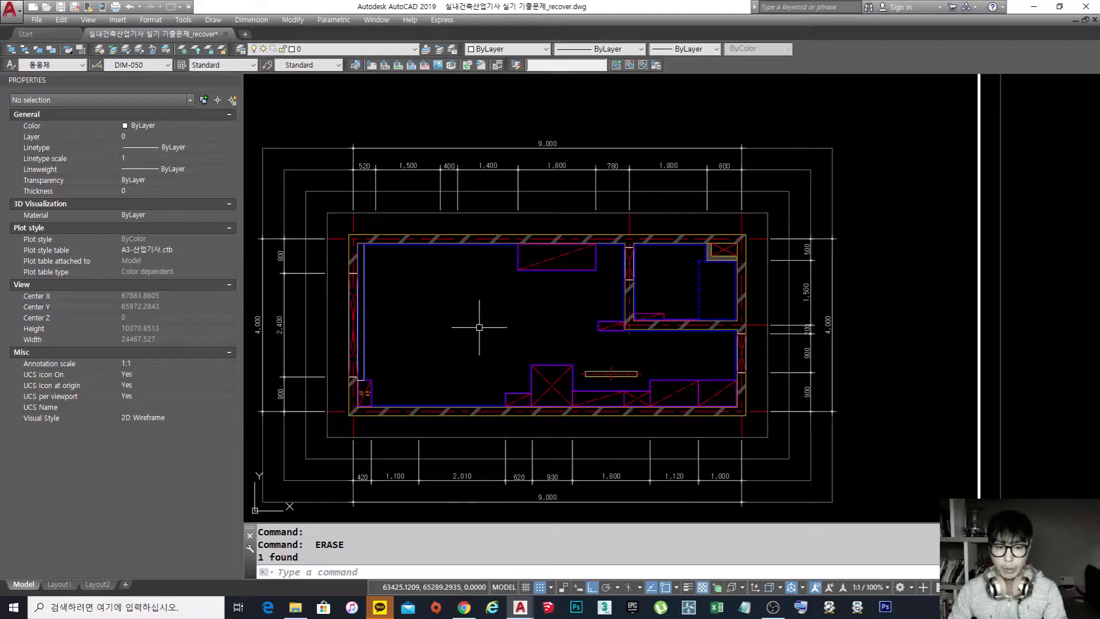
{"action": "middle_click_drag", "start_coordinate": [479, 327], "coordinate": [515, 316]}
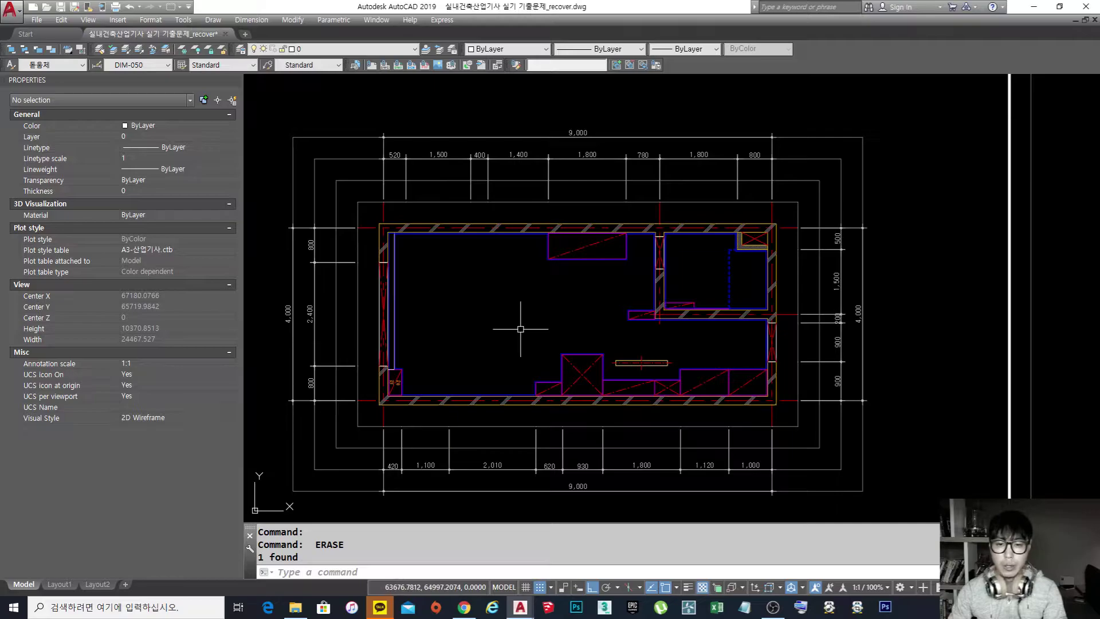
{"action": "scroll", "coordinate": [520, 329], "scroll_direction": "up", "scroll_amount": 2}
{"action": "middle_click_drag", "start_coordinate": [519, 329], "coordinate": [526, 343]}
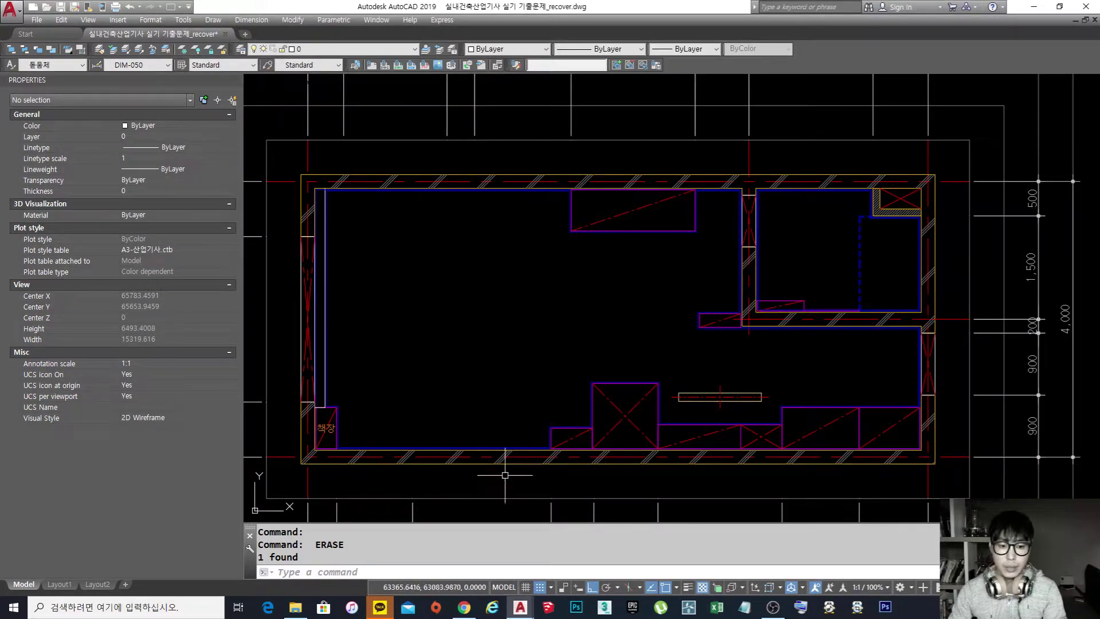
Step: Switch to the browser and look through the downlight page and the room-light (방등) category for lighting references
{"action": "left_click", "coordinate": [465, 608]}
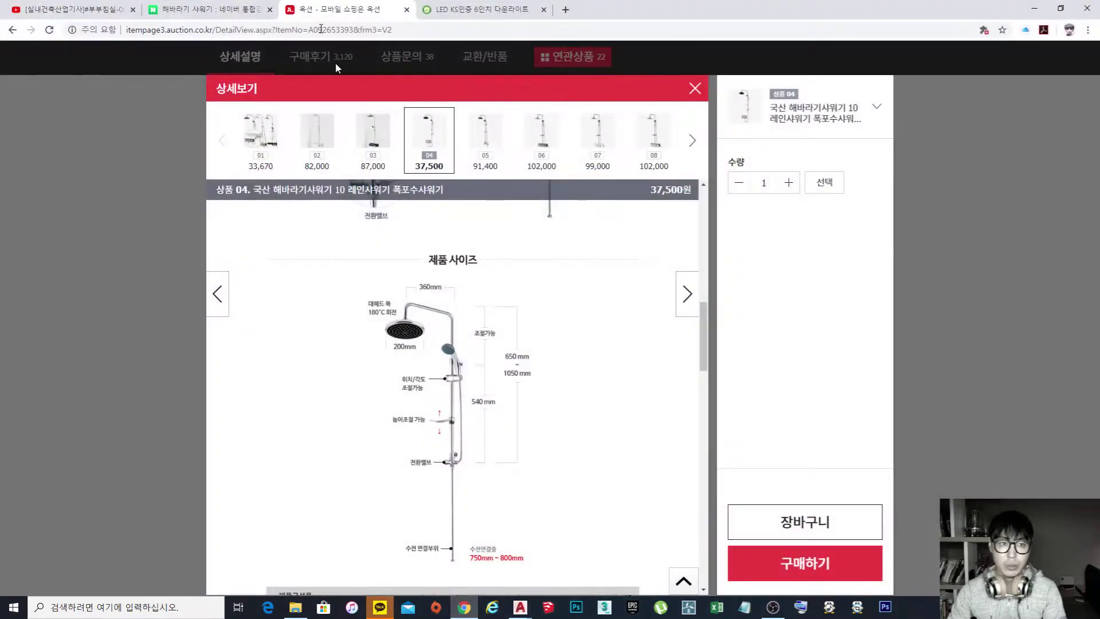
{"action": "left_click", "coordinate": [229, 10]}
{"action": "left_click", "coordinate": [379, 10]}
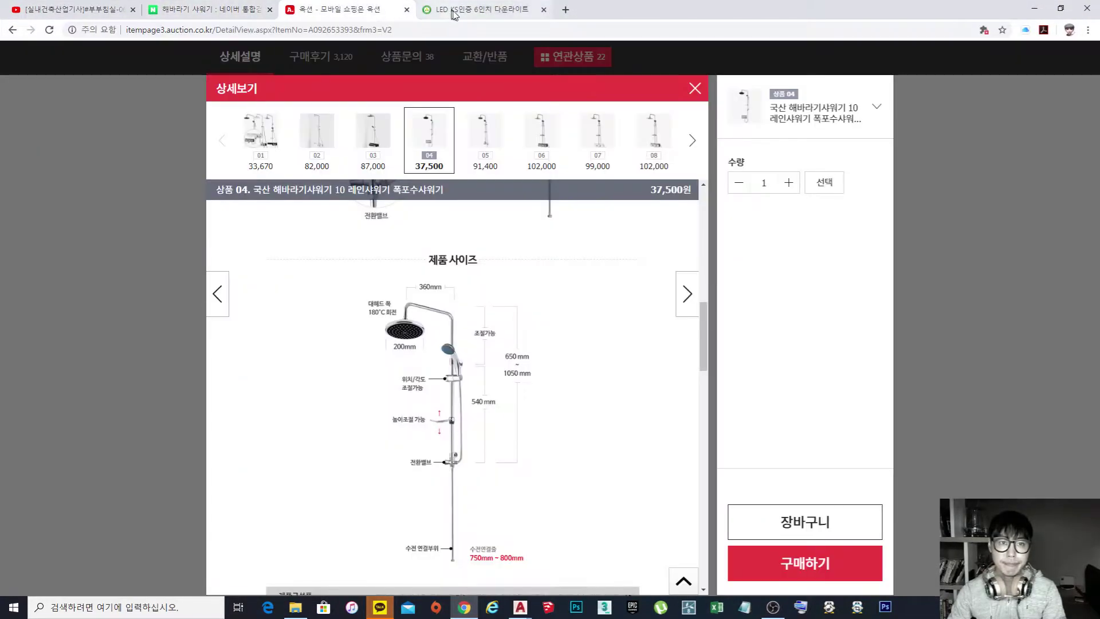
{"action": "left_click", "coordinate": [467, 11]}
{"action": "scroll", "coordinate": [541, 246], "scroll_direction": "up", "scroll_amount": 7}
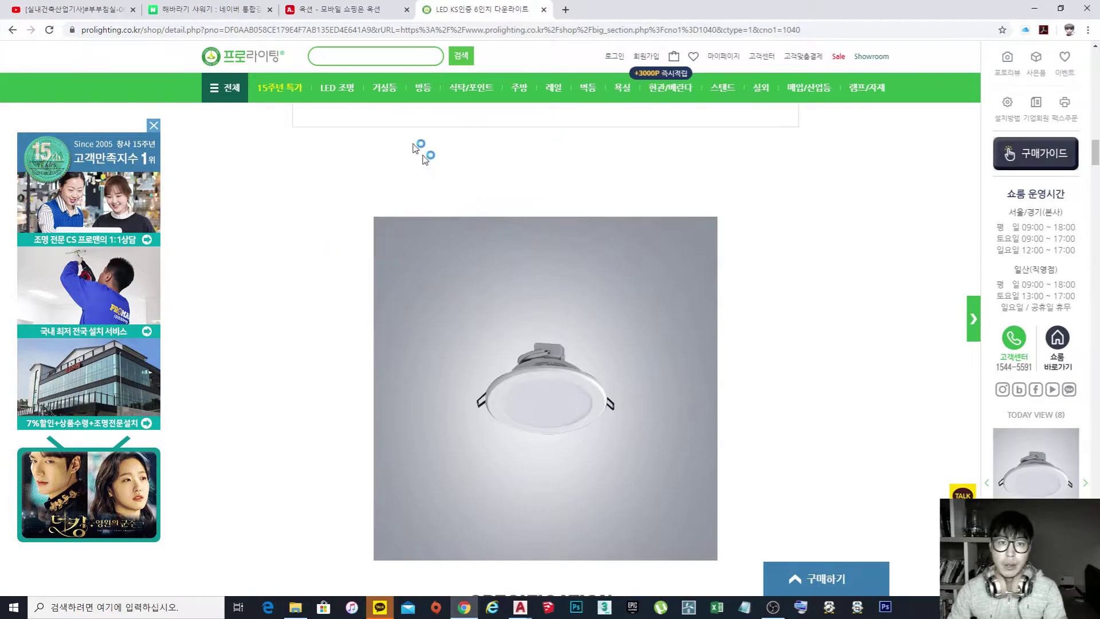
{"action": "mouse_move", "coordinate": [422, 95]}
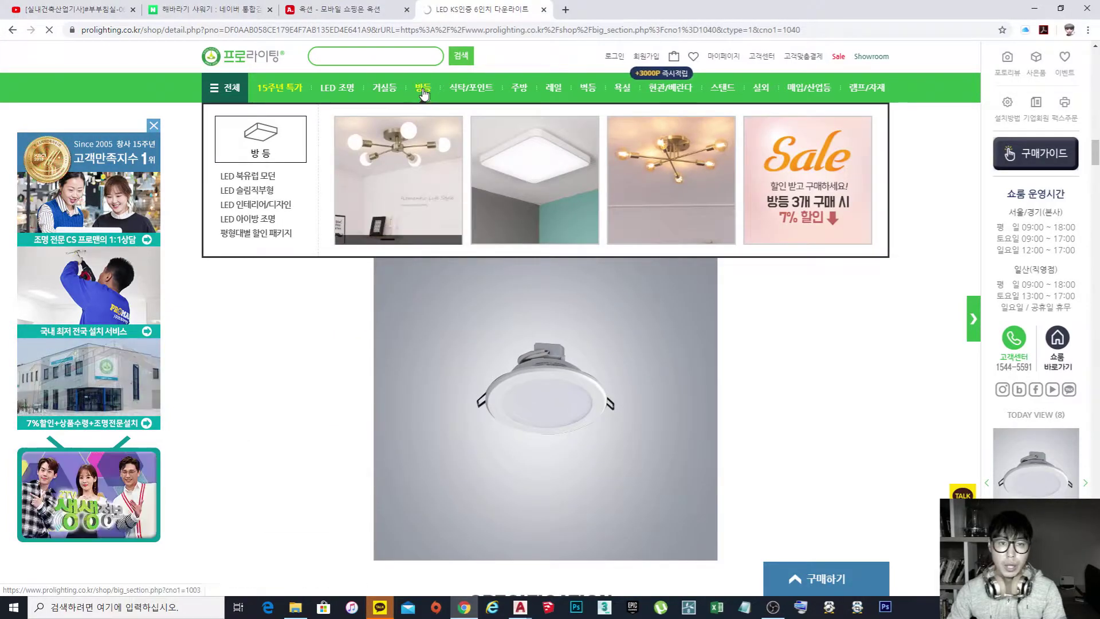
{"action": "left_click", "coordinate": [423, 90]}
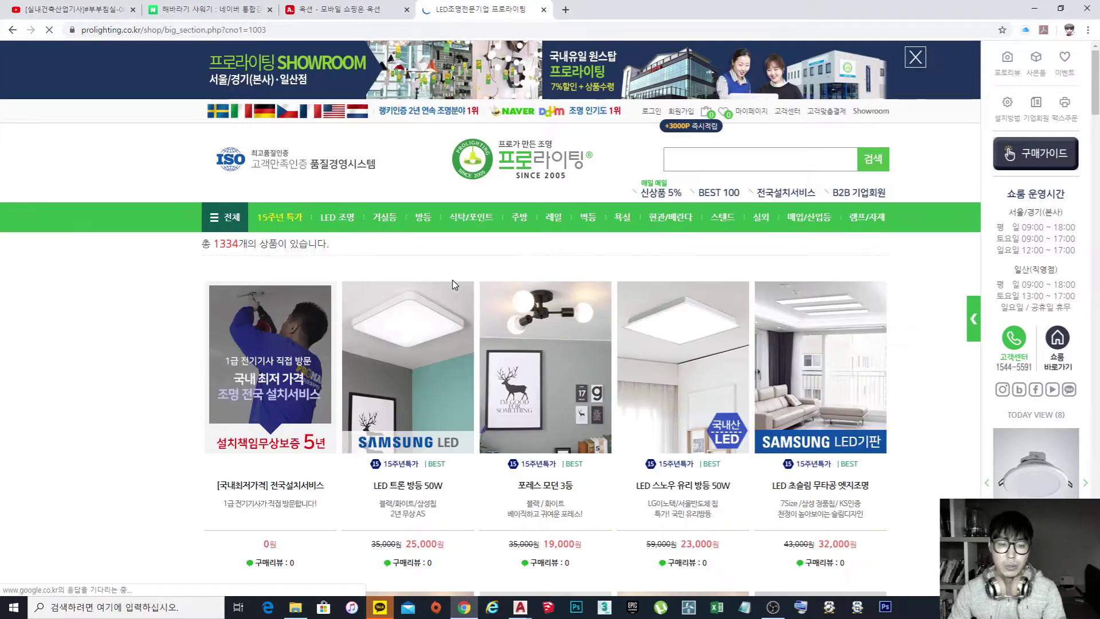
{"action": "scroll", "coordinate": [360, 421], "scroll_direction": "down", "scroll_amount": 4}
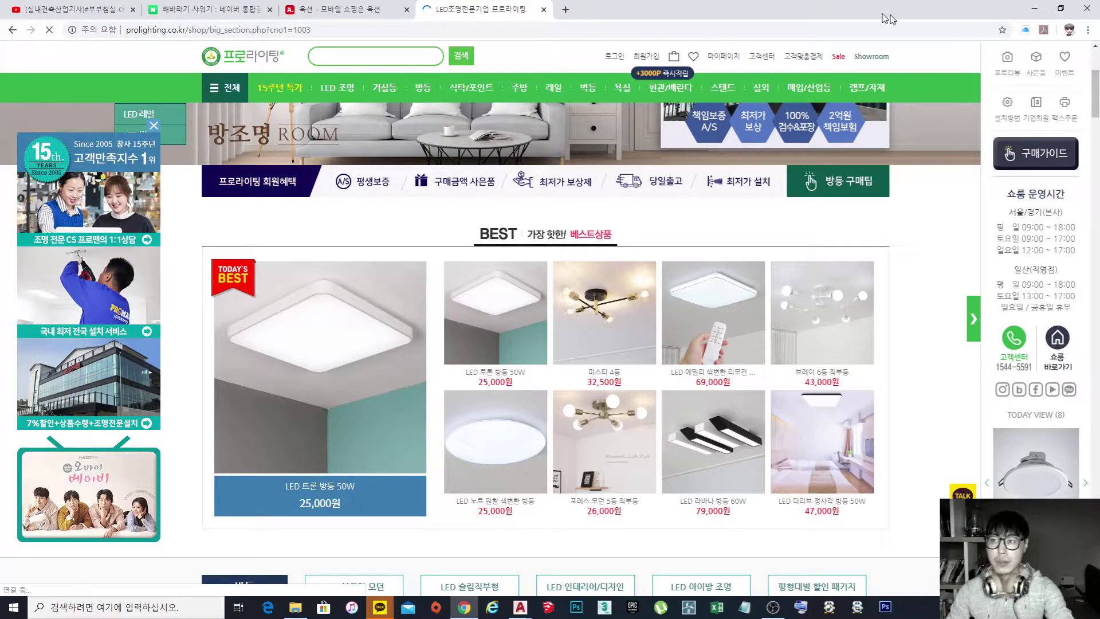
{"action": "left_click", "coordinate": [1035, 8]}
Step: Erase the narrow horizontal light fixture above the counter along the lower wall of the ceiling plan
{"action": "scroll", "coordinate": [538, 335], "scroll_direction": "down", "scroll_amount": 4}
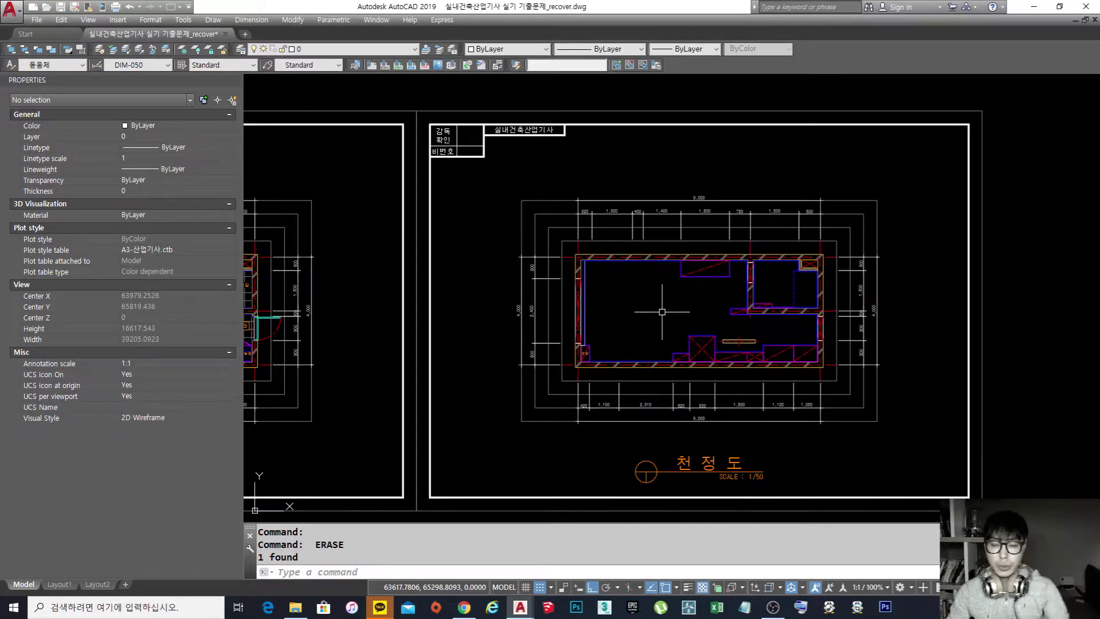
{"action": "scroll", "coordinate": [665, 314], "scroll_direction": "up", "scroll_amount": 4}
{"action": "scroll", "coordinate": [669, 317], "scroll_direction": "down", "scroll_amount": 4}
{"action": "scroll", "coordinate": [645, 315], "scroll_direction": "up", "scroll_amount": 6}
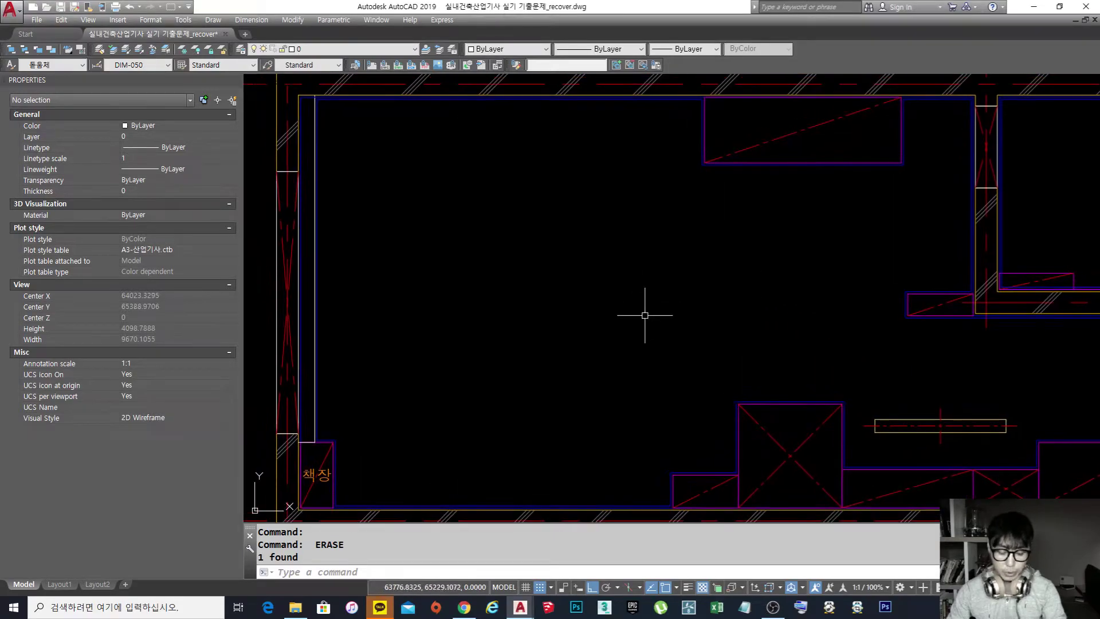
{"action": "type", "text": "e"}
{"action": "key", "text": "space"}
{"action": "left_click", "coordinate": [971, 455]}
{"action": "left_click", "coordinate": [909, 401]}
{"action": "key", "text": "space"}
Step: Draw a 600 by 600 rectangle in the open area of the main room
{"action": "middle_click_drag", "start_coordinate": [699, 338], "coordinate": [716, 338]}
{"action": "type", "text": "rec"}
{"action": "key", "text": "space"}
{"action": "left_click", "coordinate": [513, 352]}
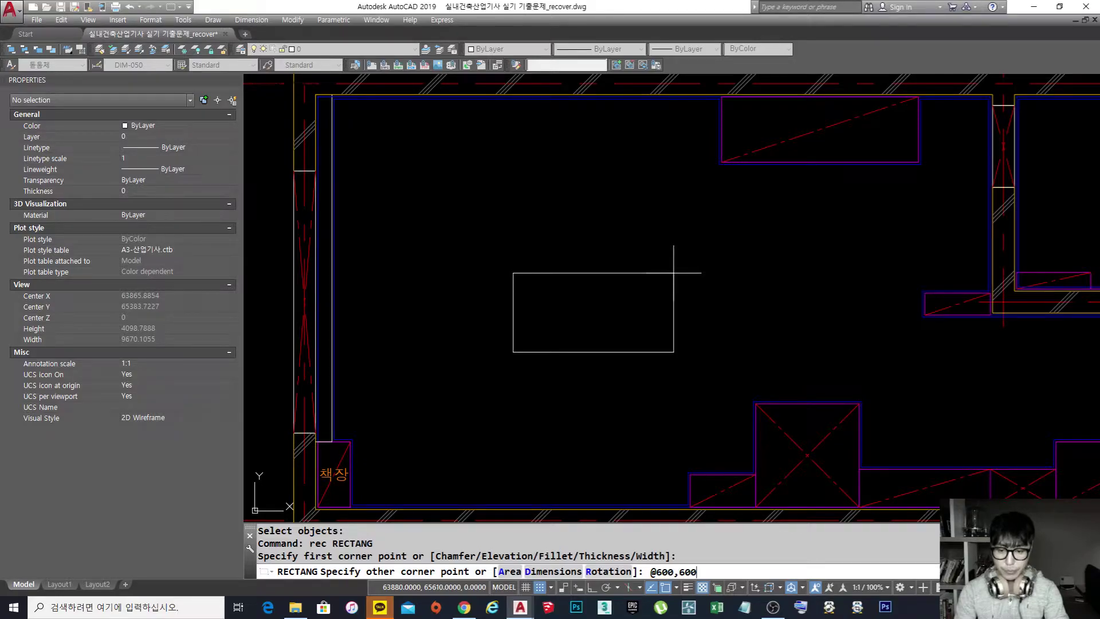
{"action": "key", "text": "Return"}
{"action": "key", "text": "Escape"}
{"action": "key", "text": "Escape"}
{"action": "key", "text": "Escape"}
Step: Draw a horizontal and a vertical line through the square's centre, both extending past its edges
{"action": "type", "text": "l"}
{"action": "key", "text": "Return"}
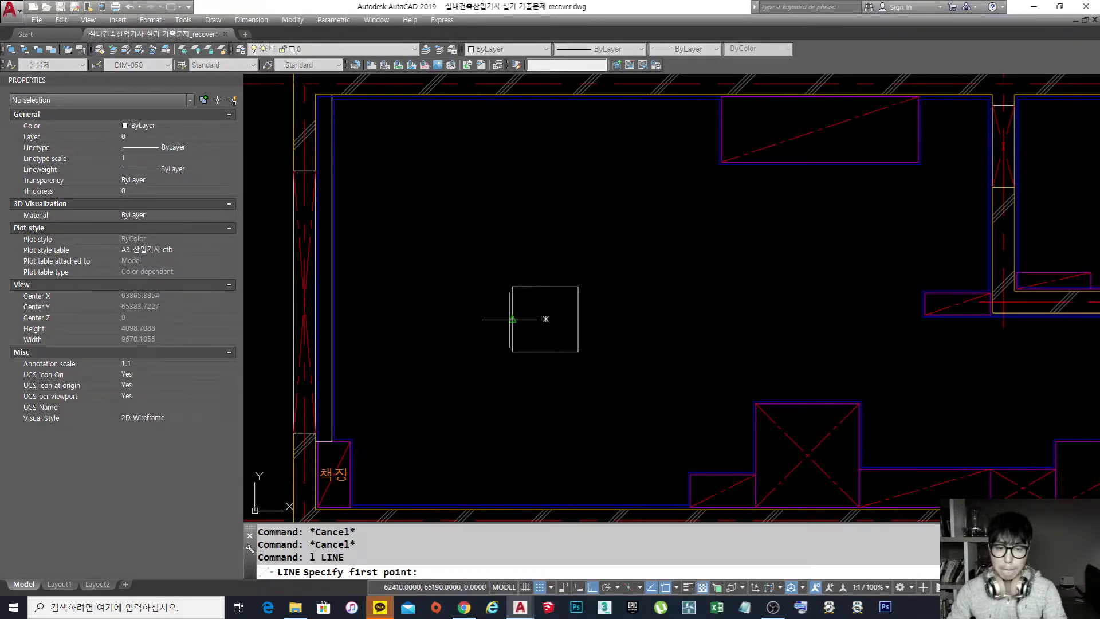
{"action": "left_click", "coordinate": [513, 319]}
{"action": "left_click", "coordinate": [634, 319]}
{"action": "key", "text": "Return"}
{"action": "key", "text": "Return"}
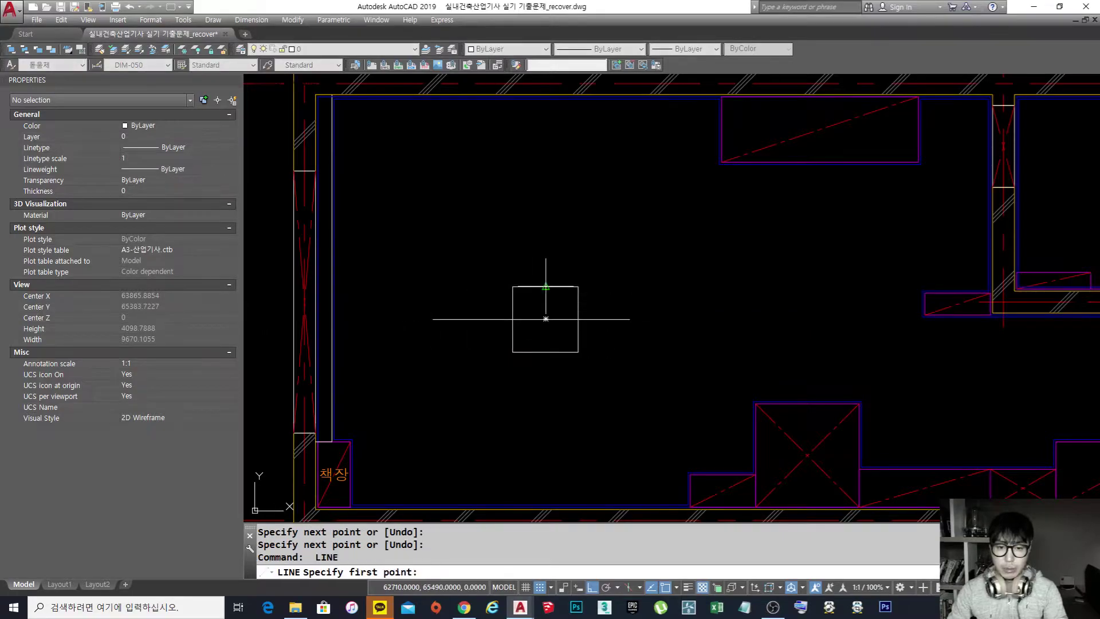
{"action": "left_click", "coordinate": [546, 229]}
{"action": "key", "text": "Escape"}
{"action": "key", "text": "Return"}
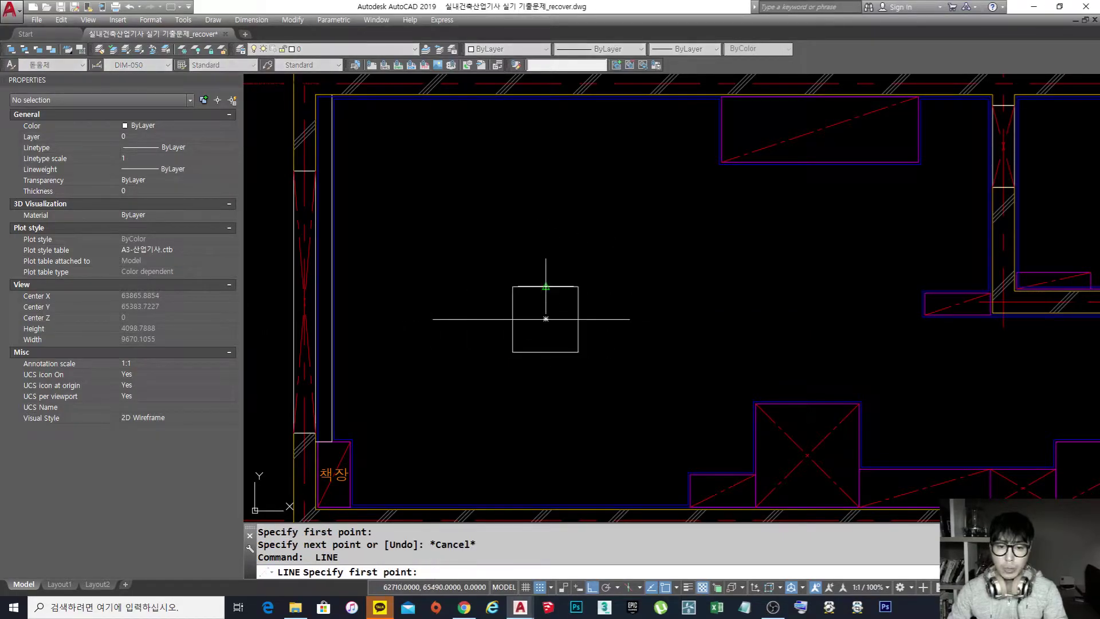
{"action": "left_click", "coordinate": [546, 241]}
{"action": "left_click", "coordinate": [546, 411]}
{"action": "key", "text": "Return"}
Step: Offset the square outward by 50
{"action": "middle_click_drag", "start_coordinate": [596, 321], "coordinate": [583, 317]}
{"action": "type", "text": "o"}
{"action": "key", "text": "Return"}
{"action": "type", "text": "50"}
{"action": "key", "text": "Return"}
{"action": "left_click", "coordinate": [566, 290]}
{"action": "left_click", "coordinate": [592, 290]}
{"action": "key", "text": "Return"}
Step: Trim the ends of both centre lines that extend beyond the outer square
{"action": "scroll", "coordinate": [549, 307], "scroll_direction": "up", "scroll_amount": 4}
{"action": "middle_click_drag", "start_coordinate": [549, 307], "coordinate": [611, 285]}
{"action": "type", "text": "tr"}
{"action": "key", "text": "Return"}
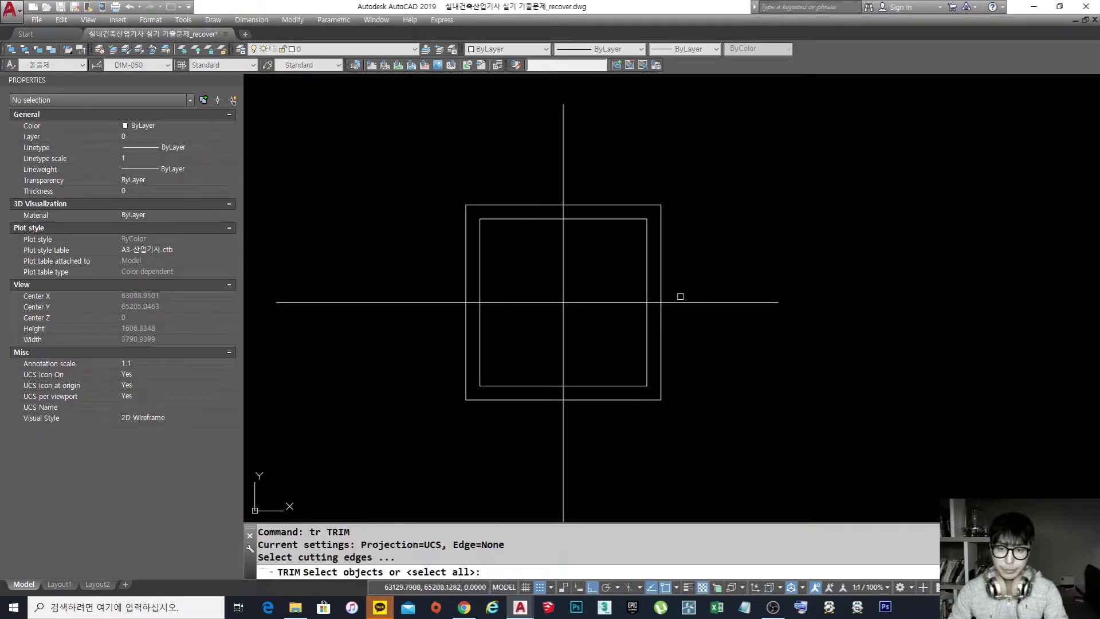
{"action": "left_click", "coordinate": [680, 298]}
{"action": "left_click", "coordinate": [657, 274]}
{"action": "key", "text": "Return"}
{"action": "left_click", "coordinate": [703, 327]}
{"action": "left_click", "coordinate": [687, 250]}
{"action": "left_click", "coordinate": [600, 179]}
{"action": "left_click", "coordinate": [498, 143]}
{"action": "left_click", "coordinate": [410, 339]}
{"action": "left_click", "coordinate": [405, 274]}
{"action": "left_click", "coordinate": [614, 466]}
{"action": "left_click", "coordinate": [474, 424]}
{"action": "key", "text": "Return"}
Step: Erase the outer offset square, keeping the 600 square and its crossing lines
{"action": "type", "text": "e"}
{"action": "key", "text": "Return"}
{"action": "left_click", "coordinate": [676, 346]}
{"action": "left_click", "coordinate": [645, 320]}
{"action": "scroll", "coordinate": [677, 358], "scroll_direction": "down", "scroll_amount": 5}
{"action": "scroll", "coordinate": [627, 366], "scroll_direction": "up", "scroll_amount": 4}
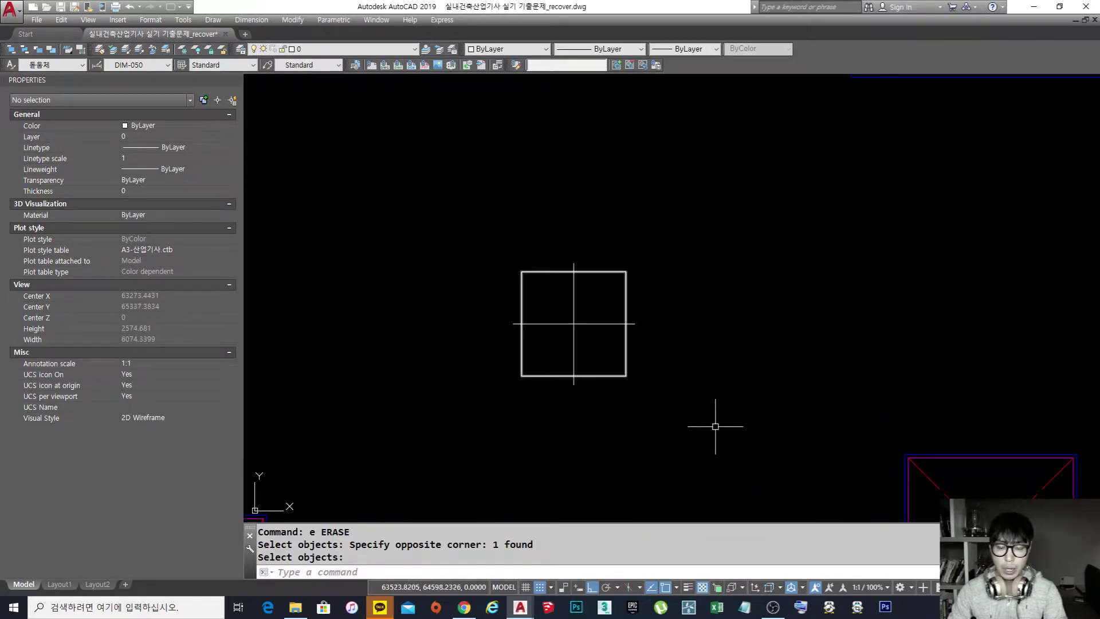
{"action": "key", "text": "Return"}
Step: Change both crossing lines to red colour and the CENTER linetype
{"action": "left_click", "coordinate": [596, 348]}
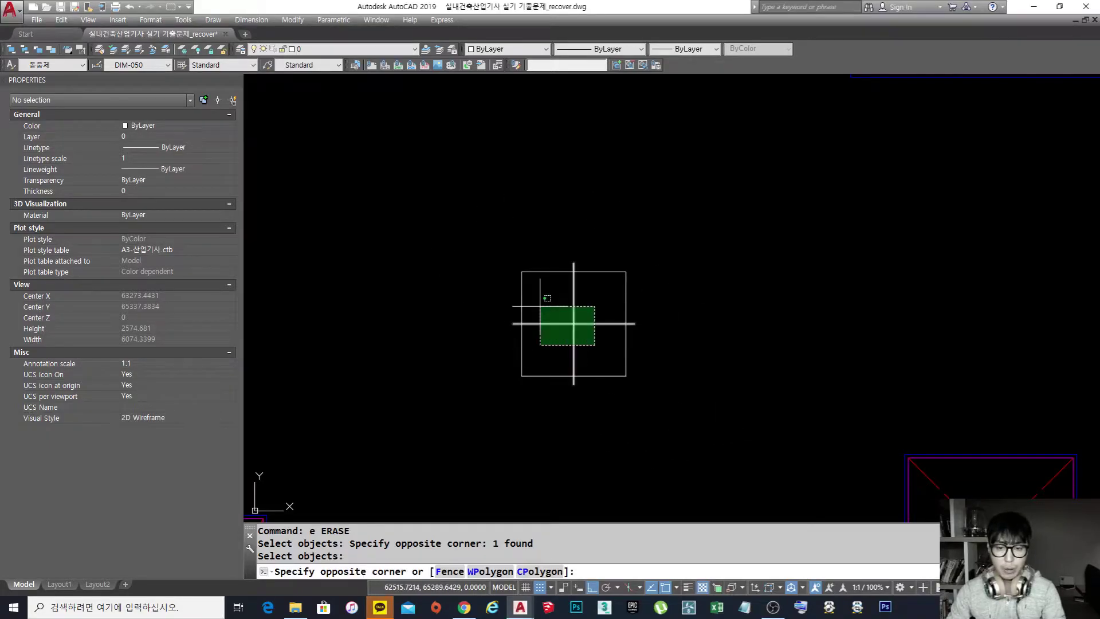
{"action": "left_click", "coordinate": [570, 321]}
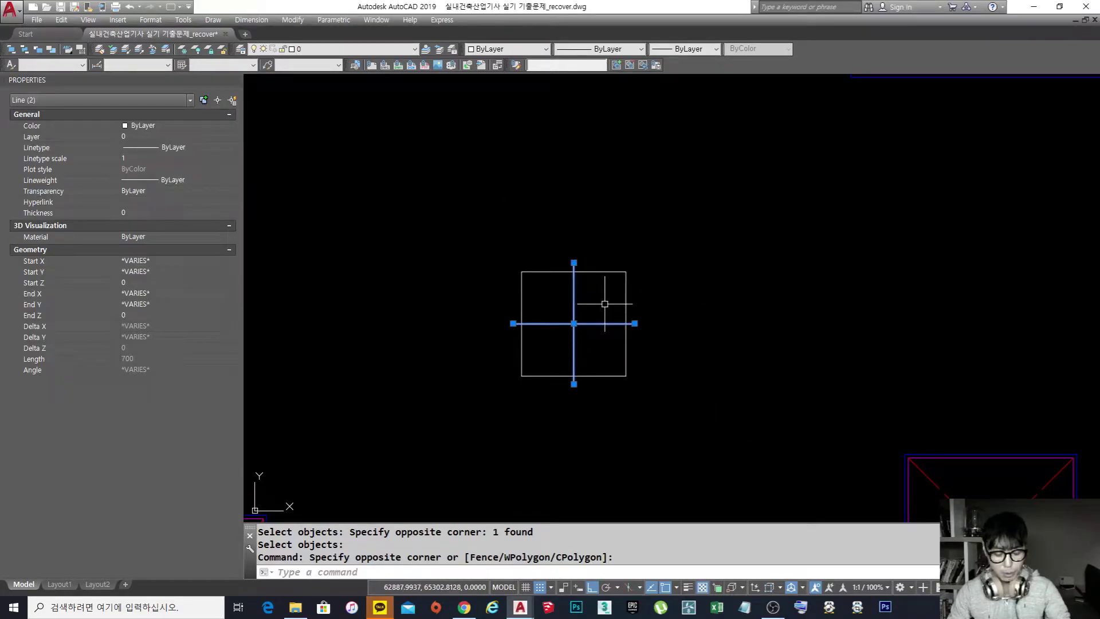
{"action": "key", "text": "ctrl+1"}
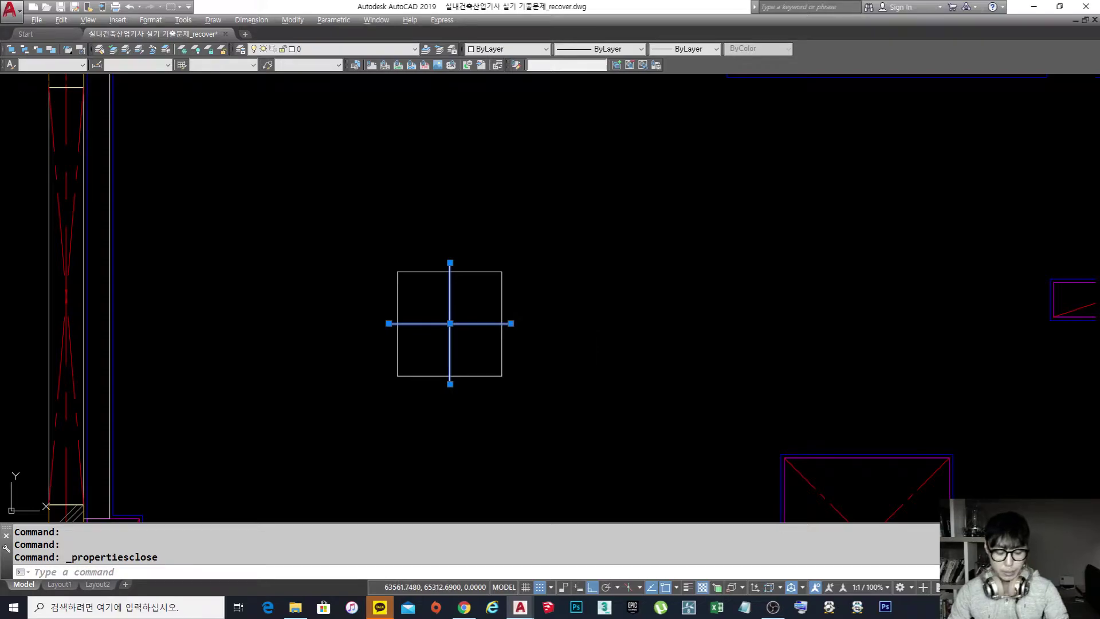
{"action": "left_click", "coordinate": [539, 293]}
{"action": "left_click", "coordinate": [553, 259]}
{"action": "middle_click_drag", "start_coordinate": [586, 292], "coordinate": [637, 304]}
{"action": "key", "text": "ctrl+1"}
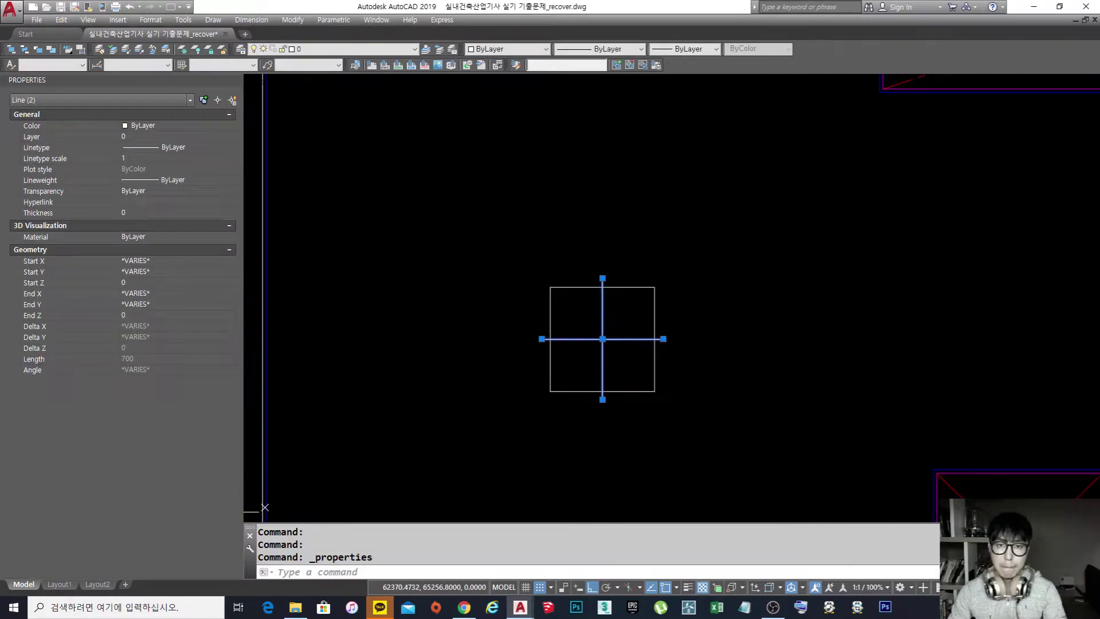
{"action": "left_click", "coordinate": [496, 49]}
{"action": "left_click", "coordinate": [497, 81]}
{"action": "left_click", "coordinate": [608, 49]}
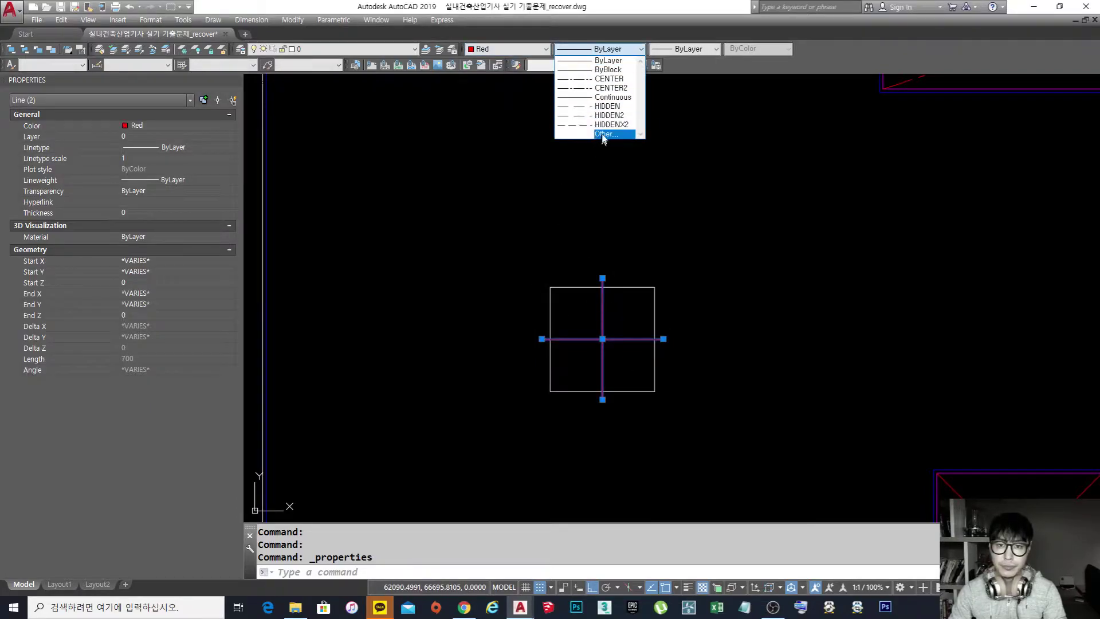
{"action": "left_click", "coordinate": [608, 79]}
Step: Try linetype scales of 0.8 and 0.6 on the two centre lines
{"action": "left_click", "coordinate": [160, 159]}
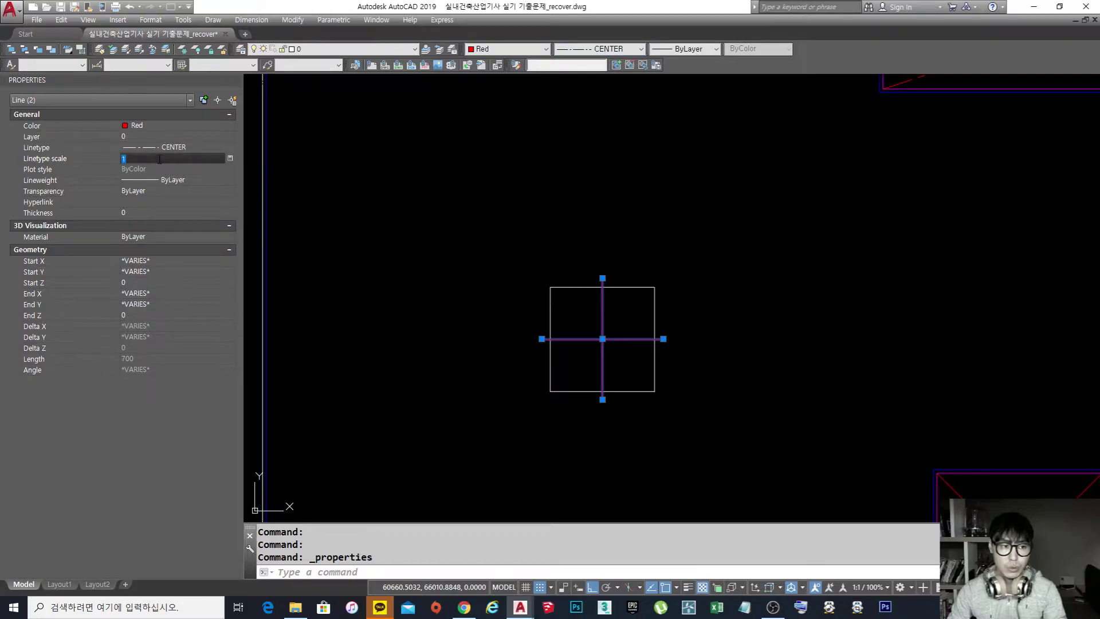
{"action": "key", "text": "Return"}
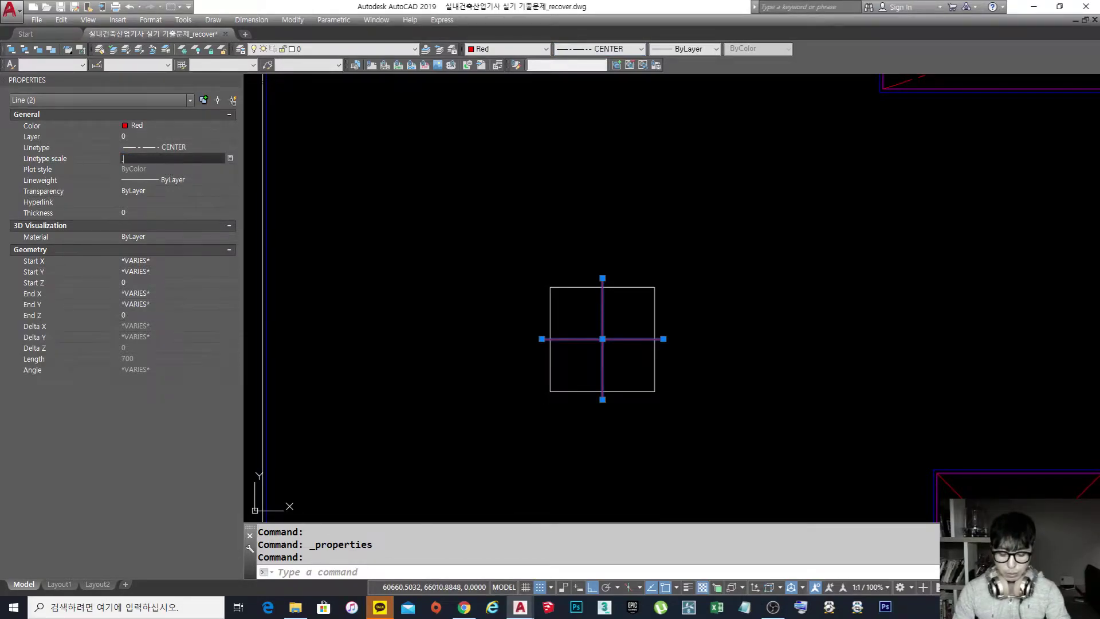
{"action": "key", "text": "Return"}
{"action": "left_click", "coordinate": [159, 159]}
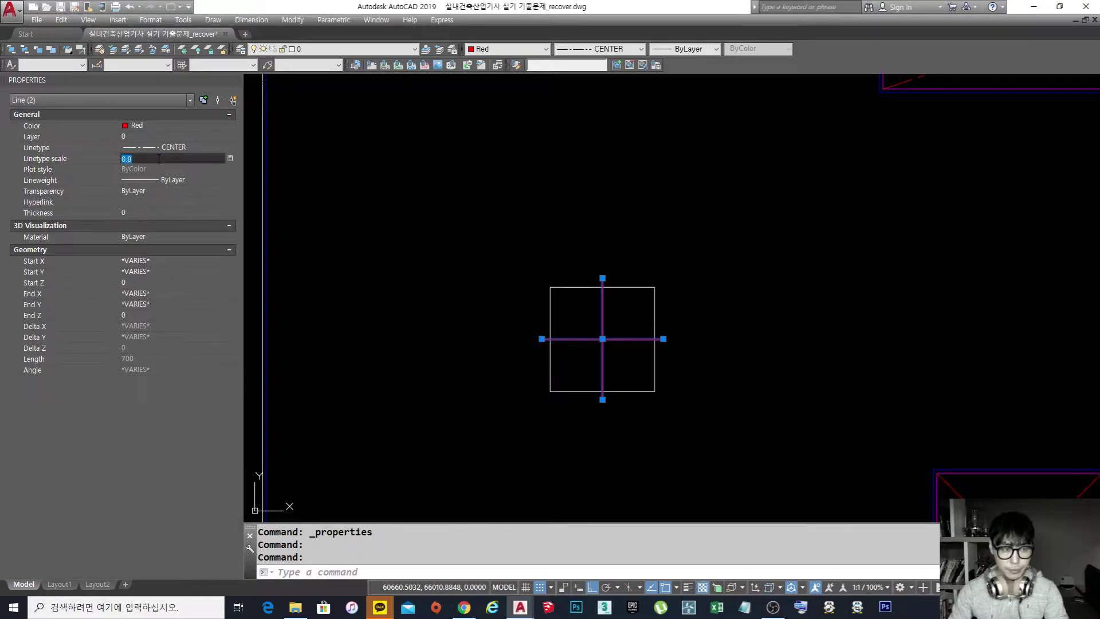
{"action": "type", "text": ".6"}
{"action": "key", "text": "Return"}
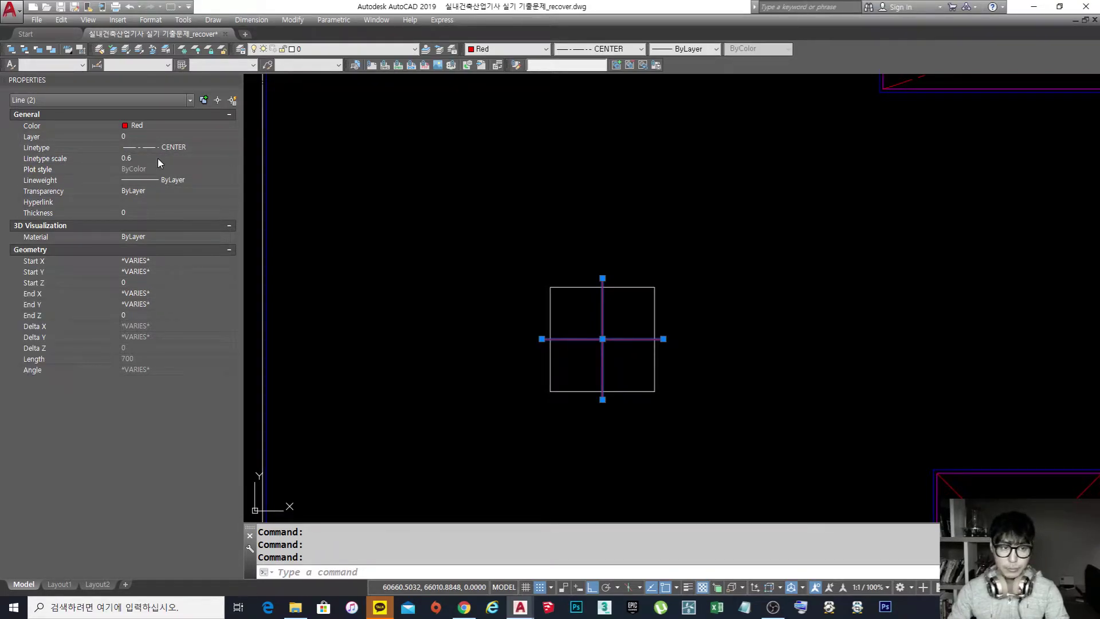
Step: Set the linetype scale of the two centre lines to 0.5
{"action": "left_click", "coordinate": [158, 159]}
{"action": "type", "text": ".5"}
{"action": "key", "text": "Return"}
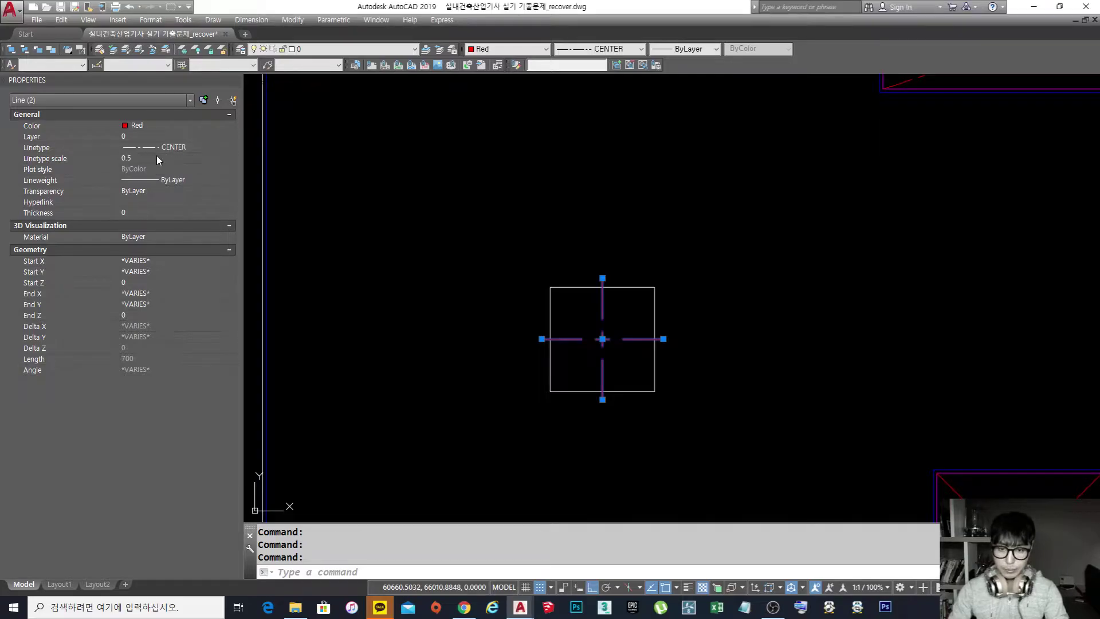
{"action": "key", "text": "Escape"}
{"action": "key", "text": "Escape"}
Step: Cut the square with its centre lines and paste it back into the main room as a block
{"action": "left_click", "coordinate": [720, 426]}
{"action": "left_click", "coordinate": [402, 198]}
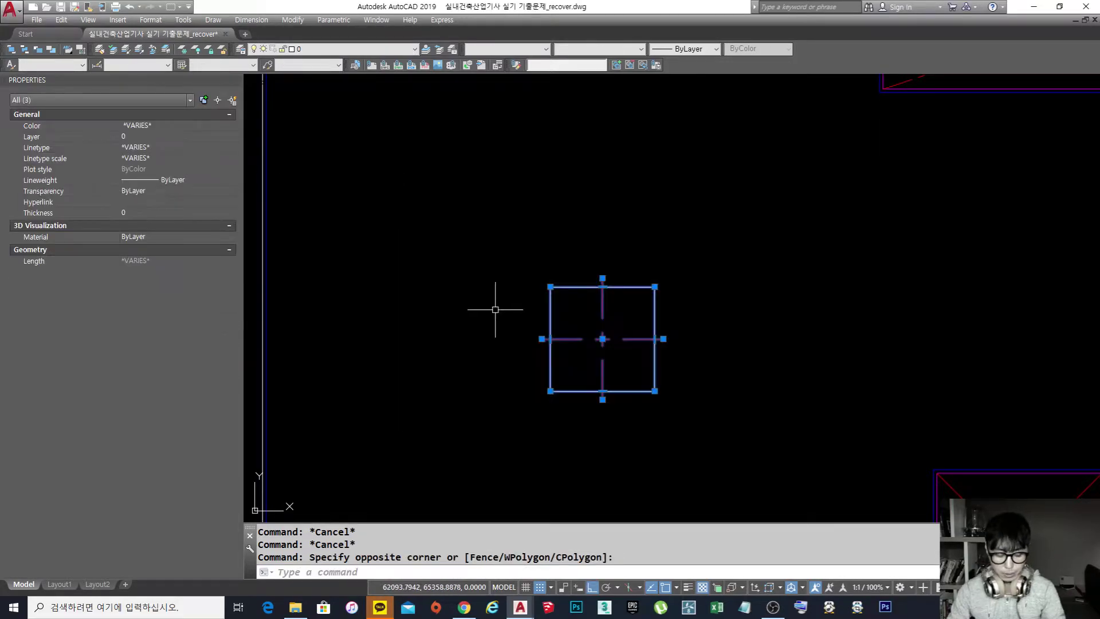
{"action": "key", "text": "ctrl+x"}
{"action": "key", "text": "ctrl+shift+v"}
{"action": "left_click", "coordinate": [577, 393]}
{"action": "key", "text": "Escape"}
Step: Assign the square light block to the 00 조명선 layer
{"action": "scroll", "coordinate": [700, 307], "scroll_direction": "down", "scroll_amount": 6}
{"action": "middle_click_drag", "start_coordinate": [708, 312], "coordinate": [564, 307]}
{"action": "scroll", "coordinate": [564, 307], "scroll_direction": "up", "scroll_amount": 4}
{"action": "left_click", "coordinate": [575, 359]}
{"action": "left_click", "coordinate": [493, 338]}
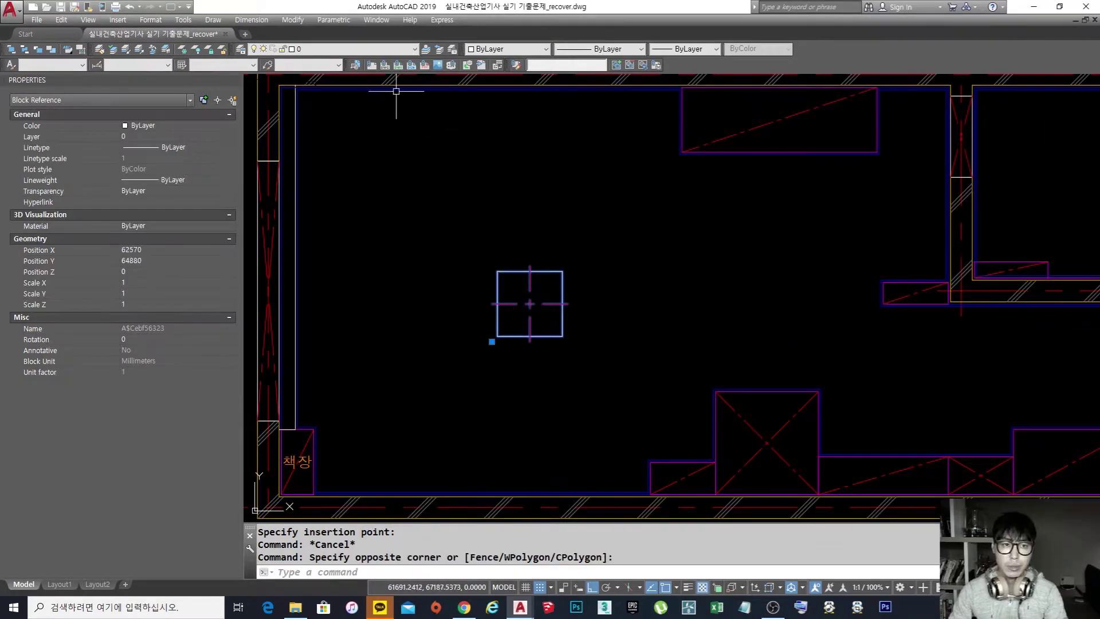
{"action": "left_click", "coordinate": [377, 56]}
{"action": "scroll", "coordinate": [377, 161], "scroll_direction": "up", "scroll_amount": 3}
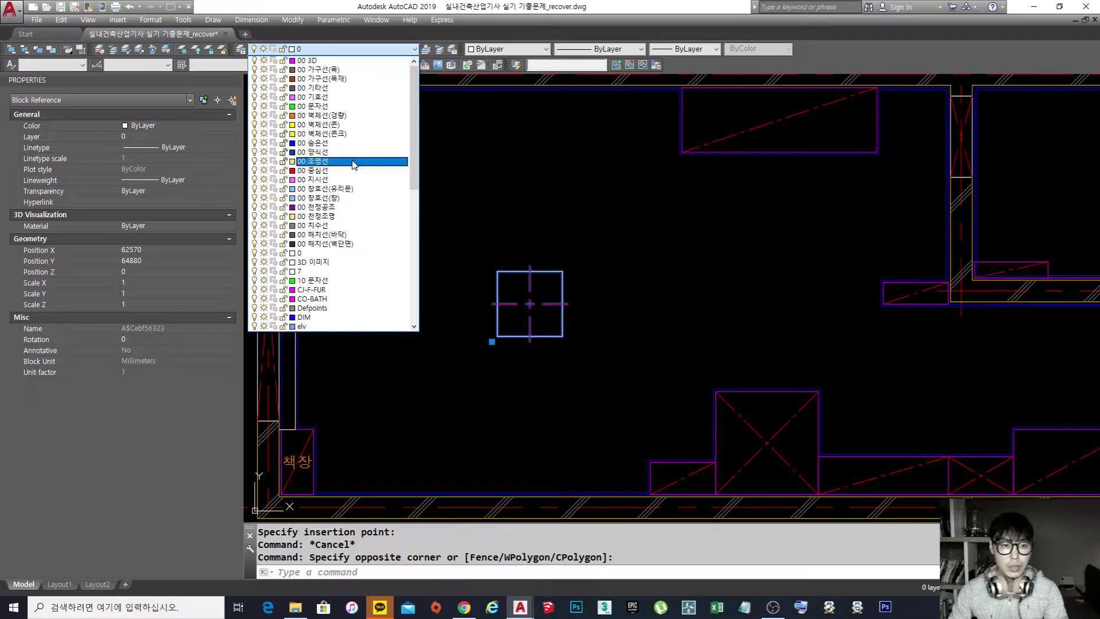
{"action": "left_click", "coordinate": [362, 162]}
{"action": "key", "text": "Escape"}
{"action": "key", "text": "Escape"}
{"action": "key", "text": "Escape"}
{"action": "scroll", "coordinate": [638, 290], "scroll_direction": "down", "scroll_amount": 5}
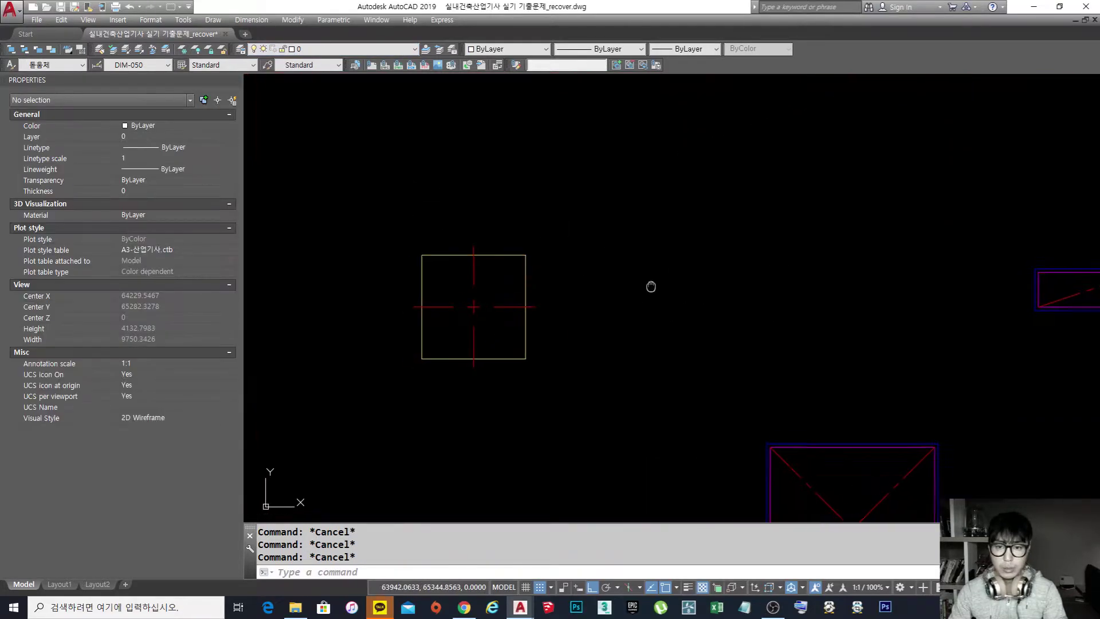
{"action": "scroll", "coordinate": [607, 304], "scroll_direction": "up", "scroll_amount": 4}
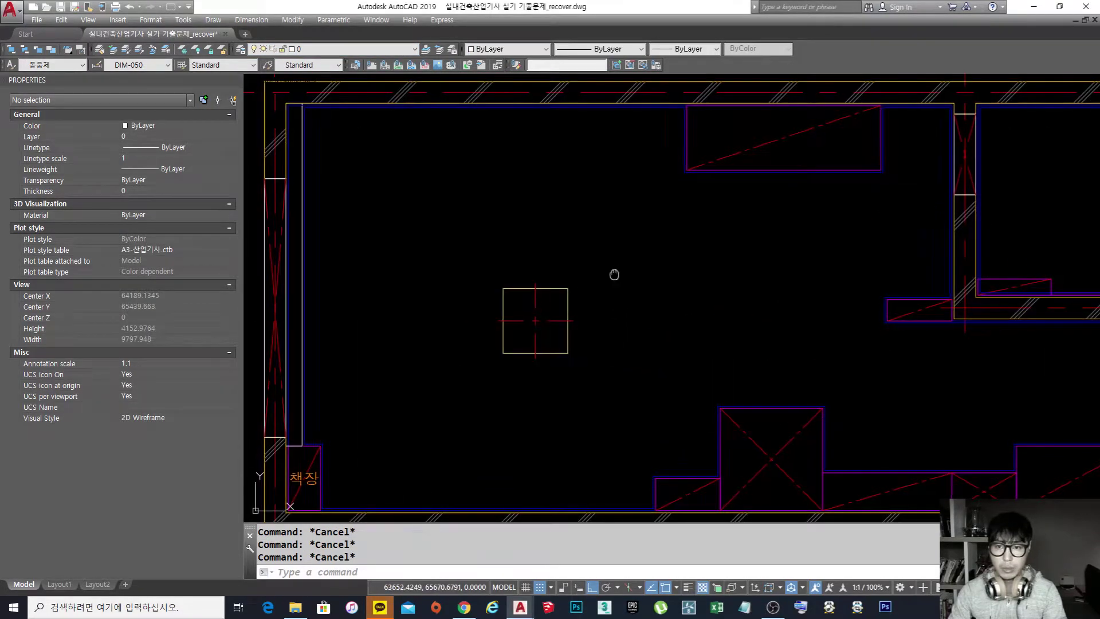
{"action": "scroll", "coordinate": [614, 268], "scroll_direction": "down", "scroll_amount": 2}
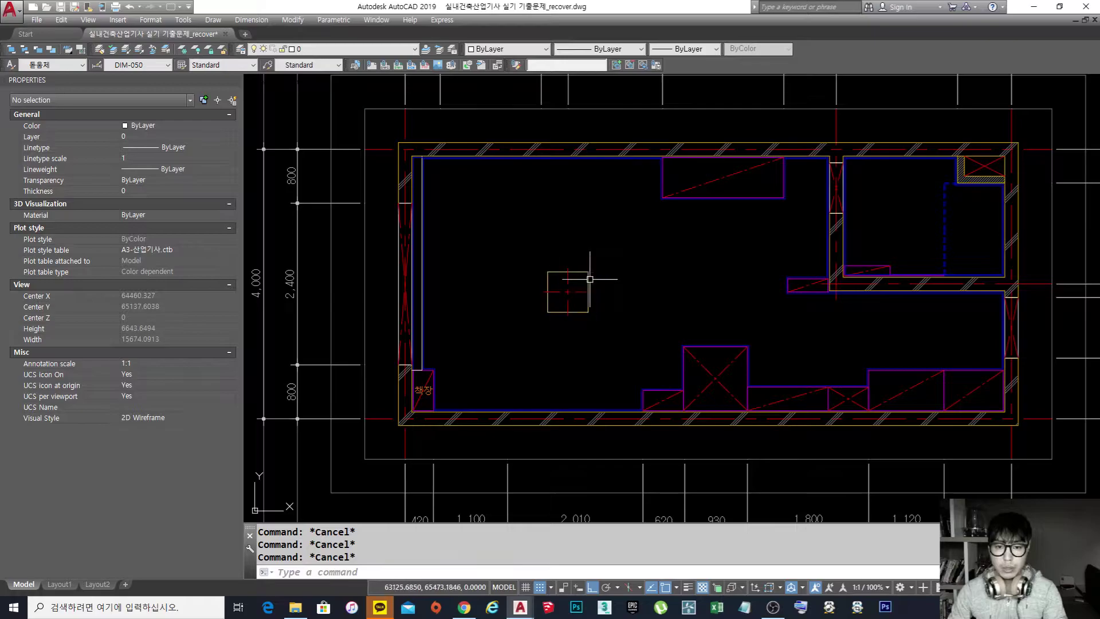
{"action": "middle_click_drag", "start_coordinate": [590, 298], "coordinate": [604, 297]}
{"action": "type", "text": "m"}
{"action": "key", "text": "Return"}
{"action": "left_click", "coordinate": [634, 334]}
{"action": "left_click", "coordinate": [584, 296]}
{"action": "key", "text": "Return"}
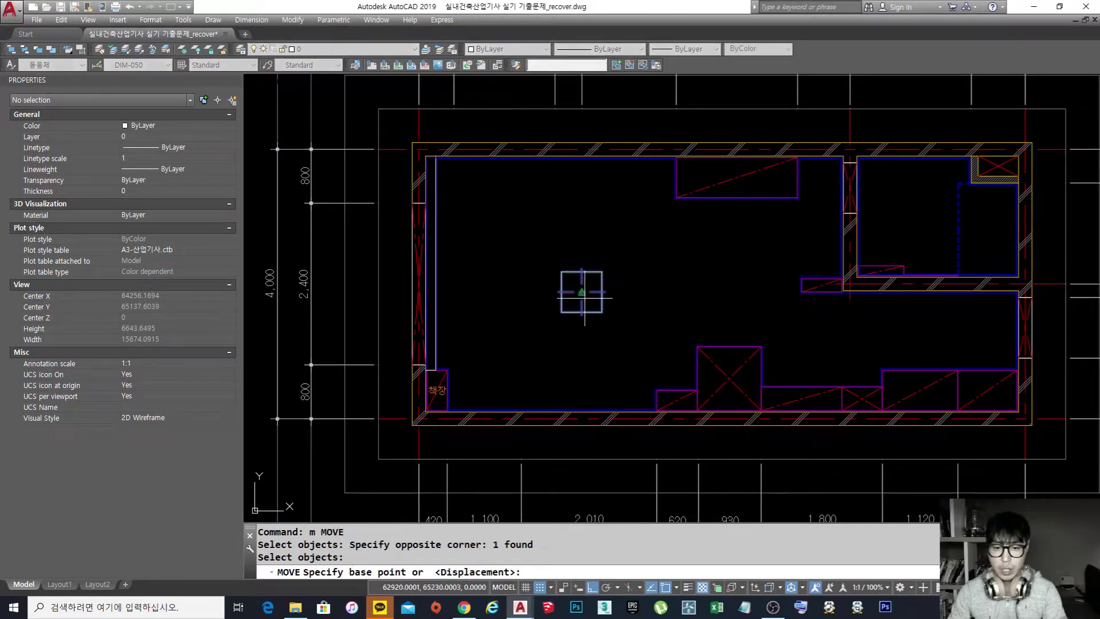
{"action": "left_click", "coordinate": [581, 292]}
{"action": "key", "text": "Escape"}
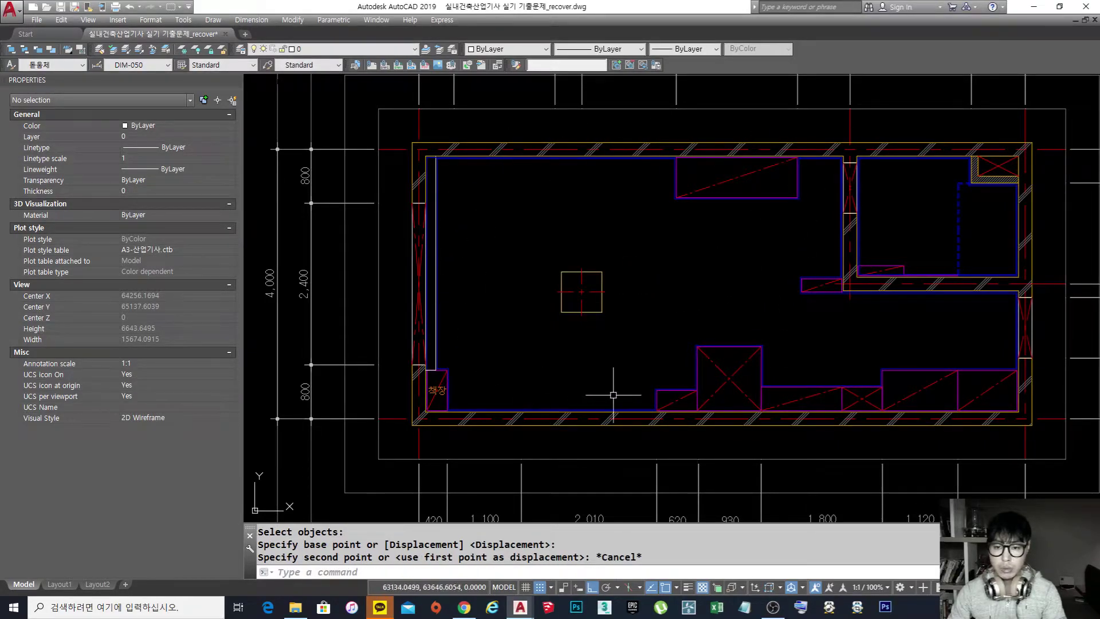
Step: Move the square light block slightly right and up within the ceiling plan's main room
{"action": "type", "text": "m"}
{"action": "key", "text": "Return"}
{"action": "left_click", "coordinate": [613, 361]}
{"action": "left_click", "coordinate": [590, 304]}
{"action": "key", "text": "Return"}
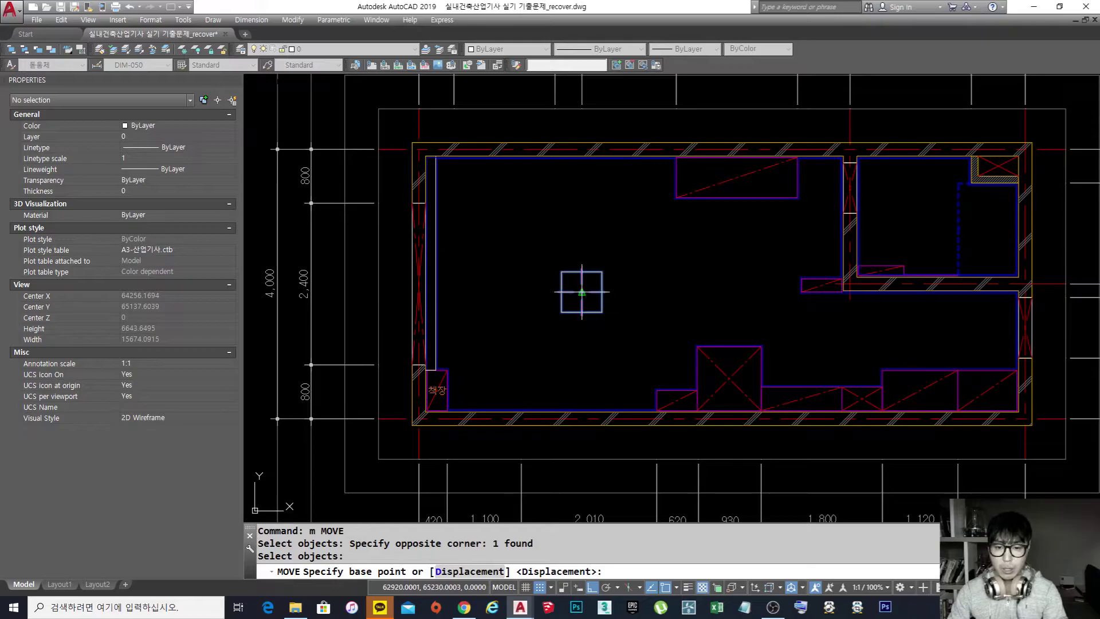
{"action": "left_click", "coordinate": [582, 291]}
{"action": "left_click", "coordinate": [606, 291]}
{"action": "key", "text": "space"}
{"action": "left_click", "coordinate": [643, 356]}
{"action": "left_click", "coordinate": [586, 265]}
{"action": "key", "text": "space"}
{"action": "left_click", "coordinate": [697, 318]}
{"action": "left_click", "coordinate": [694, 307]}
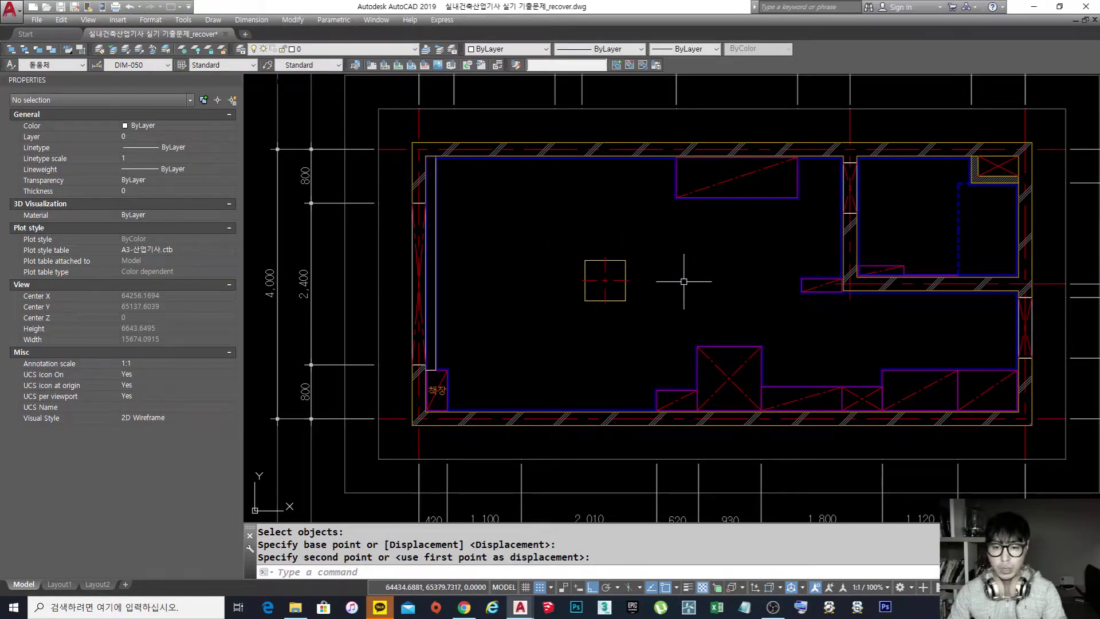
{"action": "type", "text": "m"}
{"action": "key", "text": "space"}
{"action": "left_click", "coordinate": [645, 312]}
{"action": "left_click", "coordinate": [587, 266]}
{"action": "key", "text": "space"}
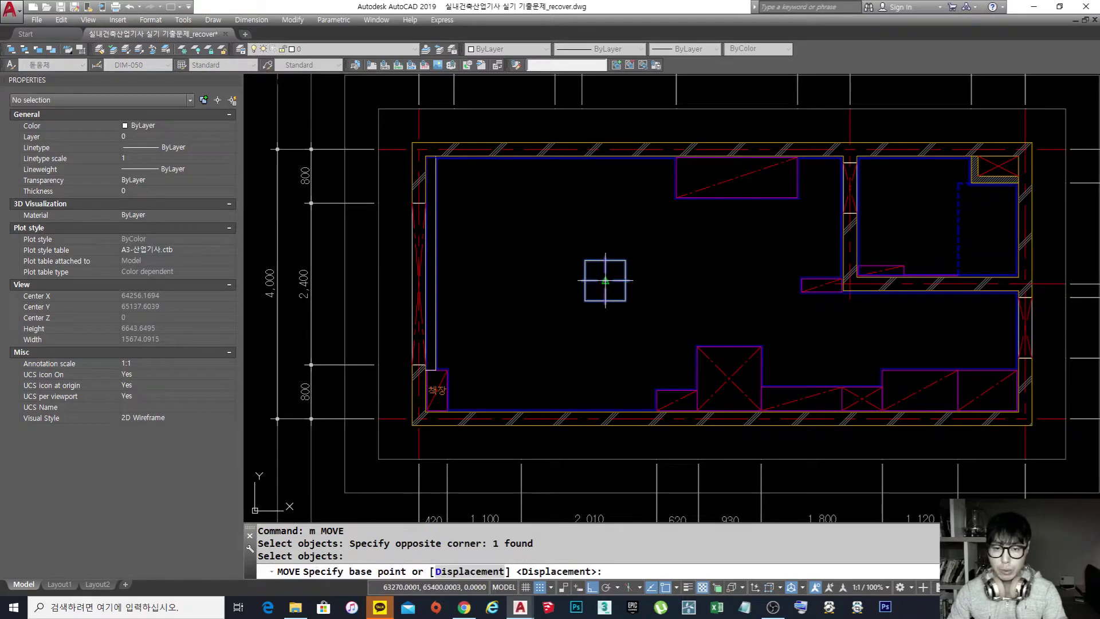
{"action": "left_click", "coordinate": [606, 280]}
{"action": "scroll", "coordinate": [726, 277], "scroll_direction": "down", "scroll_amount": 2}
{"action": "scroll", "coordinate": [728, 289], "scroll_direction": "down", "scroll_amount": 3}
{"action": "middle_click_drag", "start_coordinate": [536, 291], "coordinate": [585, 300]}
{"action": "scroll", "coordinate": [533, 304], "scroll_direction": "up", "scroll_amount": 1}
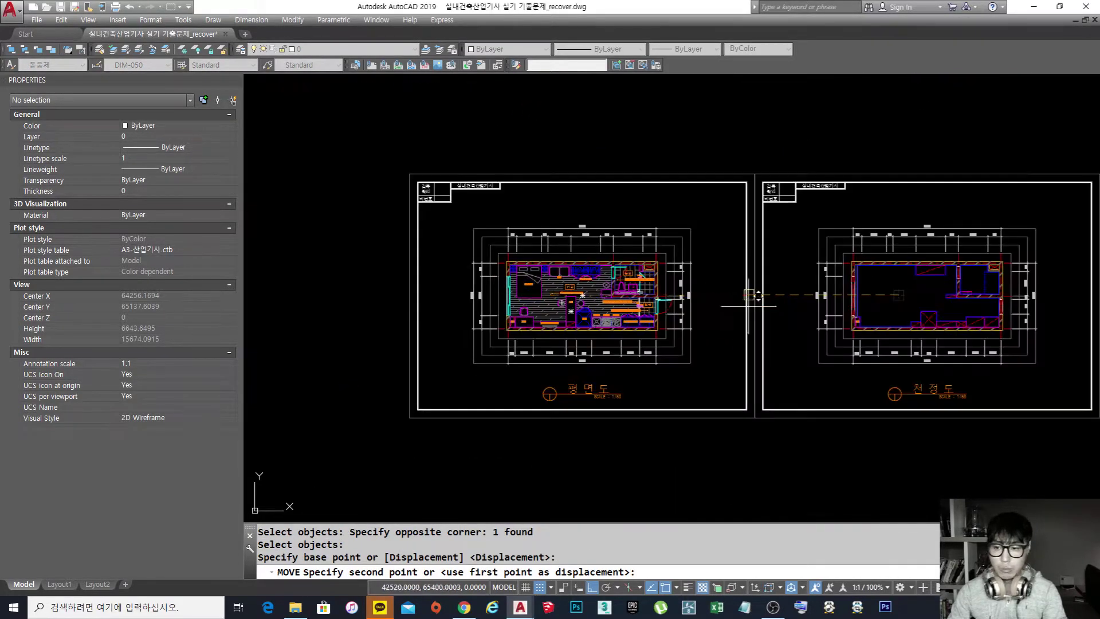
{"action": "key", "text": "Escape"}
{"action": "key", "text": "Escape"}
{"action": "scroll", "coordinate": [917, 298], "scroll_direction": "up", "scroll_amount": 5}
{"action": "type", "text": "mm"}
{"action": "key", "text": "space"}
{"action": "left_click", "coordinate": [867, 256]}
{"action": "key", "text": "Escape"}
{"action": "key", "text": "Escape"}
Step: Move the square light block from the ceiling plan into the 거실 of the 평면도, just right of the double bed
{"action": "type", "text": "m"}
{"action": "key", "text": "space"}
{"action": "left_click", "coordinate": [911, 326]}
{"action": "left_click", "coordinate": [884, 283]}
{"action": "key", "text": "space"}
{"action": "left_click", "coordinate": [886, 285]}
{"action": "scroll", "coordinate": [964, 284], "scroll_direction": "down", "scroll_amount": 6}
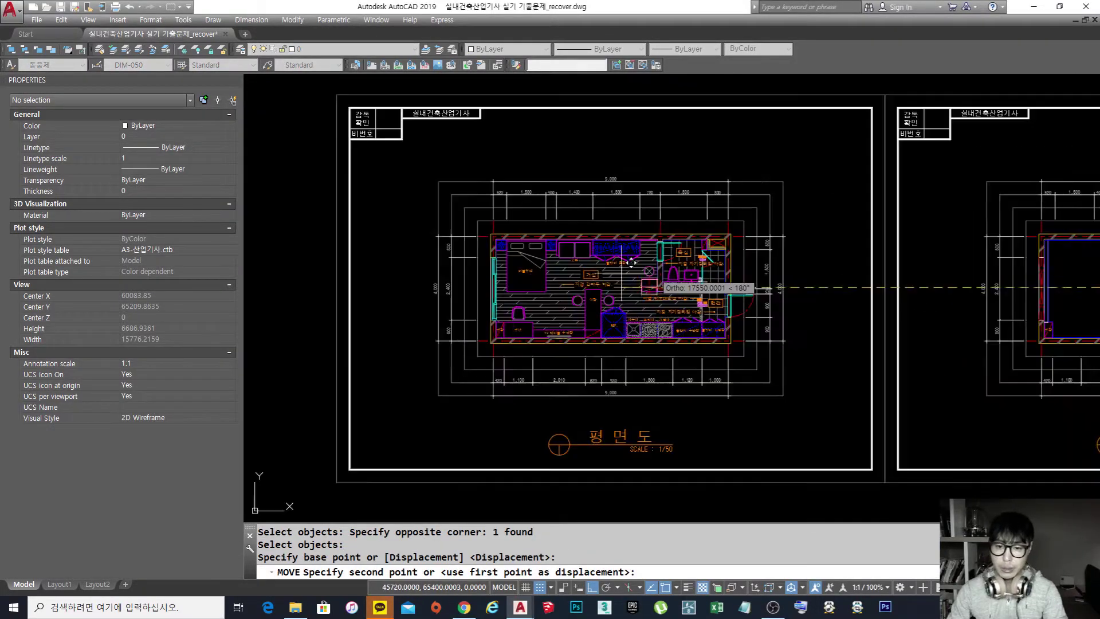
{"action": "scroll", "coordinate": [624, 279], "scroll_direction": "up", "scroll_amount": 6}
{"action": "left_click", "coordinate": [548, 274]}
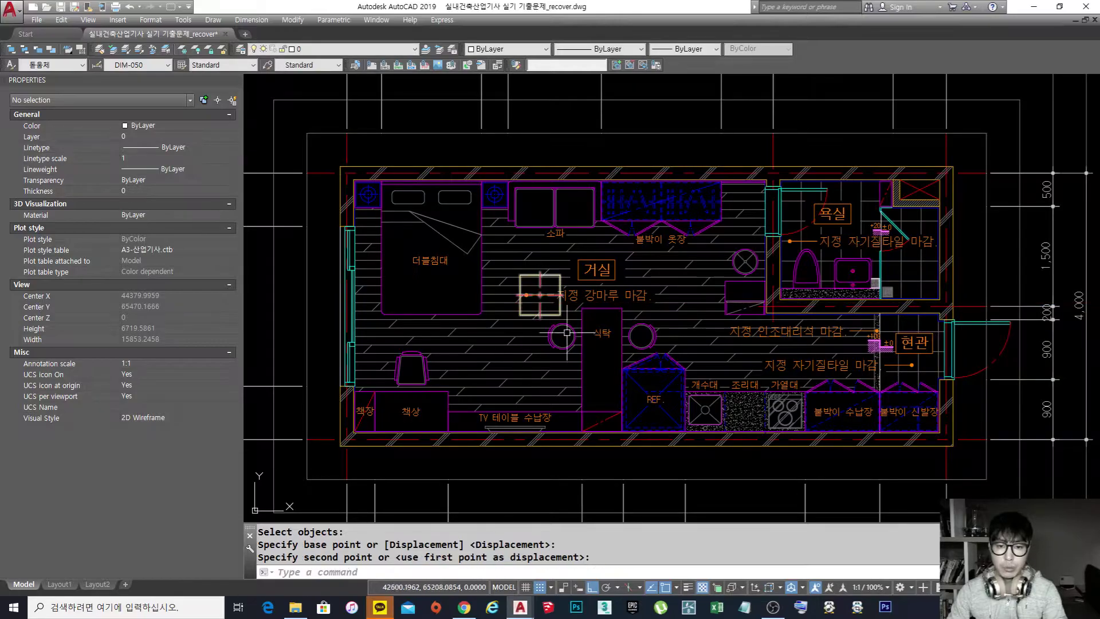
Step: Move the light block horizontally toward the 식탁, partly over its floor-finish note
{"action": "middle_click_drag", "start_coordinate": [602, 327], "coordinate": [589, 334]}
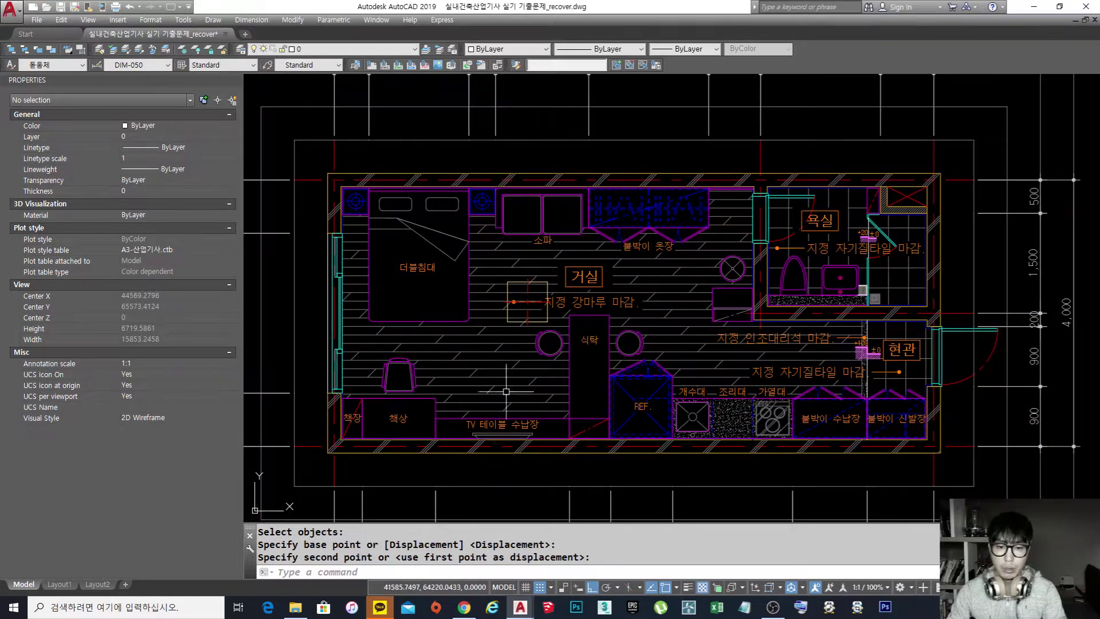
{"action": "type", "text": "m"}
{"action": "key", "text": "Return"}
{"action": "left_click", "coordinate": [548, 324]}
{"action": "key", "text": "Return"}
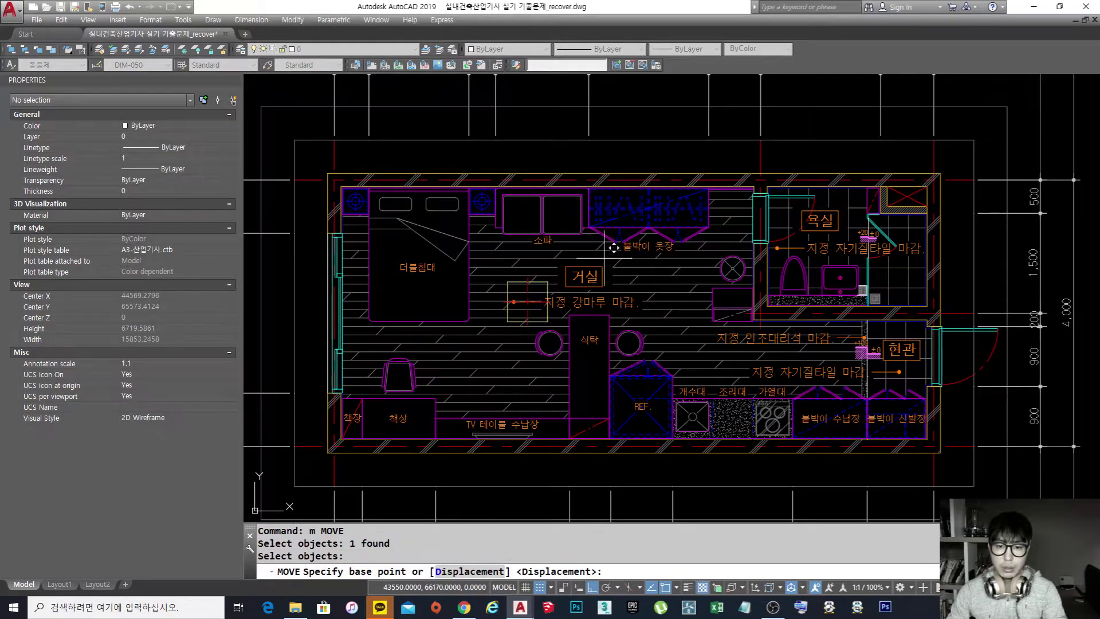
{"action": "left_click", "coordinate": [613, 247]}
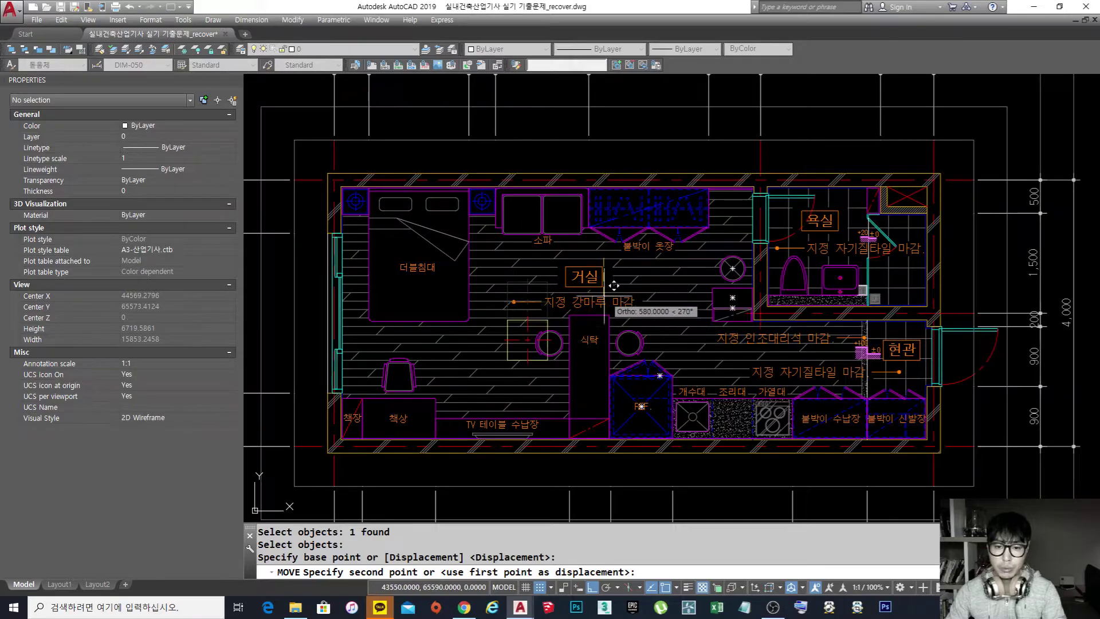
{"action": "left_click", "coordinate": [647, 260]}
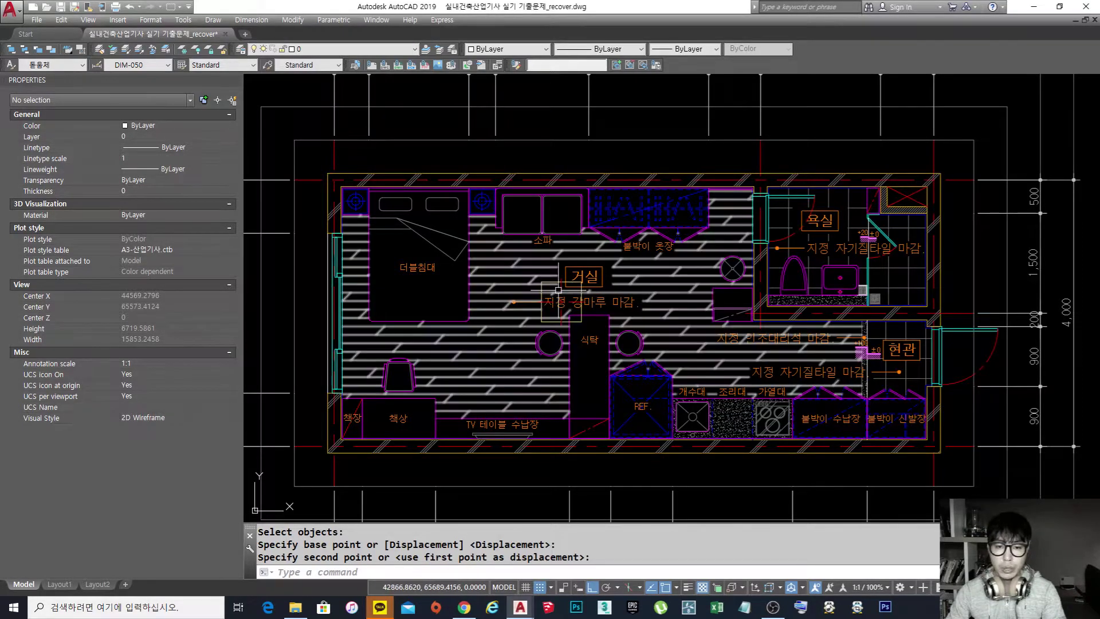
{"action": "left_click", "coordinate": [580, 305]}
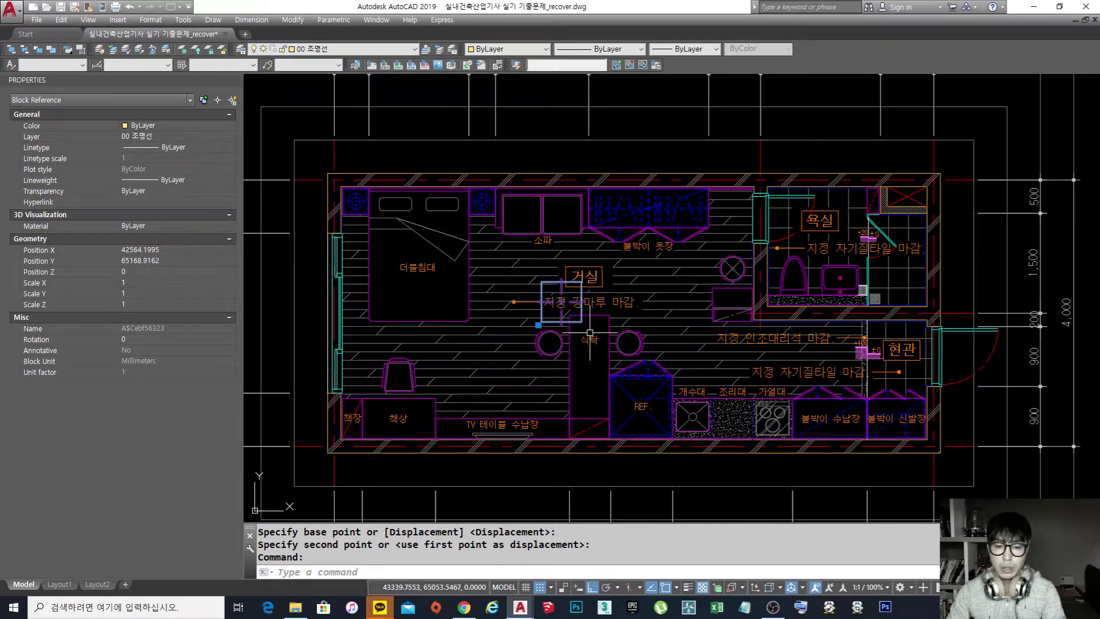
{"action": "scroll", "coordinate": [589, 321], "scroll_direction": "up", "scroll_amount": 3}
{"action": "middle_click_drag", "start_coordinate": [542, 315], "coordinate": [675, 323]}
{"action": "key", "text": "Escape"}
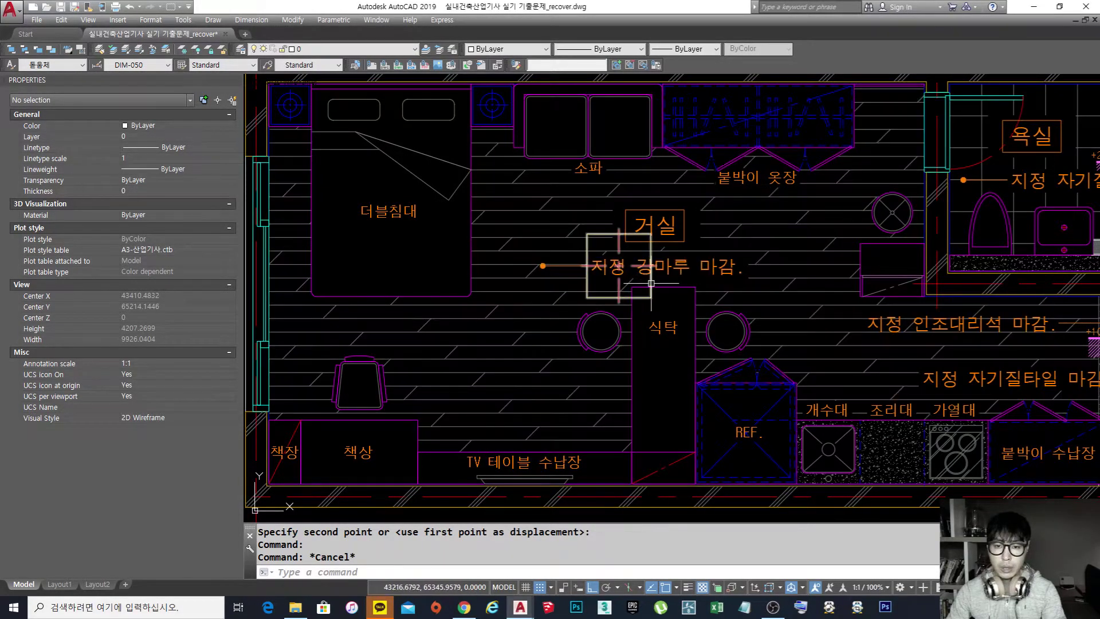
{"action": "left_click", "coordinate": [623, 274]}
{"action": "scroll", "coordinate": [731, 285], "scroll_direction": "down", "scroll_amount": 2}
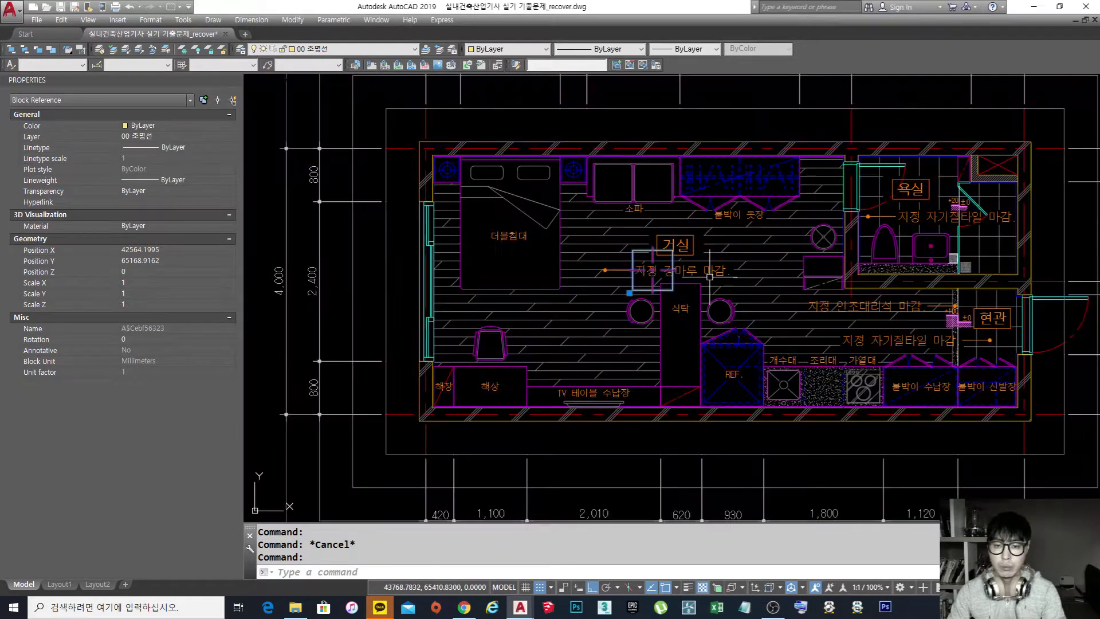
{"action": "scroll", "coordinate": [703, 278], "scroll_direction": "up", "scroll_amount": 2}
{"action": "middle_click_drag", "start_coordinate": [665, 278], "coordinate": [679, 282]}
{"action": "key", "text": "Escape"}
Step: Move the light block back toward the double bed, into the open floor between the bed and the dining table
{"action": "type", "text": "m"}
{"action": "key", "text": "space"}
{"action": "left_click", "coordinate": [636, 279]}
{"action": "key", "text": "space"}
{"action": "left_click", "coordinate": [636, 280]}
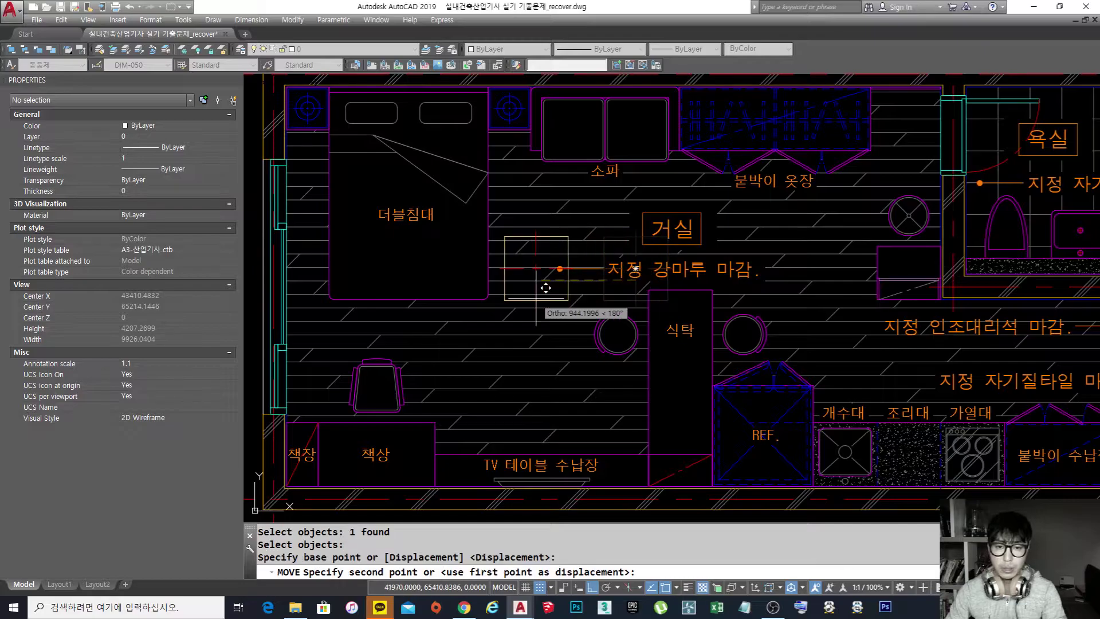
{"action": "left_click", "coordinate": [560, 288]}
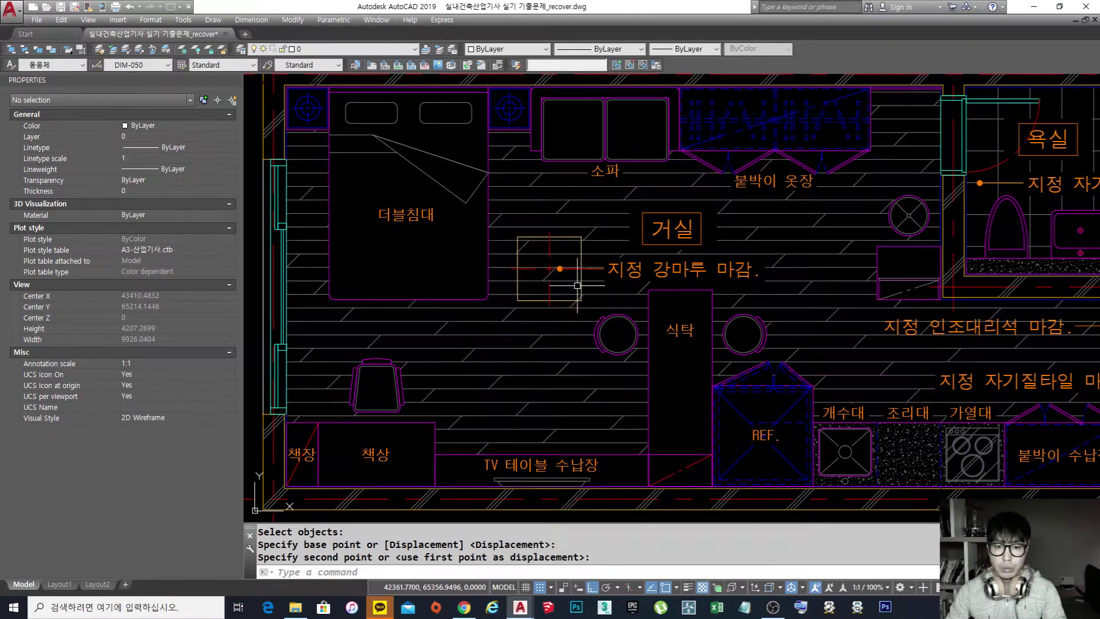
{"action": "scroll", "coordinate": [614, 278], "scroll_direction": "down", "scroll_amount": 7}
{"action": "scroll", "coordinate": [614, 278], "scroll_direction": "up", "scroll_amount": 5}
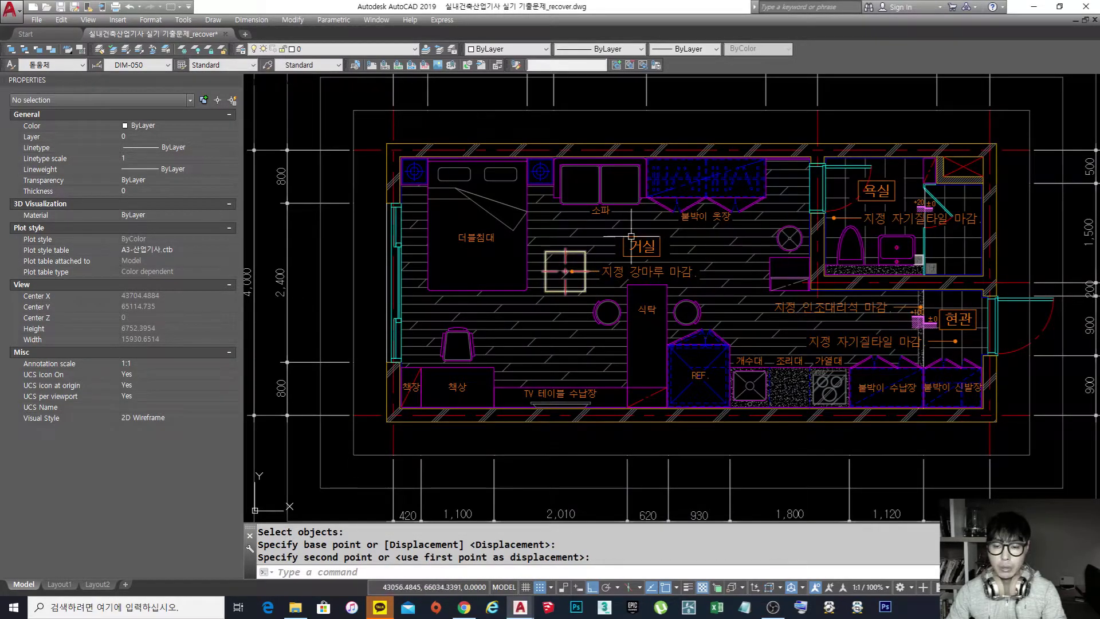
{"action": "type", "text": "o"}
{"action": "key", "text": "Return"}
{"action": "left_click", "coordinate": [571, 272]}
{"action": "key", "text": "Return"}
{"action": "key", "text": "Escape"}
{"action": "key", "text": "Escape"}
Step: Shift the light block left until it overlaps the right edge of the double bed
{"action": "type", "text": "m"}
{"action": "key", "text": "Return"}
{"action": "left_click", "coordinate": [572, 272]}
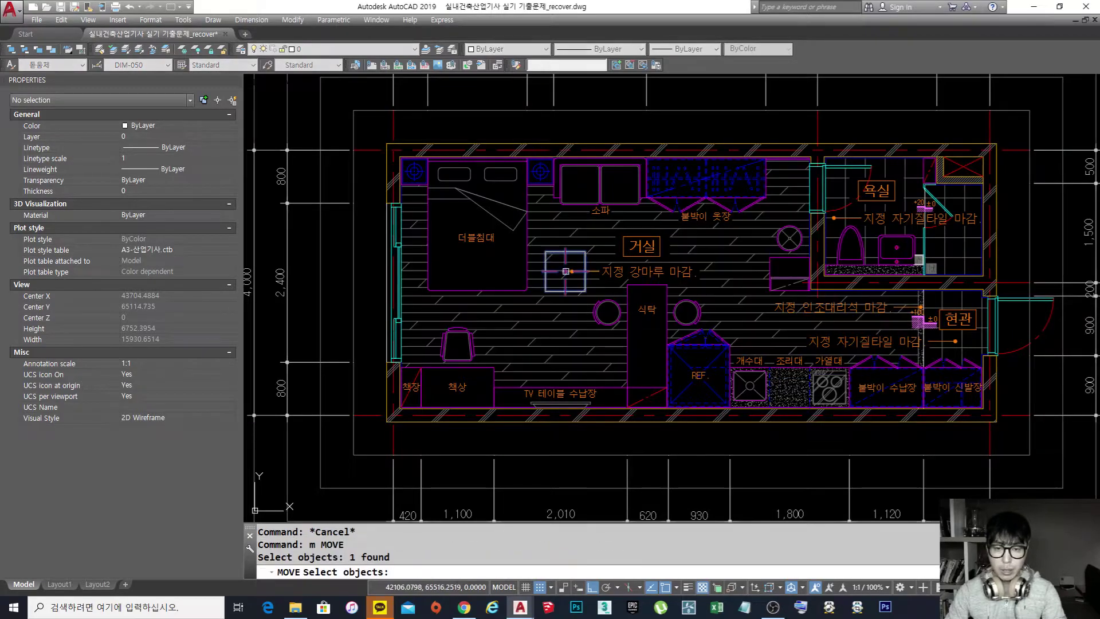
{"action": "key", "text": "Return"}
{"action": "left_click", "coordinate": [604, 326]}
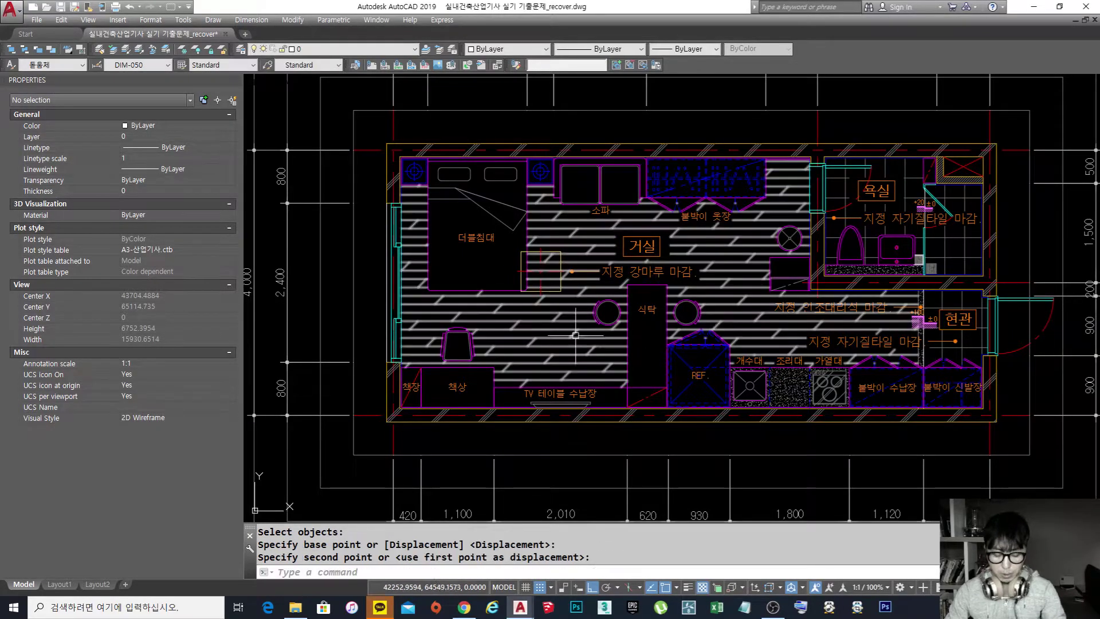
{"action": "left_click", "coordinate": [571, 271]}
Step: Copy the light block horizontally to the far side of the dining table, near the bathroom wall
{"action": "type", "text": "co"}
{"action": "key", "text": "Return"}
{"action": "left_click", "coordinate": [543, 275]}
{"action": "key", "text": "Return"}
{"action": "left_click", "coordinate": [545, 275]}
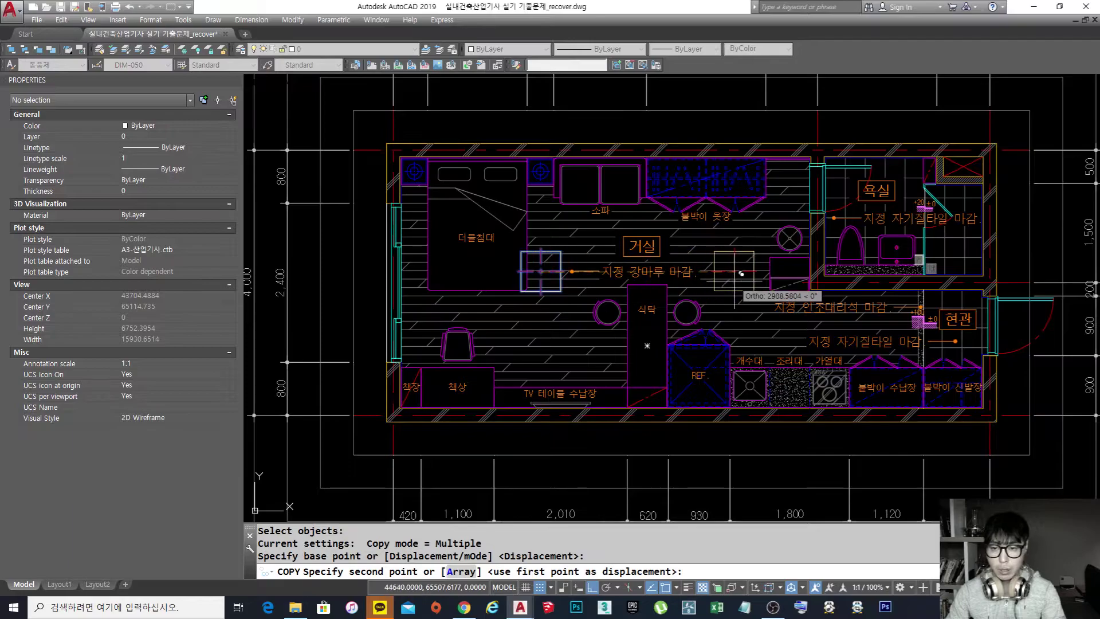
{"action": "left_click", "coordinate": [733, 276]}
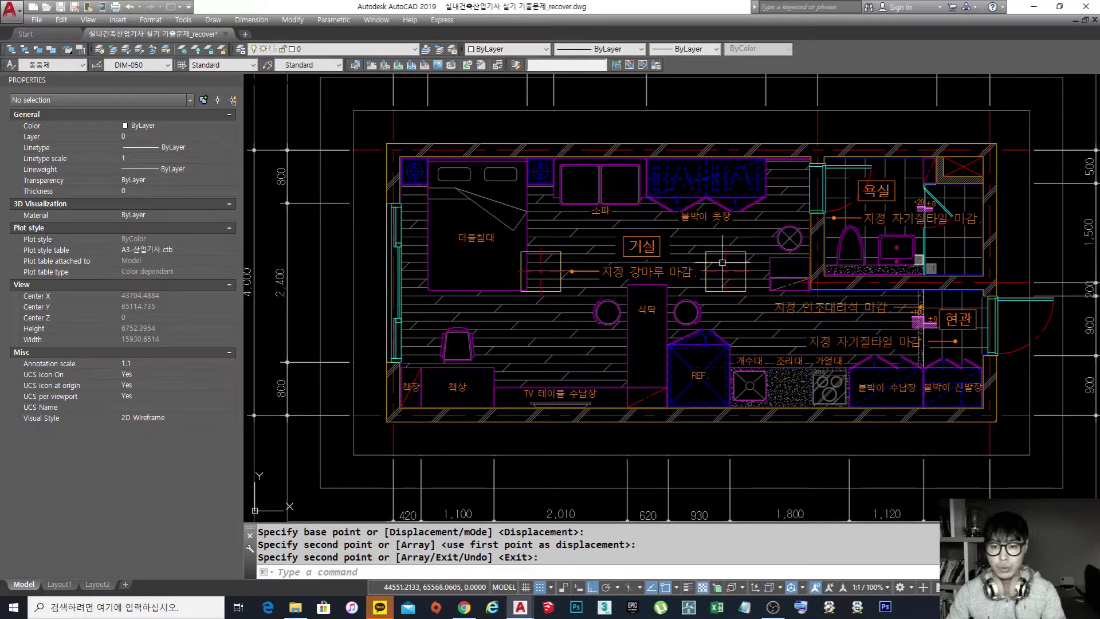
{"action": "key", "text": "Return"}
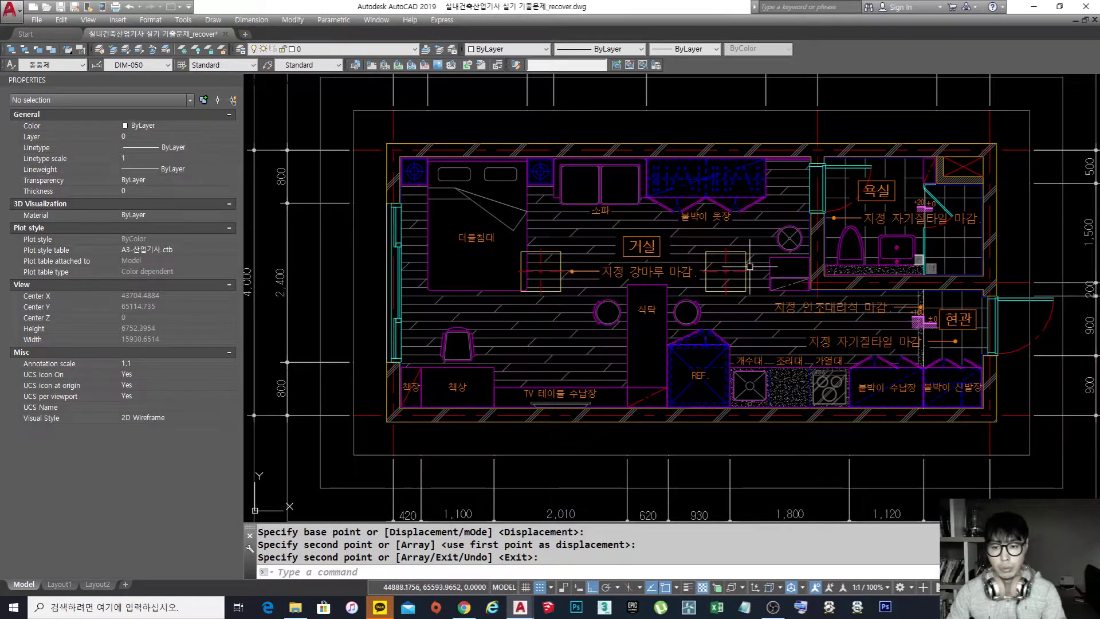
Step: Erase the copied light block near the bathroom wall
{"action": "type", "text": "e"}
{"action": "key", "text": "Return"}
{"action": "left_click", "coordinate": [726, 287]}
{"action": "key", "text": "Return"}
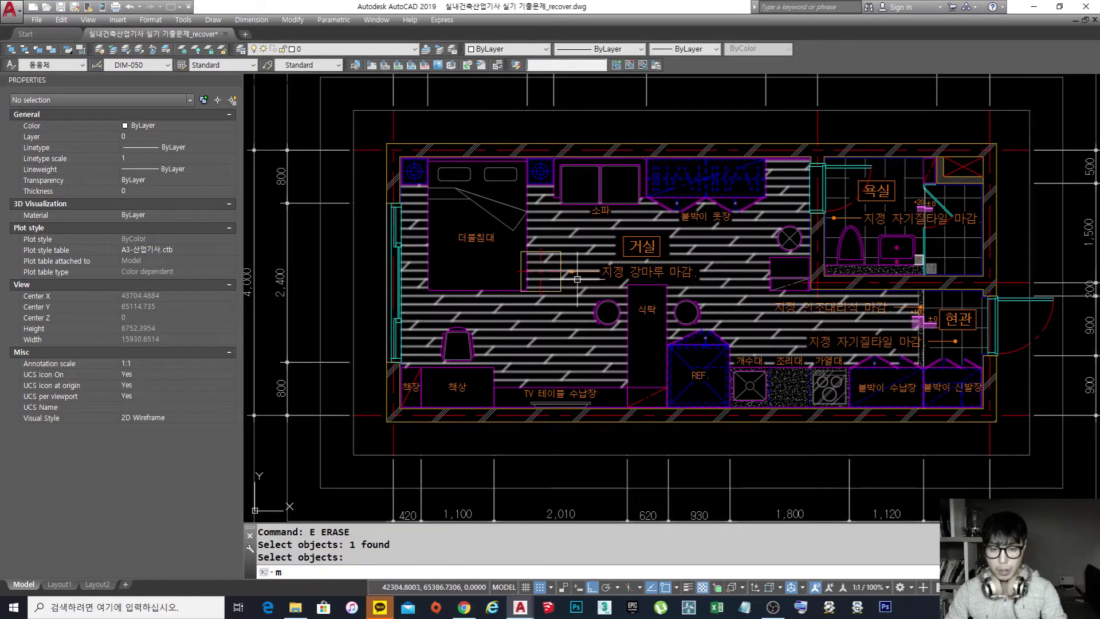
Step: Move the remaining light block right, under the 거실 label at the head of the dining table
{"action": "type", "text": "m"}
{"action": "key", "text": "Return"}
{"action": "left_click", "coordinate": [541, 271]}
{"action": "key", "text": "Return"}
{"action": "left_click", "coordinate": [541, 271]}
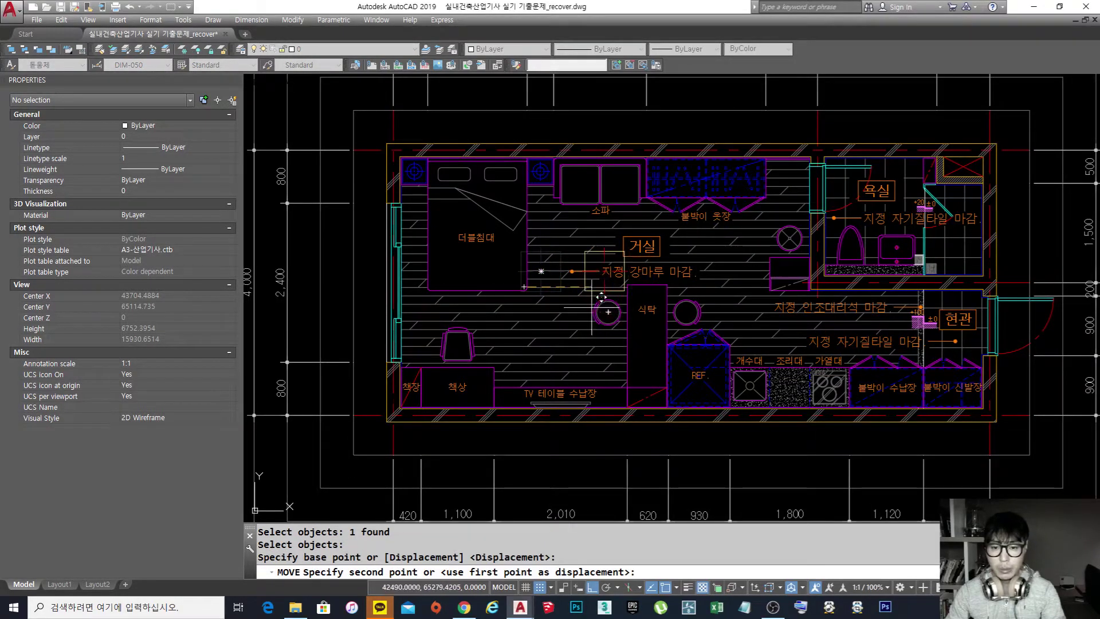
{"action": "left_click", "coordinate": [622, 275]}
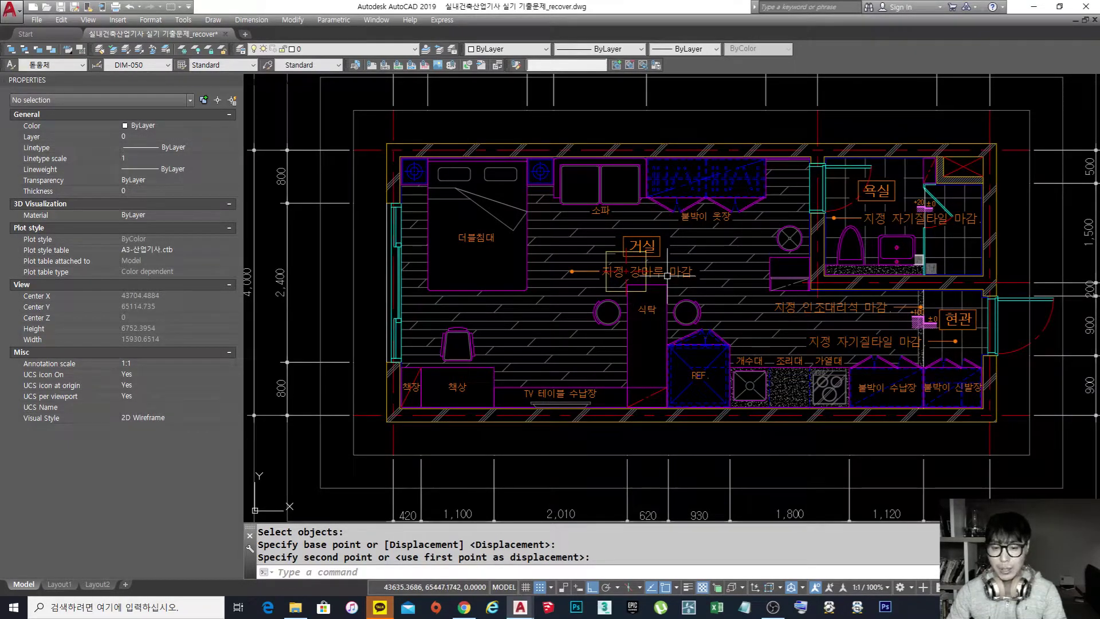
{"action": "key", "text": "Escape"}
{"action": "key", "text": "Escape"}
{"action": "key", "text": "Escape"}
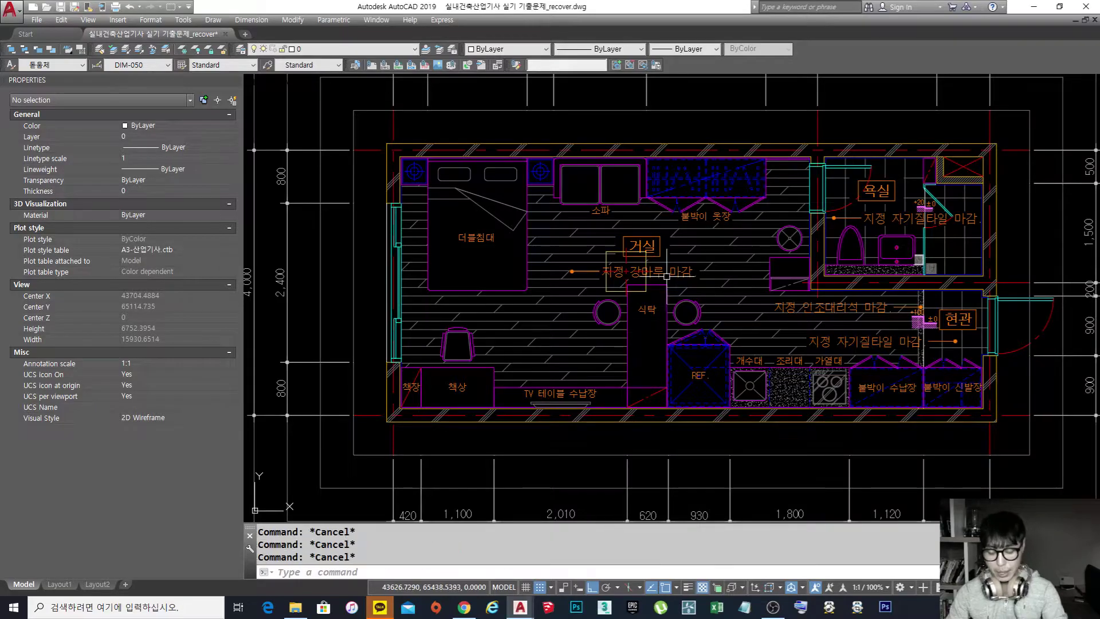
Step: Move the light block left again, from the dining table to beside the foot of the double bed
{"action": "type", "text": "m"}
{"action": "key", "text": "Return"}
{"action": "left_click", "coordinate": [646, 285]}
{"action": "key", "text": "Return"}
{"action": "left_click", "coordinate": [647, 343]}
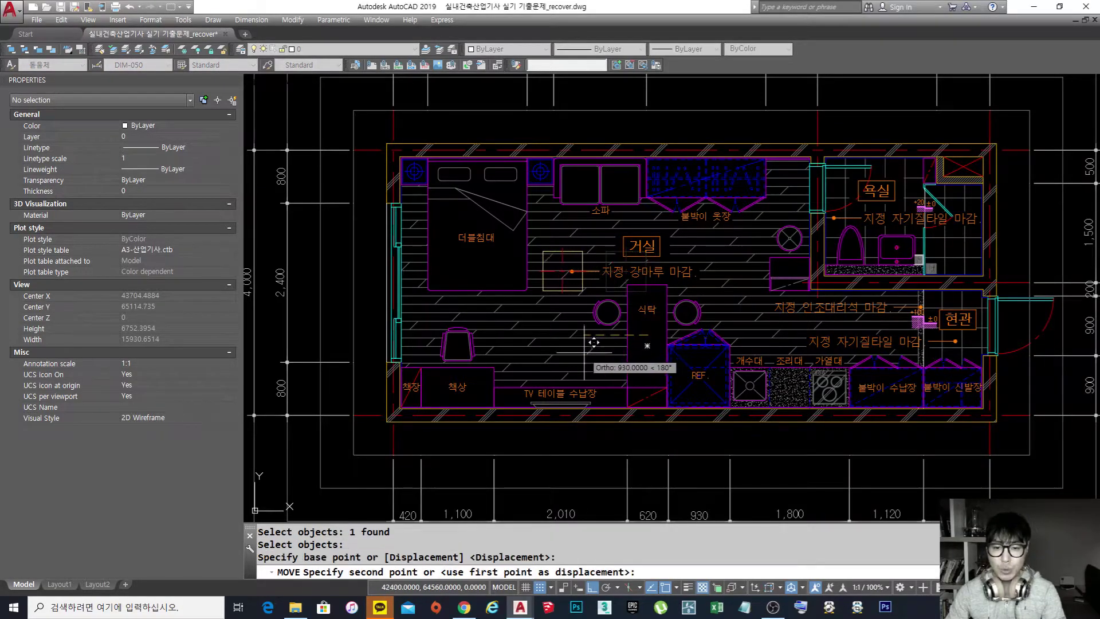
{"action": "left_click", "coordinate": [590, 343]}
Step: Lower the light block slightly to the middle of the living room's depth
{"action": "key", "text": "space"}
{"action": "left_click", "coordinate": [578, 275]}
{"action": "key", "text": "Return"}
{"action": "left_click", "coordinate": [585, 307]}
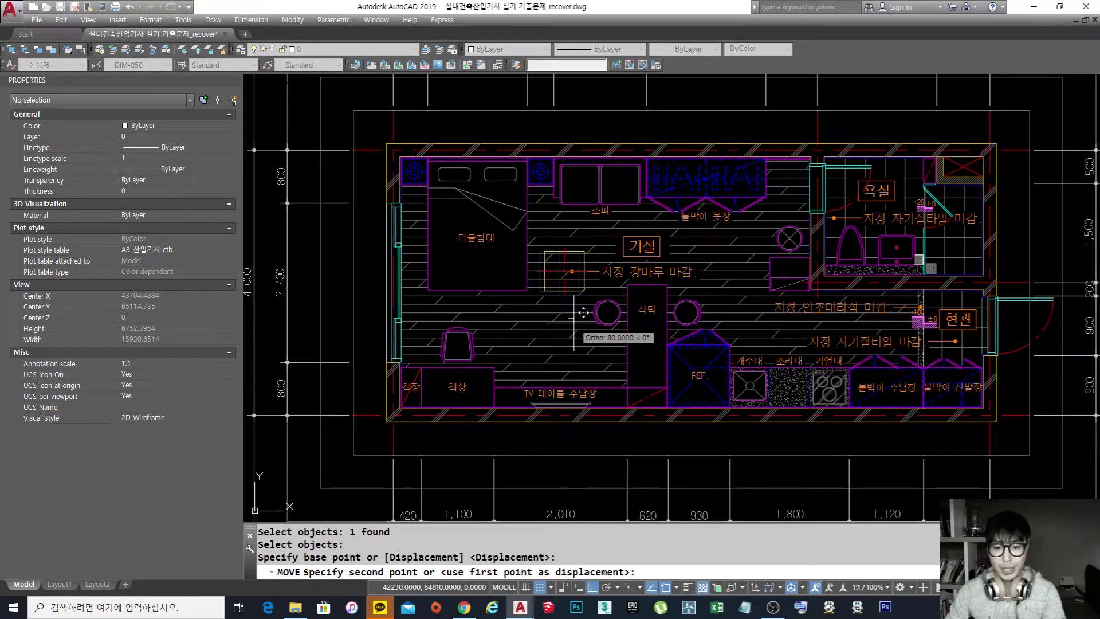
{"action": "left_click", "coordinate": [571, 307]}
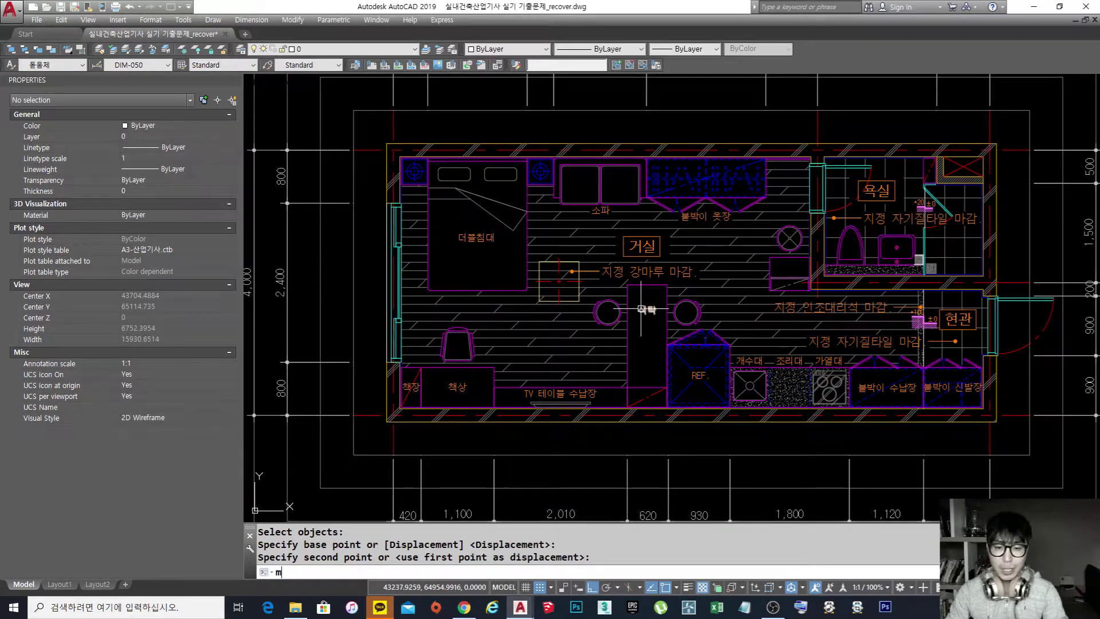
Step: Measure the distance from the living room's upper-left inner corner to the light block's centre
{"action": "key", "text": "Escape"}
{"action": "key", "text": "Escape"}
{"action": "middle_click_drag", "start_coordinate": [641, 310], "coordinate": [649, 312]}
{"action": "type", "text": "di"}
{"action": "key", "text": "Return"}
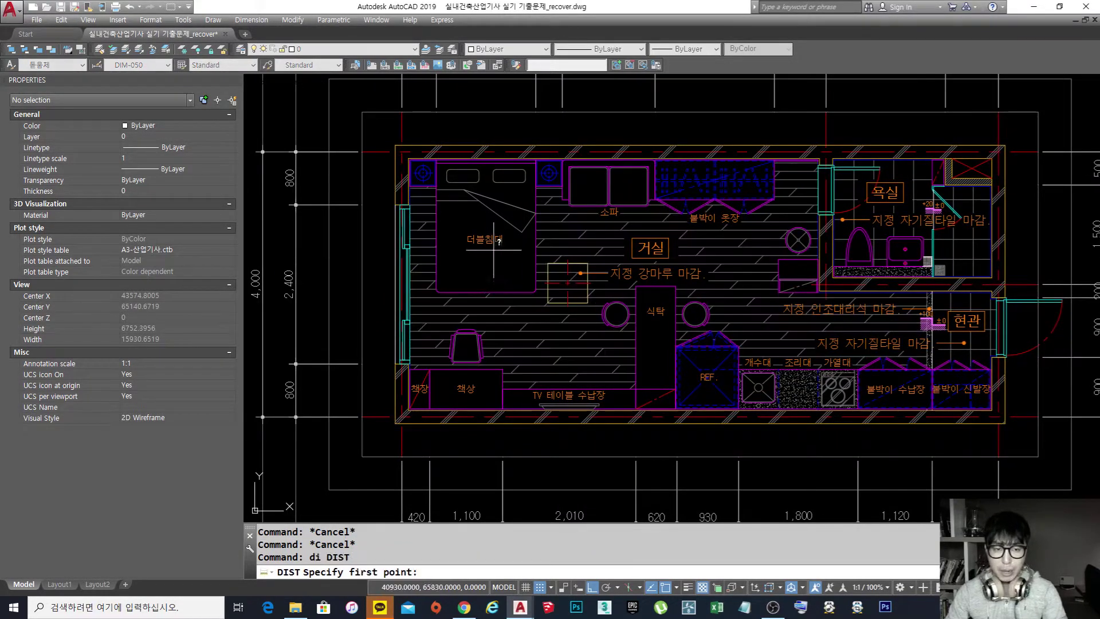
{"action": "left_click", "coordinate": [423, 172]}
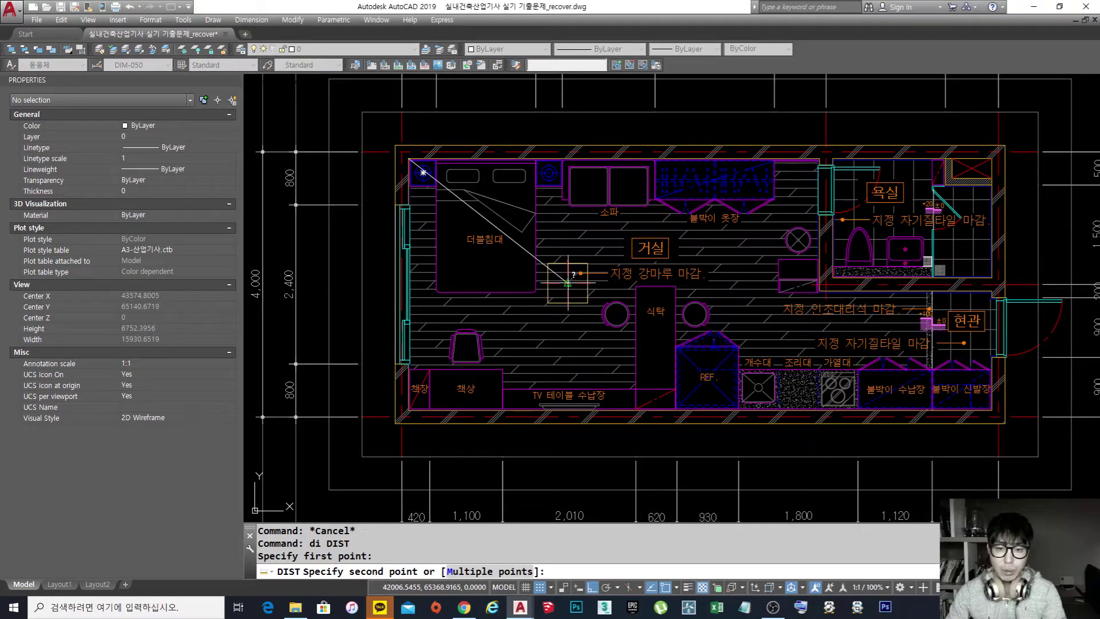
{"action": "left_click", "coordinate": [567, 283]}
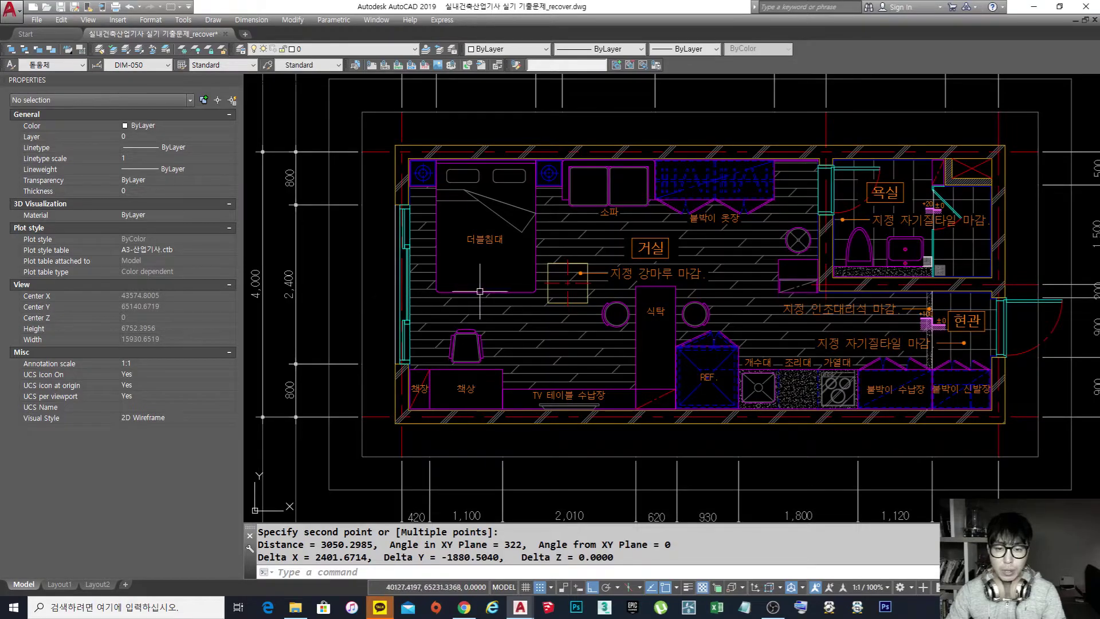
{"action": "key", "text": "space"}
{"action": "key", "text": "Escape"}
{"action": "key", "text": "Escape"}
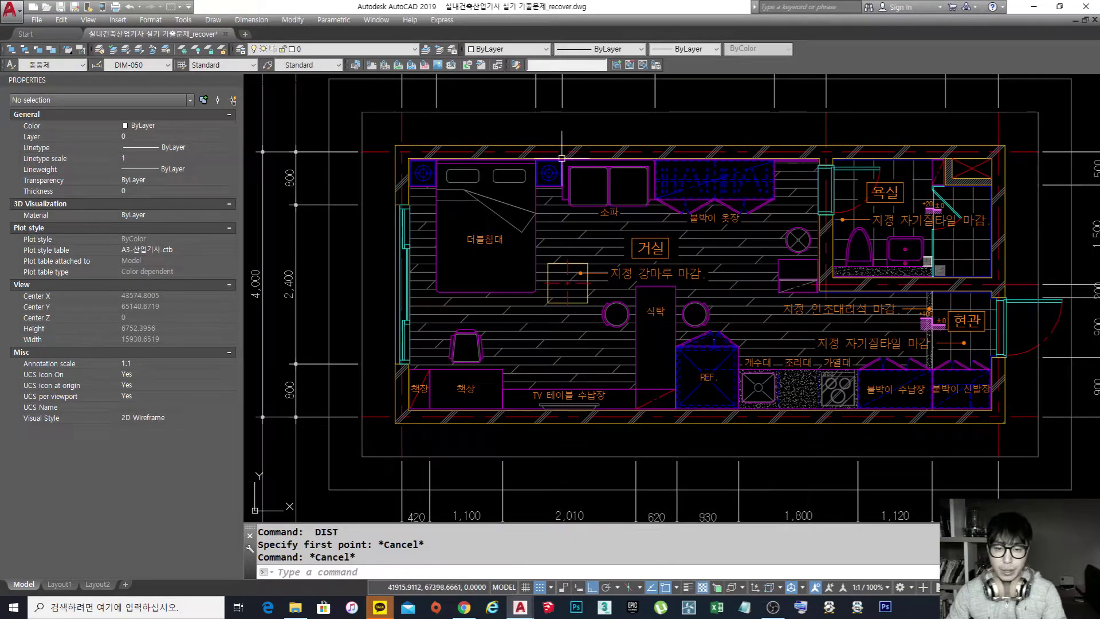
Step: Move the light block by its centre from the floor plan to the midpoint of the window wall's inner line in the ceiling plan
{"action": "type", "text": "m"}
{"action": "key", "text": "space"}
{"action": "left_click", "coordinate": [566, 281]}
{"action": "key", "text": "space"}
{"action": "scroll", "coordinate": [567, 282], "scroll_direction": "up", "scroll_amount": 1}
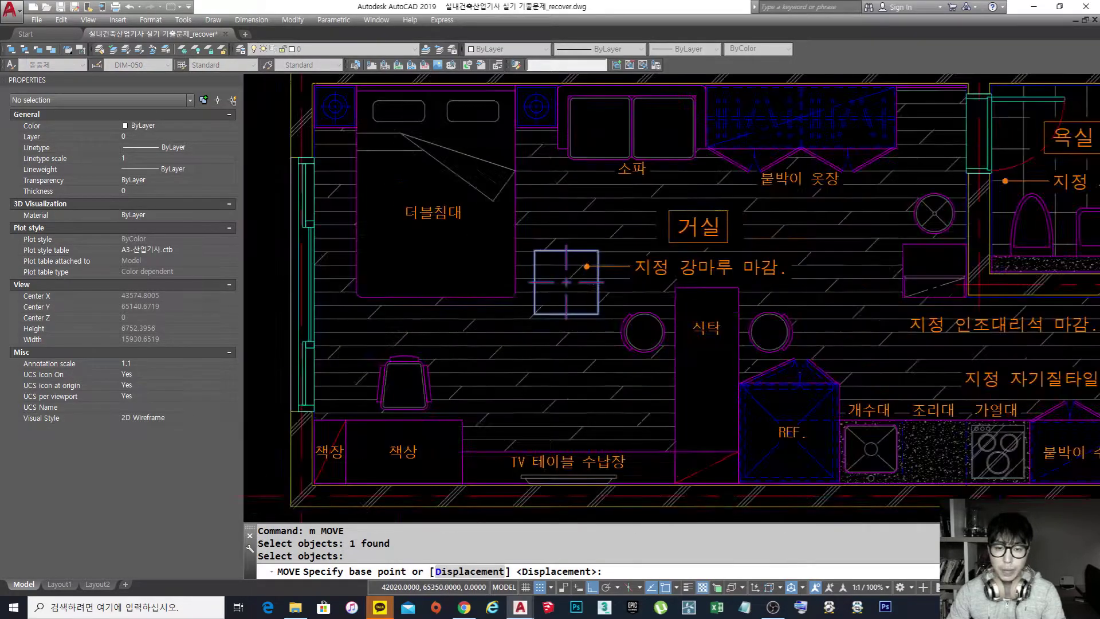
{"action": "scroll", "coordinate": [566, 282], "scroll_direction": "up", "scroll_amount": 1}
{"action": "left_click", "coordinate": [565, 281]}
{"action": "scroll", "coordinate": [475, 270], "scroll_direction": "down", "scroll_amount": 4}
{"action": "middle_click_drag", "start_coordinate": [883, 291], "coordinate": [594, 294]}
{"action": "scroll", "coordinate": [726, 294], "scroll_direction": "up", "scroll_amount": 5}
{"action": "middle_click_drag", "start_coordinate": [540, 238], "coordinate": [594, 339]}
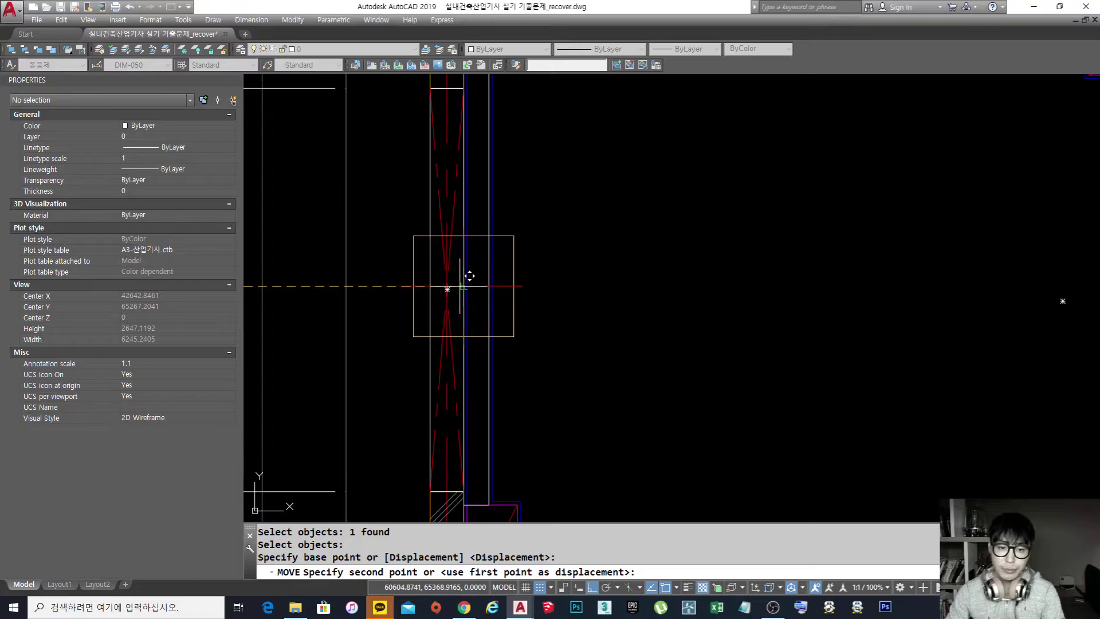
{"action": "left_click", "coordinate": [466, 284]}
{"action": "scroll", "coordinate": [506, 274], "scroll_direction": "down", "scroll_amount": 5}
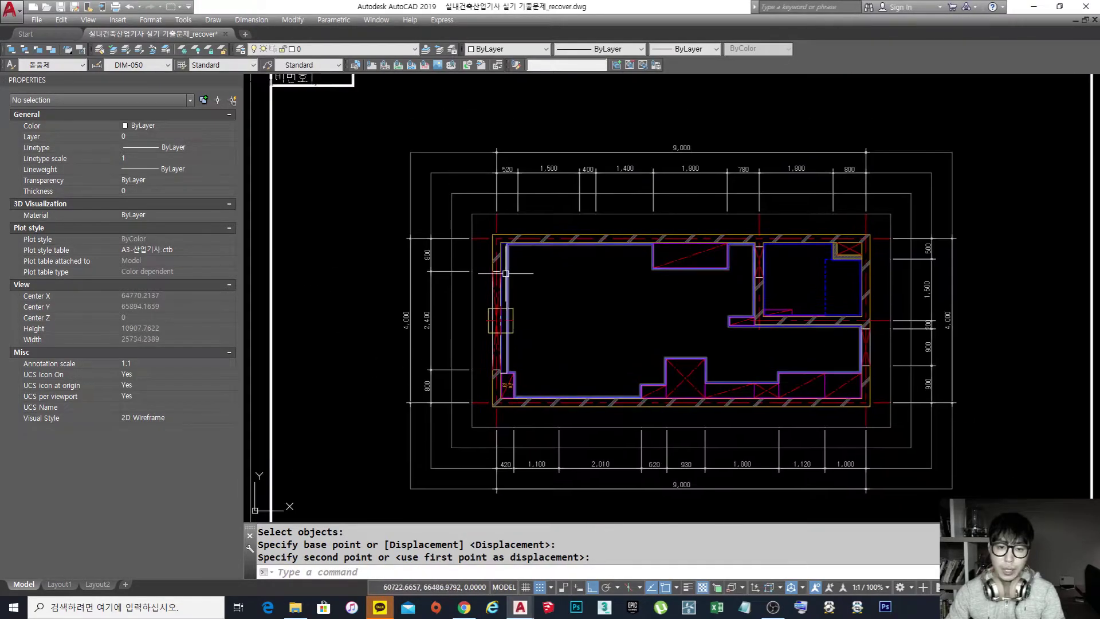
Step: Move the ceiling light block 2400 mm horizontally from the window wall into the main room
{"action": "scroll", "coordinate": [502, 324], "scroll_direction": "up", "scroll_amount": 3}
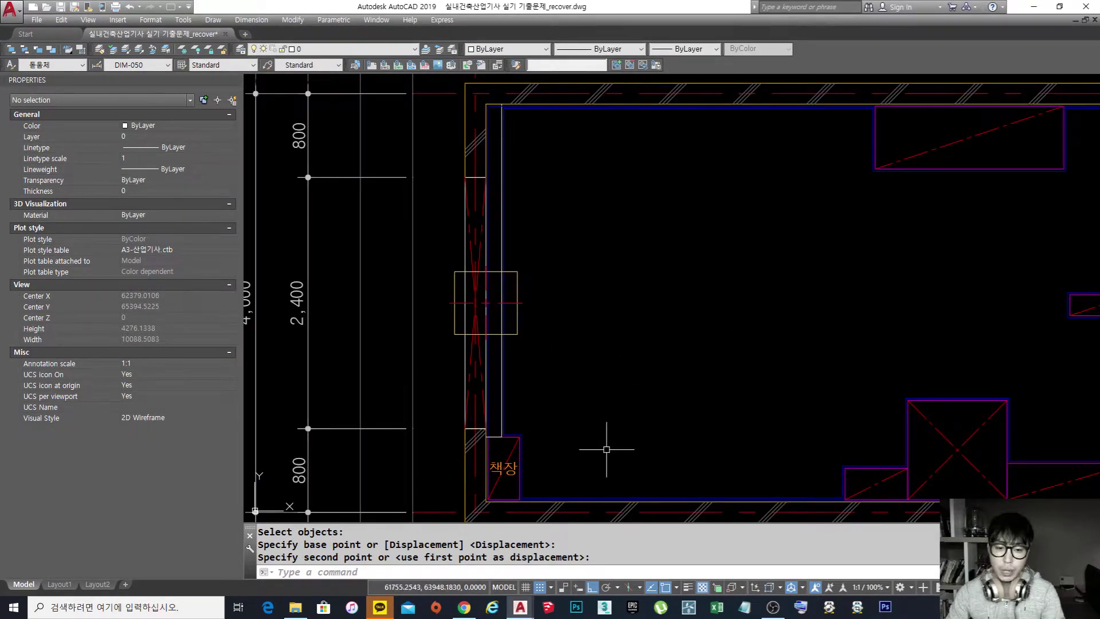
{"action": "type", "text": "m"}
{"action": "key", "text": "space"}
{"action": "left_click", "coordinate": [518, 309]}
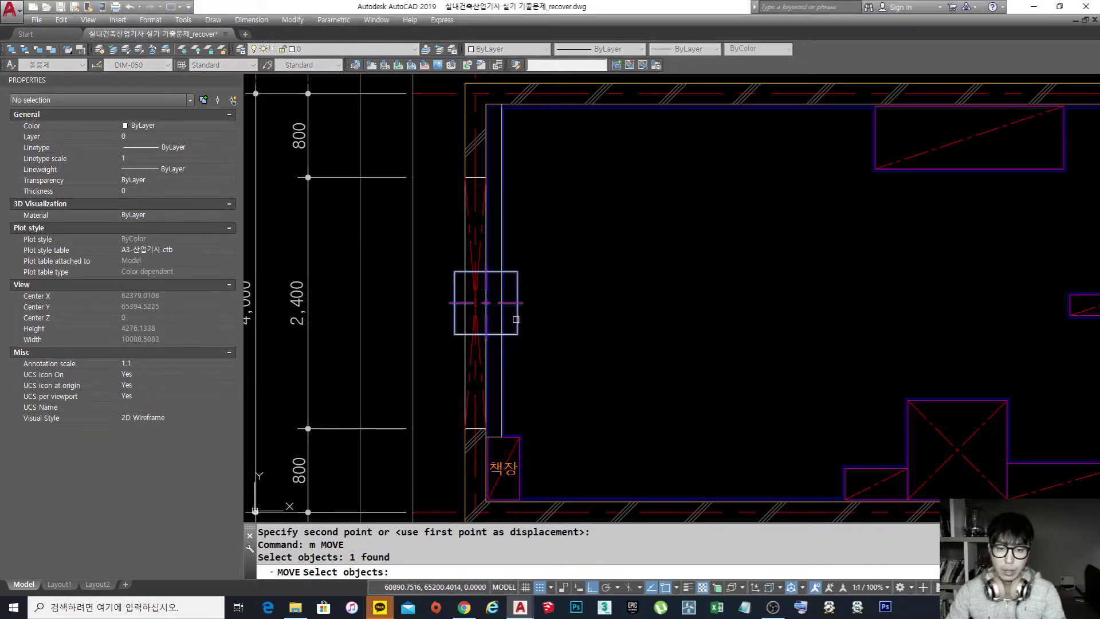
{"action": "key", "text": "space"}
{"action": "left_click", "coordinate": [583, 351]}
{"action": "type", "text": "2400"}
{"action": "key", "text": "Return"}
{"action": "key", "text": "Escape"}
{"action": "key", "text": "Escape"}
{"action": "key", "text": "Escape"}
Step: Compare the light block's position in the ceiling plan with the furniture and dining table in the floor plan
{"action": "scroll", "coordinate": [799, 361], "scroll_direction": "down", "scroll_amount": 5}
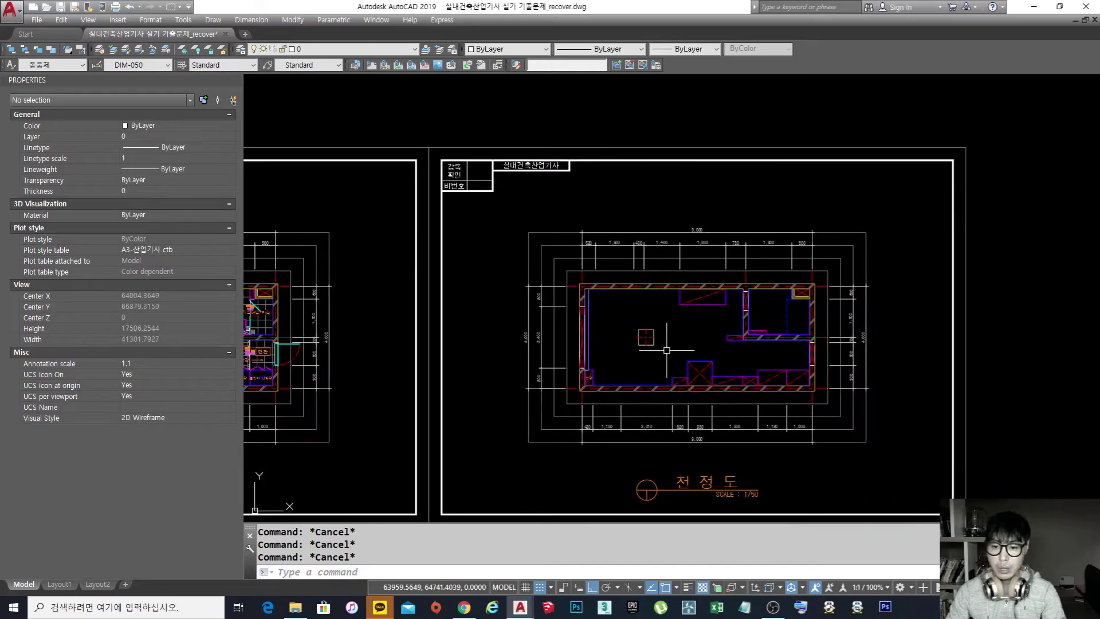
{"action": "scroll", "coordinate": [657, 365], "scroll_direction": "up", "scroll_amount": 4}
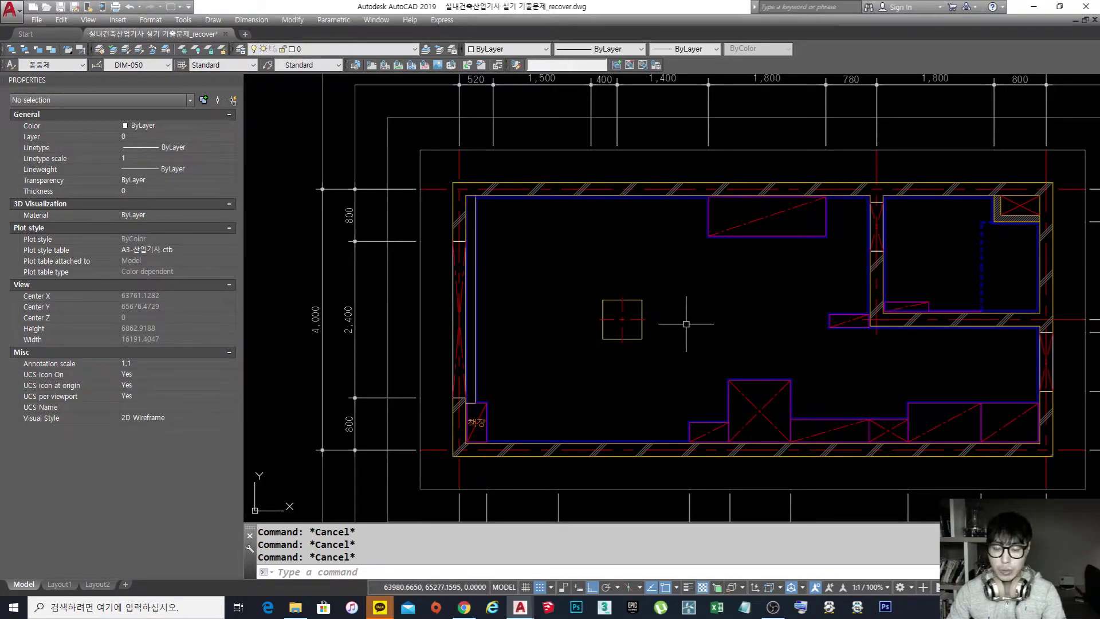
{"action": "mouse_move", "coordinate": [853, 364]}
{"action": "middle_mouse_down"}
{"action": "mouse_move", "coordinate": [742, 351]}
{"action": "mouse_move", "coordinate": [757, 349]}
{"action": "middle_mouse_up"}
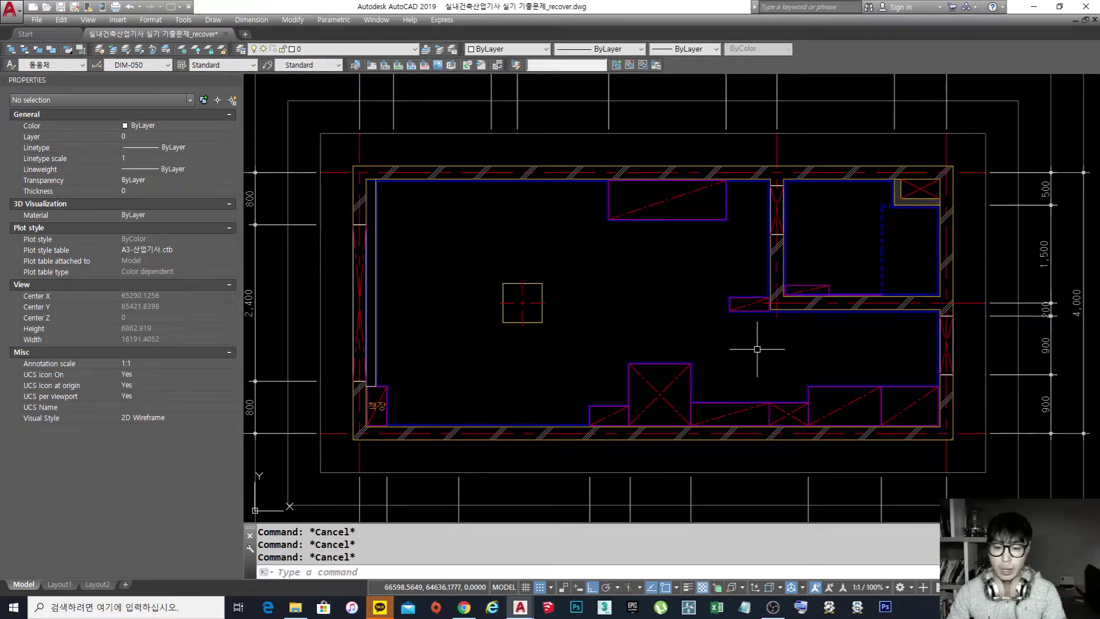
{"action": "scroll", "coordinate": [757, 349], "scroll_direction": "down", "scroll_amount": 6}
{"action": "scroll", "coordinate": [606, 392], "scroll_direction": "up", "scroll_amount": 4}
{"action": "scroll", "coordinate": [606, 391], "scroll_direction": "up", "scroll_amount": 3}
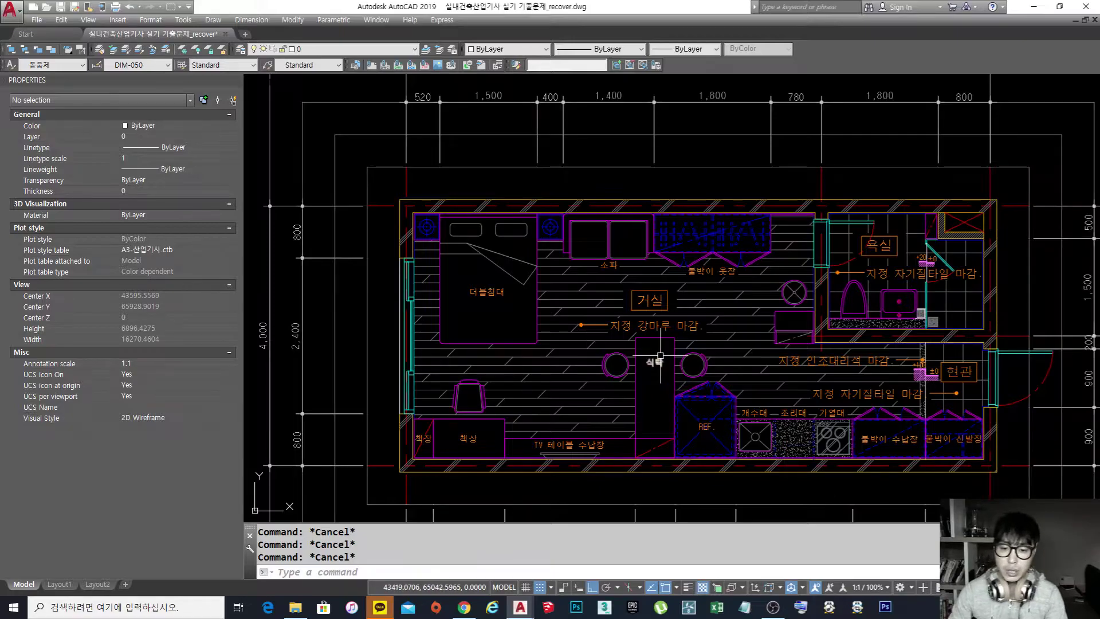
{"action": "scroll", "coordinate": [664, 347], "scroll_direction": "down", "scroll_amount": 6}
{"action": "scroll", "coordinate": [560, 221], "scroll_direction": "up", "scroll_amount": 6}
{"action": "scroll", "coordinate": [565, 320], "scroll_direction": "up", "scroll_amount": 4}
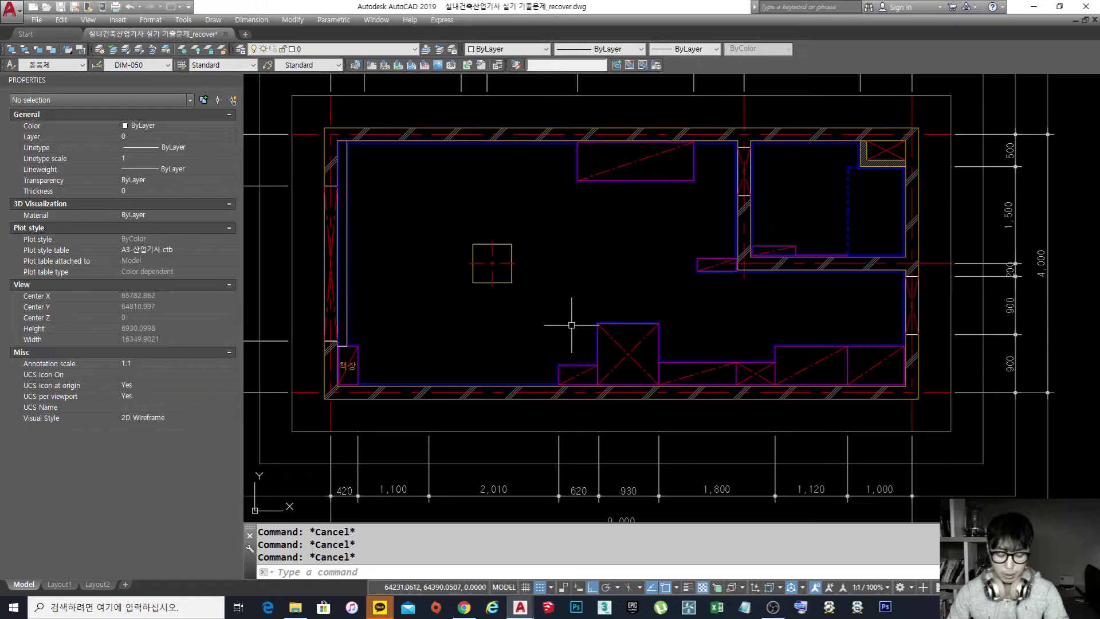
{"action": "type", "text": "c"}
{"action": "key", "text": "Return"}
{"action": "left_click", "coordinate": [571, 287]}
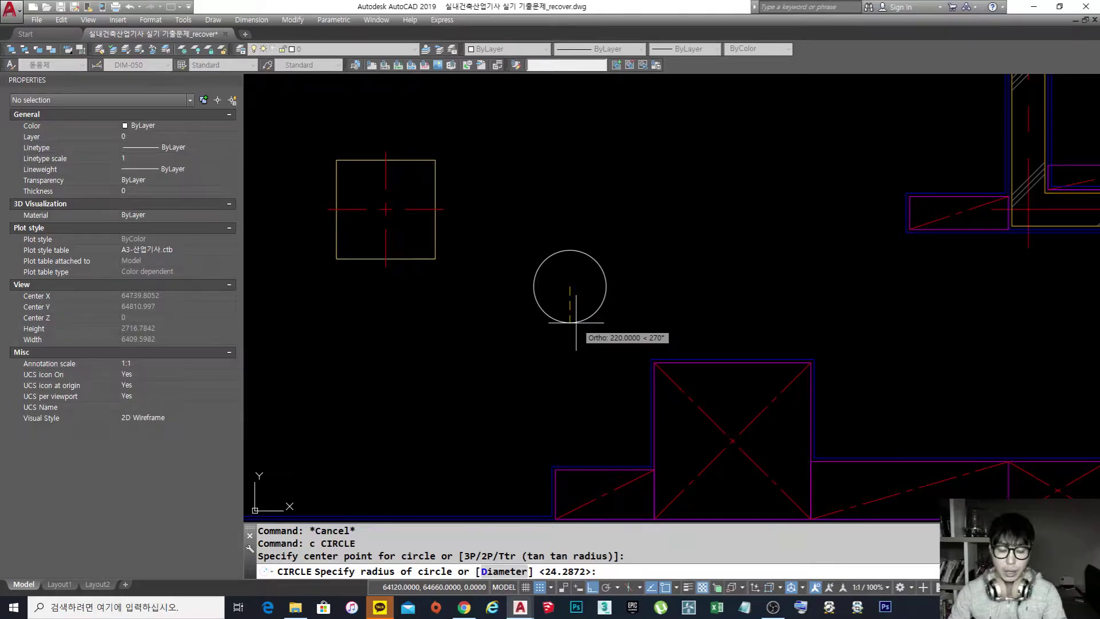
{"action": "key", "text": "Escape"}
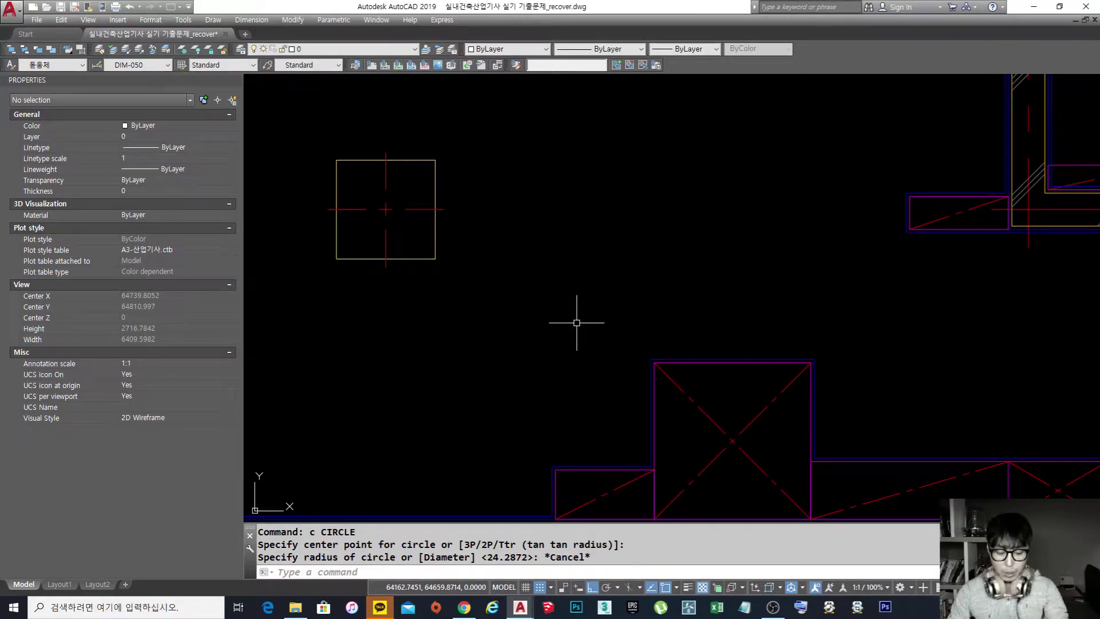
{"action": "key", "text": "Escape"}
{"action": "key", "text": "Escape"}
{"action": "key", "text": "Escape"}
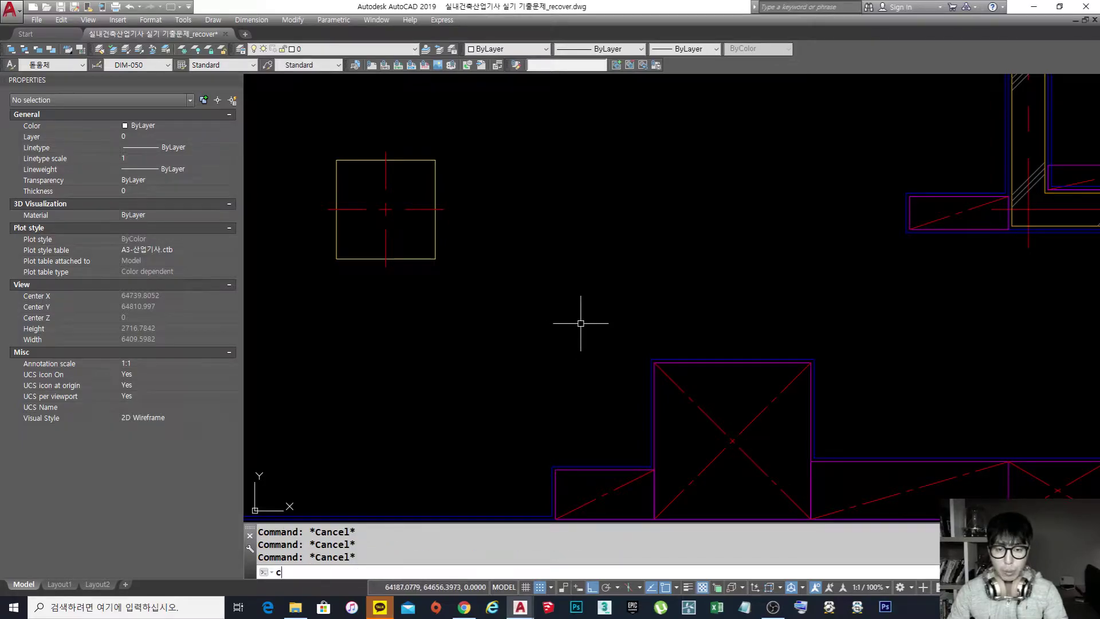
Step: Try a circle of radius 100 between the light block and the refrigerator outline, and erase it
{"action": "key", "text": "Return"}
{"action": "left_click", "coordinate": [552, 306]}
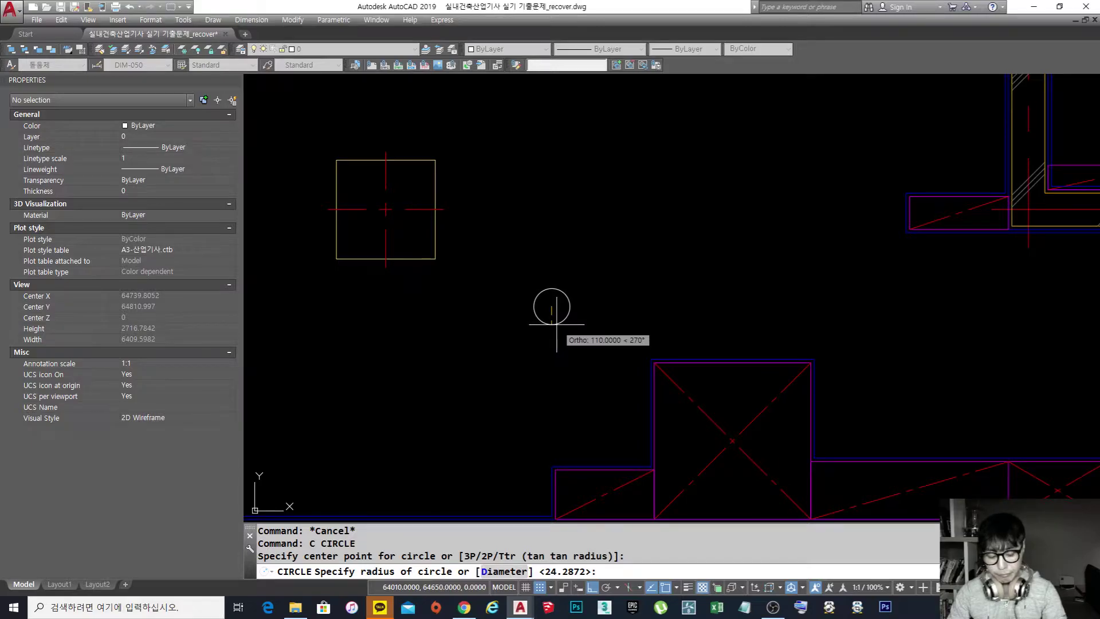
{"action": "type", "text": "100"}
{"action": "key", "text": "Return"}
{"action": "key", "text": "Escape"}
{"action": "key", "text": "Escape"}
{"action": "type", "text": "e"}
{"action": "key", "text": "Return"}
{"action": "left_click", "coordinate": [571, 348]}
{"action": "left_click", "coordinate": [545, 312]}
{"action": "key", "text": "Return"}
Step: Draw a circle of radius 150 in the main room between the light block and the refrigerator outline
{"action": "type", "text": "c"}
{"action": "key", "text": "Return"}
{"action": "left_click", "coordinate": [553, 305]}
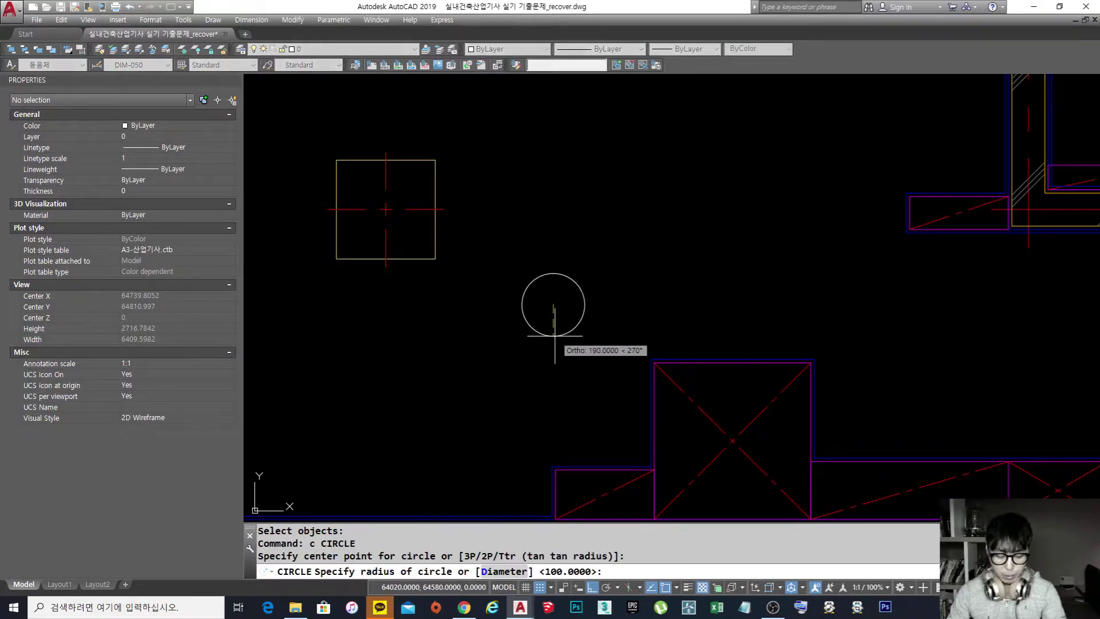
{"action": "type", "text": "150"}
{"action": "key", "text": "Return"}
{"action": "key", "text": "Escape"}
{"action": "key", "text": "Escape"}
{"action": "key", "text": "Escape"}
{"action": "middle_click_drag", "start_coordinate": [560, 328], "coordinate": [585, 331]}
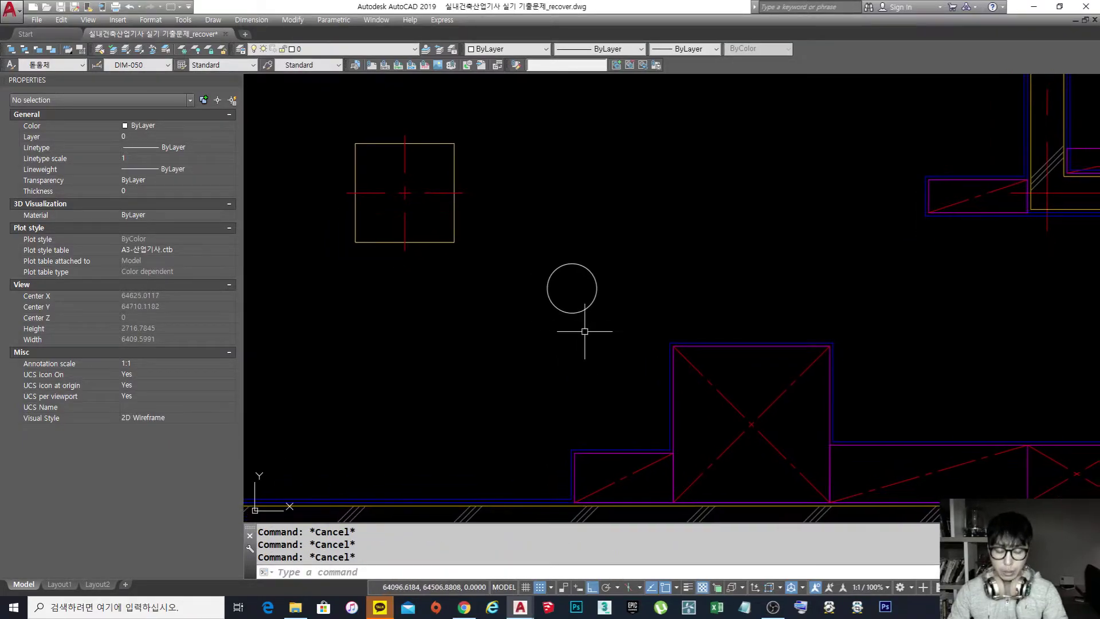
Step: Draw a horizontal and a vertical line through the circle's centre, both extending well beyond the circle
{"action": "type", "text": "l"}
{"action": "key", "text": "Return"}
{"action": "left_click", "coordinate": [516, 289]}
{"action": "left_click", "coordinate": [654, 288]}
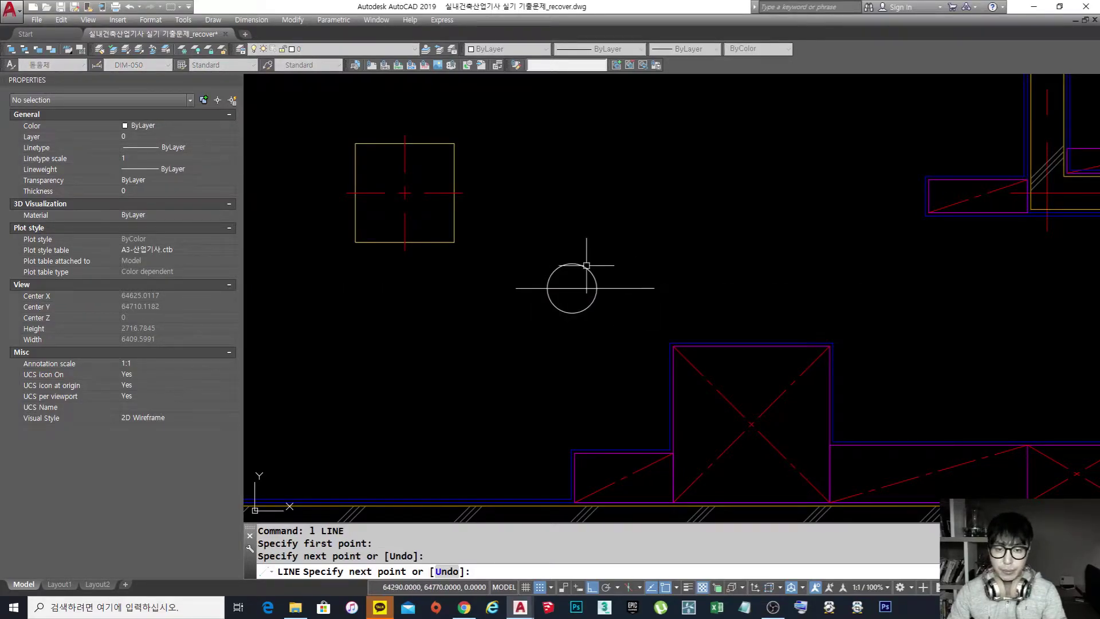
{"action": "key", "text": "Return"}
{"action": "key", "text": "Return"}
{"action": "left_click", "coordinate": [572, 223]}
{"action": "left_click", "coordinate": [580, 362]}
{"action": "key", "text": "Return"}
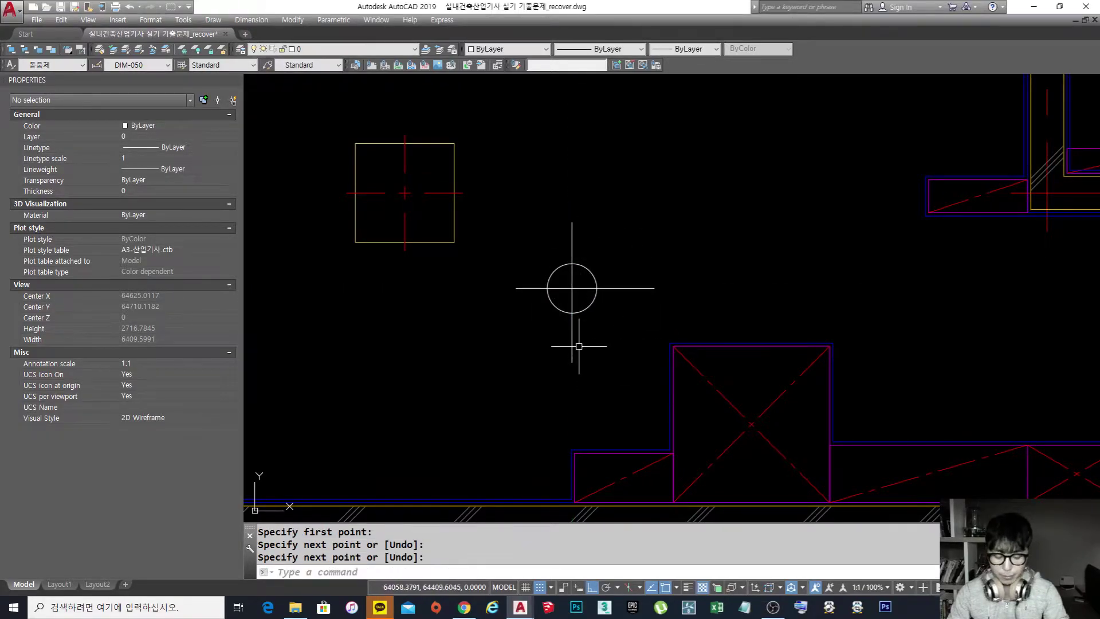
Step: Offset the circle outward by 50 as a boundary for its centre lines
{"action": "type", "text": "o"}
{"action": "key", "text": "Return"}
{"action": "type", "text": "50"}
{"action": "key", "text": "Return"}
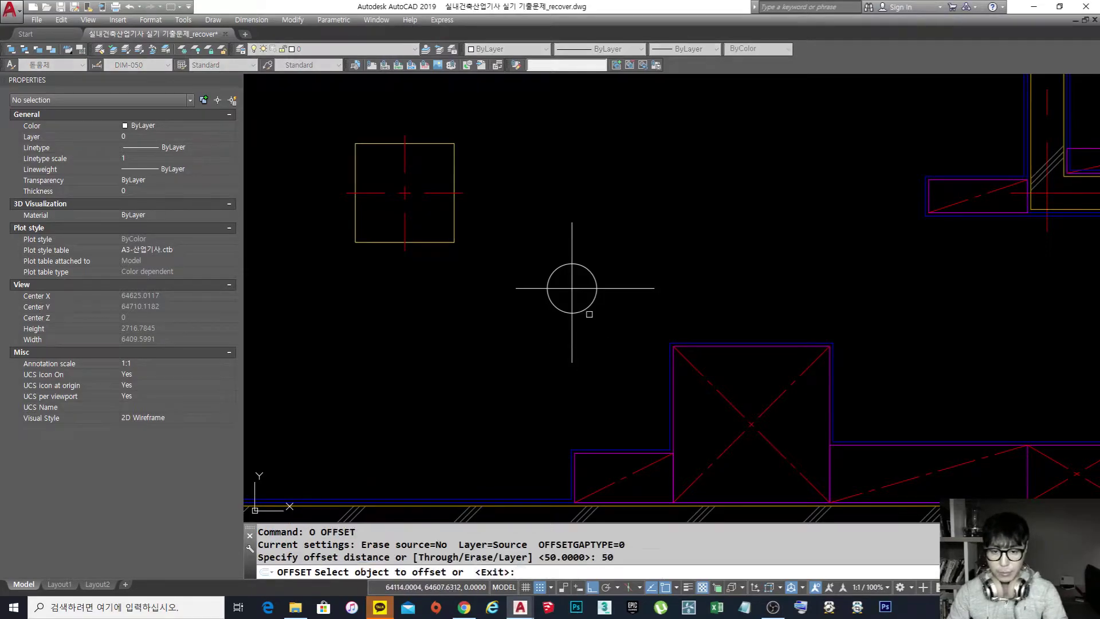
{"action": "left_click", "coordinate": [585, 309]}
{"action": "left_click", "coordinate": [587, 314]}
{"action": "middle_click_drag", "start_coordinate": [585, 322], "coordinate": [609, 338]}
{"action": "key", "text": "Return"}
Step: Trim the ends of the two centre lines that project beyond the offset circle
{"action": "type", "text": "tr"}
{"action": "key", "text": "Return"}
{"action": "left_click", "coordinate": [608, 338]}
{"action": "key", "text": "Return"}
{"action": "left_click", "coordinate": [658, 317]}
{"action": "left_click", "coordinate": [648, 288]}
{"action": "left_click", "coordinate": [621, 255]}
{"action": "left_click", "coordinate": [578, 258]}
{"action": "left_click", "coordinate": [557, 300]}
{"action": "left_click", "coordinate": [560, 311]}
{"action": "left_click", "coordinate": [562, 311]}
{"action": "left_click", "coordinate": [616, 358]}
{"action": "left_click", "coordinate": [542, 346]}
{"action": "key", "text": "space"}
Step: Erase the outer offset circle, keeping the 150 radius circle with its centre lines
{"action": "type", "text": "e"}
{"action": "left_click", "coordinate": [610, 333]}
{"action": "key", "text": "space"}
{"action": "middle_click_drag", "start_coordinate": [621, 355], "coordinate": [631, 335]}
Step: Copy the square ceiling light block straight down to the free area below it
{"action": "type", "text": "co"}
{"action": "key", "text": "space"}
{"action": "left_click", "coordinate": [476, 272]}
{"action": "left_click", "coordinate": [415, 191]}
{"action": "key", "text": "space"}
{"action": "left_click", "coordinate": [448, 229]}
{"action": "left_click", "coordinate": [473, 410]}
{"action": "key", "text": "space"}
Step: Explode the lower copy of the square light block into separate objects
{"action": "type", "text": "x"}
{"action": "key", "text": "space"}
{"action": "left_click", "coordinate": [473, 410]}
{"action": "left_click", "coordinate": [451, 370]}
{"action": "key", "text": "space"}
Step: Match the circle's two cross lines to the red centre line of the exploded light copy
{"action": "type", "text": "ma"}
{"action": "key", "text": "space"}
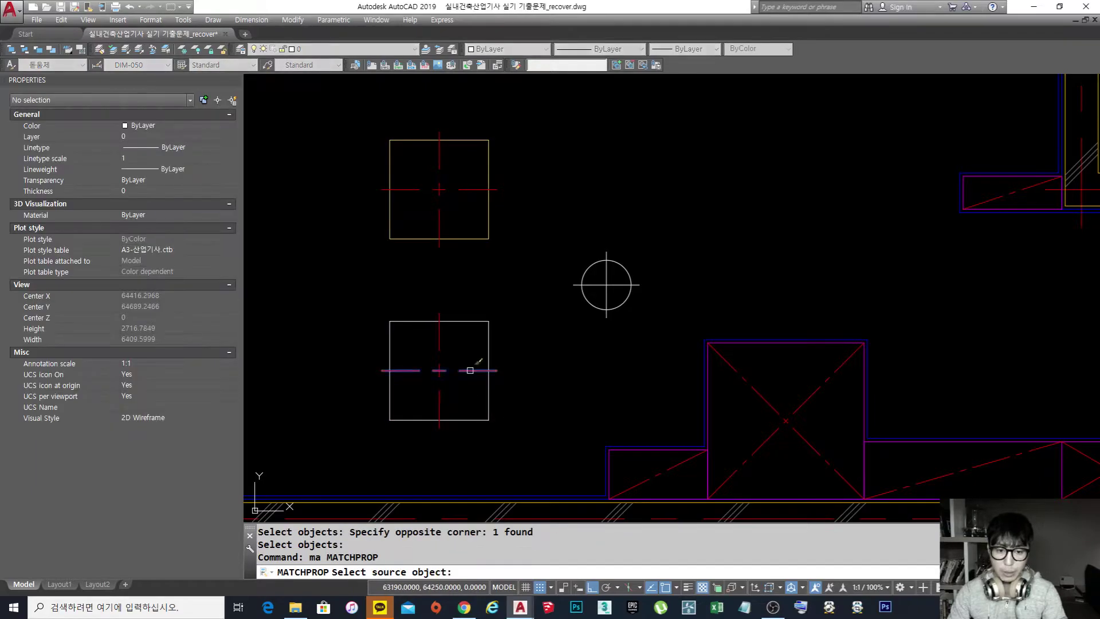
{"action": "left_click", "coordinate": [470, 371]}
{"action": "scroll", "coordinate": [615, 305], "scroll_direction": "up", "scroll_amount": 3}
{"action": "left_click", "coordinate": [603, 287]}
{"action": "left_click", "coordinate": [542, 199]}
{"action": "key", "text": "space"}
Step: Reduce the linetype scale of the circle's two centre lines to 0.4 and further until their dash pattern shows
{"action": "scroll", "coordinate": [624, 286], "scroll_direction": "down", "scroll_amount": 2}
{"action": "middle_click_drag", "start_coordinate": [624, 285], "coordinate": [627, 267]}
{"action": "scroll", "coordinate": [507, 330], "scroll_direction": "down", "scroll_amount": 2}
{"action": "scroll", "coordinate": [567, 296], "scroll_direction": "up", "scroll_amount": 3}
{"action": "left_click", "coordinate": [524, 333]}
{"action": "left_click", "coordinate": [468, 279]}
{"action": "key", "text": "ctrl+1"}
{"action": "key", "text": "ctrl+1"}
{"action": "left_click", "coordinate": [143, 158]}
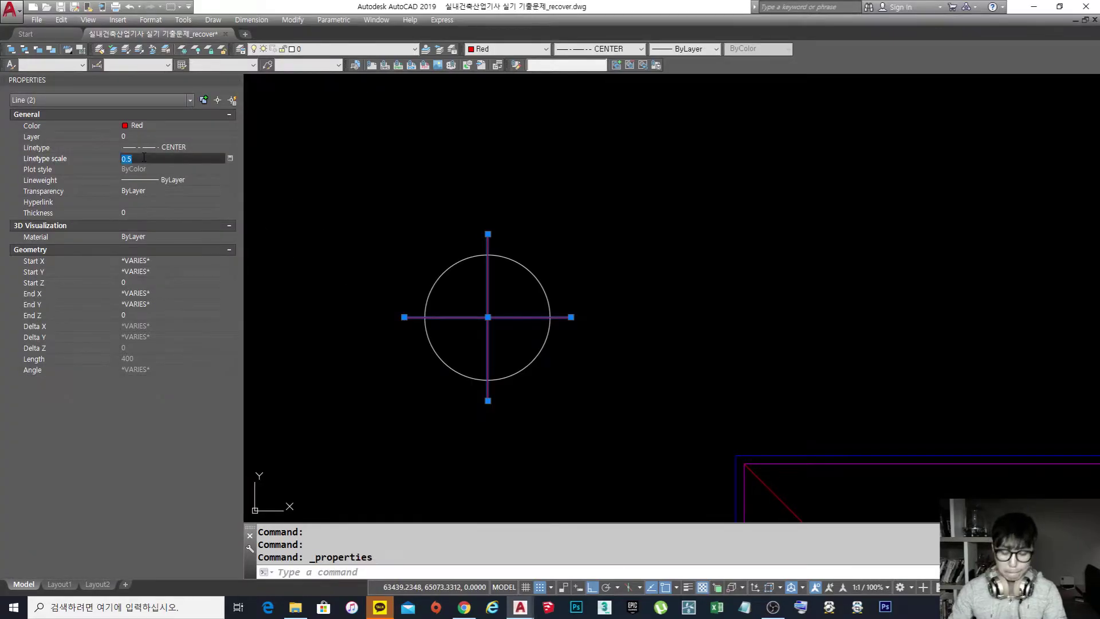
{"action": "key", "text": "Return"}
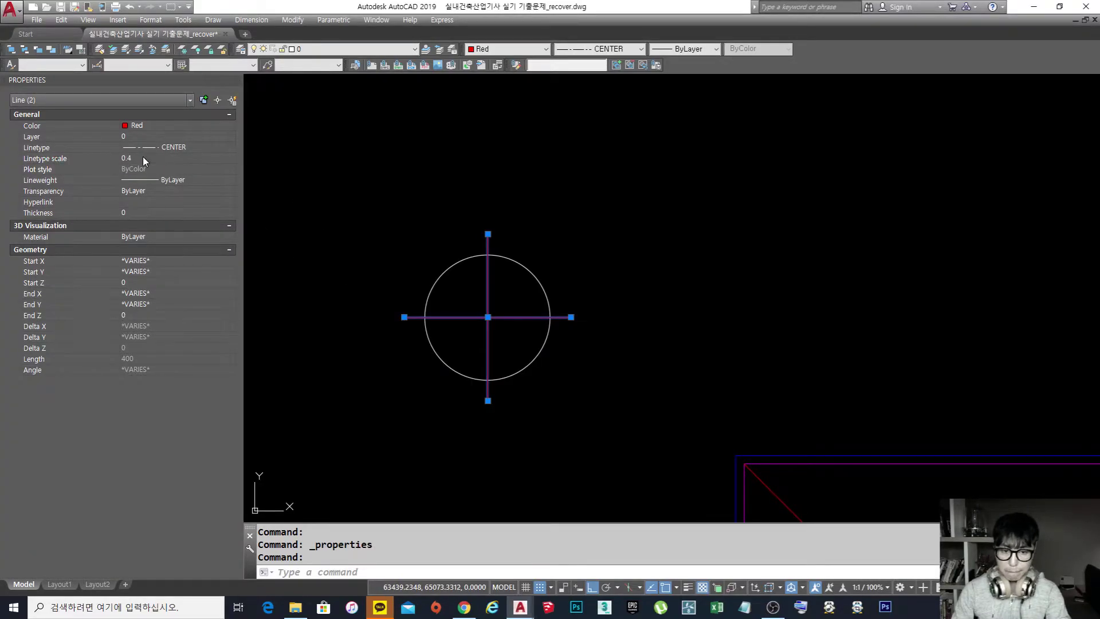
{"action": "left_click", "coordinate": [143, 158]}
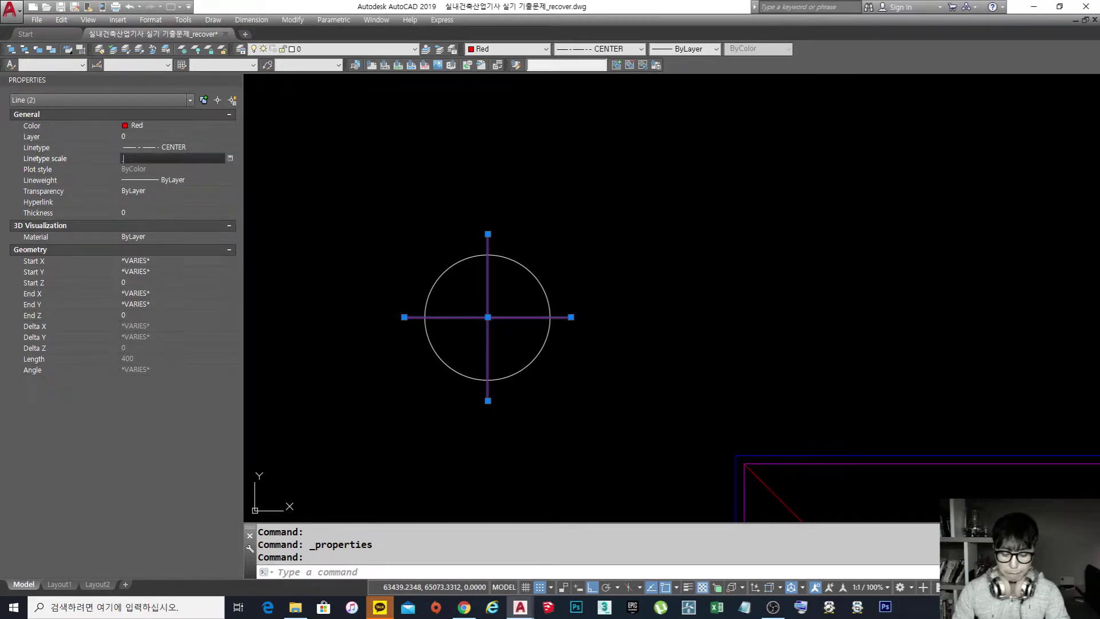
{"action": "key", "text": "Escape"}
{"action": "key", "text": "Escape"}
Step: Erase the exploded copy of the square light below the original block
{"action": "scroll", "coordinate": [636, 255], "scroll_direction": "down", "scroll_amount": 3}
{"action": "type", "text": "e"}
{"action": "key", "text": "Return"}
{"action": "left_click", "coordinate": [547, 382]}
{"action": "left_click", "coordinate": [398, 276]}
Step: Add the single-line text "P" with height 200 and rotation 0 beside the circle
{"action": "scroll", "coordinate": [591, 309], "scroll_direction": "up", "scroll_amount": 4}
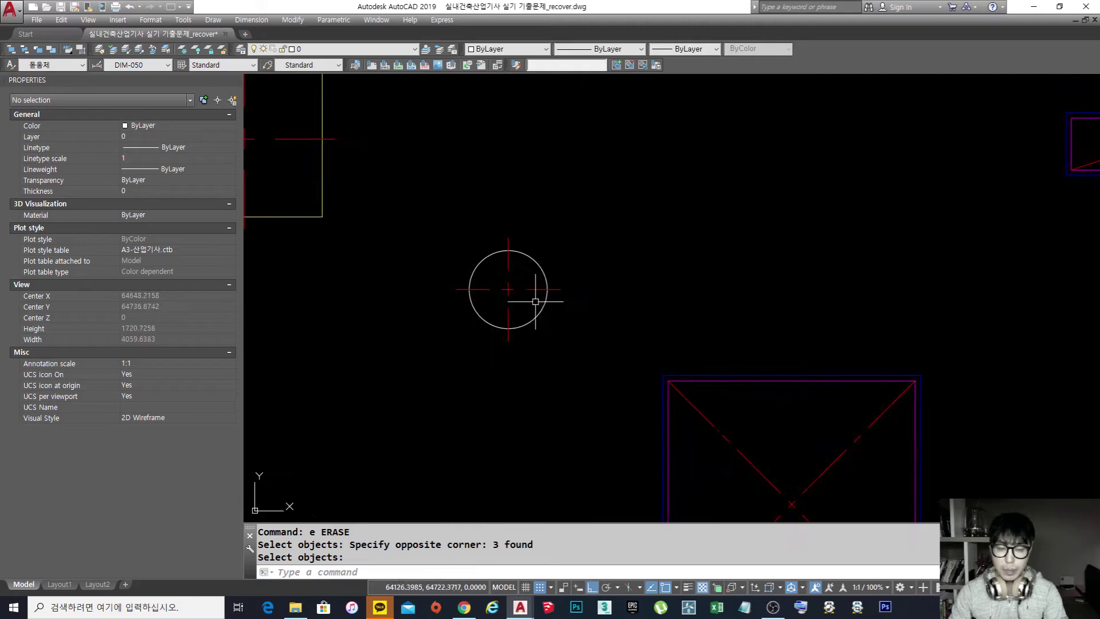
{"action": "type", "text": "dt"}
{"action": "key", "text": "Return"}
{"action": "left_click", "coordinate": [620, 317]}
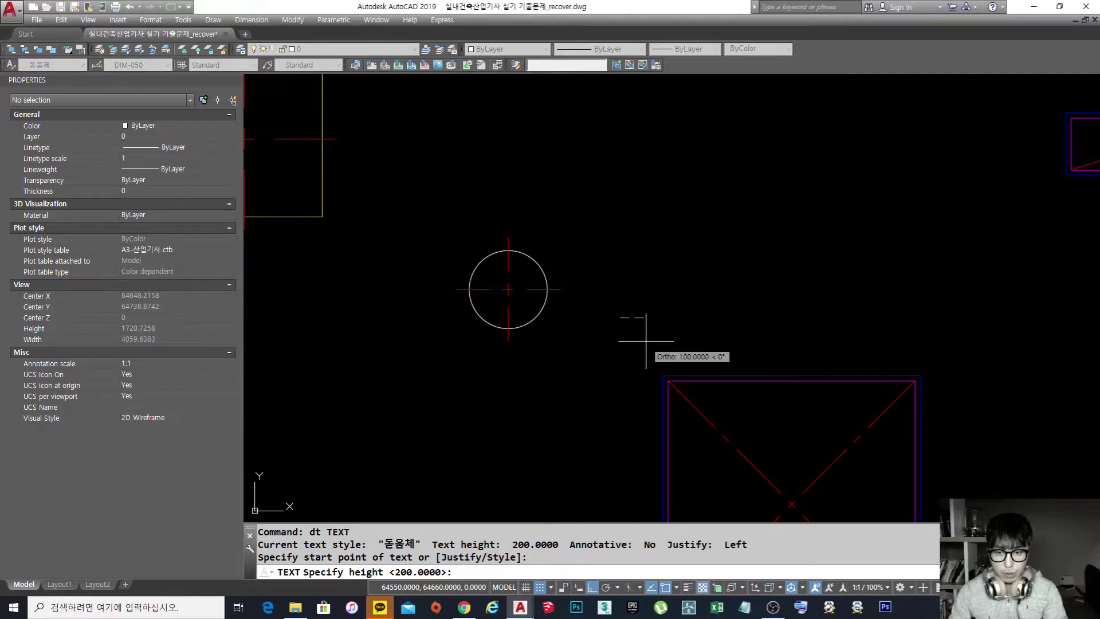
{"action": "key", "text": "Return"}
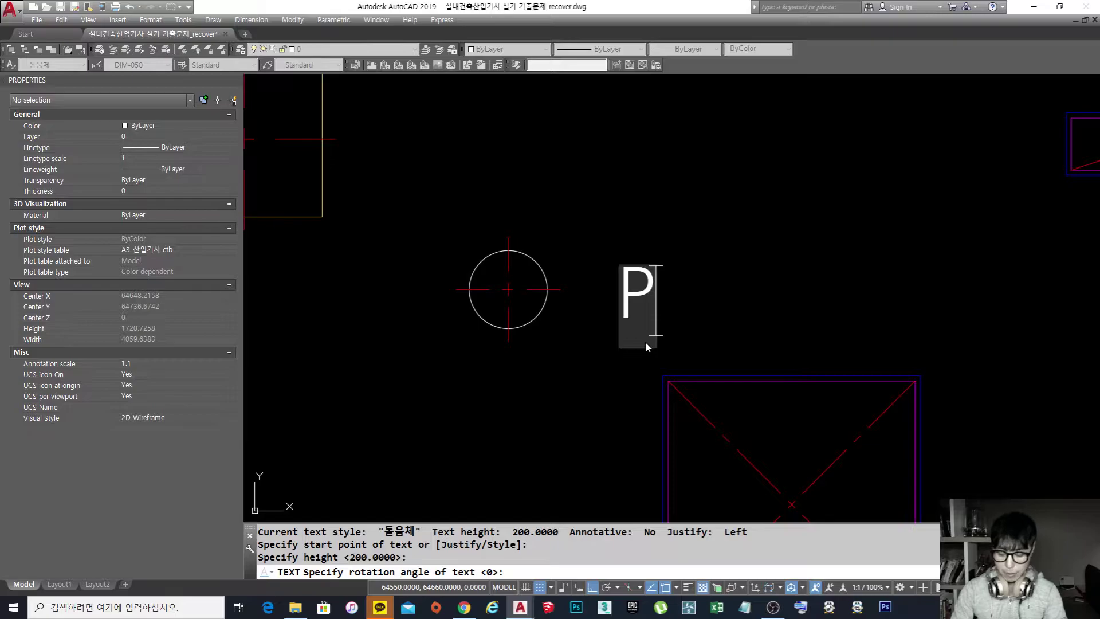
{"action": "key", "text": "Return"}
{"action": "key", "text": "Return"}
{"action": "key", "text": "Escape"}
{"action": "key", "text": "Escape"}
{"action": "key", "text": "Escape"}
Step: Examine the P text's properties and its size against the circle and the 1/50 ceiling plan
{"action": "left_click", "coordinate": [652, 289]}
{"action": "left_click", "coordinate": [619, 245]}
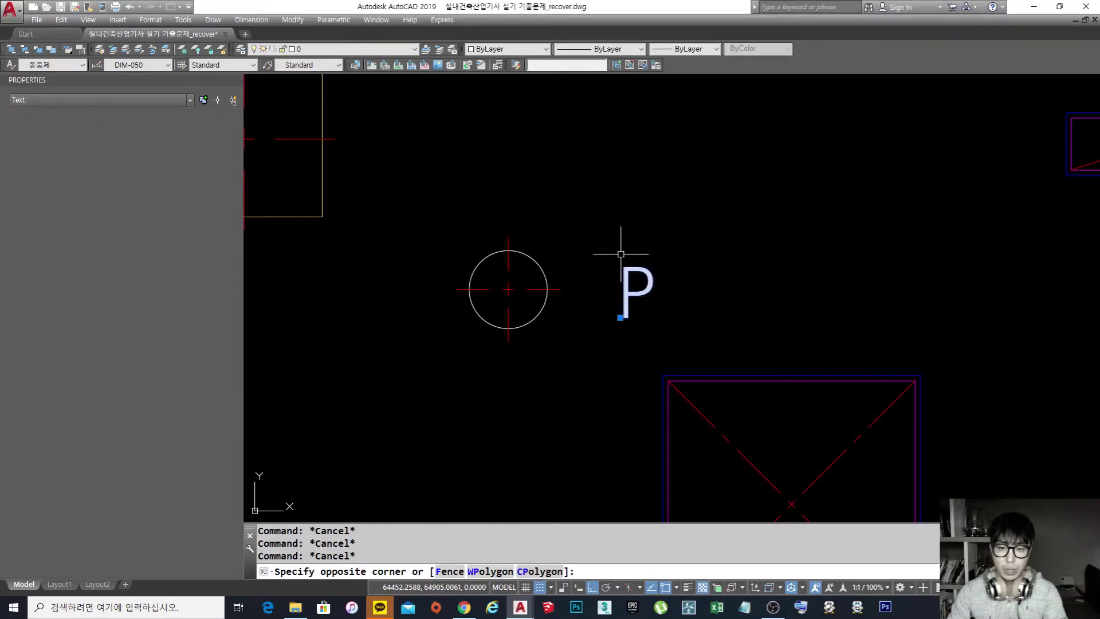
{"action": "scroll", "coordinate": [619, 245], "scroll_direction": "down", "scroll_amount": 6}
{"action": "scroll", "coordinate": [561, 294], "scroll_direction": "up", "scroll_amount": 2}
{"action": "middle_click_drag", "start_coordinate": [575, 285], "coordinate": [640, 300]}
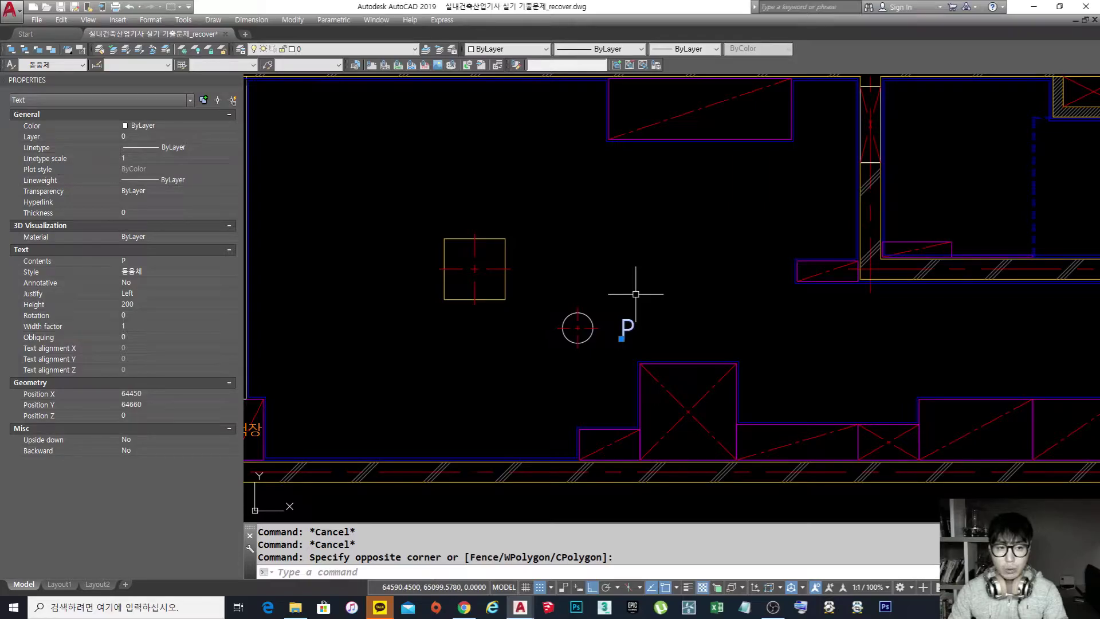
{"action": "left_click", "coordinate": [636, 294]}
{"action": "key", "text": "Escape"}
{"action": "scroll", "coordinate": [635, 294], "scroll_direction": "down", "scroll_amount": 4}
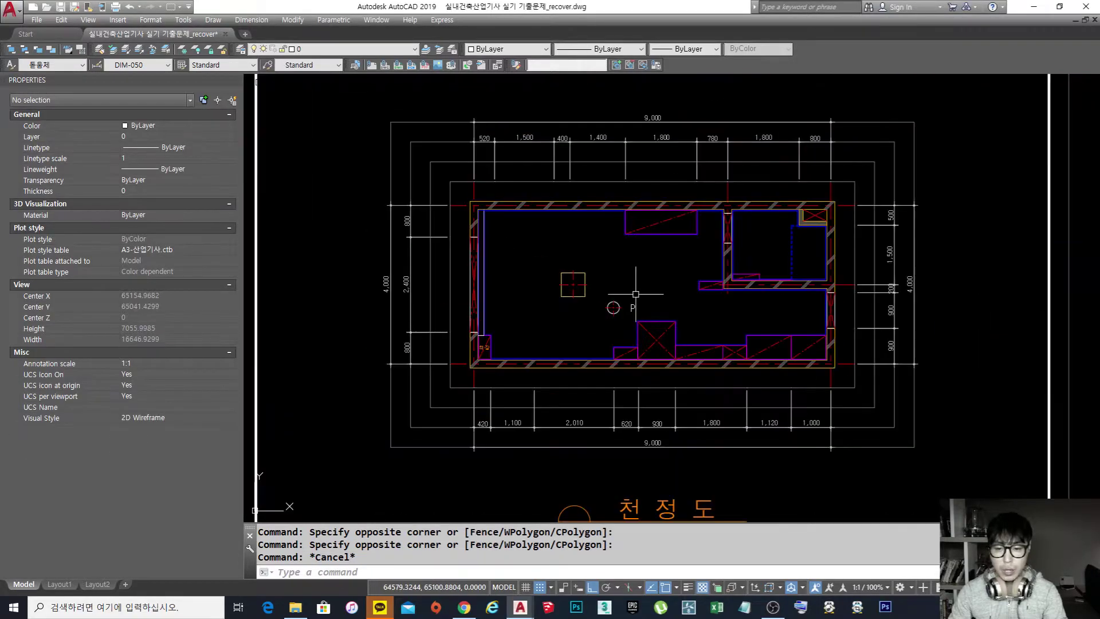
{"action": "scroll", "coordinate": [636, 294], "scroll_direction": "down", "scroll_amount": 2}
{"action": "scroll", "coordinate": [704, 435], "scroll_direction": "up", "scroll_amount": 2}
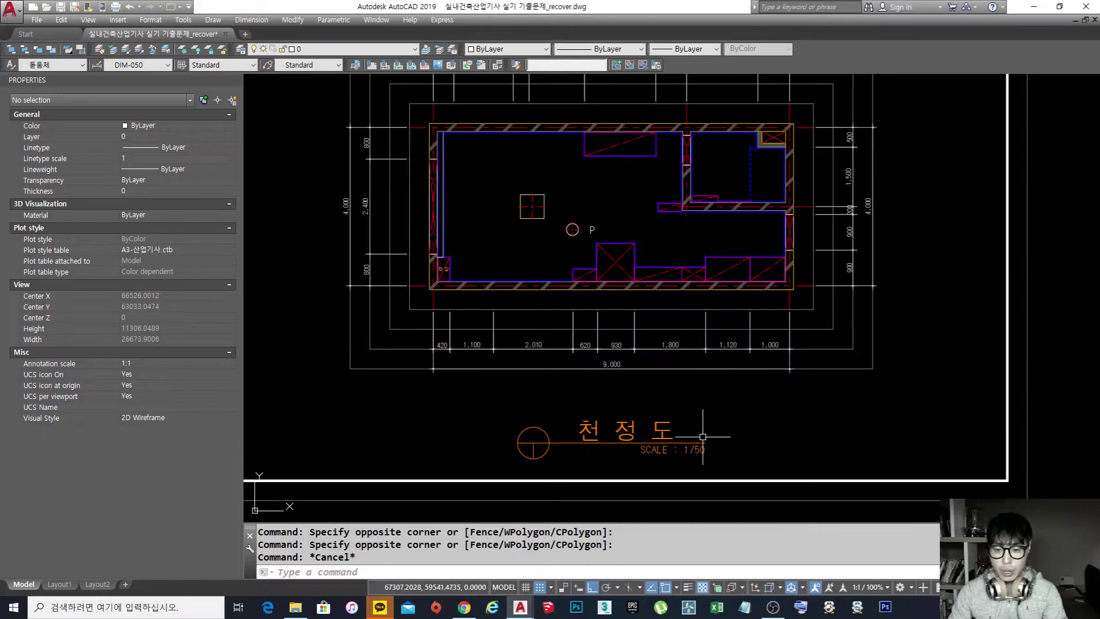
{"action": "scroll", "coordinate": [601, 251], "scroll_direction": "up", "scroll_amount": 2}
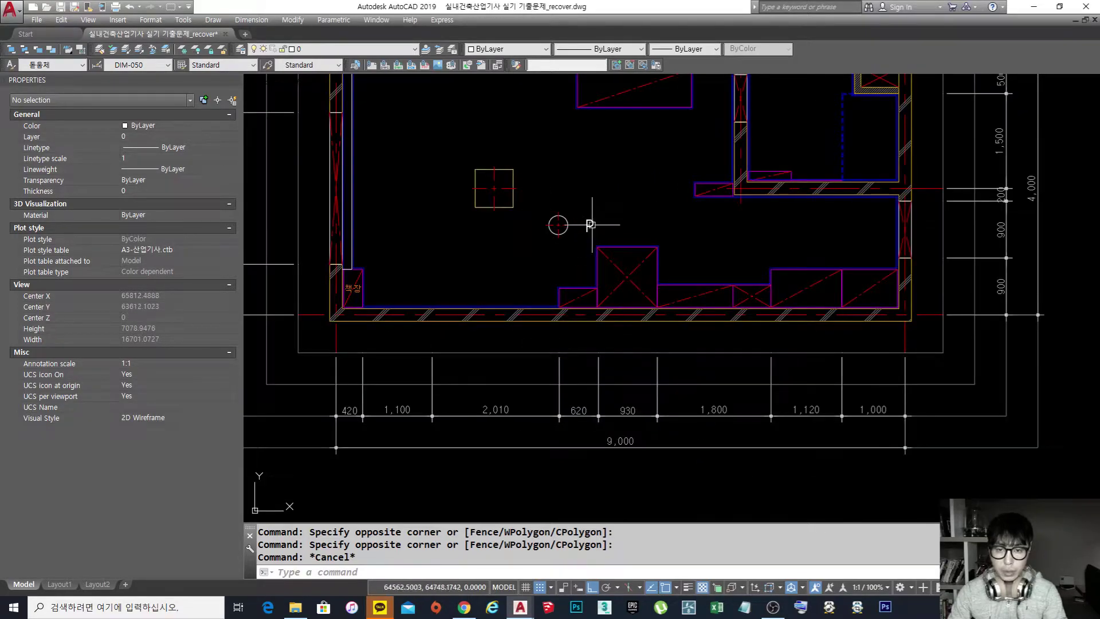
{"action": "scroll", "coordinate": [592, 227], "scroll_direction": "up", "scroll_amount": 2}
{"action": "left_click", "coordinate": [596, 247]}
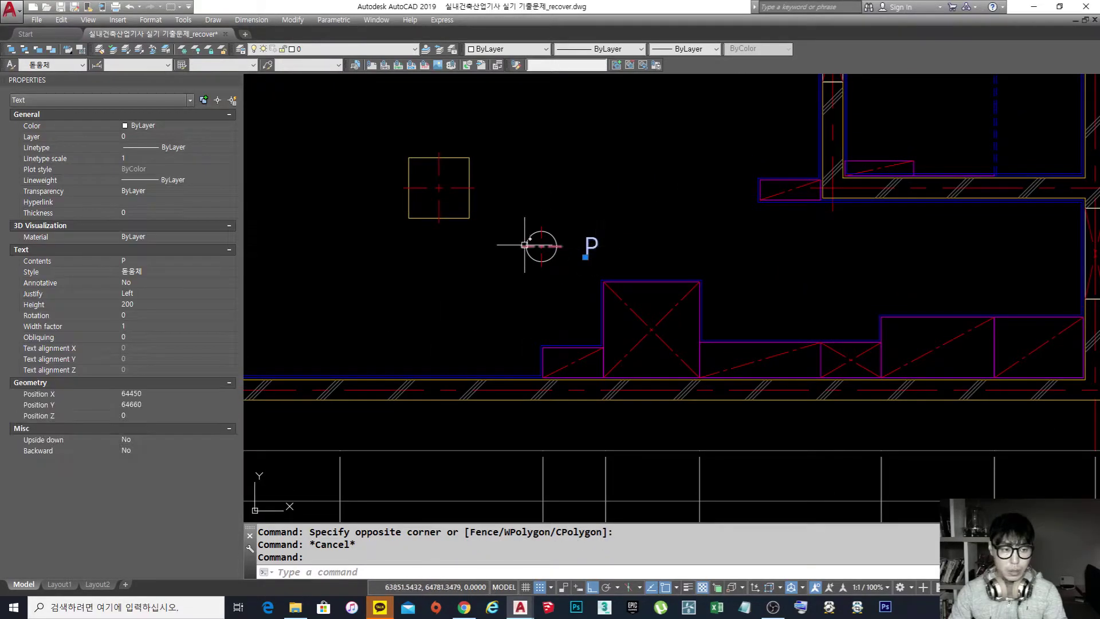
{"action": "key", "text": "Escape"}
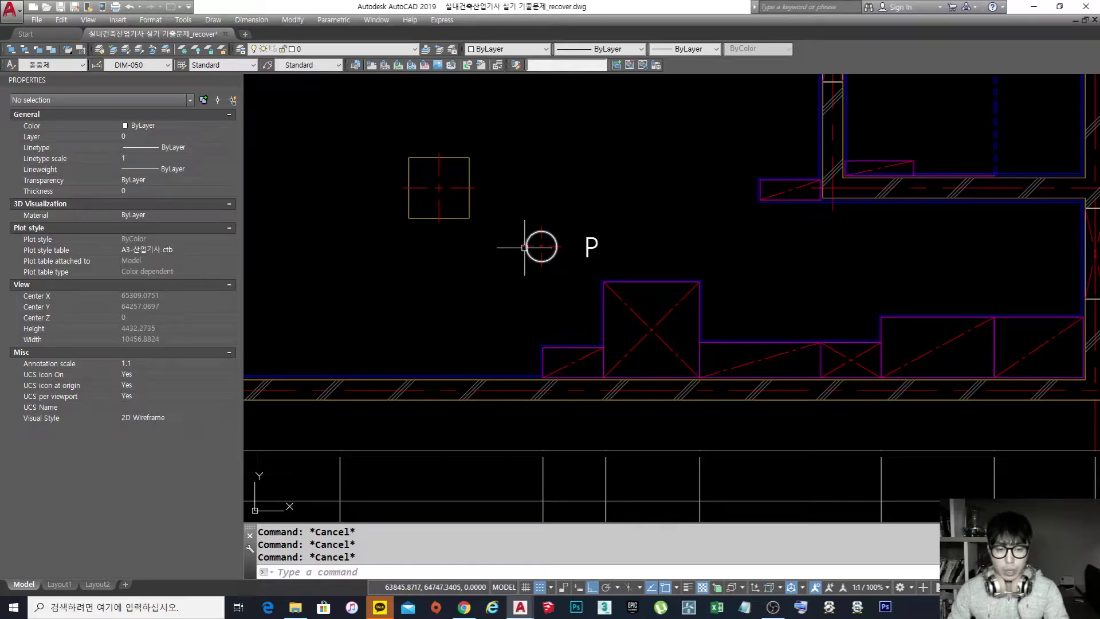
Step: Set the P text's height to 100
{"action": "left_click", "coordinate": [592, 247]}
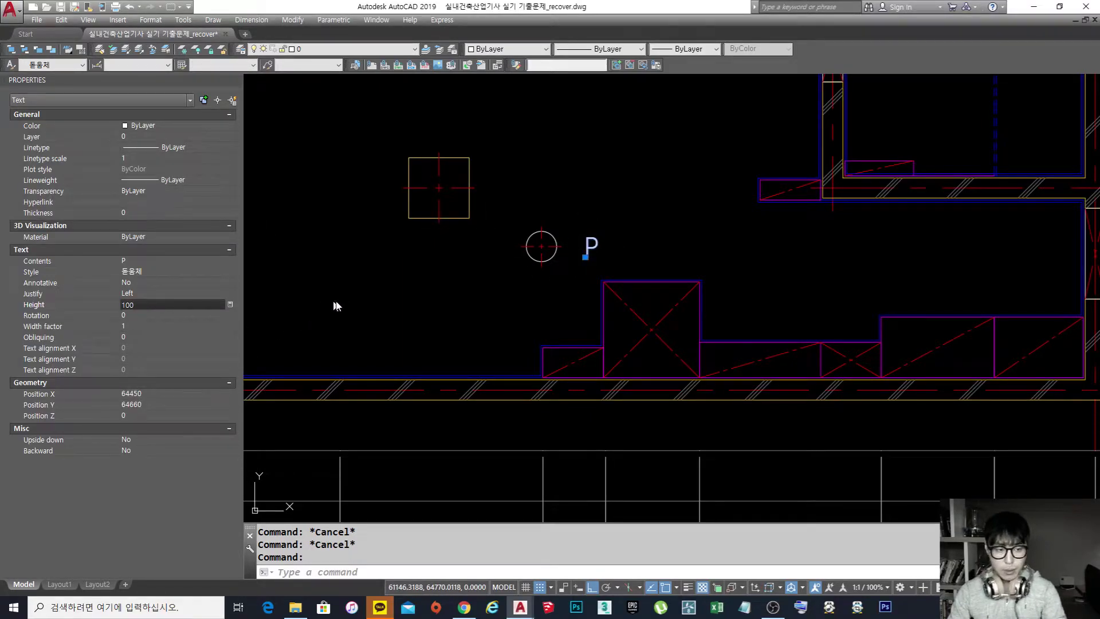
{"action": "left_click", "coordinate": [354, 301]}
{"action": "key", "text": "Escape"}
{"action": "key", "text": "Escape"}
{"action": "key", "text": "Escape"}
{"action": "key", "text": "Escape"}
Step: Set the P text's justification to Middle
{"action": "scroll", "coordinate": [590, 244], "scroll_direction": "up", "scroll_amount": 4}
{"action": "left_click", "coordinate": [613, 276]}
{"action": "left_click", "coordinate": [582, 238]}
{"action": "left_click", "coordinate": [187, 292]}
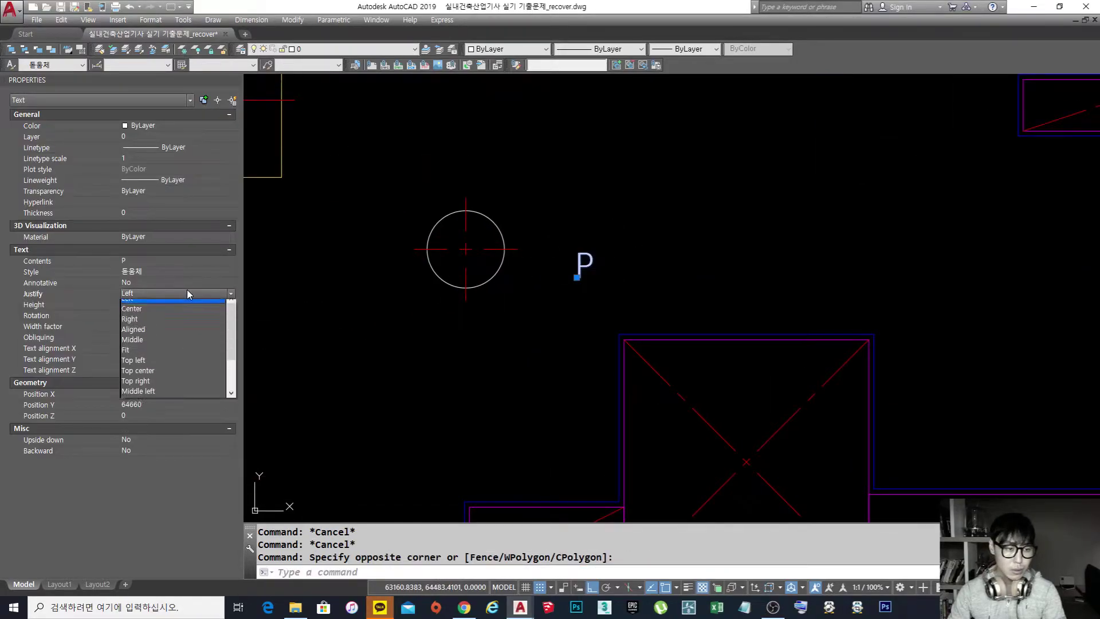
{"action": "left_click", "coordinate": [160, 347]}
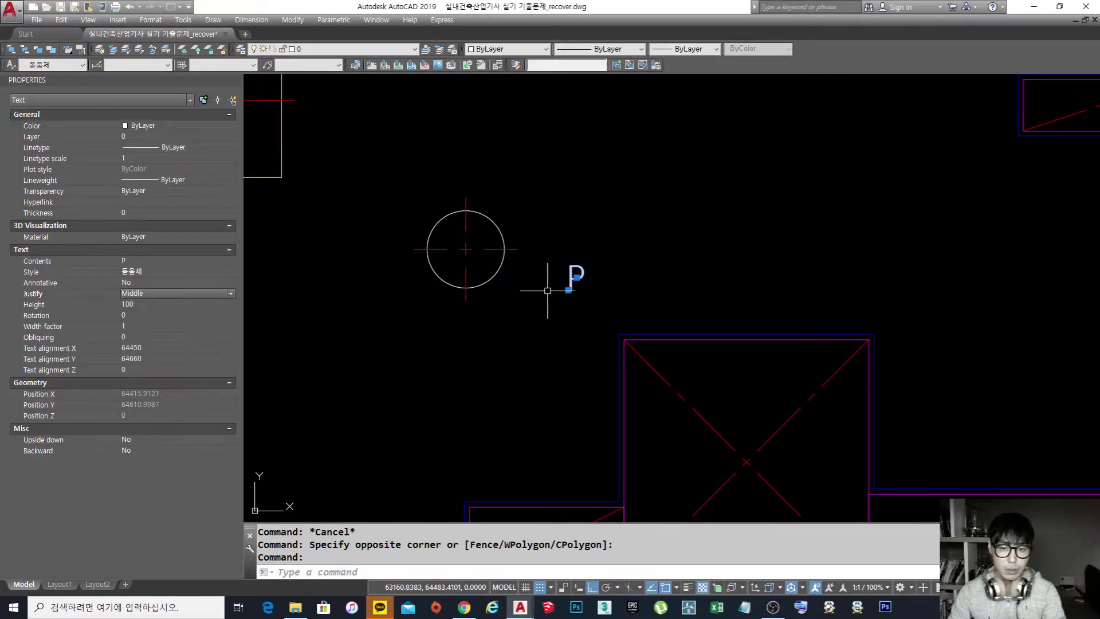
Step: Move the P text by its middle point onto the circle's centre
{"action": "left_click", "coordinate": [576, 277]}
{"action": "left_click", "coordinate": [466, 249]}
{"action": "key", "text": "Escape"}
{"action": "key", "text": "Escape"}
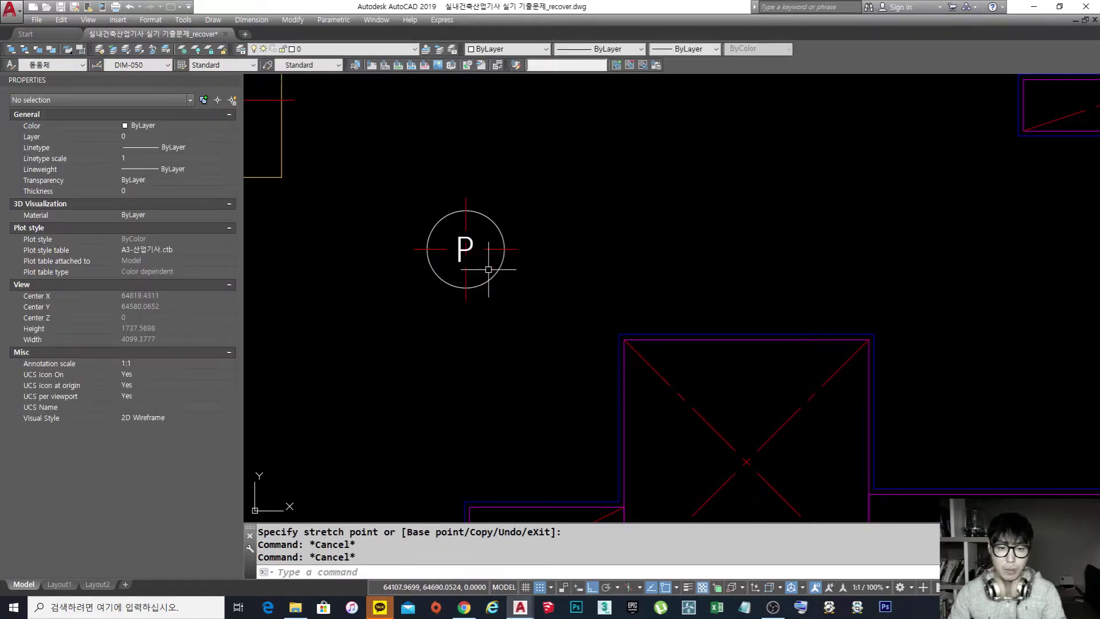
Step: Cut the circle, centre lines and P text of the pendant symbol and paste them back as one block
{"action": "scroll", "coordinate": [511, 284], "scroll_direction": "down", "scroll_amount": 2}
{"action": "middle_click_drag", "start_coordinate": [518, 285], "coordinate": [574, 285]}
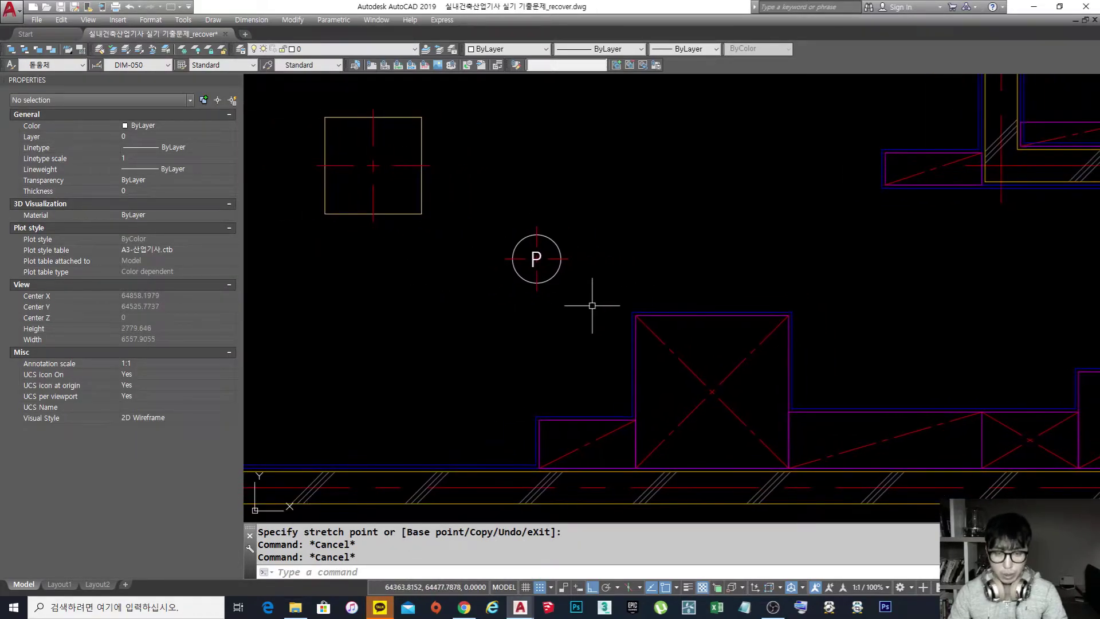
{"action": "left_click", "coordinate": [593, 307]}
{"action": "left_click", "coordinate": [500, 209]}
{"action": "key", "text": "ctrl+x"}
{"action": "key", "text": "ctrl+v"}
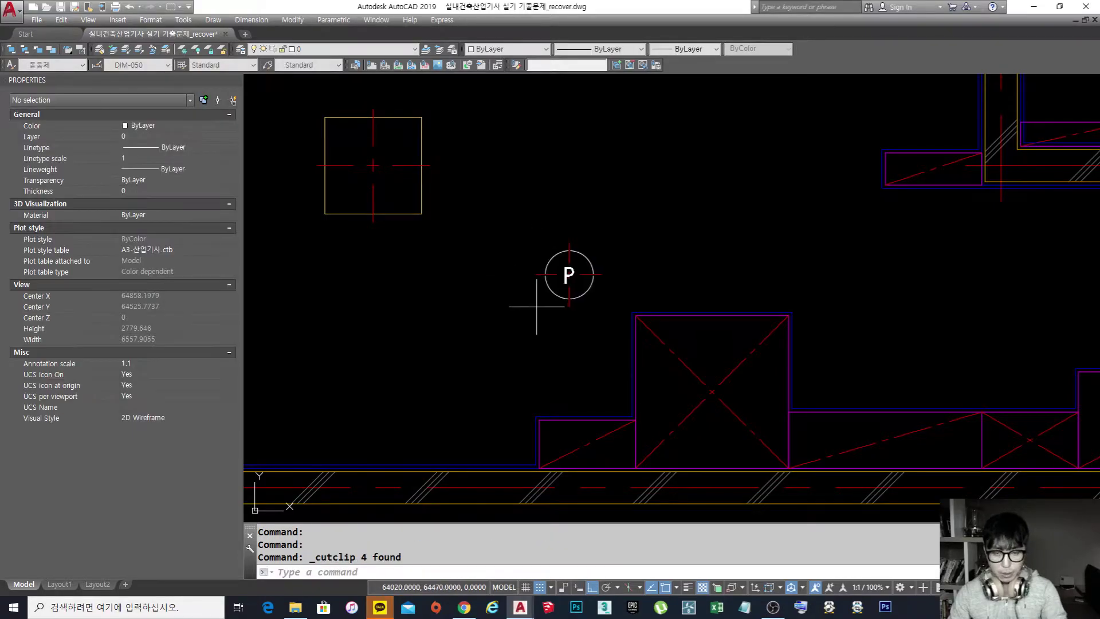
{"action": "key", "text": "Escape"}
{"action": "key", "text": "Escape"}
{"action": "key", "text": "Escape"}
{"action": "key", "text": "Escape"}
Step: Match the pendant block's properties to those of the square ceiling light
{"action": "type", "text": "MA"}
{"action": "key", "text": "space"}
{"action": "left_click", "coordinate": [414, 214]}
{"action": "left_click", "coordinate": [581, 317]}
{"action": "left_click", "coordinate": [533, 283]}
{"action": "key", "text": "space"}
Step: Move the pendant block by its centre to the midpoint of the dining table's (식탁) upper edge on the floor plan
{"action": "key", "text": "space"}
{"action": "left_click", "coordinate": [567, 356]}
{"action": "left_click", "coordinate": [543, 309]}
{"action": "key", "text": "space"}
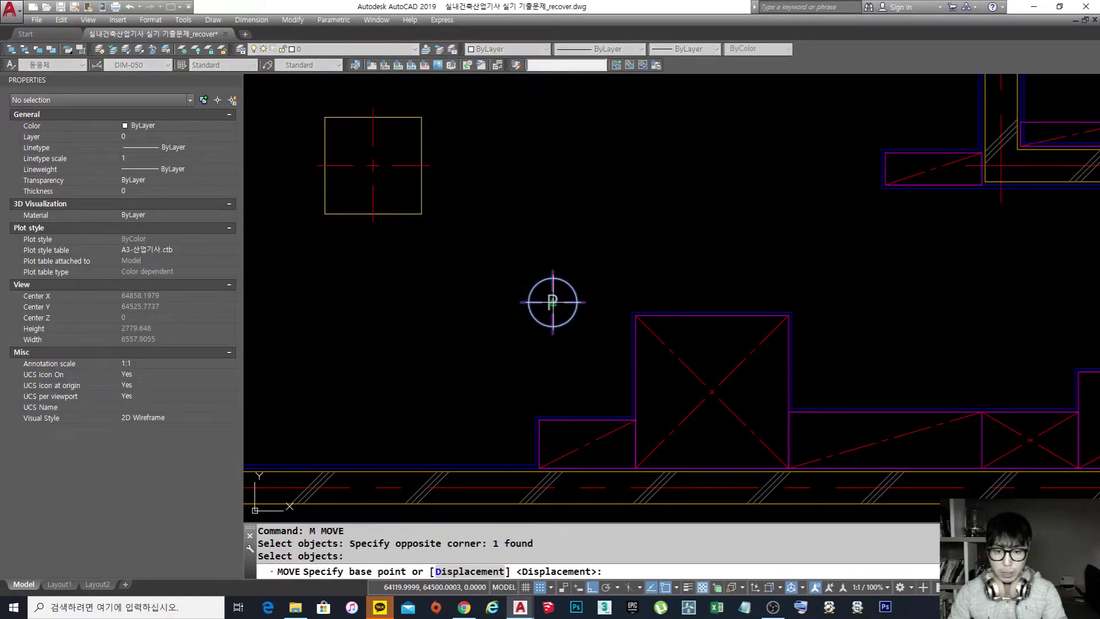
{"action": "left_click", "coordinate": [553, 303]}
{"action": "scroll", "coordinate": [747, 294], "scroll_direction": "down", "scroll_amount": 10}
{"action": "scroll", "coordinate": [366, 291], "scroll_direction": "up", "scroll_amount": 2}
{"action": "scroll", "coordinate": [378, 292], "scroll_direction": "up", "scroll_amount": 6}
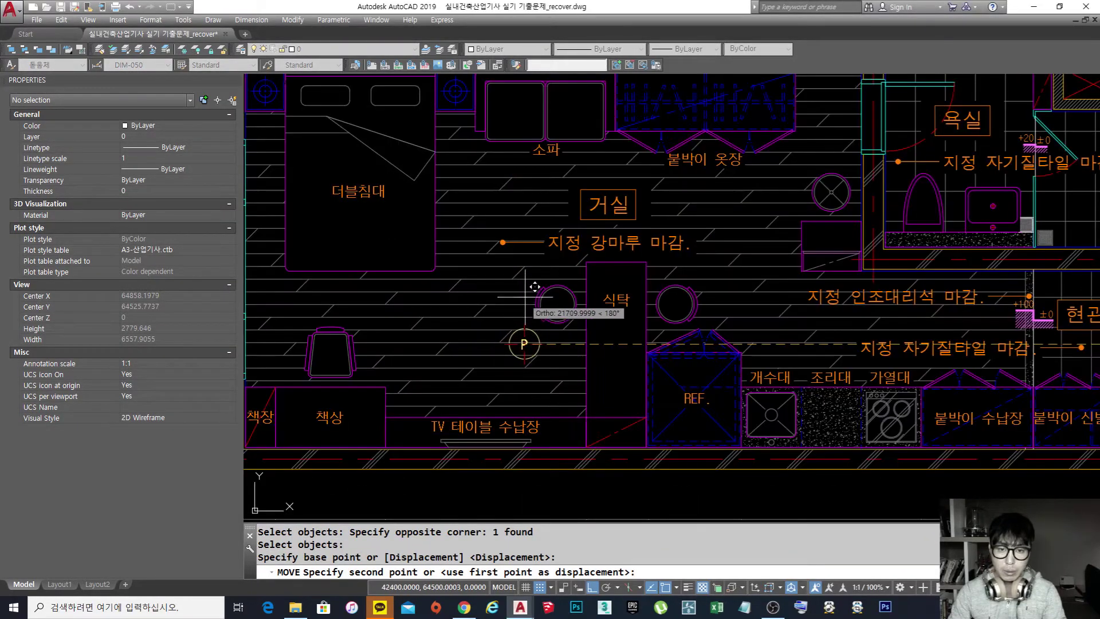
{"action": "key", "text": "Escape"}
Step: Move the pendant straight down the dining table until its centre lines up with the two chairs
{"action": "middle_click_drag", "start_coordinate": [653, 301], "coordinate": [624, 297]}
{"action": "scroll", "coordinate": [624, 296], "scroll_direction": "up", "scroll_amount": 3}
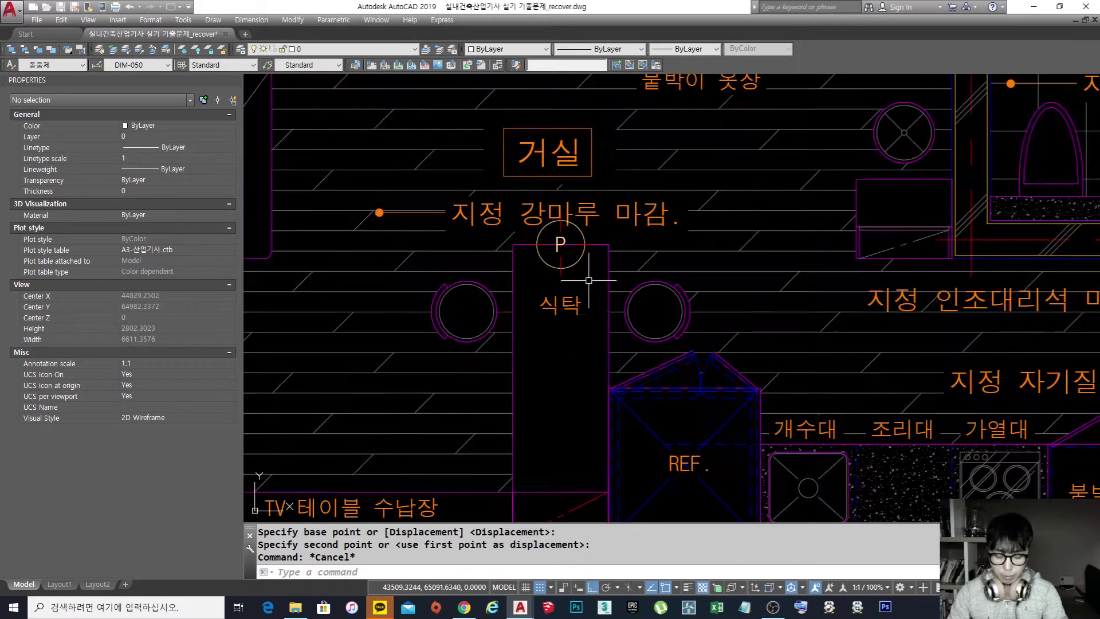
{"action": "type", "text": "m"}
{"action": "key", "text": "space"}
{"action": "left_click", "coordinate": [552, 255]}
{"action": "key", "text": "space"}
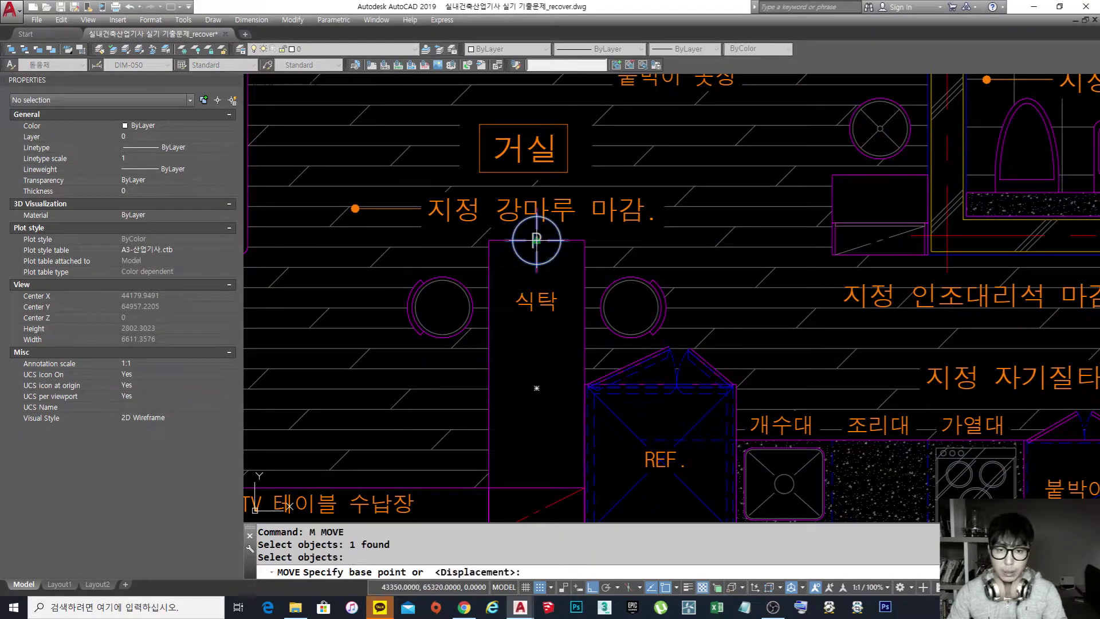
{"action": "left_click", "coordinate": [536, 240]}
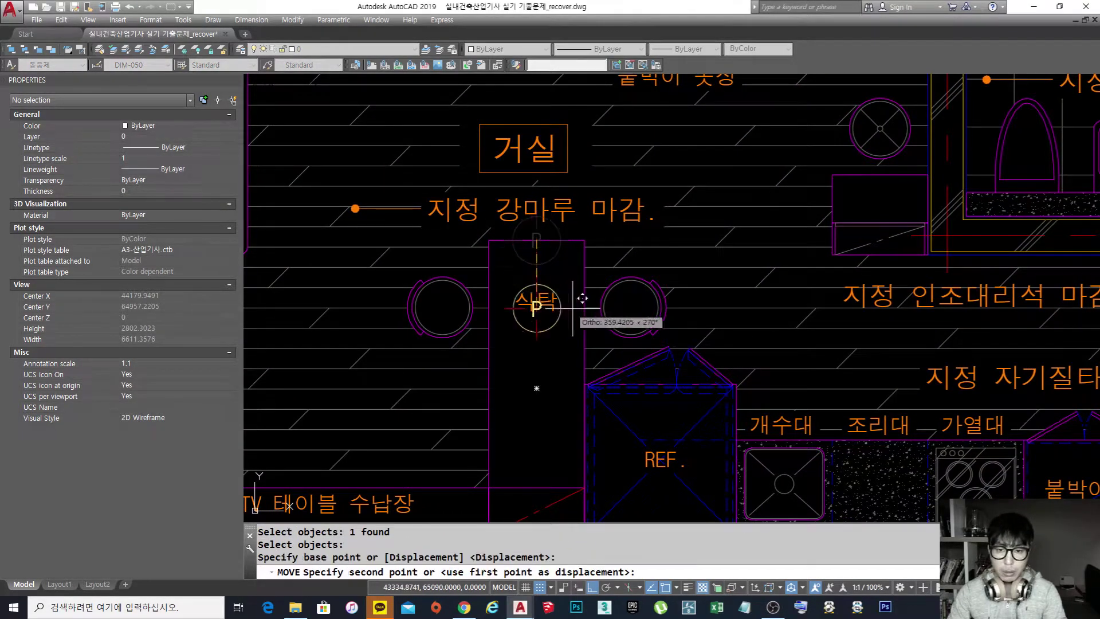
{"action": "left_click", "coordinate": [536, 309]}
{"action": "key", "text": "Escape"}
Step: Try a copy of the pendant straight below the first one on the dining table
{"action": "scroll", "coordinate": [556, 344], "scroll_direction": "up", "scroll_amount": 2}
{"action": "type", "text": "co"}
{"action": "key", "text": "space"}
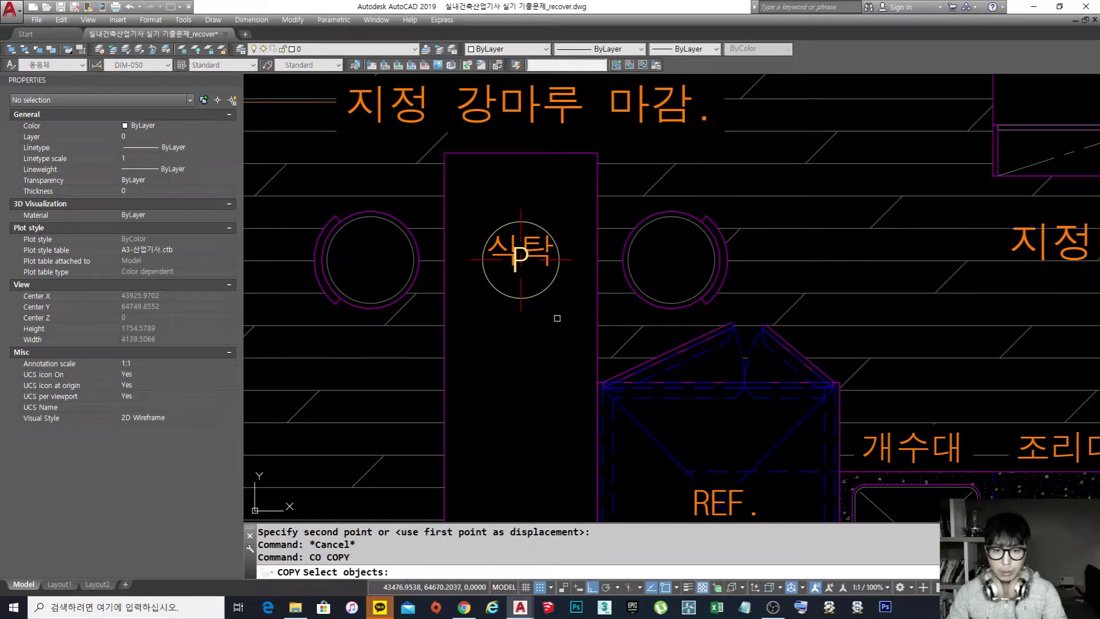
{"action": "left_click", "coordinate": [548, 287]}
{"action": "key", "text": "space"}
{"action": "left_click", "coordinate": [559, 312]}
{"action": "scroll", "coordinate": [555, 423], "scroll_direction": "down", "scroll_amount": 4}
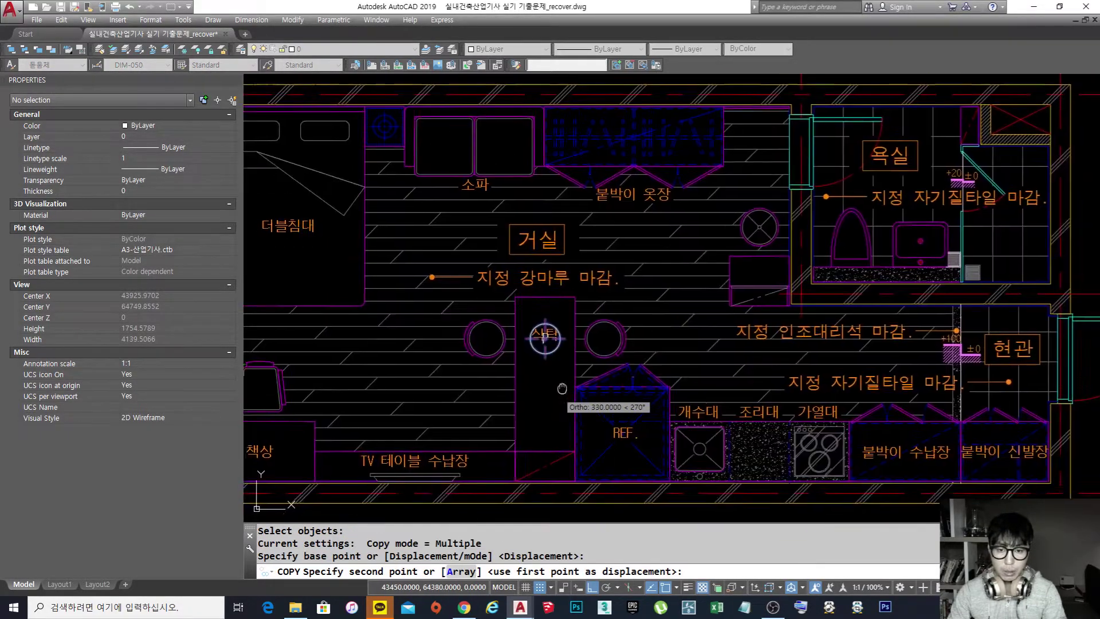
{"action": "left_click", "coordinate": [562, 359]}
{"action": "key", "text": "space"}
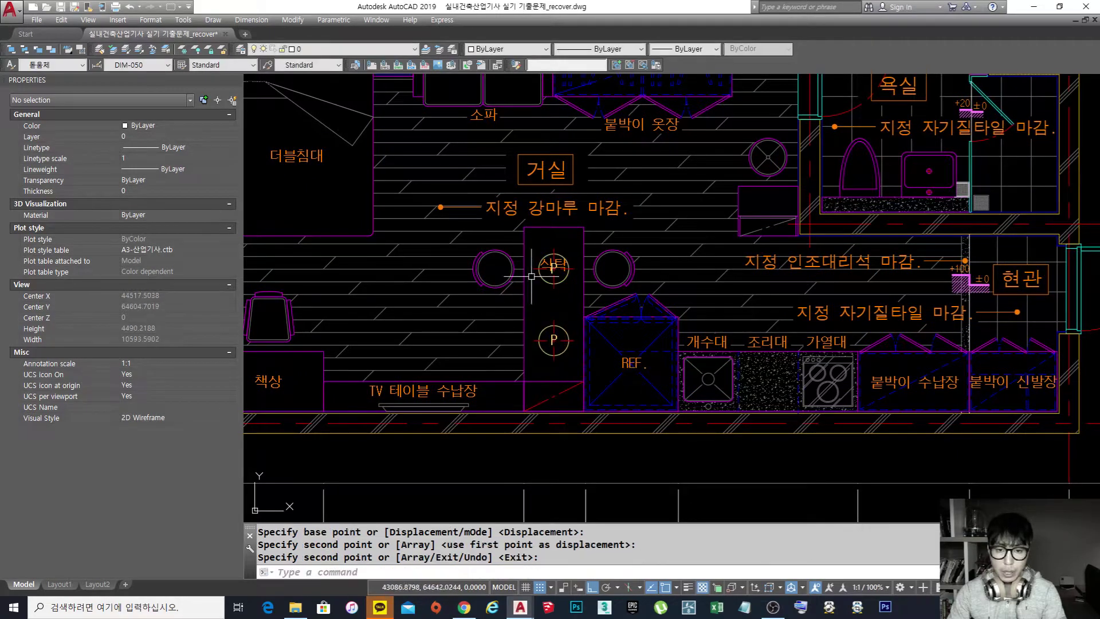
Step: Erase the freely placed lower pendant copy from the dining table
{"action": "scroll", "coordinate": [554, 340], "scroll_direction": "up", "scroll_amount": 2}
{"action": "type", "text": "e"}
{"action": "key", "text": "space"}
{"action": "left_click_drag", "start_coordinate": [519, 314], "coordinate": [567, 373]}
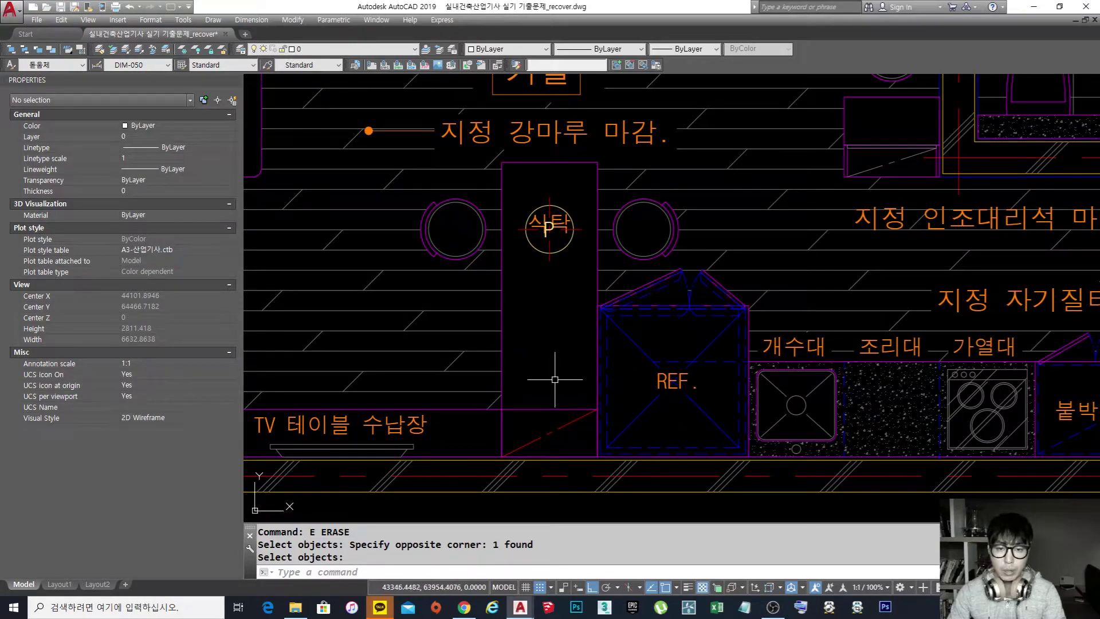
Step: Copy the pendant 800 straight down along the dining table
{"action": "middle_click_drag", "start_coordinate": [567, 328], "coordinate": [565, 332]}
{"action": "type", "text": "o"}
{"action": "key", "text": "space"}
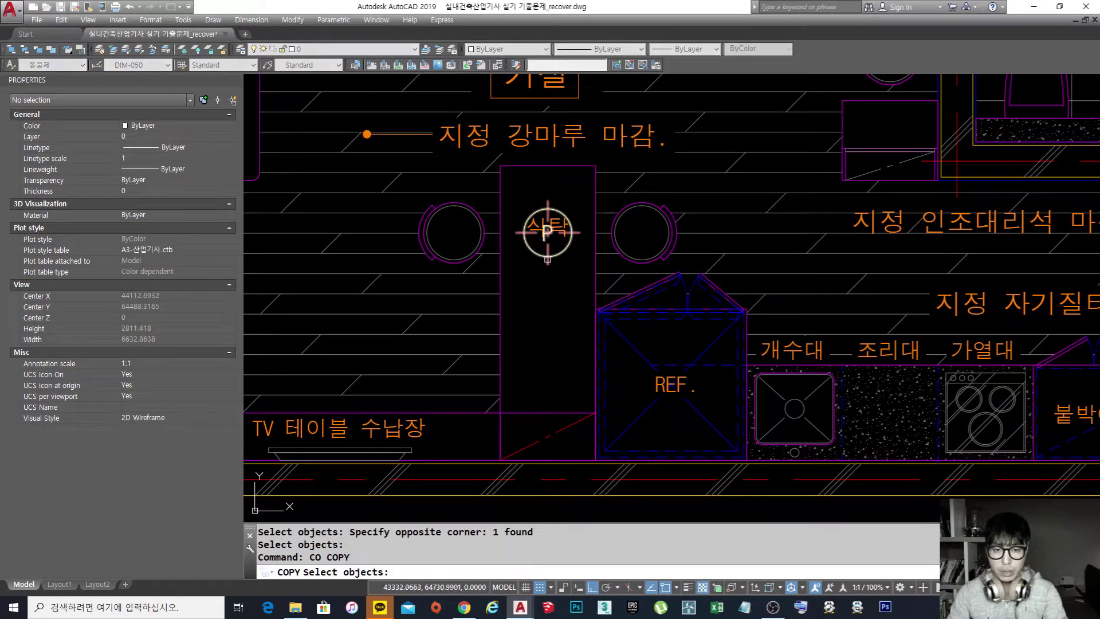
{"action": "left_click", "coordinate": [548, 232]}
{"action": "key", "text": "space"}
{"action": "left_click", "coordinate": [548, 232]}
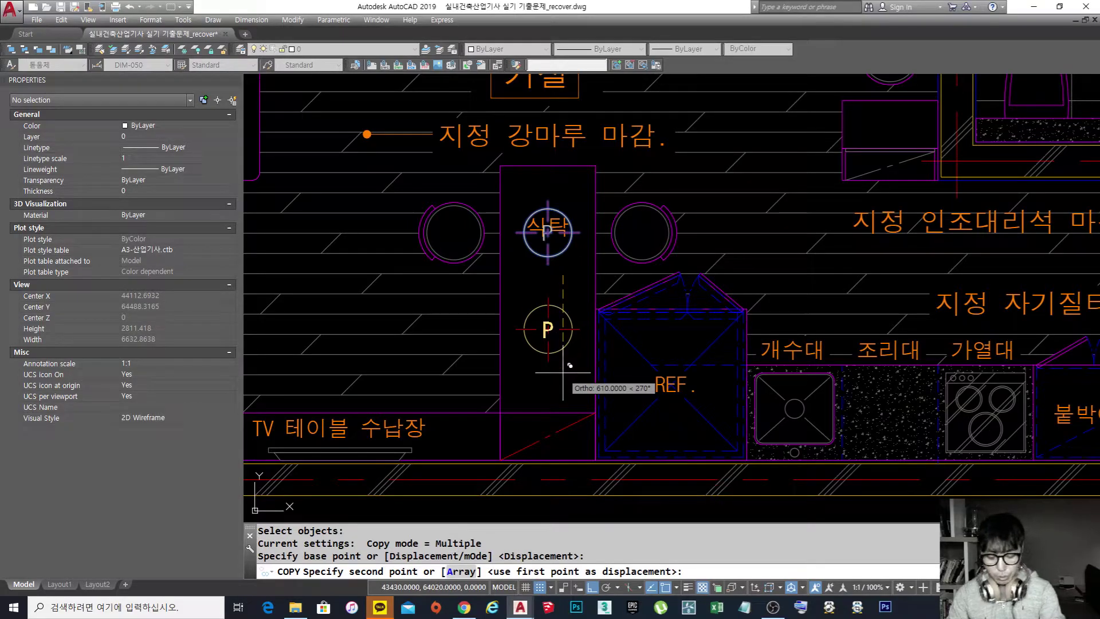
{"action": "type", "text": "800"}
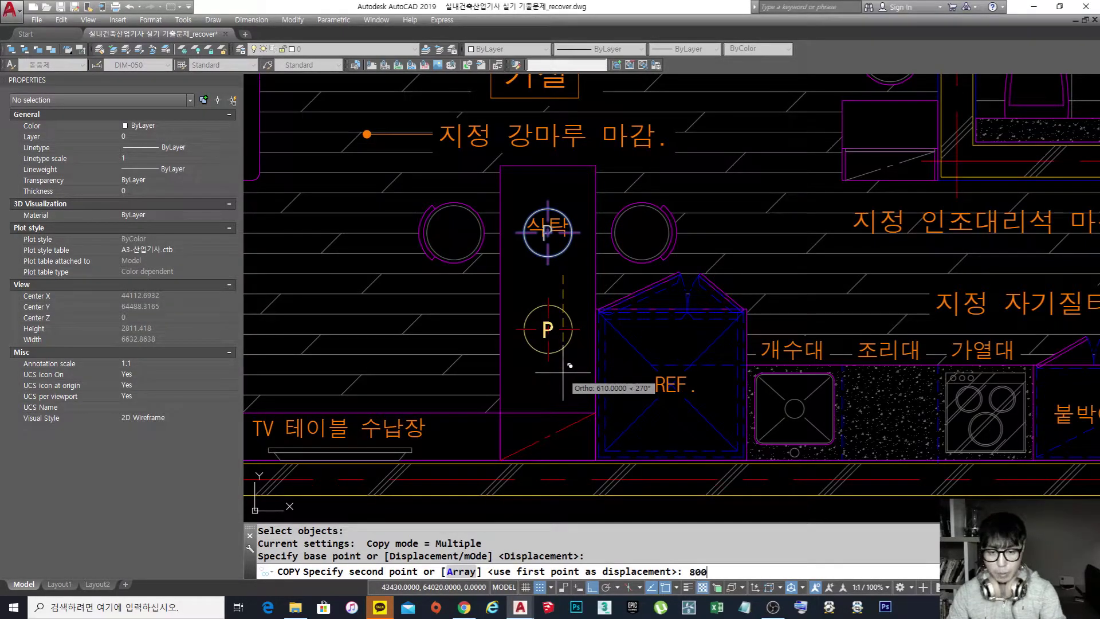
{"action": "key", "text": "Return"}
{"action": "key", "text": "Return"}
Step: Erase the pendant copy placed 800 below the first one
{"action": "type", "text": "e"}
{"action": "key", "text": "space"}
{"action": "left_click", "coordinate": [579, 421]}
{"action": "left_click", "coordinate": [544, 358]}
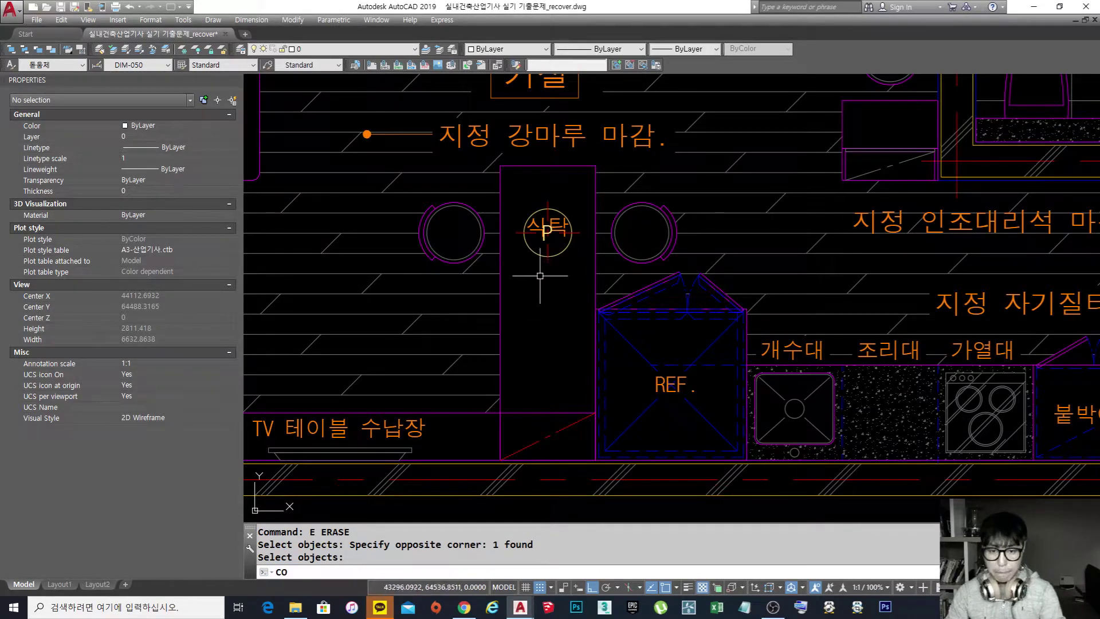
Step: Copy the pendant 700 straight down along the dining table
{"action": "key", "text": "space"}
{"action": "left_click", "coordinate": [549, 232]}
{"action": "key", "text": "space"}
{"action": "left_click", "coordinate": [553, 275]}
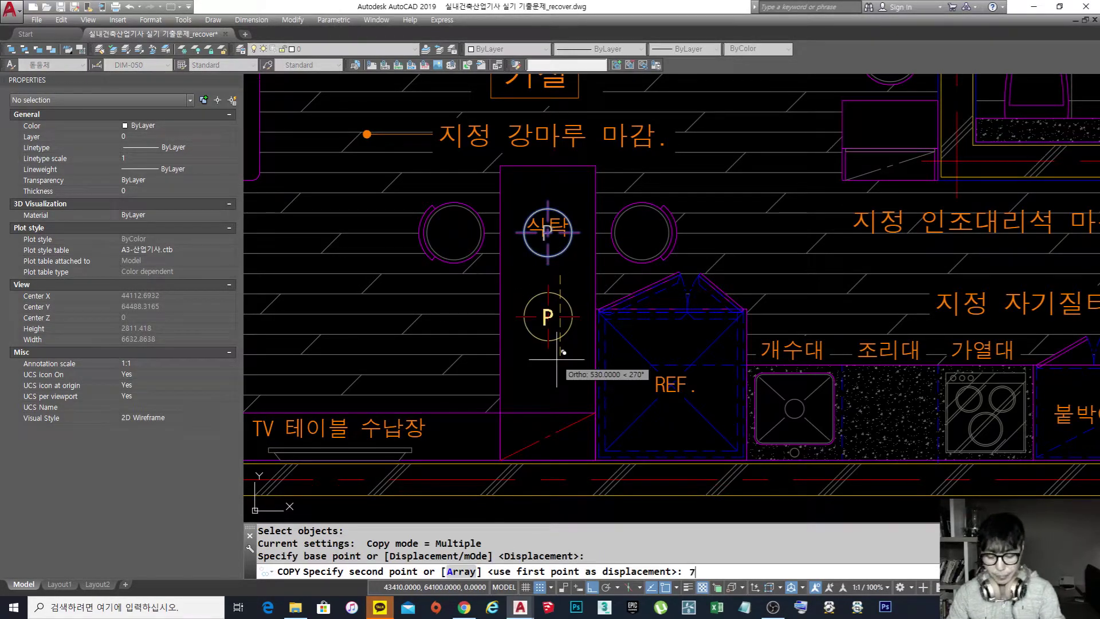
{"action": "type", "text": "700"}
{"action": "key", "text": "Return"}
{"action": "key", "text": "Escape"}
{"action": "key", "text": "Escape"}
{"action": "key", "text": "Escape"}
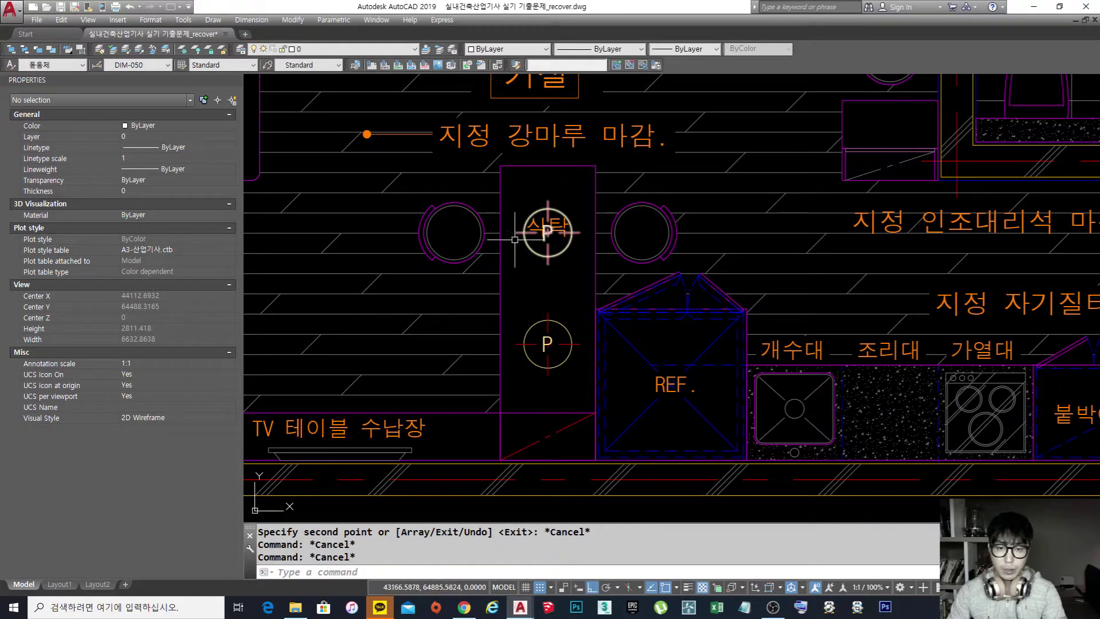
Step: Copy both pendants from the floor plan to the matching position on the 1/50 ceiling plan, using the cabinet's corner as reference
{"action": "scroll", "coordinate": [619, 244], "scroll_direction": "up", "scroll_amount": 2}
{"action": "type", "text": "co"}
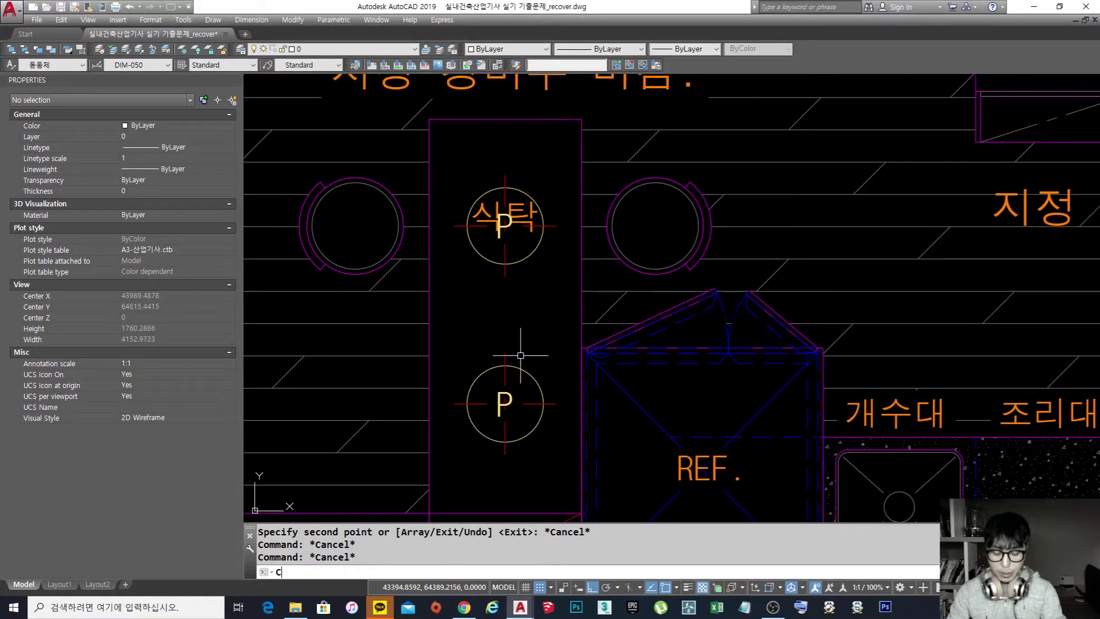
{"action": "key", "text": "space"}
{"action": "left_click", "coordinate": [540, 420]}
{"action": "left_click", "coordinate": [510, 260]}
{"action": "scroll", "coordinate": [492, 321], "scroll_direction": "down", "scroll_amount": 4}
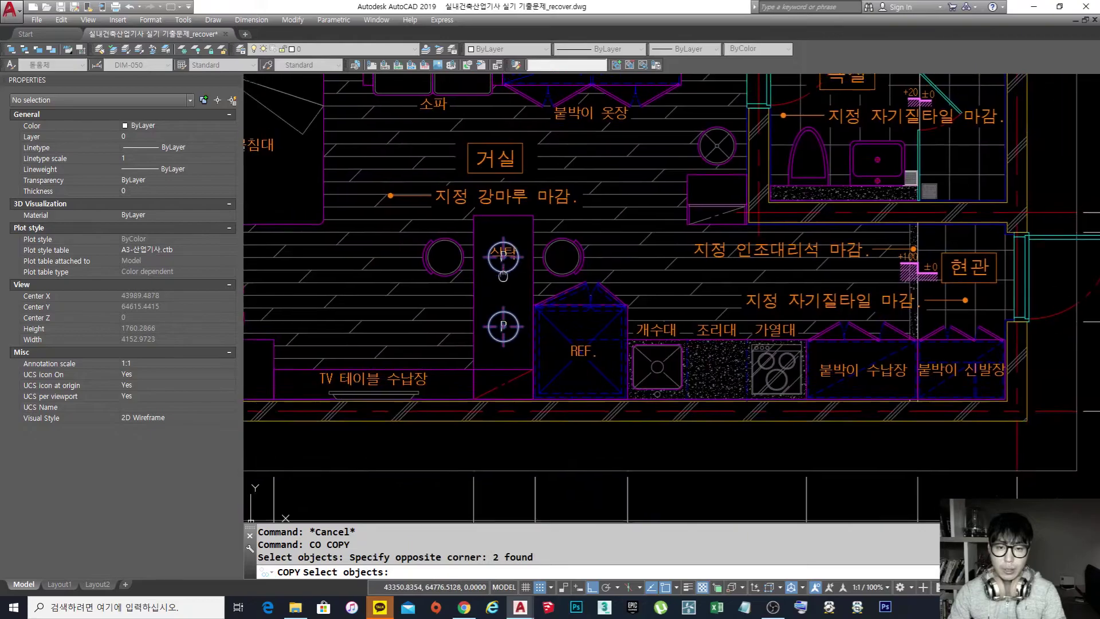
{"action": "scroll", "coordinate": [472, 387], "scroll_direction": "up", "scroll_amount": 2}
{"action": "key", "text": "space"}
{"action": "left_click", "coordinate": [439, 412]}
{"action": "scroll", "coordinate": [414, 317], "scroll_direction": "down", "scroll_amount": 3}
{"action": "middle_click_drag", "start_coordinate": [756, 331], "coordinate": [278, 333]}
{"action": "scroll", "coordinate": [924, 332], "scroll_direction": "down", "scroll_amount": 2}
{"action": "middle_click_drag", "start_coordinate": [992, 331], "coordinate": [547, 336]}
{"action": "scroll", "coordinate": [690, 342], "scroll_direction": "up", "scroll_amount": 8}
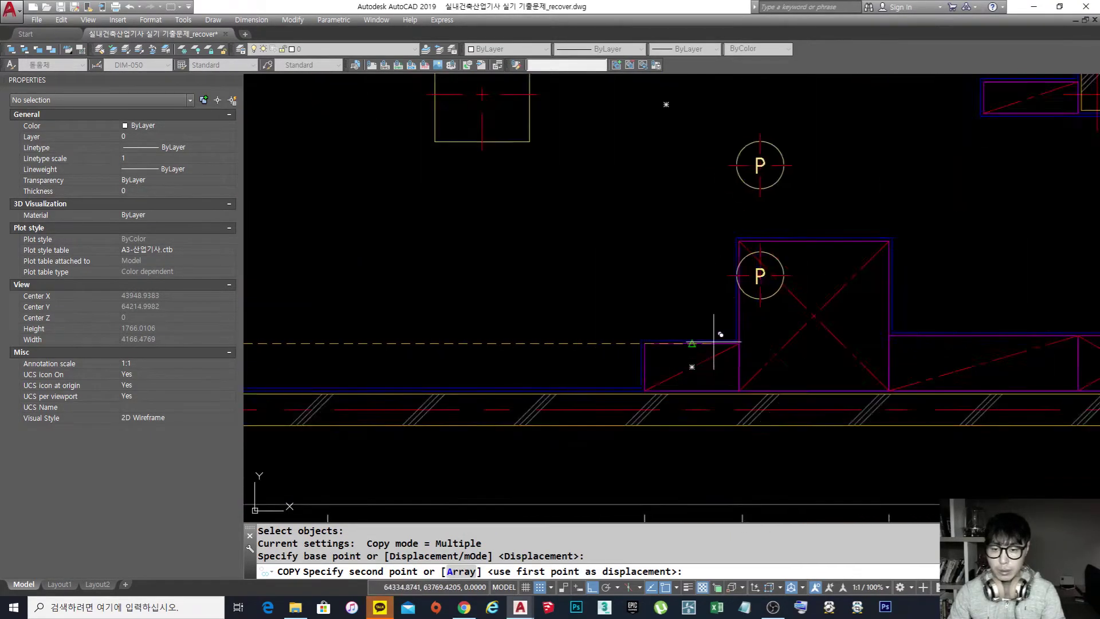
{"action": "left_click", "coordinate": [539, 342]}
{"action": "key", "text": "space"}
Step: Erase the two pendants from the dining table on the floor plan
{"action": "scroll", "coordinate": [542, 338], "scroll_direction": "down", "scroll_amount": 10}
{"action": "middle_click_drag", "start_coordinate": [430, 310], "coordinate": [620, 315]}
{"action": "scroll", "coordinate": [385, 297], "scroll_direction": "up", "scroll_amount": 8}
{"action": "key", "text": "Escape"}
{"action": "type", "text": "e"}
{"action": "key", "text": "space"}
{"action": "left_click", "coordinate": [404, 336]}
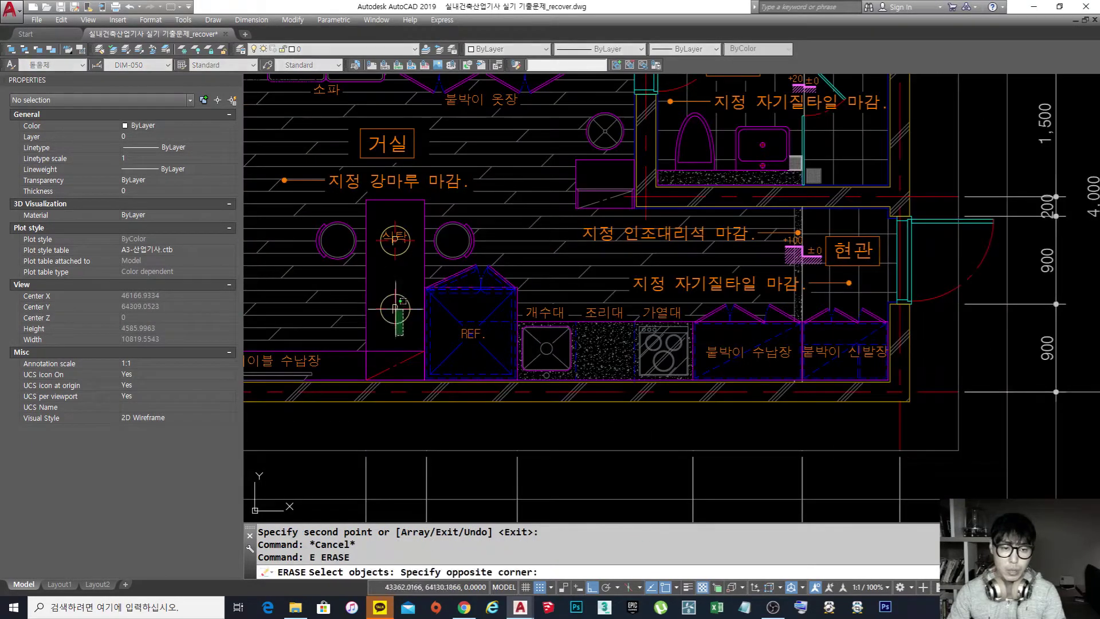
{"action": "left_click", "coordinate": [392, 243]}
{"action": "key", "text": "space"}
{"action": "scroll", "coordinate": [402, 252], "scroll_direction": "down", "scroll_amount": 5}
{"action": "scroll", "coordinate": [429, 260], "scroll_direction": "up", "scroll_amount": 5}
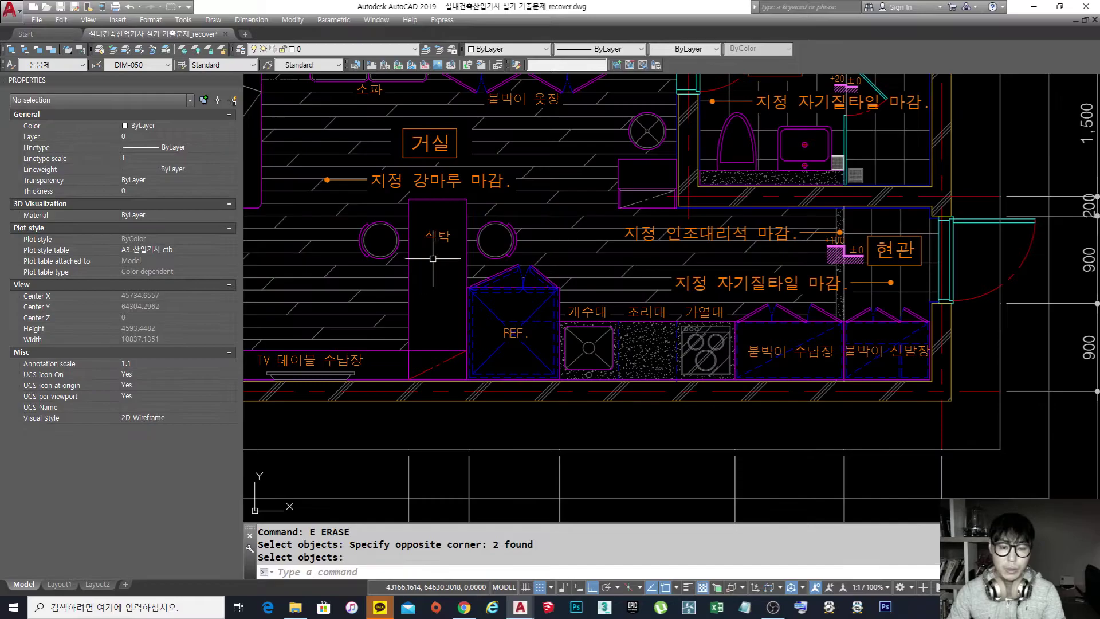
{"action": "key", "text": "Escape"}
{"action": "key", "text": "Escape"}
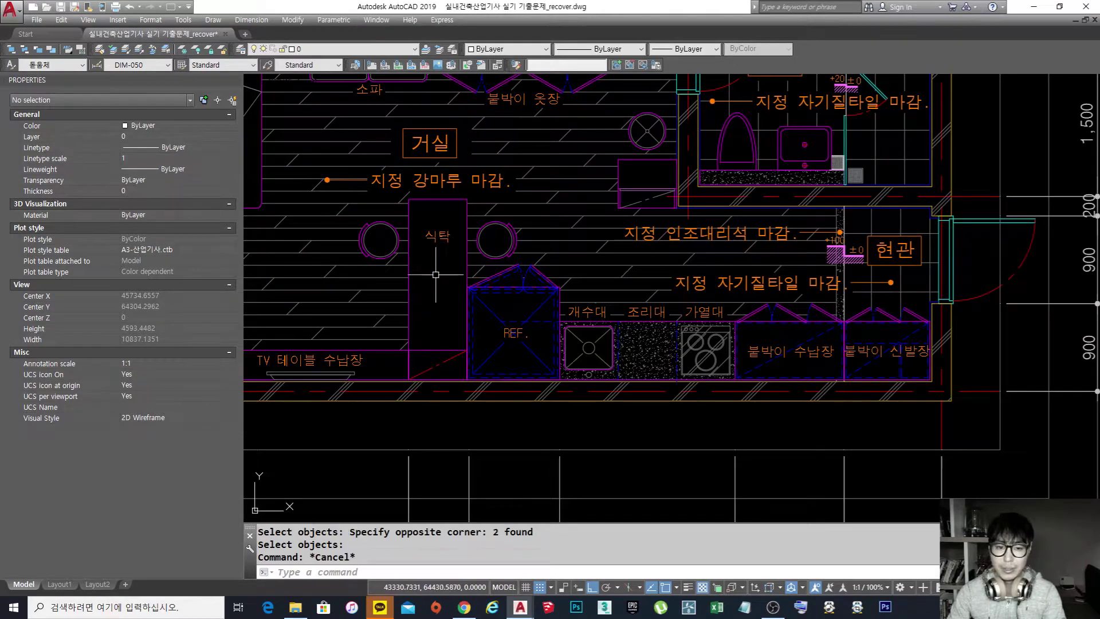
Step: Compare the ceiling plan's light positions with the furniture layout on the floor plan
{"action": "middle_click_drag", "start_coordinate": [451, 254], "coordinate": [458, 289]}
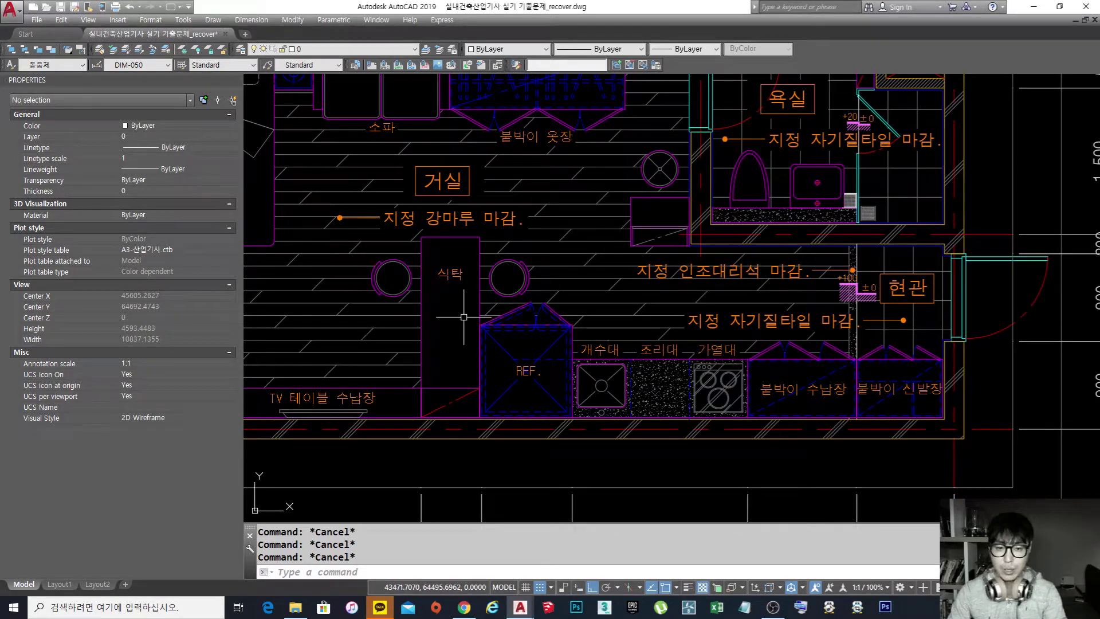
{"action": "scroll", "coordinate": [462, 331], "scroll_direction": "down", "scroll_amount": 5}
{"action": "scroll", "coordinate": [739, 286], "scroll_direction": "up", "scroll_amount": 5}
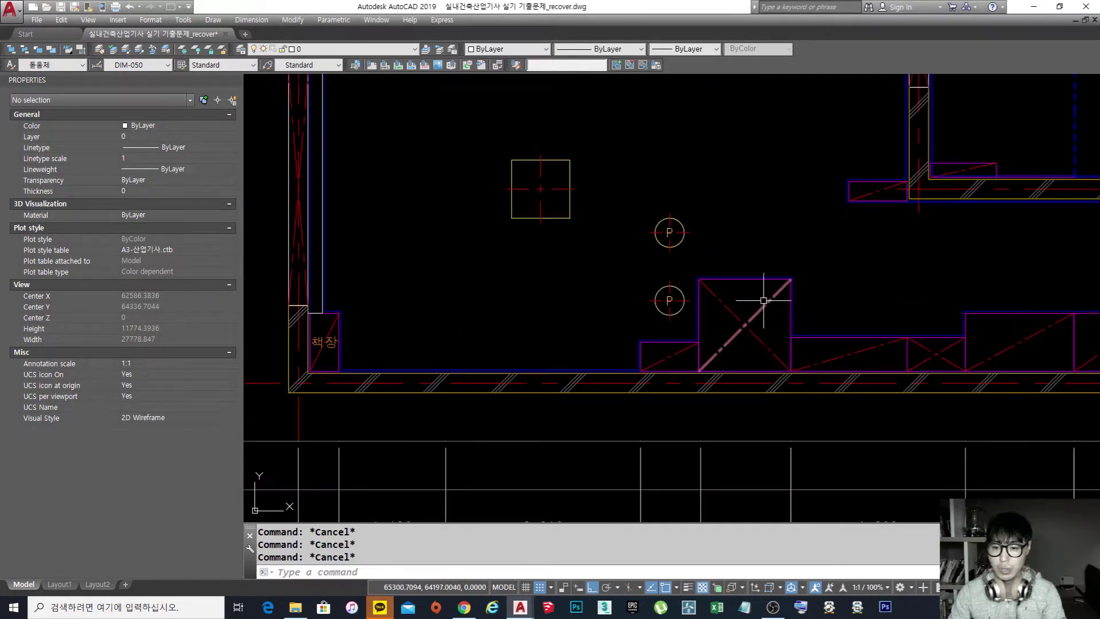
{"action": "middle_click_drag", "start_coordinate": [734, 286], "coordinate": [705, 326]}
{"action": "scroll", "coordinate": [785, 267], "scroll_direction": "down", "scroll_amount": 5}
{"action": "middle_click_drag", "start_coordinate": [387, 288], "coordinate": [706, 322]}
{"action": "scroll", "coordinate": [546, 286], "scroll_direction": "up", "scroll_amount": 5}
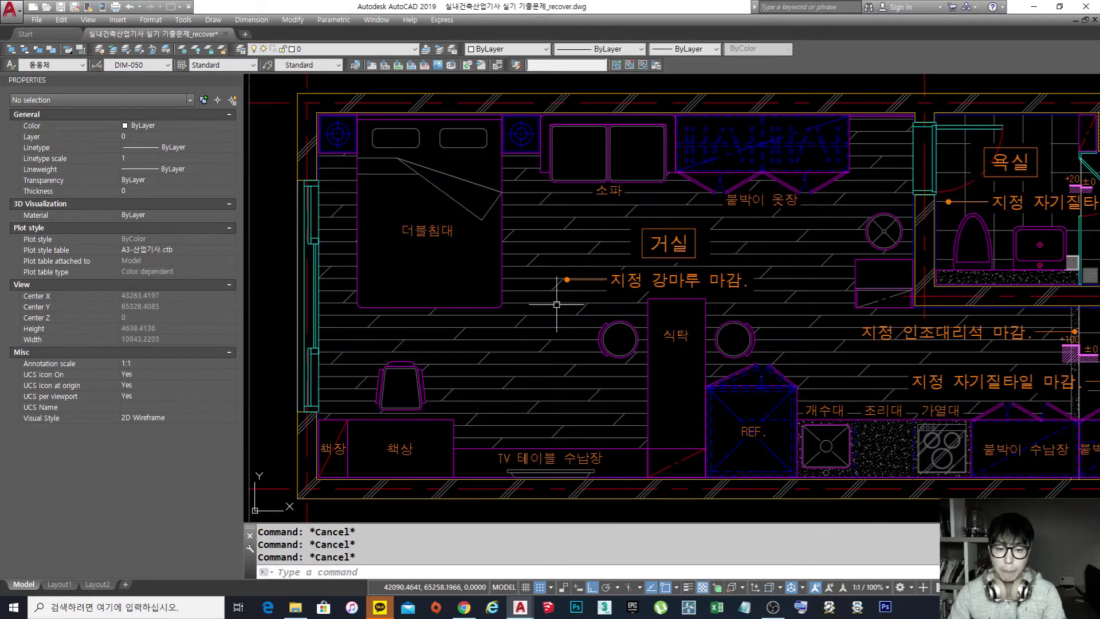
{"action": "scroll", "coordinate": [557, 304], "scroll_direction": "down", "scroll_amount": 2}
{"action": "middle_click_drag", "start_coordinate": [557, 305], "coordinate": [505, 306]}
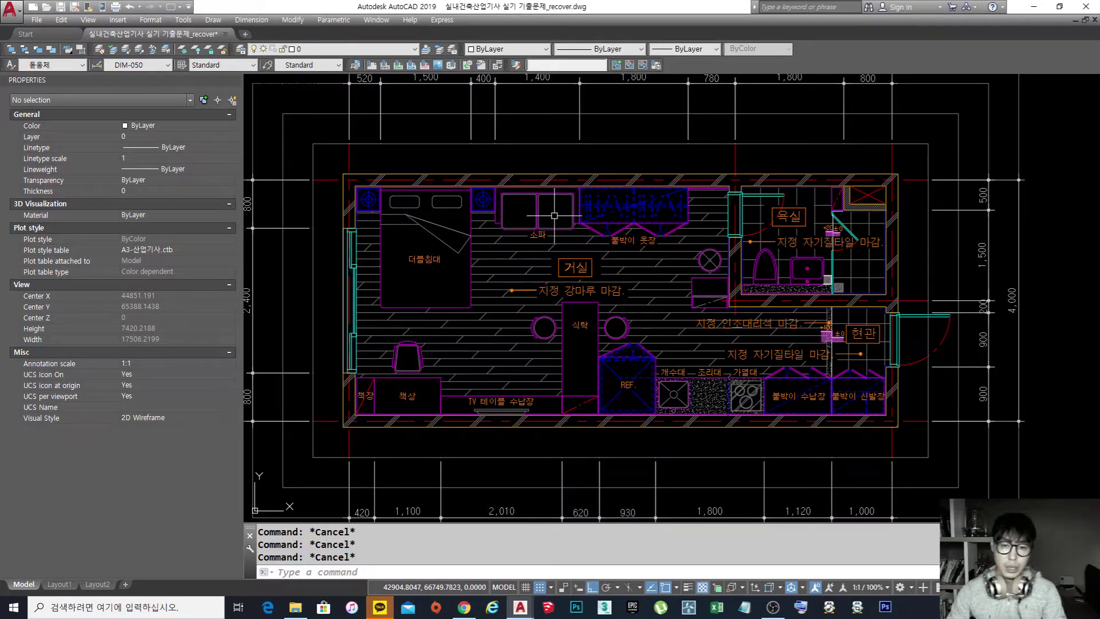
{"action": "scroll", "coordinate": [506, 250], "scroll_direction": "down", "scroll_amount": 3}
{"action": "middle_click_drag", "start_coordinate": [814, 247], "coordinate": [653, 244]}
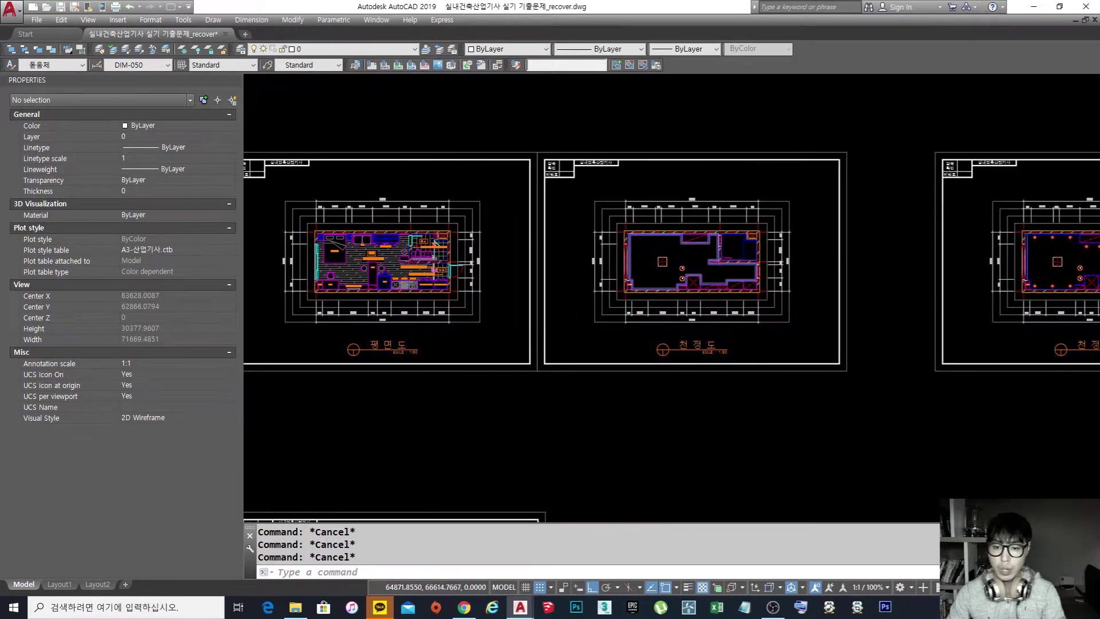
{"action": "scroll", "coordinate": [653, 244], "scroll_direction": "up", "scroll_amount": 5}
{"action": "middle_click_drag", "start_coordinate": [549, 255], "coordinate": [668, 248]}
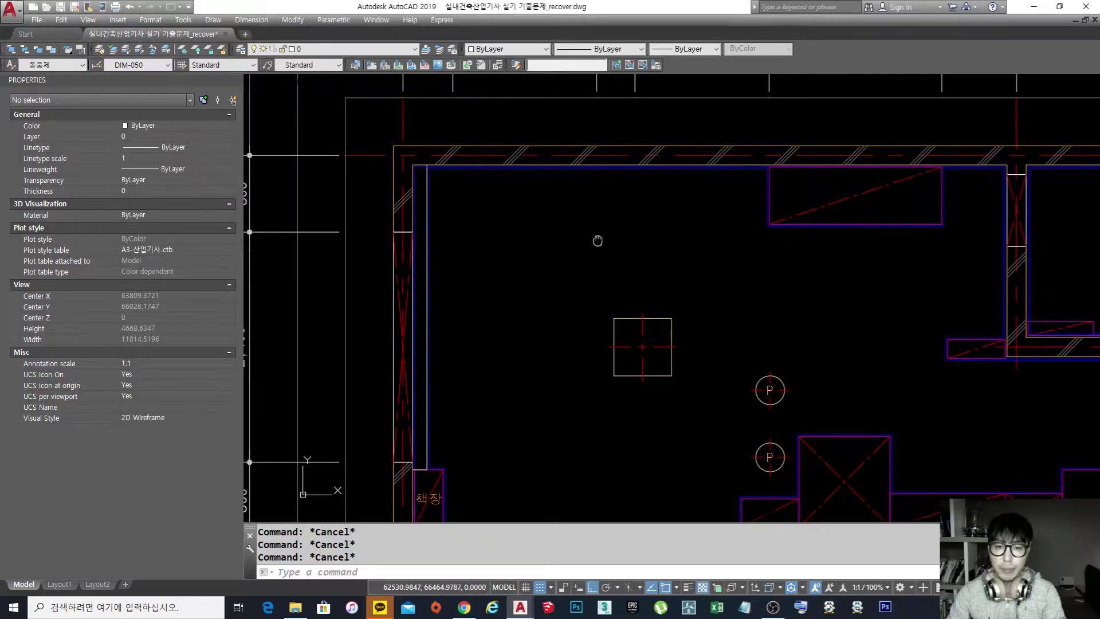
{"action": "scroll", "coordinate": [533, 232], "scroll_direction": "up", "scroll_amount": 3}
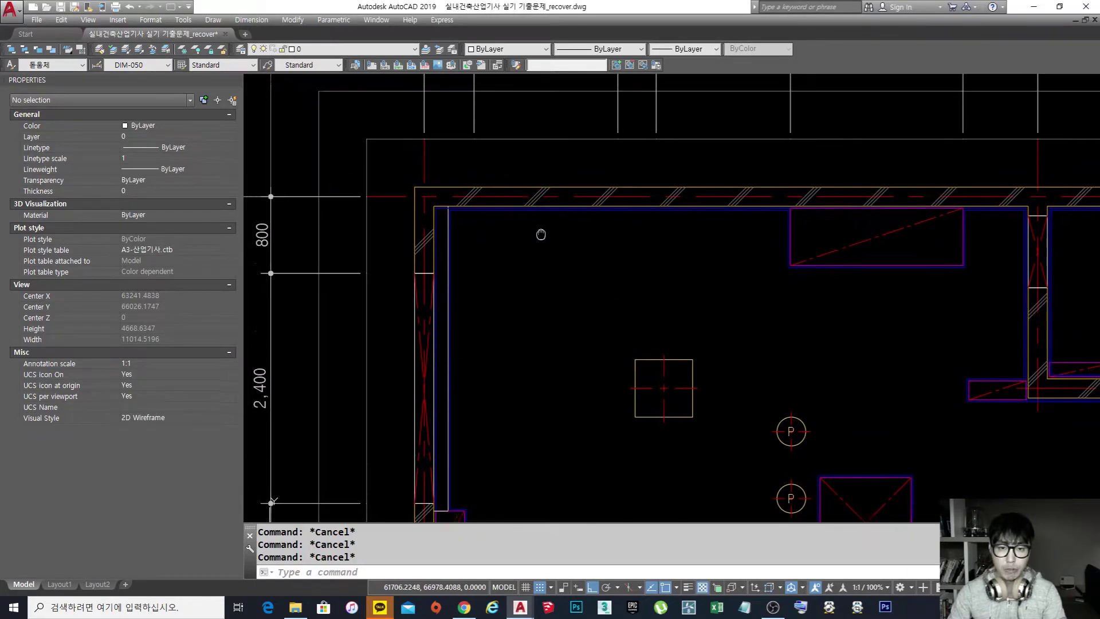
{"action": "type", "text": "c"}
{"action": "key", "text": "Return"}
{"action": "left_click", "coordinate": [508, 262]}
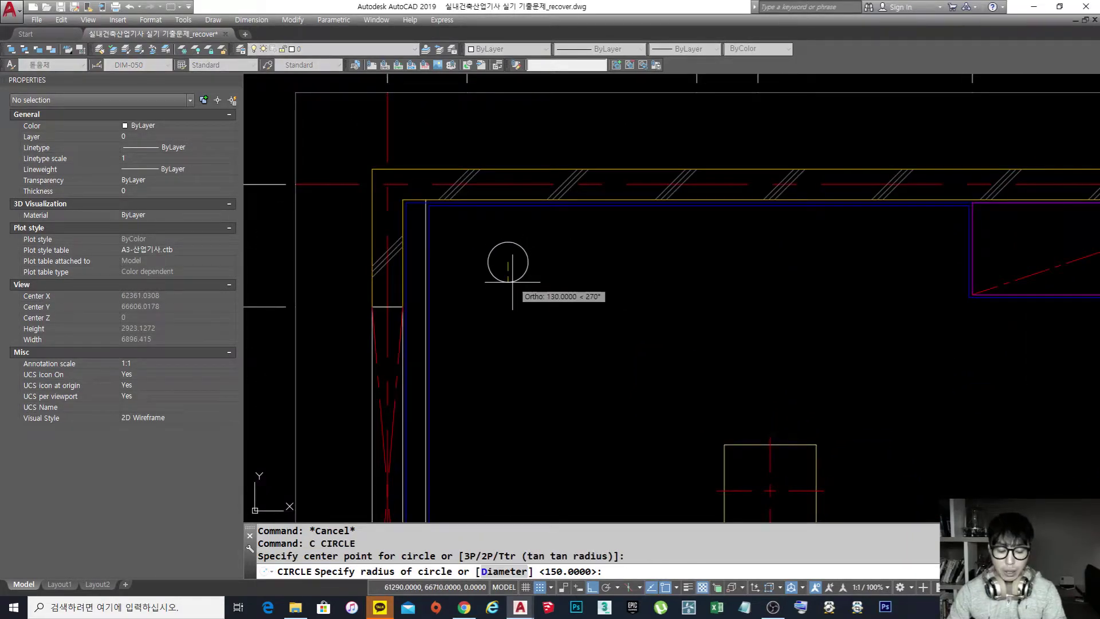
{"action": "key", "text": "Escape"}
{"action": "key", "text": "Escape"}
{"action": "key", "text": "Escape"}
Step: Switch to the lighting shop in Chrome and open the LED 3인치 비바 recessed light from the 매입/산업등 category
{"action": "left_click", "coordinate": [471, 607]}
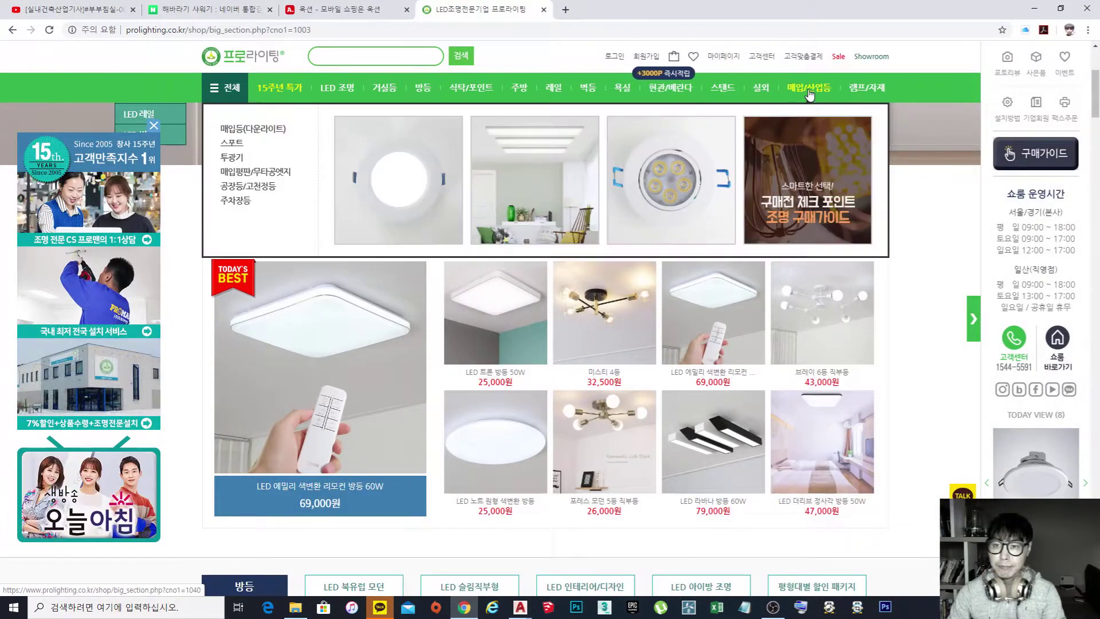
{"action": "left_click", "coordinate": [809, 88]}
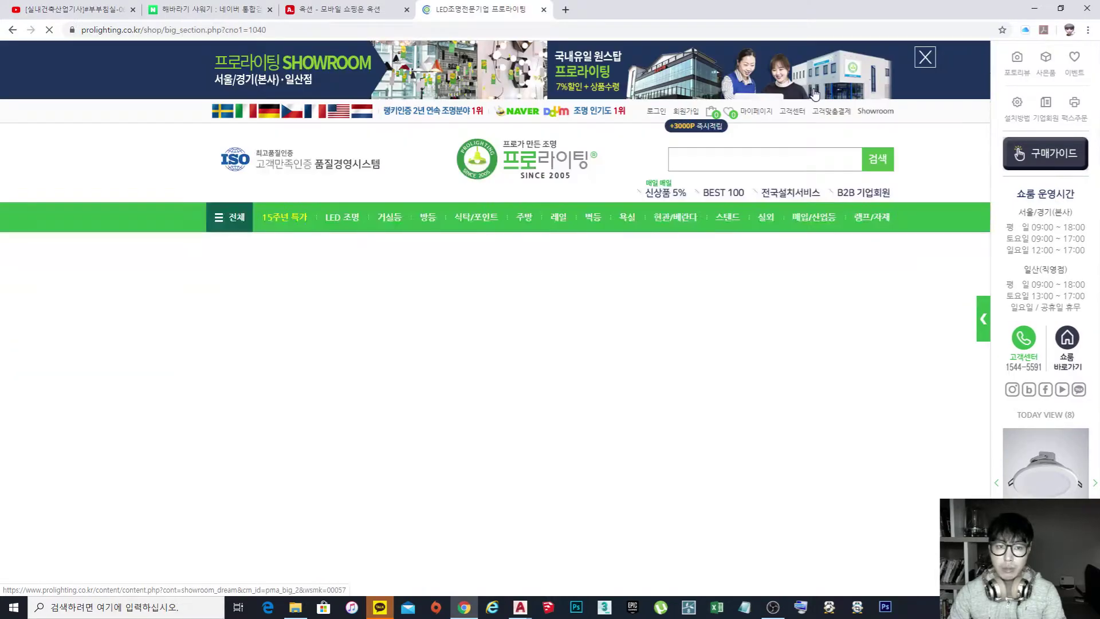
{"action": "mouse_move", "coordinate": [671, 217]}
{"action": "scroll", "coordinate": [471, 231], "scroll_direction": "down", "scroll_amount": 4}
{"action": "scroll", "coordinate": [509, 272], "scroll_direction": "up", "scroll_amount": 1}
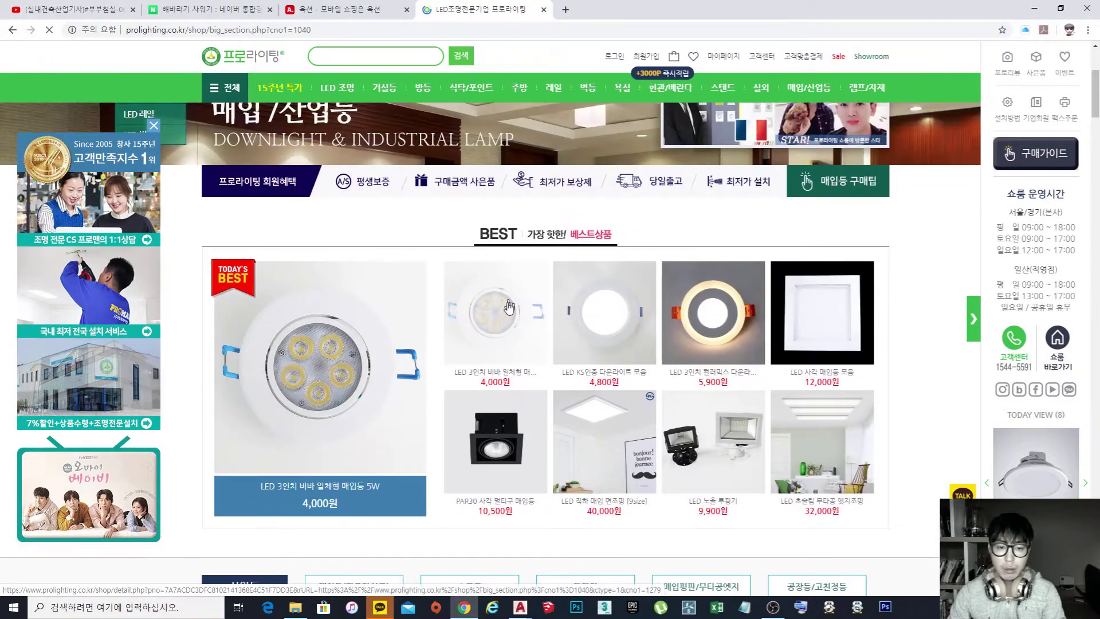
{"action": "left_click", "coordinate": [516, 315]}
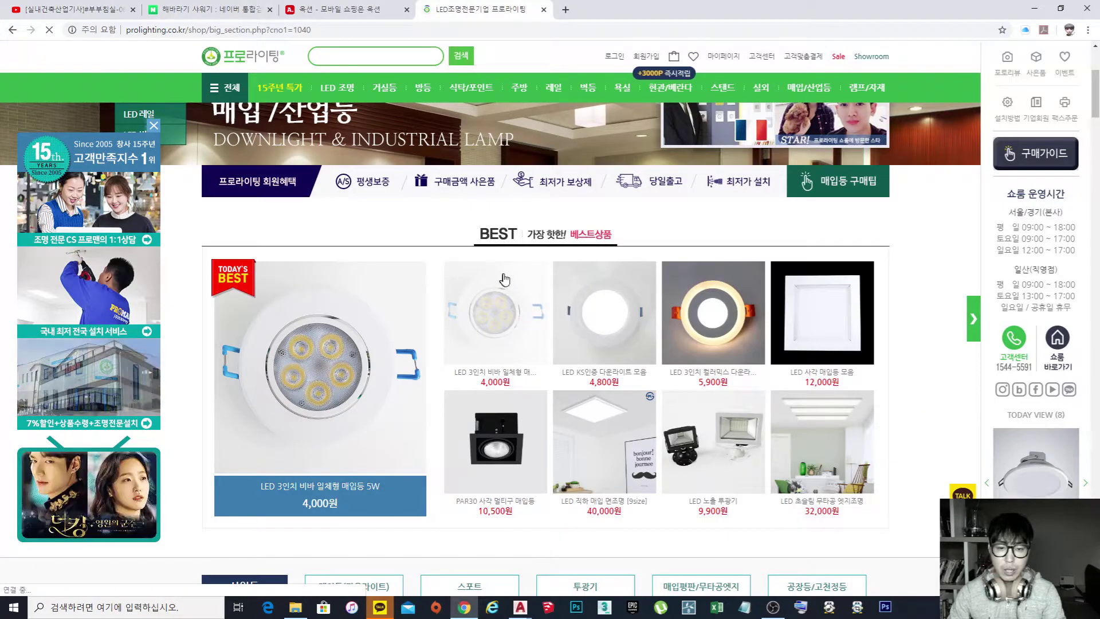
Step: Open the LED 3인치 비바 recessed light's product page, examine its size specification, and return to AutoCAD
{"action": "scroll", "coordinate": [518, 304], "scroll_direction": "down", "scroll_amount": 6}
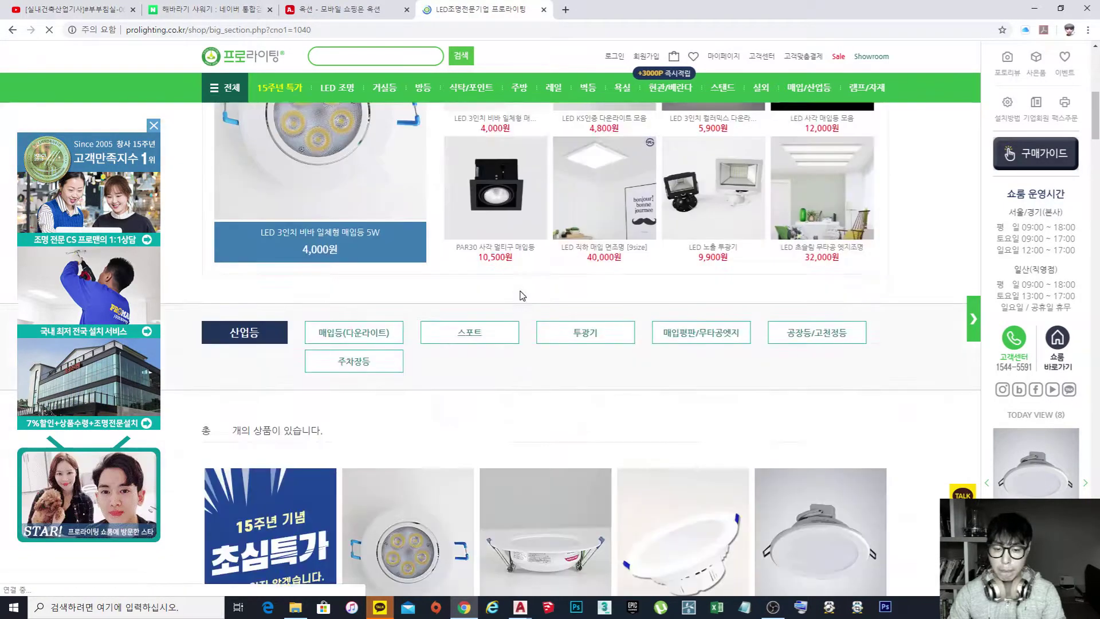
{"action": "scroll", "coordinate": [519, 295], "scroll_direction": "up", "scroll_amount": 4}
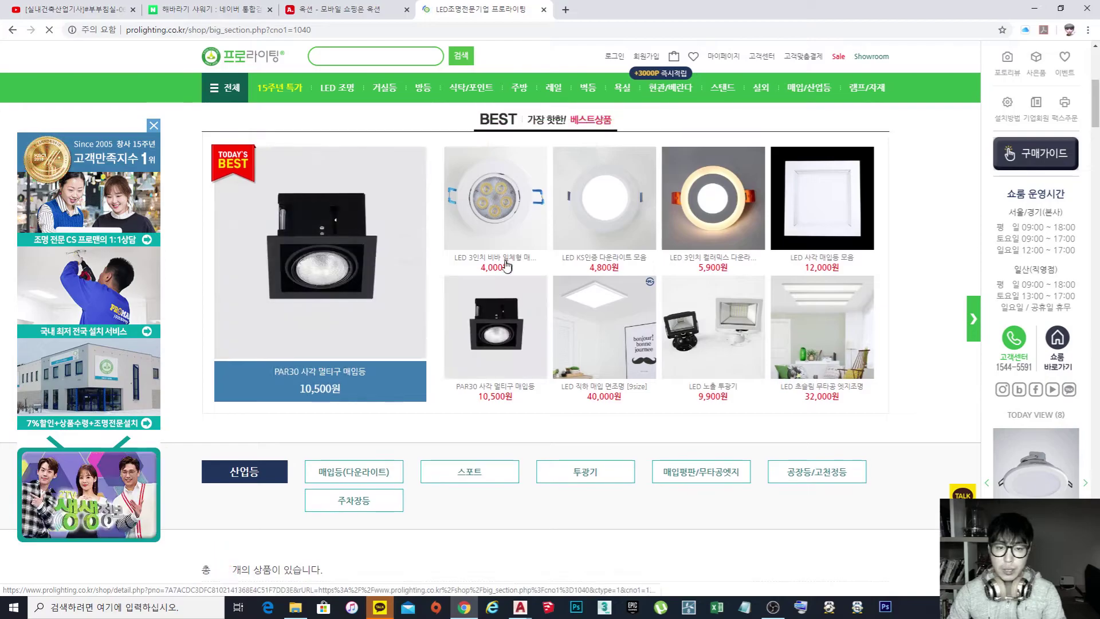
{"action": "left_click", "coordinate": [525, 217]}
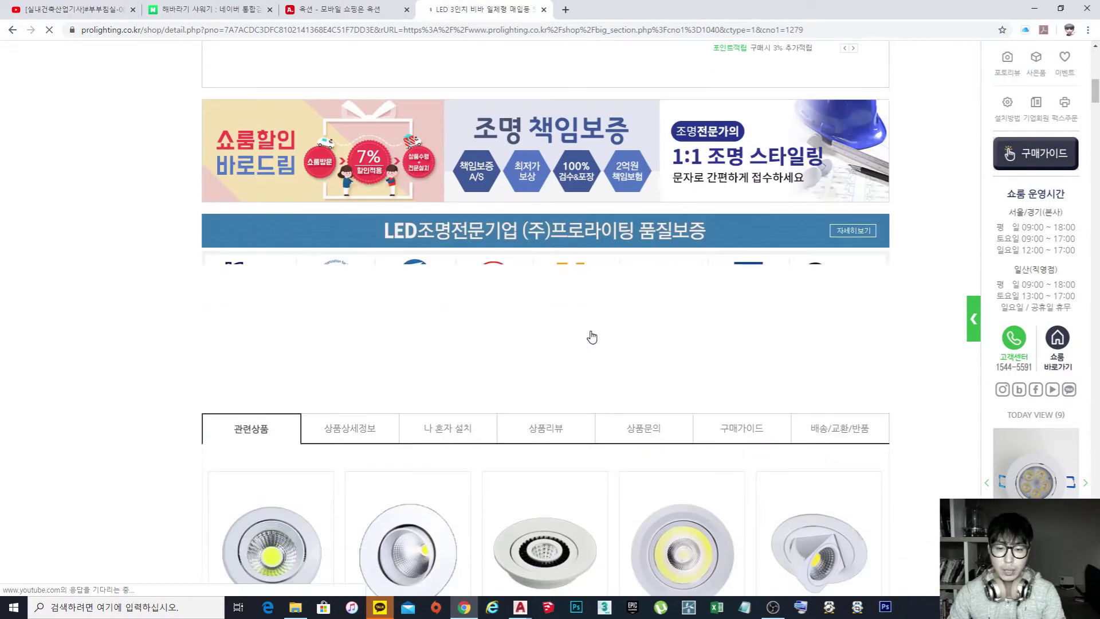
{"action": "scroll", "coordinate": [590, 334], "scroll_direction": "down", "scroll_amount": 12}
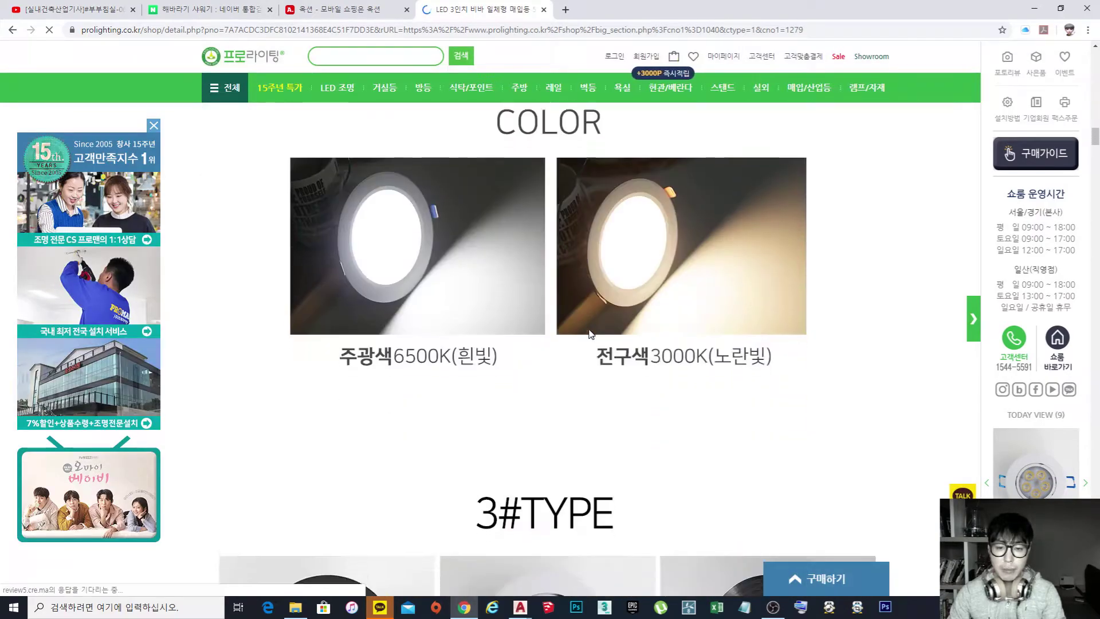
{"action": "scroll", "coordinate": [590, 333], "scroll_direction": "up", "scroll_amount": 3}
{"action": "scroll", "coordinate": [590, 333], "scroll_direction": "down", "scroll_amount": 13}
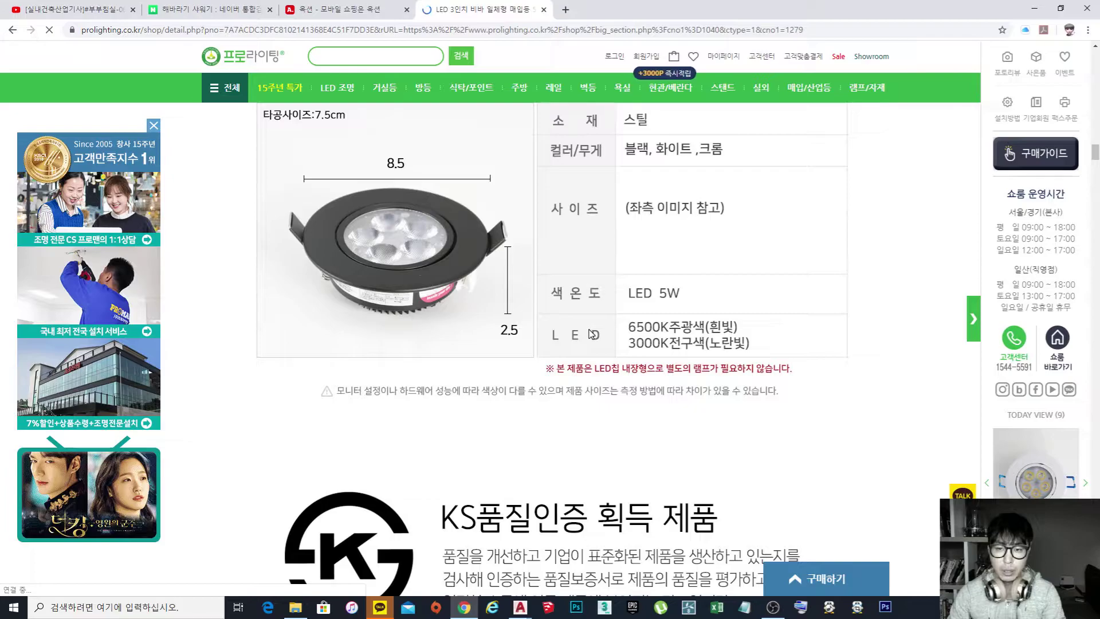
{"action": "scroll", "coordinate": [592, 334], "scroll_direction": "up", "scroll_amount": 3}
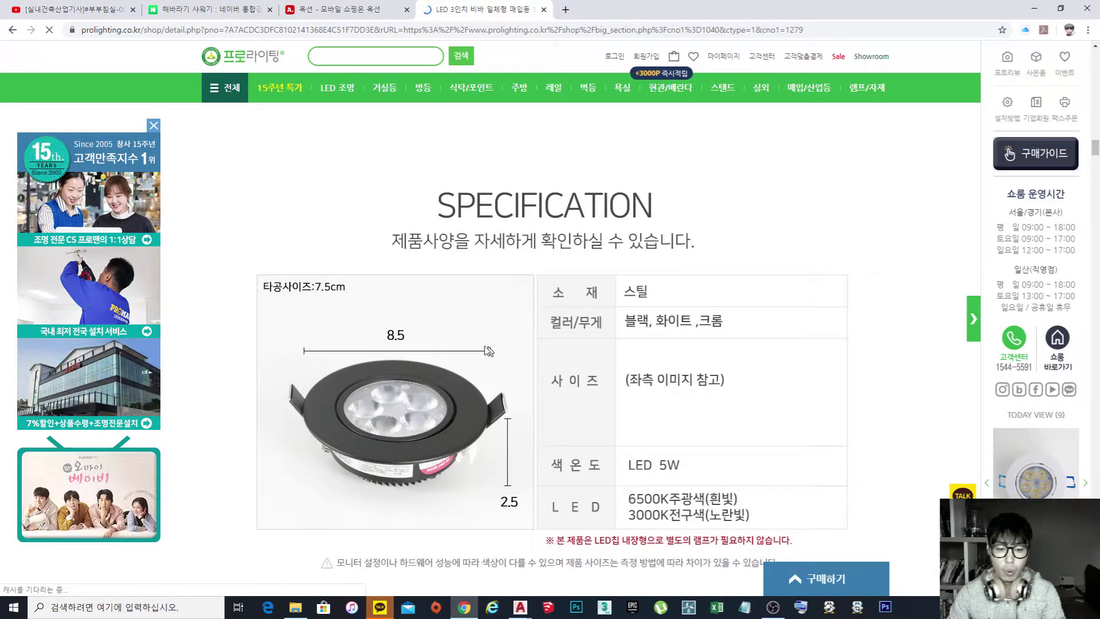
{"action": "left_click", "coordinate": [1035, 8]}
Step: Draw a trial circle of radius 40 near the room's upper-left corner on the ceiling plan and erase it
{"action": "middle_click_drag", "start_coordinate": [614, 270], "coordinate": [626, 270]}
{"action": "type", "text": "c"}
{"action": "key", "text": "Return"}
{"action": "left_click", "coordinate": [576, 295]}
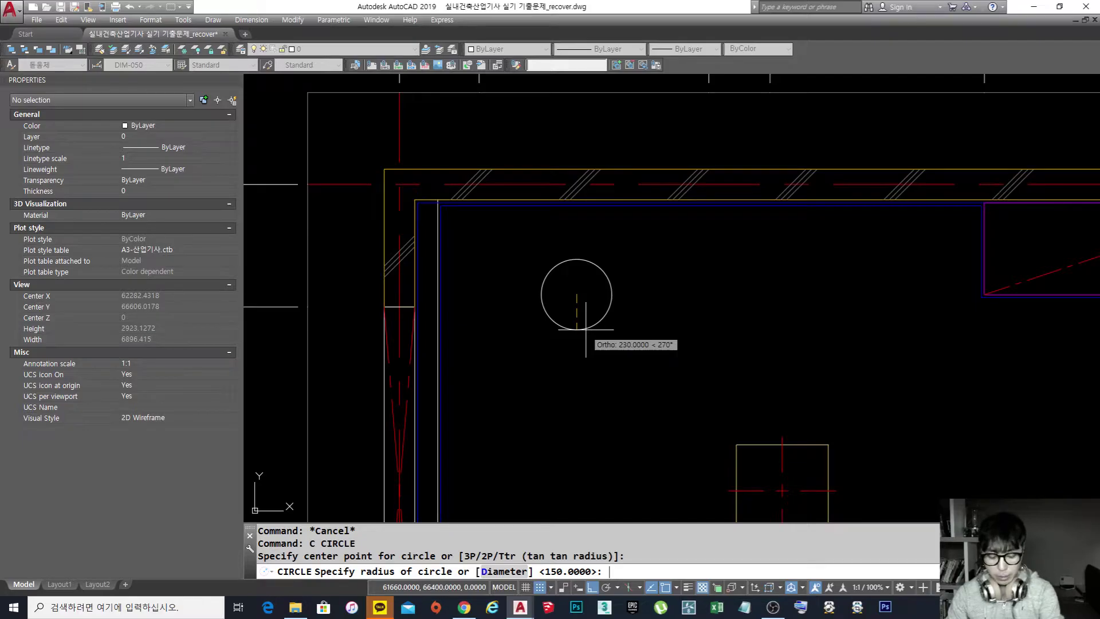
{"action": "key", "text": "Return"}
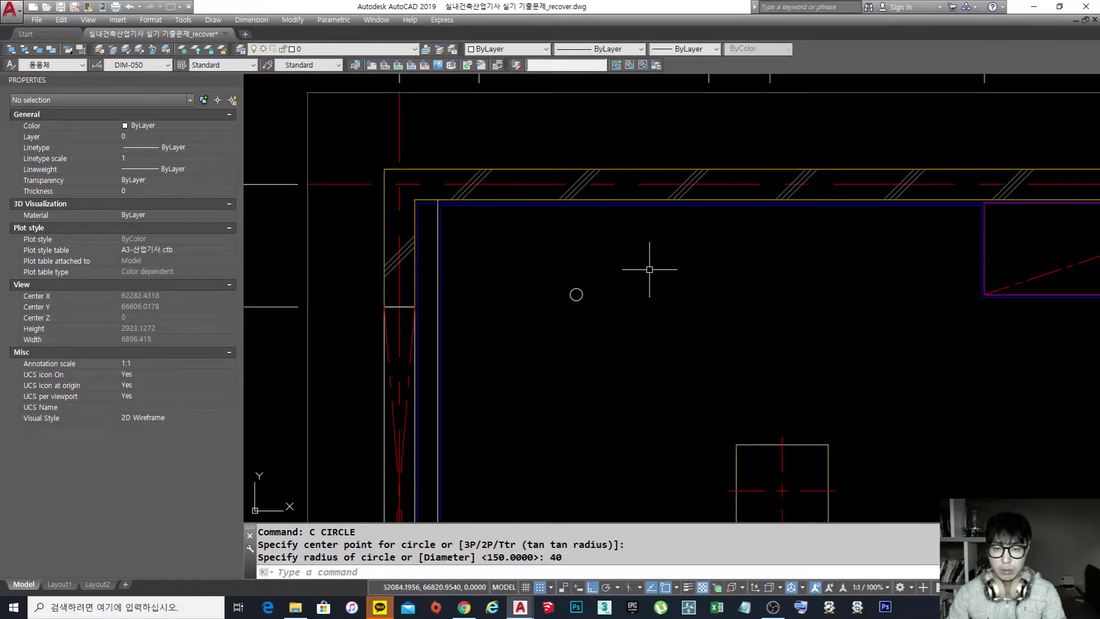
{"action": "scroll", "coordinate": [590, 302], "scroll_direction": "up", "scroll_amount": 4}
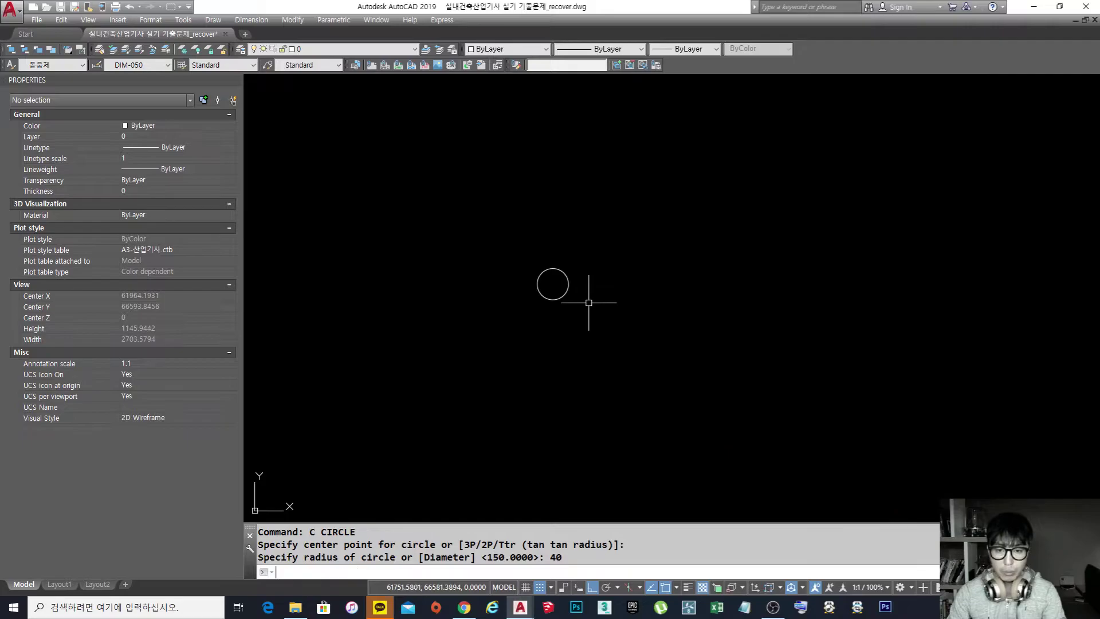
{"action": "type", "text": "e"}
{"action": "key", "text": "Return"}
{"action": "left_click", "coordinate": [590, 300]}
{"action": "left_click", "coordinate": [503, 231]}
{"action": "key", "text": "Return"}
Step: Draw a circle of radius 50 near the room's upper-left corner as the downlight outline
{"action": "type", "text": "c"}
{"action": "key", "text": "Return"}
{"action": "left_click", "coordinate": [530, 303]}
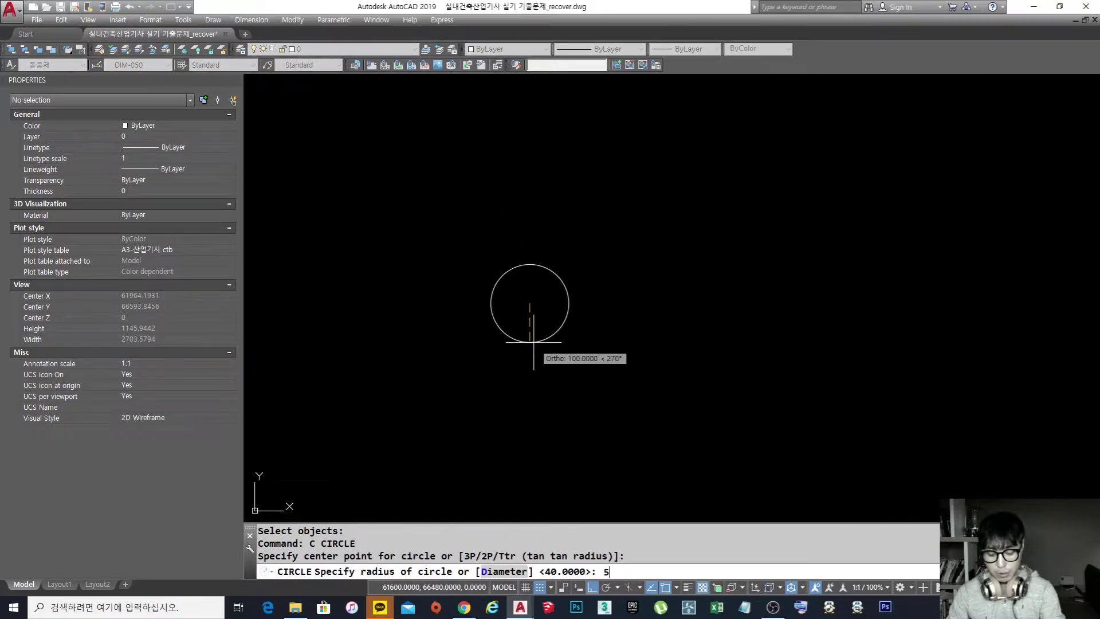
{"action": "key", "text": "Return"}
{"action": "key", "text": "Escape"}
{"action": "scroll", "coordinate": [599, 283], "scroll_direction": "down", "scroll_amount": 4}
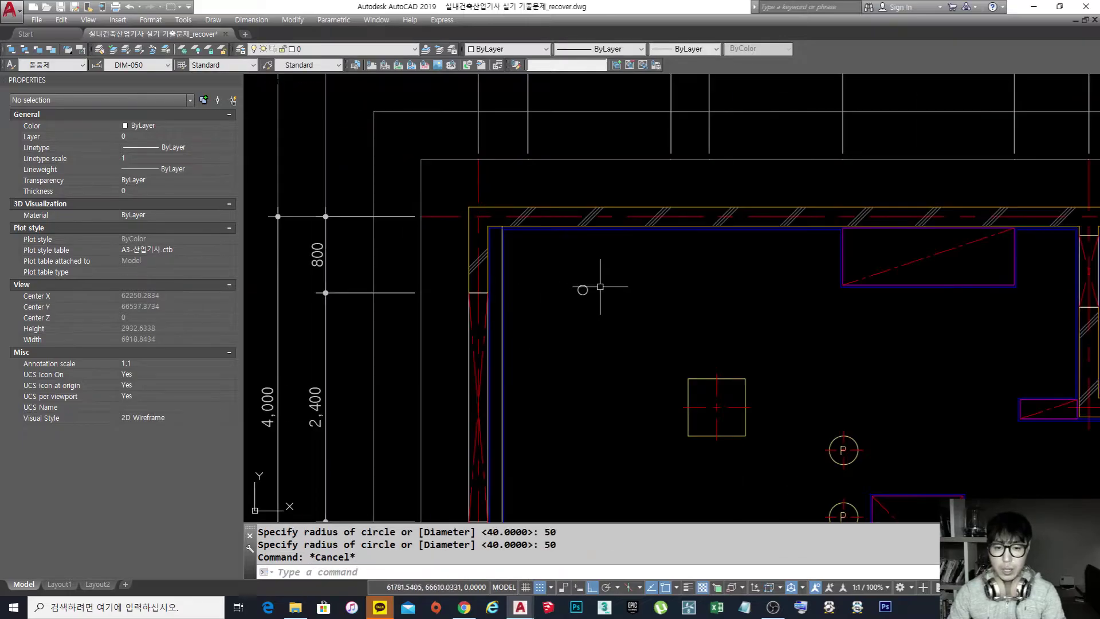
{"action": "scroll", "coordinate": [592, 290], "scroll_direction": "up", "scroll_amount": 5}
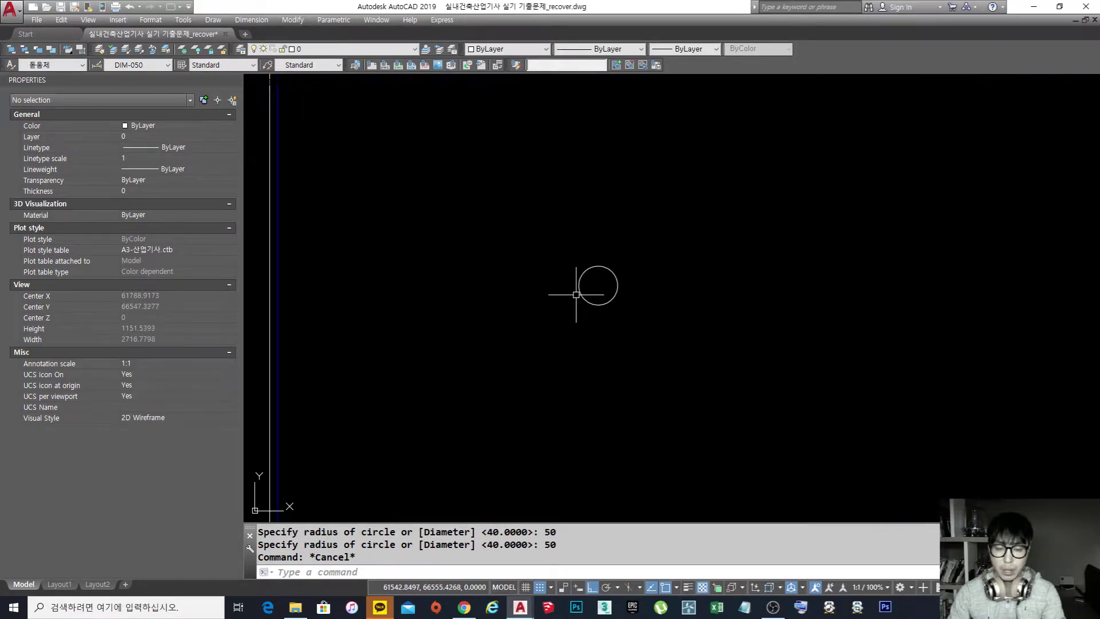
{"action": "scroll", "coordinate": [577, 295], "scroll_direction": "up", "scroll_amount": 2}
{"action": "middle_click_drag", "start_coordinate": [609, 295], "coordinate": [565, 290]}
{"action": "left_click", "coordinate": [606, 240]}
{"action": "left_click", "coordinate": [574, 263]}
{"action": "scroll", "coordinate": [574, 263], "scroll_direction": "down", "scroll_amount": 3}
{"action": "scroll", "coordinate": [565, 290], "scroll_direction": "up", "scroll_amount": 3}
{"action": "key", "text": "Escape"}
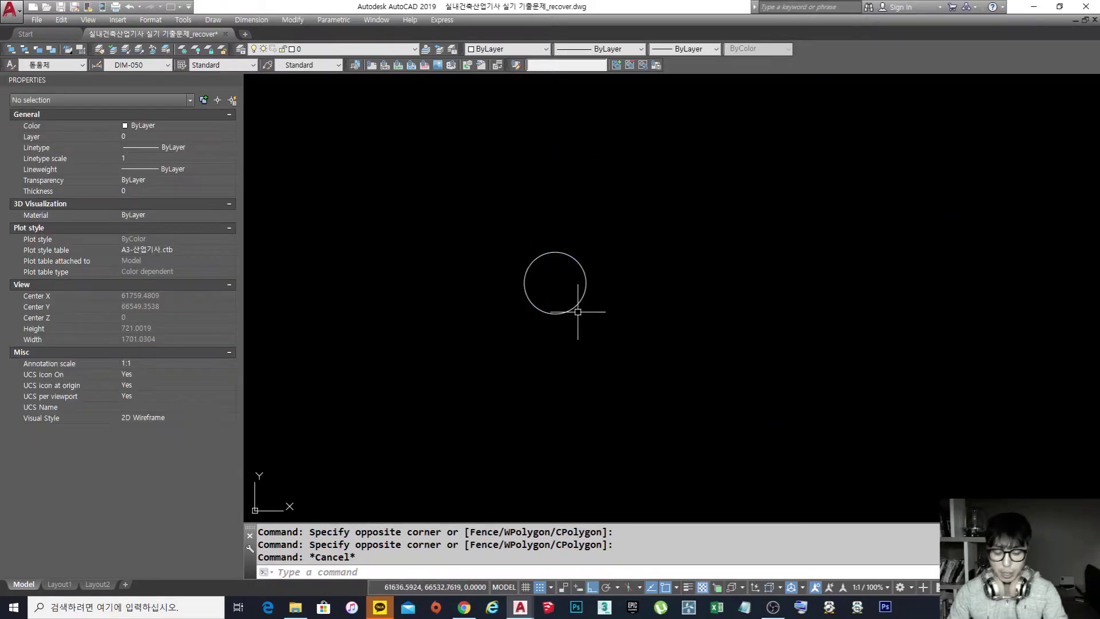
Step: Offset the downlight circle inward by 20
{"action": "type", "text": "o"}
{"action": "key", "text": "Return"}
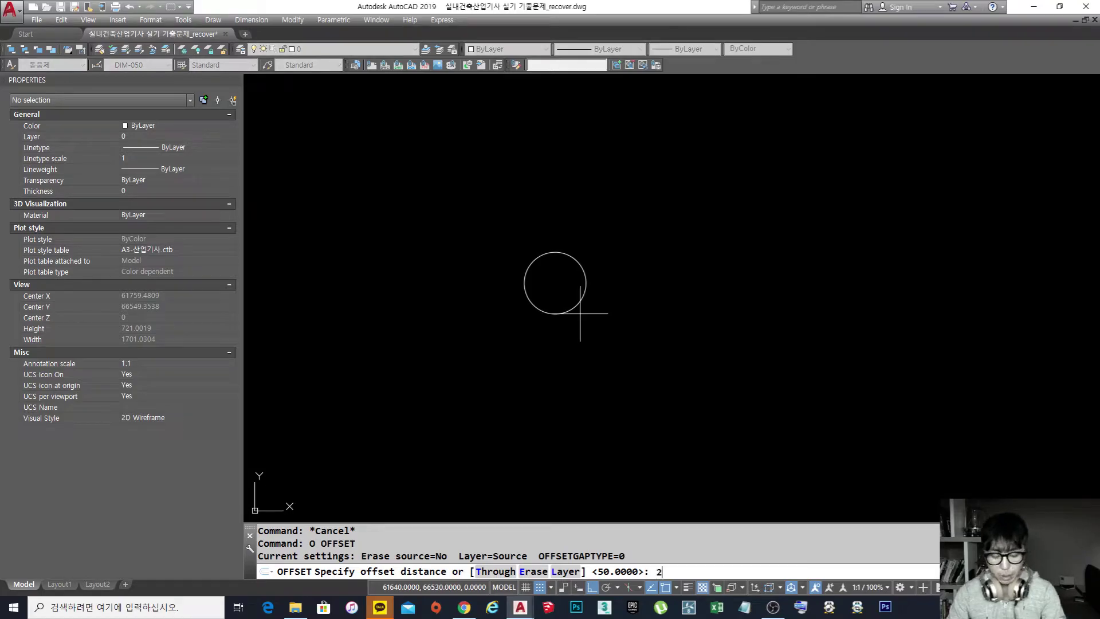
{"action": "type", "text": "20"}
{"action": "key", "text": "Return"}
{"action": "scroll", "coordinate": [581, 288], "scroll_direction": "up", "scroll_amount": 2}
{"action": "left_click", "coordinate": [588, 275]}
{"action": "left_click", "coordinate": [576, 275]}
{"action": "key", "text": "Escape"}
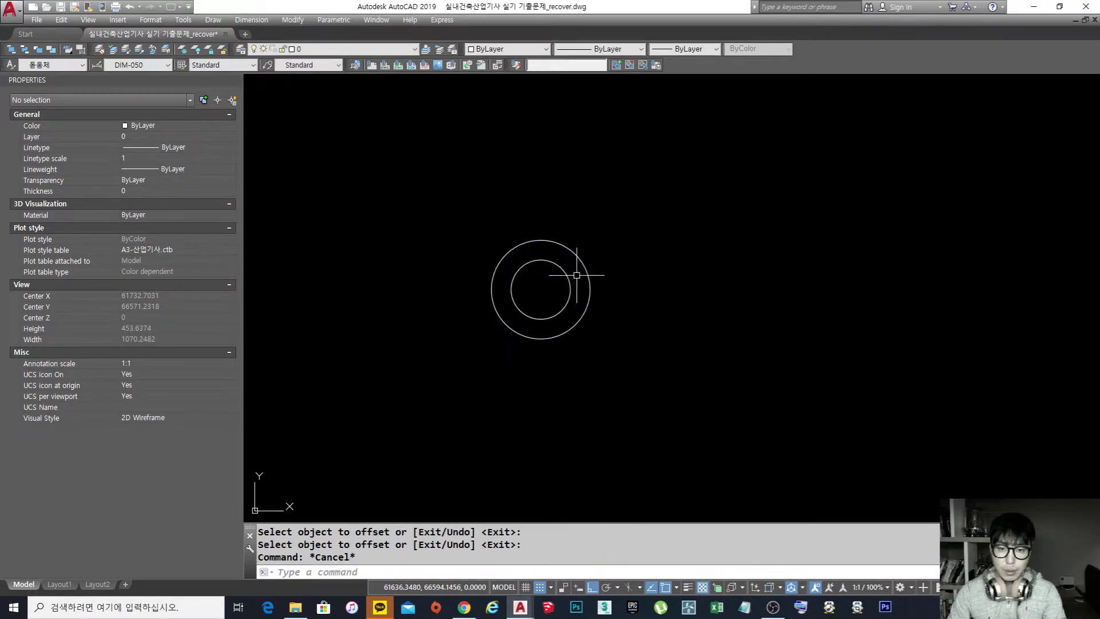
Step: Draw horizontal and vertical lines crossing at the downlight circles' centre and extending well beyond the outer circle
{"action": "key", "text": "Return"}
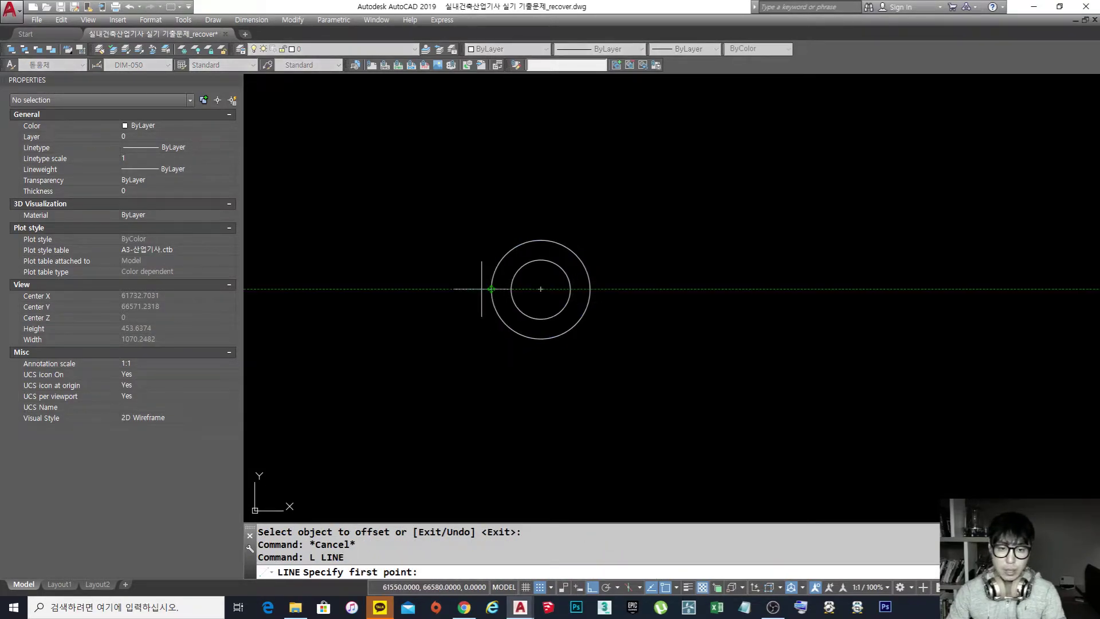
{"action": "left_click", "coordinate": [333, 289]}
{"action": "left_click", "coordinate": [837, 288]}
{"action": "key", "text": "Return"}
{"action": "key", "text": "Return"}
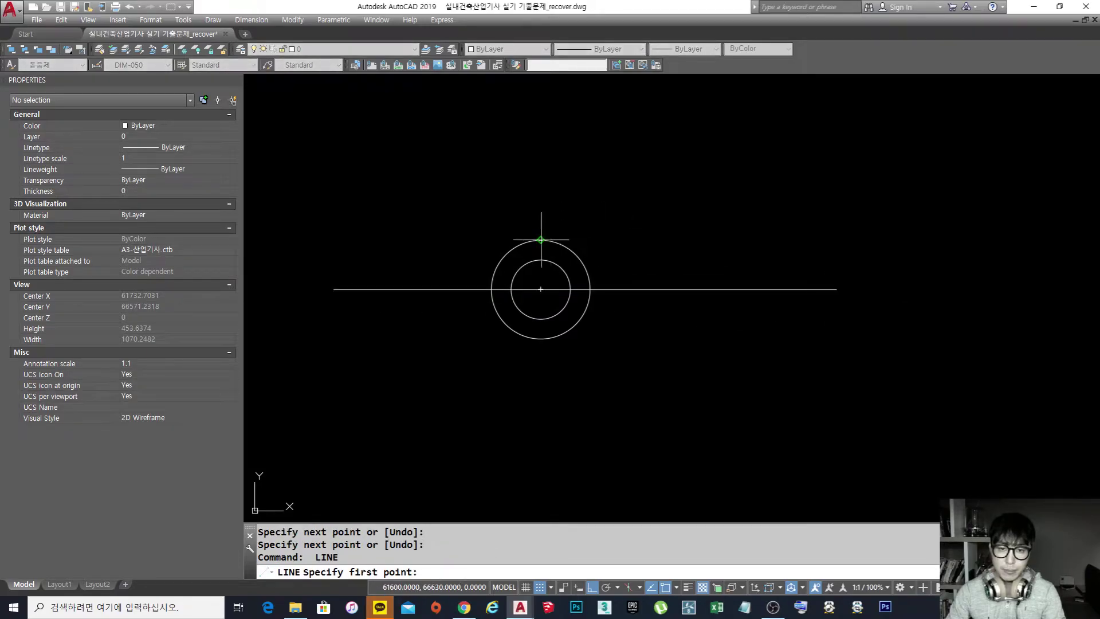
{"action": "left_click", "coordinate": [541, 132]}
{"action": "left_click", "coordinate": [561, 457]}
{"action": "key", "text": "Return"}
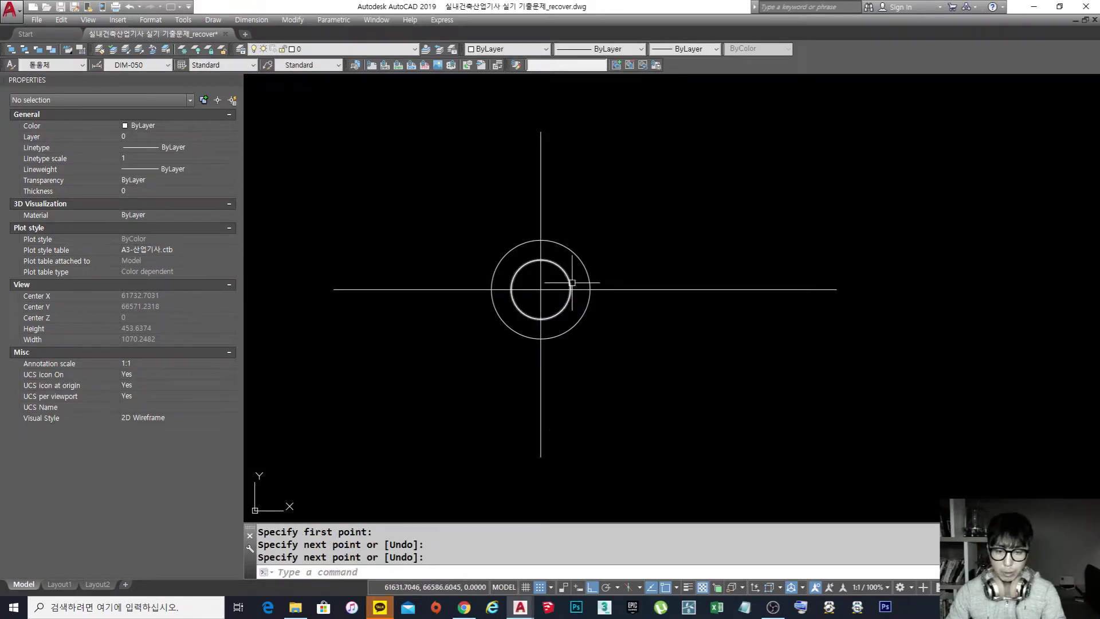
Step: Copy the upper pendant symbol to an empty spot beside the downlight, with Ortho turned off for free placement
{"action": "scroll", "coordinate": [592, 253], "scroll_direction": "down", "scroll_amount": 8}
{"action": "middle_click_drag", "start_coordinate": [656, 308], "coordinate": [562, 254]}
{"action": "type", "text": "C"}
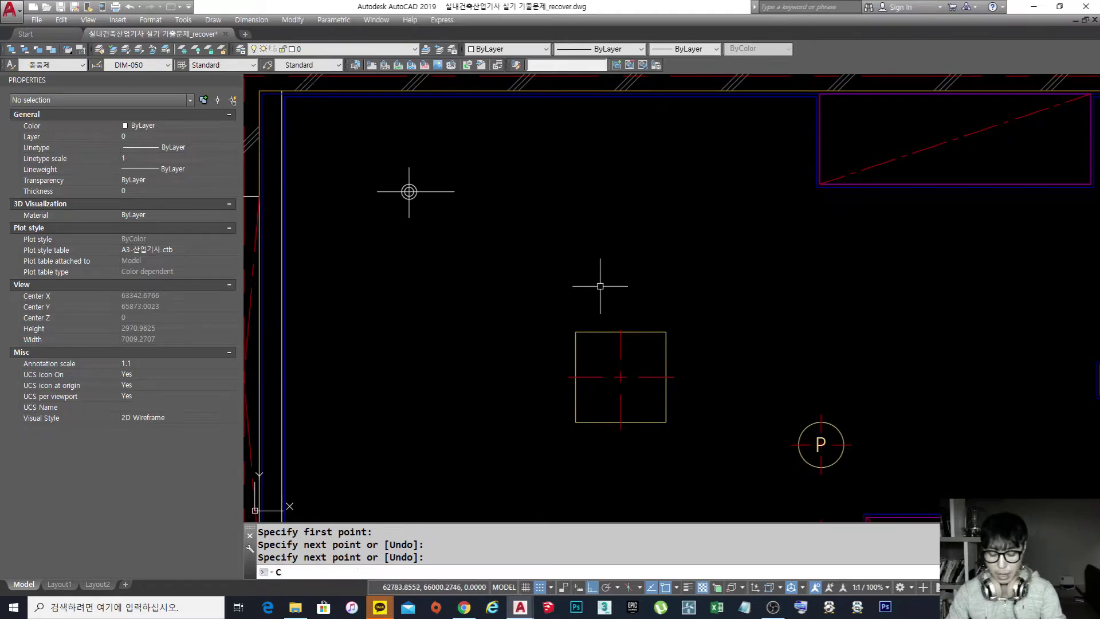
{"action": "type", "text": "O"}
{"action": "key", "text": "Return"}
{"action": "left_click", "coordinate": [850, 469]}
{"action": "left_click", "coordinate": [837, 458]}
{"action": "key", "text": "Return"}
{"action": "left_click", "coordinate": [838, 461]}
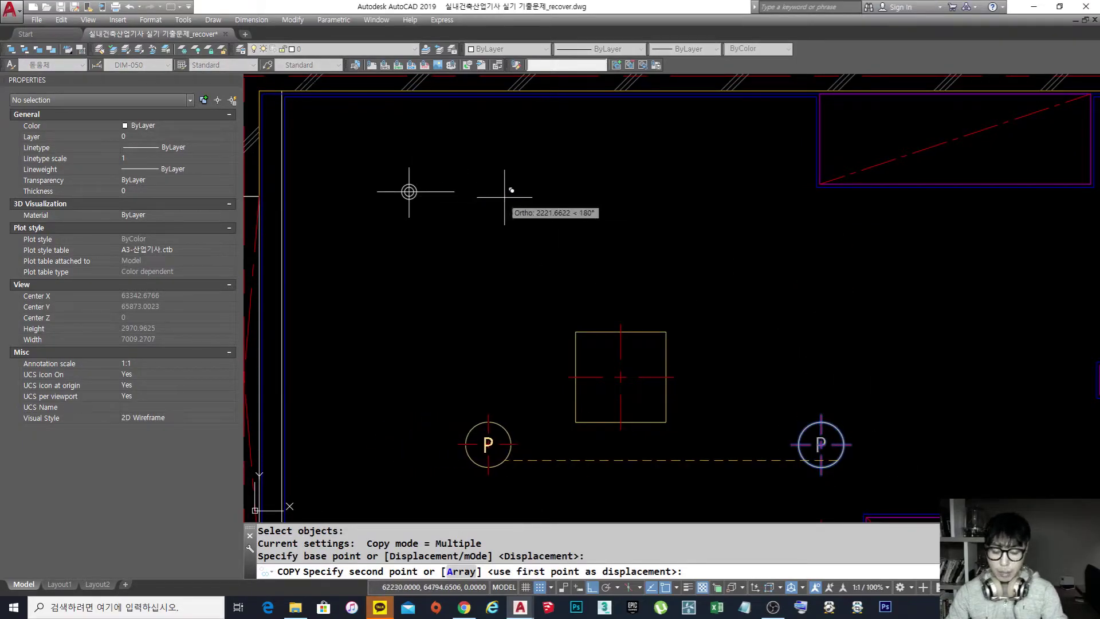
{"action": "key", "text": "F8"}
{"action": "left_click", "coordinate": [508, 198]}
{"action": "key", "text": "Return"}
{"action": "scroll", "coordinate": [467, 183], "scroll_direction": "up", "scroll_amount": 6}
{"action": "middle_click_drag", "start_coordinate": [506, 205], "coordinate": [633, 206]}
{"action": "scroll", "coordinate": [634, 206], "scroll_direction": "down", "scroll_amount": 6}
Step: Explode the copied pendant symbol beside the downlight into separate objects
{"action": "type", "text": "X"}
{"action": "key", "text": "Return"}
{"action": "left_click", "coordinate": [772, 315]}
{"action": "left_click", "coordinate": [597, 183]}
{"action": "key", "text": "Escape"}
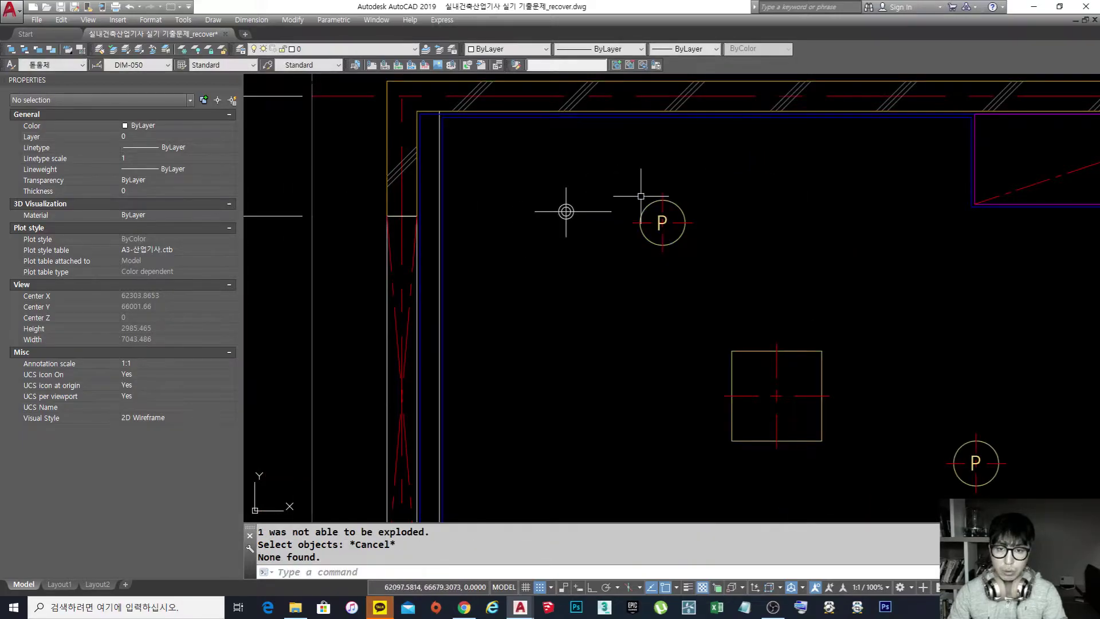
{"action": "scroll", "coordinate": [641, 196], "scroll_direction": "up", "scroll_amount": 2}
{"action": "key", "text": "Return"}
{"action": "left_click", "coordinate": [713, 269]}
{"action": "left_click", "coordinate": [663, 216]}
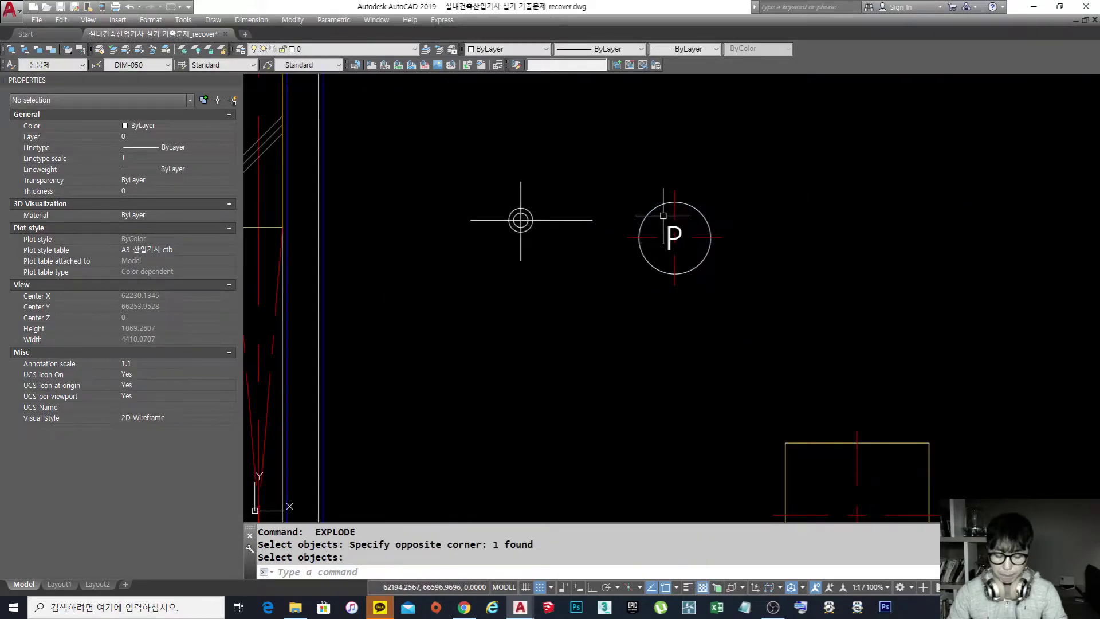
{"action": "key", "text": "Return"}
Step: Move the exploded pendant's letter P onto the centre of the downlight circles
{"action": "left_click", "coordinate": [672, 237]}
{"action": "left_click", "coordinate": [674, 235]}
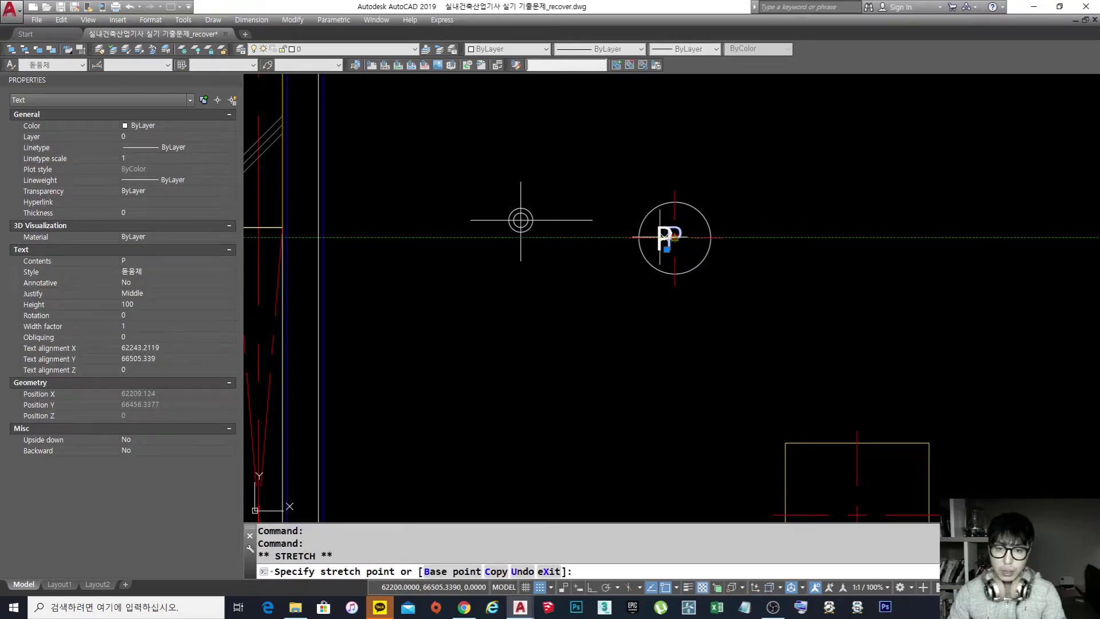
{"action": "key", "text": "Escape"}
{"action": "scroll", "coordinate": [520, 219], "scroll_direction": "up", "scroll_amount": 6}
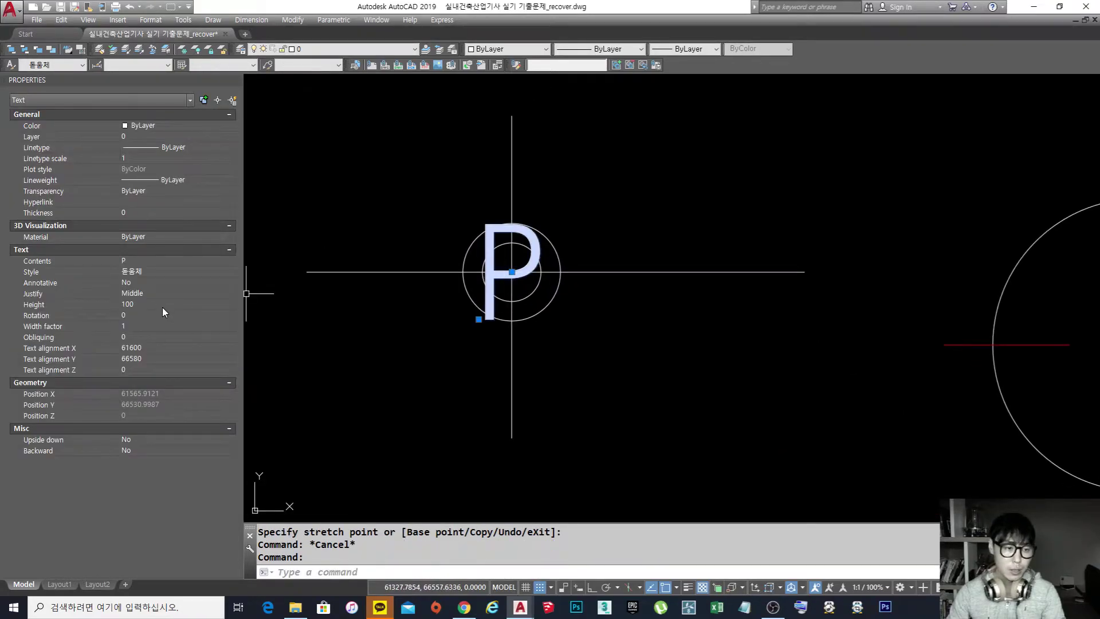
{"action": "key", "text": "Escape"}
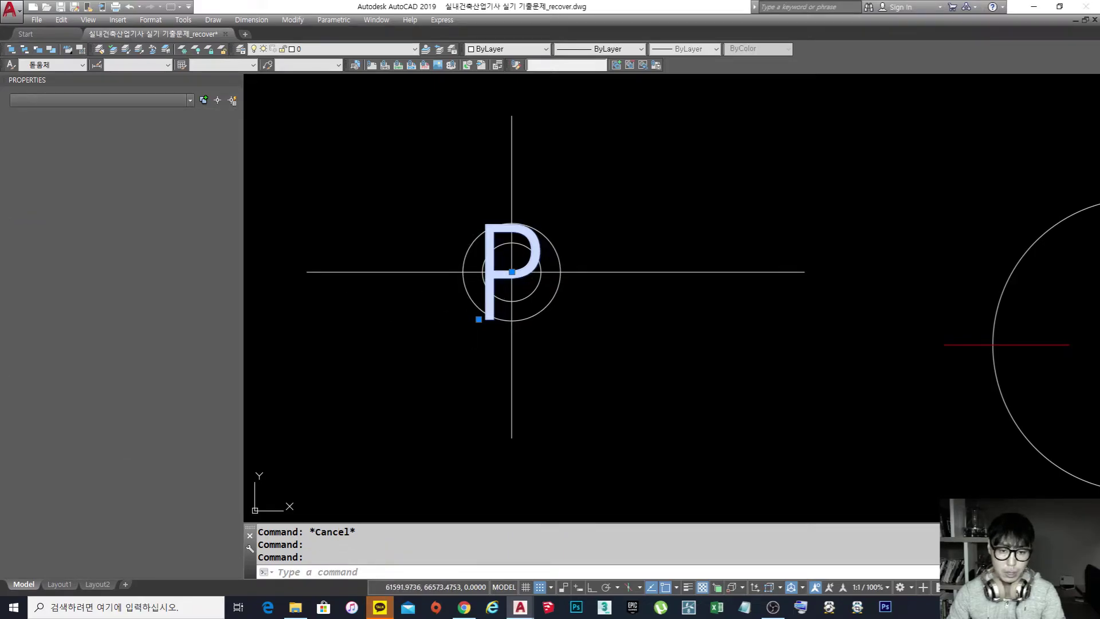
Step: Change the text at the downlight's centre to a capital H
{"action": "double_click", "coordinate": [505, 281]}
{"action": "type", "text": "h"}
{"action": "left_click", "coordinate": [578, 359]}
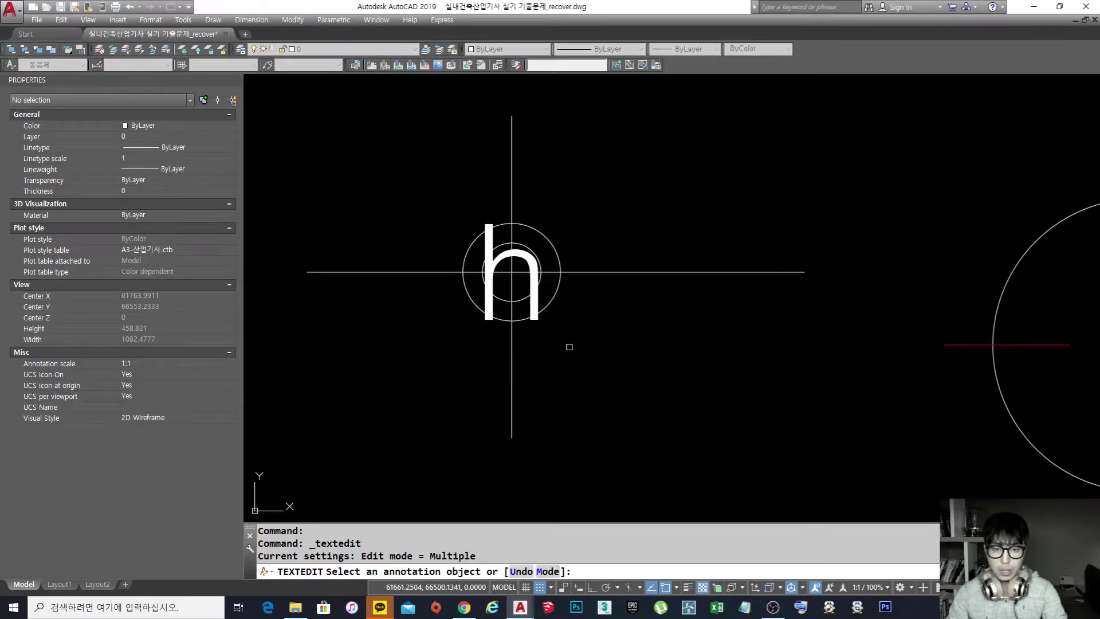
{"action": "left_click", "coordinate": [537, 308]}
{"action": "type", "text": "H"}
{"action": "left_click", "coordinate": [643, 383]}
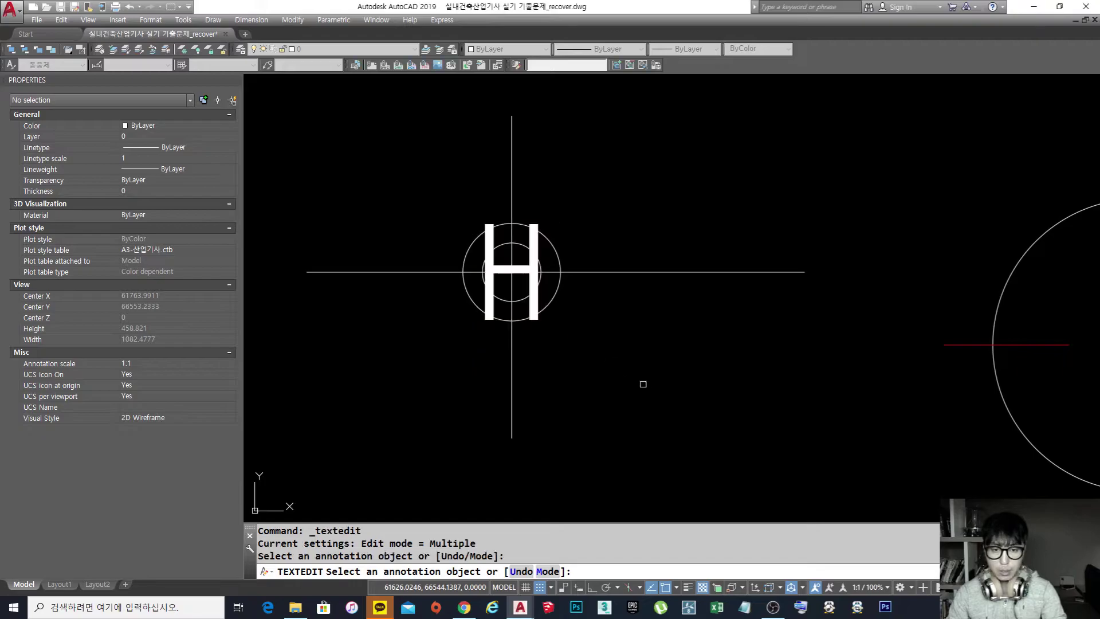
{"action": "key", "text": "Escape"}
{"action": "key", "text": "Escape"}
Step: Erase the leftover circle and cross lines of the exploded pendant copy
{"action": "scroll", "coordinate": [597, 335], "scroll_direction": "down", "scroll_amount": 6}
{"action": "middle_click_drag", "start_coordinate": [752, 343], "coordinate": [688, 345]}
{"action": "scroll", "coordinate": [689, 345], "scroll_direction": "up", "scroll_amount": 2}
{"action": "type", "text": "e"}
{"action": "key", "text": "Return"}
{"action": "left_click", "coordinate": [742, 442]}
{"action": "left_click", "coordinate": [568, 207]}
{"action": "key", "text": "Return"}
{"action": "scroll", "coordinate": [516, 312], "scroll_direction": "up", "scroll_amount": 3}
{"action": "mouse_move", "coordinate": [515, 312]}
{"action": "middle_mouse_down"}
{"action": "mouse_move", "coordinate": [527, 312]}
{"action": "mouse_move", "coordinate": [500, 315]}
{"action": "middle_mouse_up"}
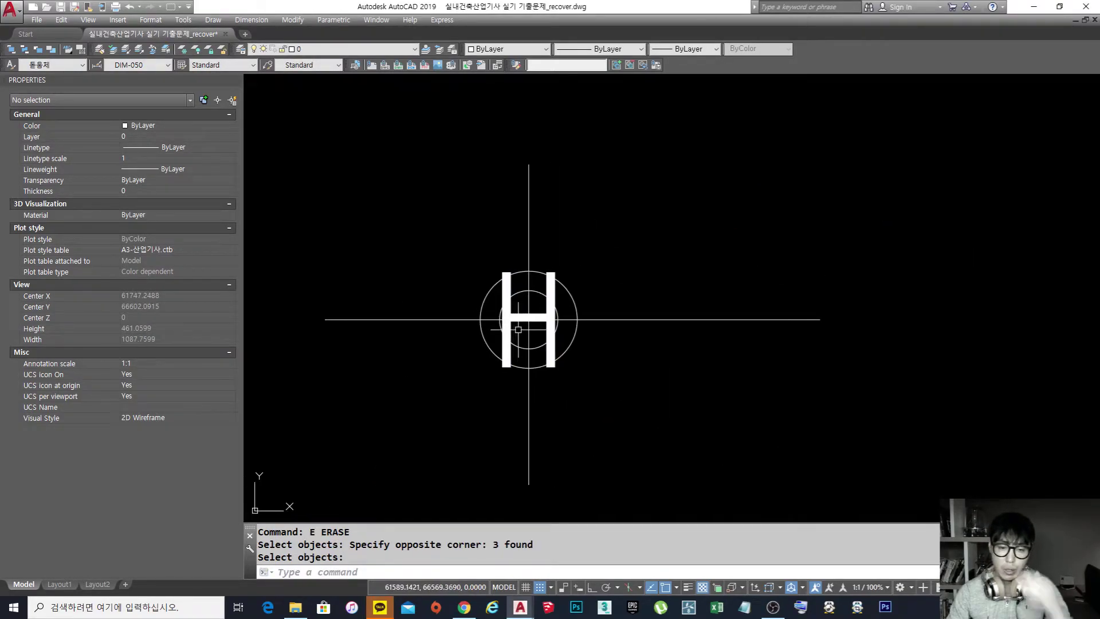
{"action": "key", "text": "Return"}
{"action": "left_click", "coordinate": [554, 289]}
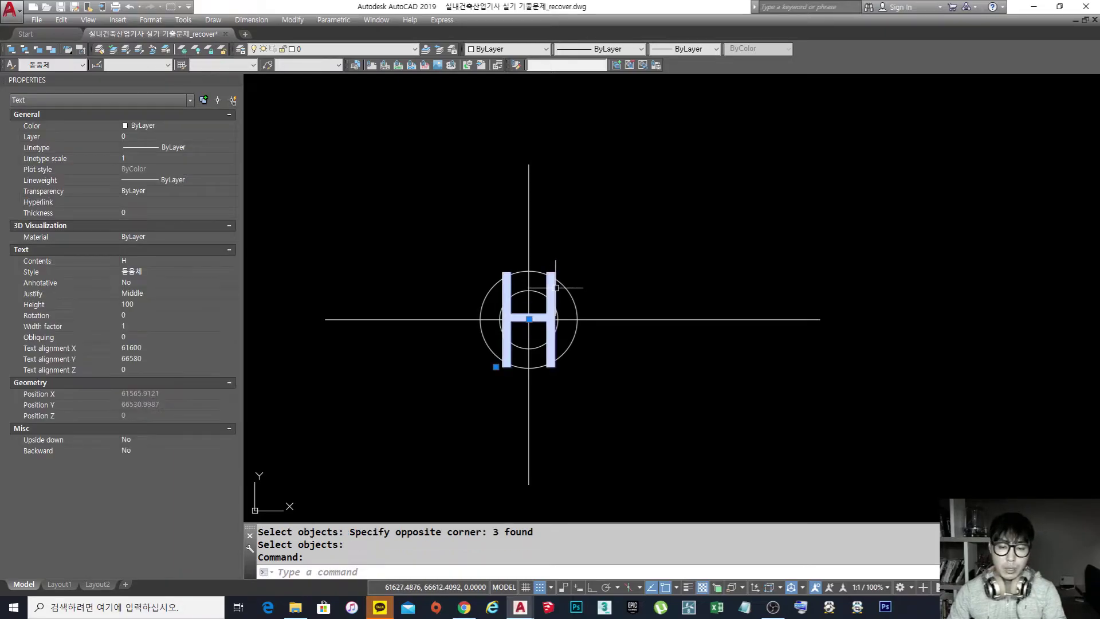
{"action": "left_click", "coordinate": [538, 291]}
{"action": "left_click", "coordinate": [543, 273]}
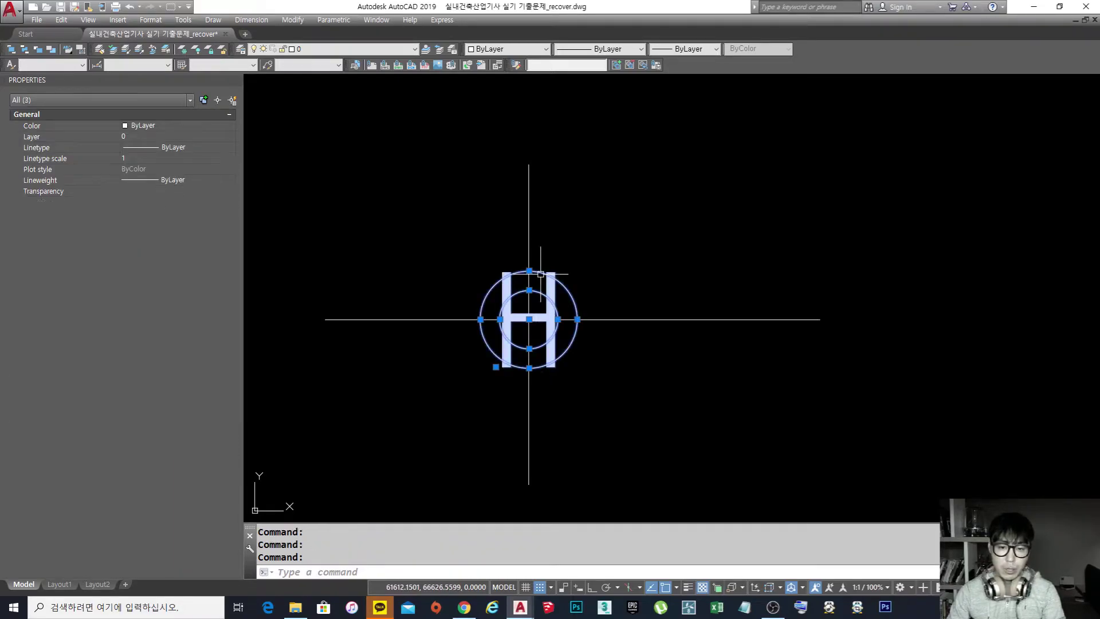
{"action": "key", "text": "Escape"}
{"action": "scroll", "coordinate": [560, 277], "scroll_direction": "down", "scroll_amount": 6}
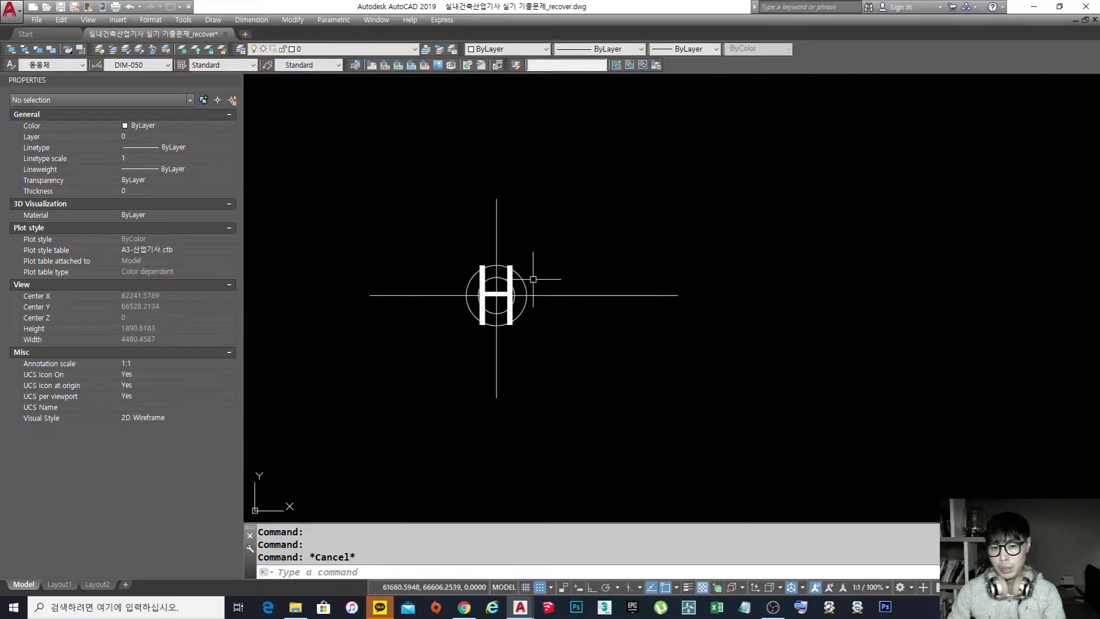
{"action": "left_click", "coordinate": [513, 286]}
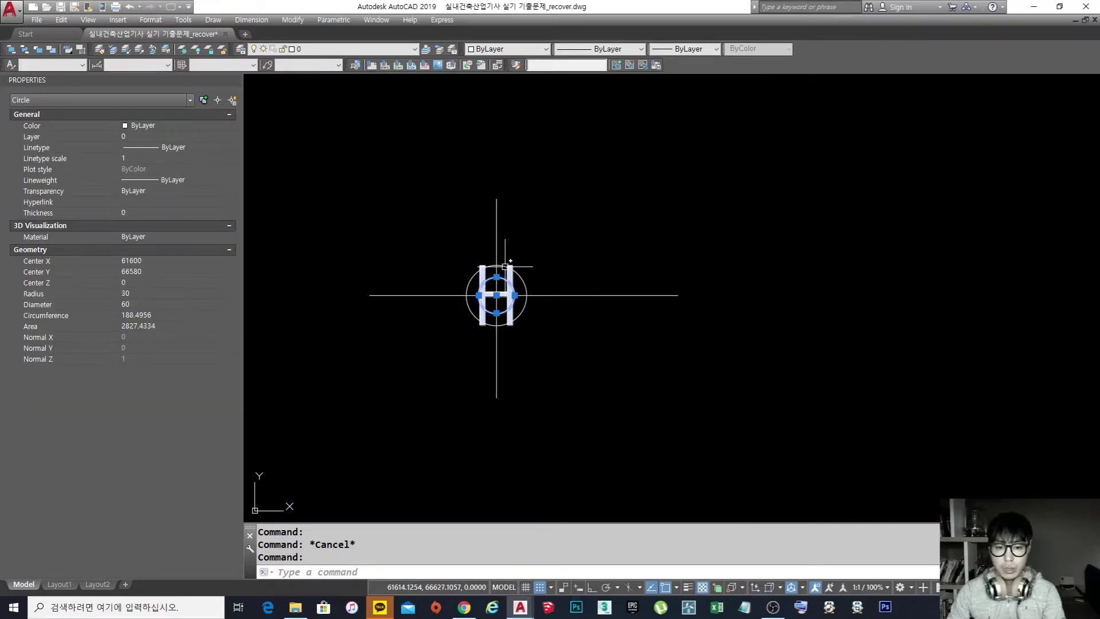
{"action": "left_click", "coordinate": [505, 269]}
{"action": "key", "text": "Escape"}
Step: Erase the inner circle of the downlight symbol
{"action": "scroll", "coordinate": [496, 299], "scroll_direction": "up", "scroll_amount": 2}
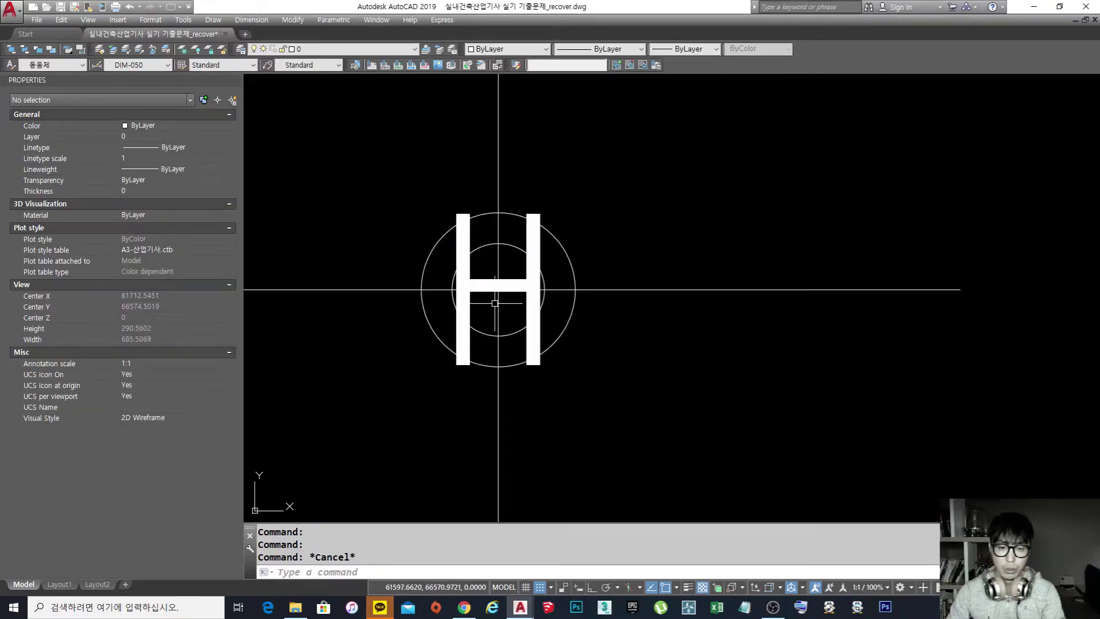
{"action": "scroll", "coordinate": [516, 301], "scroll_direction": "down", "scroll_amount": 2}
{"action": "middle_click_drag", "start_coordinate": [549, 314], "coordinate": [602, 337]}
{"action": "scroll", "coordinate": [568, 313], "scroll_direction": "up", "scroll_amount": 2}
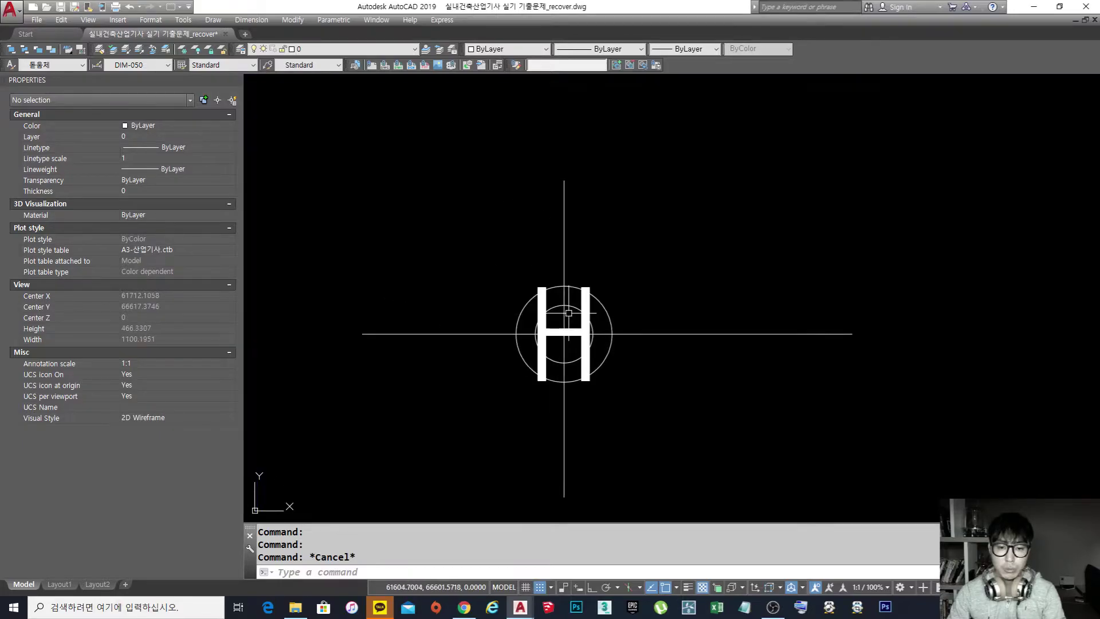
{"action": "type", "text": "e"}
{"action": "key", "text": "Return"}
{"action": "left_click", "coordinate": [569, 310]}
{"action": "key", "text": "Return"}
{"action": "key", "text": "Escape"}
{"action": "key", "text": "Escape"}
Step: Offset the downlight symbol's circle outward by 20
{"action": "type", "text": "o"}
{"action": "key", "text": "Return"}
{"action": "type", "text": "20"}
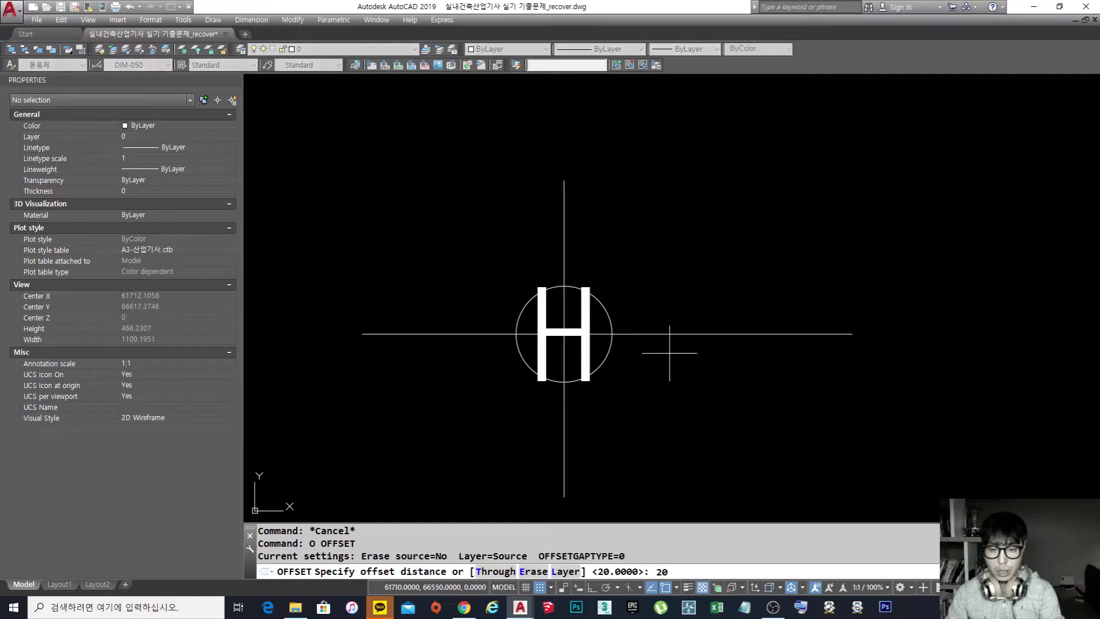
{"action": "key", "text": "Return"}
{"action": "left_click", "coordinate": [611, 314]}
{"action": "left_click", "coordinate": [642, 304]}
{"action": "key", "text": "Escape"}
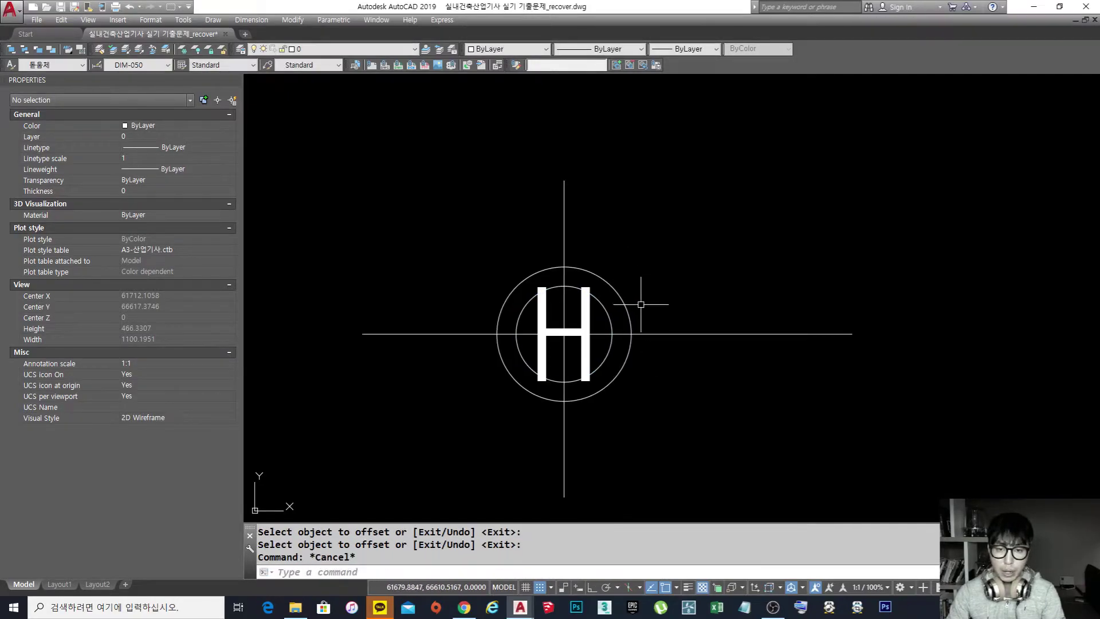
Step: Draw a circle of radius 90 beside the H downlight symbol
{"action": "scroll", "coordinate": [650, 306], "scroll_direction": "down", "scroll_amount": 4}
{"action": "scroll", "coordinate": [648, 307], "scroll_direction": "down", "scroll_amount": 2}
{"action": "mouse_move", "coordinate": [647, 320]}
{"action": "middle_mouse_down"}
{"action": "mouse_move", "coordinate": [594, 328]}
{"action": "mouse_move", "coordinate": [627, 338]}
{"action": "mouse_move", "coordinate": [563, 319]}
{"action": "middle_mouse_up"}
{"action": "scroll", "coordinate": [591, 322], "scroll_direction": "up", "scroll_amount": 2}
{"action": "scroll", "coordinate": [616, 331], "scroll_direction": "down", "scroll_amount": 3}
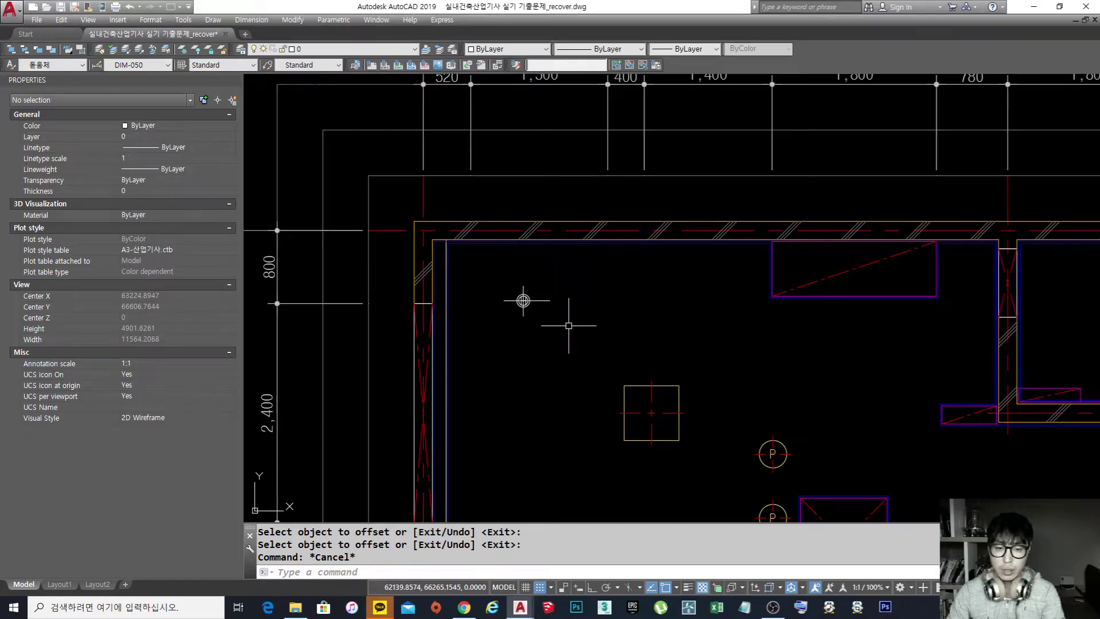
{"action": "scroll", "coordinate": [543, 309], "scroll_direction": "up", "scroll_amount": 4}
{"action": "type", "text": "c"}
{"action": "key", "text": "Return"}
{"action": "left_click", "coordinate": [664, 293]}
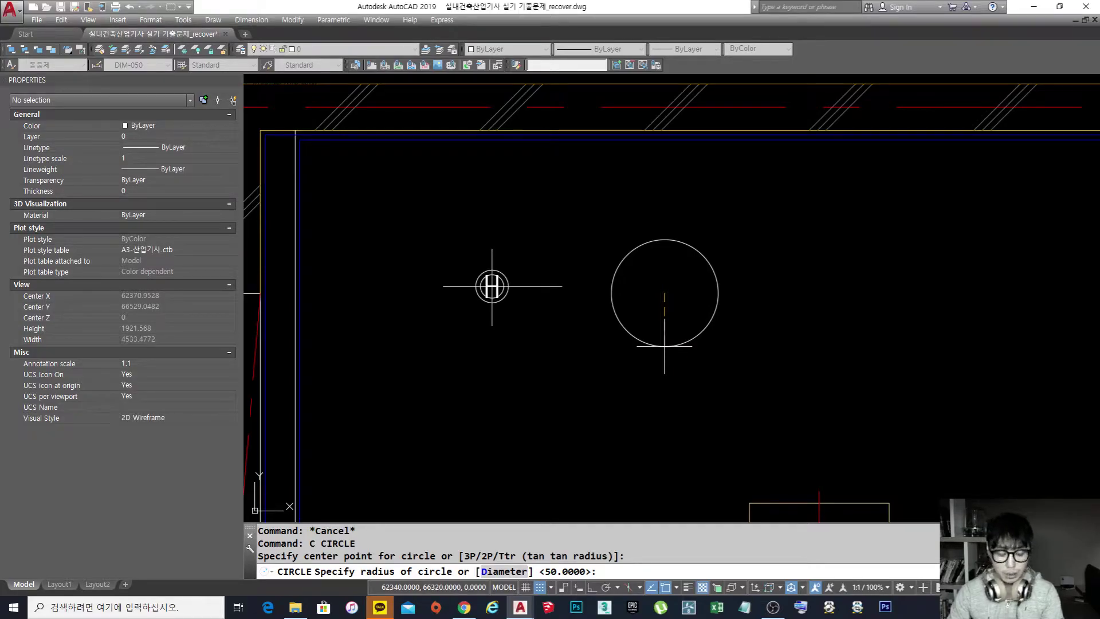
{"action": "type", "text": "9"}
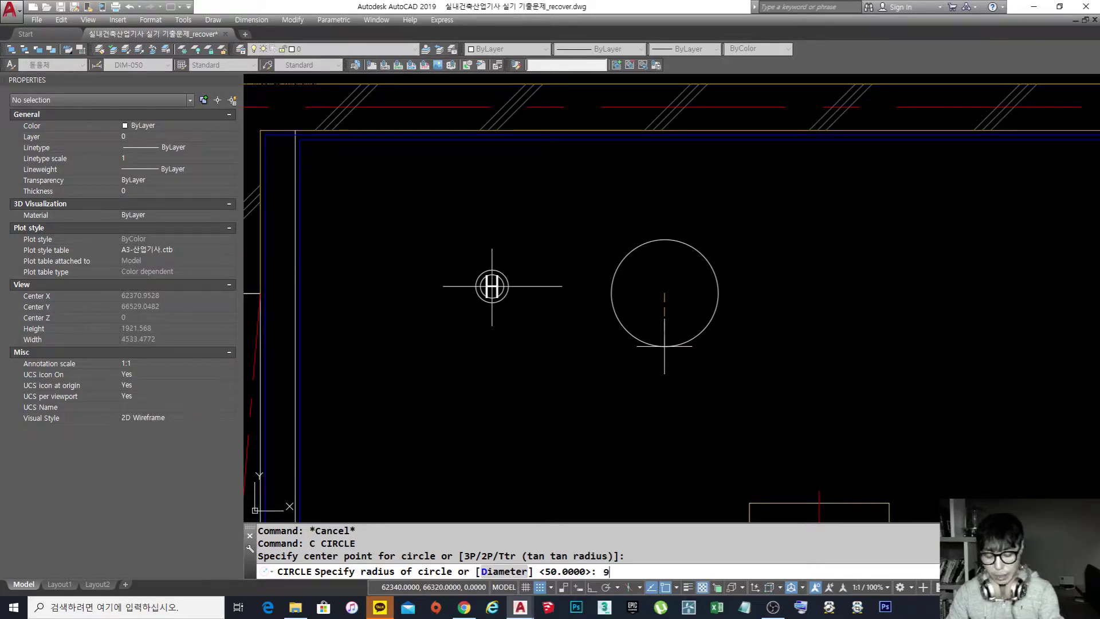
{"action": "type", "text": "0"}
{"action": "key", "text": "Return"}
{"action": "key", "text": "Escape"}
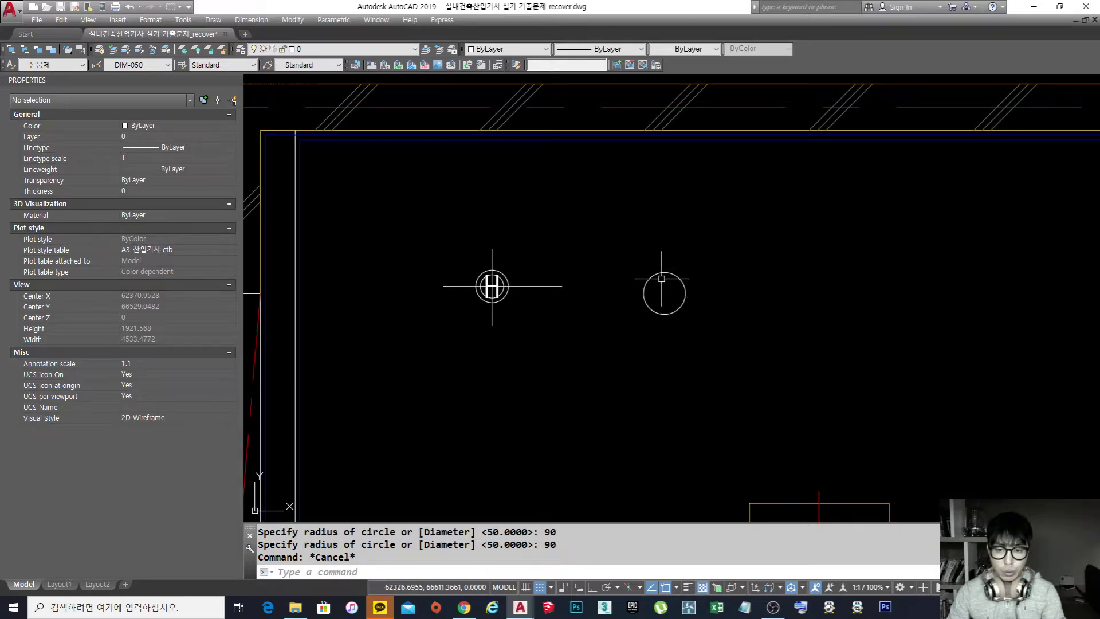
Step: Offset the radius 90 circle outward by 20 for a size comparison with the downlight
{"action": "type", "text": "O"}
{"action": "key", "text": "Return"}
{"action": "type", "text": "30"}
{"action": "key", "text": "Return"}
{"action": "left_click", "coordinate": [681, 278]}
{"action": "left_click", "coordinate": [699, 264]}
{"action": "key", "text": "Escape"}
{"action": "scroll", "coordinate": [688, 272], "scroll_direction": "up", "scroll_amount": 2}
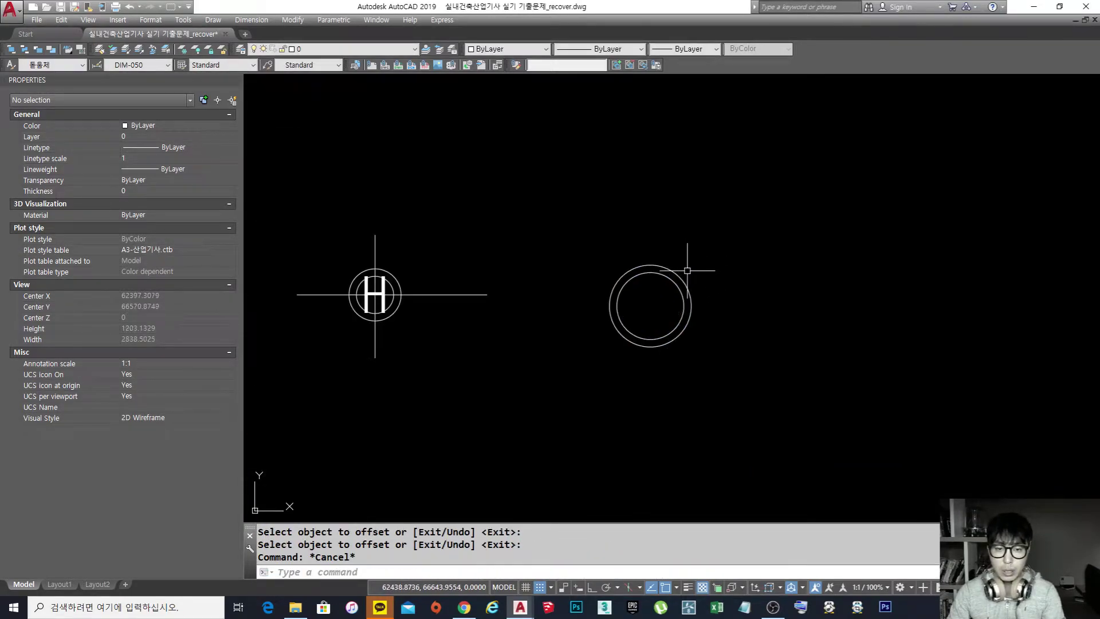
{"action": "left_click", "coordinate": [678, 359]}
{"action": "left_click", "coordinate": [590, 221]}
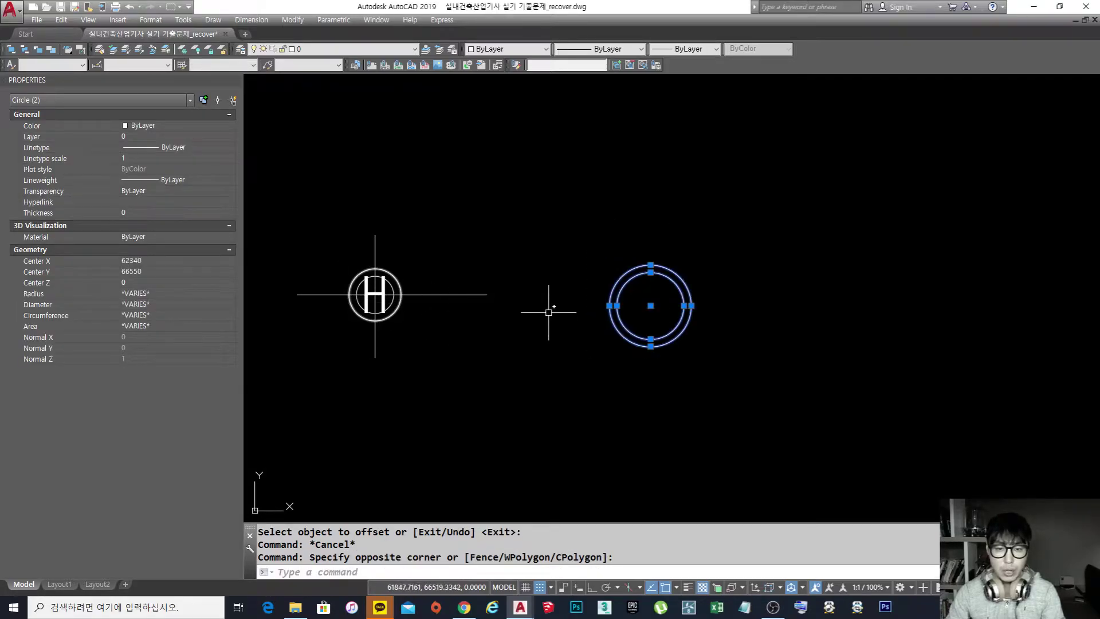
{"action": "key", "text": "Escape"}
{"action": "key", "text": "Escape"}
{"action": "key", "text": "Escape"}
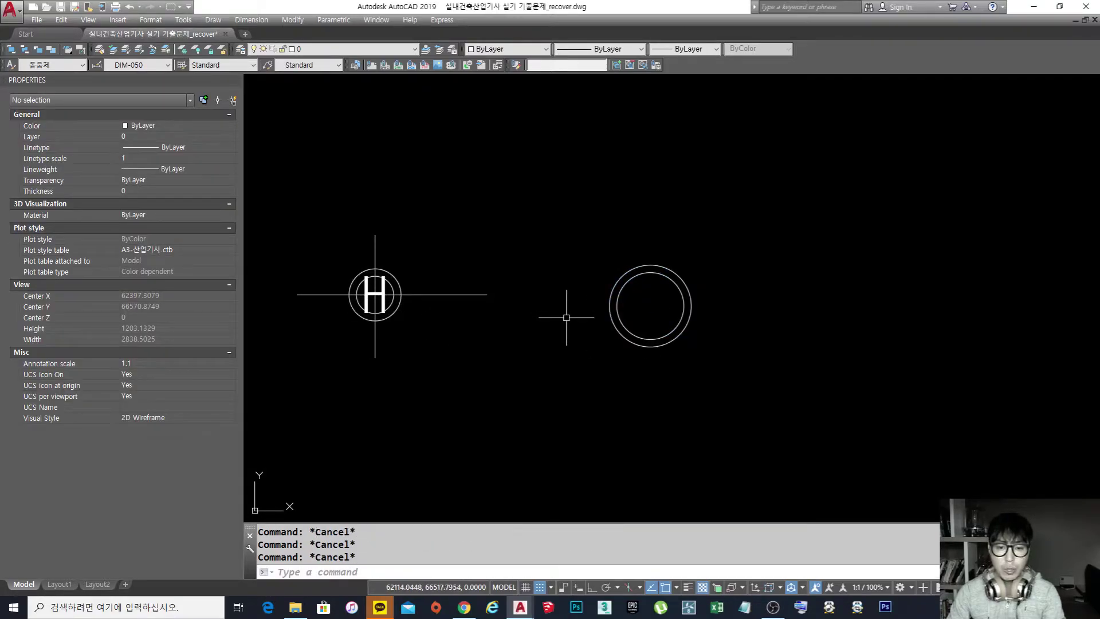
{"action": "left_click", "coordinate": [746, 336]}
{"action": "left_click", "coordinate": [589, 216]}
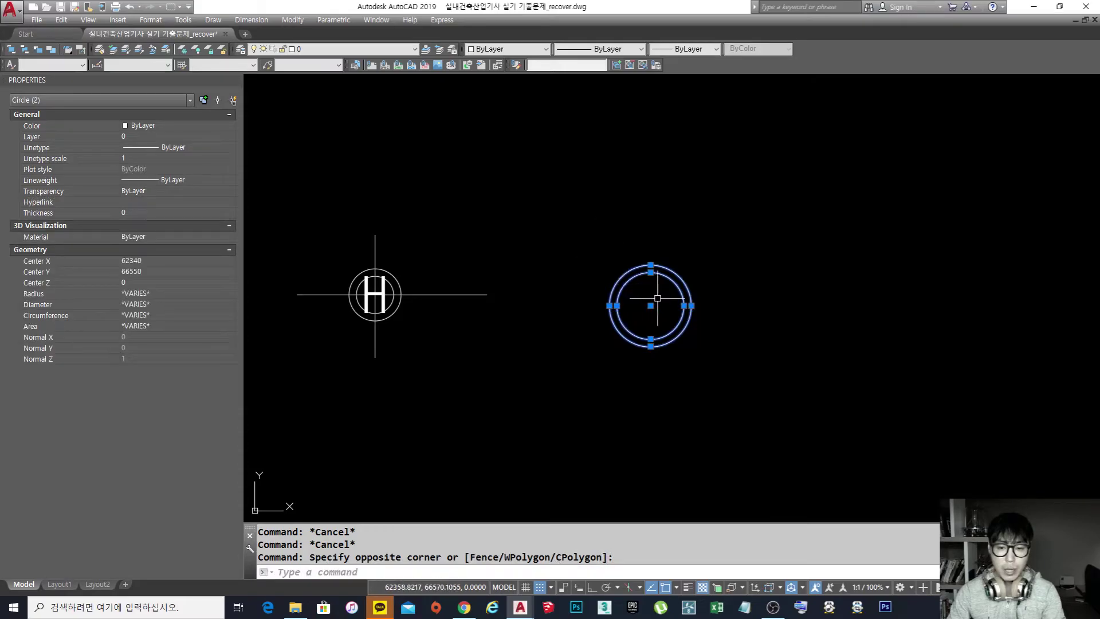
{"action": "key", "text": "Escape"}
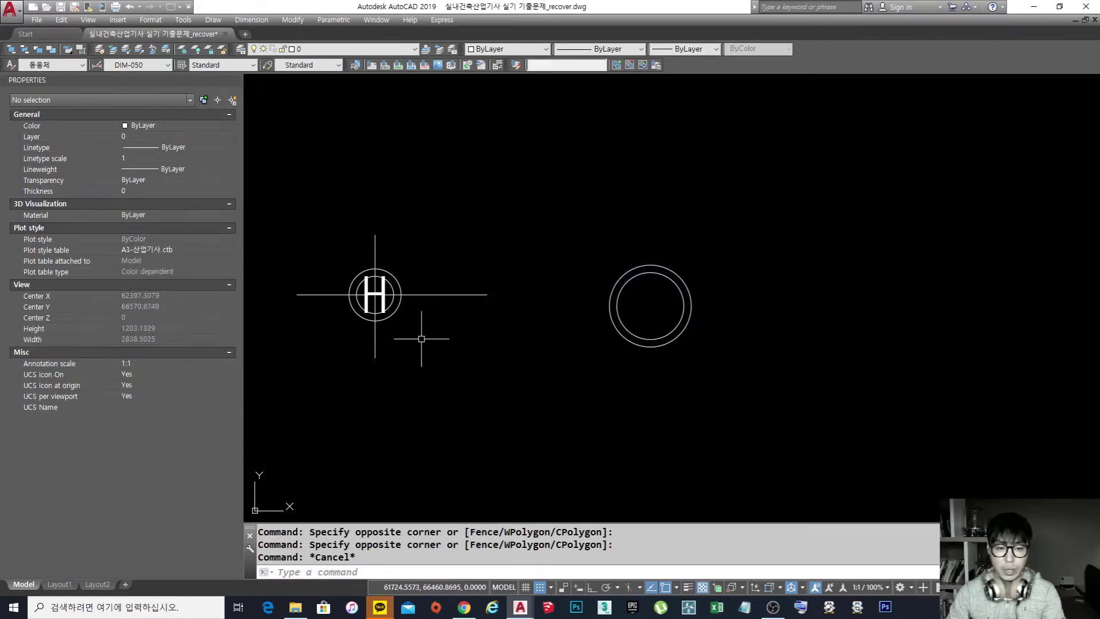
Step: Erase the two trial circles beside the H downlight symbol
{"action": "type", "text": "e"}
{"action": "key", "text": "Return"}
{"action": "left_click", "coordinate": [727, 356]}
{"action": "left_click", "coordinate": [613, 231]}
{"action": "key", "text": "Return"}
{"action": "scroll", "coordinate": [518, 263], "scroll_direction": "down", "scroll_amount": 3}
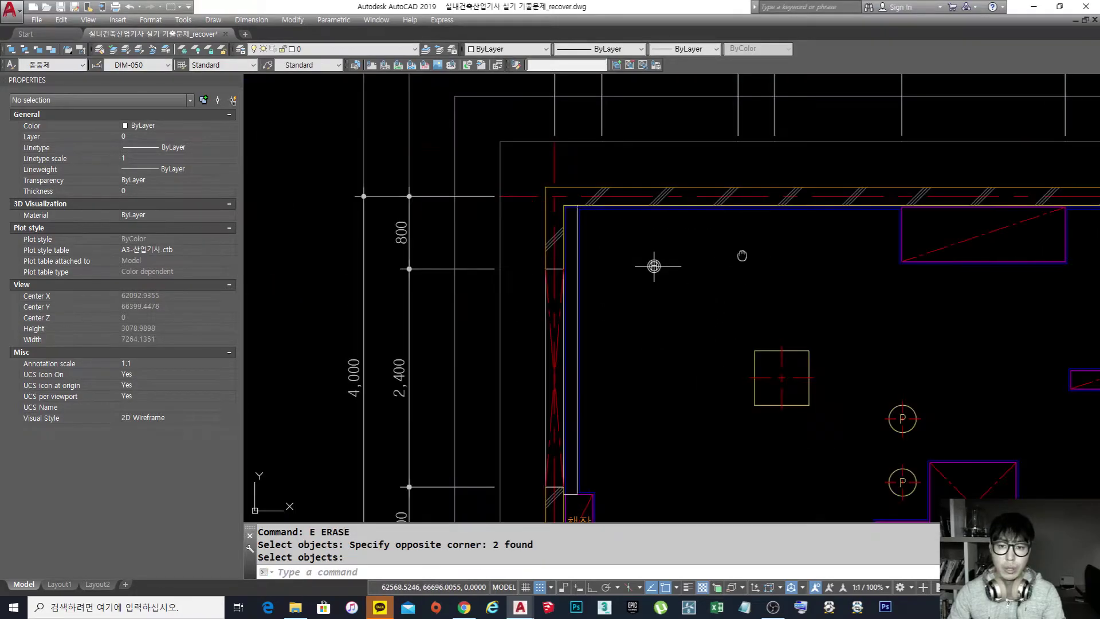
{"action": "scroll", "coordinate": [592, 284], "scroll_direction": "up", "scroll_amount": 5}
{"action": "middle_click_drag", "start_coordinate": [677, 364], "coordinate": [651, 334]}
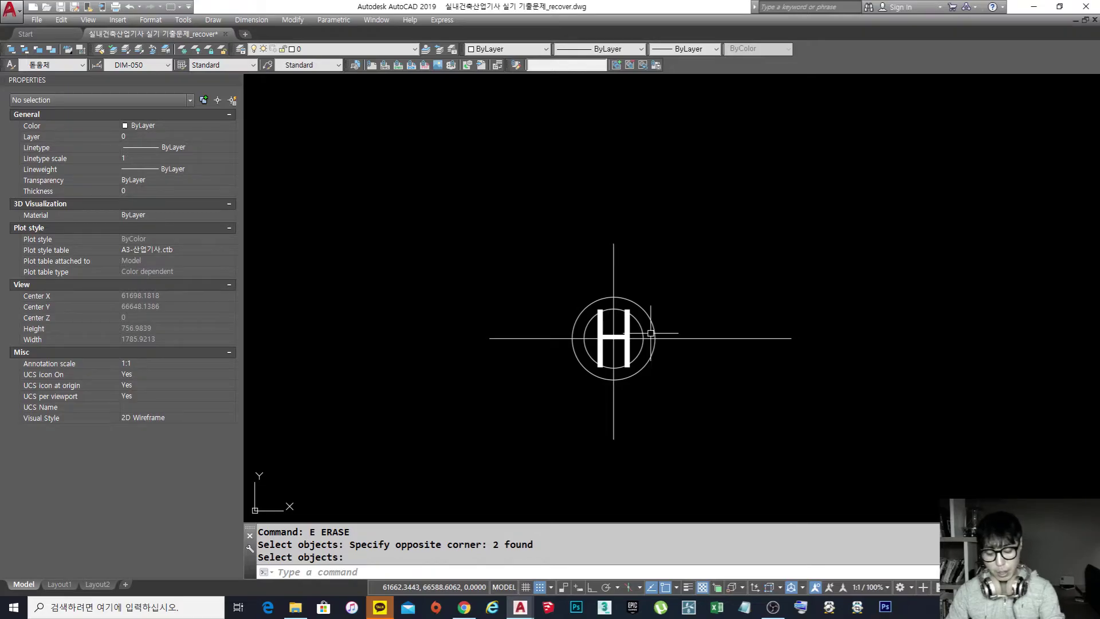
{"action": "key", "text": "Return"}
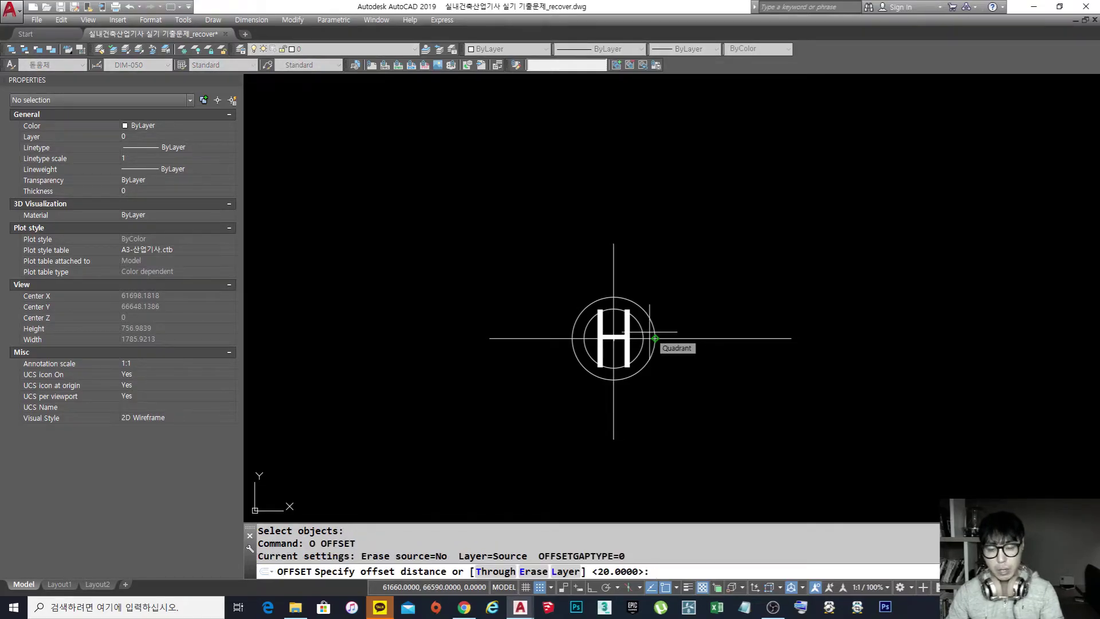
{"action": "key", "text": "Escape"}
{"action": "key", "text": "Escape"}
{"action": "key", "text": "Escape"}
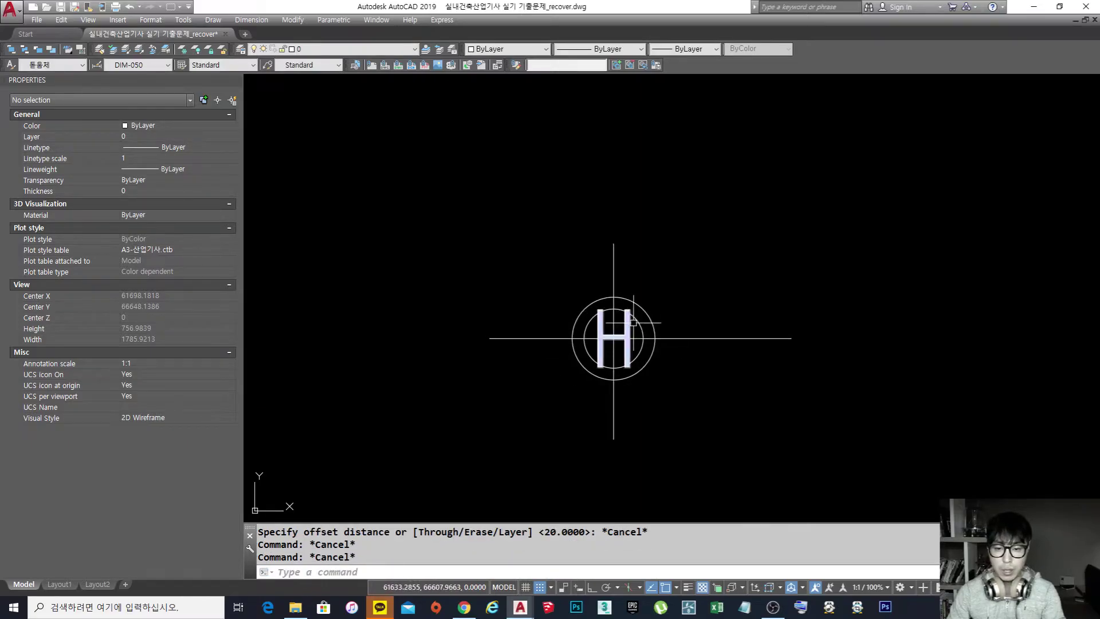
{"action": "key", "text": "Escape"}
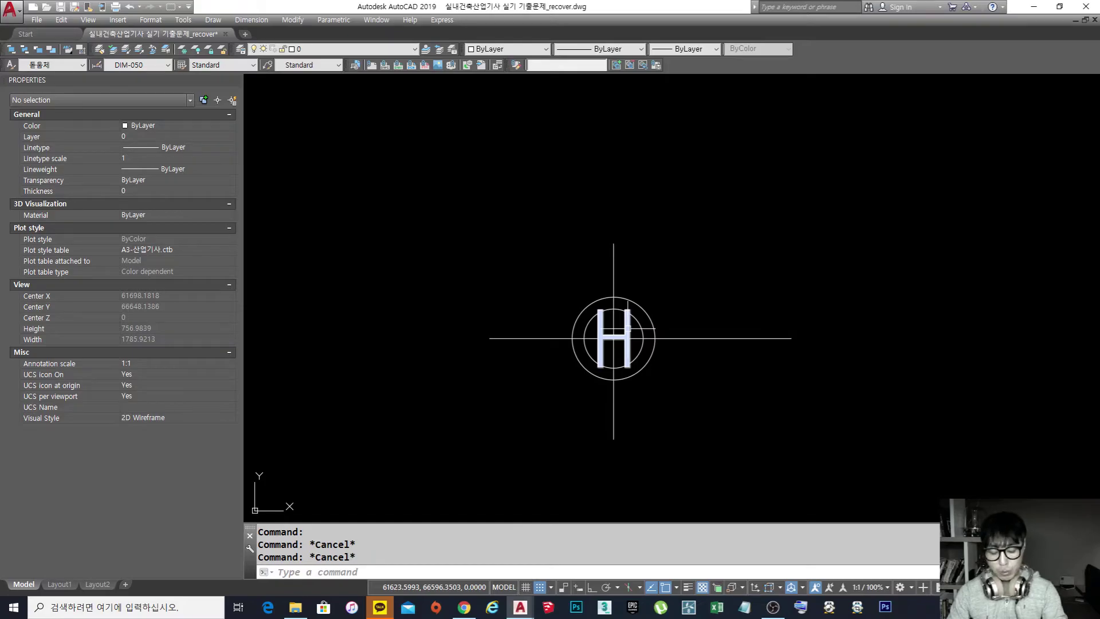
Step: Offset the downlight's outer circle outward by 50 as a boundary for the cross lines
{"action": "type", "text": "o"}
{"action": "key", "text": "Return"}
{"action": "type", "text": "50"}
{"action": "key", "text": "Return"}
{"action": "left_click", "coordinate": [643, 309]}
{"action": "left_click", "coordinate": [670, 280]}
Step: Trim all four ends of the downlight's cross lines where they extend beyond the outermost circle
{"action": "type", "text": "tr"}
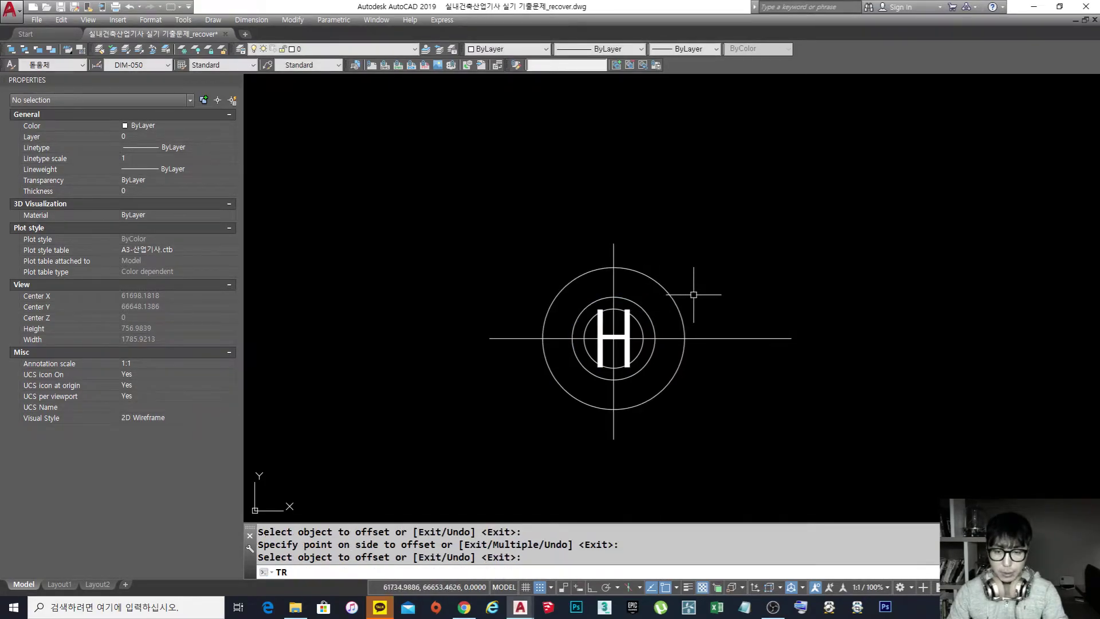
{"action": "key", "text": "Return"}
{"action": "left_click", "coordinate": [691, 295]}
{"action": "left_click", "coordinate": [642, 268]}
{"action": "key", "text": "Return"}
{"action": "left_click", "coordinate": [628, 256]}
{"action": "left_click", "coordinate": [595, 238]}
{"action": "left_click", "coordinate": [833, 393]}
{"action": "left_click", "coordinate": [750, 324]}
{"action": "left_click", "coordinate": [663, 442]}
{"action": "left_click", "coordinate": [596, 413]}
{"action": "left_click", "coordinate": [494, 360]}
{"action": "left_click", "coordinate": [471, 298]}
{"action": "key", "text": "Return"}
Step: Erase the outermost helper circle around the downlight symbol
{"action": "type", "text": "e"}
{"action": "key", "text": "Return"}
{"action": "left_click", "coordinate": [705, 400]}
{"action": "left_click", "coordinate": [663, 376]}
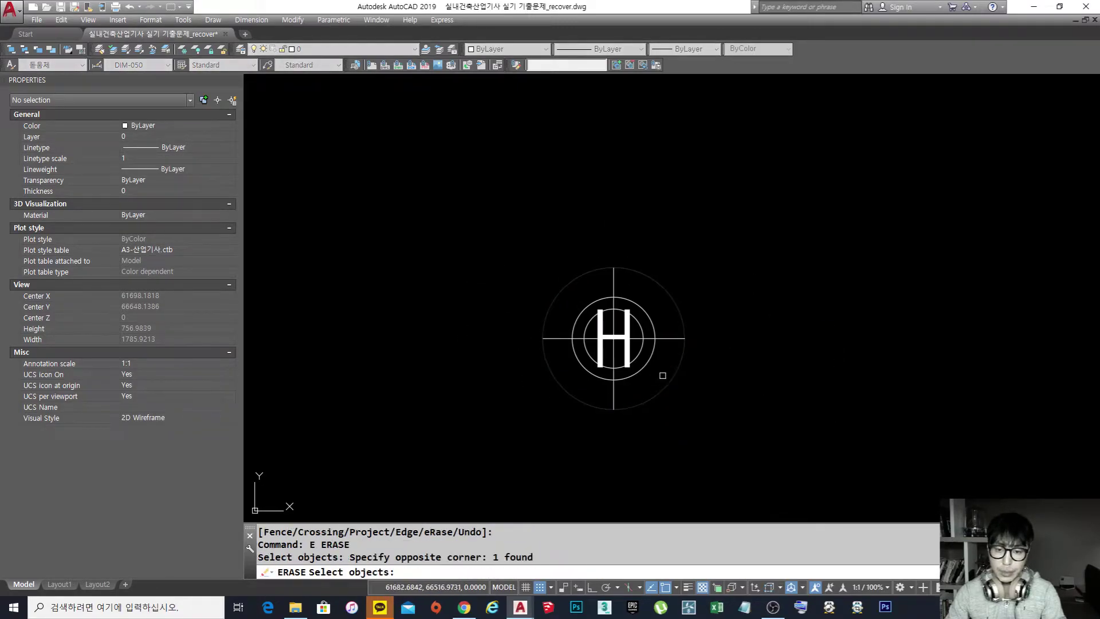
{"action": "key", "text": "Return"}
{"action": "scroll", "coordinate": [680, 376], "scroll_direction": "down", "scroll_amount": 4}
{"action": "middle_click_drag", "start_coordinate": [729, 385], "coordinate": [652, 344]}
{"action": "scroll", "coordinate": [590, 333], "scroll_direction": "up", "scroll_amount": 3}
{"action": "scroll", "coordinate": [586, 331], "scroll_direction": "up", "scroll_amount": 2}
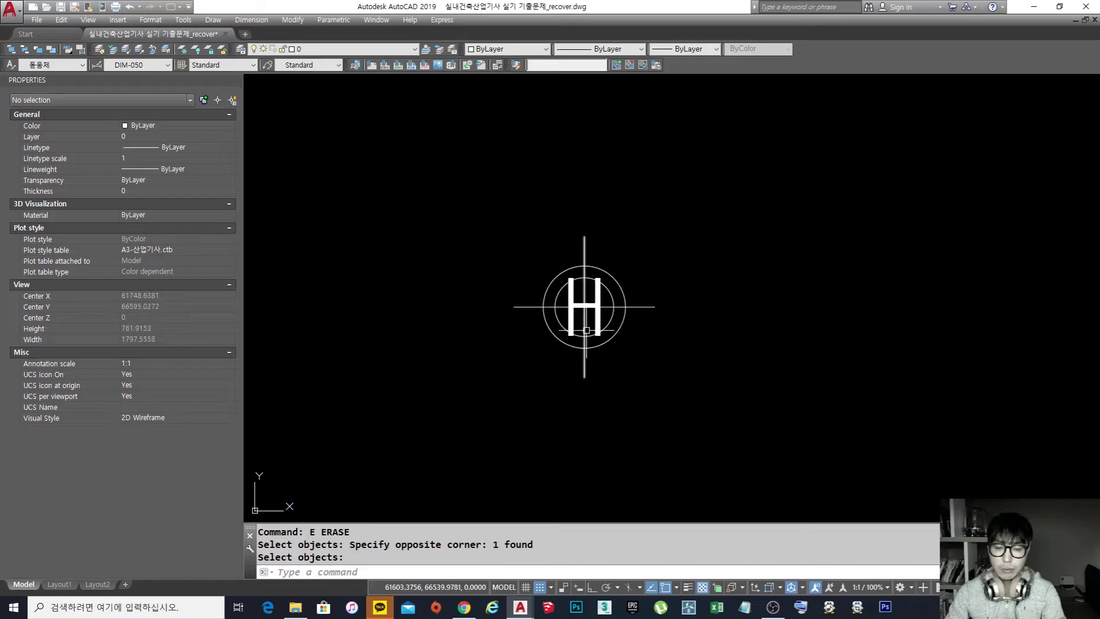
{"action": "type", "text": "m"}
{"action": "key", "text": "Return"}
{"action": "left_click", "coordinate": [597, 315]}
{"action": "key", "text": "Escape"}
{"action": "key", "text": "Escape"}
{"action": "key", "text": "Escape"}
{"action": "scroll", "coordinate": [597, 248], "scroll_direction": "down", "scroll_amount": 3}
{"action": "middle_click_drag", "start_coordinate": [596, 248], "coordinate": [555, 266]}
{"action": "scroll", "coordinate": [550, 270], "scroll_direction": "up", "scroll_amount": 3}
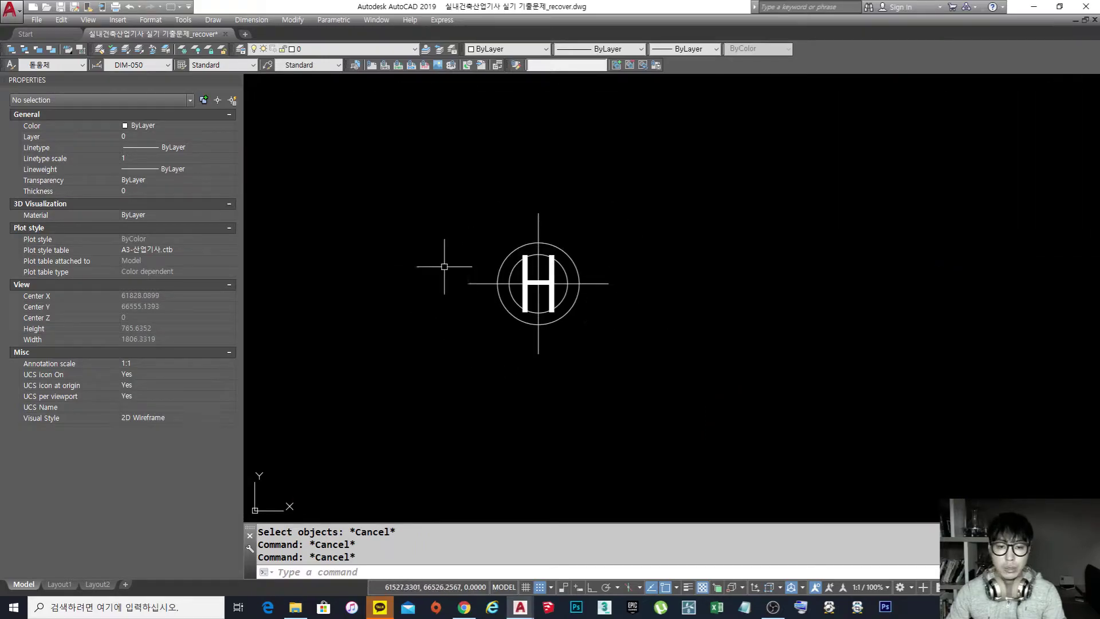
{"action": "key", "text": "Escape"}
{"action": "left_click", "coordinate": [432, 180]}
{"action": "left_click", "coordinate": [680, 407]}
{"action": "key", "text": "Escape"}
{"action": "left_click", "coordinate": [634, 397]}
{"action": "key", "text": "Escape"}
{"action": "key", "text": "Escape"}
{"action": "scroll", "coordinate": [649, 219], "scroll_direction": "down", "scroll_amount": 4}
{"action": "scroll", "coordinate": [644, 322], "scroll_direction": "down", "scroll_amount": 2}
{"action": "scroll", "coordinate": [609, 312], "scroll_direction": "up", "scroll_amount": 6}
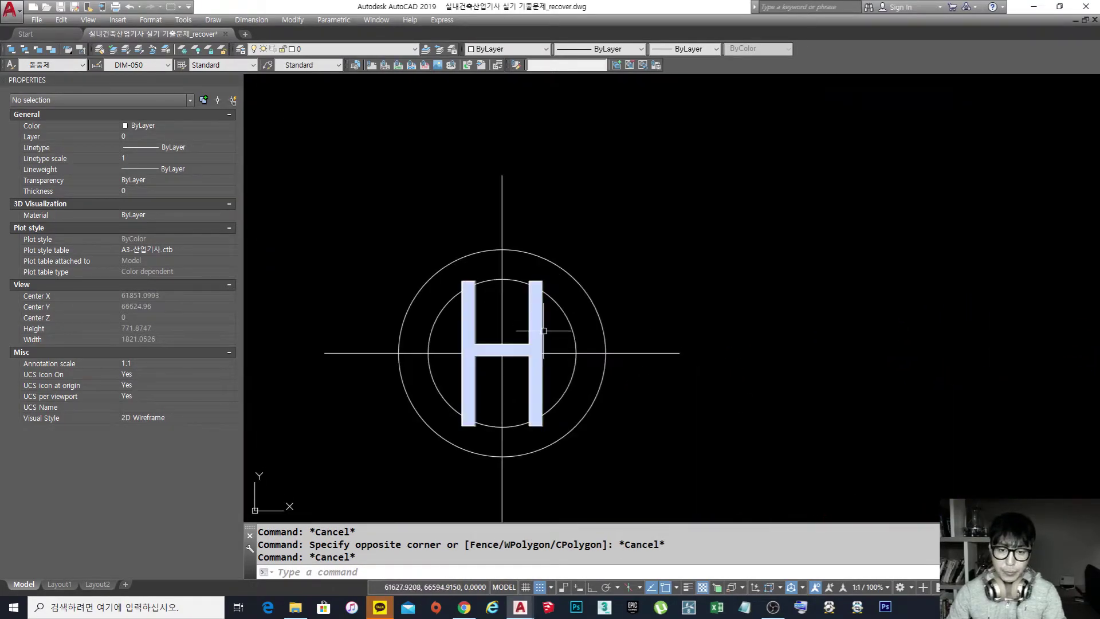
Step: Change the downlight's two cross lines to colour Red and linetype CENTER
{"action": "left_click", "coordinate": [513, 383]}
{"action": "left_click", "coordinate": [497, 380]}
{"action": "left_click", "coordinate": [697, 384]}
{"action": "left_click", "coordinate": [640, 284]}
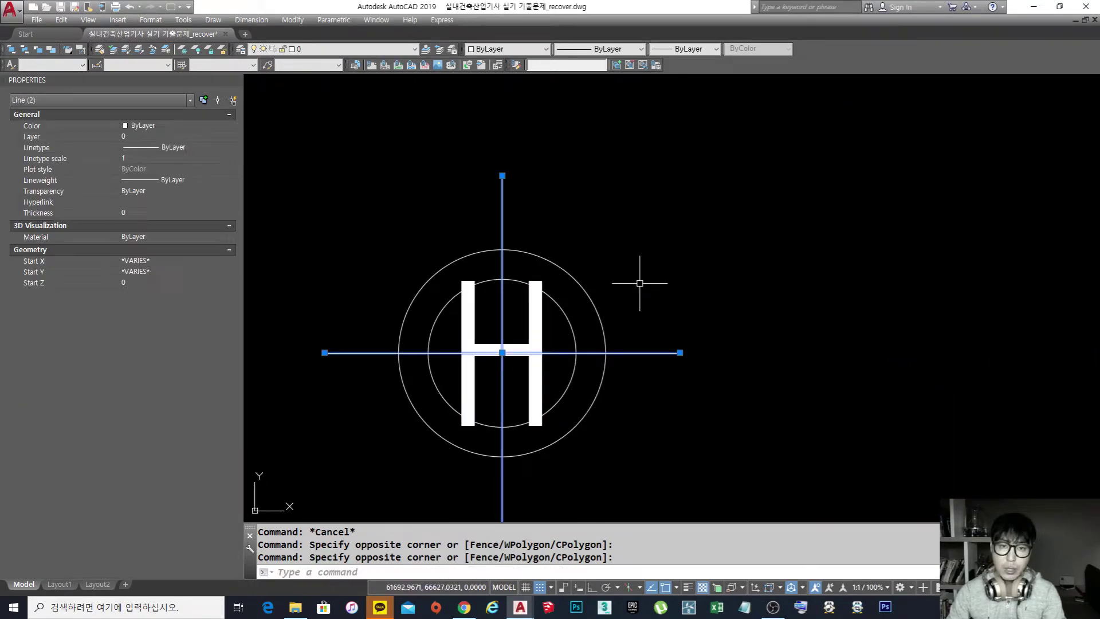
{"action": "left_click", "coordinate": [507, 51]}
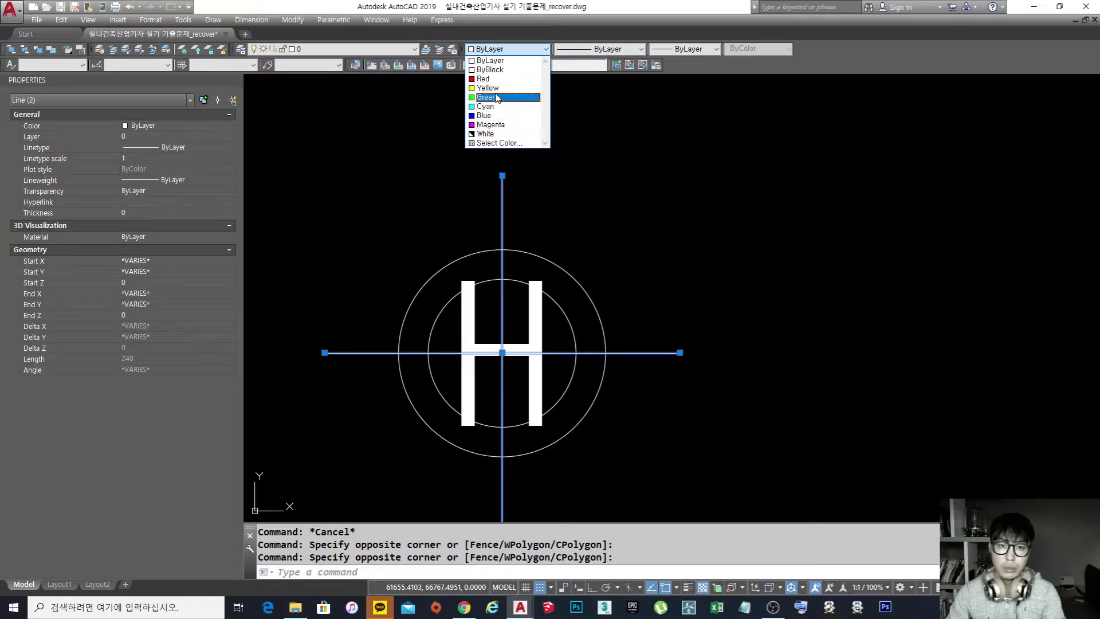
{"action": "left_click", "coordinate": [493, 77]}
{"action": "left_click", "coordinate": [596, 50]}
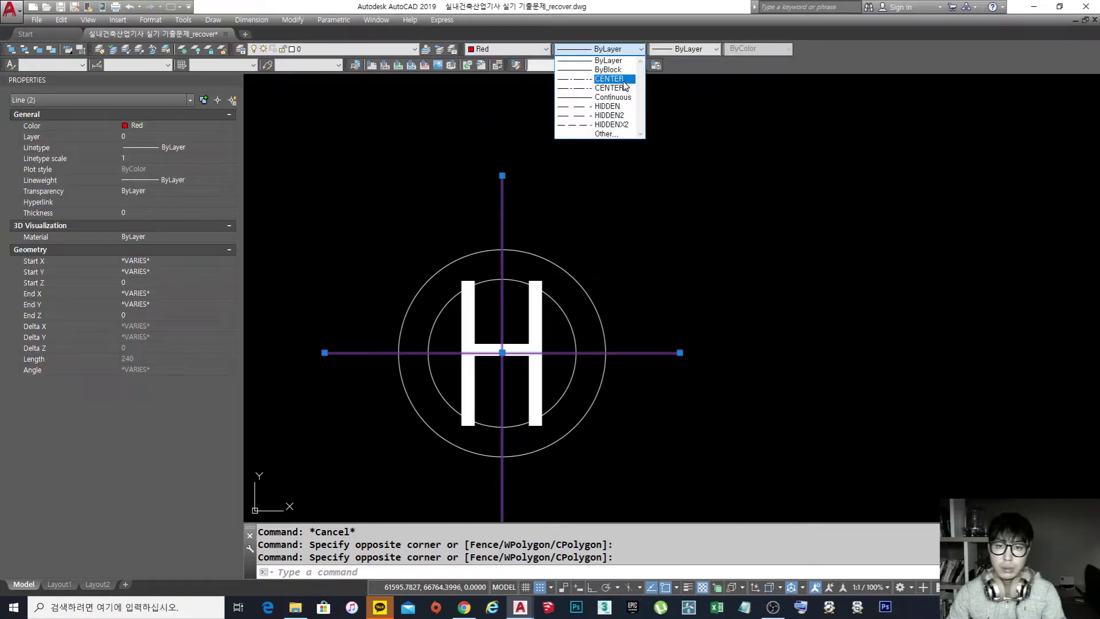
{"action": "left_click", "coordinate": [606, 76]}
Step: Try linetype scales of 0.3 and 0.2 on the downlight's cross lines
{"action": "left_click", "coordinate": [139, 158]}
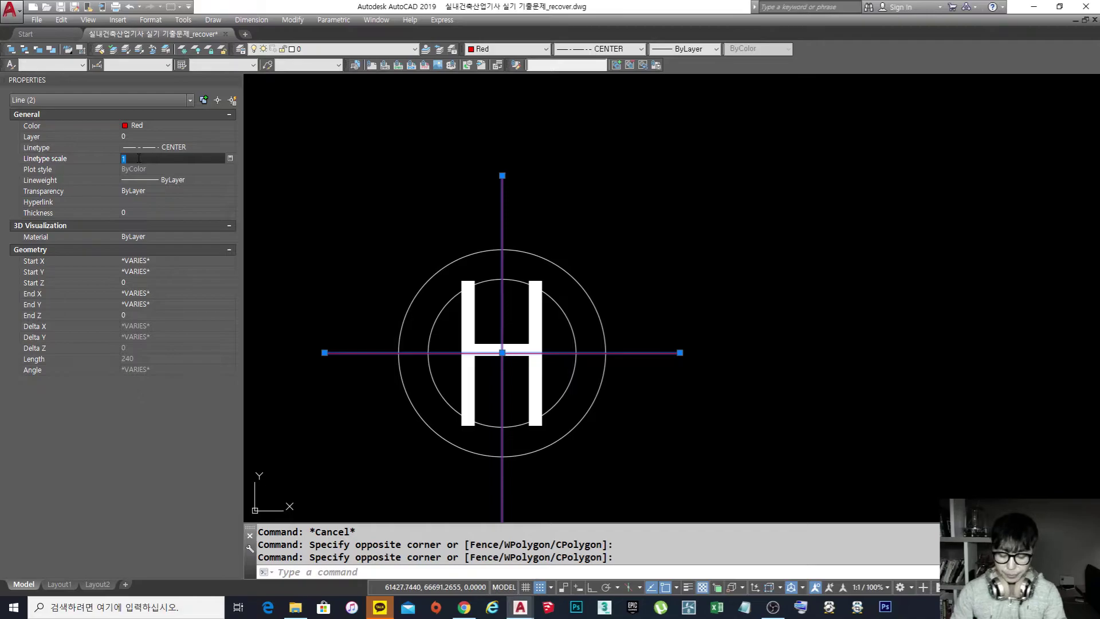
{"action": "type", "text": ".3"}
{"action": "key", "text": "Return"}
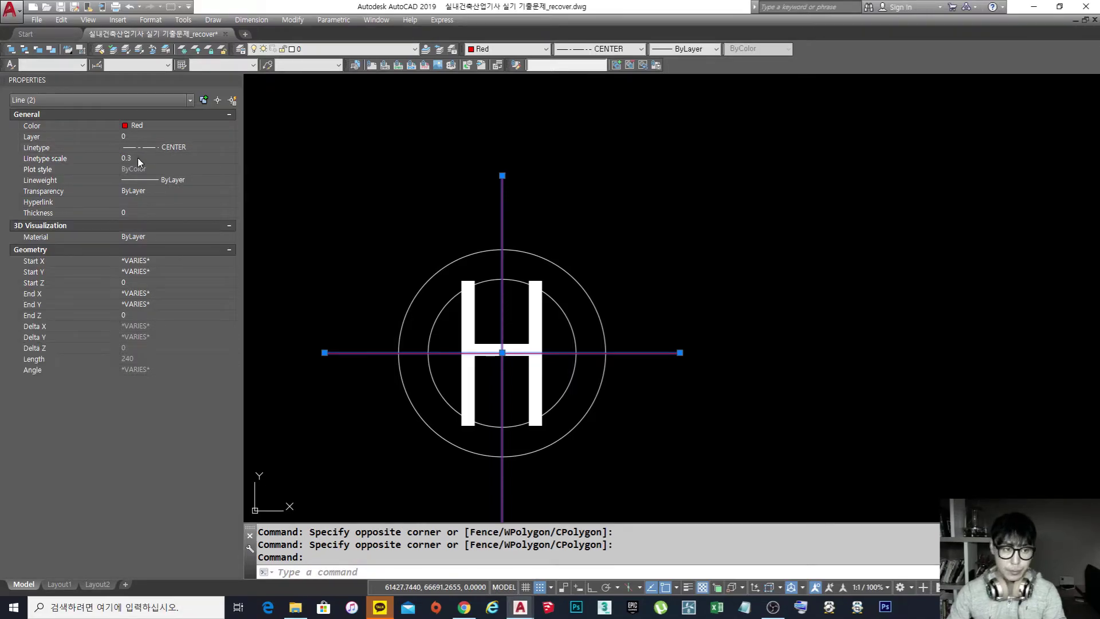
{"action": "type", "text": "2"}
{"action": "key", "text": "Return"}
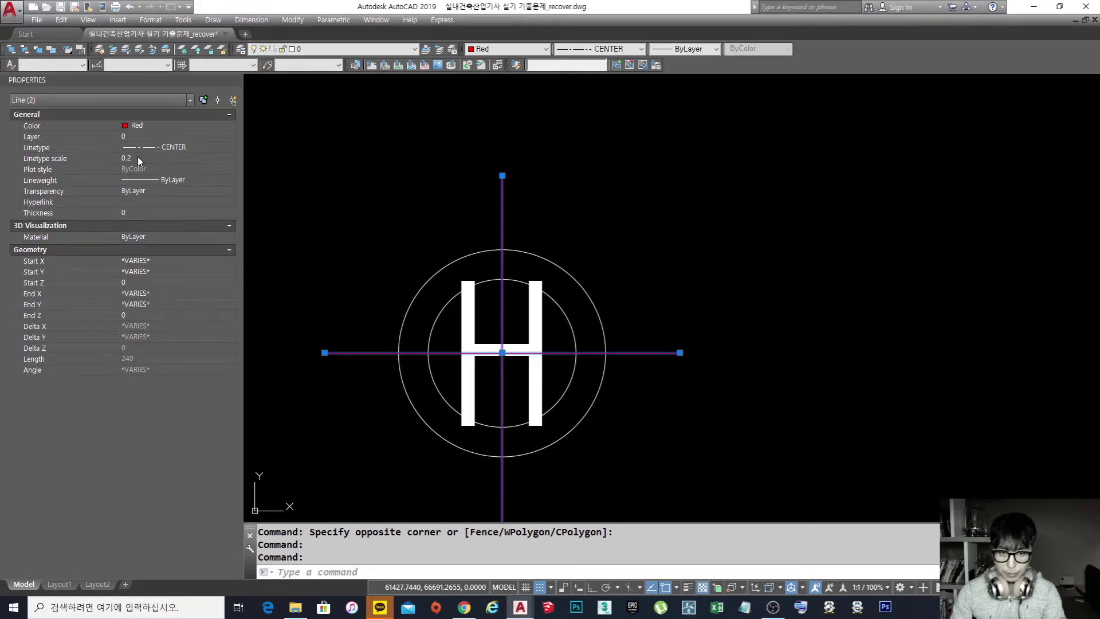
Step: Set the linetype scale of the downlight's cross lines to 0.1
{"action": "left_click", "coordinate": [139, 158]}
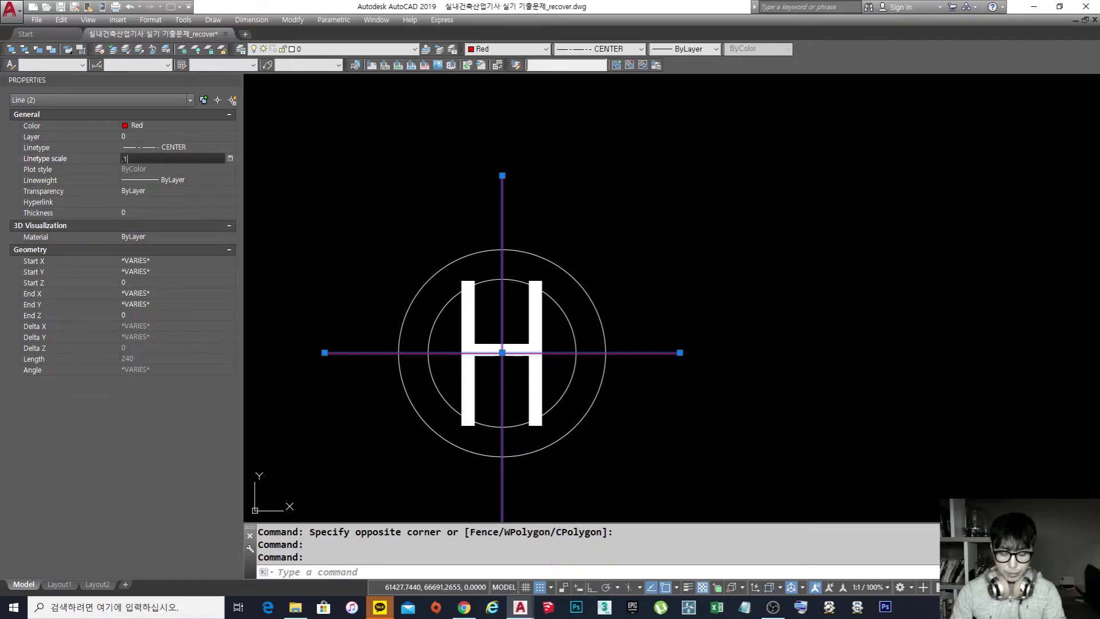
{"action": "type", "text": ".1"}
{"action": "key", "text": "Return"}
{"action": "key", "text": "Escape"}
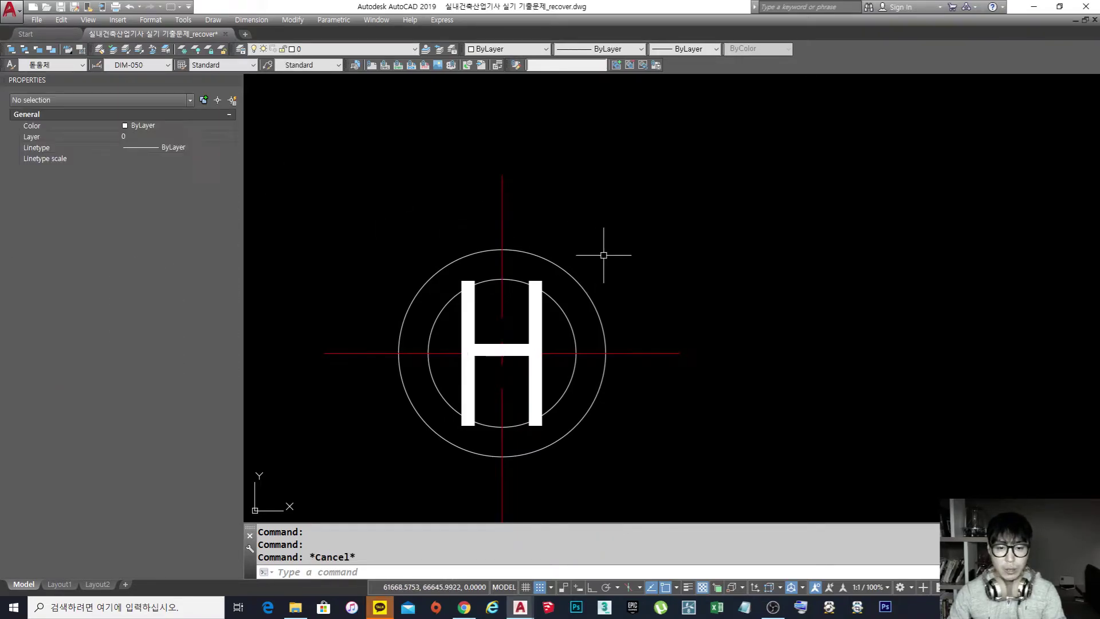
{"action": "scroll", "coordinate": [613, 254], "scroll_direction": "down", "scroll_amount": 2}
{"action": "key", "text": "Escape"}
{"action": "left_click", "coordinate": [673, 334]}
{"action": "left_click", "coordinate": [637, 287]}
{"action": "left_click", "coordinate": [609, 216]}
{"action": "left_click", "coordinate": [534, 191]}
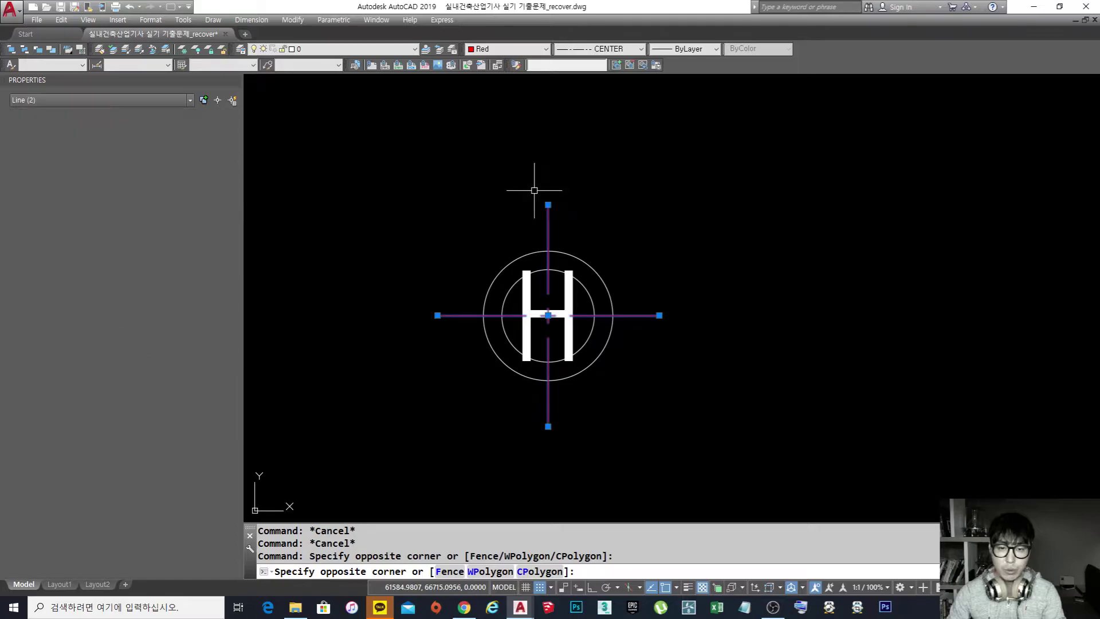
{"action": "key", "text": "Escape"}
Step: Cut the complete H downlight symbol and paste it back near the room's upper-left corner
{"action": "scroll", "coordinate": [645, 198], "scroll_direction": "down", "scroll_amount": 3}
{"action": "middle_click_drag", "start_coordinate": [652, 225], "coordinate": [638, 277]}
{"action": "scroll", "coordinate": [637, 277], "scroll_direction": "up", "scroll_amount": 2}
{"action": "left_click", "coordinate": [640, 338]}
{"action": "left_click", "coordinate": [533, 229]}
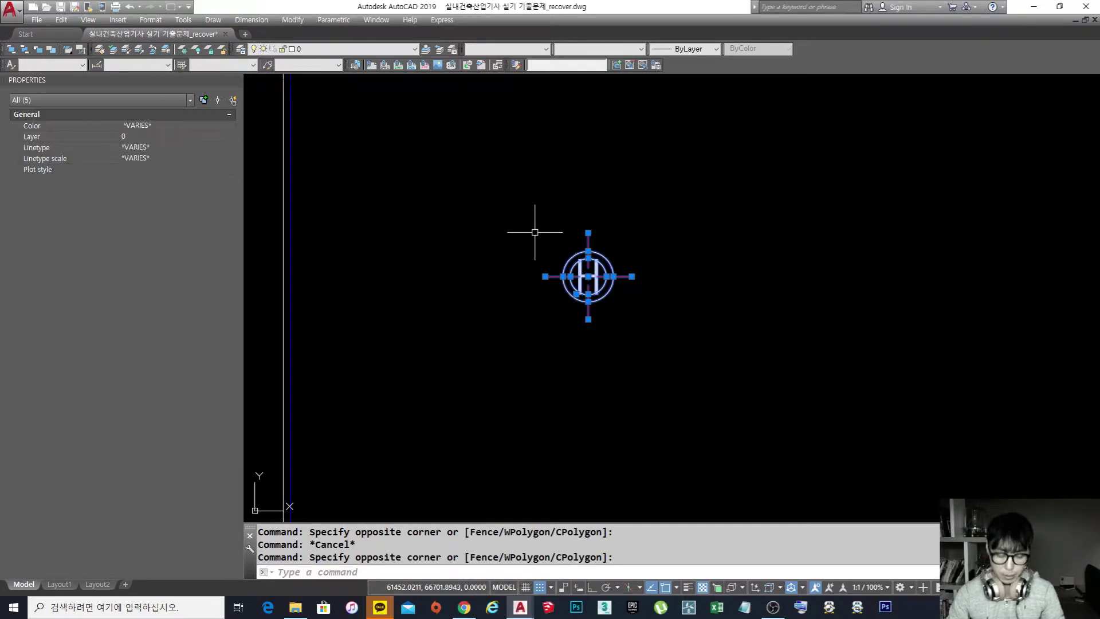
{"action": "key", "text": "ctrl+x"}
{"action": "key", "text": "ctrl+v"}
{"action": "scroll", "coordinate": [536, 275], "scroll_direction": "down", "scroll_amount": 3}
{"action": "scroll", "coordinate": [546, 288], "scroll_direction": "up", "scroll_amount": 2}
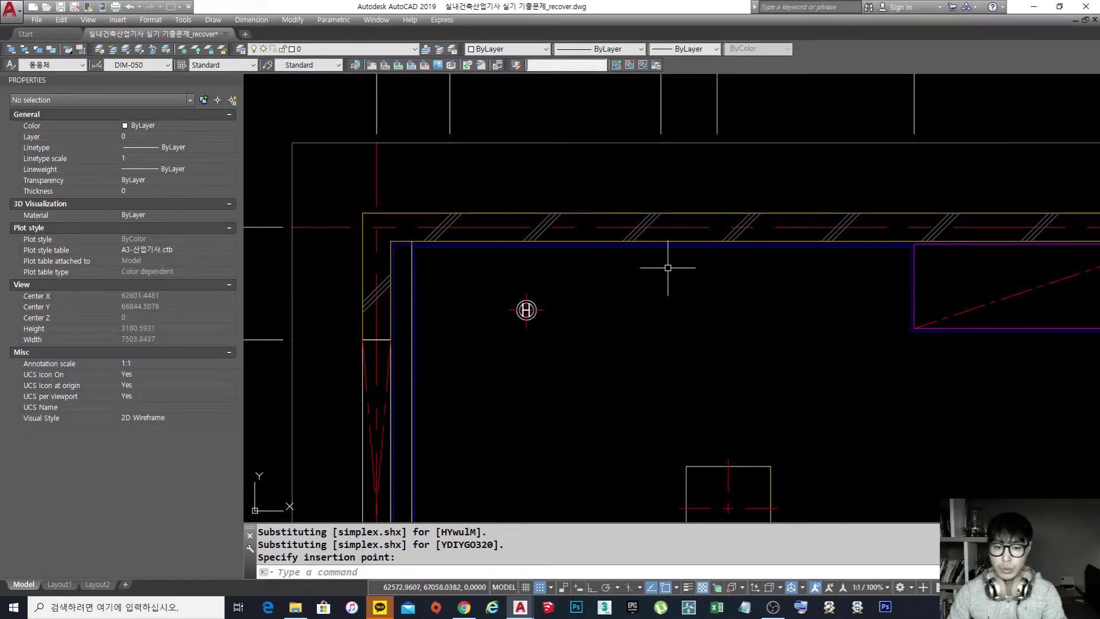
{"action": "key", "text": "Escape"}
{"action": "scroll", "coordinate": [742, 275], "scroll_direction": "up", "scroll_amount": 2}
{"action": "type", "text": "l"}
{"action": "key", "text": "Escape"}
{"action": "key", "text": "Escape"}
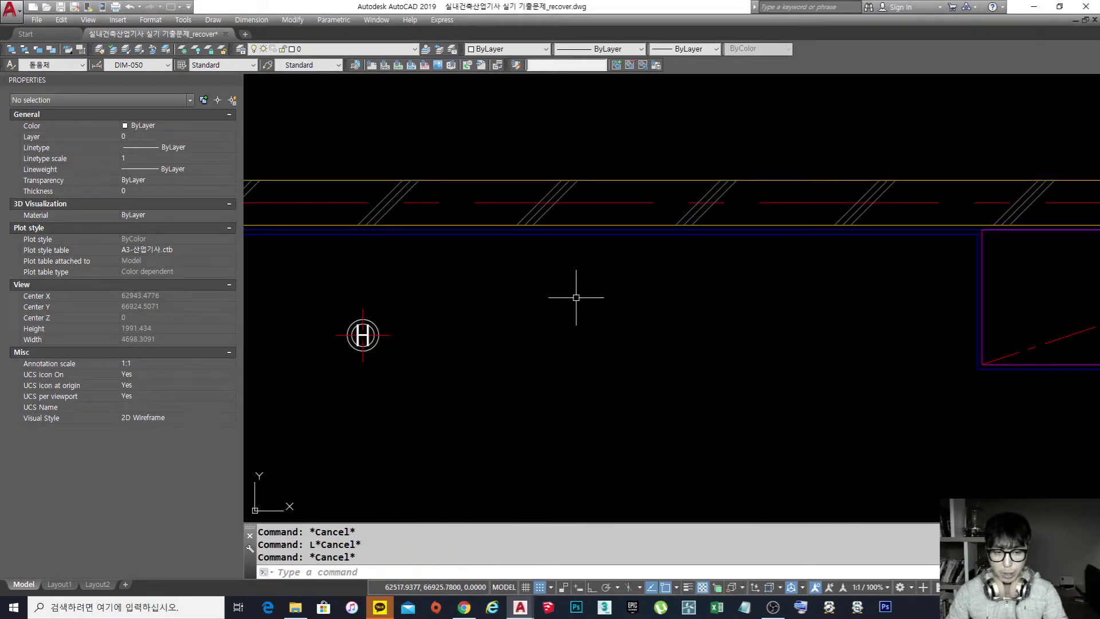
Step: Offset the inner line of the room's upper wall 300 mm into the room as a guide line
{"action": "scroll", "coordinate": [614, 275], "scroll_direction": "down", "scroll_amount": 2}
{"action": "type", "text": "o"}
{"action": "key", "text": "Return"}
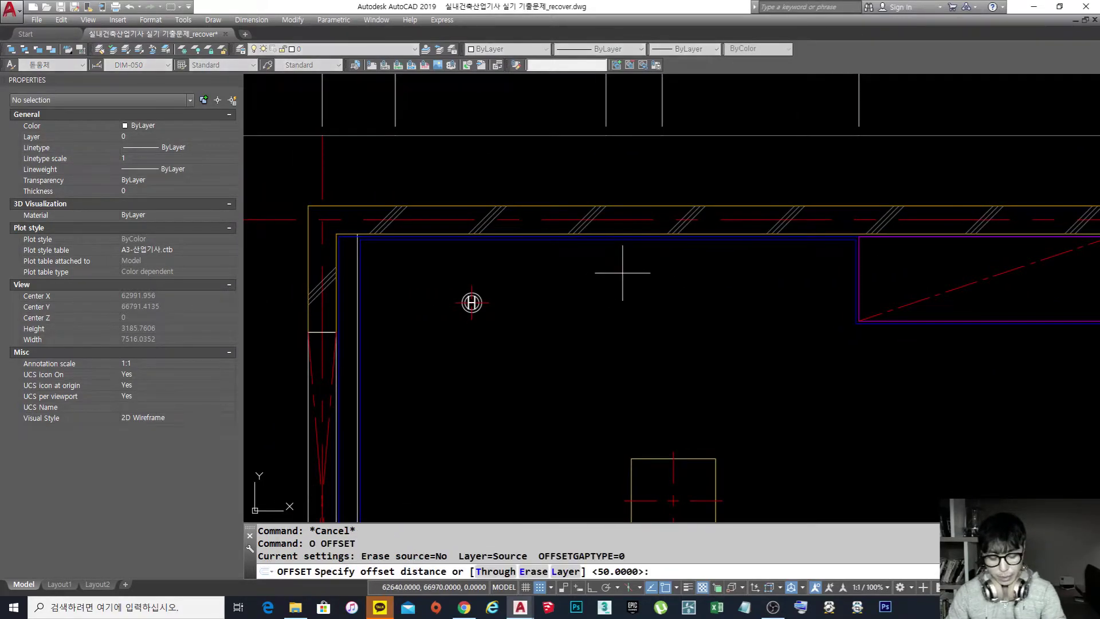
{"action": "type", "text": "300"}
{"action": "key", "text": "Return"}
{"action": "scroll", "coordinate": [634, 235], "scroll_direction": "up", "scroll_amount": 2}
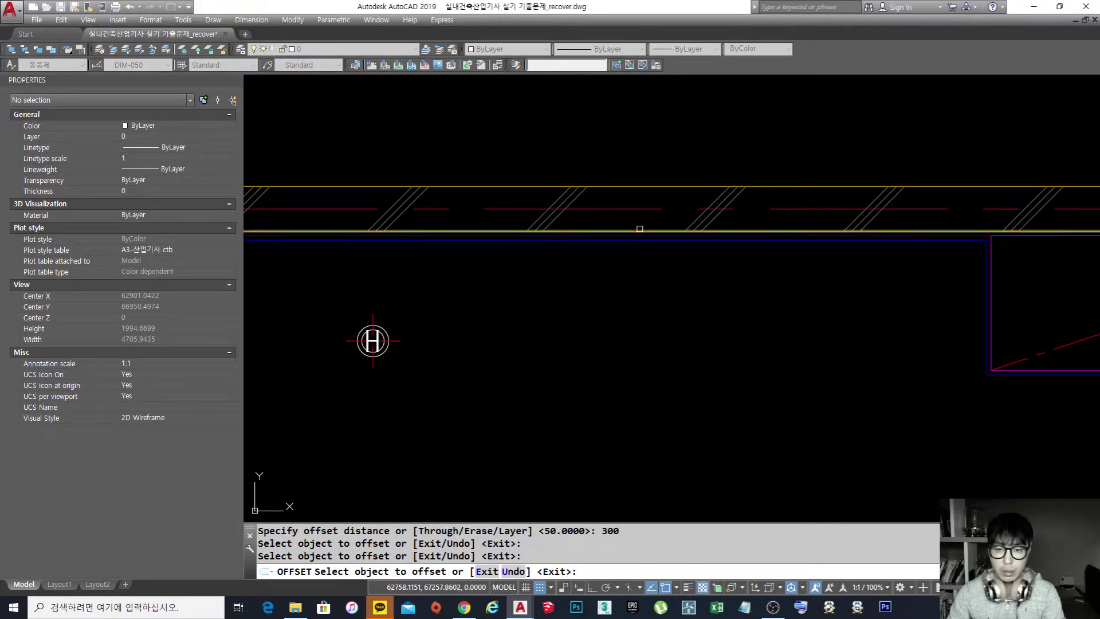
{"action": "left_click", "coordinate": [639, 231]}
{"action": "left_click", "coordinate": [639, 306]}
{"action": "scroll", "coordinate": [639, 306], "scroll_direction": "down", "scroll_amount": 5}
{"action": "scroll", "coordinate": [625, 309], "scroll_direction": "up", "scroll_amount": 2}
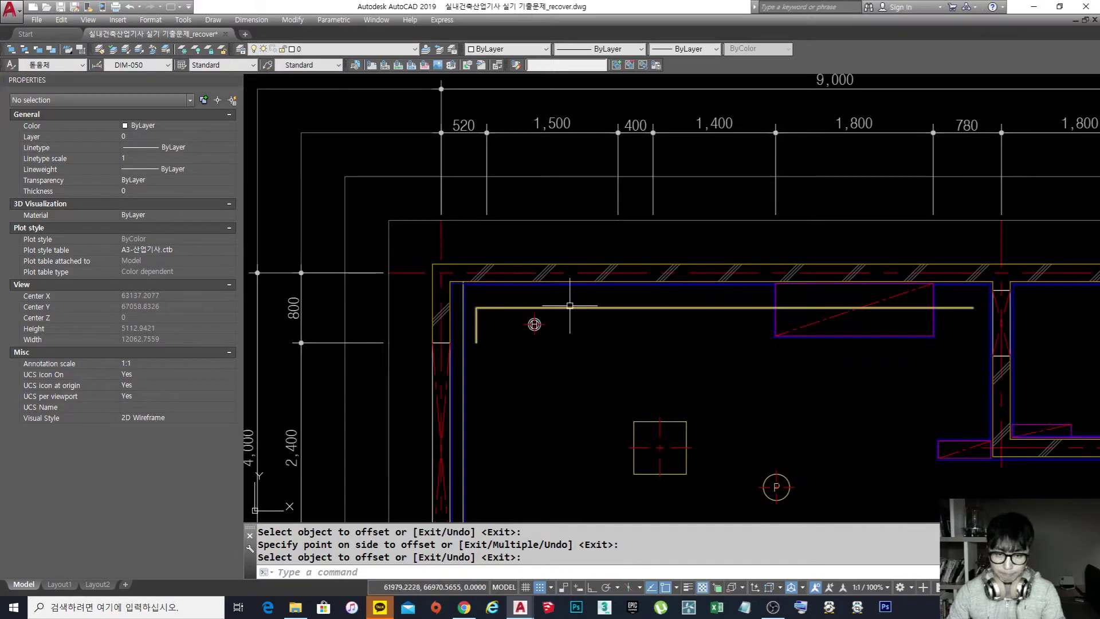
{"action": "key", "text": "Return"}
Step: Explode the offset outline and erase its short vertical piece near the left wall
{"action": "type", "text": "x"}
{"action": "key", "text": "Return"}
{"action": "left_click", "coordinate": [664, 330]}
{"action": "left_click", "coordinate": [634, 298]}
{"action": "key", "text": "Return"}
{"action": "scroll", "coordinate": [492, 307], "scroll_direction": "up", "scroll_amount": 6}
{"action": "type", "text": "e"}
{"action": "key", "text": "Return"}
{"action": "left_click", "coordinate": [554, 381]}
{"action": "left_click", "coordinate": [508, 361]}
{"action": "key", "text": "Return"}
Step: Extend the horizontal guide line to the inner line of the left wall
{"action": "type", "text": "ex"}
{"action": "key", "text": "Return"}
{"action": "left_click", "coordinate": [408, 335]}
{"action": "key", "text": "Return"}
{"action": "left_click", "coordinate": [629, 339]}
{"action": "left_click", "coordinate": [560, 275]}
{"action": "key", "text": "Return"}
{"action": "scroll", "coordinate": [753, 378], "scroll_direction": "down", "scroll_amount": 3}
{"action": "scroll", "coordinate": [783, 302], "scroll_direction": "up", "scroll_amount": 3}
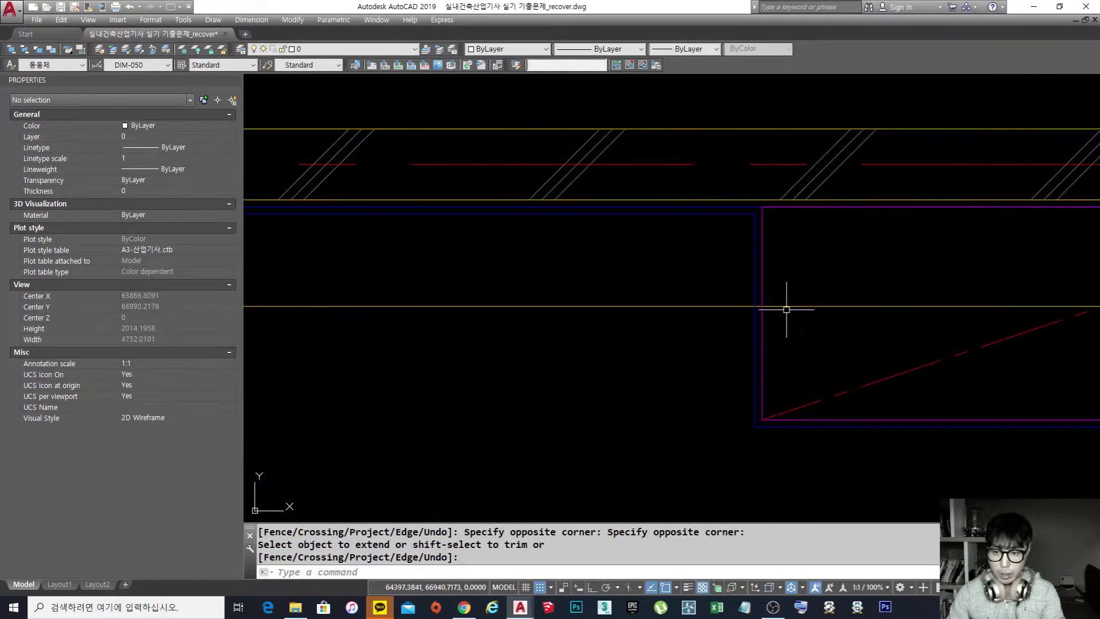
Step: Trim away the part of the guide line that crosses the cabinet rectangle on the upper wall
{"action": "type", "text": "TR"}
{"action": "key", "text": "Return"}
{"action": "left_click", "coordinate": [755, 319]}
{"action": "key", "text": "Escape"}
{"action": "key", "text": "Return"}
{"action": "left_click", "coordinate": [762, 317]}
{"action": "key", "text": "Return"}
{"action": "left_click", "coordinate": [802, 322]}
{"action": "left_click", "coordinate": [790, 286]}
{"action": "scroll", "coordinate": [797, 288], "scroll_direction": "down", "scroll_amount": 3}
{"action": "left_click", "coordinate": [668, 329]}
{"action": "left_click", "coordinate": [613, 286]}
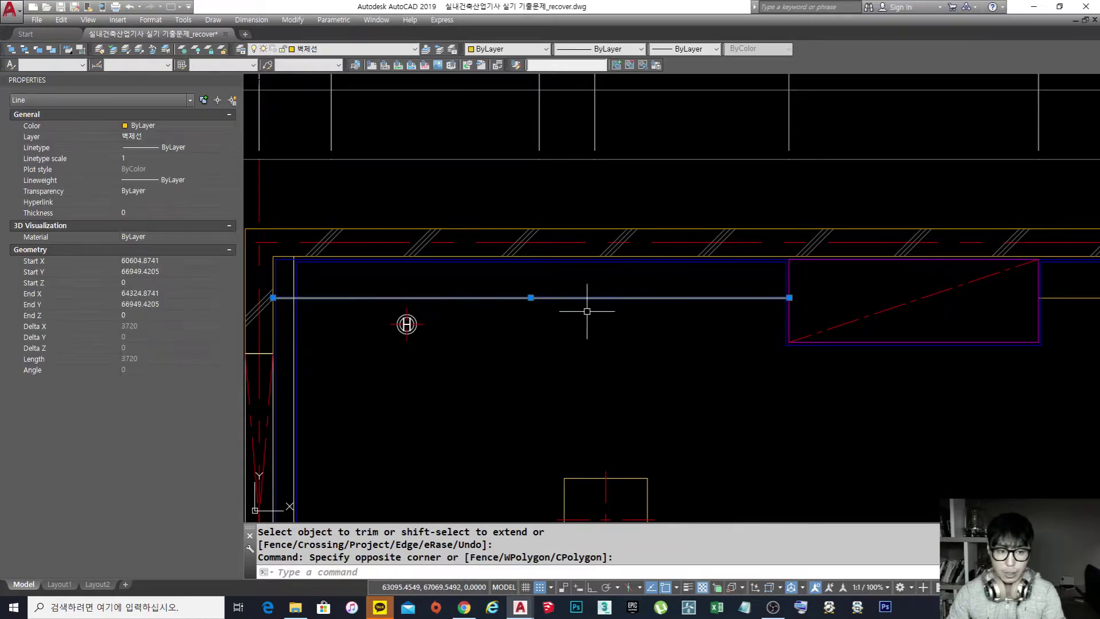
{"action": "middle_click_drag", "start_coordinate": [576, 311], "coordinate": [614, 315]}
{"action": "key", "text": "Escape"}
{"action": "key", "text": "Escape"}
Step: Move the H downlight by its centre to the midpoint of the guide line between left wall and cabinet
{"action": "type", "text": "M"}
{"action": "key", "text": "Return"}
{"action": "key", "text": "Escape"}
{"action": "key", "text": "Escape"}
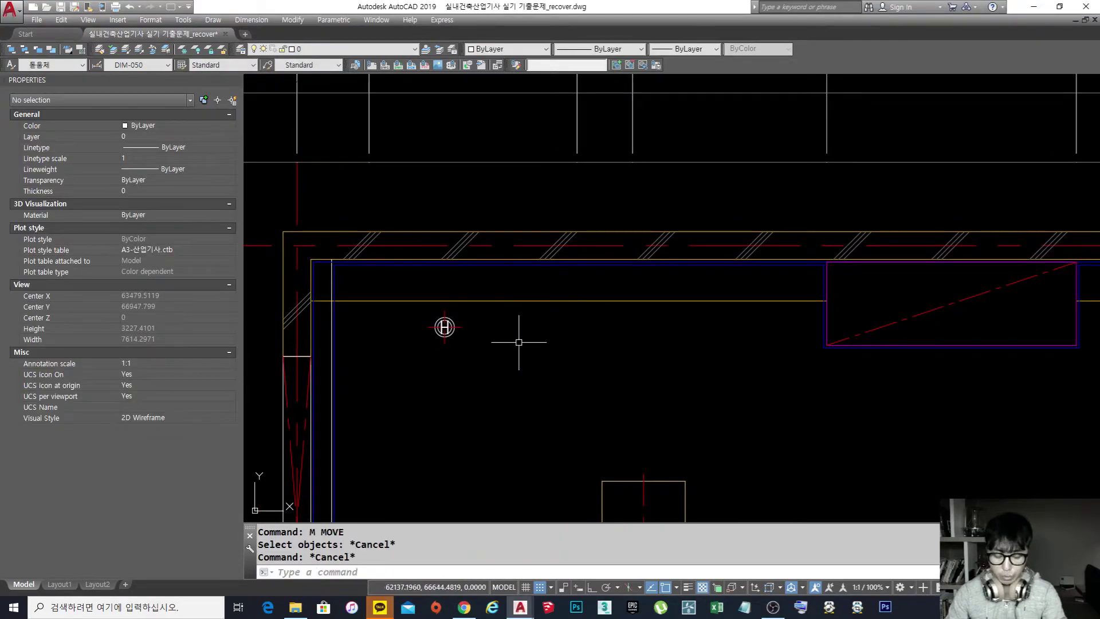
{"action": "type", "text": "M"}
{"action": "key", "text": "Return"}
{"action": "left_click", "coordinate": [488, 354]}
{"action": "left_click", "coordinate": [445, 324]}
{"action": "key", "text": "Return"}
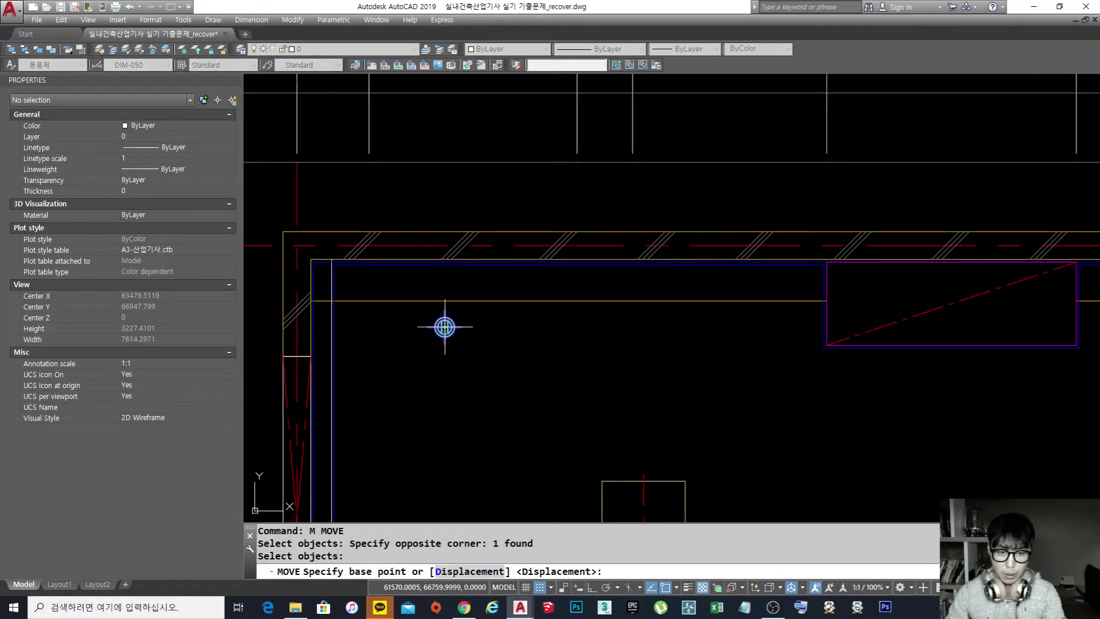
{"action": "left_click", "coordinate": [444, 327]}
{"action": "left_click", "coordinate": [569, 300]}
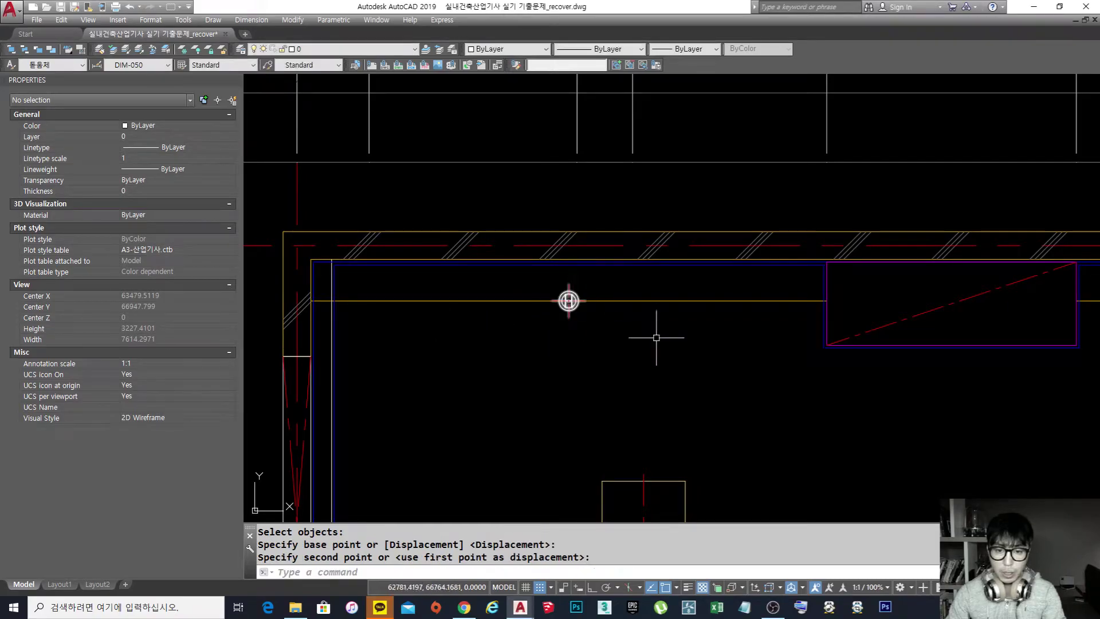
Step: Match the H downlight's properties to those of the square ceiling fixture
{"action": "middle_click_drag", "start_coordinate": [655, 338], "coordinate": [622, 302]}
{"action": "type", "text": "MA"}
{"action": "key", "text": "Return"}
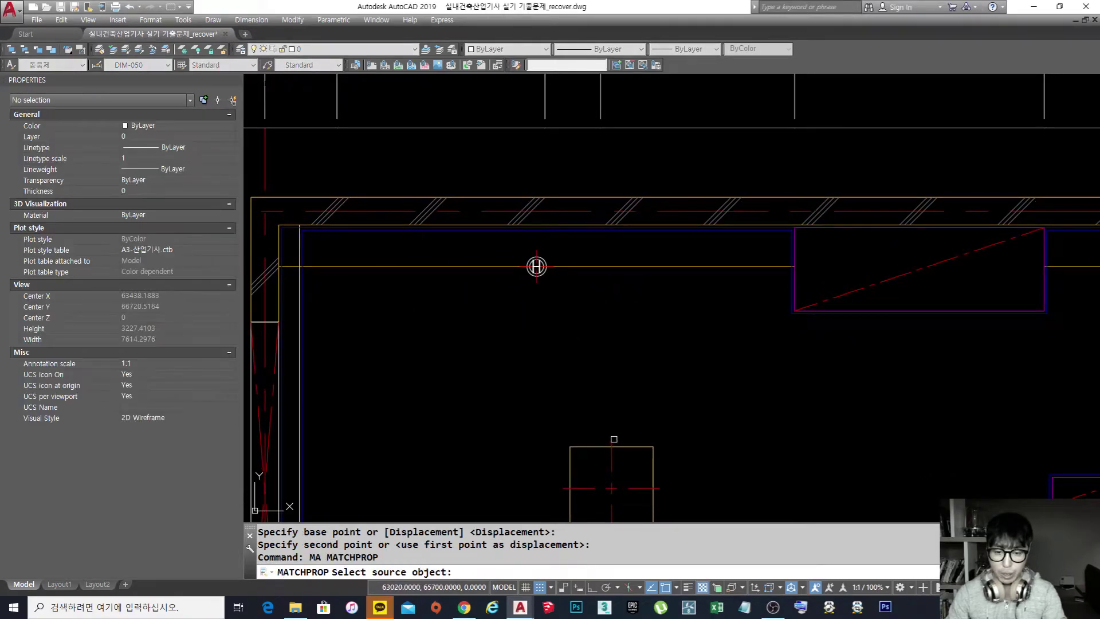
{"action": "left_click", "coordinate": [600, 447]}
{"action": "scroll", "coordinate": [517, 283], "scroll_direction": "up", "scroll_amount": 4}
{"action": "left_click", "coordinate": [581, 304]}
{"action": "left_click", "coordinate": [531, 257]}
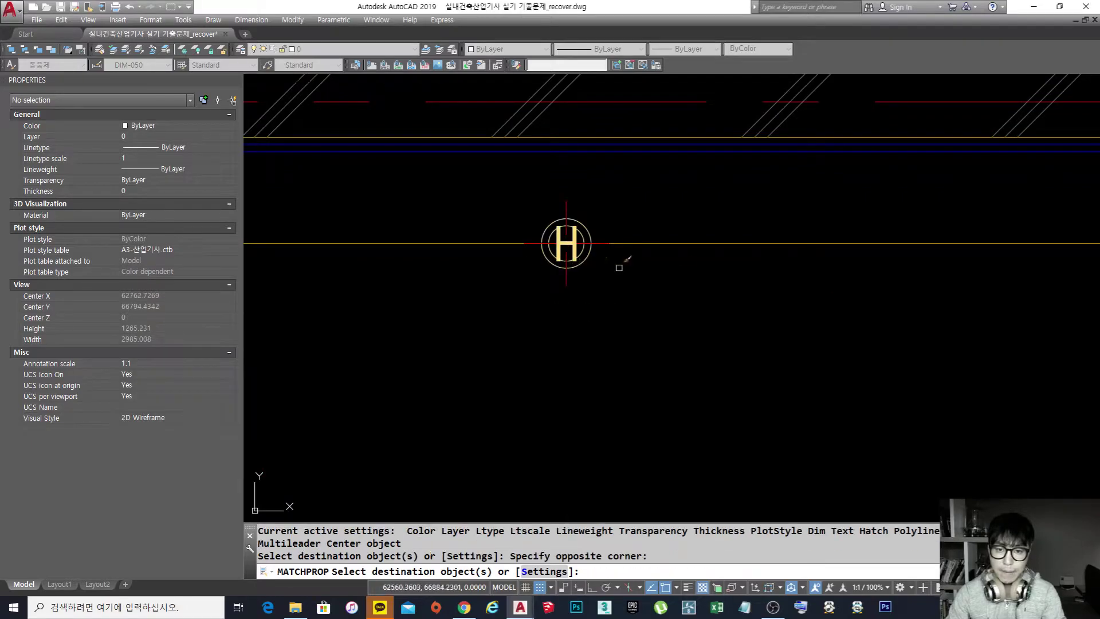
{"action": "key", "text": "Return"}
Step: Erase the guide line running through the H downlight
{"action": "type", "text": "E"}
{"action": "key", "text": "Return"}
{"action": "double_click", "coordinate": [709, 212]}
{"action": "left_click", "coordinate": [680, 273]}
{"action": "key", "text": "Return"}
{"action": "scroll", "coordinate": [631, 309], "scroll_direction": "down", "scroll_amount": 4}
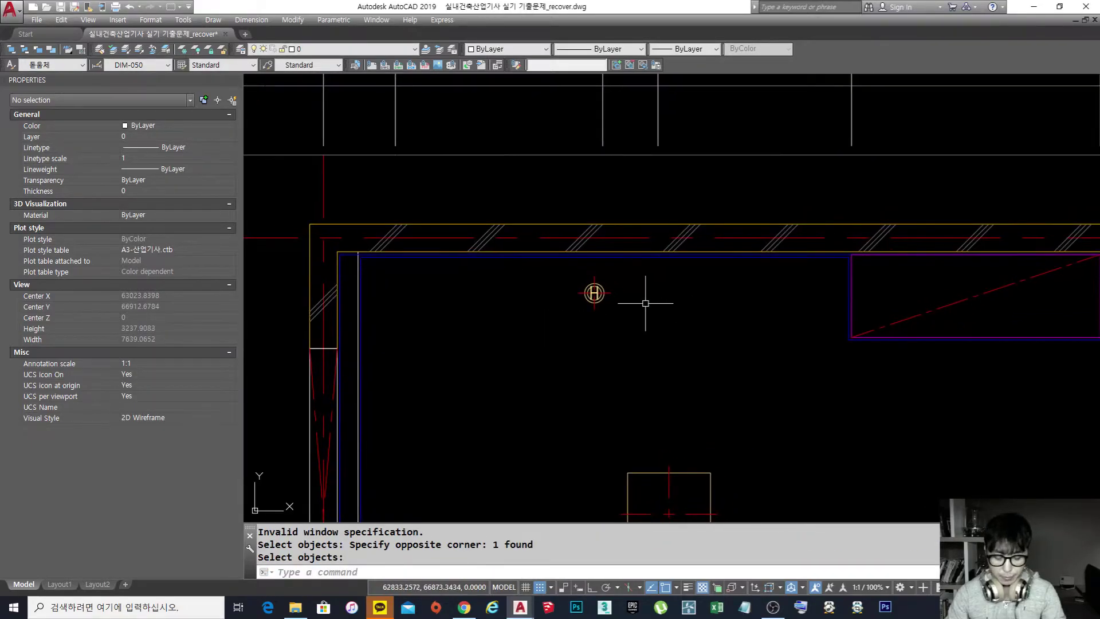
Step: Copy the H downlight 1200 mm horizontally to the right with Ortho on
{"action": "type", "text": "CO"}
{"action": "key", "text": "Return"}
{"action": "left_click", "coordinate": [592, 291]}
{"action": "key", "text": "Return"}
{"action": "left_click", "coordinate": [589, 354]}
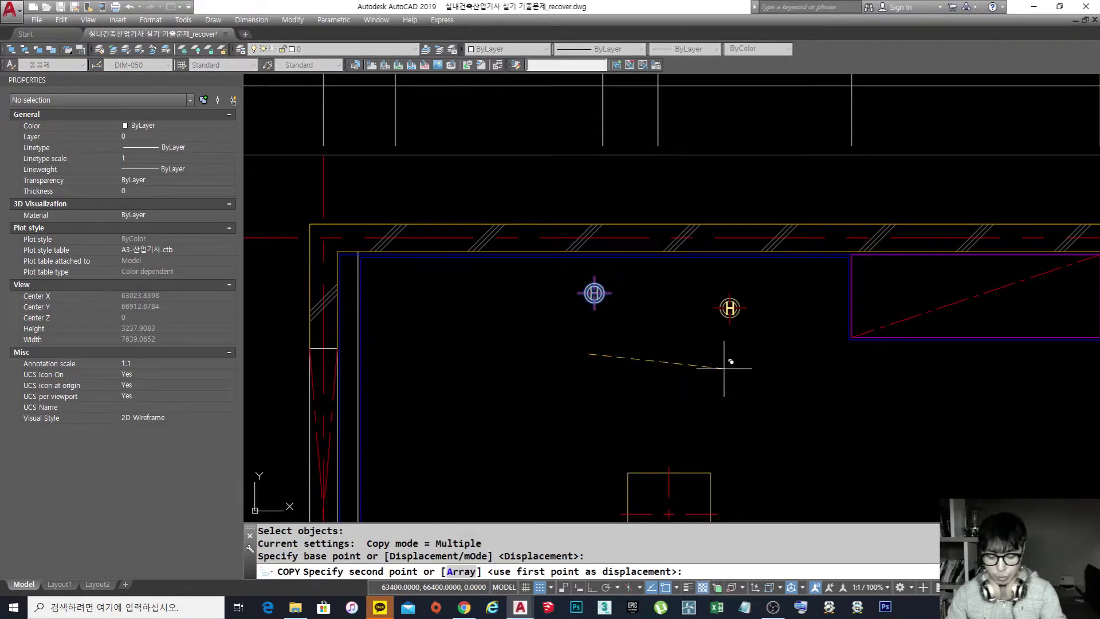
{"action": "key", "text": "F8"}
{"action": "type", "text": "120"}
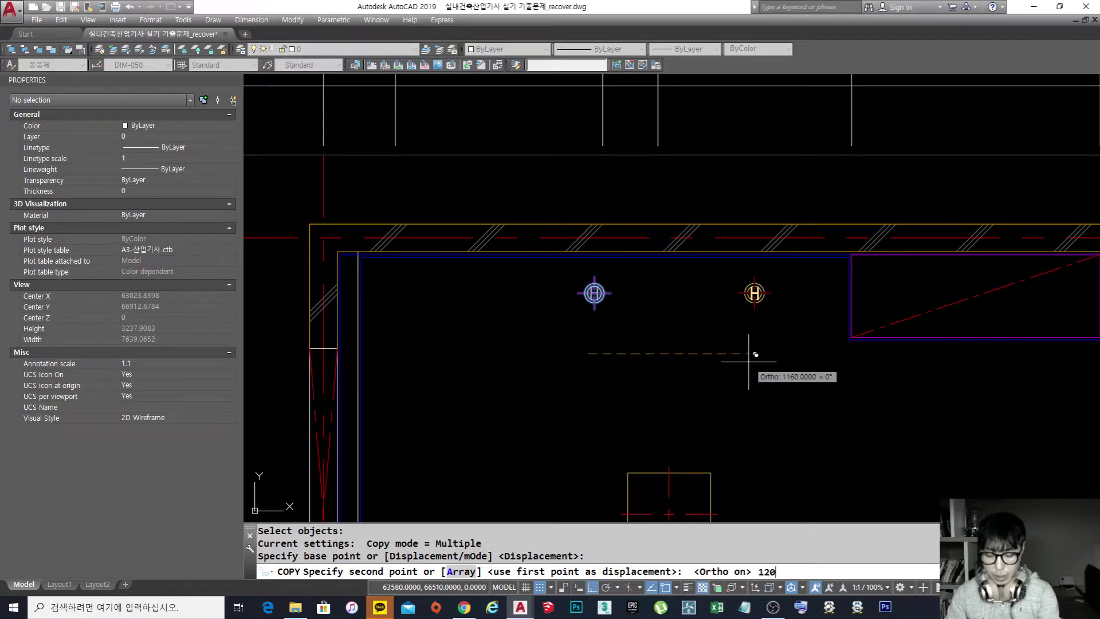
{"action": "type", "text": "0"}
{"action": "key", "text": "Return"}
{"action": "key", "text": "Return"}
Step: Copy the original H downlight 1200 mm horizontally to the left
{"action": "key", "text": "Return"}
{"action": "left_click", "coordinate": [615, 325]}
{"action": "left_click", "coordinate": [584, 305]}
{"action": "key", "text": "Return"}
{"action": "left_click", "coordinate": [644, 371]}
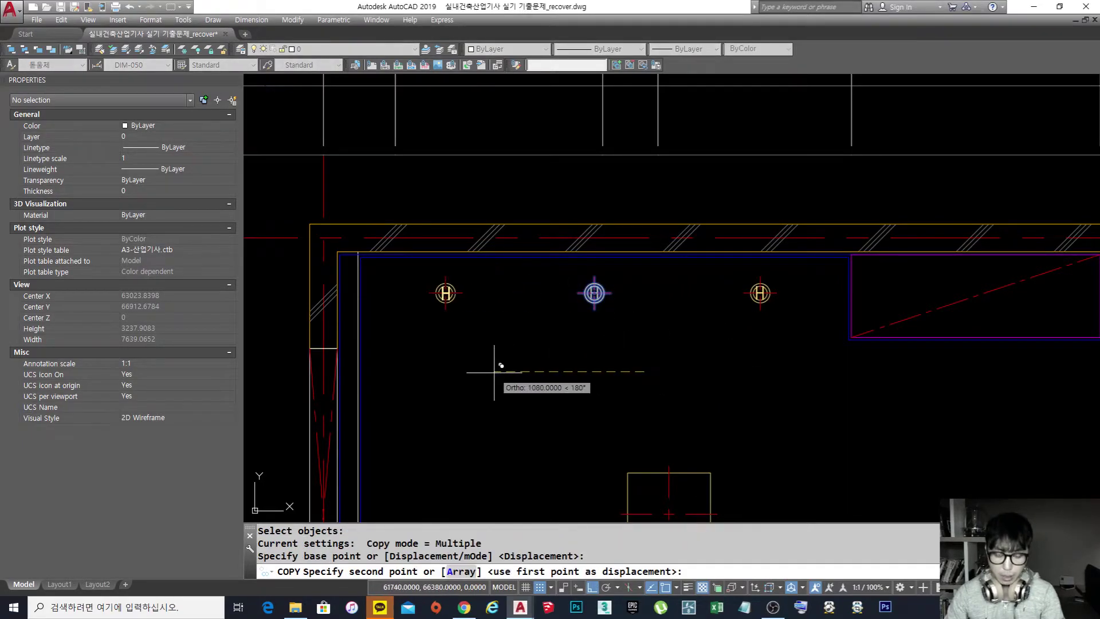
{"action": "type", "text": "1200"}
{"action": "key", "text": "Return"}
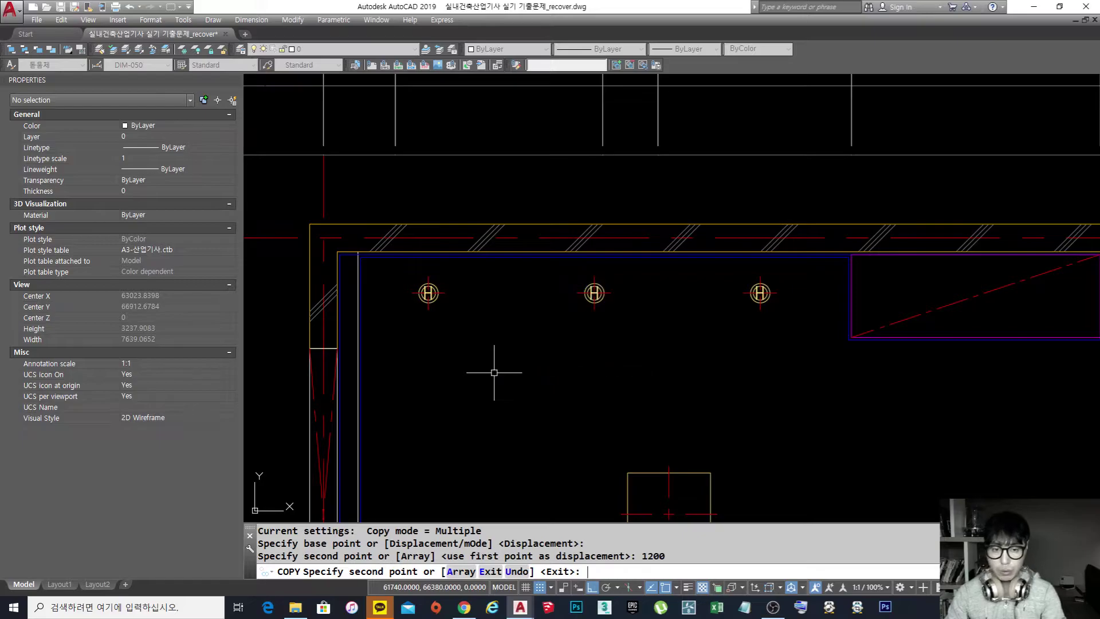
{"action": "key", "text": "Escape"}
{"action": "key", "text": "Escape"}
{"action": "key", "text": "Escape"}
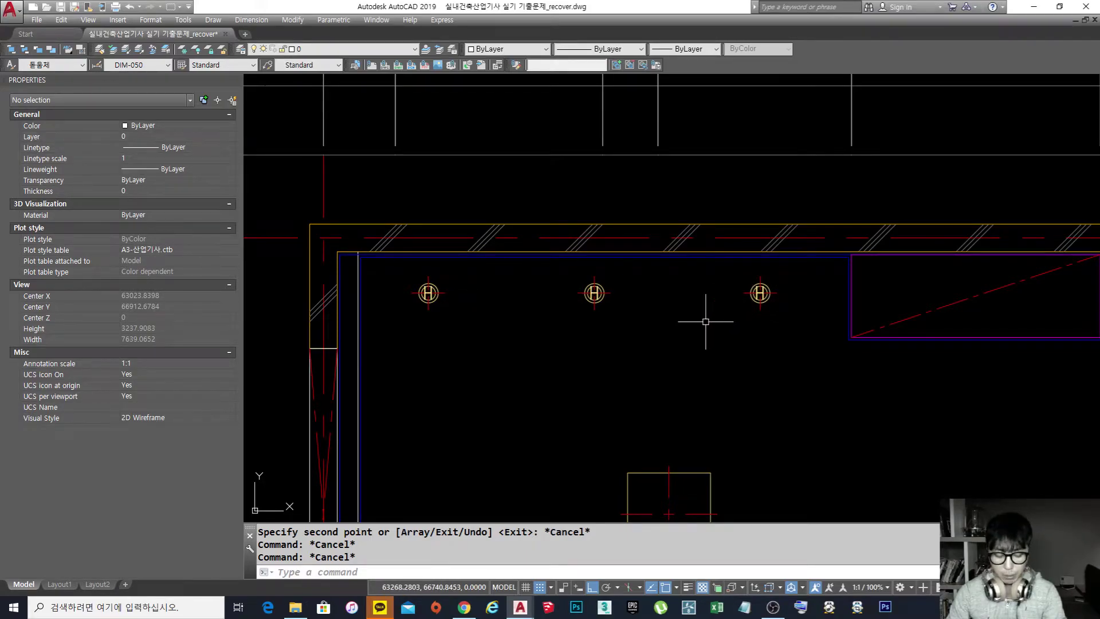
Step: Try erasing the middle H downlight of the upper row, and undo it
{"action": "type", "text": "e"}
{"action": "key", "text": "Return"}
{"action": "left_click", "coordinate": [628, 313]}
{"action": "left_click", "coordinate": [544, 253]}
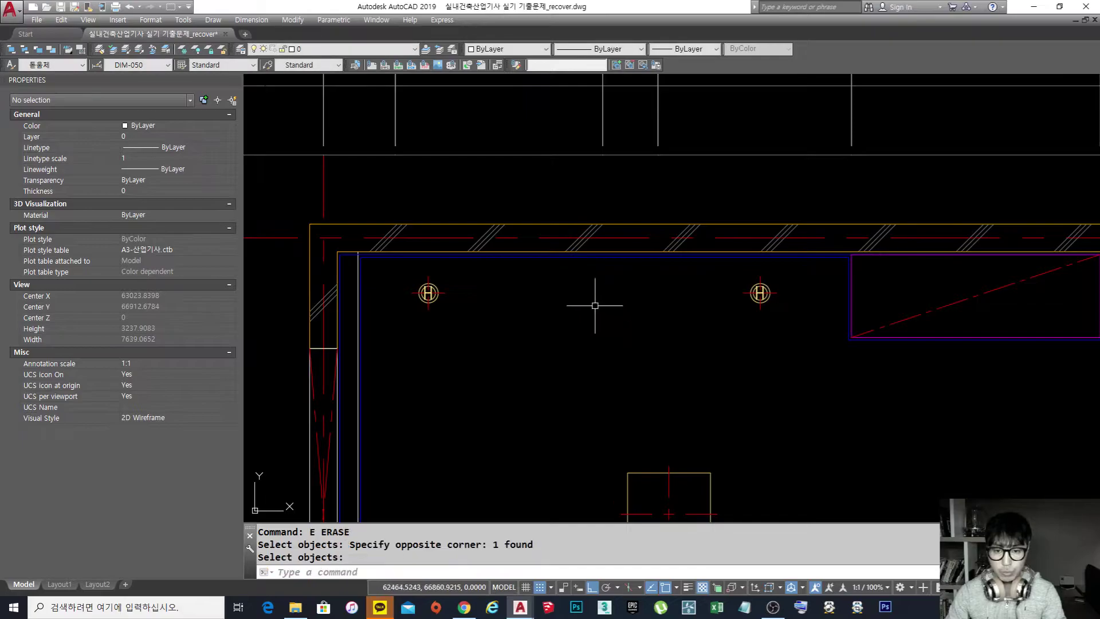
{"action": "key", "text": "ctrl+z"}
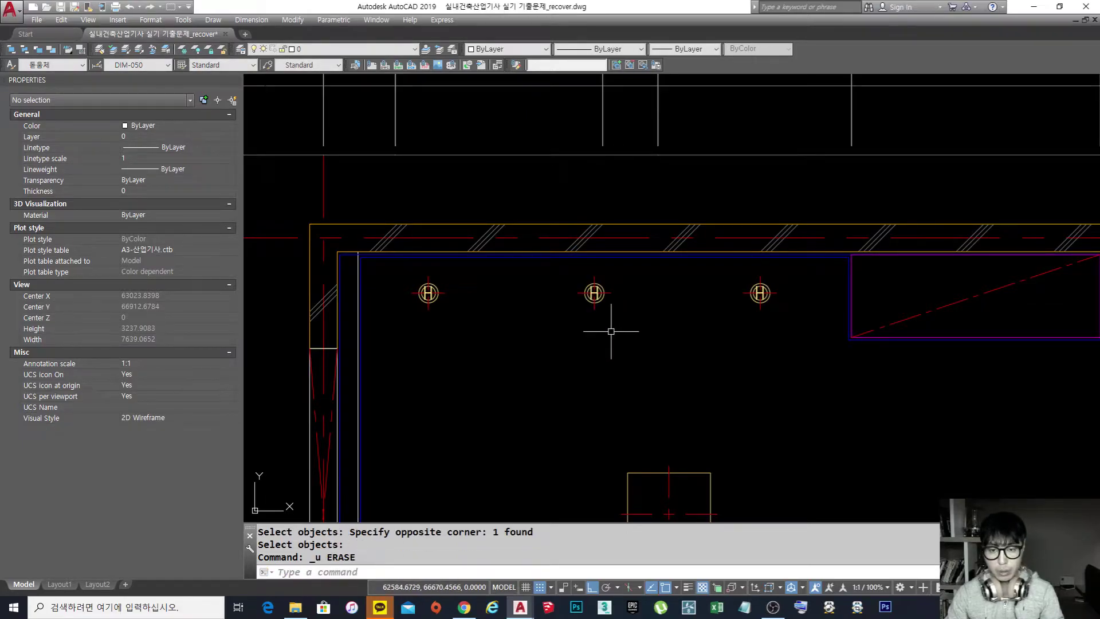
{"action": "key", "text": "Escape"}
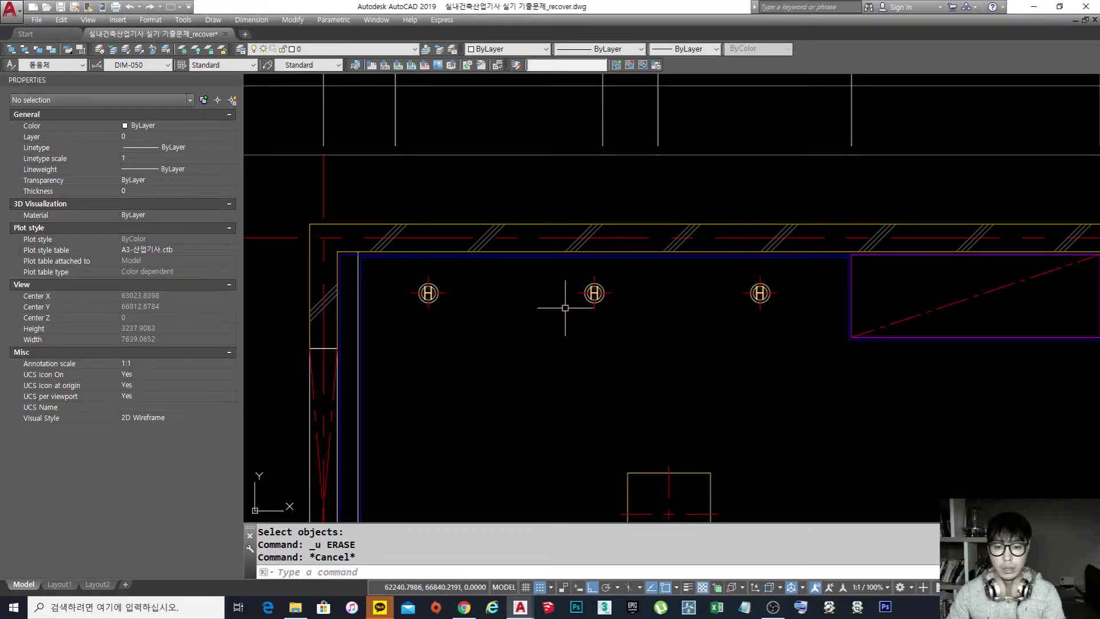
Step: Try moving the right H downlight close to the middle one, and undo the move
{"action": "type", "text": "m"}
{"action": "key", "text": "Return"}
{"action": "left_click", "coordinate": [739, 277]}
{"action": "left_click", "coordinate": [802, 340]}
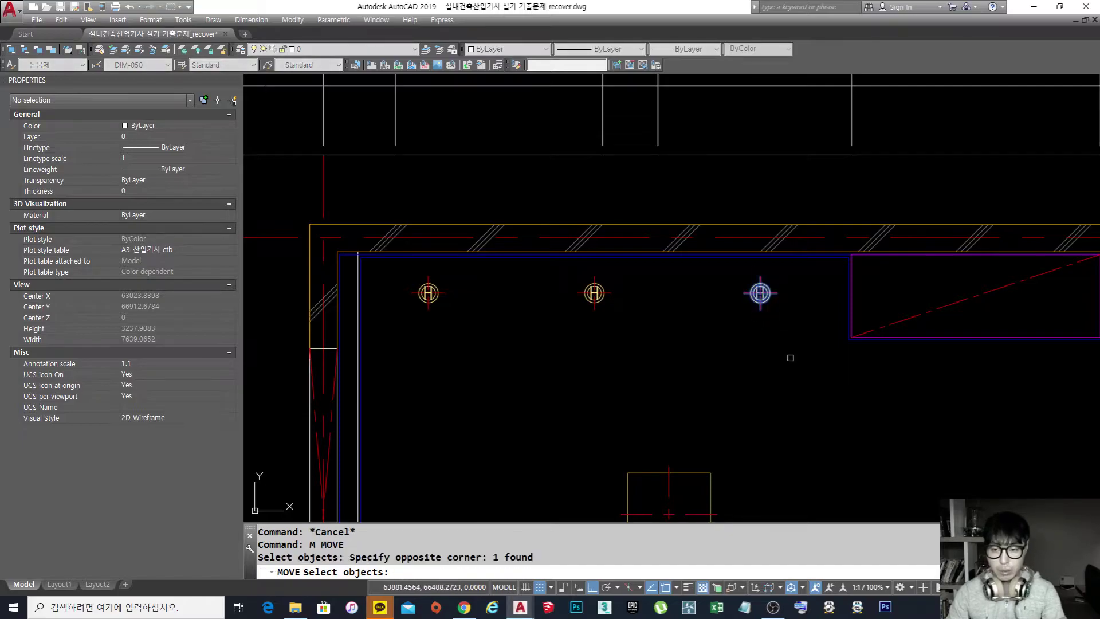
{"action": "key", "text": "Return"}
{"action": "left_click", "coordinate": [781, 361]}
{"action": "left_click", "coordinate": [657, 363]}
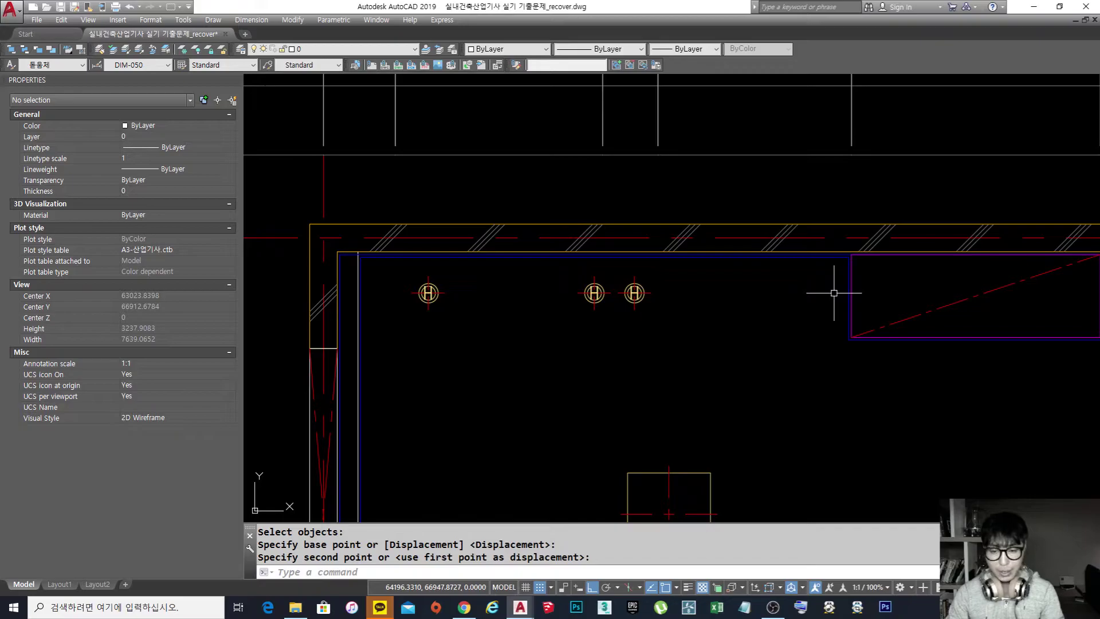
{"action": "key", "text": "ctrl+z"}
{"action": "key", "text": "Escape"}
{"action": "key", "text": "Escape"}
{"action": "key", "text": "Escape"}
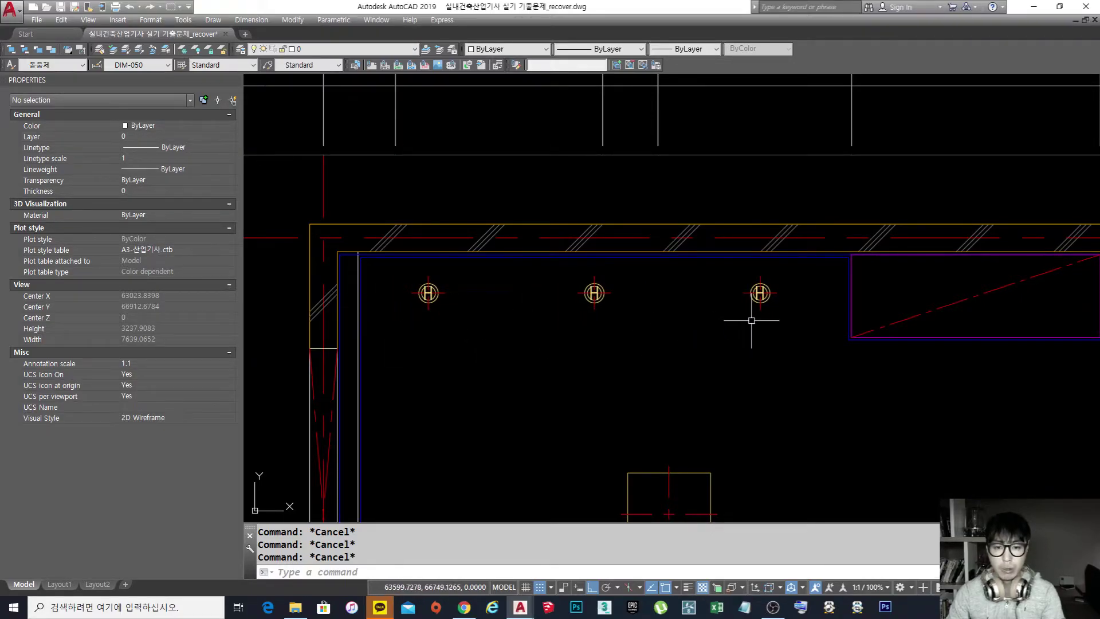
Step: Copy the three upper H downlights straight down, snapping their centres perpendicular onto the lower wall's inner line
{"action": "scroll", "coordinate": [583, 244], "scroll_direction": "down", "scroll_amount": 5}
{"action": "scroll", "coordinate": [631, 275], "scroll_direction": "up", "scroll_amount": 4}
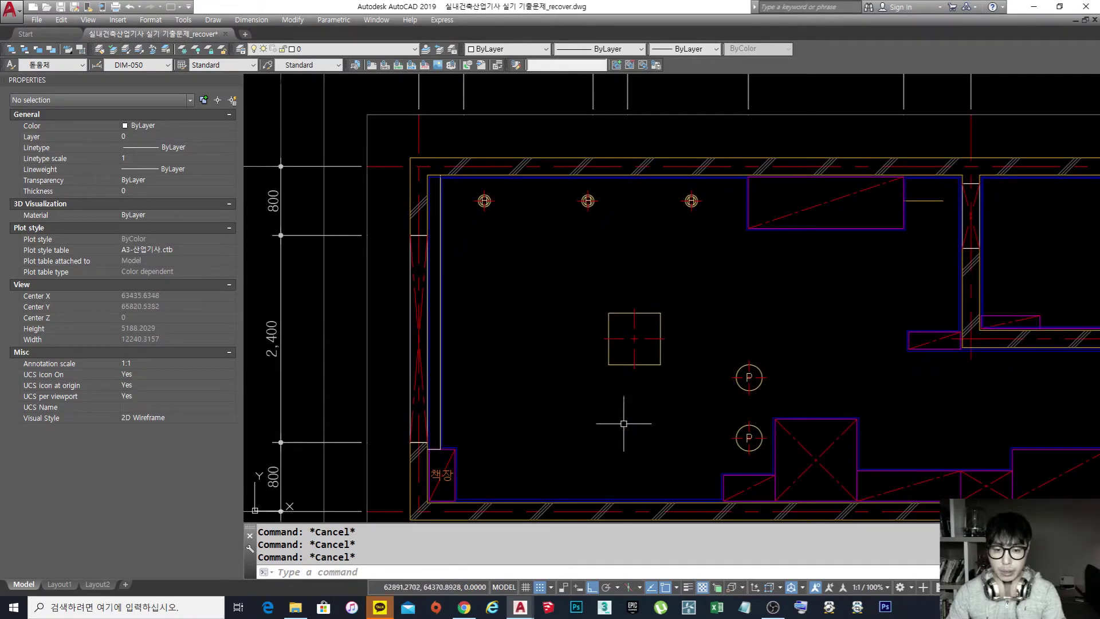
{"action": "type", "text": "o"}
{"action": "key", "text": "Return"}
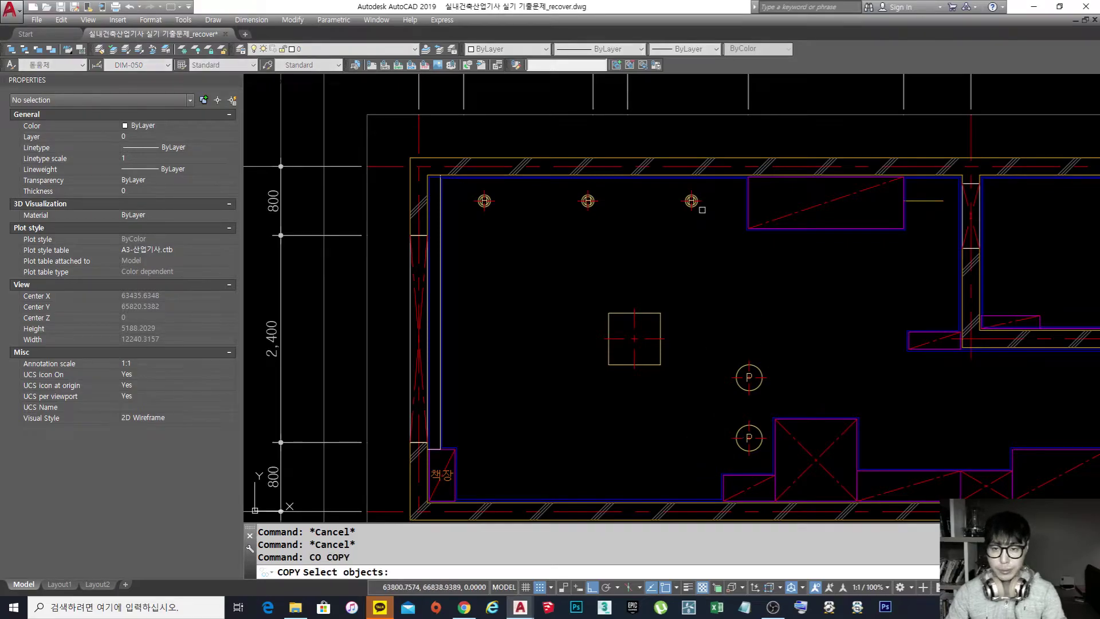
{"action": "left_click", "coordinate": [719, 214]}
{"action": "left_click", "coordinate": [464, 190]}
{"action": "scroll", "coordinate": [597, 190], "scroll_direction": "up", "scroll_amount": 5}
{"action": "key", "text": "Return"}
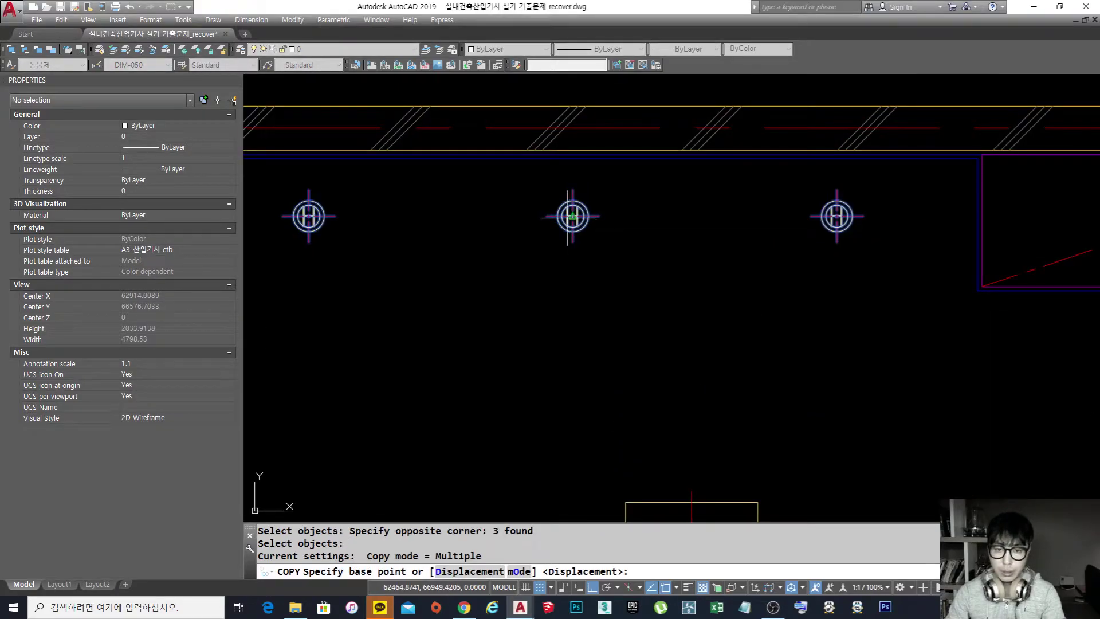
{"action": "left_click", "coordinate": [573, 216]}
{"action": "scroll", "coordinate": [572, 215], "scroll_direction": "down", "scroll_amount": 6}
{"action": "scroll", "coordinate": [594, 229], "scroll_direction": "up", "scroll_amount": 3}
{"action": "scroll", "coordinate": [595, 232], "scroll_direction": "up", "scroll_amount": 2}
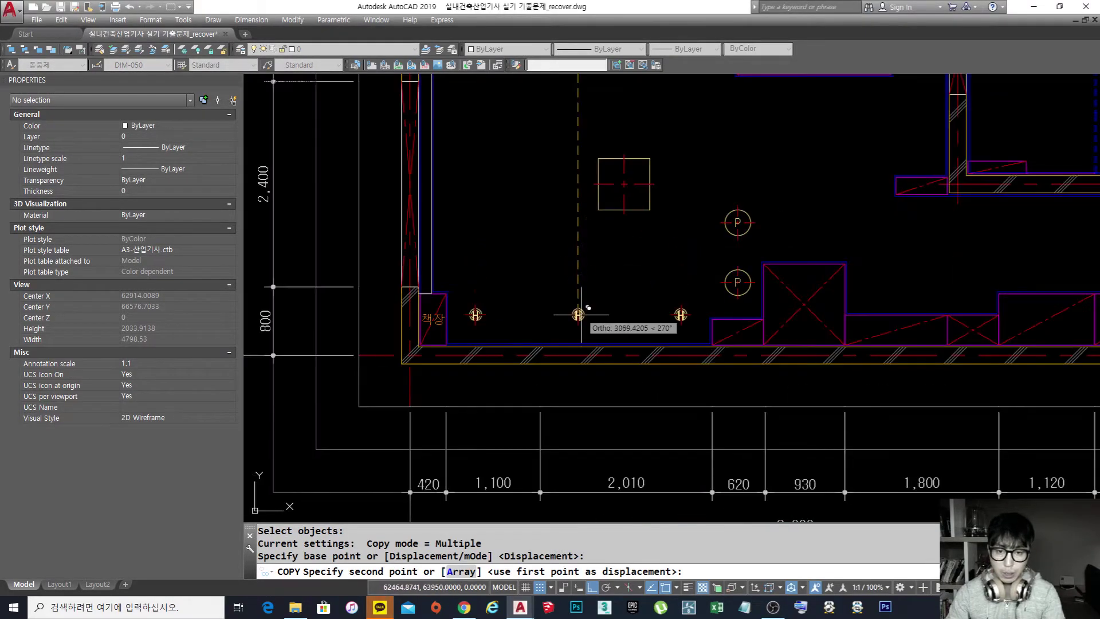
{"action": "right_click", "coordinate": [581, 318], "text": "shift"}
{"action": "key", "text": "p"}
{"action": "scroll", "coordinate": [578, 322], "scroll_direction": "up", "scroll_amount": 2}
{"action": "scroll", "coordinate": [578, 324], "scroll_direction": "up", "scroll_amount": 2}
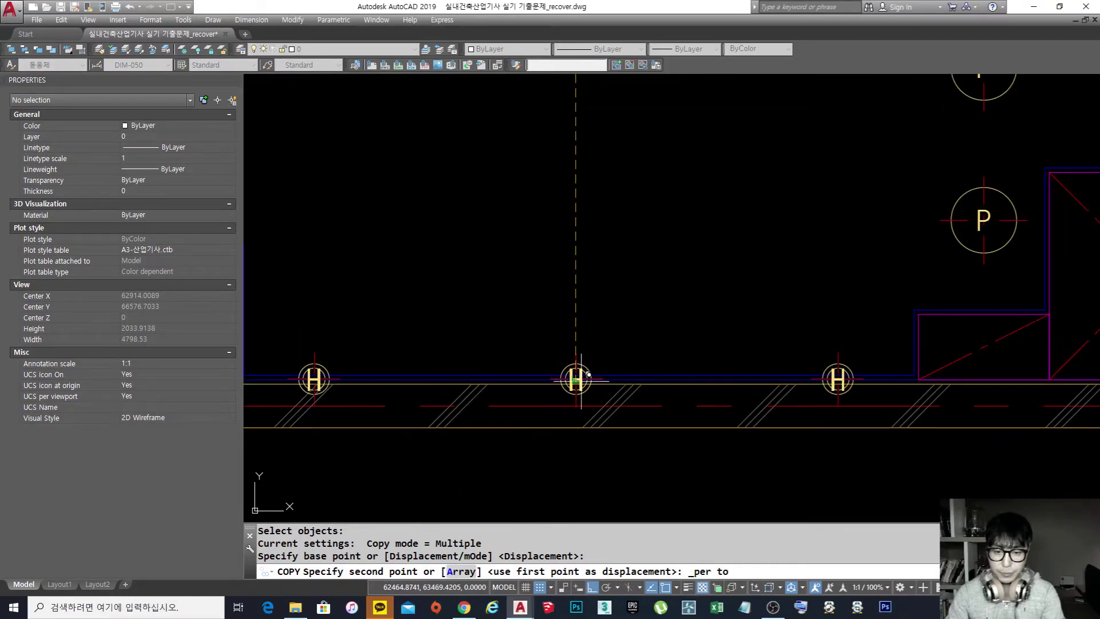
{"action": "left_click", "coordinate": [585, 379]}
{"action": "key", "text": "space"}
{"action": "type", "text": "m"}
{"action": "key", "text": "space"}
{"action": "type", "text": "p"}
{"action": "left_click", "coordinate": [643, 330]}
{"action": "key", "text": "Escape"}
{"action": "left_click", "coordinate": [626, 267]}
{"action": "key", "text": "Escape"}
{"action": "key", "text": "Escape"}
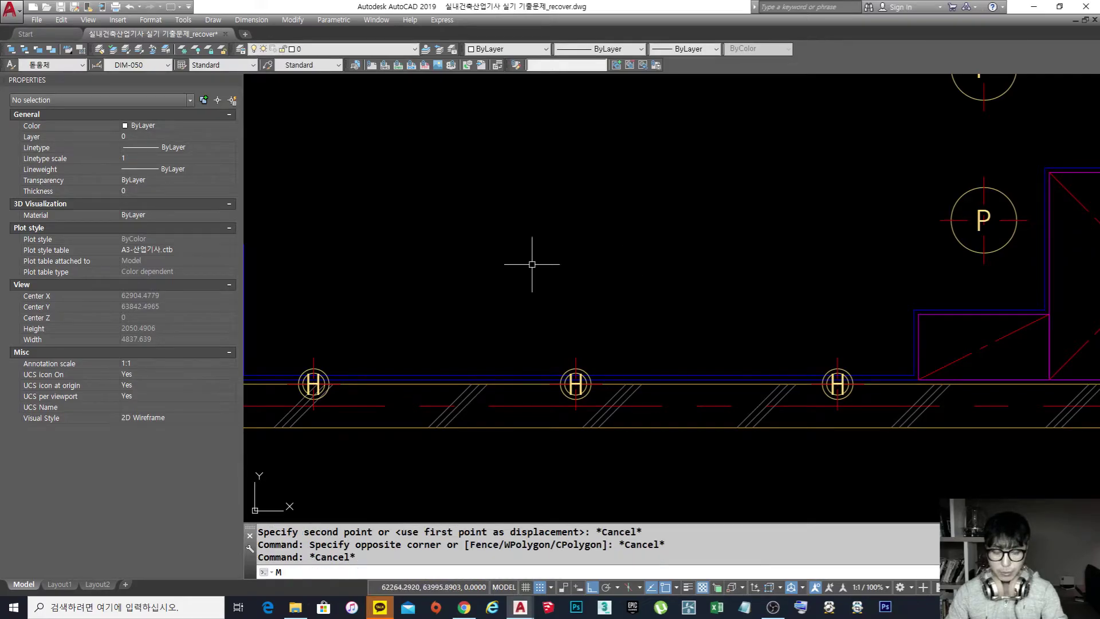
Step: Move the three lower H downlights 300 mm up from the lower wall's inner line
{"action": "type", "text": "m"}
{"action": "key", "text": "space"}
{"action": "left_click", "coordinate": [278, 320]}
{"action": "left_click", "coordinate": [883, 488]}
{"action": "key", "text": "space"}
{"action": "left_click", "coordinate": [765, 356]}
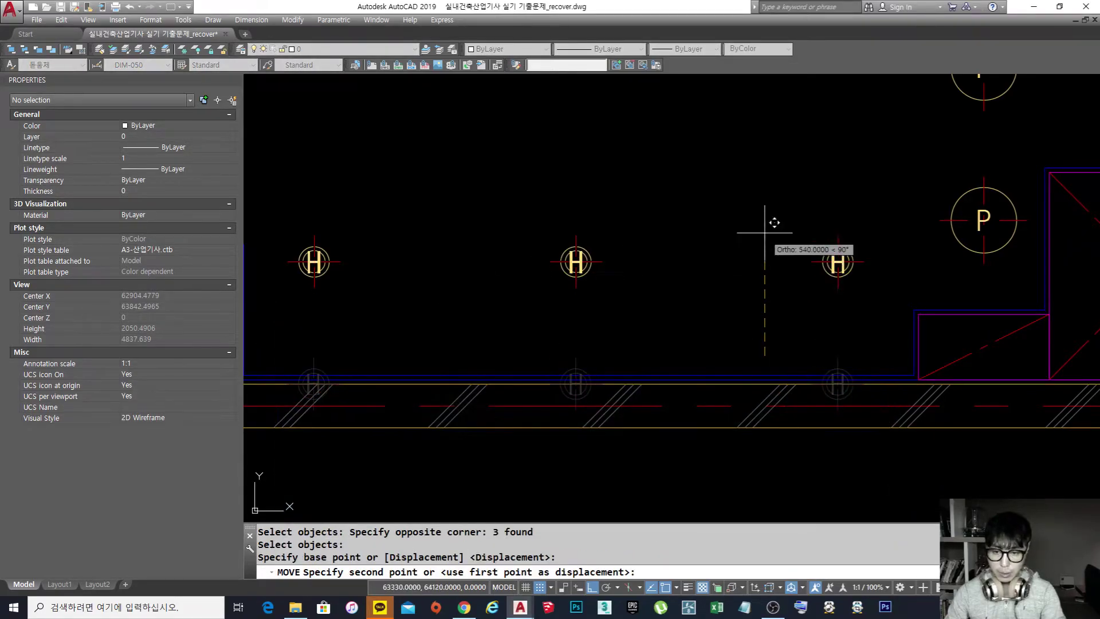
{"action": "key", "text": "Escape"}
{"action": "key", "text": "Escape"}
{"action": "key", "text": "Escape"}
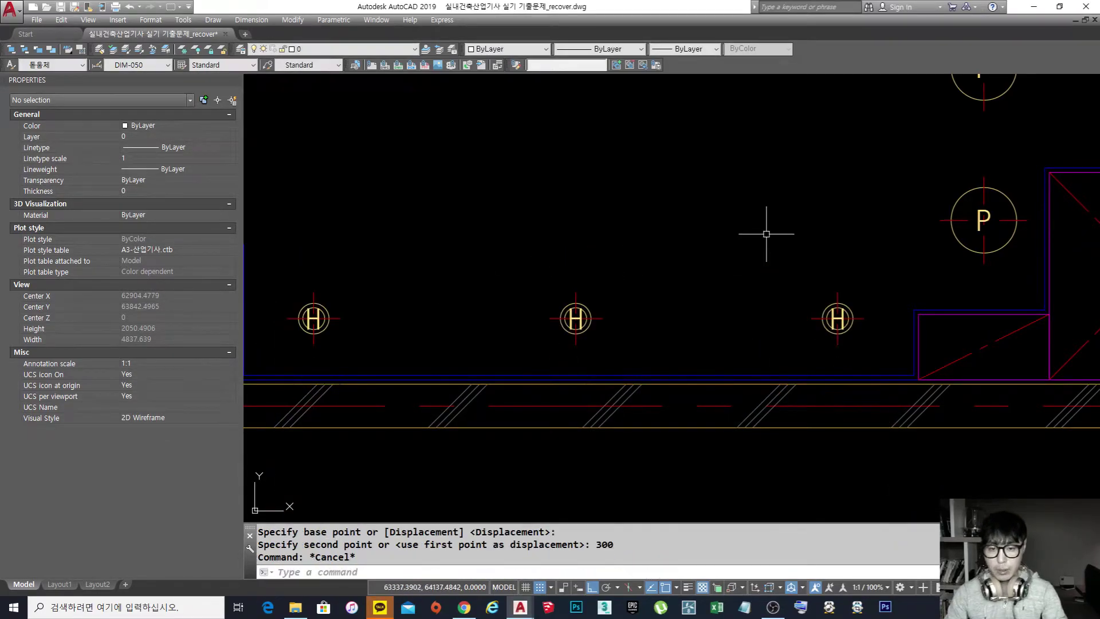
{"action": "scroll", "coordinate": [766, 234], "scroll_direction": "down", "scroll_amount": 5}
{"action": "middle_click_drag", "start_coordinate": [737, 348], "coordinate": [670, 346]}
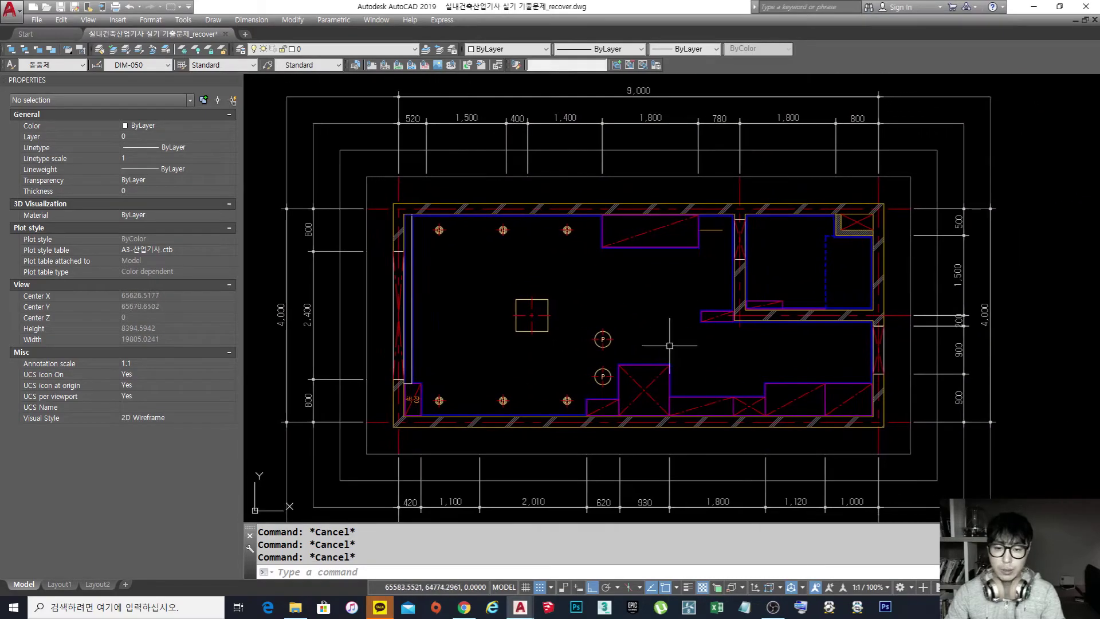
{"action": "middle_click_drag", "start_coordinate": [477, 372], "coordinate": [493, 373]}
{"action": "scroll", "coordinate": [593, 394], "scroll_direction": "up", "scroll_amount": 2}
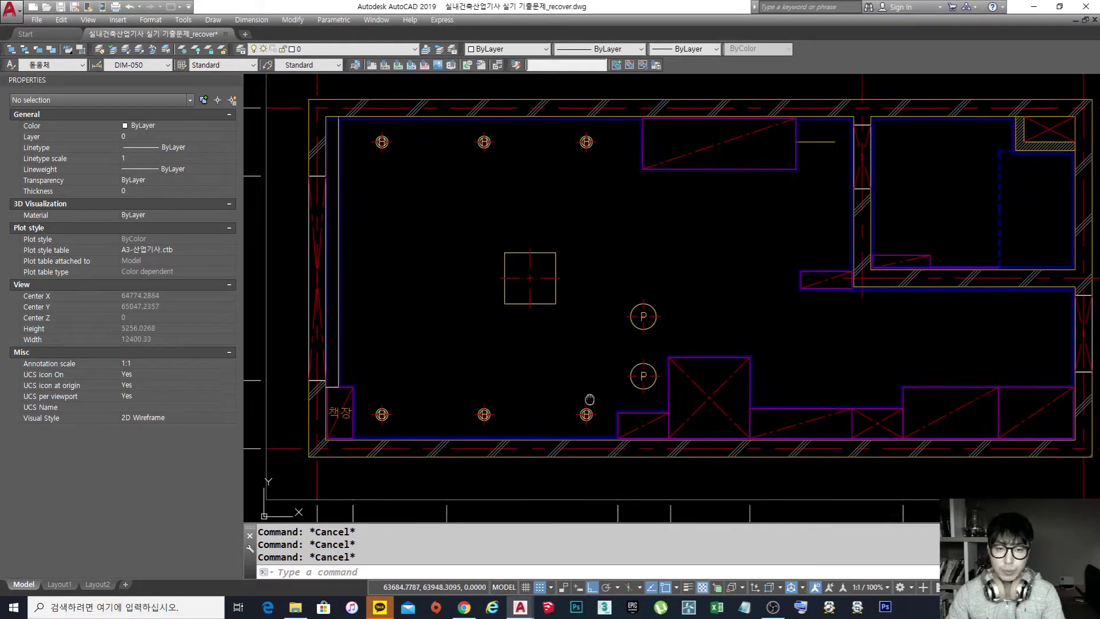
{"action": "middle_click_drag", "start_coordinate": [587, 410], "coordinate": [608, 427]}
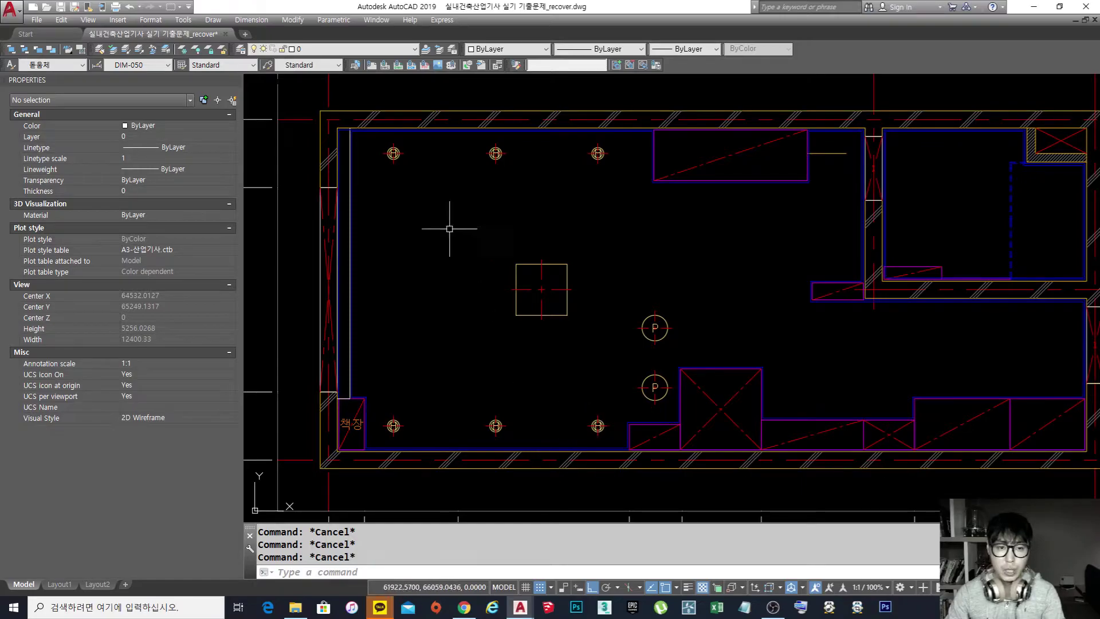
{"action": "middle_click_drag", "start_coordinate": [484, 194], "coordinate": [488, 226]}
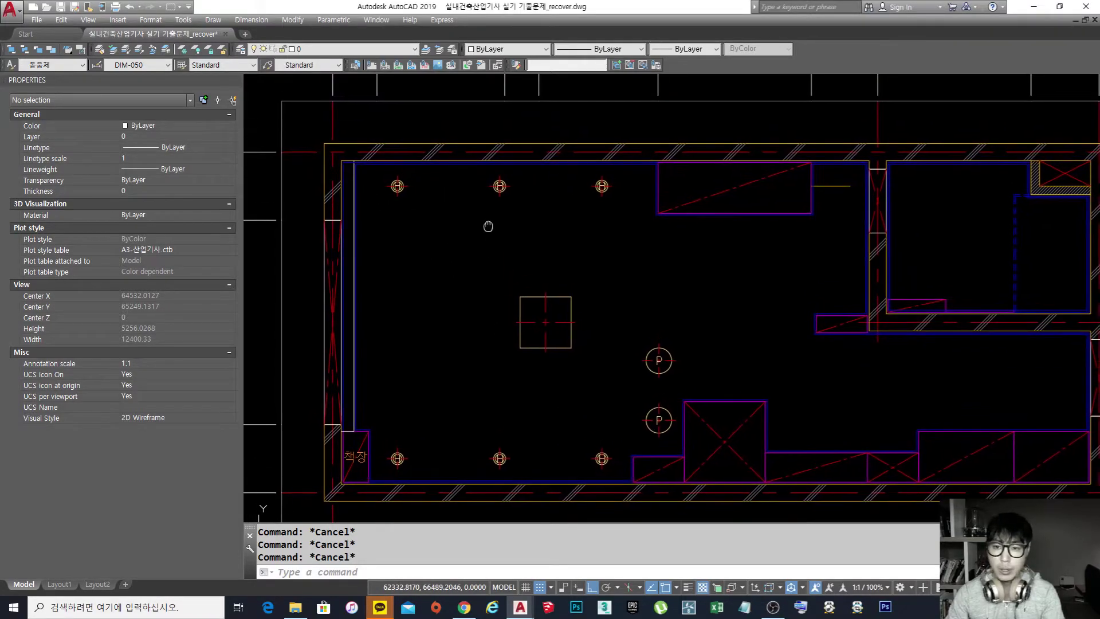
{"action": "middle_click_drag", "start_coordinate": [803, 262], "coordinate": [695, 259]}
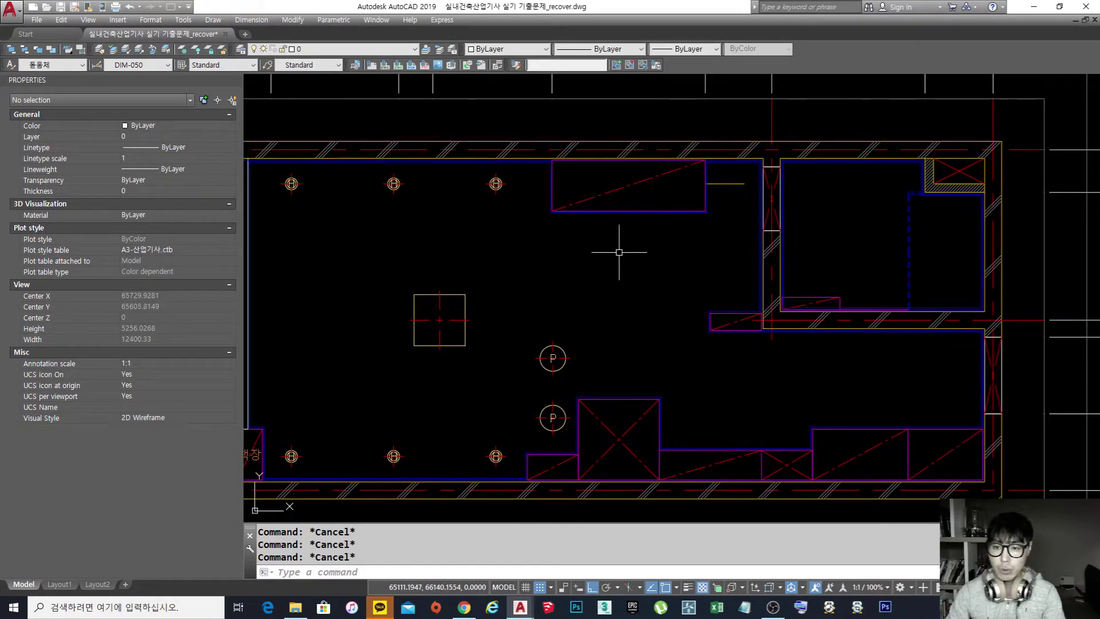
Step: Erase the short leftover yellow line beside the upper cabinet rectangle
{"action": "scroll", "coordinate": [748, 191], "scroll_direction": "up", "scroll_amount": 2}
{"action": "type", "text": "e"}
{"action": "key", "text": "space"}
{"action": "left_click", "coordinate": [742, 189]}
{"action": "left_click", "coordinate": [719, 165]}
{"action": "key", "text": "space"}
{"action": "scroll", "coordinate": [714, 177], "scroll_direction": "down", "scroll_amount": 2}
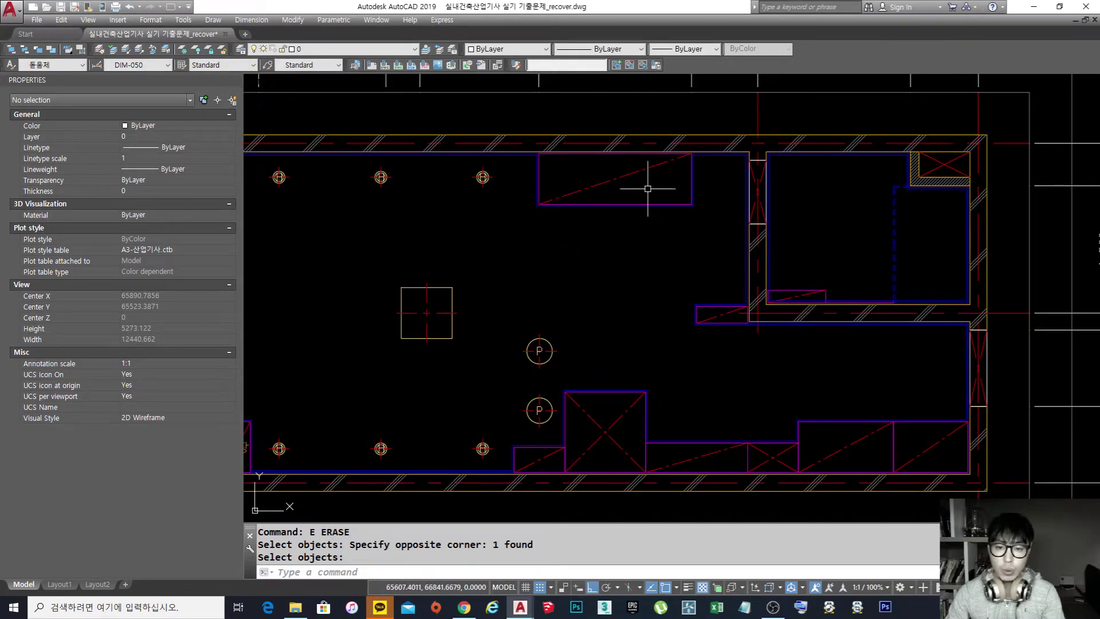
Step: Copy the upper row's H downlight nearest the upper cabinet by its centre onto the midpoint of the cabinet's lower edge
{"action": "middle_click_drag", "start_coordinate": [647, 186], "coordinate": [646, 198]}
{"action": "middle_click_drag", "start_coordinate": [466, 311], "coordinate": [477, 322]}
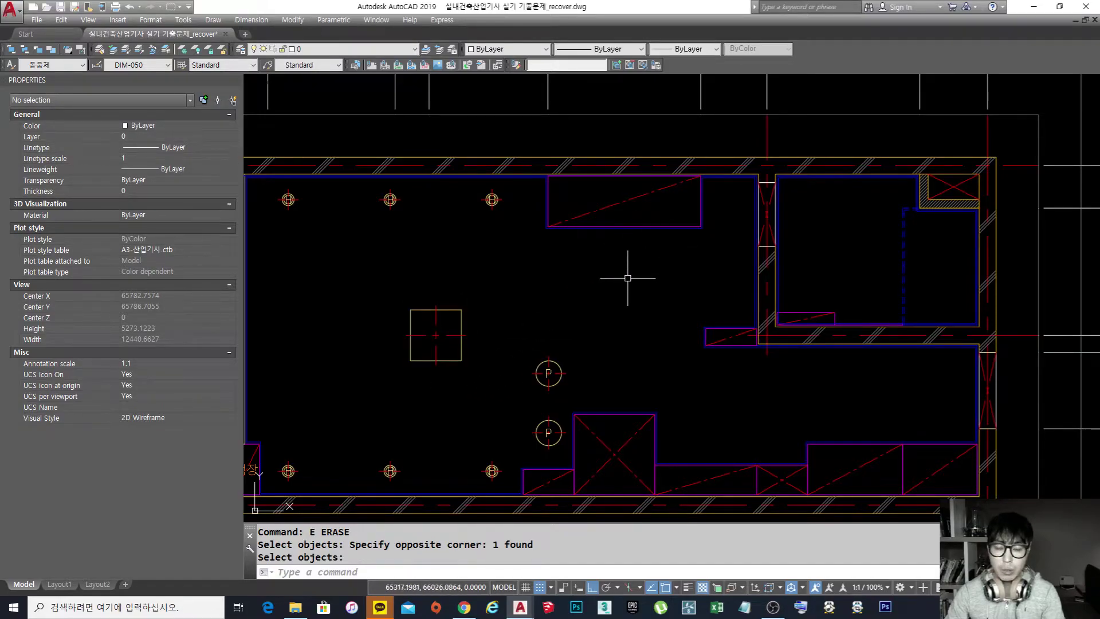
{"action": "key", "text": "space"}
{"action": "scroll", "coordinate": [519, 212], "scroll_direction": "up", "scroll_amount": 4}
{"action": "left_click", "coordinate": [473, 216]}
{"action": "left_click", "coordinate": [418, 152]}
{"action": "key", "text": "space"}
{"action": "left_click", "coordinate": [439, 175]}
{"action": "left_click", "coordinate": [778, 244]}
{"action": "key", "text": "space"}
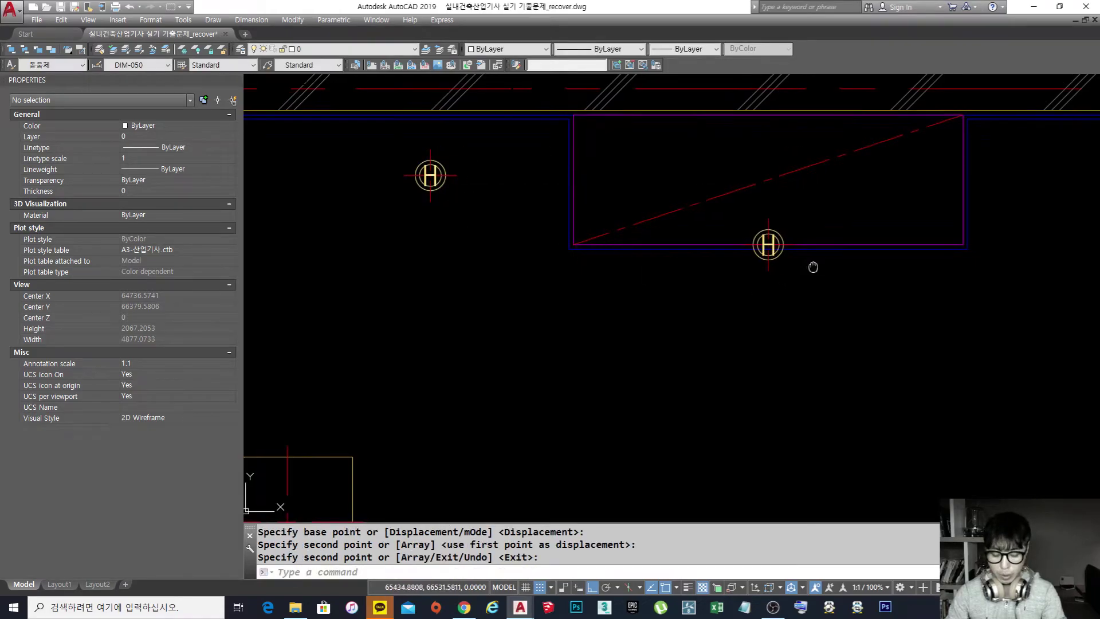
Step: Move the copied H downlight 300 mm straight down from the upper cabinet's lower edge
{"action": "middle_click_drag", "start_coordinate": [820, 265], "coordinate": [694, 252]}
{"action": "type", "text": "m"}
{"action": "key", "text": "space"}
{"action": "left_click", "coordinate": [663, 219]}
{"action": "key", "text": "space"}
{"action": "left_click", "coordinate": [663, 277]}
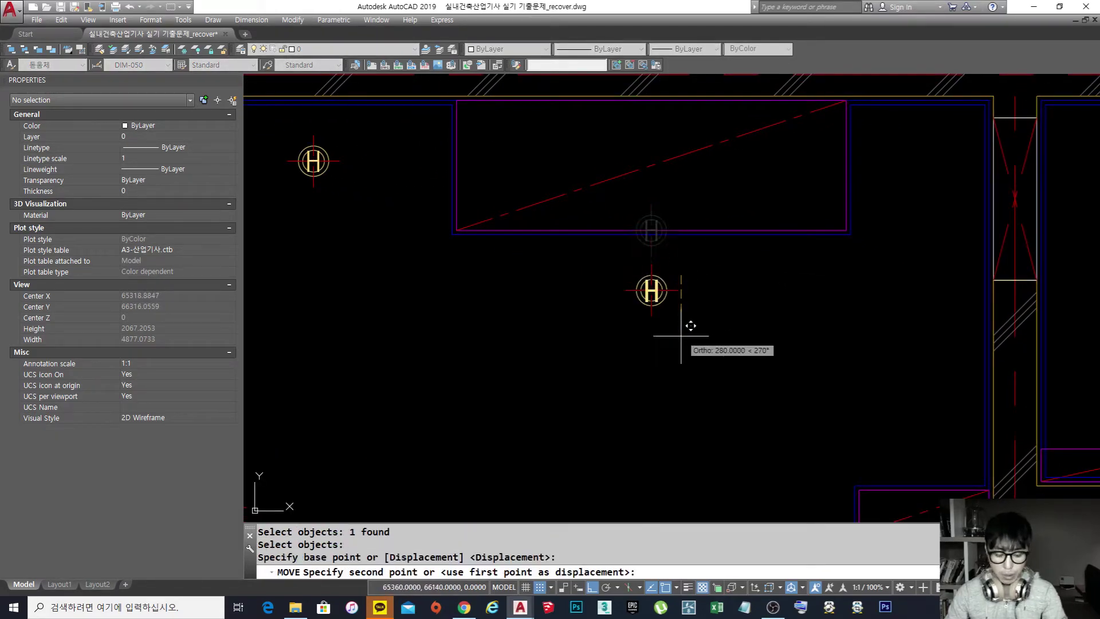
{"action": "type", "text": "300"}
{"action": "key", "text": "space"}
{"action": "key", "text": "Escape"}
{"action": "key", "text": "Escape"}
{"action": "key", "text": "Escape"}
Step: Move the H downlight below the upper cabinet 450 mm horizontally to the left
{"action": "middle_click_drag", "start_coordinate": [690, 317], "coordinate": [712, 311]}
{"action": "type", "text": "m"}
{"action": "key", "text": "space"}
{"action": "left_click", "coordinate": [698, 337]}
{"action": "left_click", "coordinate": [629, 261]}
{"action": "key", "text": "space"}
{"action": "left_click", "coordinate": [765, 373]}
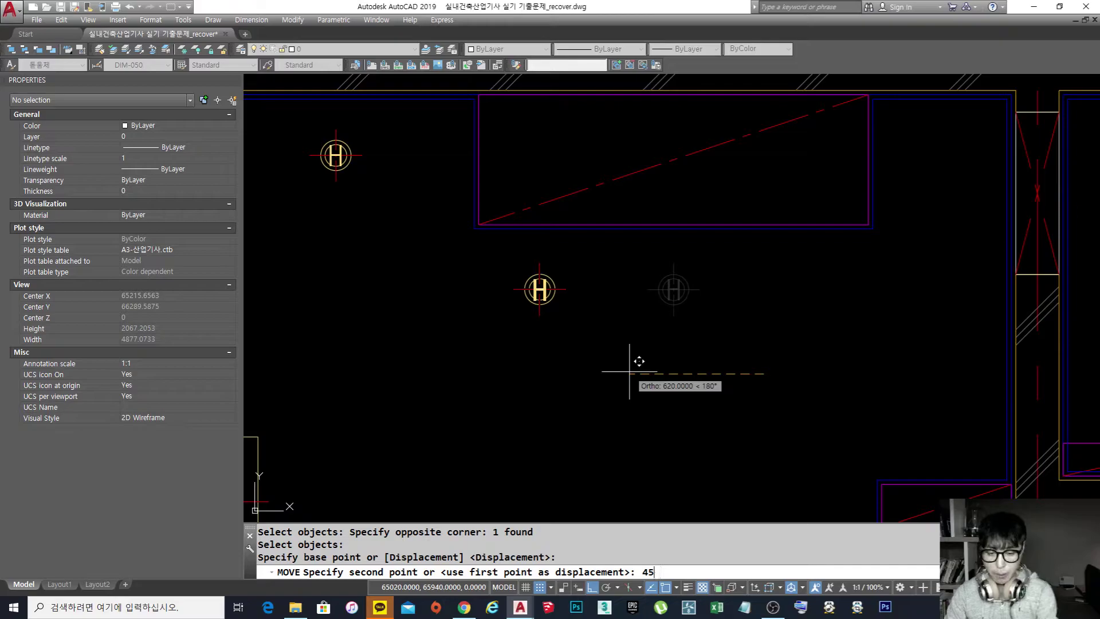
{"action": "type", "text": "0"}
{"action": "key", "text": "Return"}
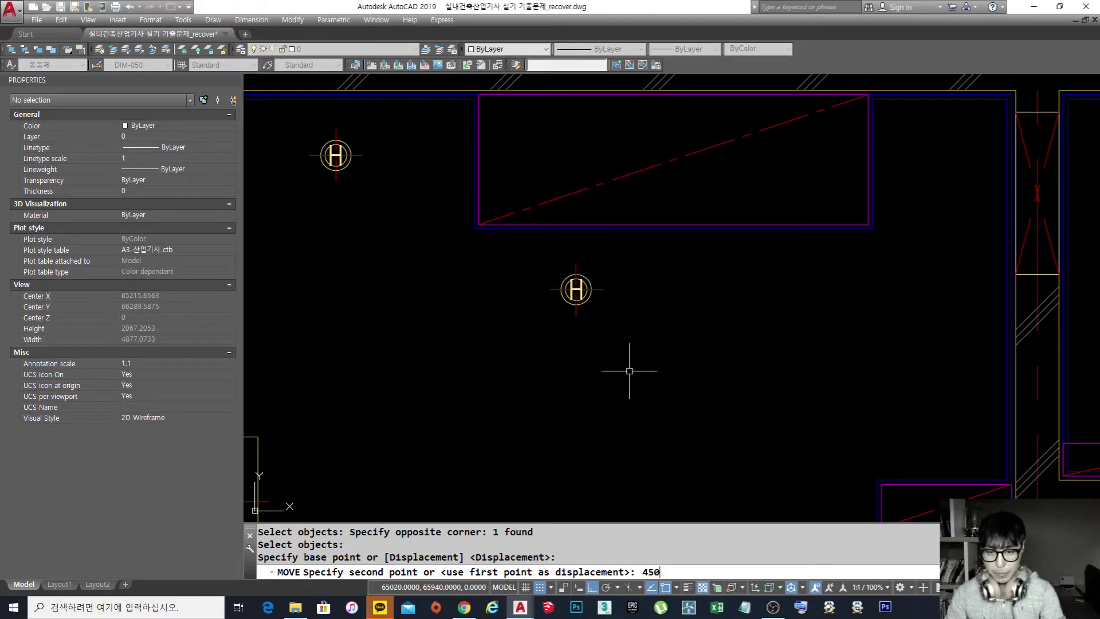
{"action": "key", "text": "Escape"}
{"action": "key", "text": "Escape"}
{"action": "key", "text": "Escape"}
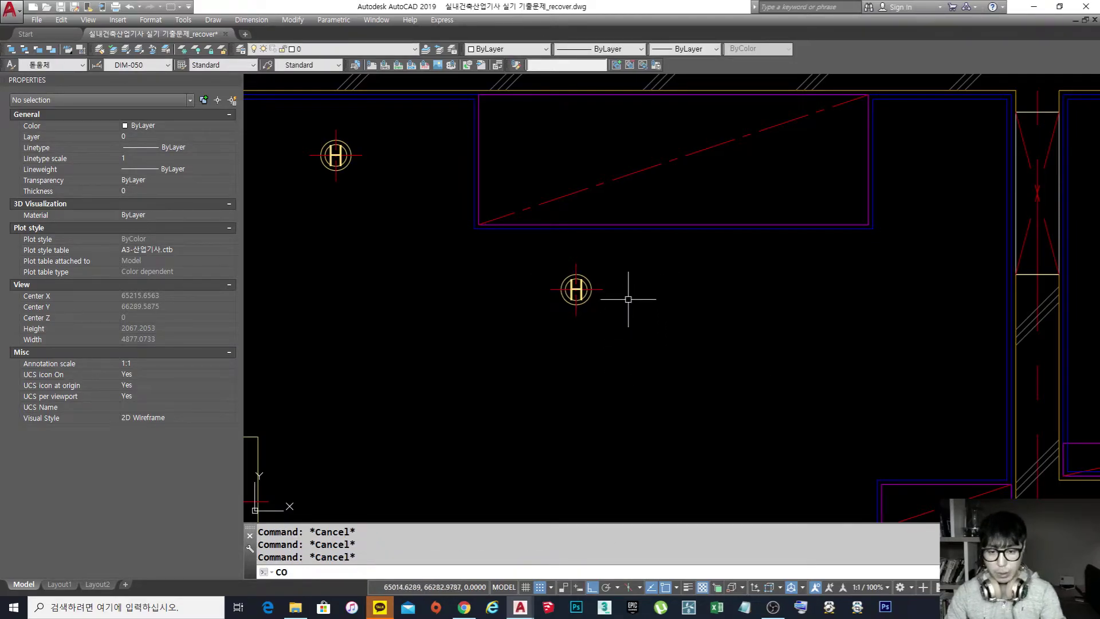
Step: Copy the H downlight below the upper cabinet 900 mm horizontally to the right
{"action": "key", "text": "Return"}
{"action": "left_click", "coordinate": [616, 316]}
{"action": "left_click", "coordinate": [531, 271]}
{"action": "key", "text": "Return"}
{"action": "left_click", "coordinate": [616, 333]}
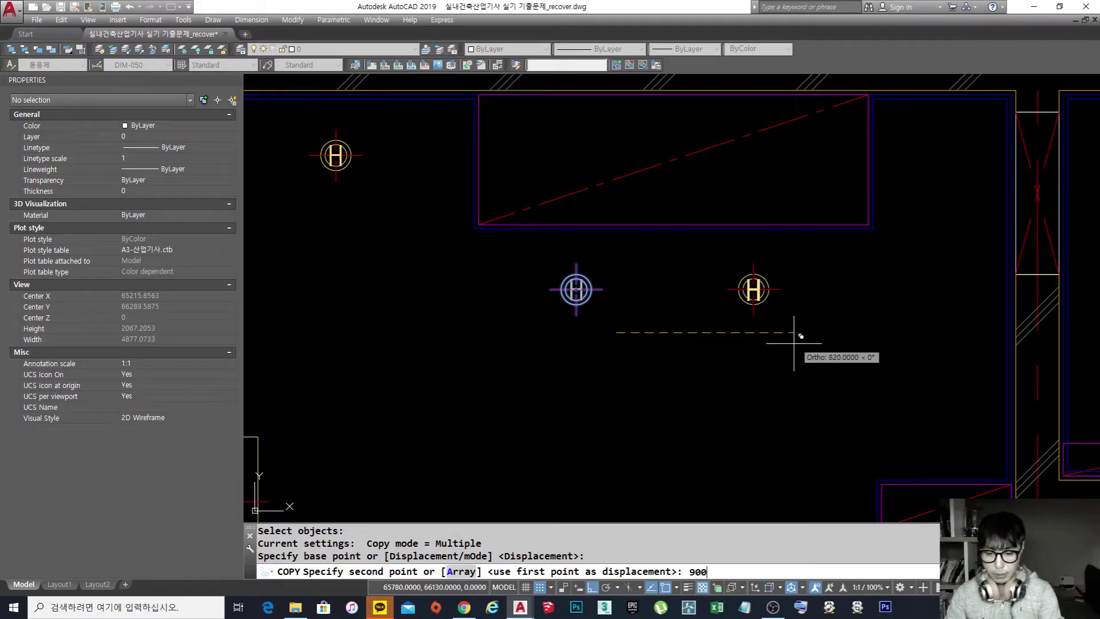
{"action": "type", "text": "900"}
{"action": "key", "text": "Return"}
{"action": "key", "text": "Escape"}
{"action": "key", "text": "Escape"}
Step: Examine the placement of the two H downlights below the upper cabinet and the adjoining room areas
{"action": "scroll", "coordinate": [777, 273], "scroll_direction": "down", "scroll_amount": 3}
{"action": "scroll", "coordinate": [609, 268], "scroll_direction": "up", "scroll_amount": 2}
{"action": "scroll", "coordinate": [611, 268], "scroll_direction": "up", "scroll_amount": 2}
{"action": "scroll", "coordinate": [618, 273], "scroll_direction": "up", "scroll_amount": 2}
{"action": "middle_click_drag", "start_coordinate": [618, 272], "coordinate": [660, 163]}
{"action": "scroll", "coordinate": [669, 189], "scroll_direction": "down", "scroll_amount": 4}
{"action": "middle_click_drag", "start_coordinate": [671, 206], "coordinate": [633, 228]}
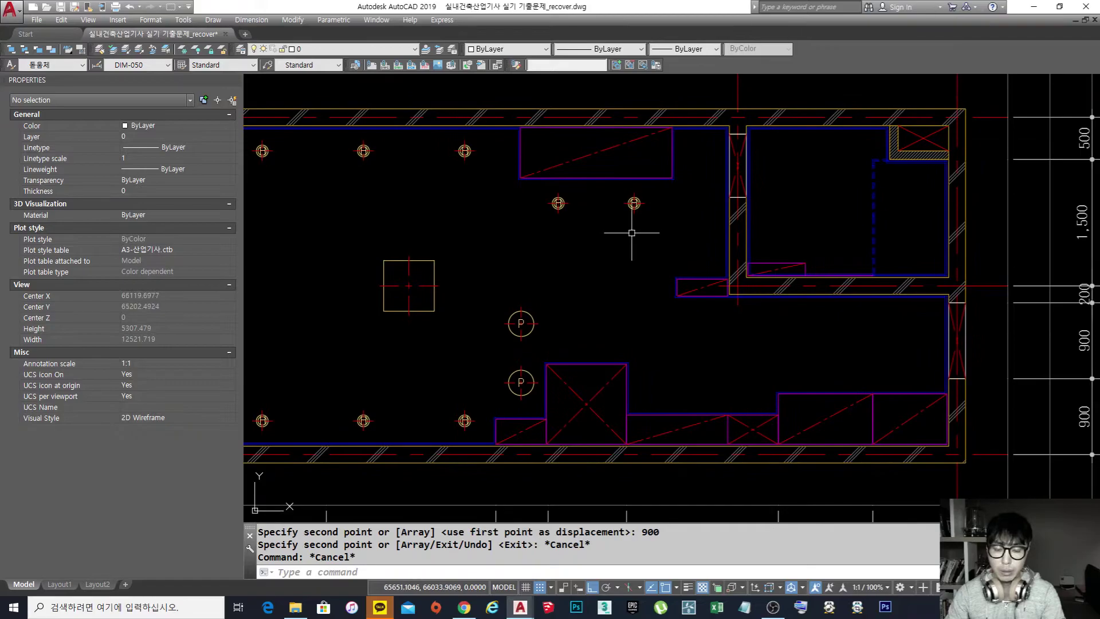
{"action": "middle_click_drag", "start_coordinate": [589, 341], "coordinate": [504, 353]}
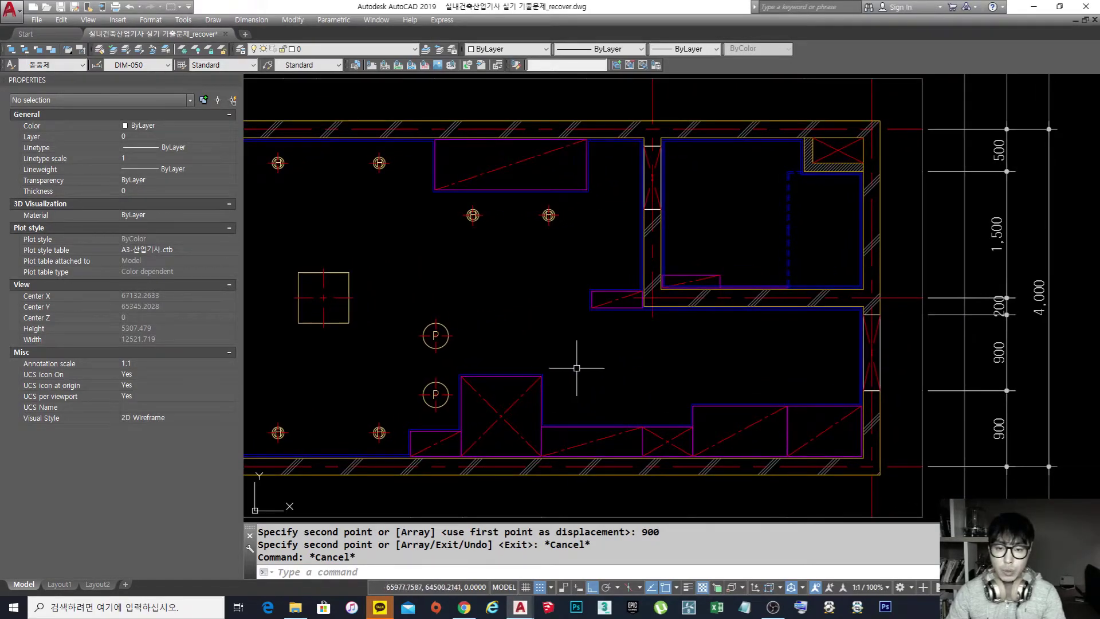
{"action": "scroll", "coordinate": [496, 253], "scroll_direction": "up", "scroll_amount": 2}
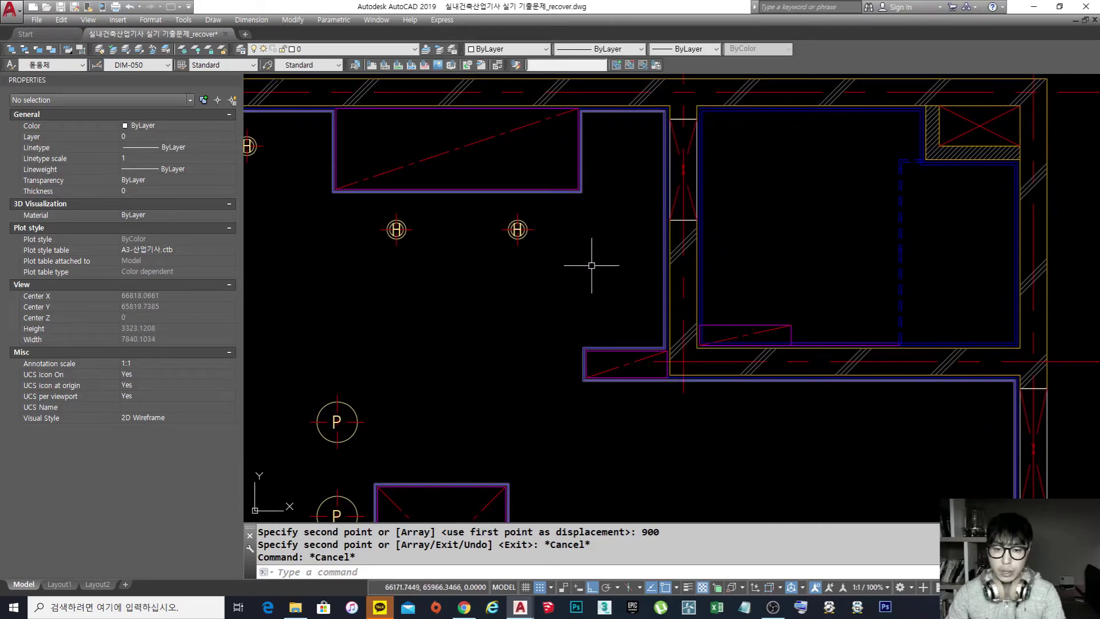
Step: Copy an H downlight symbol from the living room ceiling to the upper edge midpoint of the small box beside the bathroom wall
{"action": "type", "text": "O"}
{"action": "key", "text": "Return"}
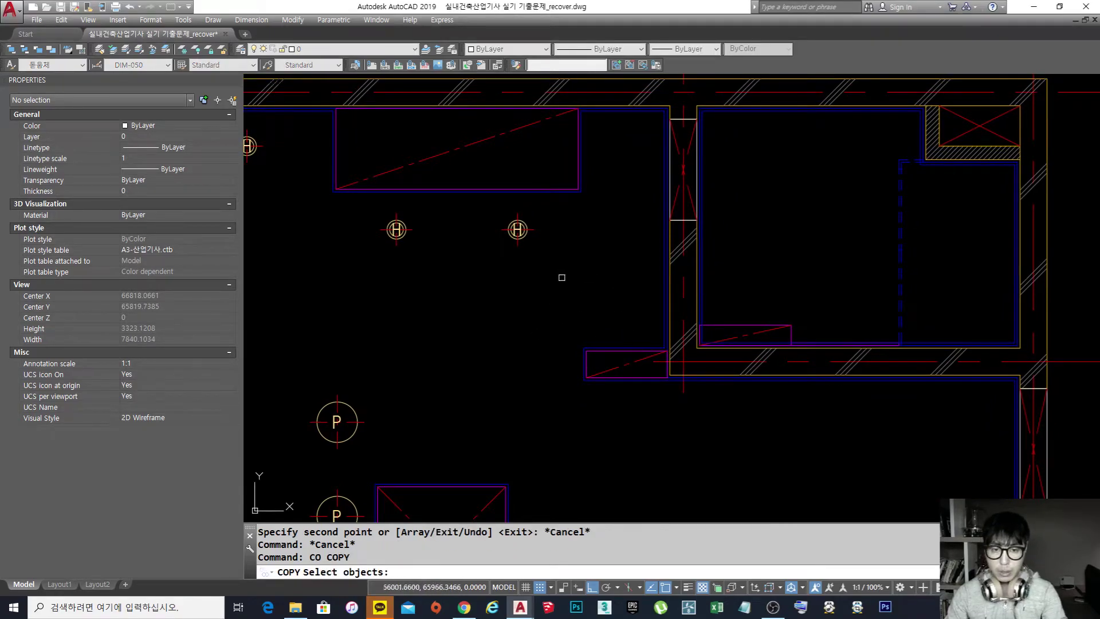
{"action": "left_click", "coordinate": [550, 258]}
{"action": "left_click", "coordinate": [502, 215]}
{"action": "key", "text": "Return"}
{"action": "scroll", "coordinate": [502, 226], "scroll_direction": "up", "scroll_amount": 4}
{"action": "left_click", "coordinate": [541, 235]}
{"action": "scroll", "coordinate": [541, 235], "scroll_direction": "down", "scroll_amount": 4}
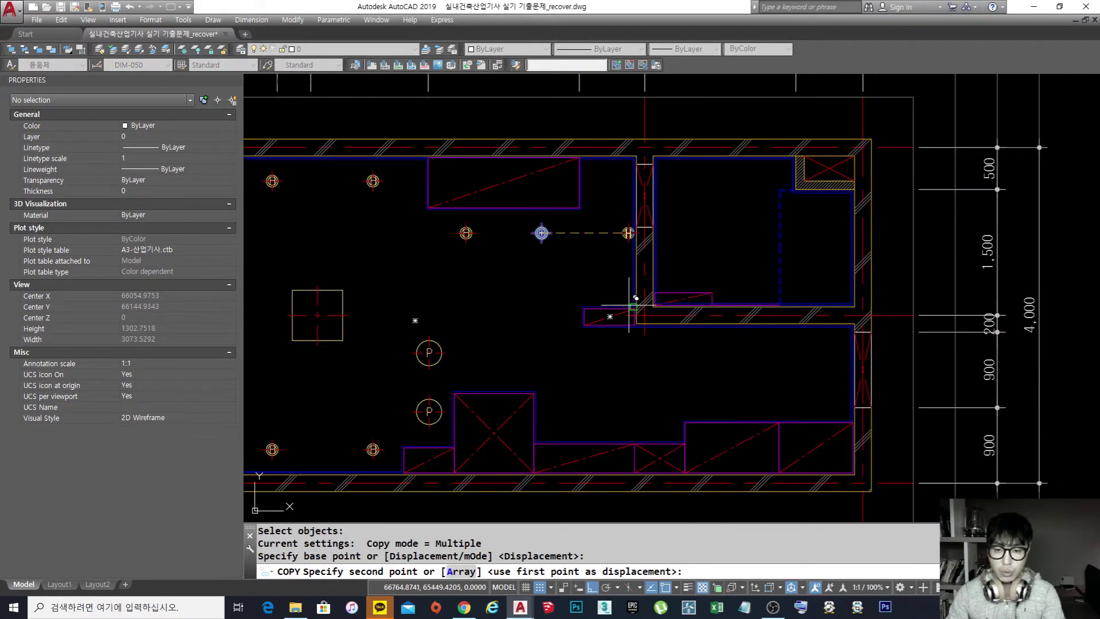
{"action": "scroll", "coordinate": [589, 319], "scroll_direction": "up", "scroll_amount": 3}
{"action": "left_click", "coordinate": [588, 321]}
{"action": "type", "text": "ㅂ"}
{"action": "key", "text": "Escape"}
Step: Move the copied H downlight symbol 300 straight up from the small box's upper edge
{"action": "type", "text": "m"}
{"action": "key", "text": "Return"}
{"action": "left_click", "coordinate": [592, 305]}
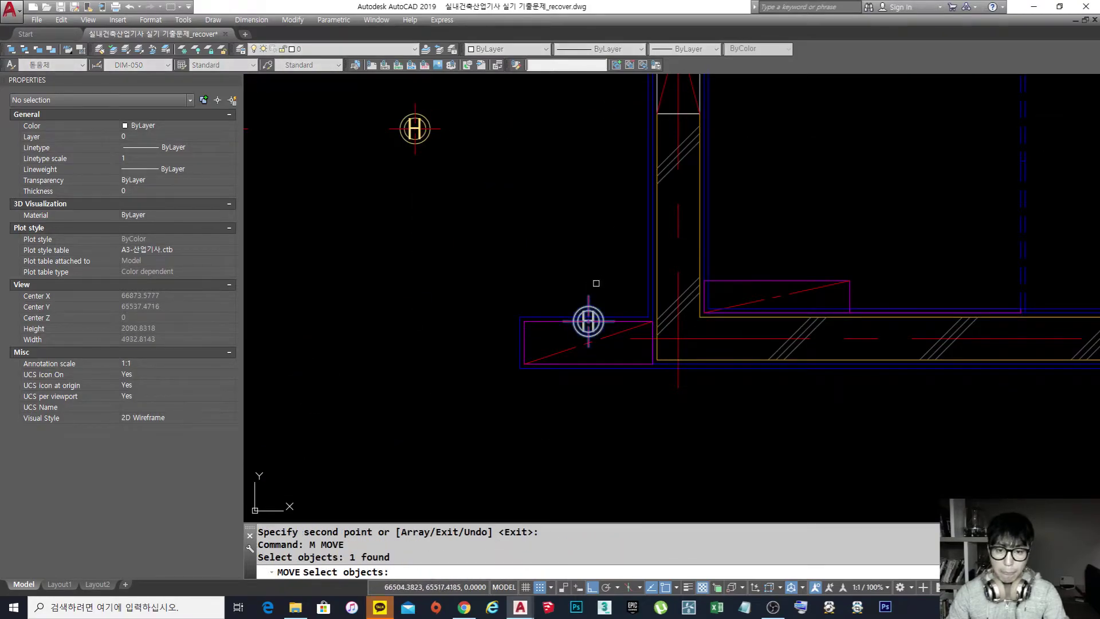
{"action": "key", "text": "Return"}
{"action": "left_click", "coordinate": [608, 279]}
{"action": "type", "text": "300"}
{"action": "key", "text": "Return"}
{"action": "key", "text": "Escape"}
{"action": "key", "text": "Escape"}
{"action": "key", "text": "Escape"}
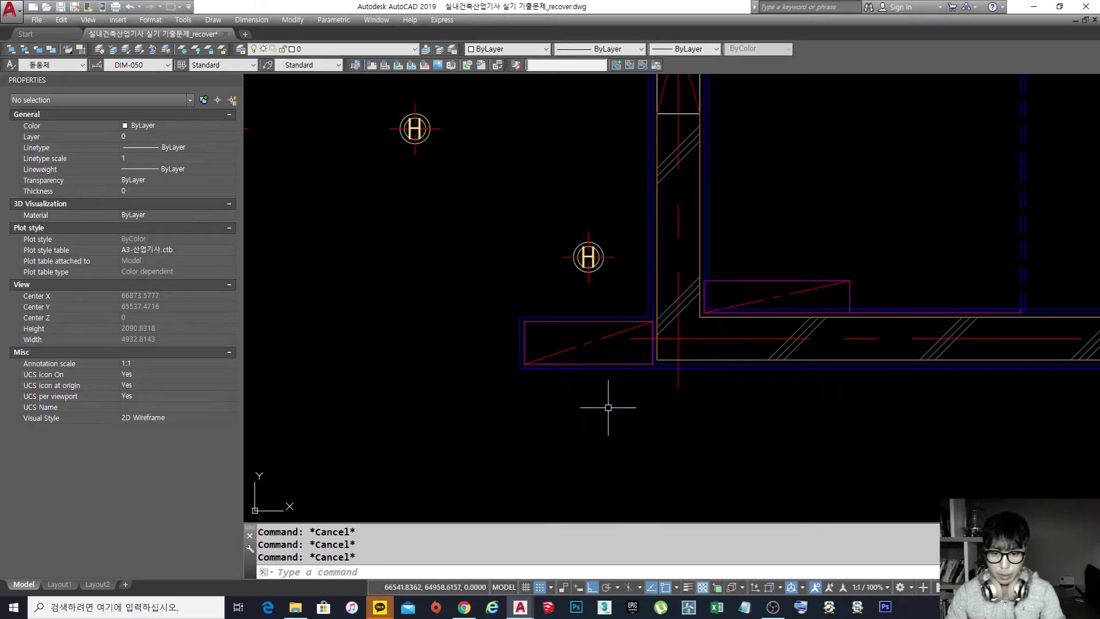
Step: Copy the H downlight symbol above the small box straight down to the box's lower edge
{"action": "type", "text": "CO"}
{"action": "key", "text": "Return"}
{"action": "left_click", "coordinate": [589, 256]}
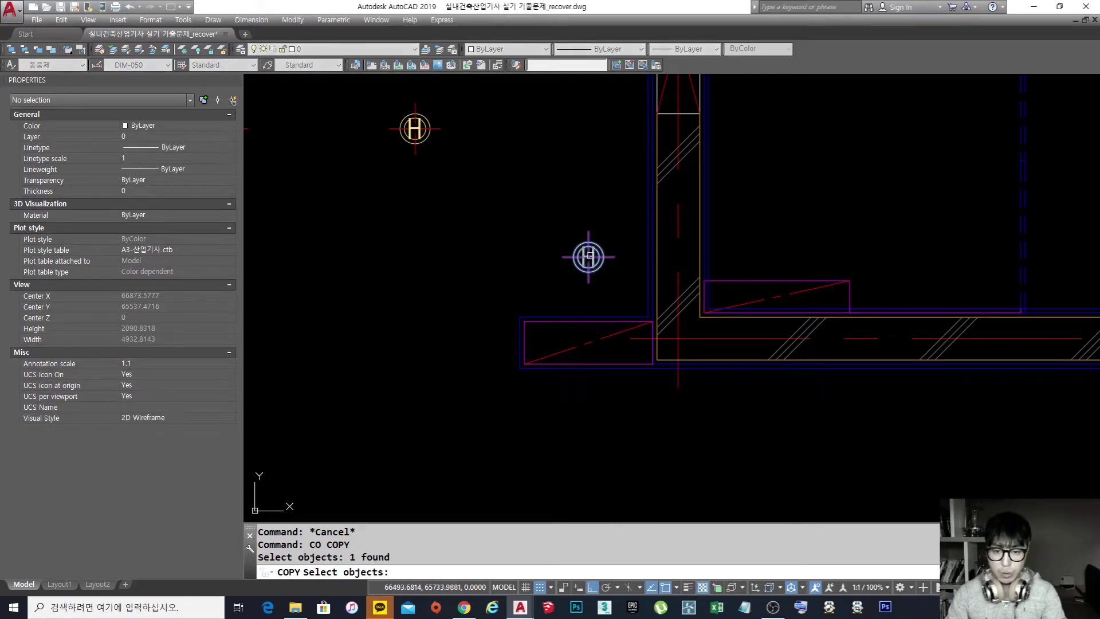
{"action": "key", "text": "Return"}
{"action": "left_click", "coordinate": [589, 232]}
{"action": "left_click", "coordinate": [589, 342]}
{"action": "key", "text": "Return"}
{"action": "type", "text": "m"}
{"action": "key", "text": "Return"}
{"action": "left_click", "coordinate": [594, 358]}
{"action": "scroll", "coordinate": [594, 358], "scroll_direction": "up", "scroll_amount": 2}
{"action": "key", "text": "Escape"}
{"action": "key", "text": "Escape"}
Step: Move the lower H downlight symbol by its centre onto the midpoint of the small box's lower edge
{"action": "type", "text": "m"}
{"action": "key", "text": "Return"}
{"action": "left_click", "coordinate": [606, 355]}
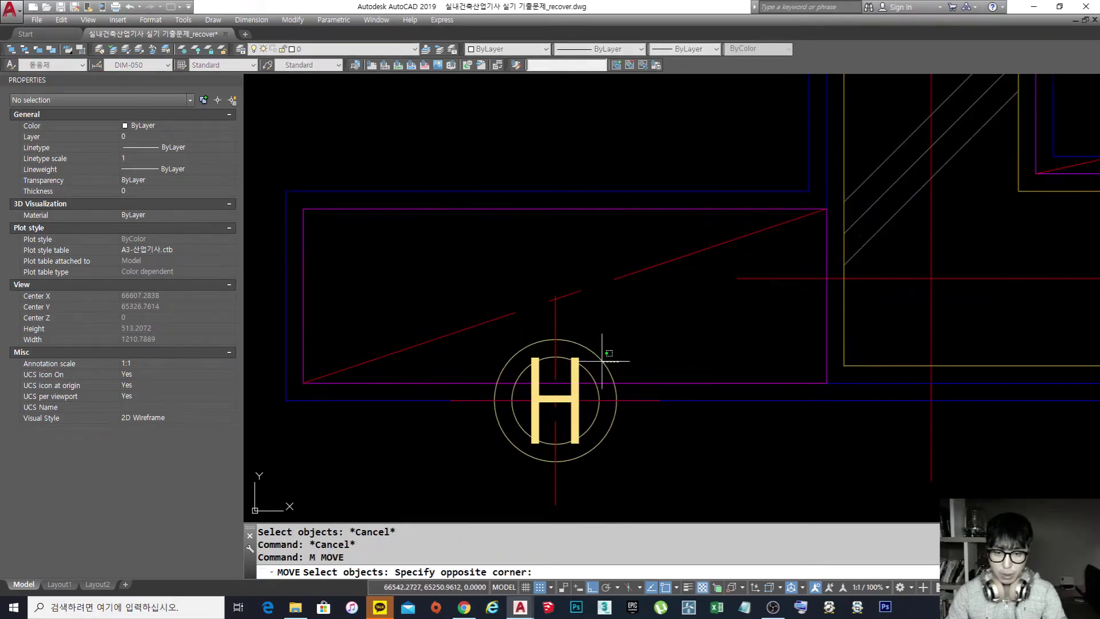
{"action": "left_click", "coordinate": [578, 380]}
{"action": "key", "text": "Return"}
{"action": "left_click", "coordinate": [555, 400]}
{"action": "left_click", "coordinate": [567, 383]}
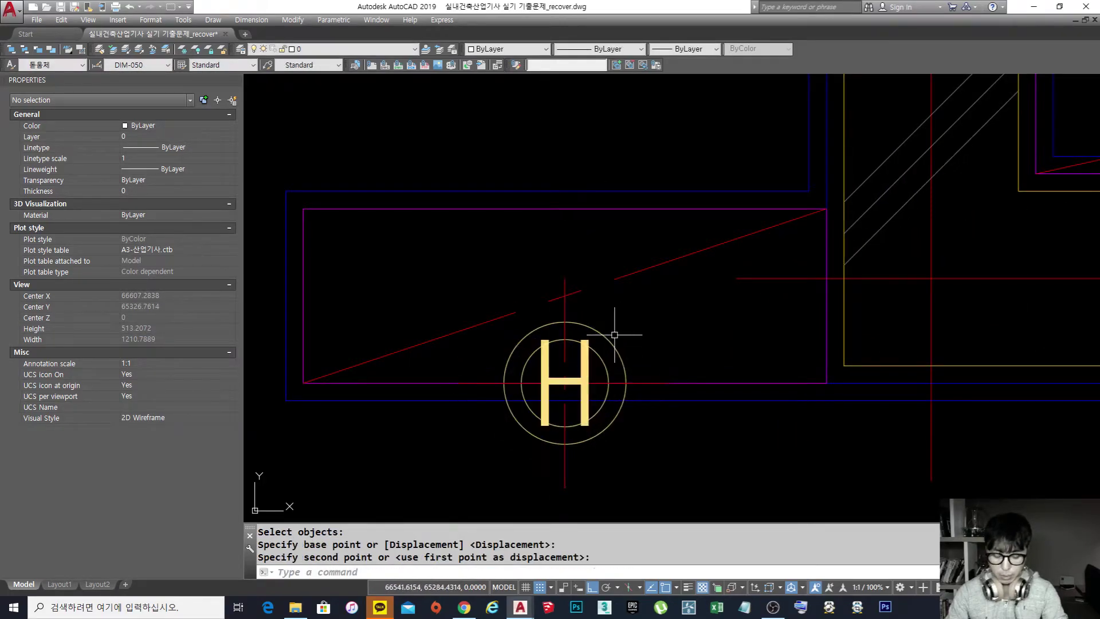
Step: Move the lower H downlight symbol 300 straight down from the small box's lower edge
{"action": "scroll", "coordinate": [616, 333], "scroll_direction": "down", "scroll_amount": 2}
{"action": "type", "text": "m"}
{"action": "key", "text": "Return"}
{"action": "left_click", "coordinate": [631, 339]}
{"action": "left_click", "coordinate": [603, 367]}
{"action": "key", "text": "Return"}
{"action": "left_click", "coordinate": [680, 428]}
{"action": "type", "text": "300"}
{"action": "key", "text": "Return"}
{"action": "scroll", "coordinate": [744, 320], "scroll_direction": "down", "scroll_amount": 4}
{"action": "scroll", "coordinate": [668, 356], "scroll_direction": "up", "scroll_amount": 2}
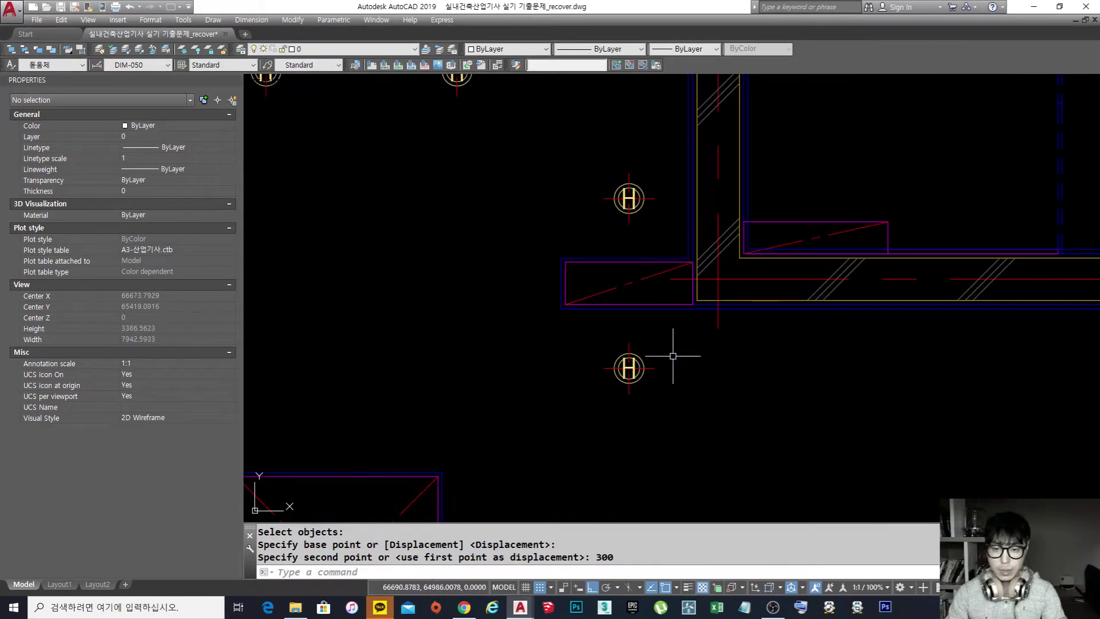
{"action": "key", "text": "Escape"}
{"action": "key", "text": "Escape"}
Step: Examine the kitchen sink, worktop and cooker area on the floor plan against the ceiling plan
{"action": "scroll", "coordinate": [703, 354], "scroll_direction": "down", "scroll_amount": 6}
{"action": "scroll", "coordinate": [613, 321], "scroll_direction": "up", "scroll_amount": 5}
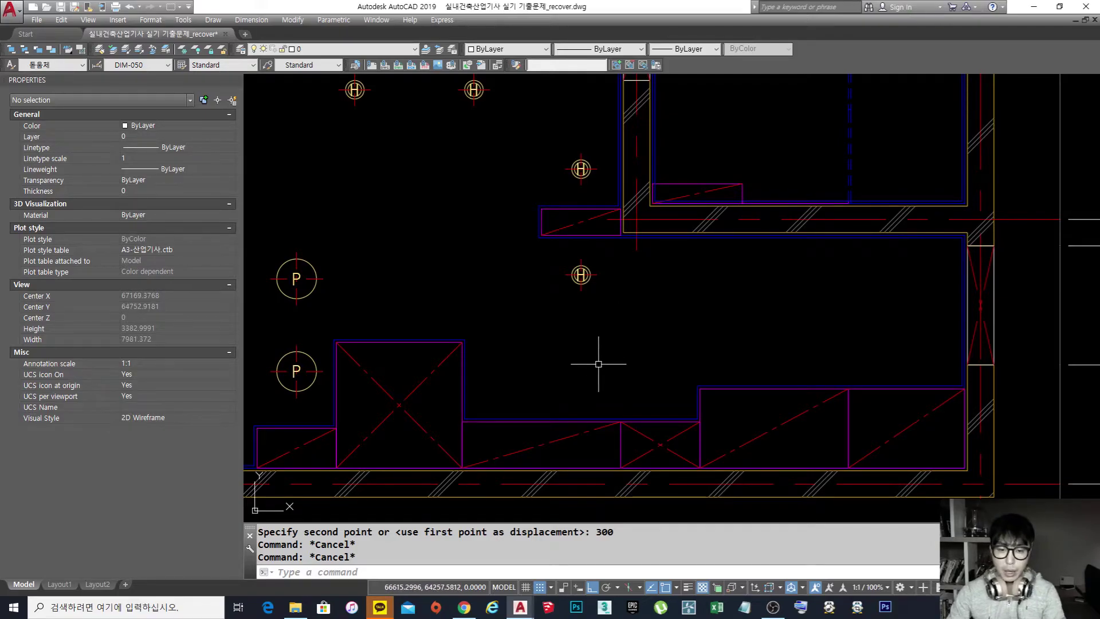
{"action": "scroll", "coordinate": [631, 414], "scroll_direction": "down", "scroll_amount": 6}
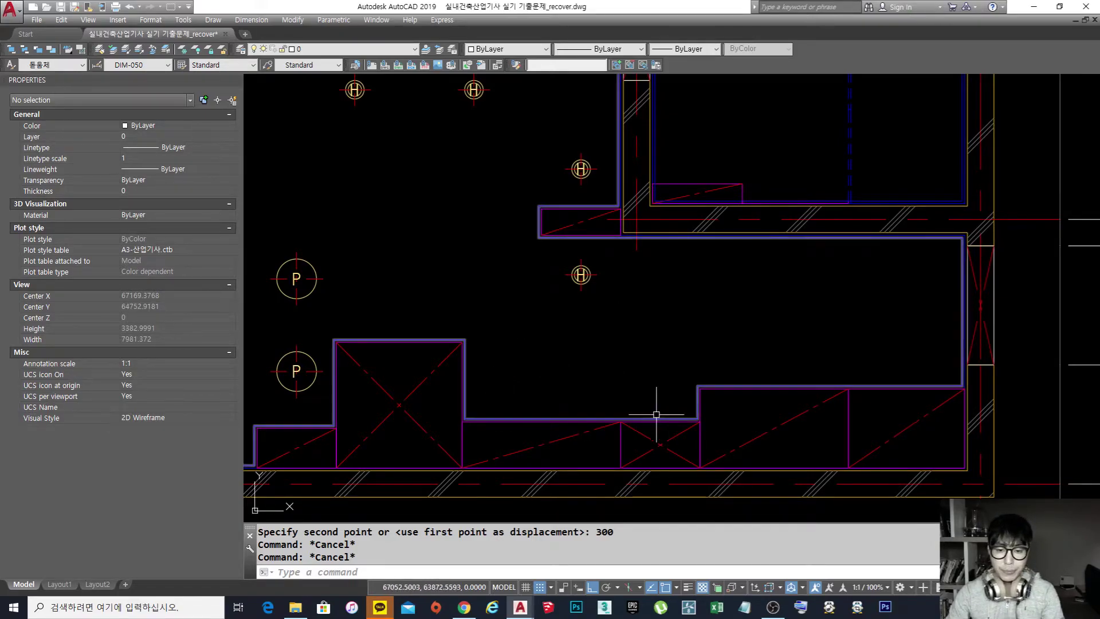
{"action": "scroll", "coordinate": [453, 378], "scroll_direction": "up", "scroll_amount": 5}
{"action": "scroll", "coordinate": [446, 387], "scroll_direction": "up", "scroll_amount": 2}
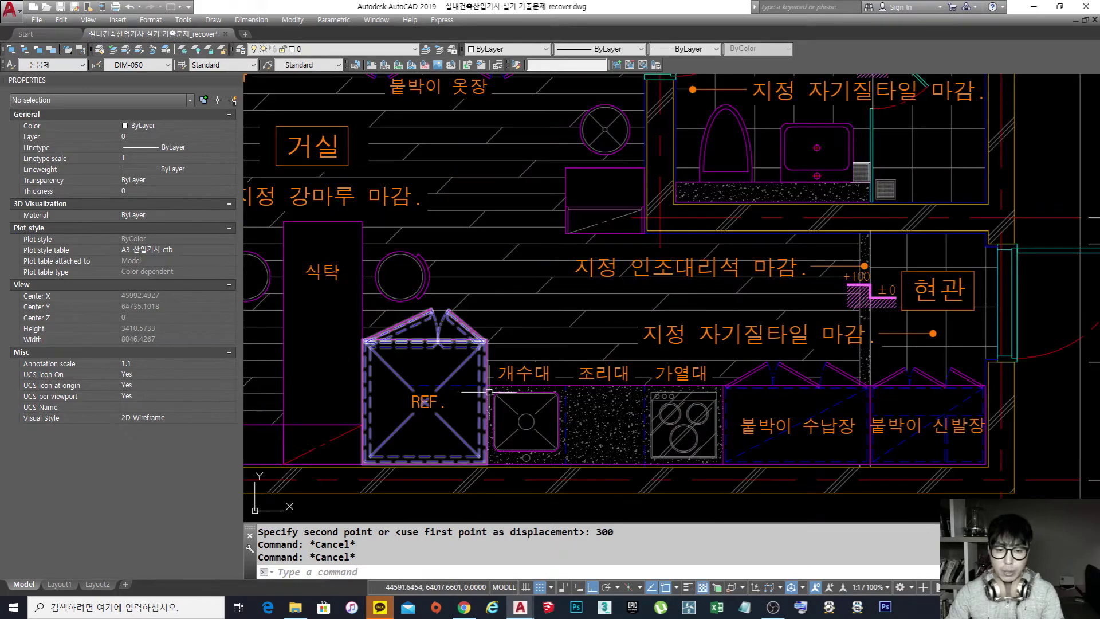
{"action": "middle_click_drag", "start_coordinate": [715, 387], "coordinate": [645, 381]}
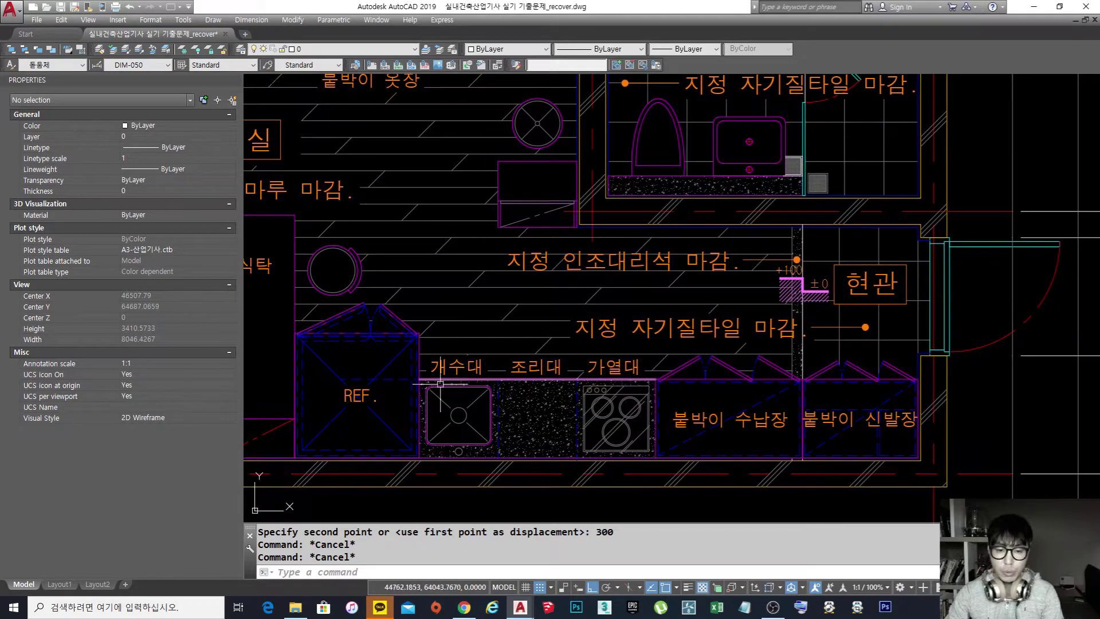
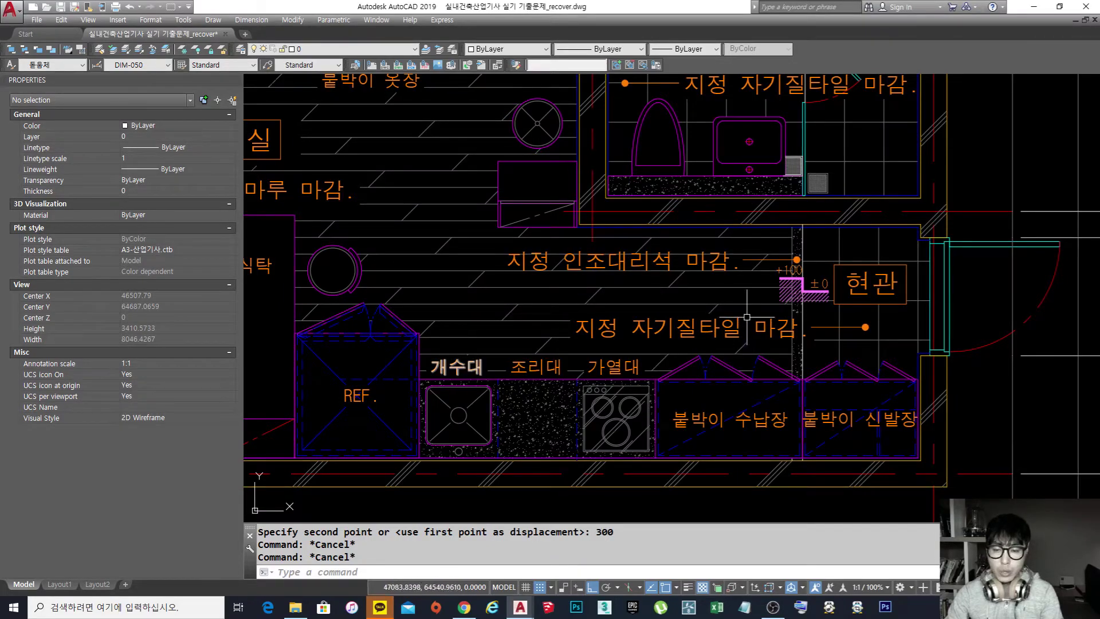
{"action": "scroll", "coordinate": [448, 358], "scroll_direction": "down", "scroll_amount": 6}
{"action": "middle_click_drag", "start_coordinate": [740, 329], "coordinate": [282, 324]}
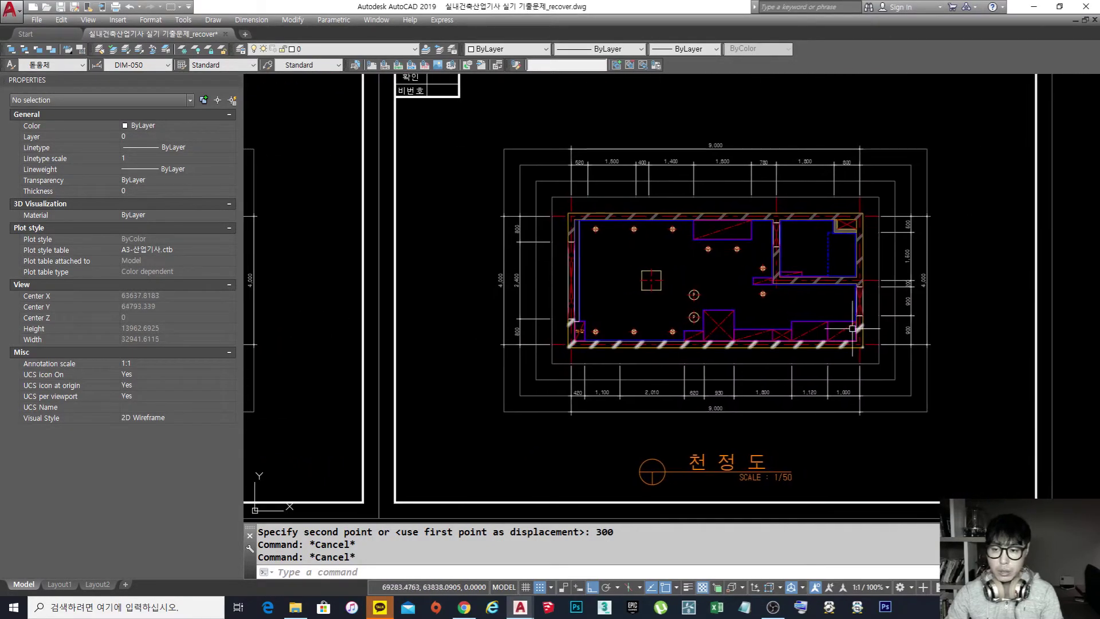
Step: Draw a polyline section outline of ceiling, wall and floor between the two sheets, with a floor line about 1,930 long
{"action": "middle_click_drag", "start_coordinate": [472, 320], "coordinate": [602, 386]}
{"action": "scroll", "coordinate": [668, 315], "scroll_direction": "up", "scroll_amount": 4}
{"action": "type", "text": "PL"}
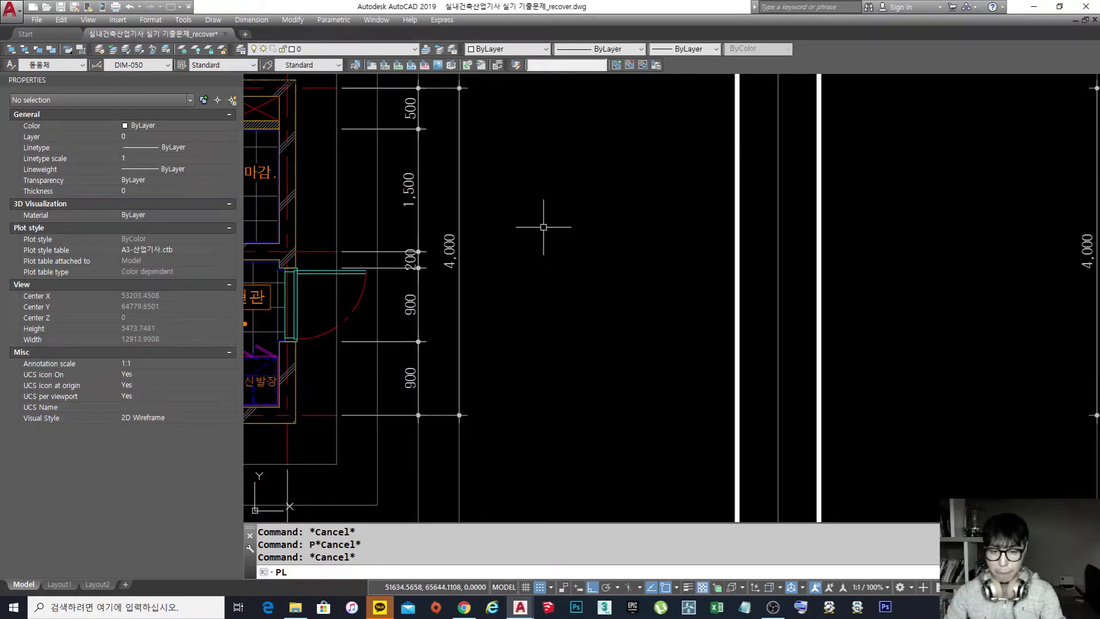
{"action": "key", "text": "Return"}
{"action": "left_click", "coordinate": [522, 233]}
{"action": "left_click", "coordinate": [662, 234]}
{"action": "left_click", "coordinate": [662, 488]}
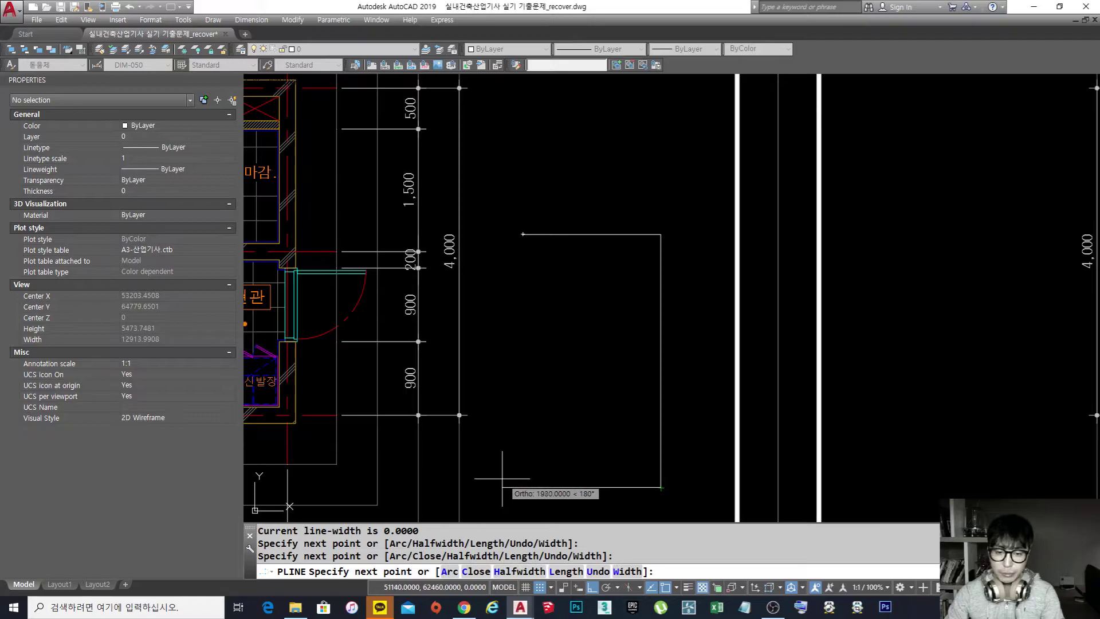
{"action": "left_click", "coordinate": [502, 488]}
{"action": "key", "text": "Return"}
Step: Draw rectangles for a base cabinet in the section's floor corner and a shallower wall cabinet in its ceiling corner
{"action": "type", "text": "REC"}
{"action": "key", "text": "Return"}
{"action": "left_click", "coordinate": [662, 488]}
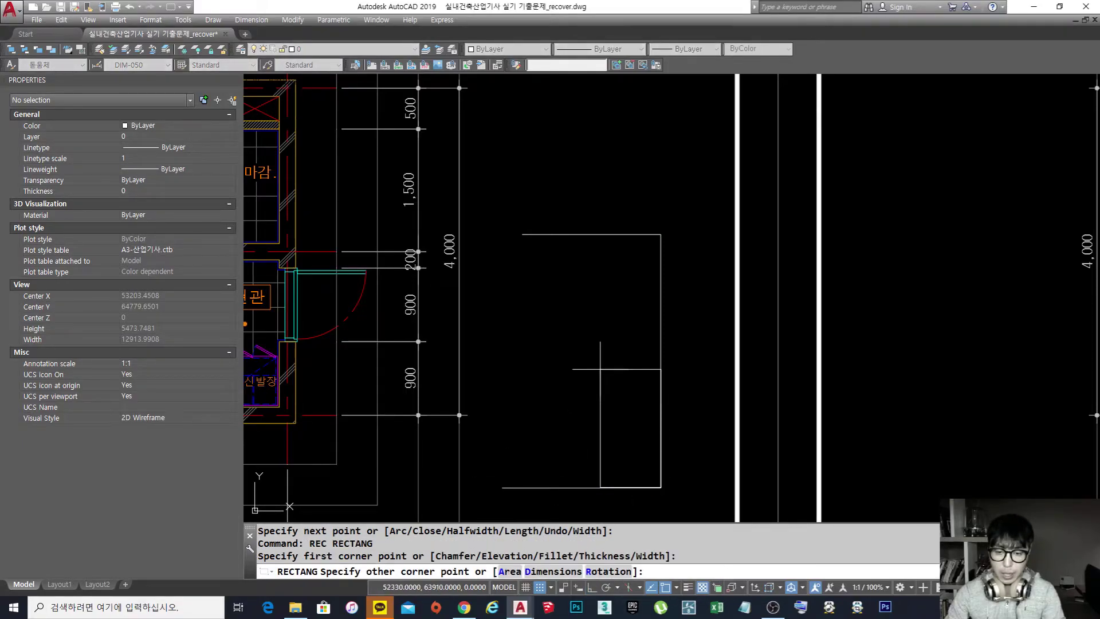
{"action": "left_click", "coordinate": [598, 383]}
{"action": "key", "text": "Return"}
{"action": "left_click", "coordinate": [660, 234]}
{"action": "left_click", "coordinate": [628, 321]}
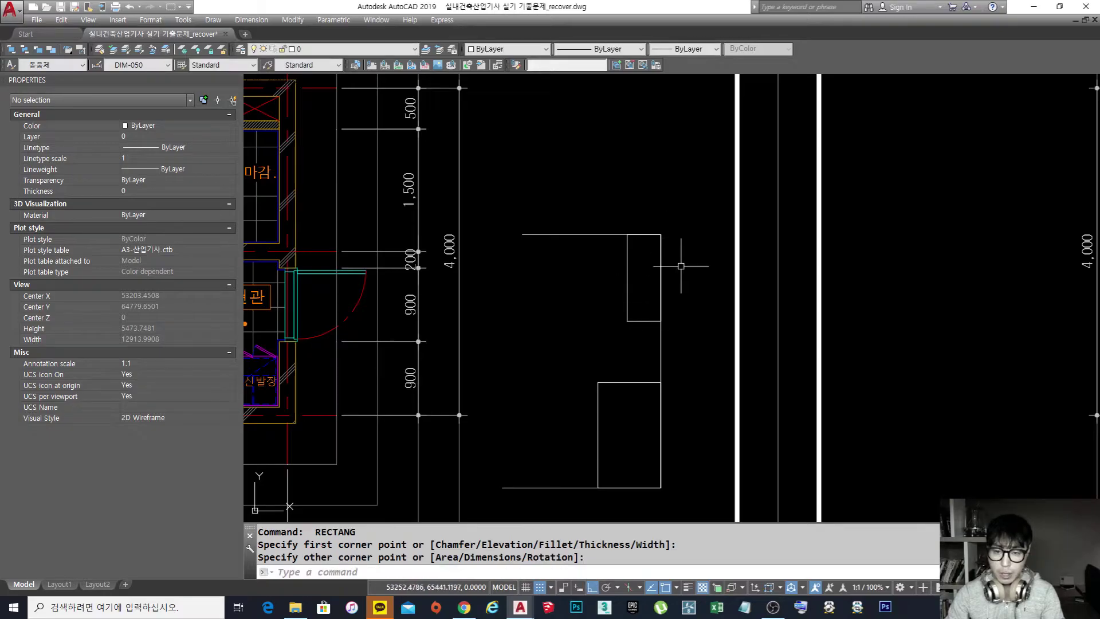
Step: Draw one diagonal line across the wall cabinet and one across the base cabinet
{"action": "type", "text": "l"}
{"action": "key", "text": "Return"}
{"action": "left_click", "coordinate": [661, 234]}
{"action": "left_click", "coordinate": [628, 320]}
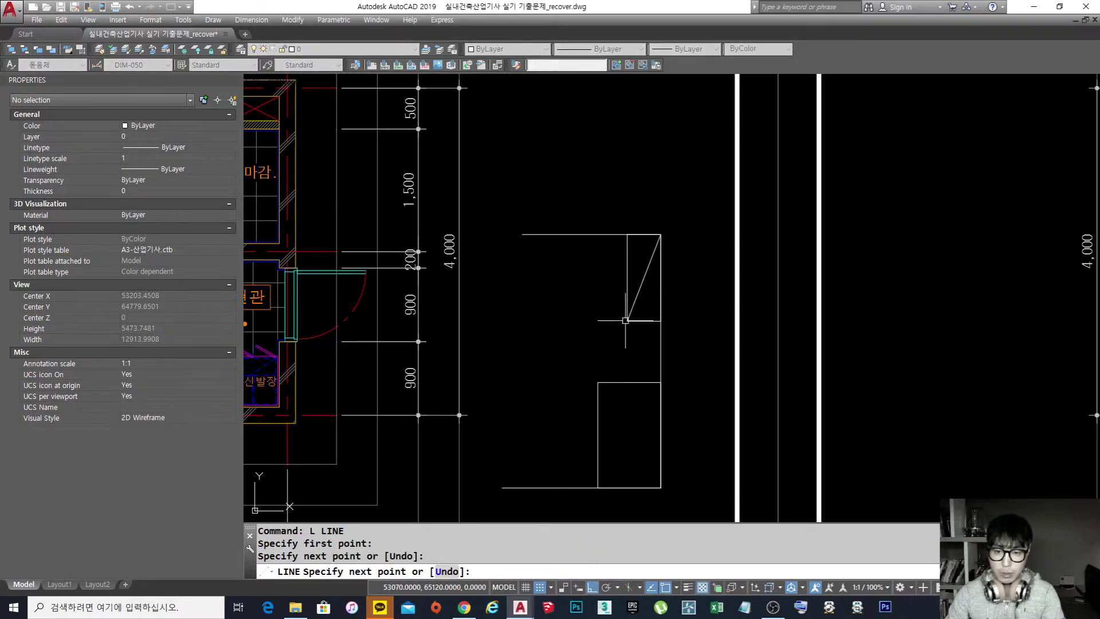
{"action": "key", "text": "Return"}
{"action": "key", "text": "Return"}
{"action": "left_click", "coordinate": [598, 488]}
{"action": "left_click", "coordinate": [660, 383]}
{"action": "key", "text": "Return"}
Step: Draw a hook-shaped faucet from three line segments above the base cabinet, close to the wall
{"action": "type", "text": "L"}
{"action": "scroll", "coordinate": [658, 384], "scroll_direction": "up", "scroll_amount": 6}
{"action": "key", "text": "Return"}
{"action": "left_click", "coordinate": [637, 397]}
{"action": "left_click", "coordinate": [638, 294]}
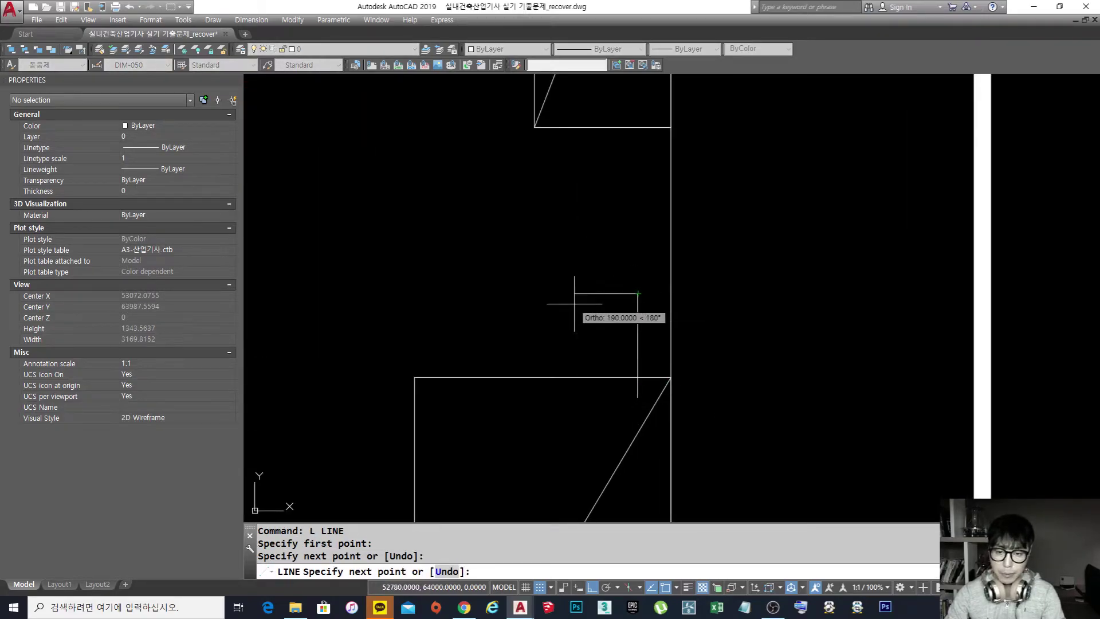
{"action": "left_click", "coordinate": [588, 295]}
{"action": "left_click", "coordinate": [587, 322]}
{"action": "key", "text": "Escape"}
{"action": "scroll", "coordinate": [699, 308], "scroll_direction": "down", "scroll_amount": 6}
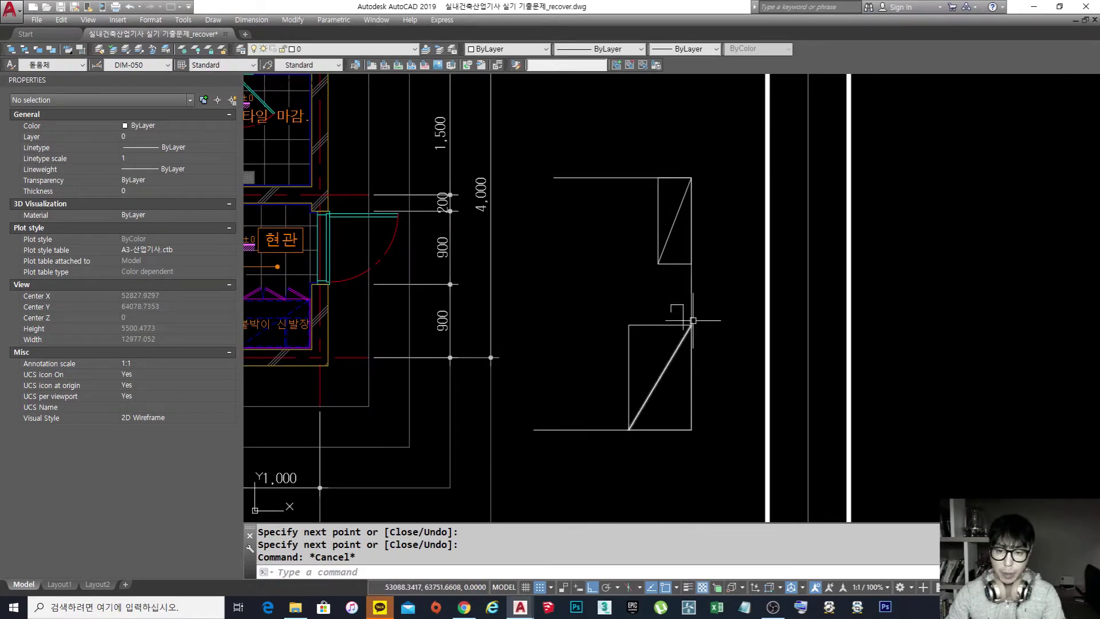
Step: Draw a circle of radius 210 in front of the cabinets as the head of a human figure
{"action": "middle_click_drag", "start_coordinate": [691, 299], "coordinate": [679, 306]}
{"action": "type", "text": "c"}
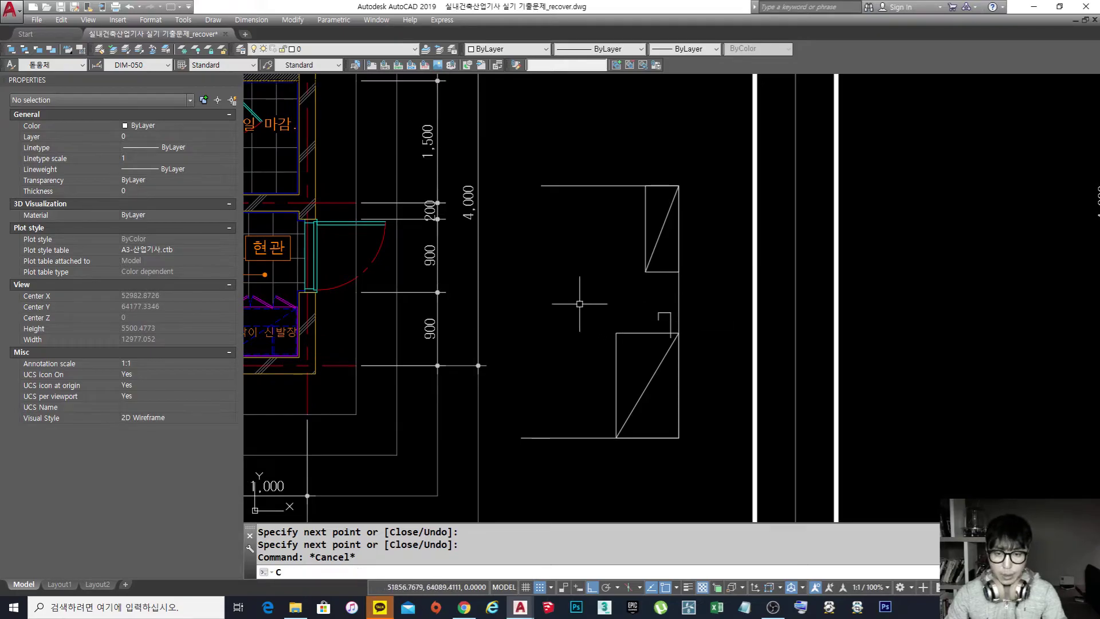
{"action": "key", "text": "Return"}
{"action": "left_click", "coordinate": [582, 272]}
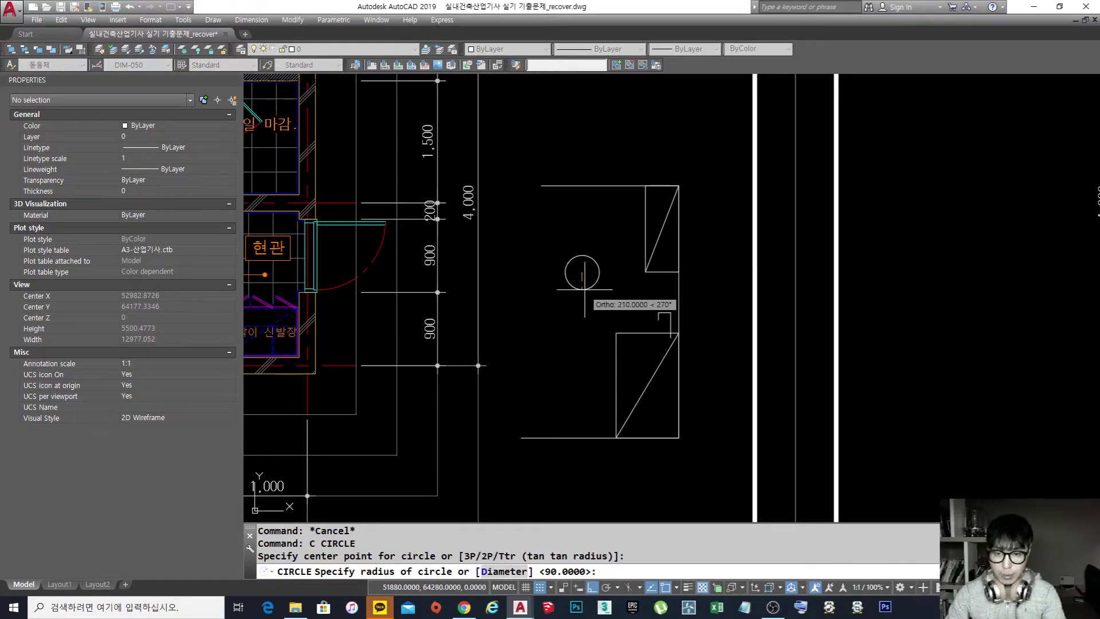
{"action": "left_click", "coordinate": [582, 289]}
Step: Draw the figure's body and legs with lines running from the head circle down to the floor
{"action": "type", "text": "l"}
{"action": "key", "text": "Return"}
{"action": "left_click", "coordinate": [582, 289]}
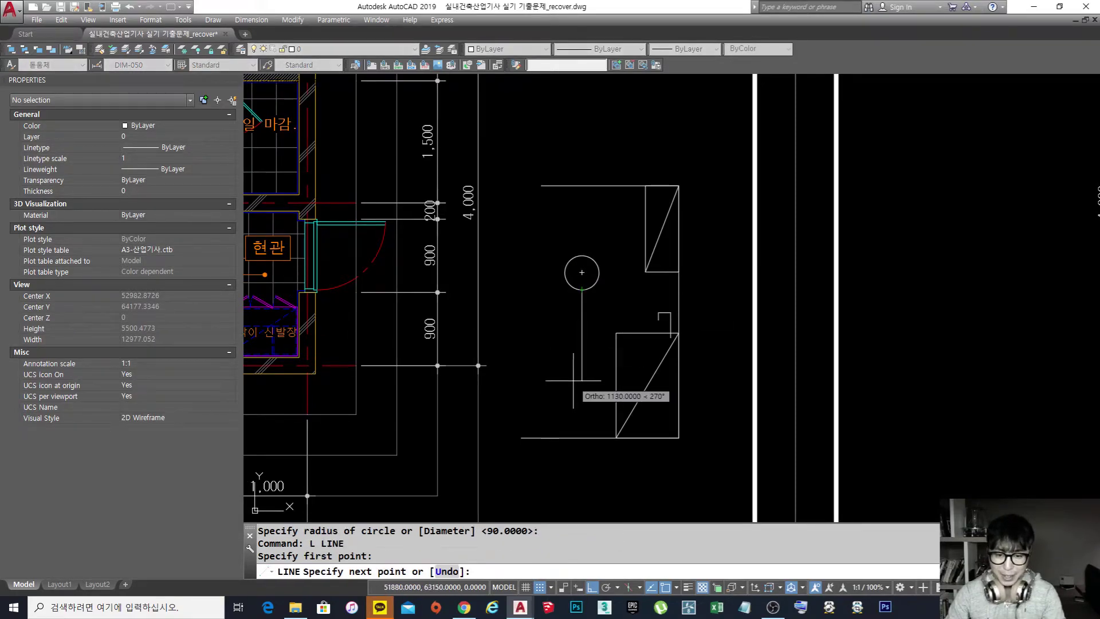
{"action": "left_click", "coordinate": [573, 372]}
{"action": "key", "text": "F8"}
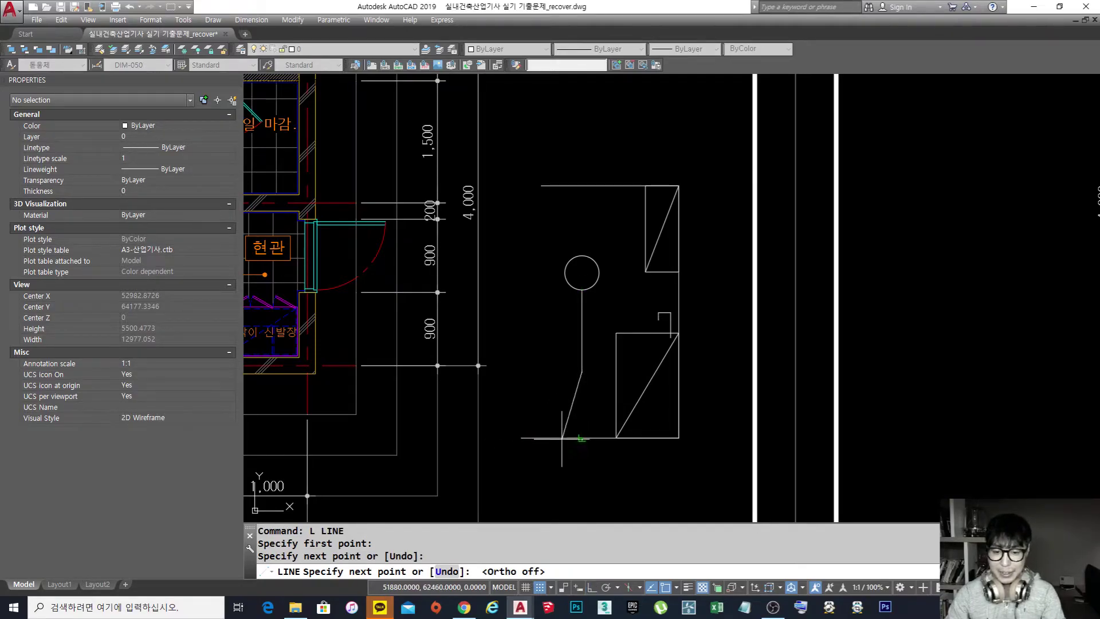
{"action": "left_click", "coordinate": [600, 439]}
{"action": "key", "text": "Return"}
{"action": "key", "text": "Return"}
{"action": "left_click", "coordinate": [600, 439]}
{"action": "left_click", "coordinate": [600, 437]}
{"action": "key", "text": "Return"}
Step: Draw the figure's two bent arms with lines from the upper body to the base cabinet's worktop
{"action": "key", "text": "Return"}
{"action": "right_click", "coordinate": [585, 314], "text": "shift"}
{"action": "key", "text": "r"}
{"action": "scroll", "coordinate": [587, 309], "scroll_direction": "up", "scroll_amount": 4}
{"action": "left_click", "coordinate": [575, 308]}
{"action": "left_click", "coordinate": [614, 343]}
{"action": "left_click", "coordinate": [742, 370]}
{"action": "key", "text": "Return"}
{"action": "key", "text": "Return"}
{"action": "left_click", "coordinate": [575, 307]}
{"action": "left_click", "coordinate": [739, 379]}
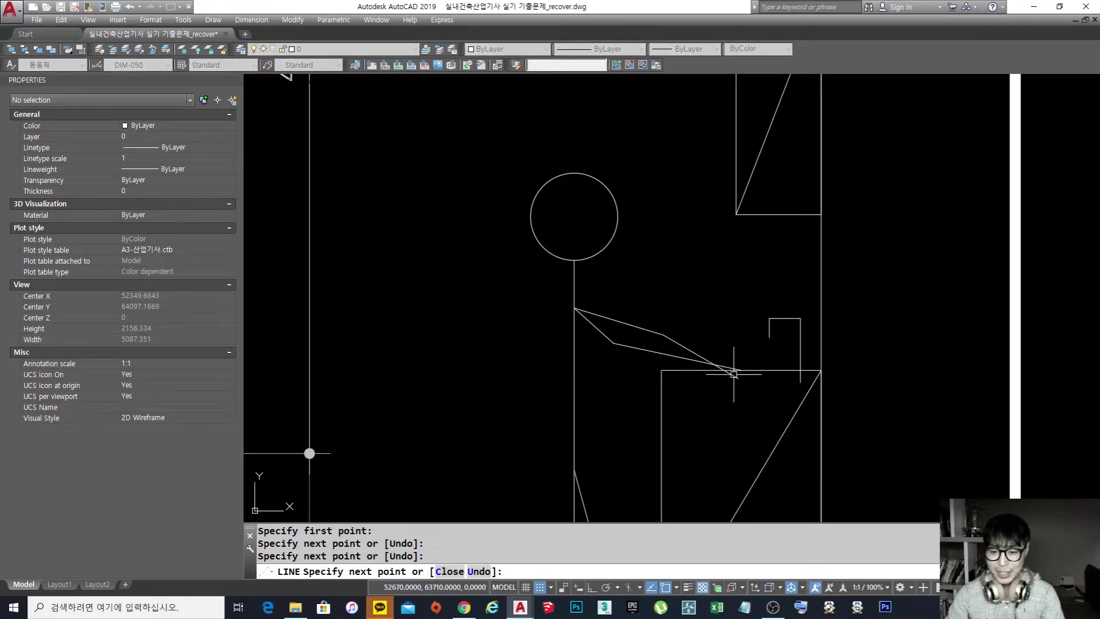
{"action": "key", "text": "Return"}
Step: Draw a ceiling light circle of radius about 240 at the free end of the section's ceiling line
{"action": "scroll", "coordinate": [591, 324], "scroll_direction": "down", "scroll_amount": 6}
{"action": "scroll", "coordinate": [621, 337], "scroll_direction": "up", "scroll_amount": 4}
{"action": "key", "text": "Escape"}
{"action": "key", "text": "Escape"}
{"action": "middle_click_drag", "start_coordinate": [618, 344], "coordinate": [635, 347]}
{"action": "scroll", "coordinate": [640, 349], "scroll_direction": "down", "scroll_amount": 4}
{"action": "scroll", "coordinate": [640, 349], "scroll_direction": "up", "scroll_amount": 2}
{"action": "type", "text": "C"}
{"action": "key", "text": "Return"}
{"action": "left_click", "coordinate": [539, 209]}
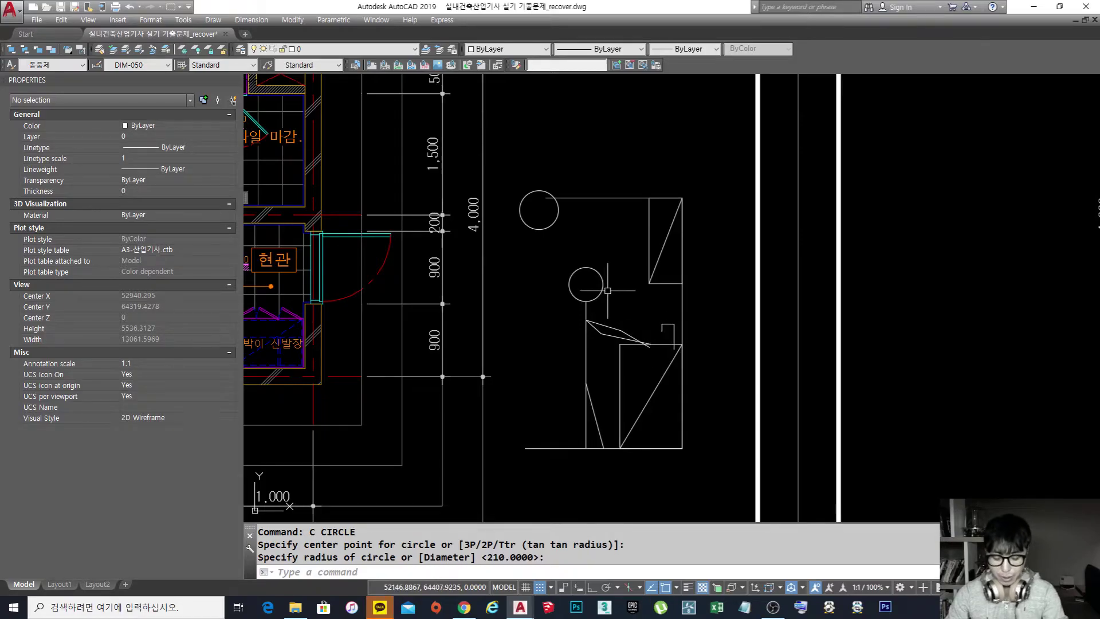
Step: Move the ceiling light circle horizontally along the ceiling to above the figure's head
{"action": "type", "text": "m"}
{"action": "key", "text": "space"}
{"action": "left_click", "coordinate": [577, 239]}
{"action": "left_click", "coordinate": [549, 221]}
{"action": "key", "text": "space"}
{"action": "left_click", "coordinate": [549, 246]}
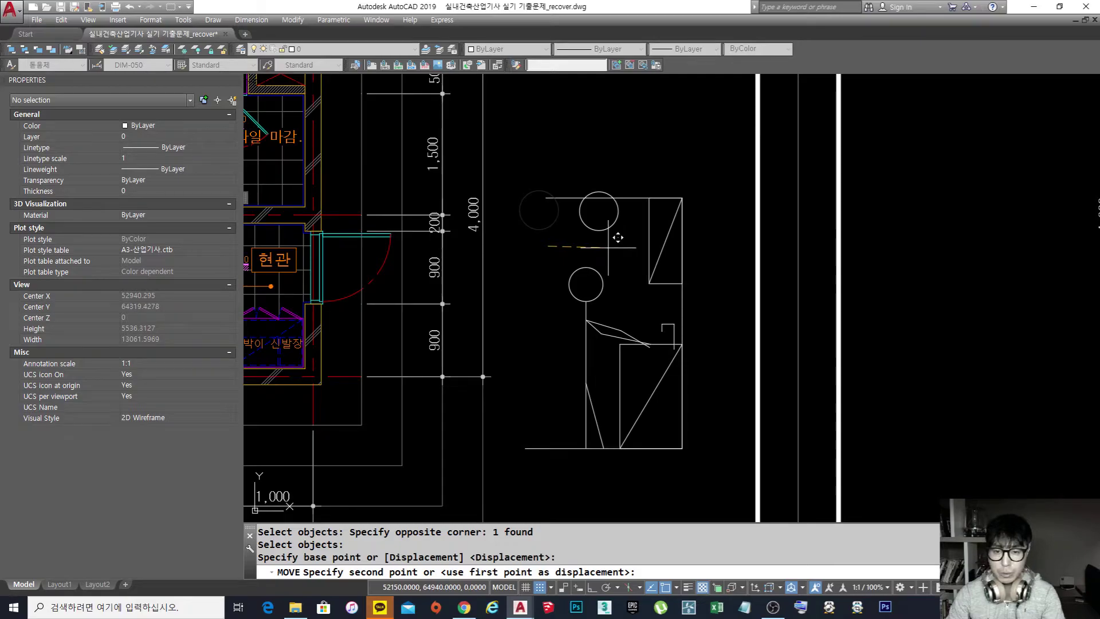
{"action": "left_click", "coordinate": [617, 237]}
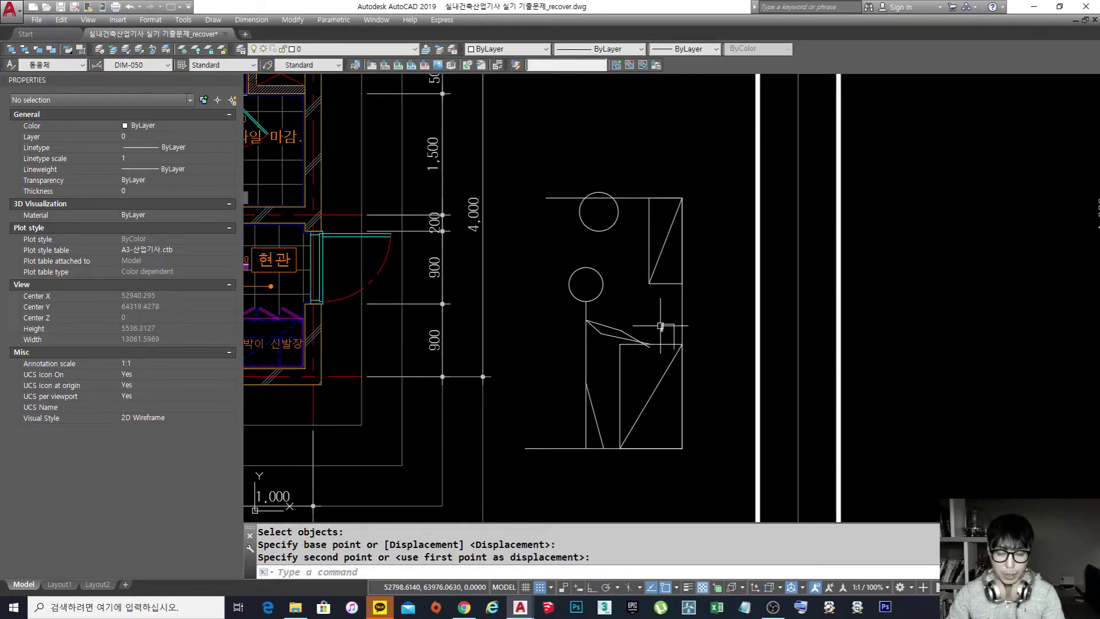
Step: Draw a small circle for an under-cabinet light just beneath the wall cabinet, next to the wall
{"action": "key", "text": "Escape"}
{"action": "scroll", "coordinate": [653, 285], "scroll_direction": "up", "scroll_amount": 3}
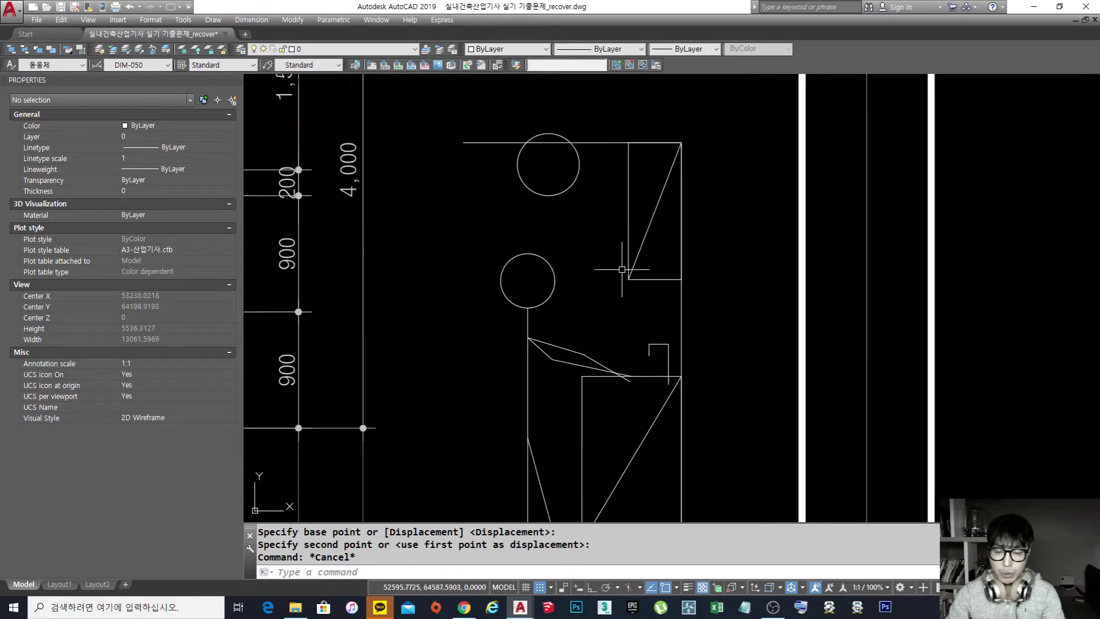
{"action": "type", "text": "c"}
{"action": "key", "text": "Return"}
{"action": "scroll", "coordinate": [679, 297], "scroll_direction": "up", "scroll_amount": 4}
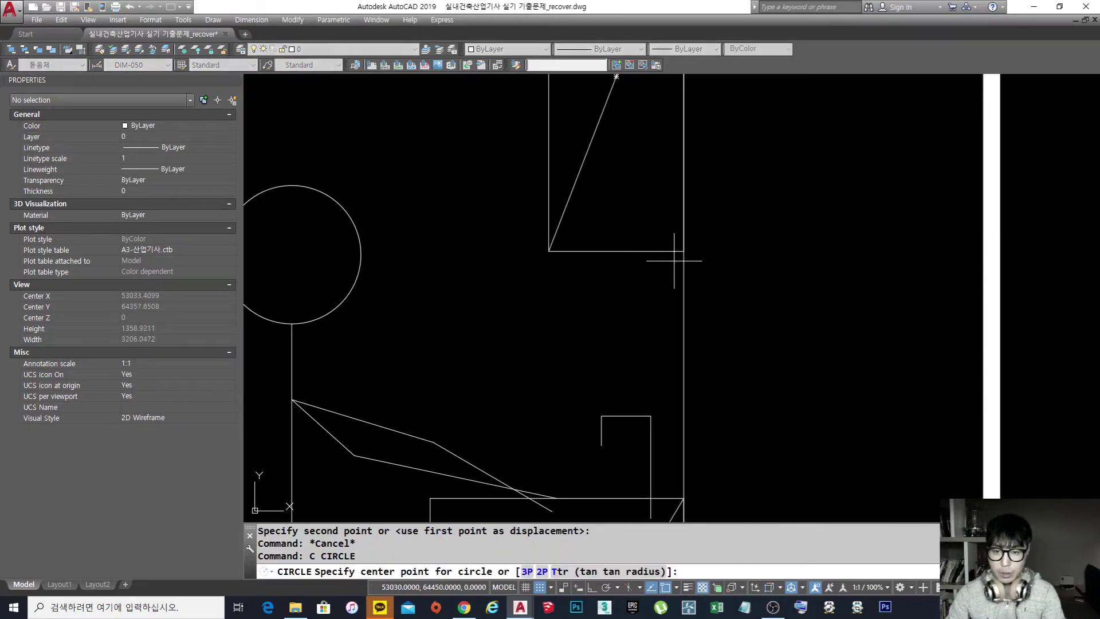
{"action": "left_click", "coordinate": [664, 270]}
{"action": "left_click", "coordinate": [664, 286]}
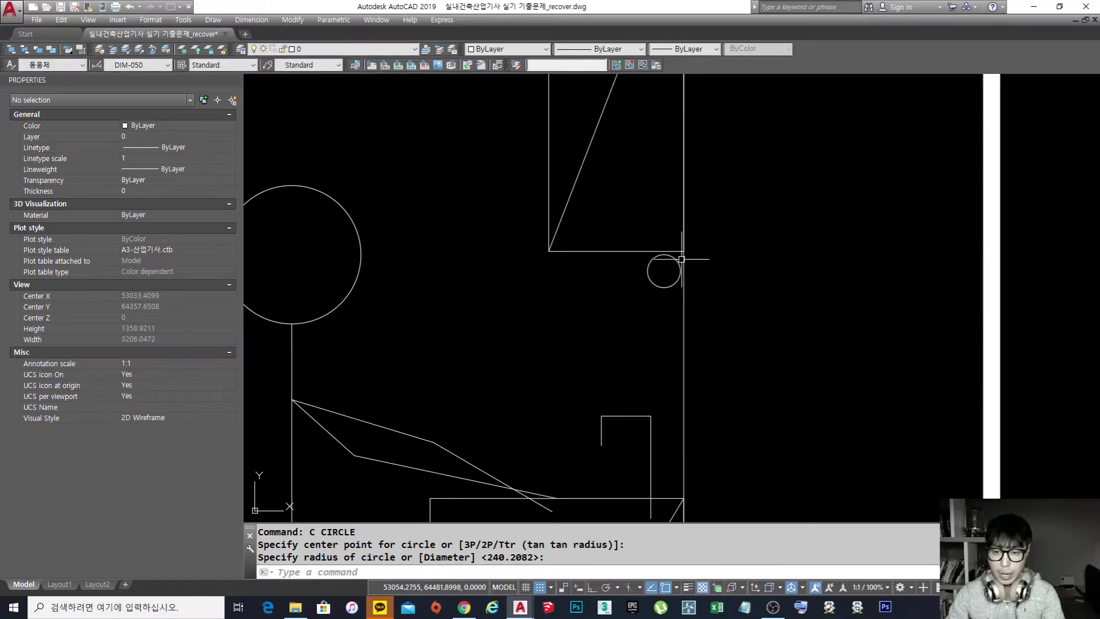
{"action": "scroll", "coordinate": [684, 277], "scroll_direction": "down", "scroll_amount": 5}
{"action": "scroll", "coordinate": [668, 308], "scroll_direction": "down", "scroll_amount": 2}
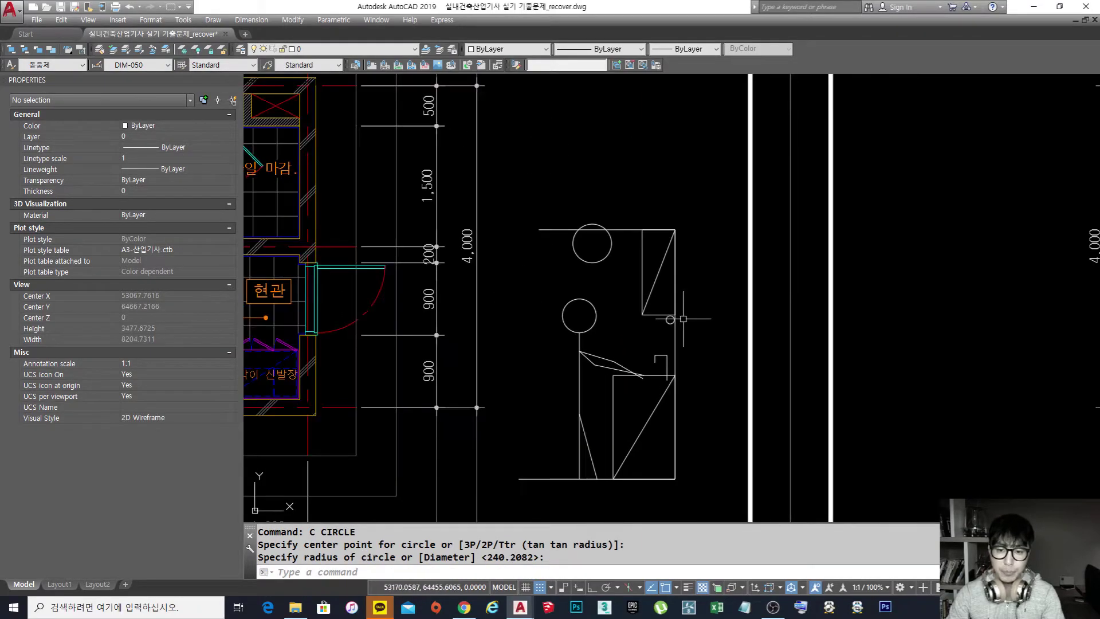
{"action": "scroll", "coordinate": [660, 281], "scroll_direction": "up", "scroll_amount": 1}
{"action": "type", "text": "e"}
{"action": "key", "text": "Return"}
{"action": "left_click", "coordinate": [690, 476]}
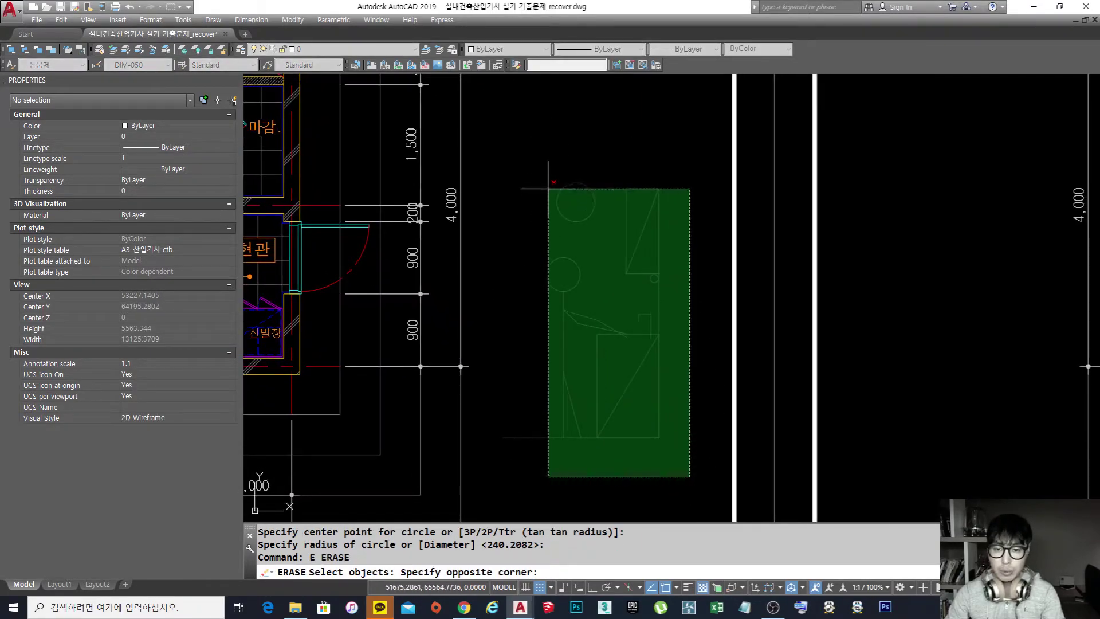
{"action": "key", "text": "Escape"}
{"action": "key", "text": "Escape"}
{"action": "scroll", "coordinate": [654, 278], "scroll_direction": "down", "scroll_amount": 5}
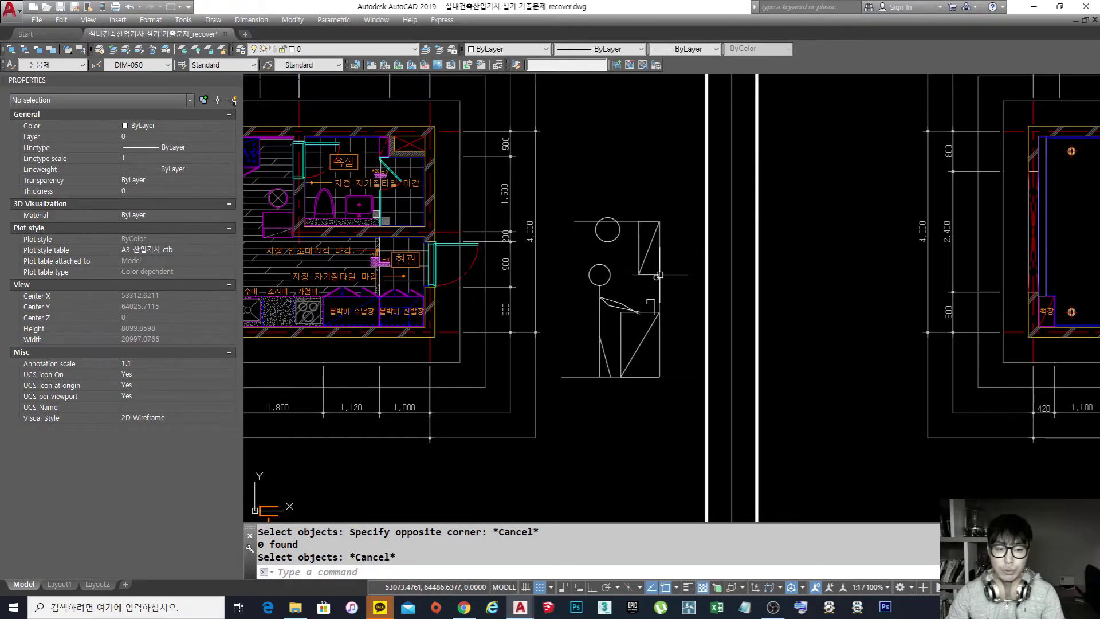
Step: Erase the whole kitchen section sketch, including the figure, cabinets and light circles, beside the floor plan
{"action": "scroll", "coordinate": [434, 315], "scroll_direction": "up", "scroll_amount": 3}
{"action": "middle_click_drag", "start_coordinate": [519, 323], "coordinate": [400, 338]}
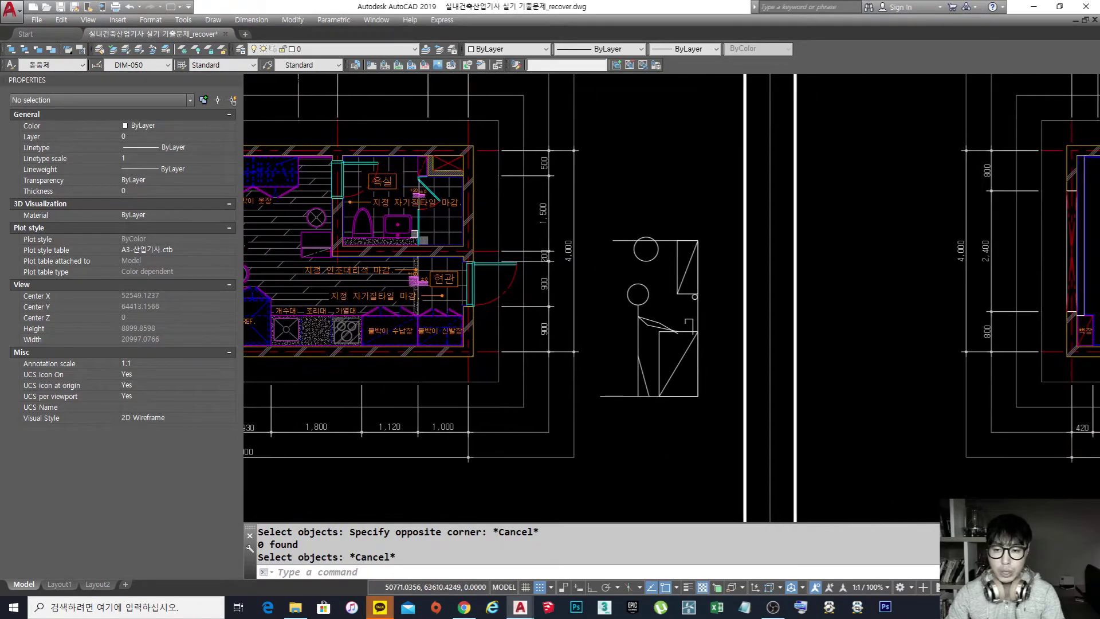
{"action": "scroll", "coordinate": [681, 287], "scroll_direction": "up", "scroll_amount": 2}
{"action": "scroll", "coordinate": [682, 287], "scroll_direction": "down", "scroll_amount": 2}
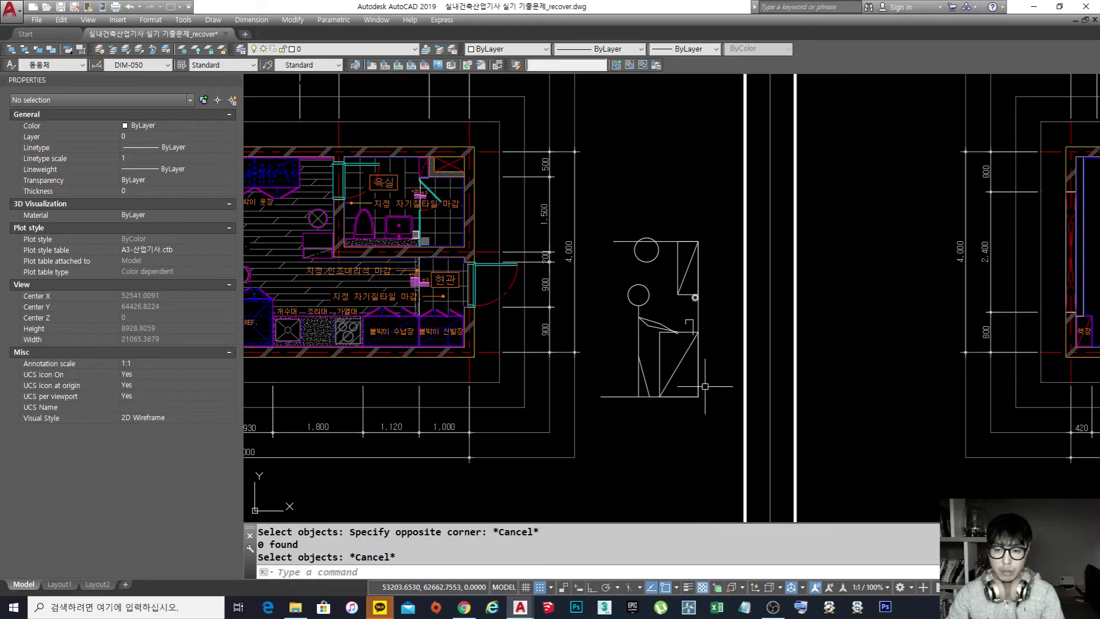
{"action": "type", "text": "e"}
{"action": "key", "text": "Return"}
{"action": "left_click", "coordinate": [721, 424]}
{"action": "left_click", "coordinate": [628, 202]}
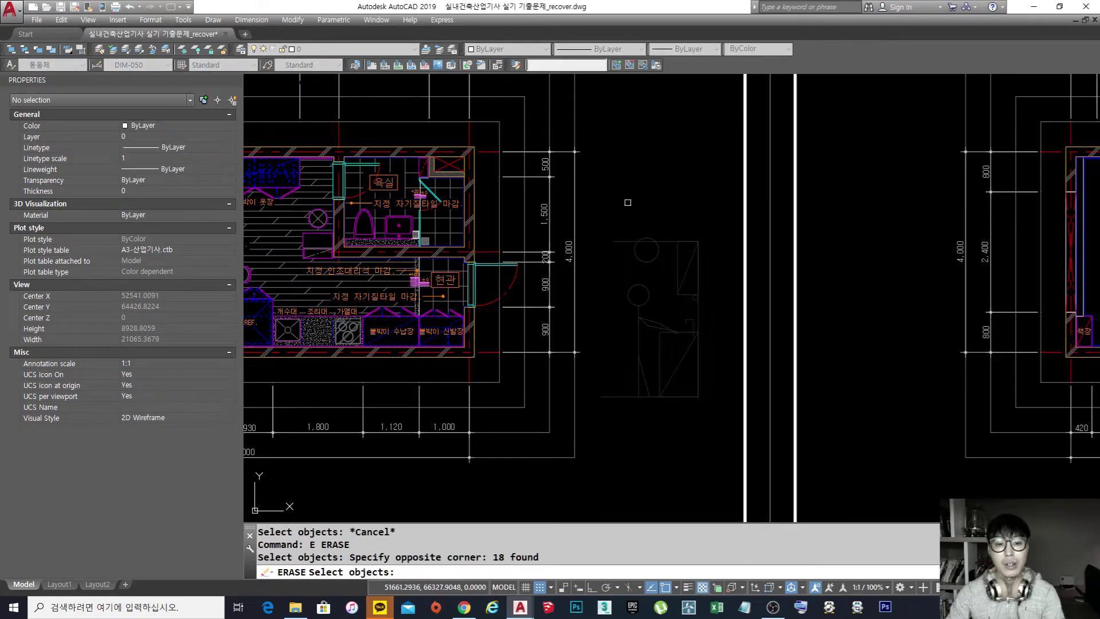
{"action": "key", "text": "Return"}
Step: Examine the sink, worktop and cooktop arrangement along the kitchen counter on the floor plan
{"action": "scroll", "coordinate": [321, 321], "scroll_direction": "up", "scroll_amount": 5}
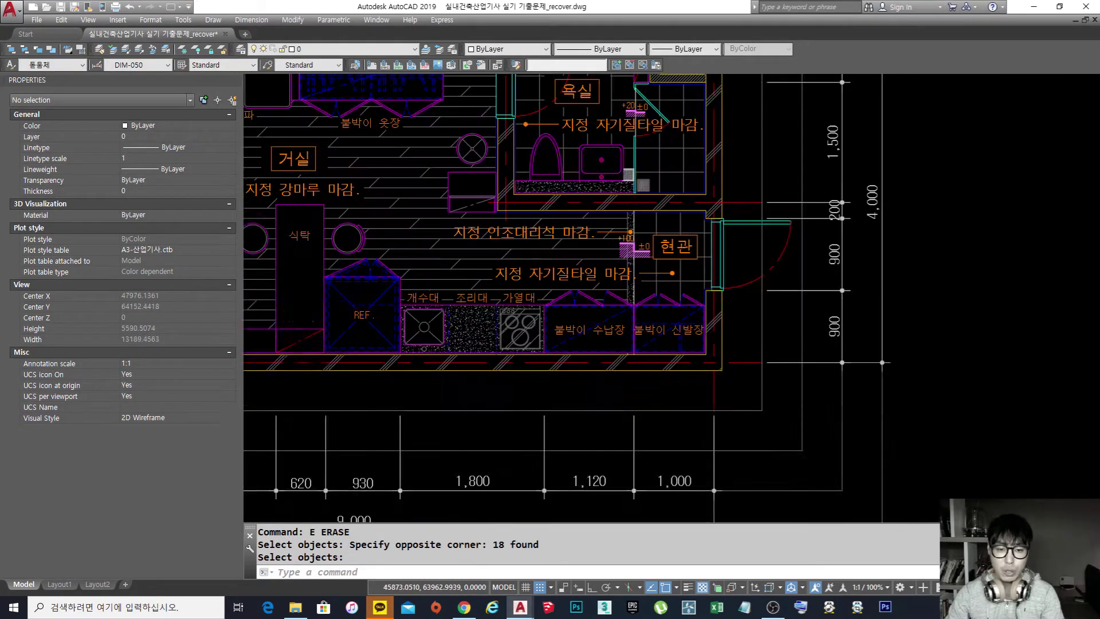
{"action": "middle_click_drag", "start_coordinate": [446, 313], "coordinate": [485, 325]}
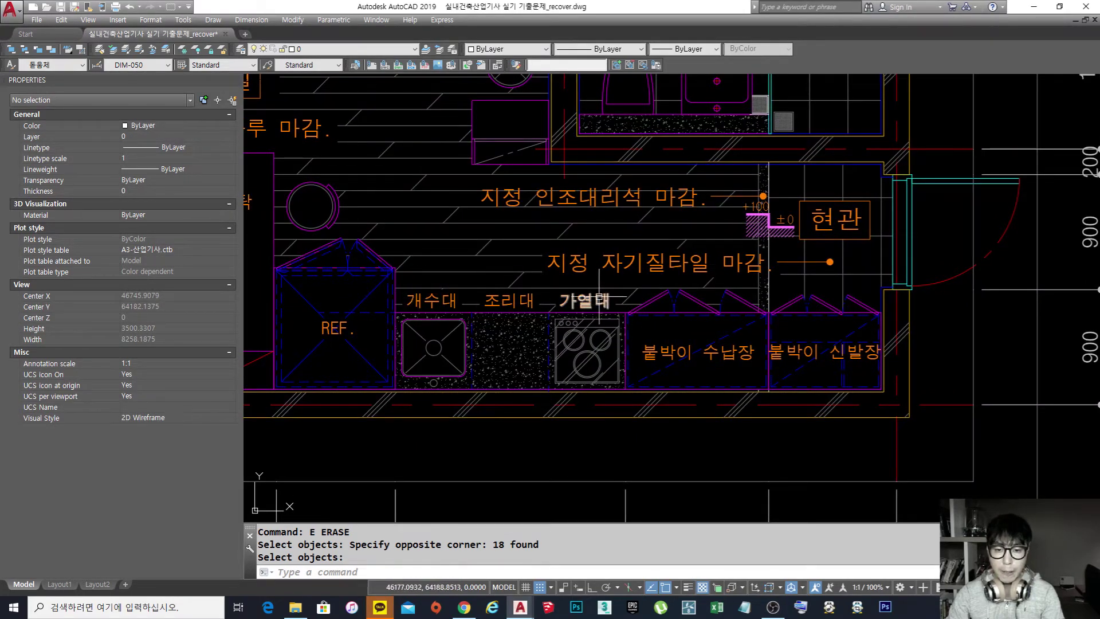
{"action": "scroll", "coordinate": [578, 302], "scroll_direction": "down", "scroll_amount": 5}
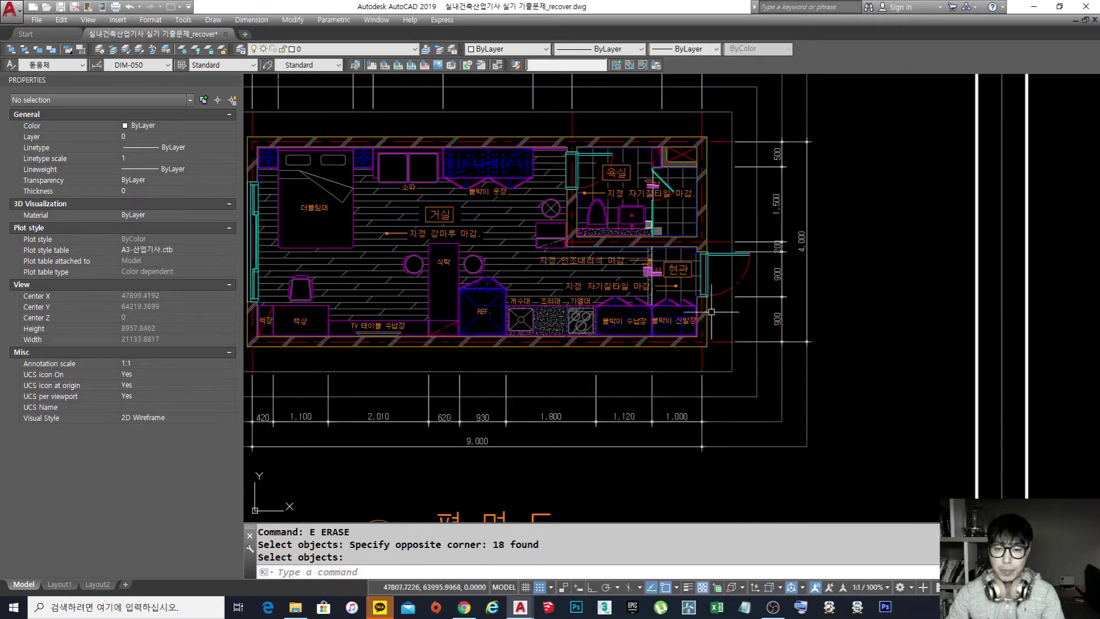
{"action": "middle_click_drag", "start_coordinate": [772, 320], "coordinate": [734, 320]}
{"action": "scroll", "coordinate": [515, 292], "scroll_direction": "up", "scroll_amount": 3}
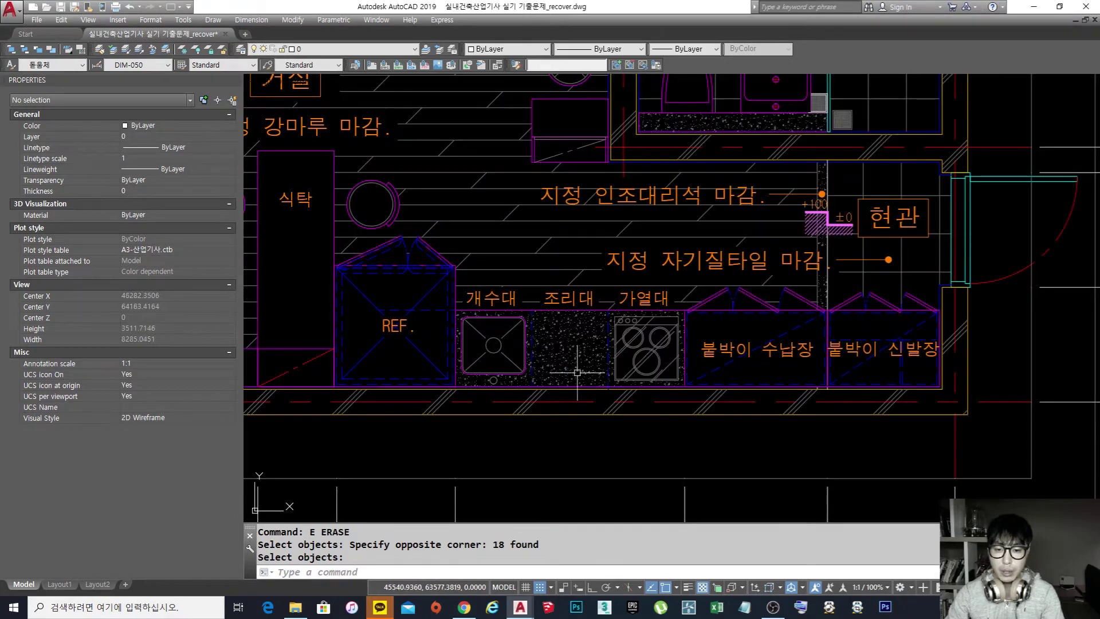
{"action": "scroll", "coordinate": [553, 320], "scroll_direction": "down", "scroll_amount": 5}
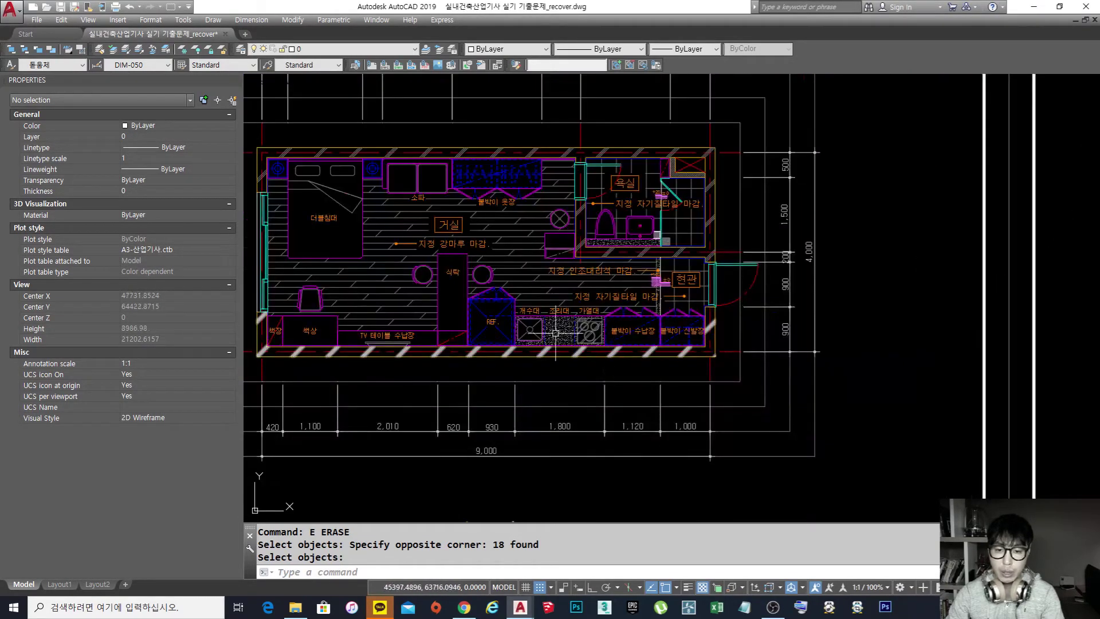
{"action": "scroll", "coordinate": [552, 332], "scroll_direction": "up", "scroll_amount": 5}
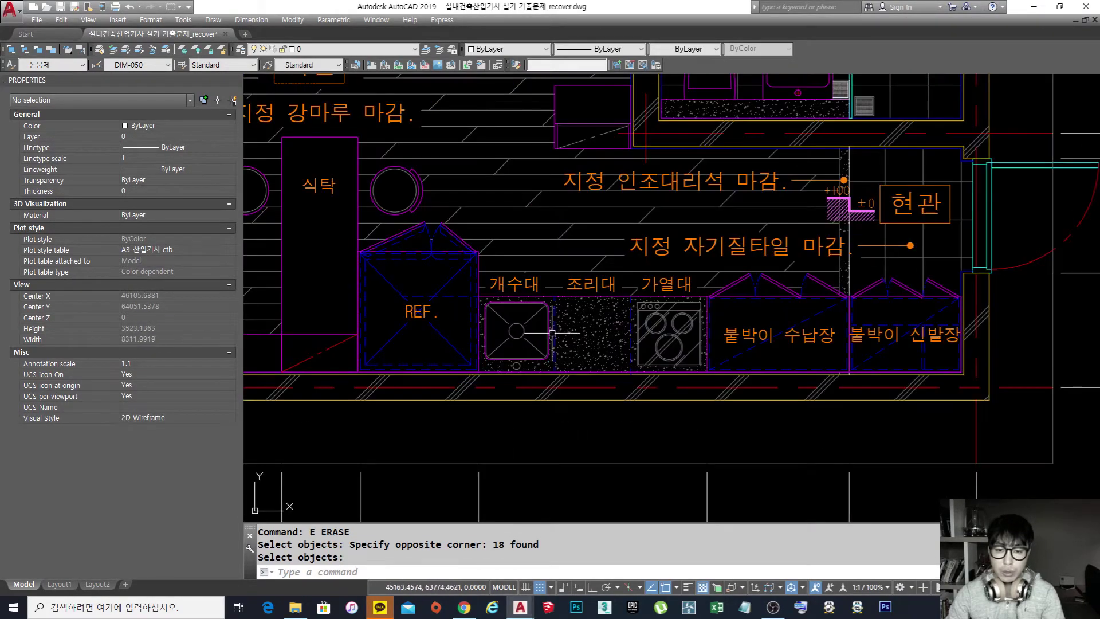
Step: Switch to Chrome, browse the kitchen lights category on the Prolighting shop site, and return to the AutoCAD drawing
{"action": "left_click", "coordinate": [464, 608]}
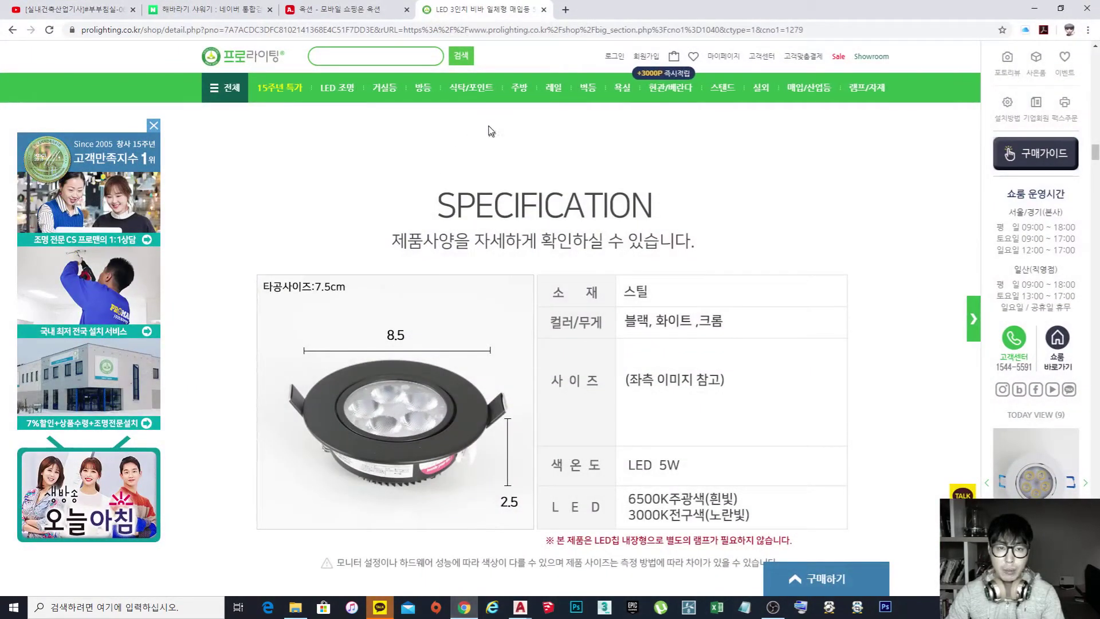
{"action": "mouse_move", "coordinate": [494, 102]}
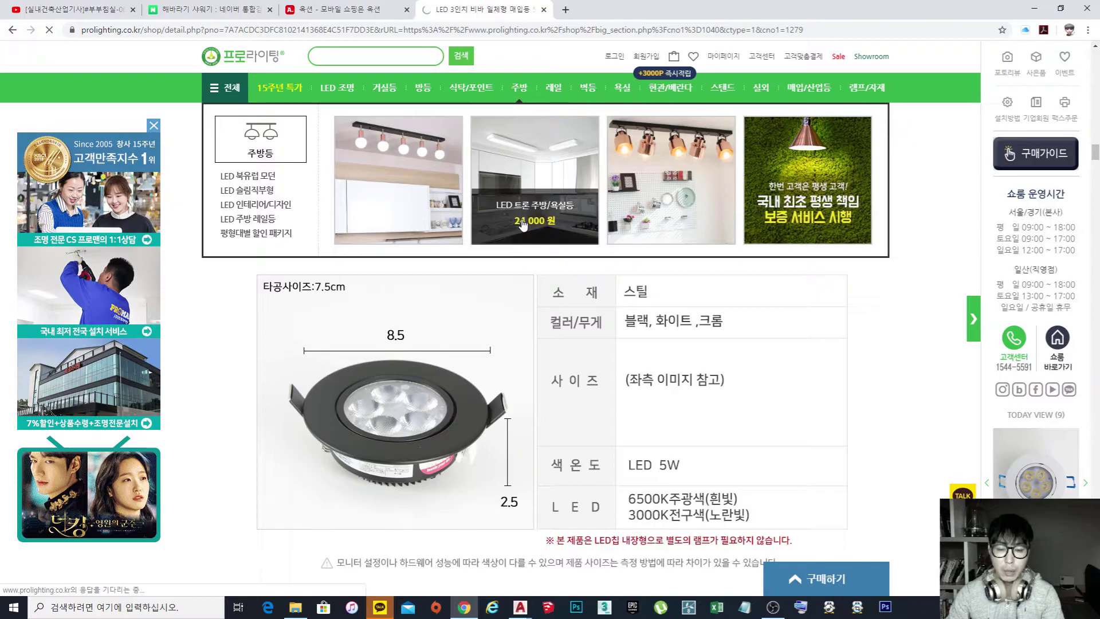
{"action": "left_click", "coordinate": [524, 230]}
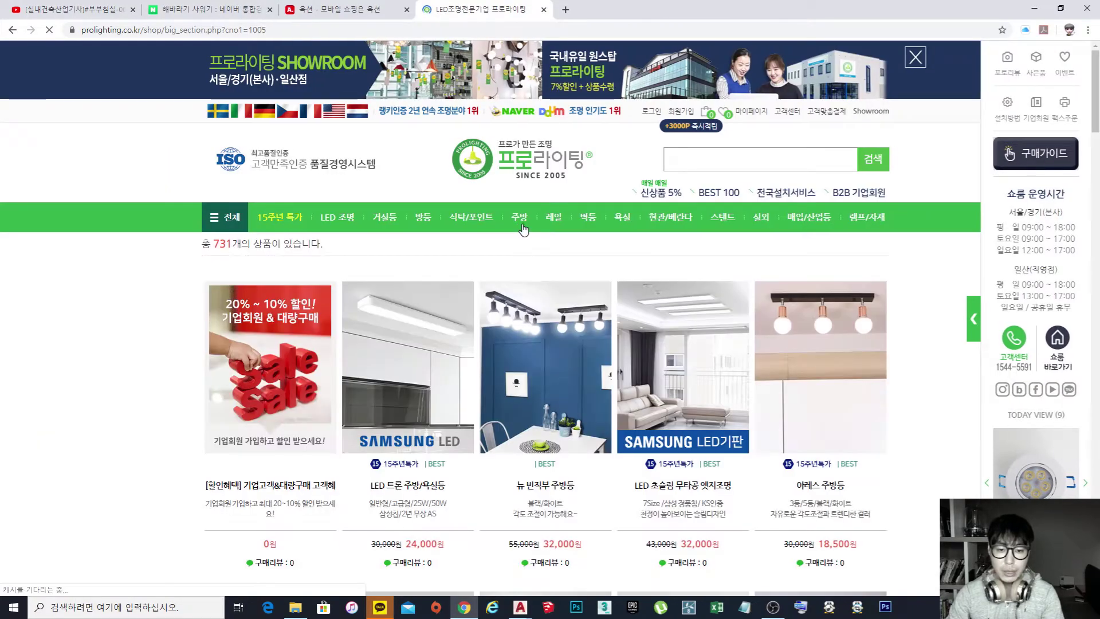
{"action": "scroll", "coordinate": [355, 375], "scroll_direction": "down", "scroll_amount": 5}
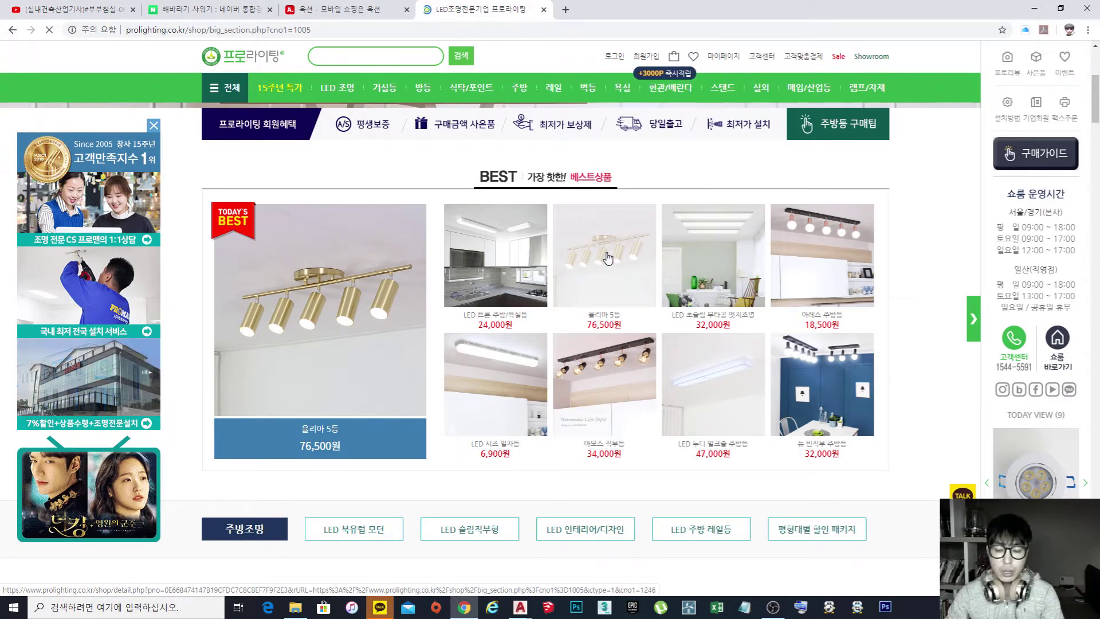
{"action": "scroll", "coordinate": [608, 259], "scroll_direction": "down", "scroll_amount": 1}
{"action": "scroll", "coordinate": [609, 259], "scroll_direction": "down", "scroll_amount": 5}
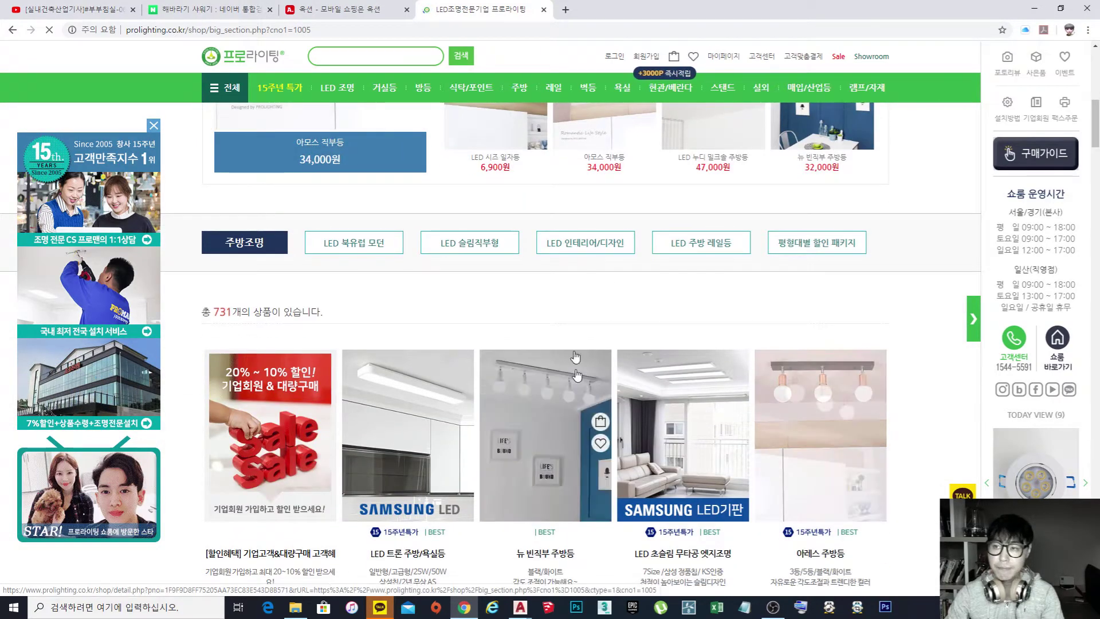
{"action": "left_click", "coordinate": [1035, 9]}
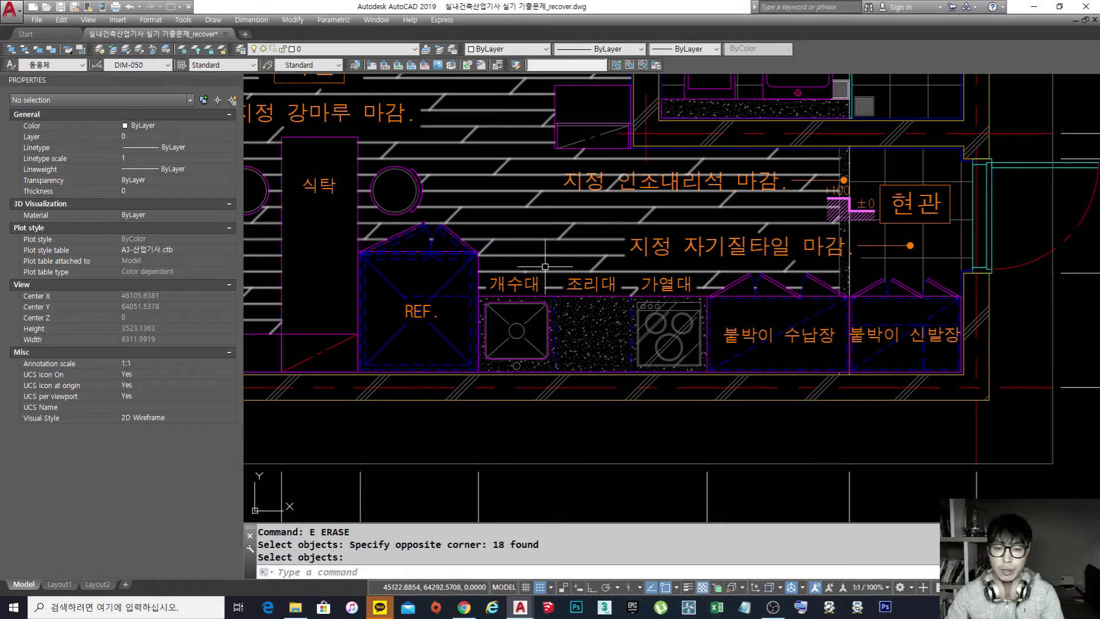
Step: Measure the length of the kitchen wall cabinet run on the ceiling plan, between the tall cabinets at its ends
{"action": "scroll", "coordinate": [526, 263], "scroll_direction": "up", "scroll_amount": 3}
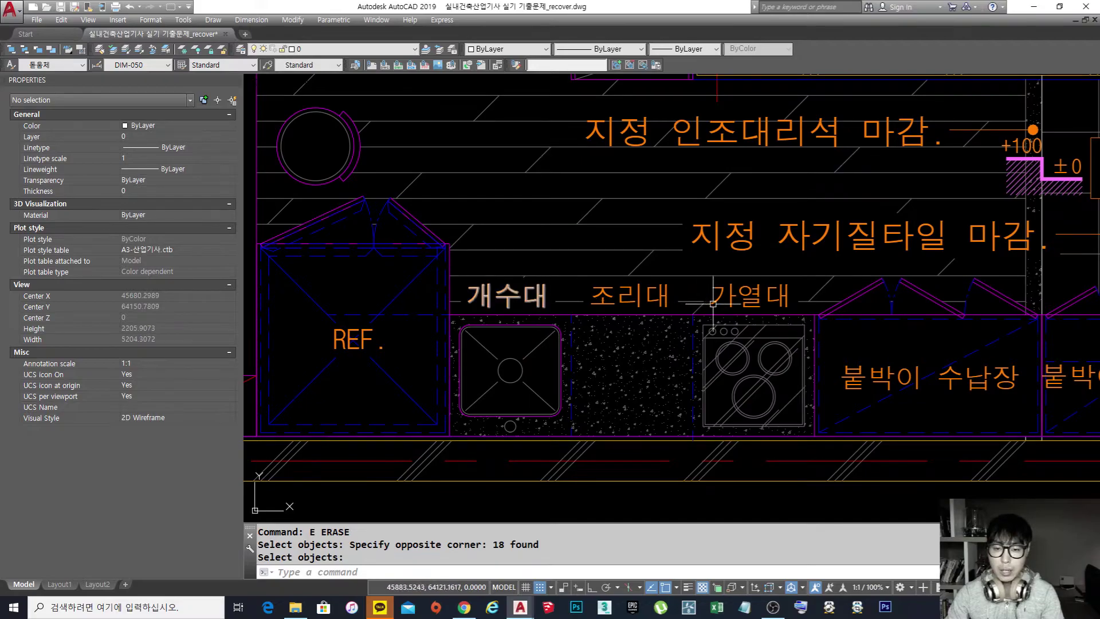
{"action": "scroll", "coordinate": [708, 296], "scroll_direction": "down", "scroll_amount": 6}
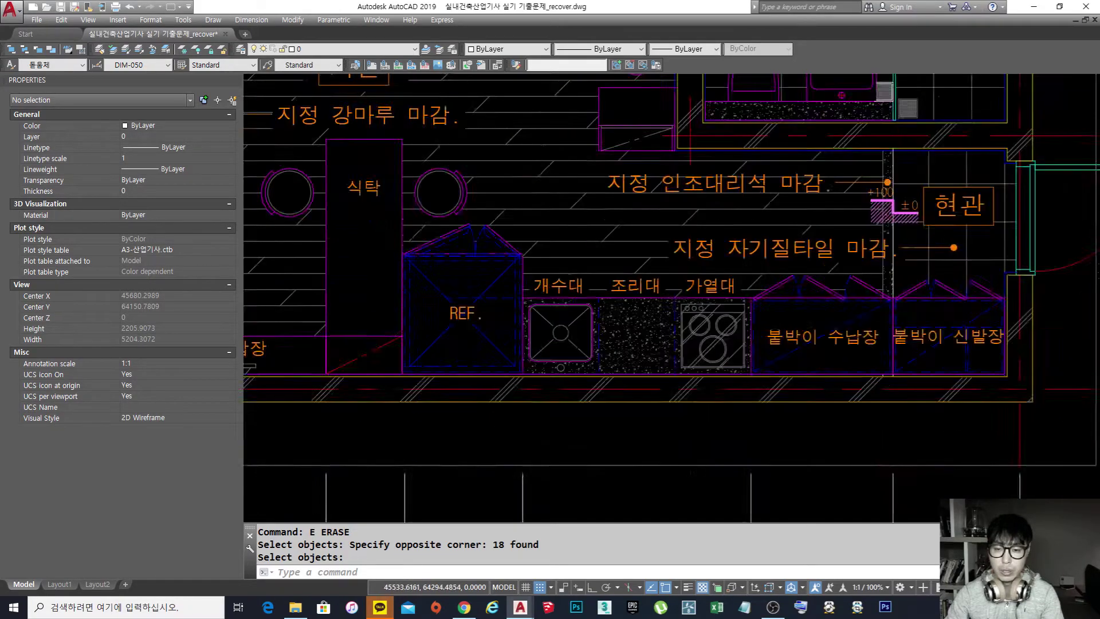
{"action": "middle_click_drag", "start_coordinate": [1012, 368], "coordinate": [737, 300]}
{"action": "middle_click_drag", "start_coordinate": [957, 294], "coordinate": [760, 302]}
{"action": "scroll", "coordinate": [741, 294], "scroll_direction": "up", "scroll_amount": 3}
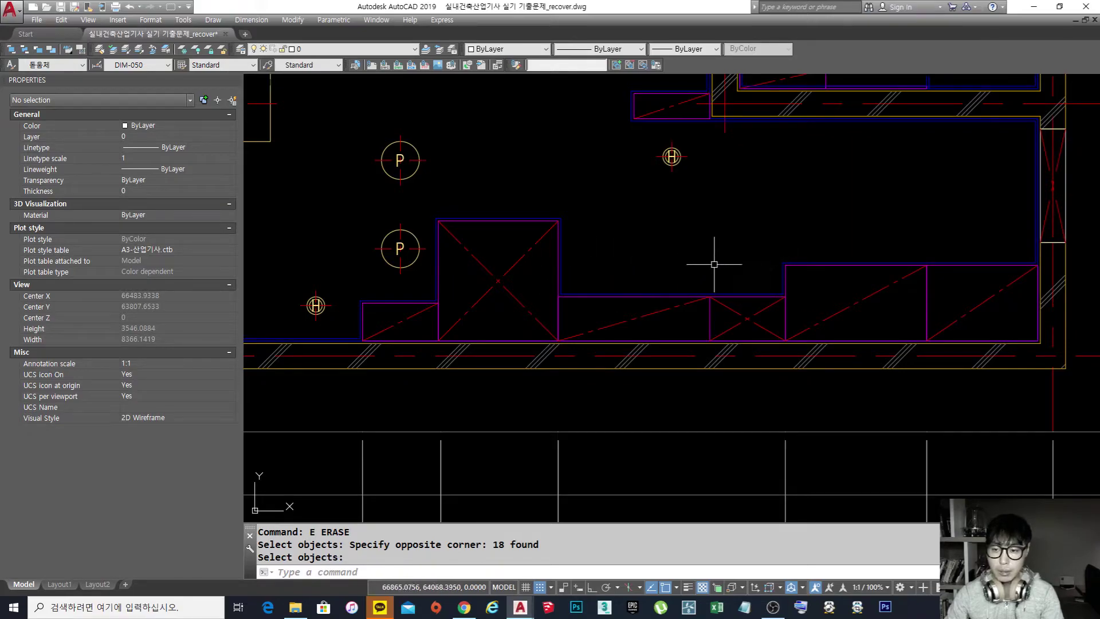
{"action": "middle_click_drag", "start_coordinate": [772, 260], "coordinate": [749, 277]}
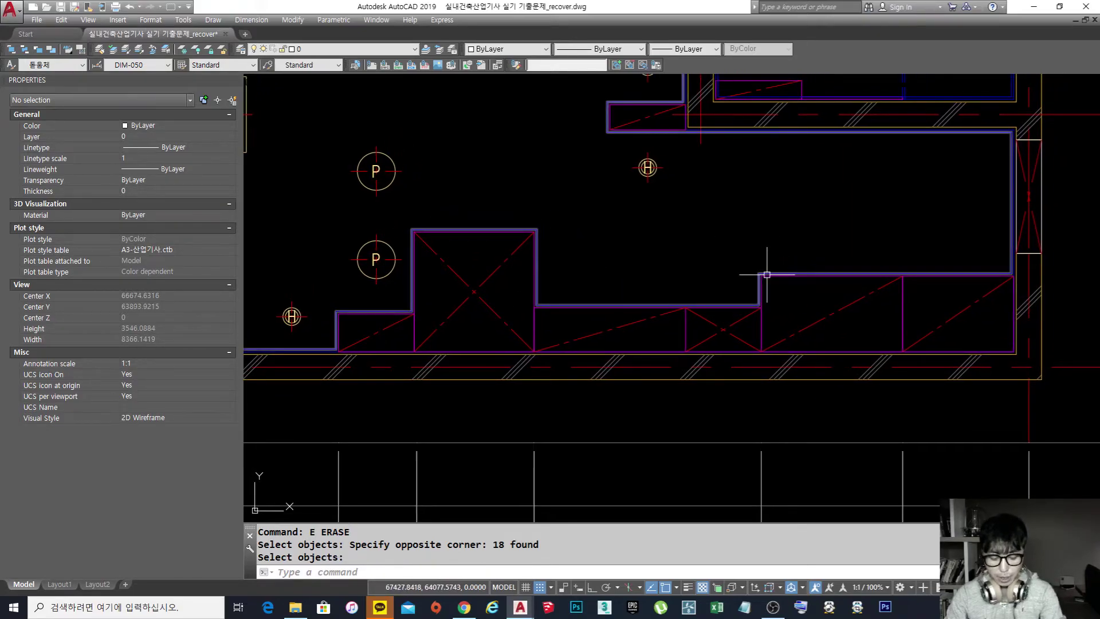
{"action": "type", "text": "I"}
{"action": "key", "text": "Return"}
{"action": "scroll", "coordinate": [584, 282], "scroll_direction": "up", "scroll_amount": 4}
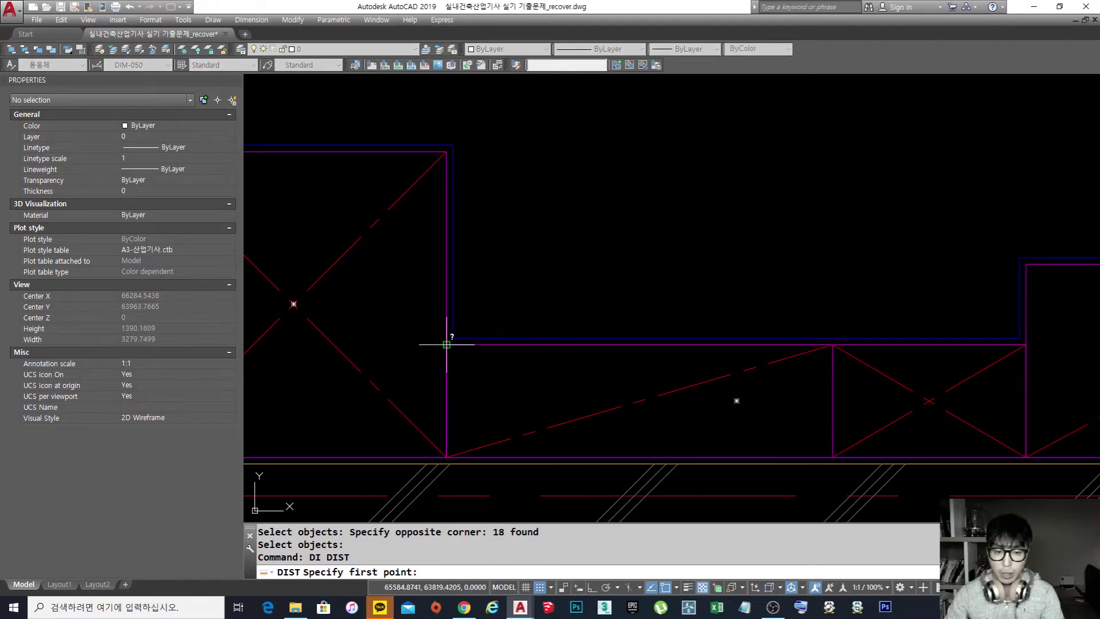
{"action": "left_click", "coordinate": [447, 344]}
{"action": "left_click", "coordinate": [1026, 344]}
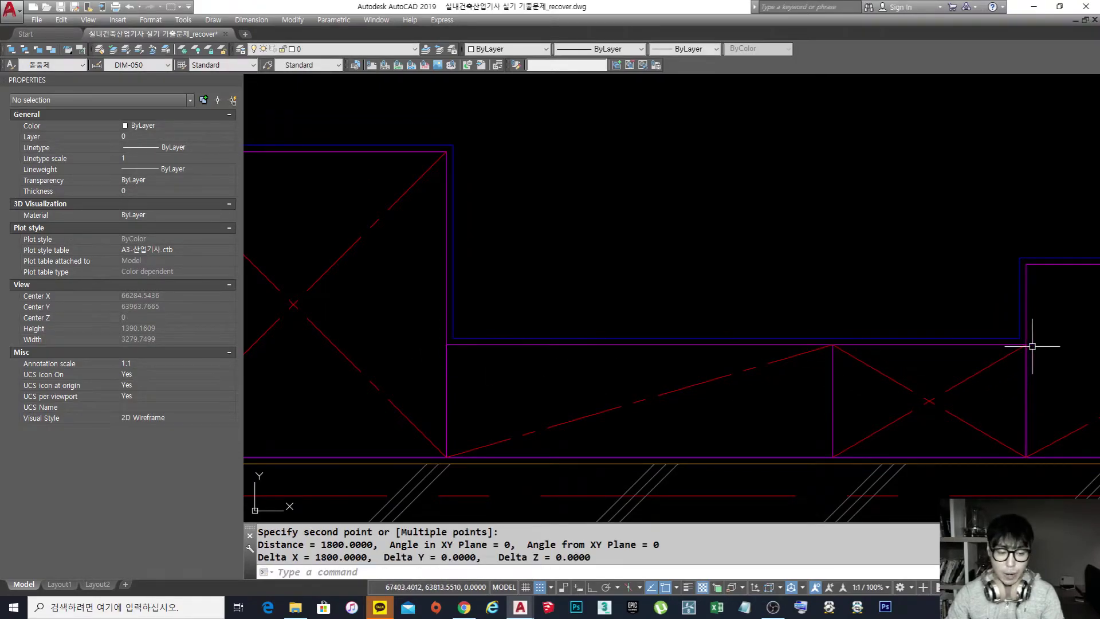
Step: Draw a 1200 by 120 rectangle for the kitchen light in front of the wall cabinets on the ceiling plan
{"action": "middle_click_drag", "start_coordinate": [648, 271], "coordinate": [578, 289]}
{"action": "type", "text": "REC"}
{"action": "key", "text": "Return"}
{"action": "left_click", "coordinate": [518, 301]}
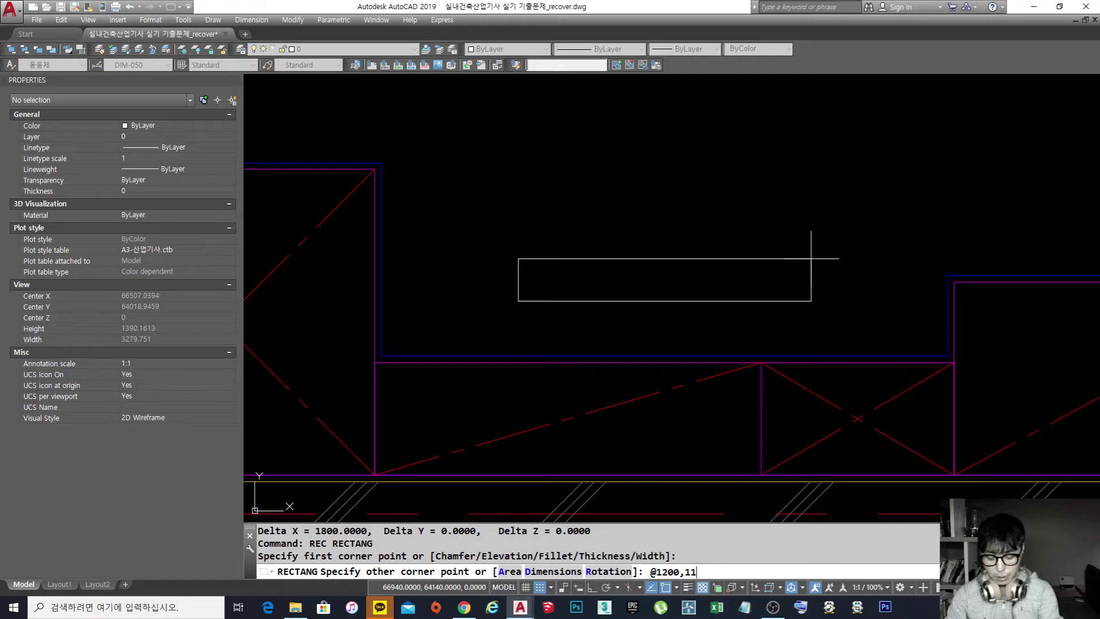
{"action": "type", "text": "@1200,120"}
{"action": "key", "text": "Return"}
{"action": "key", "text": "Escape"}
{"action": "key", "text": "Escape"}
{"action": "left_click", "coordinate": [774, 307]}
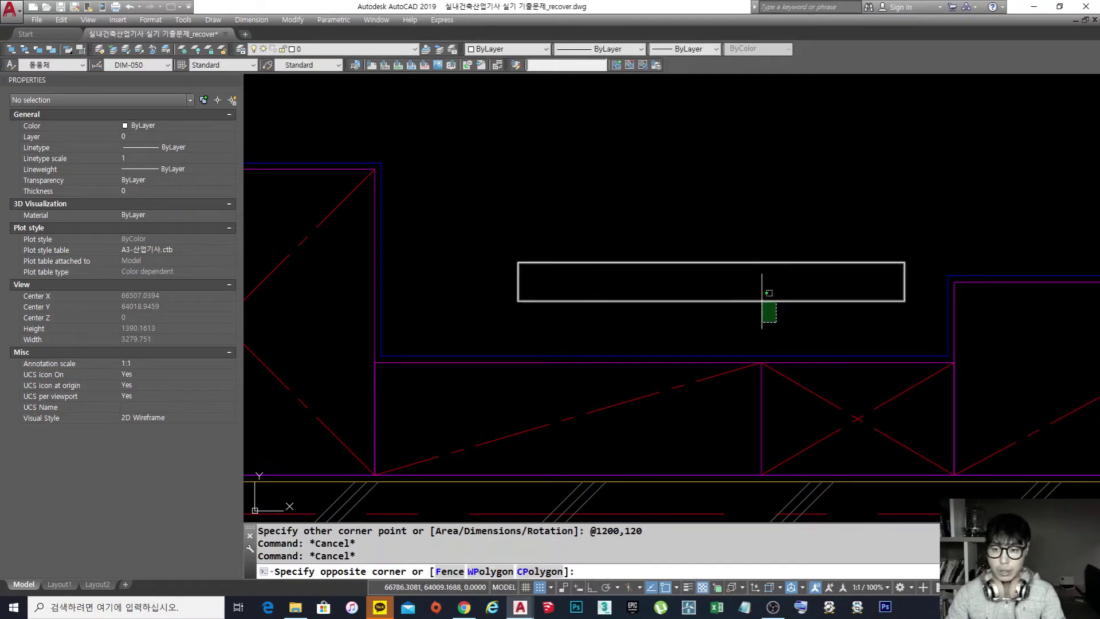
{"action": "left_click", "coordinate": [584, 298]}
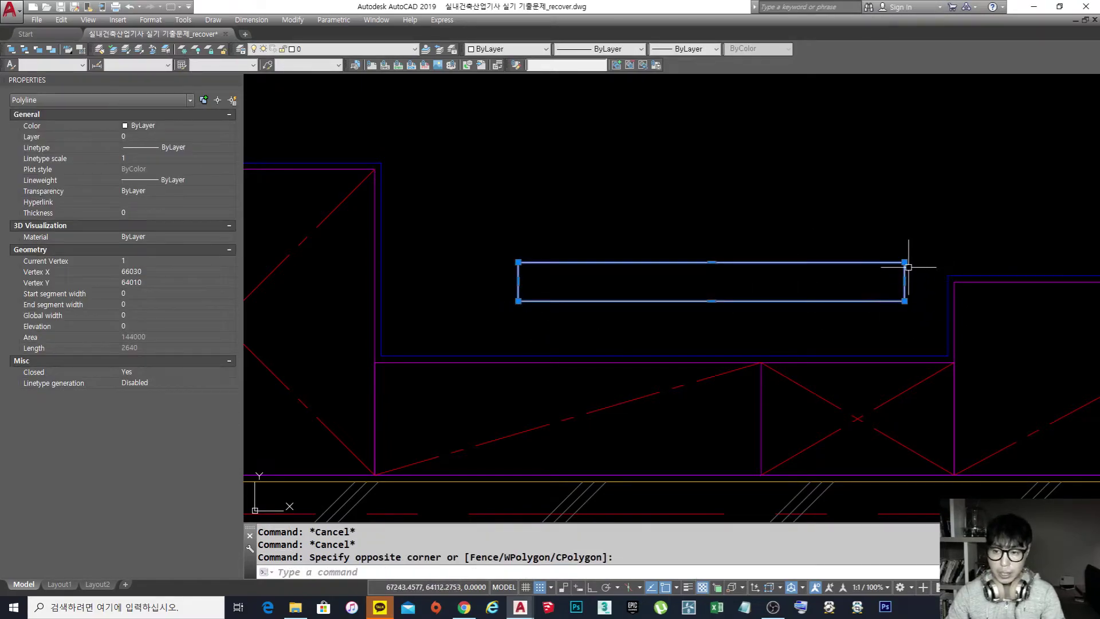
{"action": "key", "text": "Escape"}
{"action": "type", "text": "o"}
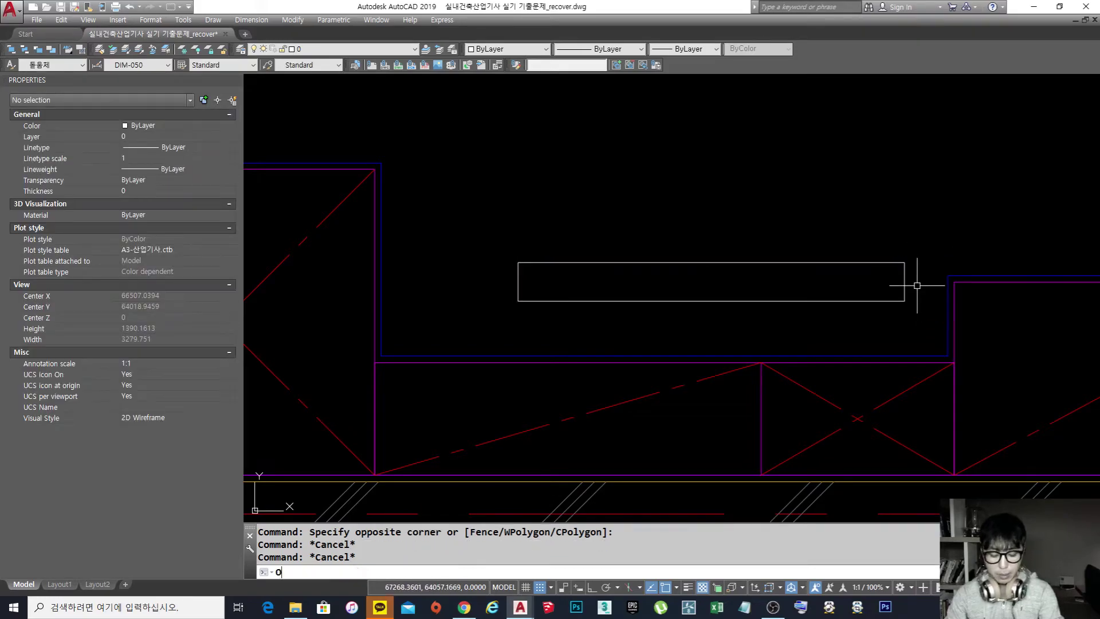
{"action": "key", "text": "Return"}
{"action": "type", "text": "2"}
{"action": "key", "text": "Return"}
{"action": "key", "text": "Escape"}
{"action": "middle_click_drag", "start_coordinate": [882, 287], "coordinate": [807, 287]}
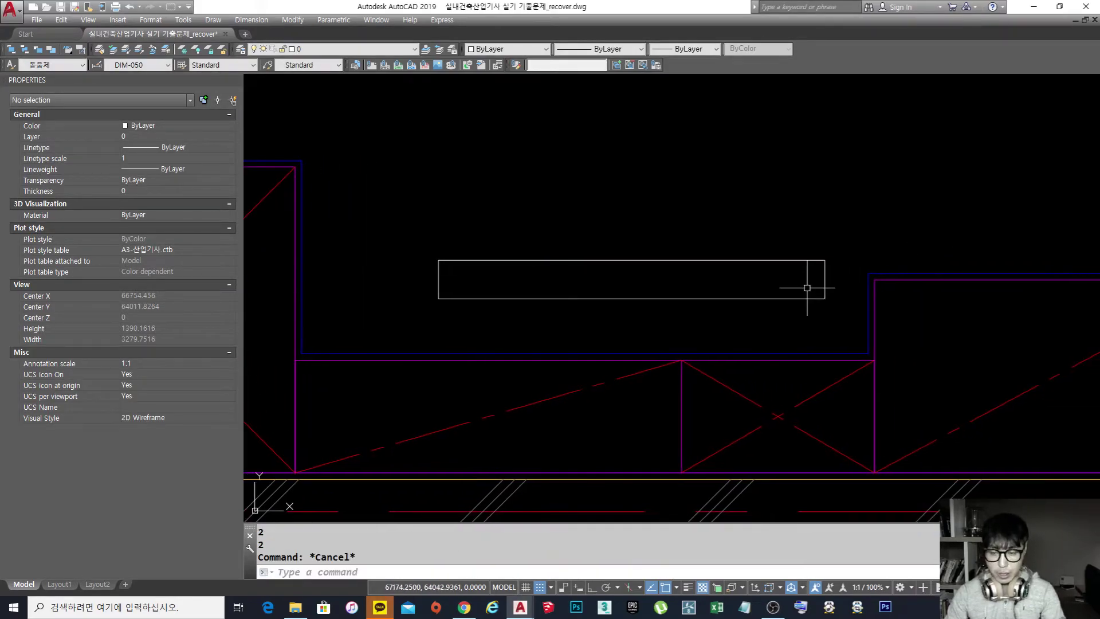
{"action": "left_click", "coordinate": [803, 307]}
{"action": "left_click", "coordinate": [767, 279]}
{"action": "key", "text": "Escape"}
{"action": "key", "text": "Escape"}
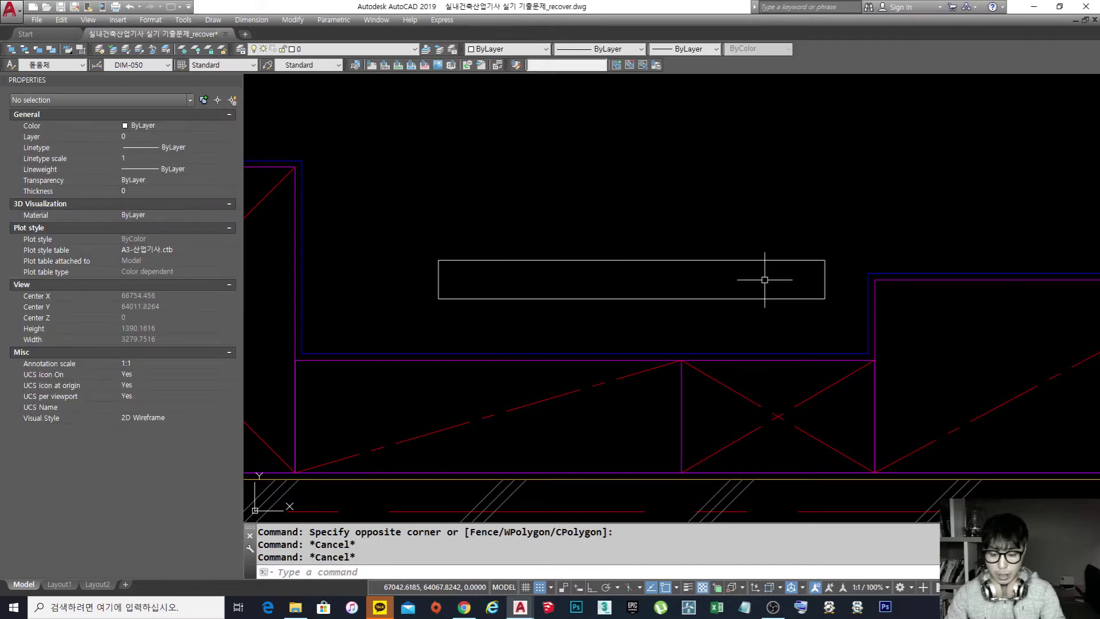
Step: Offset the kitchen light rectangle inward by 20
{"action": "type", "text": "o"}
{"action": "key", "text": "Return"}
{"action": "type", "text": "20"}
{"action": "key", "text": "Return"}
{"action": "left_click", "coordinate": [755, 261]}
{"action": "left_click", "coordinate": [757, 278]}
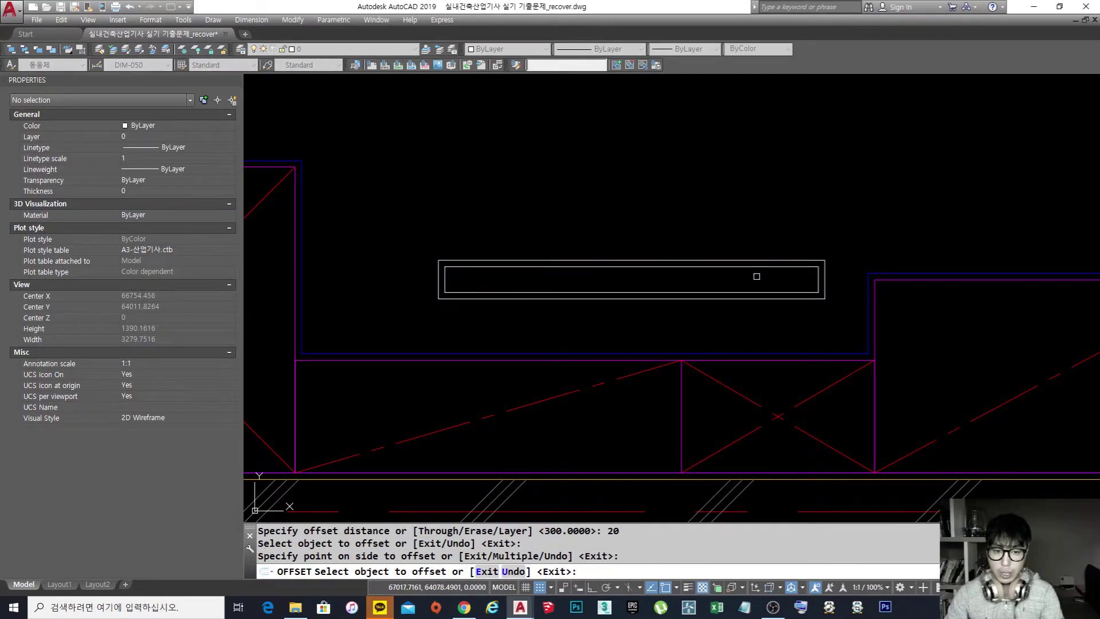
{"action": "key", "text": "Return"}
Step: Erase the inner offset rectangle of the kitchen light
{"action": "left_click", "coordinate": [772, 266]}
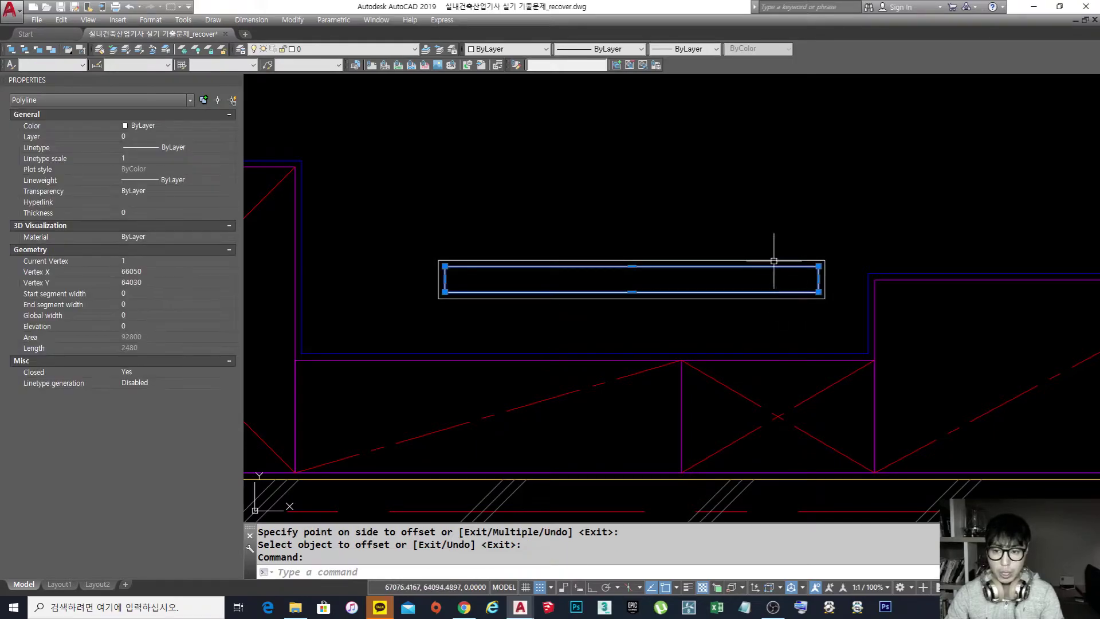
{"action": "key", "text": "Escape"}
{"action": "type", "text": "e"}
{"action": "key", "text": "Return"}
{"action": "left_click", "coordinate": [773, 267]}
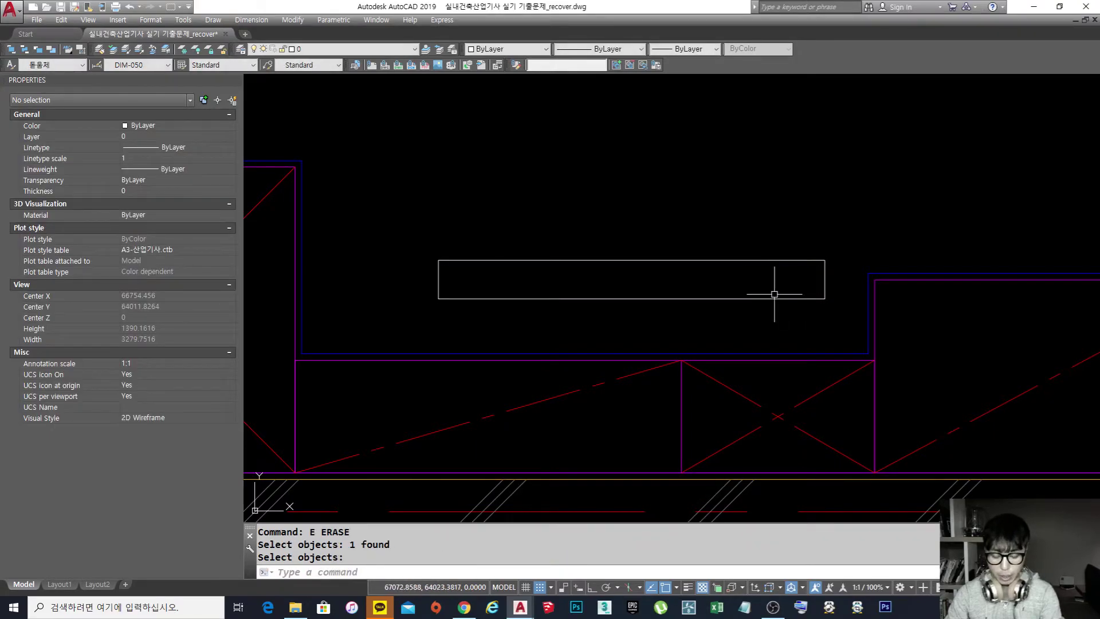
{"action": "type", "text": "pl"}
{"action": "key", "text": "Return"}
{"action": "key", "text": "Escape"}
{"action": "key", "text": "Escape"}
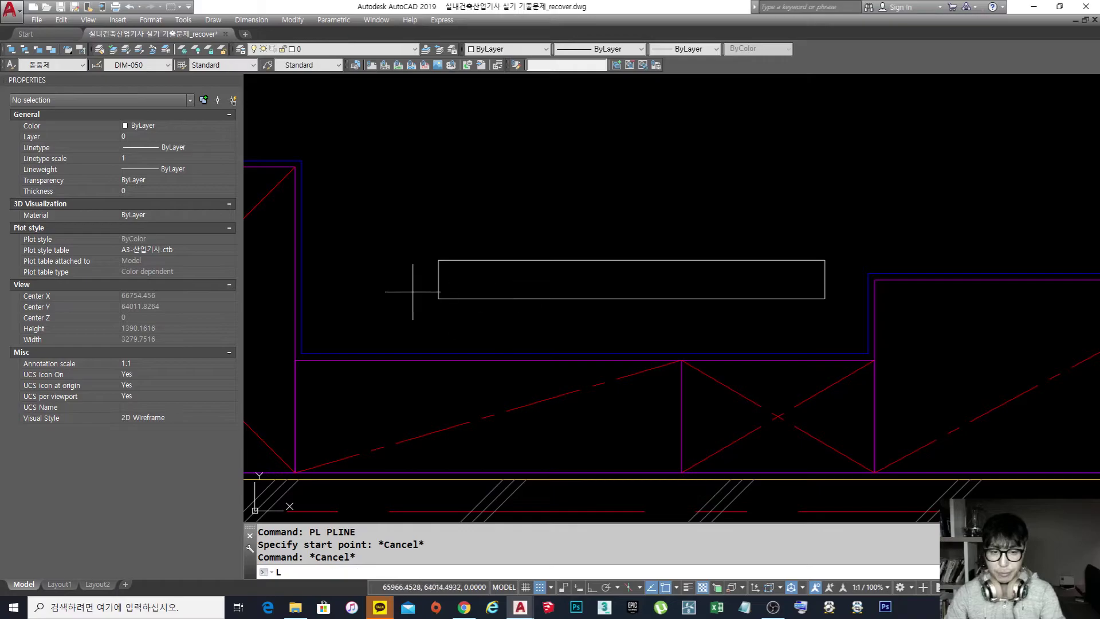
Step: With snap off and ortho on, draw a horizontal centre line through the kitchen light rectangle, extending past both ends
{"action": "type", "text": "l"}
{"action": "key", "text": "Return"}
{"action": "left_click", "coordinate": [348, 279]}
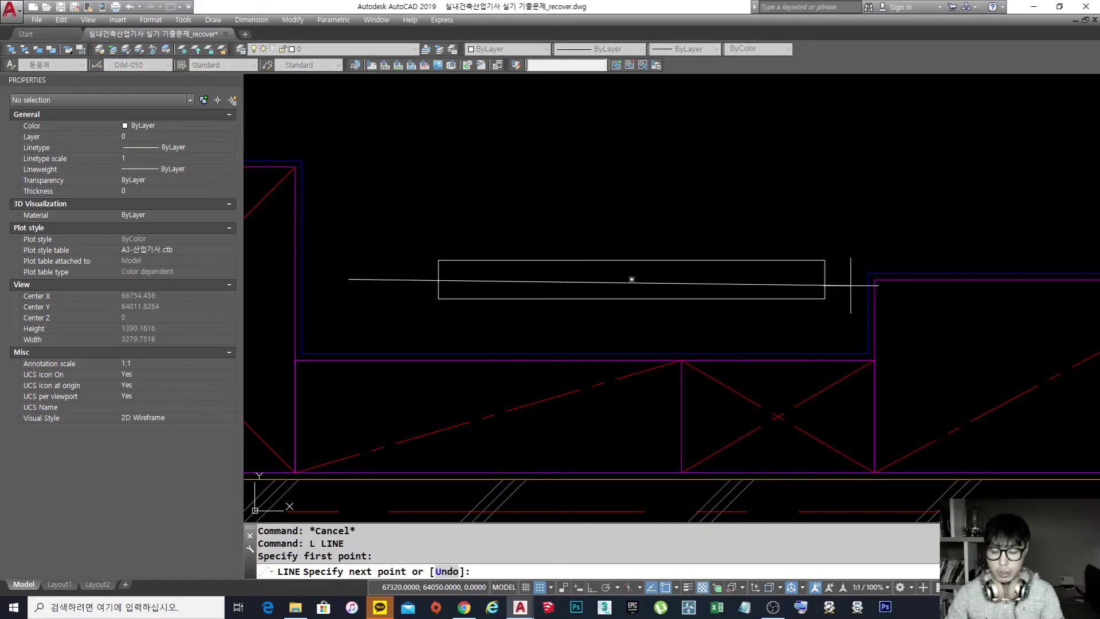
{"action": "key", "text": "F9"}
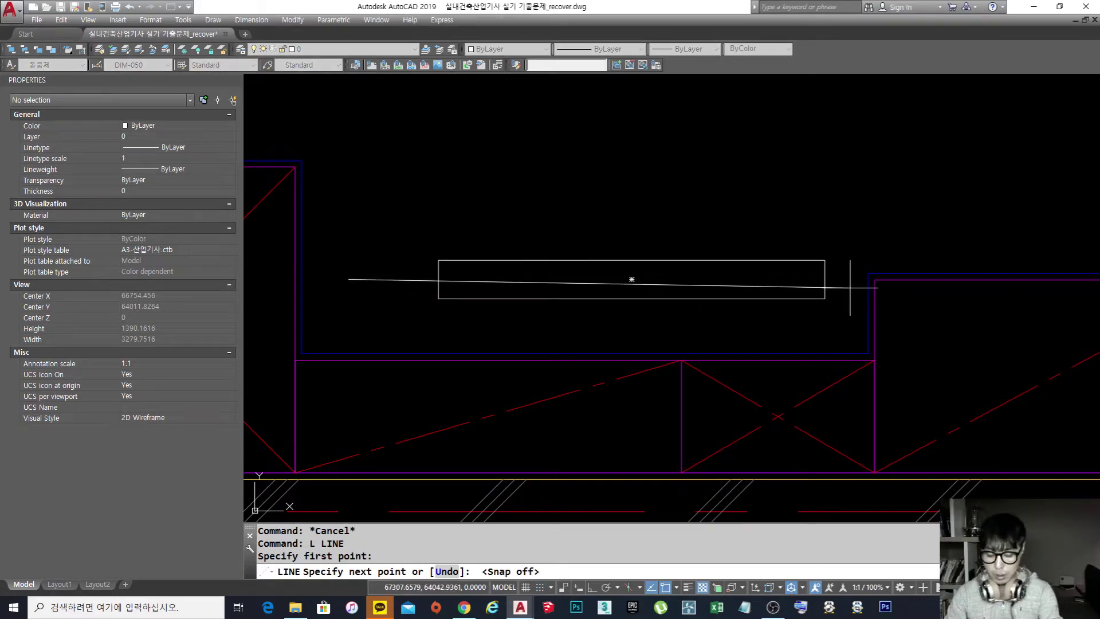
{"action": "key", "text": "F8"}
{"action": "left_click", "coordinate": [854, 289]}
{"action": "key", "text": "Return"}
Step: Draw a vertical centre line through the middle of the kitchen light rectangle, extending past both long sides
{"action": "key", "text": "Return"}
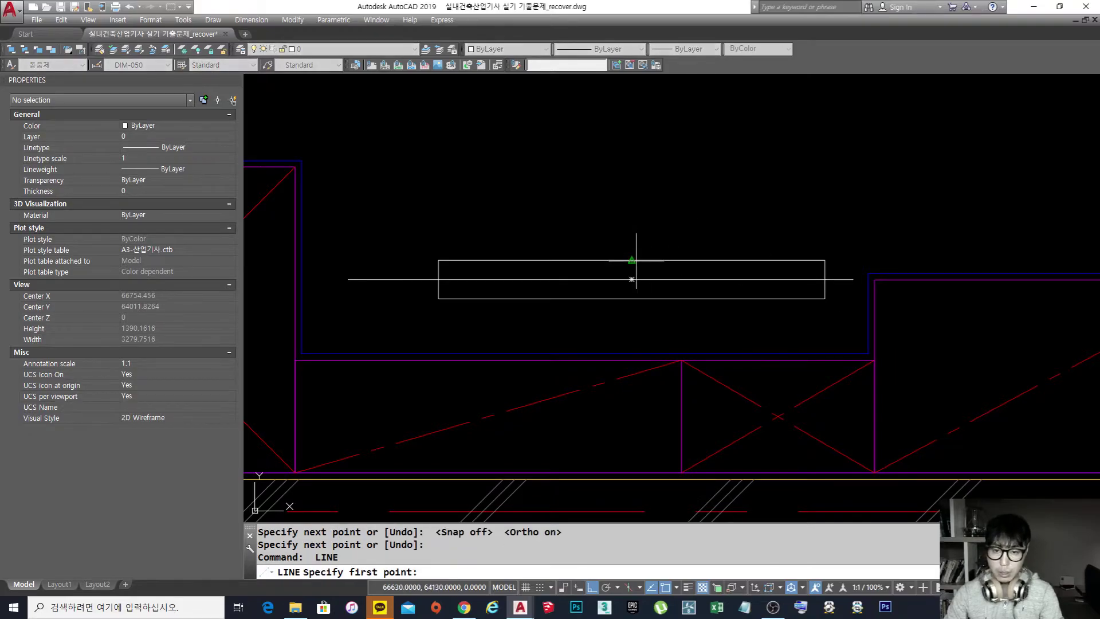
{"action": "left_click", "coordinate": [632, 213]}
{"action": "left_click", "coordinate": [632, 299]}
{"action": "key", "text": "Return"}
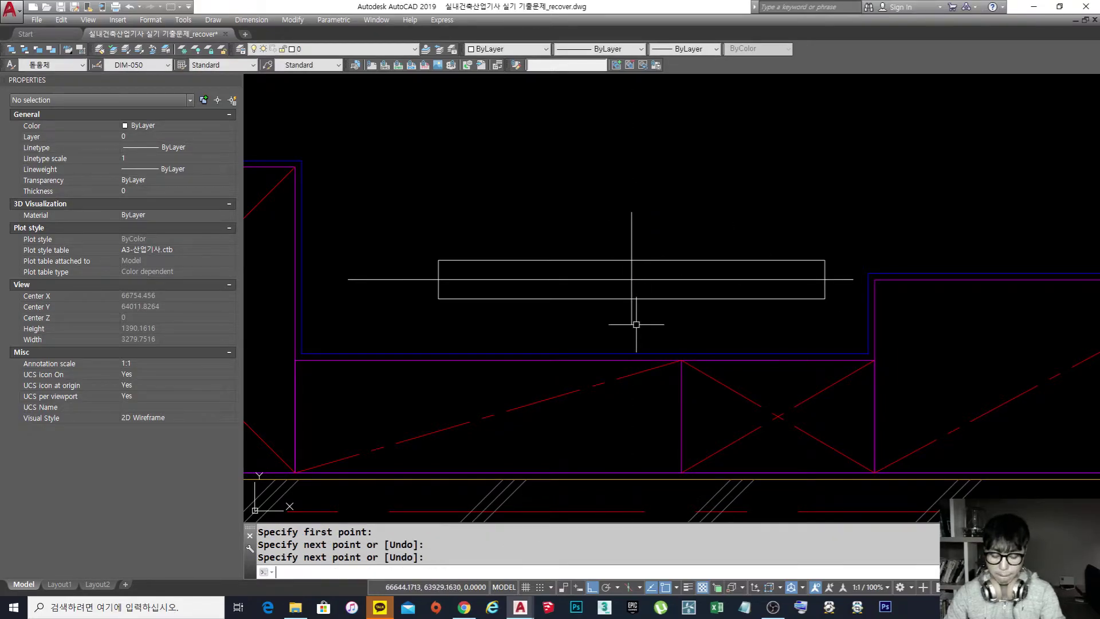
{"action": "type", "text": "OP"}
{"action": "key", "text": "Return"}
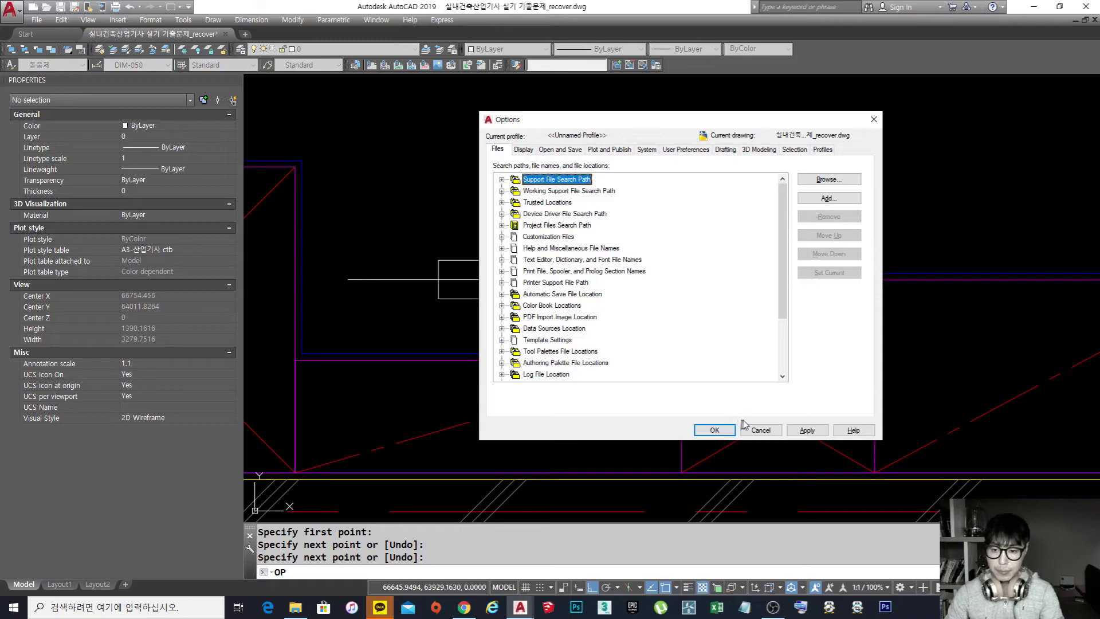
{"action": "left_click", "coordinate": [768, 433]}
Step: Offset the kitchen light rectangle outward by 50
{"action": "type", "text": "O"}
{"action": "key", "text": "Return"}
{"action": "type", "text": "50"}
{"action": "key", "text": "Return"}
{"action": "left_click", "coordinate": [692, 261]}
{"action": "left_click", "coordinate": [690, 235]}
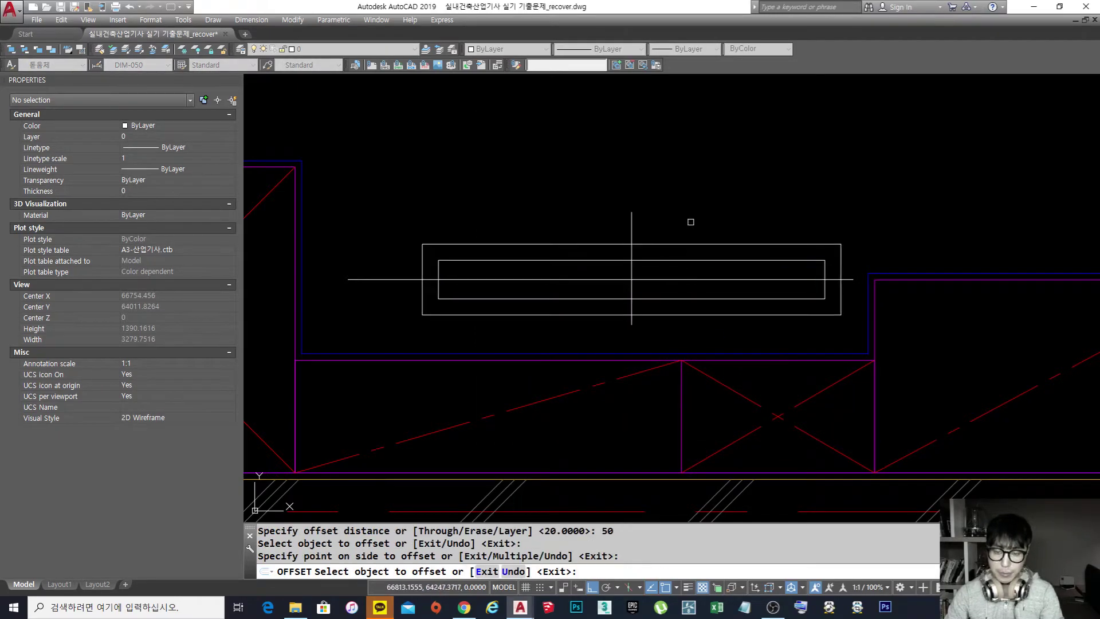
Step: Trim the centre lines of the kitchen light back to the outer offset rectangle
{"action": "type", "text": "TR"}
{"action": "key", "text": "Return"}
{"action": "left_click", "coordinate": [671, 236]}
{"action": "left_click", "coordinate": [661, 251]}
{"action": "key", "text": "Return"}
{"action": "left_click", "coordinate": [642, 228]}
{"action": "left_click", "coordinate": [621, 217]}
{"action": "left_click", "coordinate": [404, 285]}
{"action": "left_click", "coordinate": [643, 353]}
{"action": "left_click", "coordinate": [640, 334]}
{"action": "left_click", "coordinate": [622, 325]}
{"action": "left_click", "coordinate": [874, 280]}
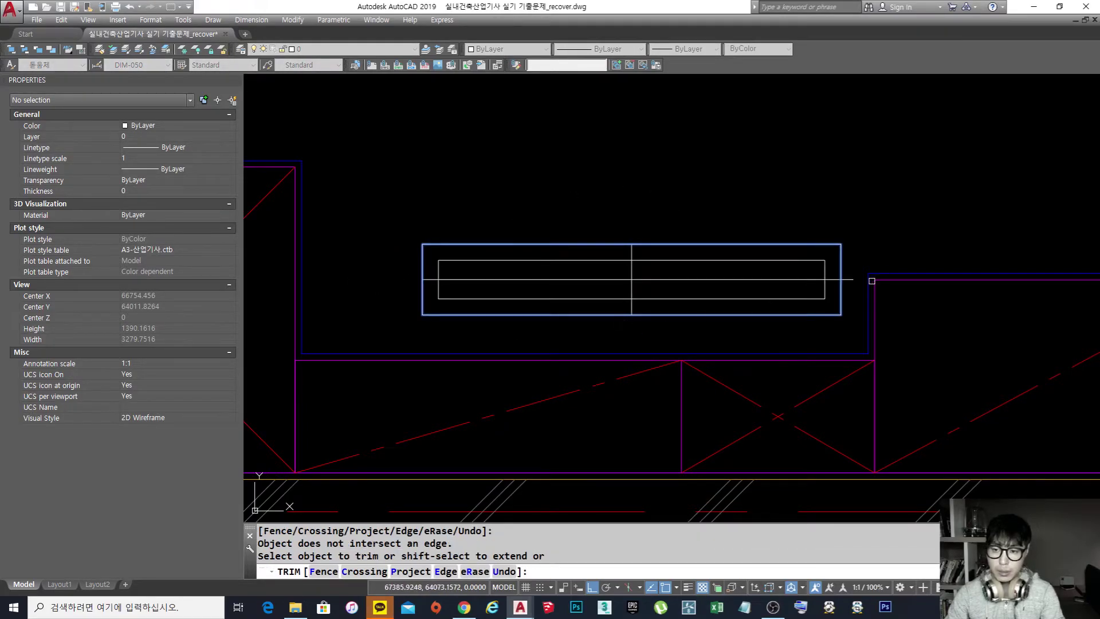
{"action": "key", "text": "Return"}
Step: Erase the outer offset rectangle around the kitchen light
{"action": "type", "text": "E"}
{"action": "key", "text": "Return"}
{"action": "left_click", "coordinate": [857, 245]}
{"action": "left_click", "coordinate": [832, 228]}
{"action": "key", "text": "Return"}
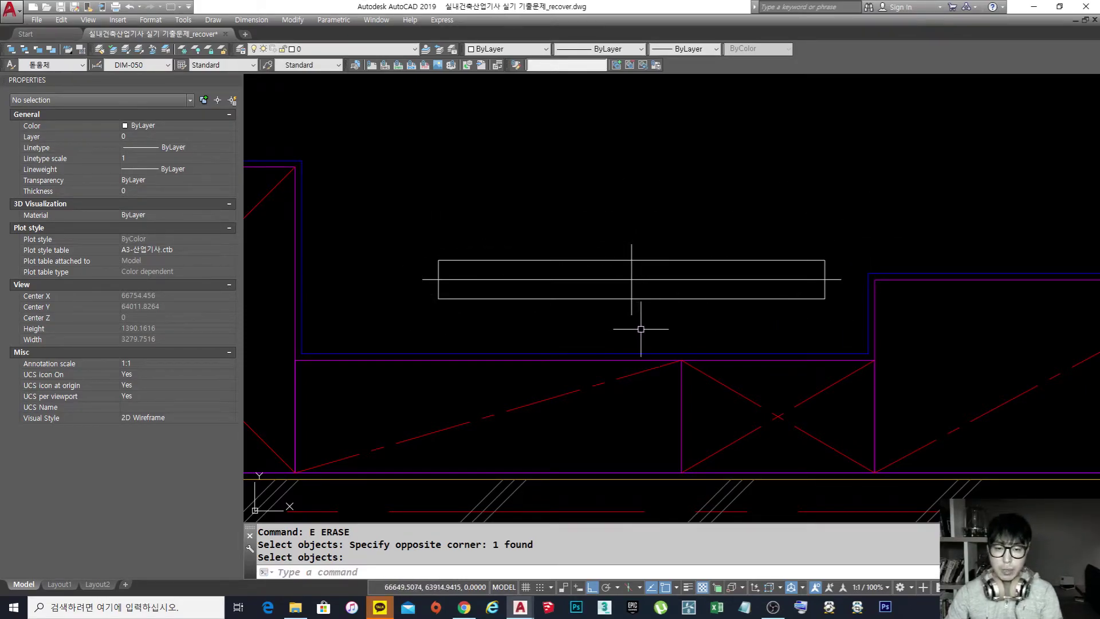
Step: Trim all four projecting centre line ends back to the kitchen light rectangle
{"action": "type", "text": "T"}
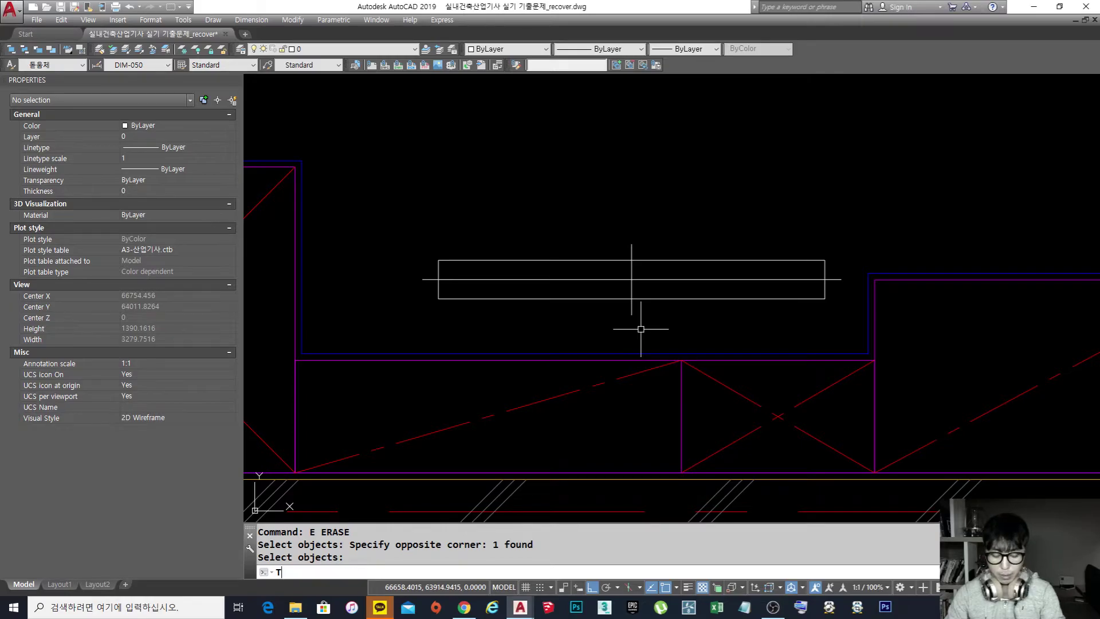
{"action": "type", "text": "R"}
{"action": "key", "text": "Return"}
{"action": "key", "text": "Return"}
{"action": "left_click", "coordinate": [848, 283]}
{"action": "left_click", "coordinate": [834, 271]}
{"action": "left_click", "coordinate": [657, 248]}
{"action": "left_click", "coordinate": [626, 240]}
{"action": "left_click", "coordinate": [427, 285]}
{"action": "left_click", "coordinate": [414, 267]}
{"action": "left_click", "coordinate": [644, 315]}
{"action": "left_click", "coordinate": [614, 310]}
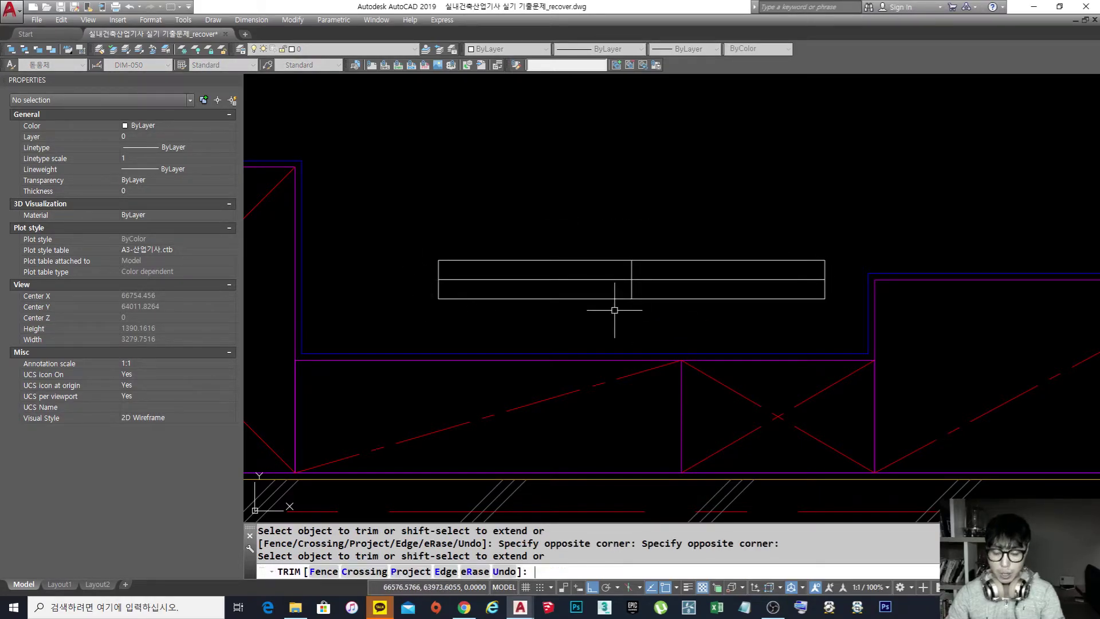
{"action": "key", "text": "Return"}
Step: Lengthen both ends of the two kitchen light centre lines by a delta of 50
{"action": "type", "text": "LEN"}
{"action": "key", "text": "Return"}
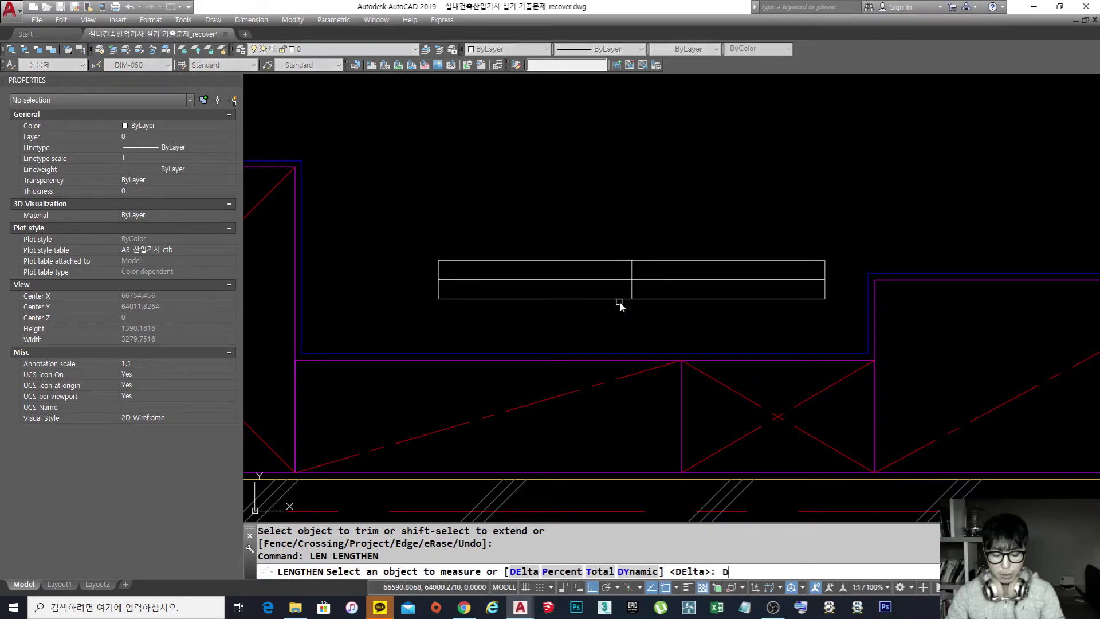
{"action": "type", "text": "DE"}
{"action": "key", "text": "Return"}
{"action": "type", "text": "50"}
{"action": "key", "text": "Return"}
{"action": "left_click", "coordinate": [619, 299]}
{"action": "left_click", "coordinate": [632, 269]}
{"action": "left_click", "coordinate": [526, 280]}
{"action": "left_click", "coordinate": [589, 297]}
{"action": "left_click", "coordinate": [631, 294]}
{"action": "left_click", "coordinate": [813, 280]}
{"action": "key", "text": "Return"}
Step: Set the two kitchen light centre lines to red with the CENTER linetype
{"action": "scroll", "coordinate": [722, 274], "scroll_direction": "down", "scroll_amount": 5}
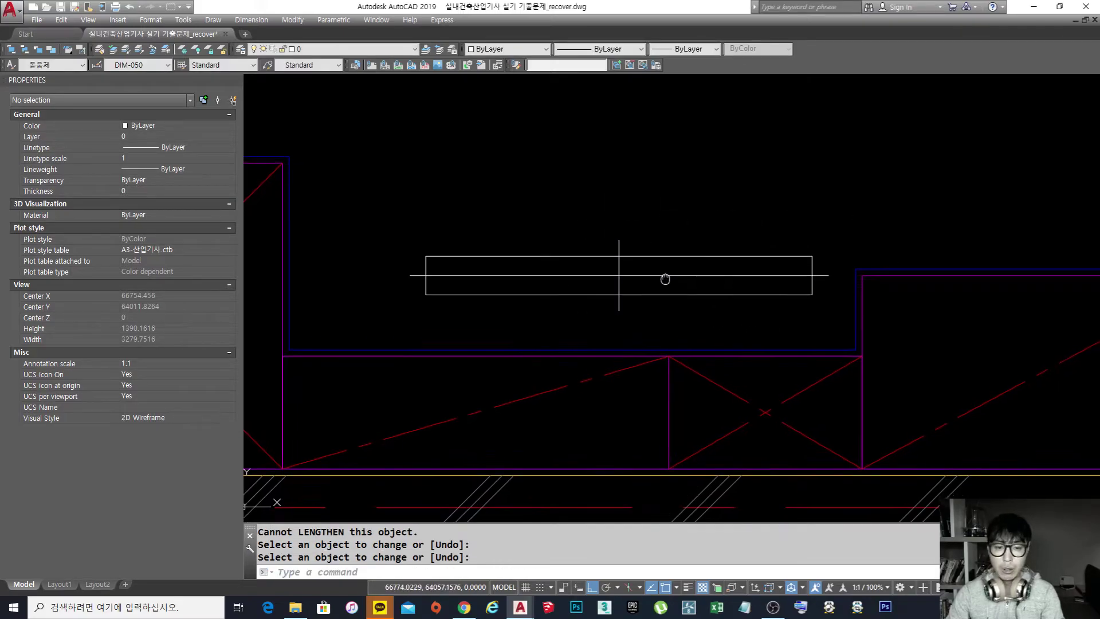
{"action": "middle_click_drag", "start_coordinate": [610, 223], "coordinate": [559, 280]}
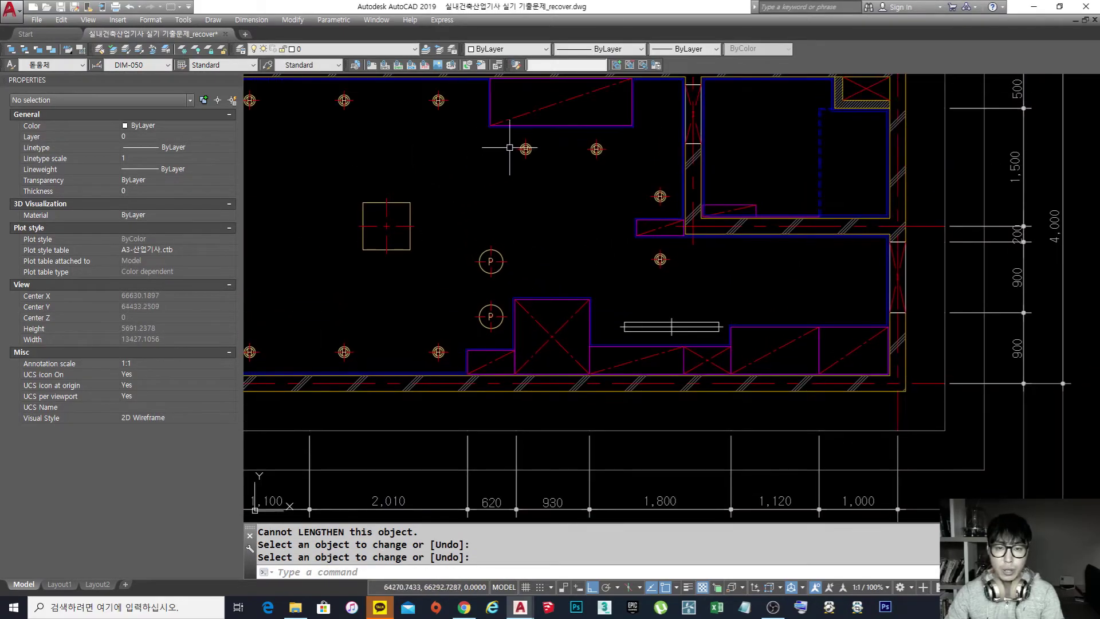
{"action": "scroll", "coordinate": [730, 305], "scroll_direction": "up", "scroll_amount": 4}
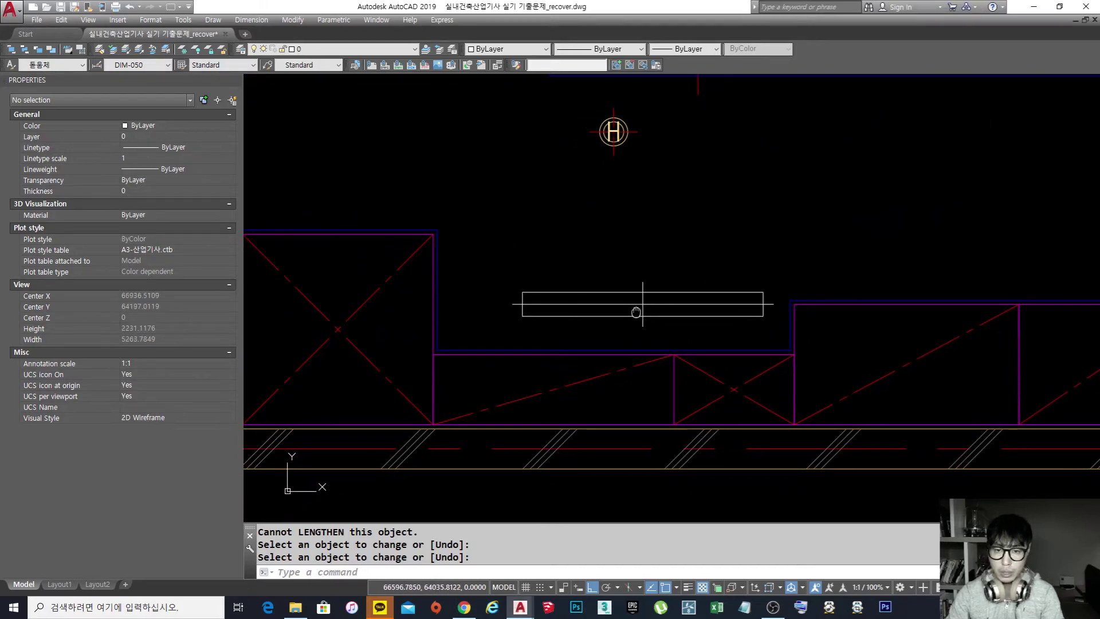
{"action": "key", "text": "Escape"}
{"action": "key", "text": "Escape"}
{"action": "key", "text": "Escape"}
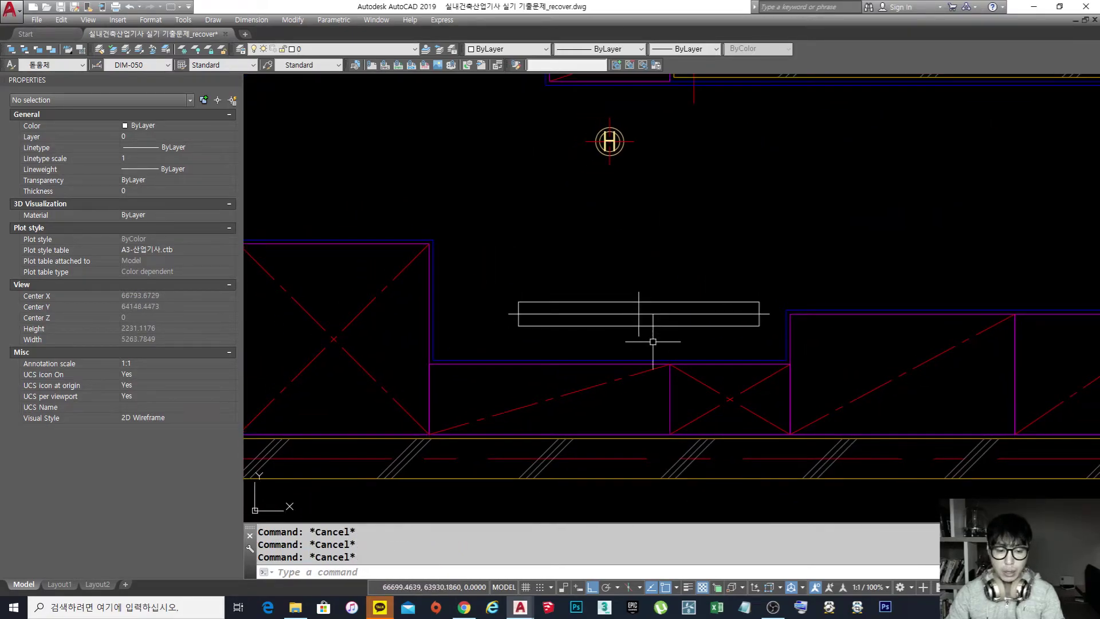
{"action": "scroll", "coordinate": [652, 343], "scroll_direction": "up", "scroll_amount": 2}
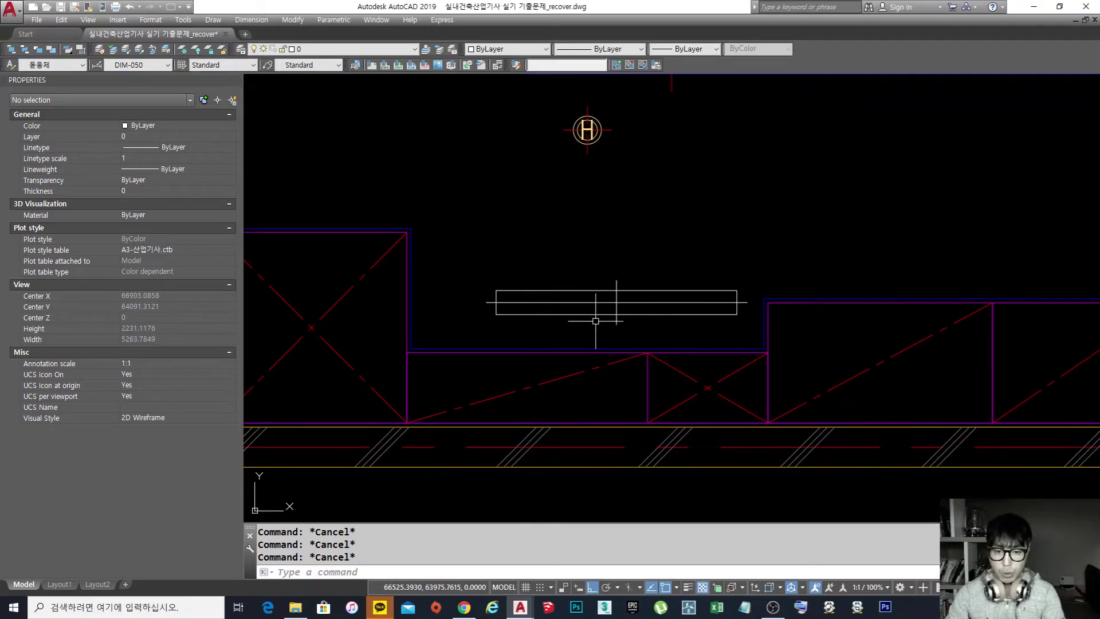
{"action": "left_click", "coordinate": [640, 299]}
{"action": "left_click", "coordinate": [613, 287]}
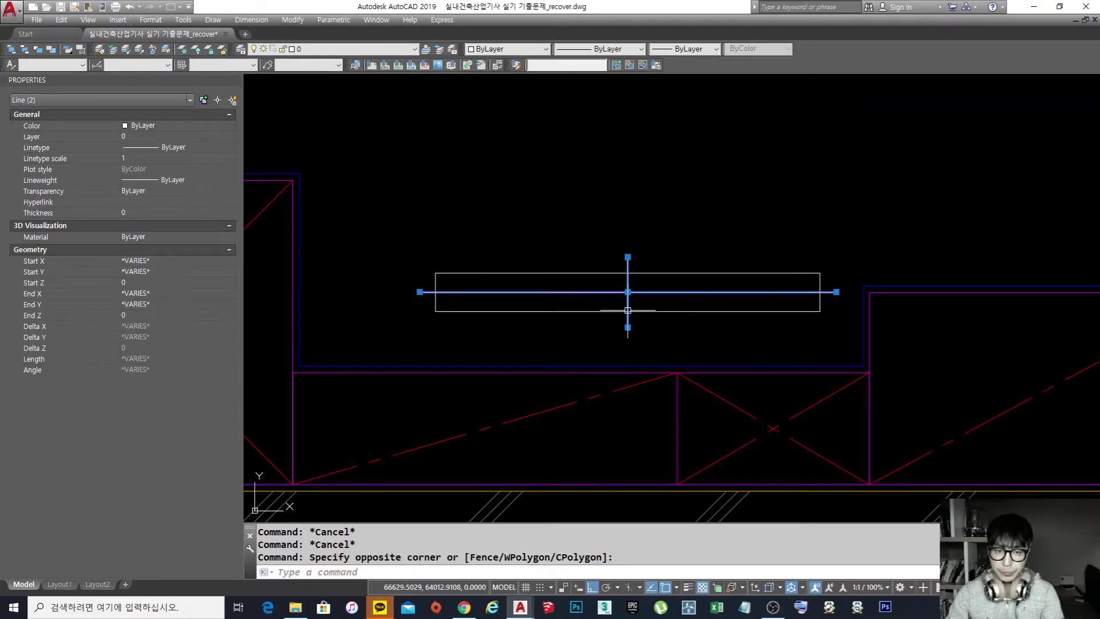
{"action": "left_click", "coordinate": [514, 48]}
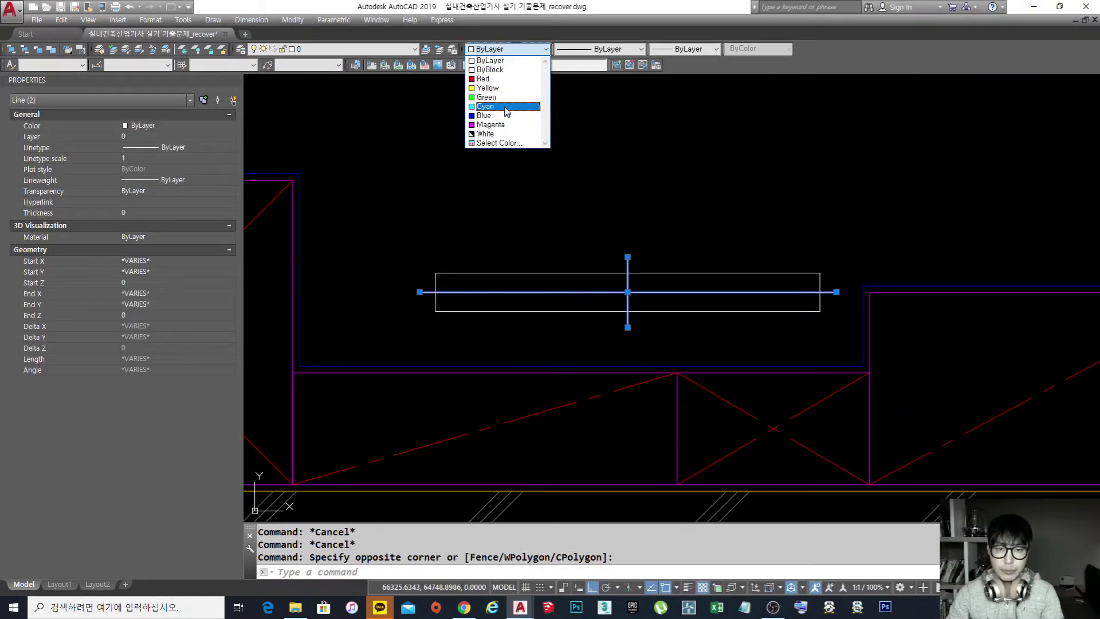
{"action": "left_click", "coordinate": [504, 80]}
{"action": "left_click", "coordinate": [599, 48]}
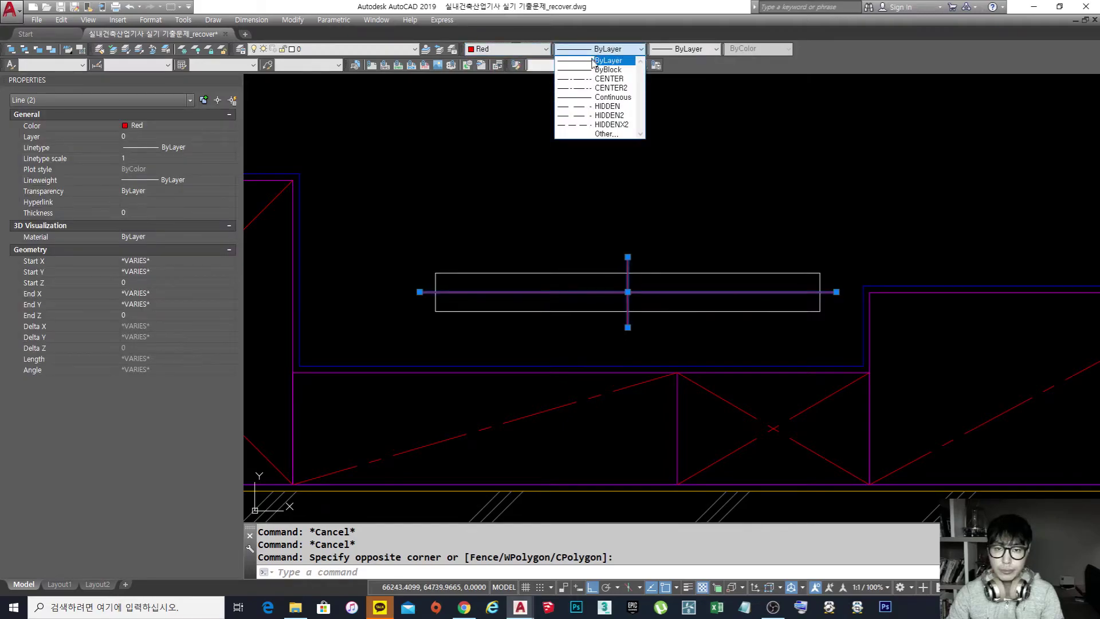
{"action": "left_click", "coordinate": [618, 81]}
{"action": "key", "text": "Escape"}
Step: Set the linetype scale of both kitchen light centre lines to 0.5
{"action": "left_click", "coordinate": [634, 310]}
{"action": "left_click", "coordinate": [584, 284]}
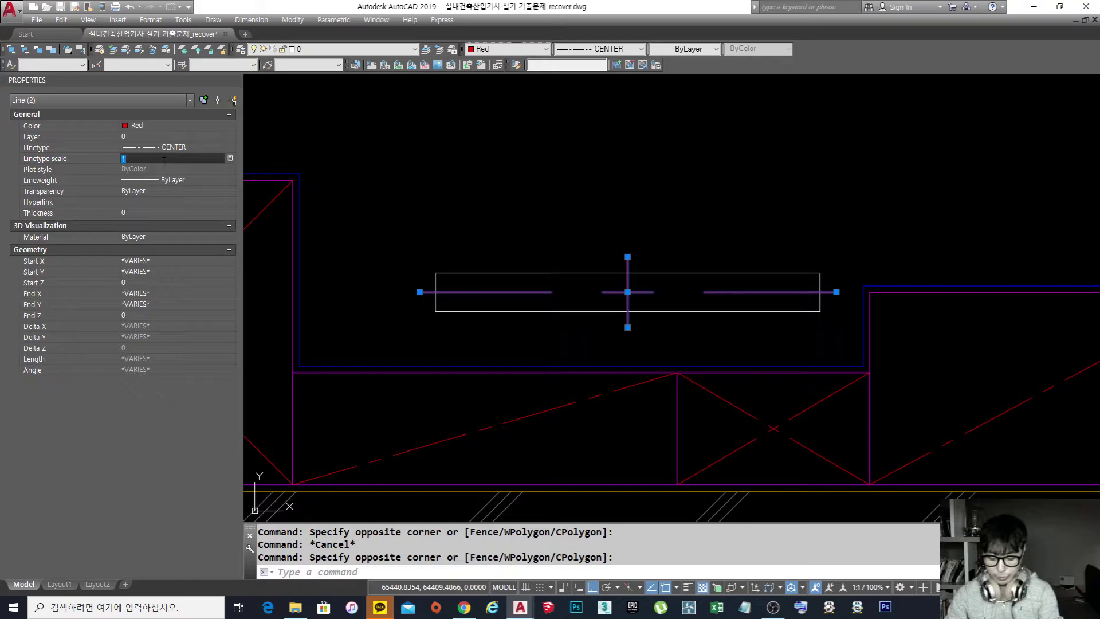
{"action": "key", "text": "Return"}
{"action": "key", "text": "Escape"}
{"action": "key", "text": "Escape"}
Step: Try linetype scales of 0.3 and 0.2 on both kitchen light centre lines
{"action": "left_click", "coordinate": [665, 296]}
{"action": "left_click", "coordinate": [601, 275]}
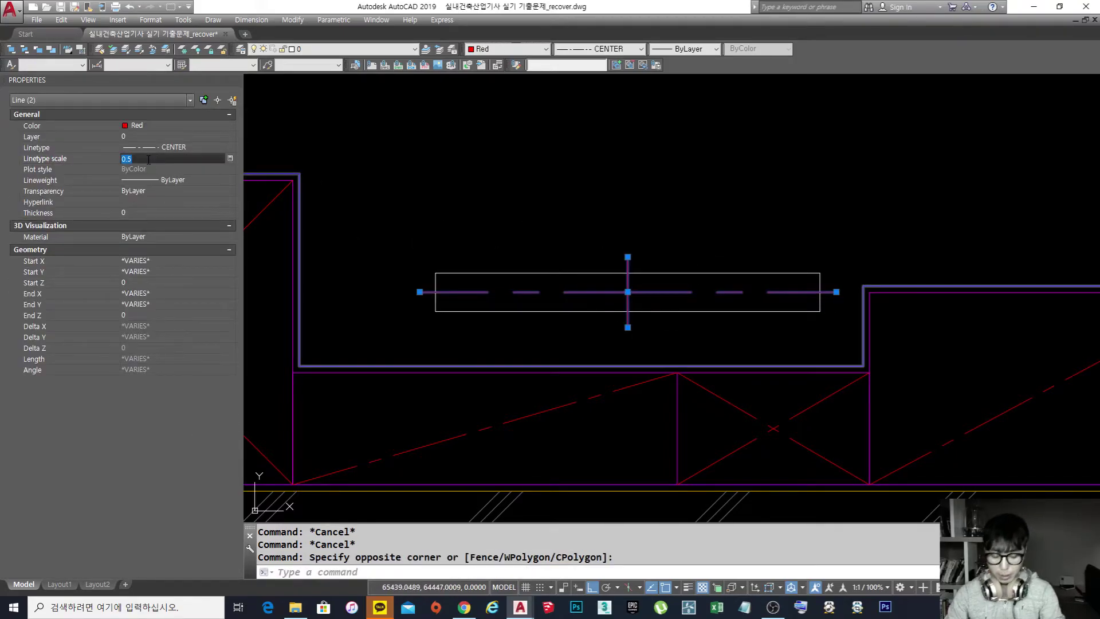
{"action": "type", "text": ".3"}
{"action": "key", "text": "Return"}
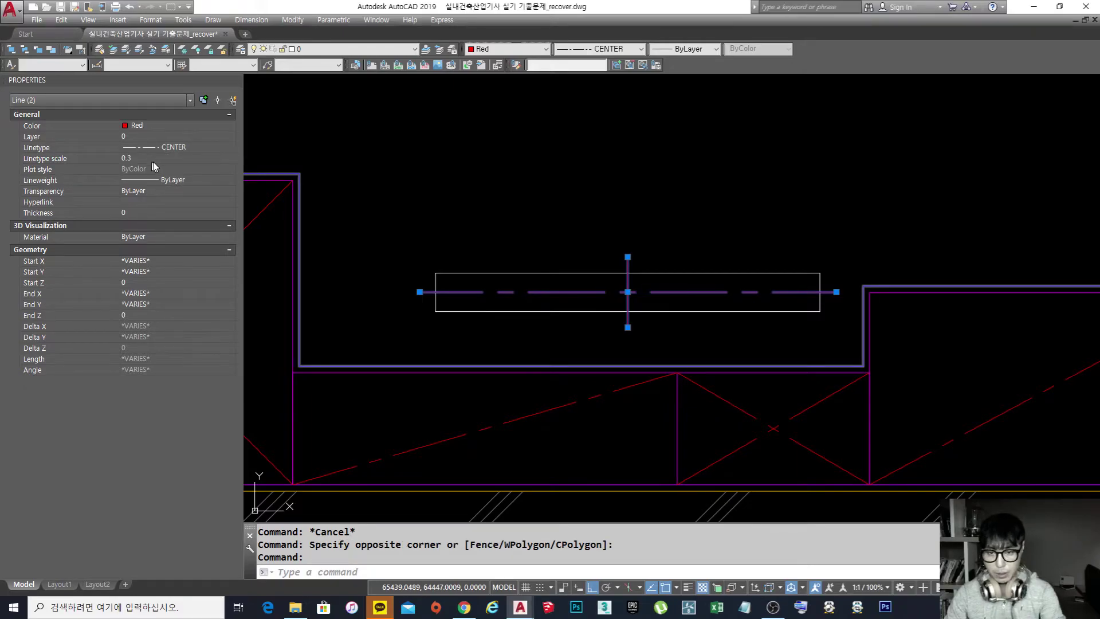
{"action": "left_click", "coordinate": [136, 159]}
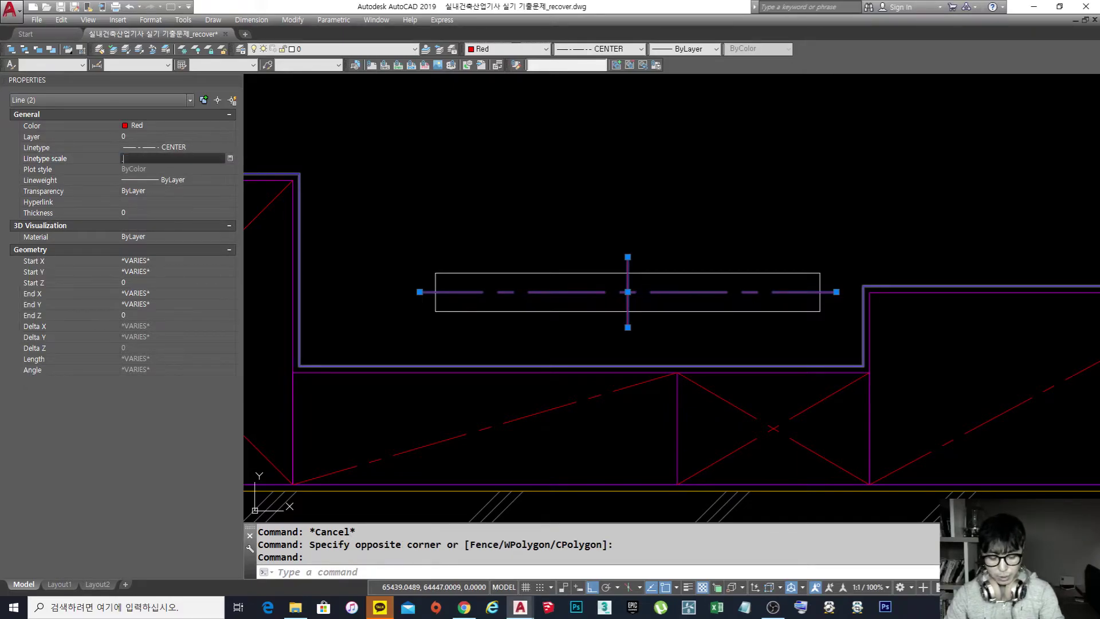
{"action": "type", "text": ".2"}
{"action": "key", "text": "Return"}
Step: Set the linetype scale of both kitchen light centre lines to 0.1
{"action": "left_click", "coordinate": [136, 160]}
{"action": "type", "text": ".1"}
{"action": "key", "text": "Return"}
{"action": "key", "text": "Escape"}
{"action": "key", "text": "Escape"}
{"action": "key", "text": "Escape"}
{"action": "scroll", "coordinate": [677, 251], "scroll_direction": "down", "scroll_amount": 6}
{"action": "scroll", "coordinate": [677, 251], "scroll_direction": "up", "scroll_amount": 6}
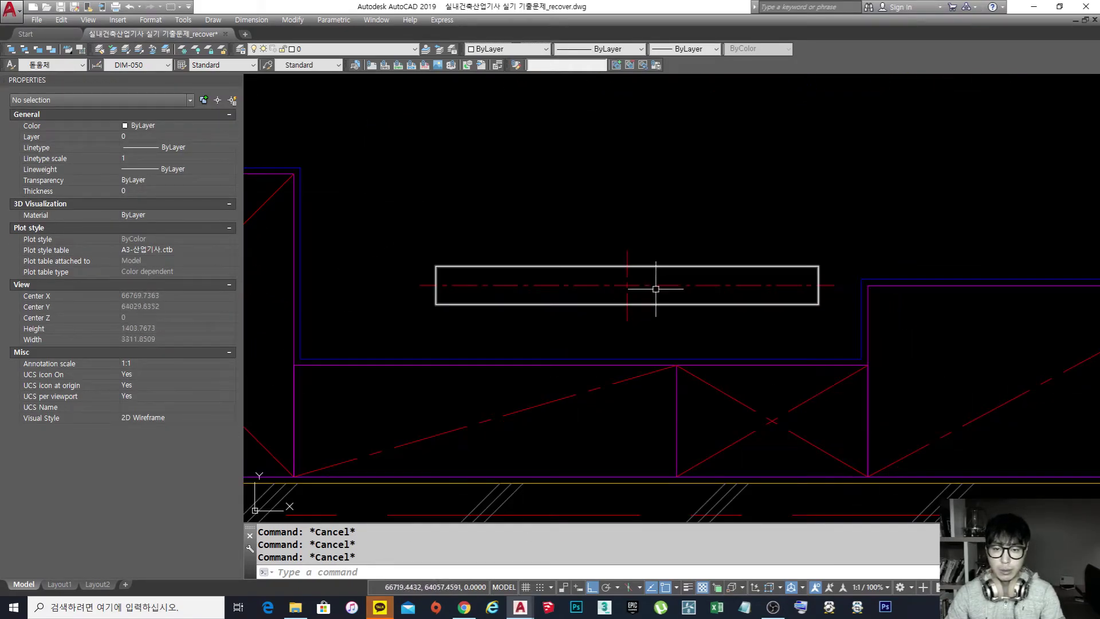
Step: Set the linetype scale of only the horizontal kitchen light centre line to 0.5
{"action": "left_click", "coordinate": [636, 285]}
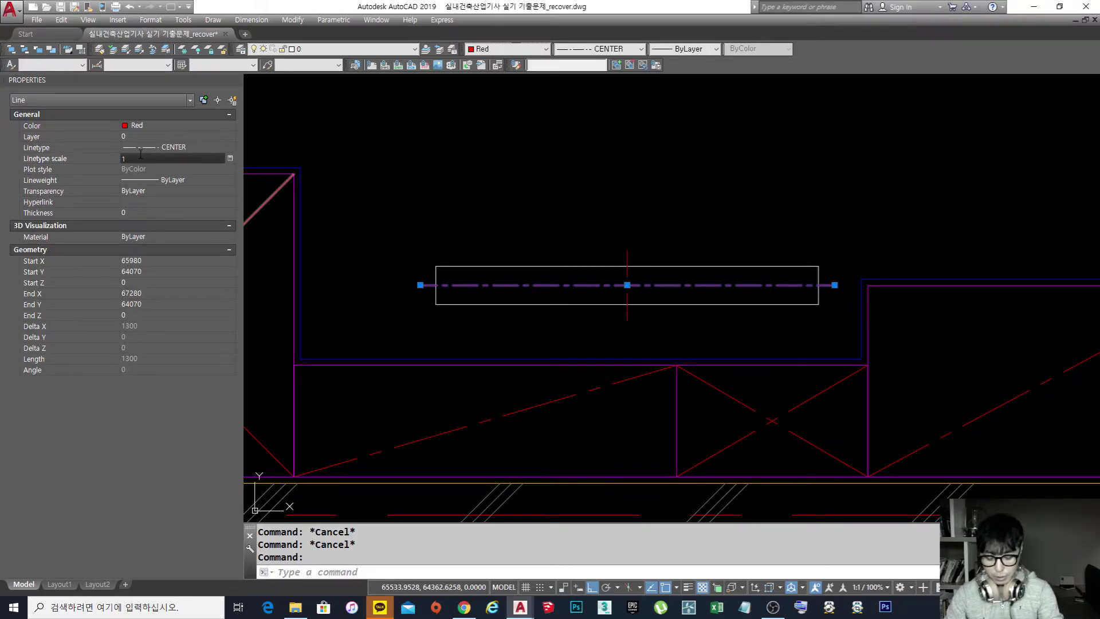
{"action": "key", "text": "Return"}
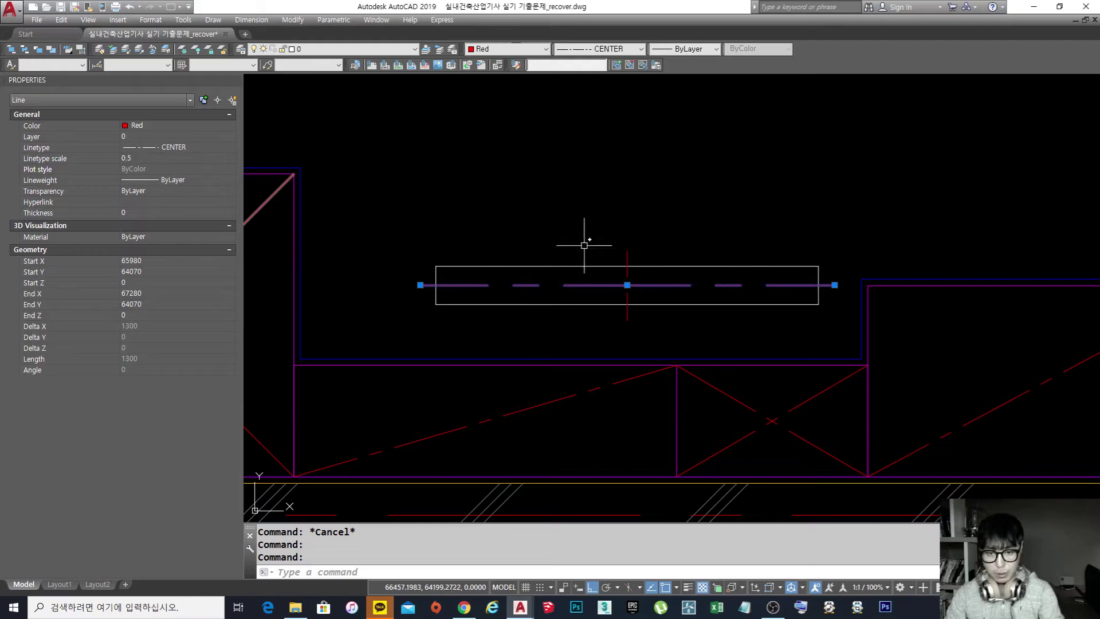
{"action": "key", "text": "Escape"}
{"action": "key", "text": "Escape"}
{"action": "scroll", "coordinate": [659, 252], "scroll_direction": "down", "scroll_amount": 5}
{"action": "scroll", "coordinate": [659, 279], "scroll_direction": "up", "scroll_amount": 3}
Step: Reduce the linetype scale of the horizontal kitchen light centre line
{"action": "left_click", "coordinate": [659, 278]}
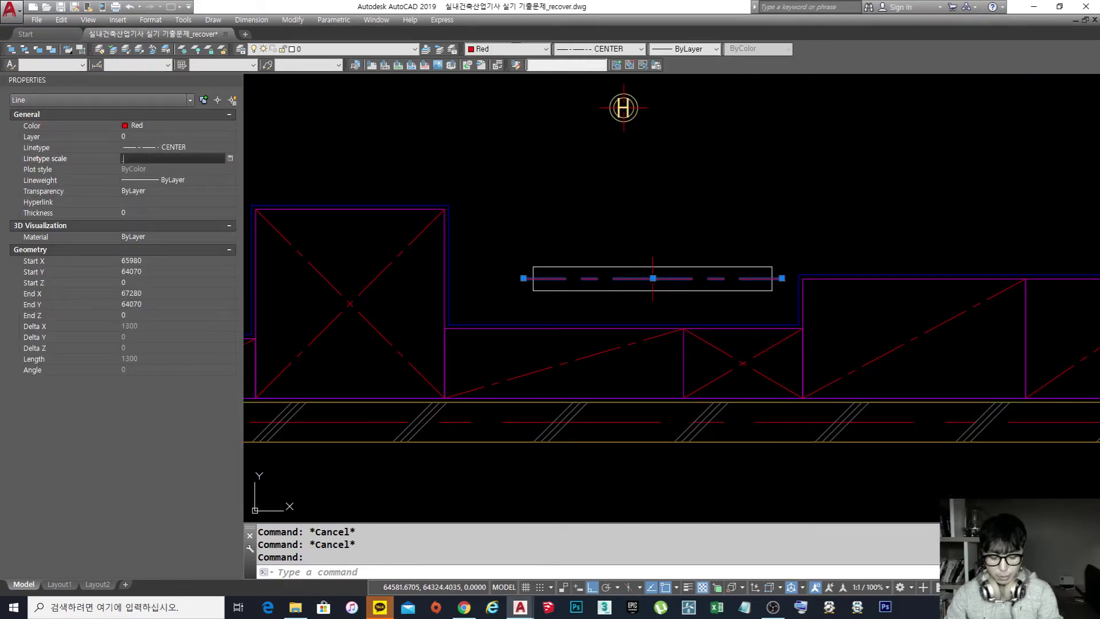
{"action": "key", "text": "Escape"}
{"action": "key", "text": "Escape"}
{"action": "key", "text": "Escape"}
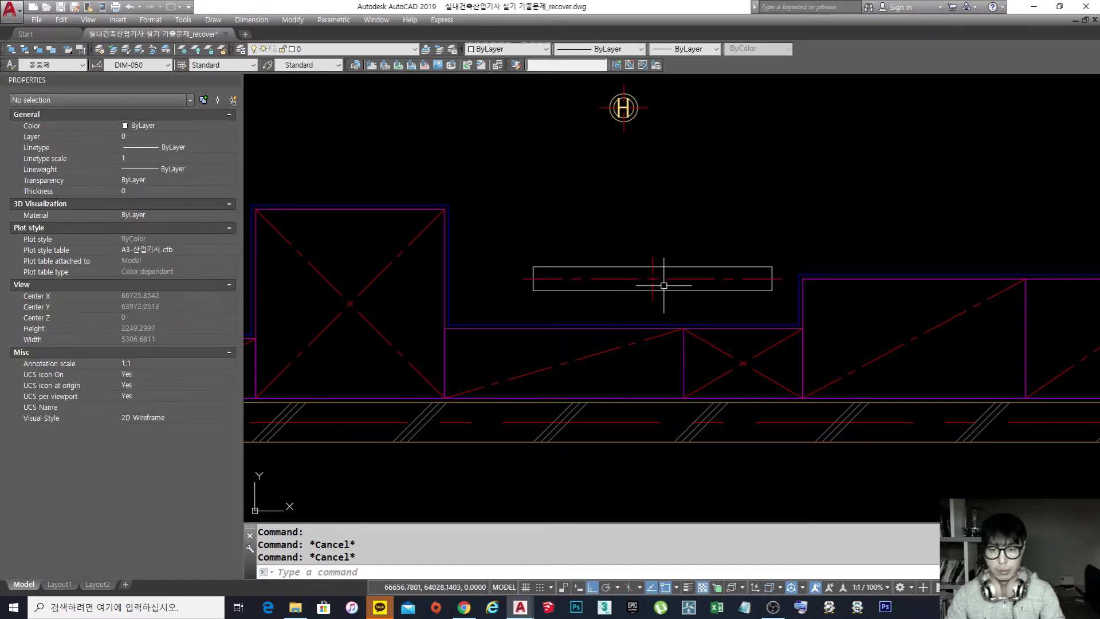
{"action": "scroll", "coordinate": [746, 247], "scroll_direction": "up", "scroll_amount": 2}
{"action": "scroll", "coordinate": [632, 289], "scroll_direction": "down", "scroll_amount": 4}
{"action": "scroll", "coordinate": [639, 289], "scroll_direction": "up", "scroll_amount": 3}
Step: Cut the kitchen light rectangle with its centre lines and paste it as a block above the sink counter
{"action": "left_click", "coordinate": [717, 319]}
{"action": "left_click", "coordinate": [490, 238]}
{"action": "key", "text": "ctrl+x"}
{"action": "key", "text": "ctrl+shift+v"}
{"action": "left_click", "coordinate": [481, 319]}
{"action": "key", "text": "Escape"}
Step: Match the properties of the kitchen light block to the H light symbol above it
{"action": "key", "text": "Escape"}
{"action": "middle_click_drag", "start_coordinate": [599, 299], "coordinate": [623, 278]}
{"action": "type", "text": "ma"}
{"action": "key", "text": "Return"}
{"action": "left_click", "coordinate": [606, 98]}
{"action": "left_click", "coordinate": [623, 297]}
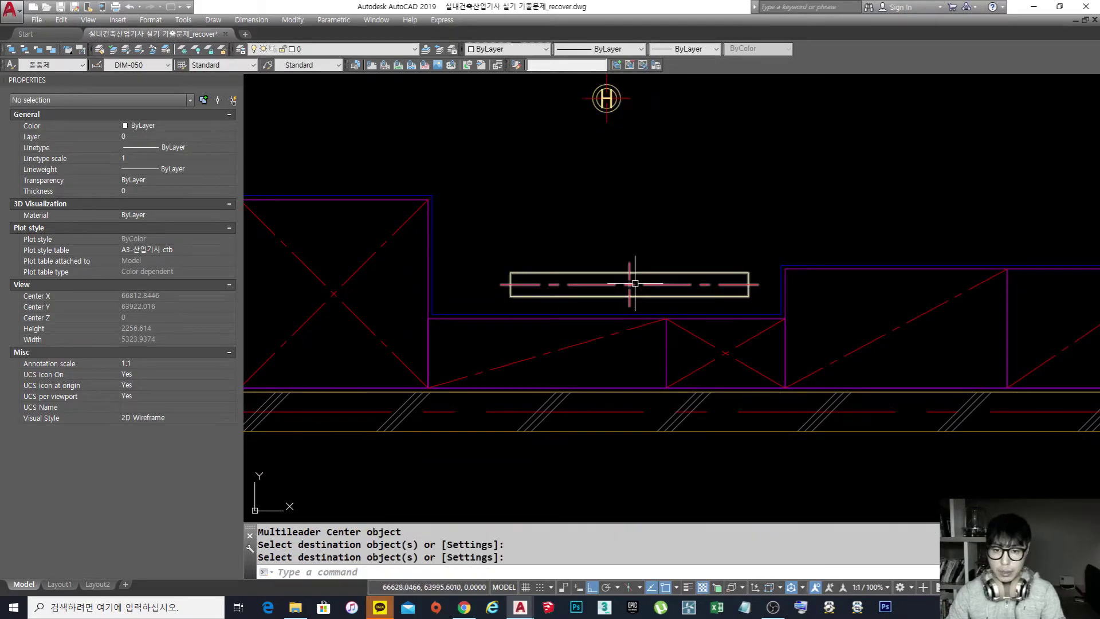
{"action": "middle_click_drag", "start_coordinate": [624, 296], "coordinate": [685, 291]}
{"action": "key", "text": "Return"}
{"action": "left_click", "coordinate": [710, 280]}
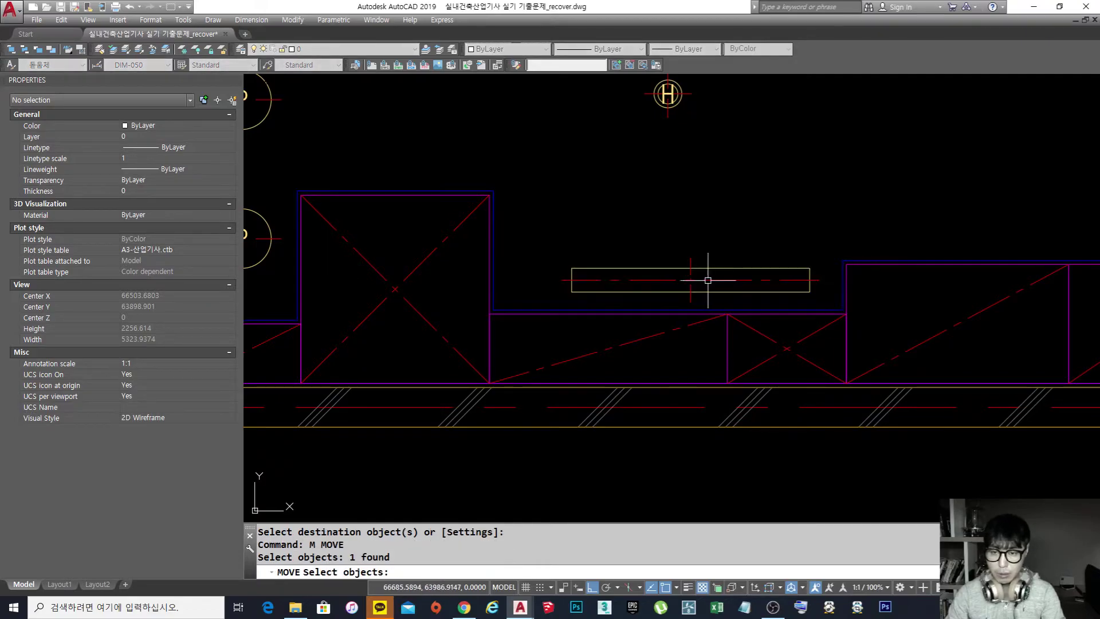
{"action": "key", "text": "Escape"}
{"action": "key", "text": "Escape"}
{"action": "key", "text": "Return"}
{"action": "left_click", "coordinate": [722, 298]}
{"action": "left_click", "coordinate": [694, 281]}
{"action": "key", "text": "Return"}
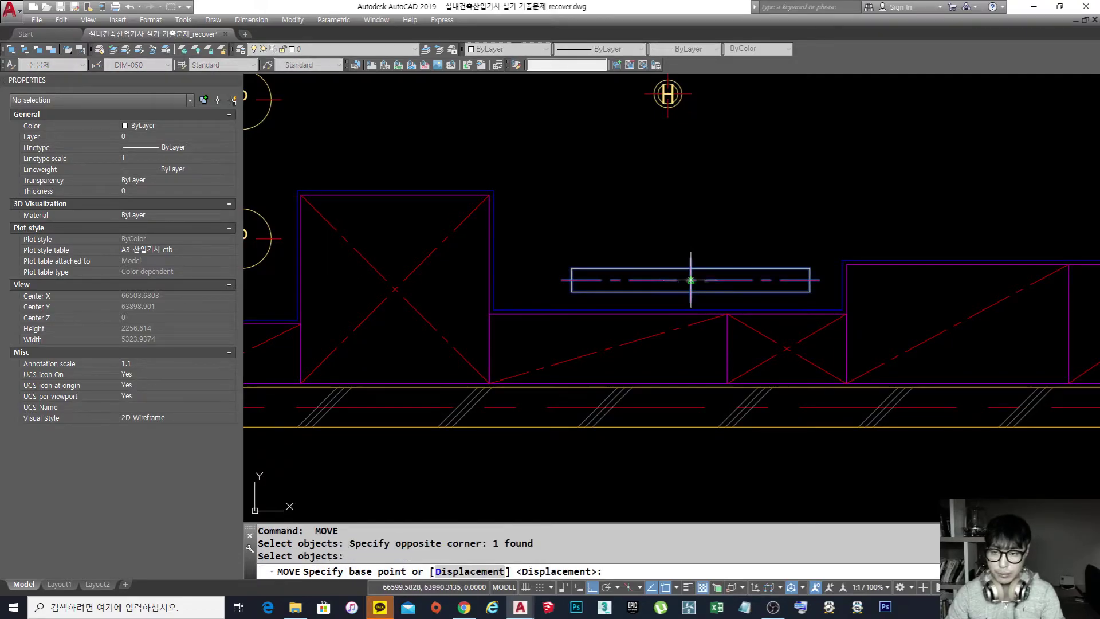
{"action": "key", "text": "Escape"}
Step: Move the kitchen light block straight up from its centre, away from the sink counter
{"action": "type", "text": "m"}
{"action": "key", "text": "Return"}
{"action": "left_click", "coordinate": [735, 304]}
{"action": "left_click", "coordinate": [711, 282]}
{"action": "key", "text": "Return"}
{"action": "left_click", "coordinate": [693, 280]}
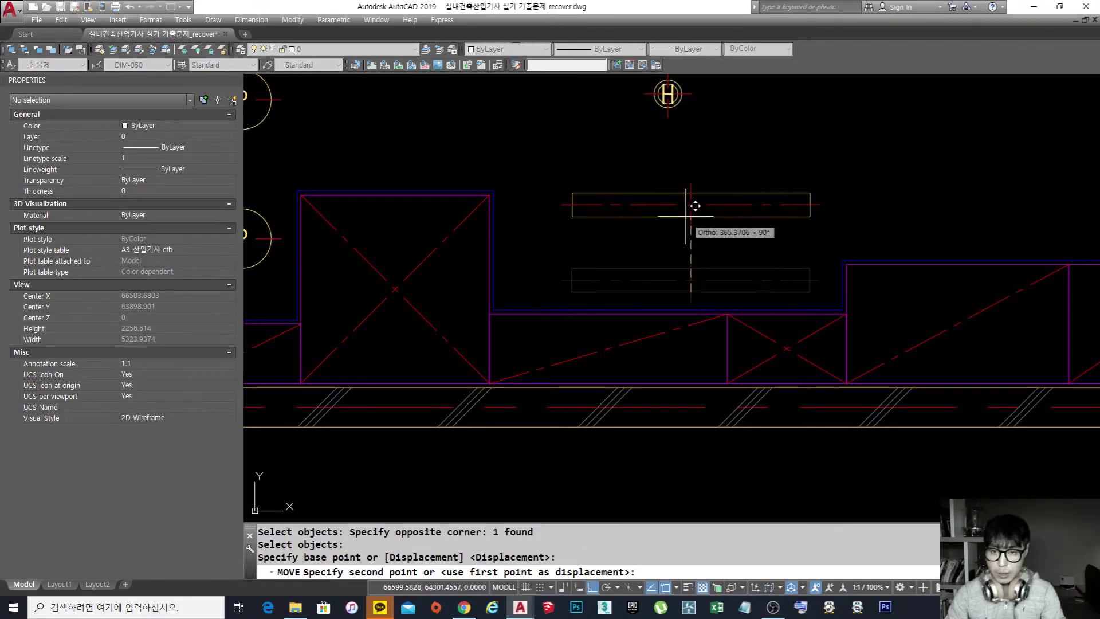
{"action": "left_click", "coordinate": [694, 189]}
Step: Draw a horizontal guide line about 1166 long leftward from the upper left corner of the cabinet right of the sink recess
{"action": "middle_click_drag", "start_coordinate": [754, 248], "coordinate": [732, 280]}
{"action": "scroll", "coordinate": [788, 298], "scroll_direction": "up", "scroll_amount": 2}
{"action": "type", "text": "l"}
{"action": "key", "text": "Return"}
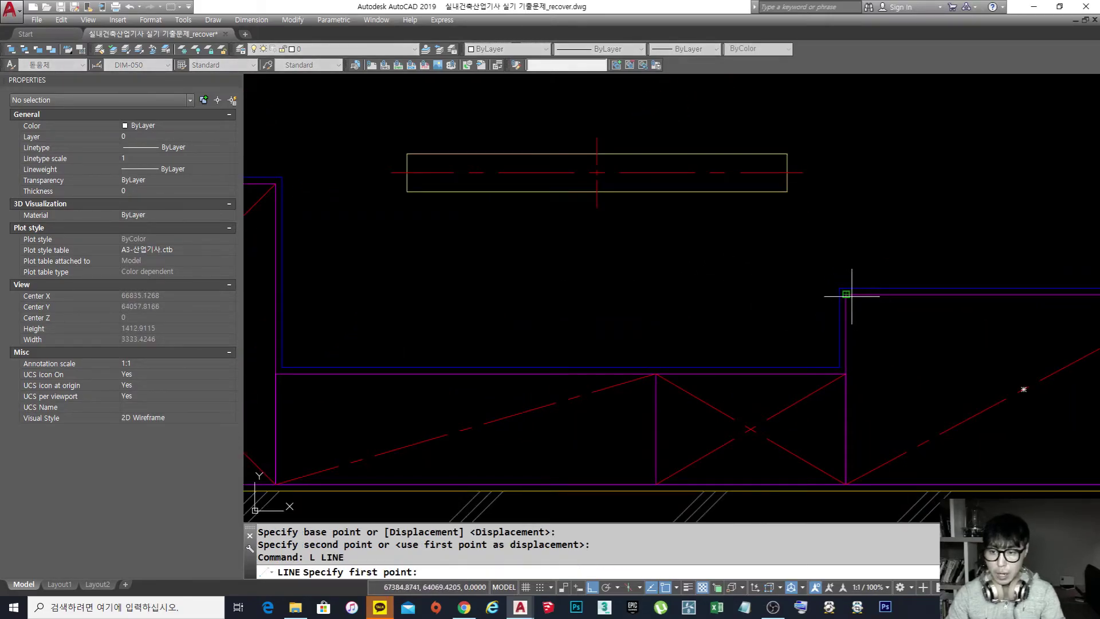
{"action": "left_click", "coordinate": [846, 294]}
{"action": "key", "text": "Return"}
{"action": "middle_click_drag", "start_coordinate": [488, 302], "coordinate": [572, 308]}
{"action": "type", "text": "x"}
{"action": "key", "text": "Return"}
{"action": "key", "text": "Return"}
{"action": "left_click", "coordinate": [634, 325]}
{"action": "left_click", "coordinate": [559, 286]}
{"action": "type", "text": "x"}
{"action": "key", "text": "Return"}
{"action": "key", "text": "Escape"}
{"action": "key", "text": "Escape"}
Step: Stretch the guide line's left end past the tall cabinet's edge, making the line about 1864 long
{"action": "left_click", "coordinate": [771, 319]}
{"action": "left_click", "coordinate": [625, 256]}
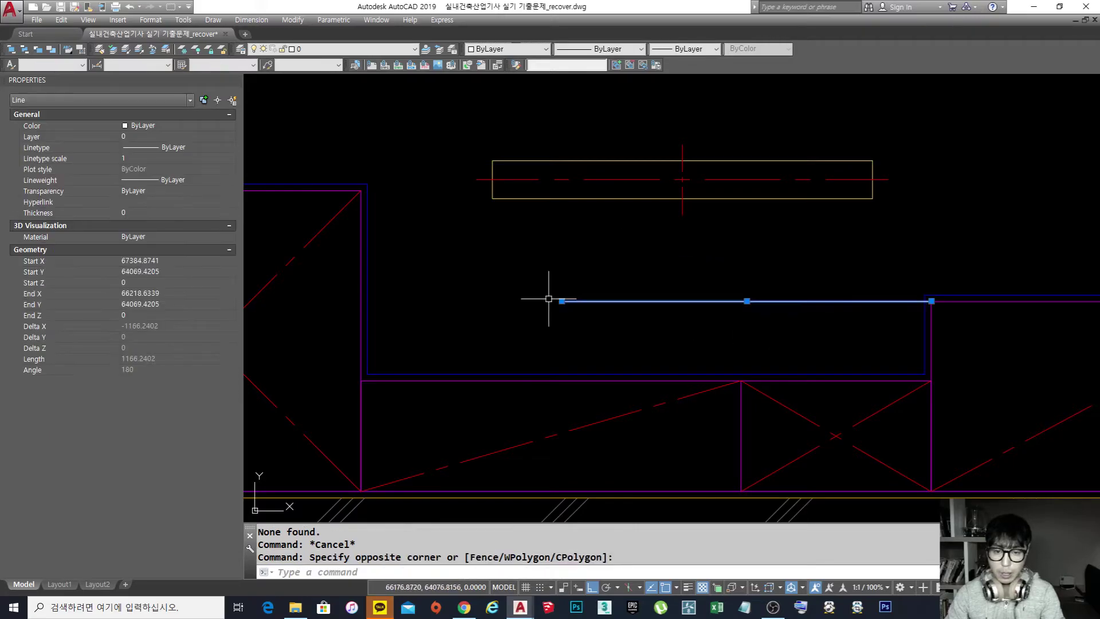
{"action": "left_click", "coordinate": [563, 301]}
{"action": "left_click", "coordinate": [341, 304]}
{"action": "key", "text": "Escape"}
{"action": "key", "text": "Escape"}
{"action": "scroll", "coordinate": [690, 292], "scroll_direction": "up", "scroll_amount": 1}
{"action": "middle_click_drag", "start_coordinate": [690, 292], "coordinate": [631, 310]}
{"action": "left_click", "coordinate": [646, 343]}
{"action": "left_click", "coordinate": [617, 288]}
{"action": "scroll", "coordinate": [617, 288], "scroll_direction": "down", "scroll_amount": 3}
{"action": "middle_click_drag", "start_coordinate": [570, 296], "coordinate": [576, 305]}
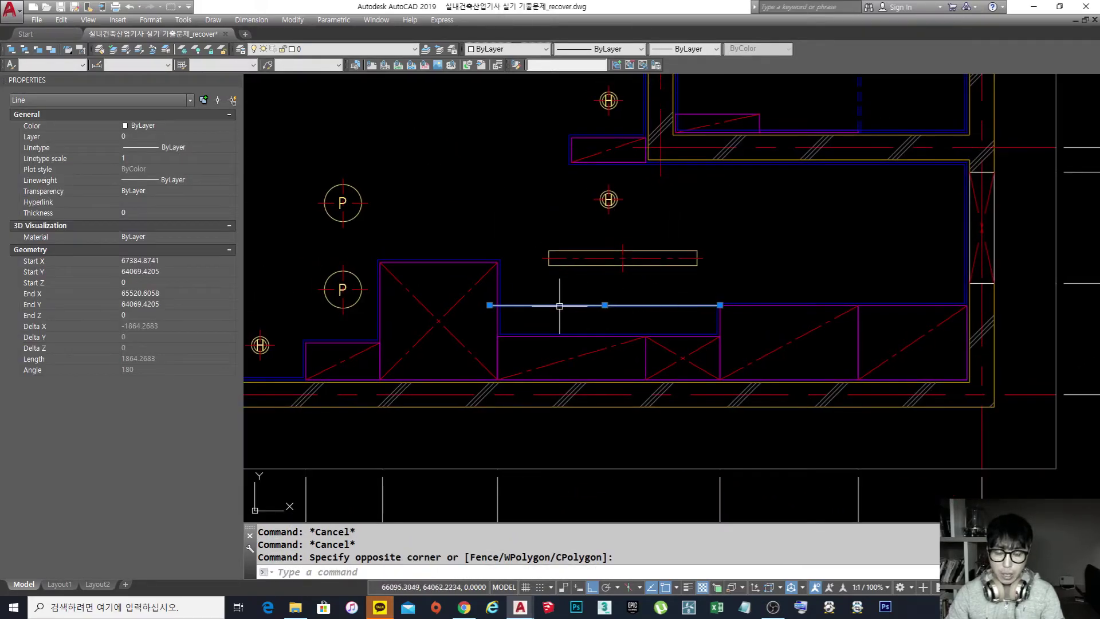
{"action": "scroll", "coordinate": [560, 306], "scroll_direction": "up", "scroll_amount": 4}
{"action": "key", "text": "Escape"}
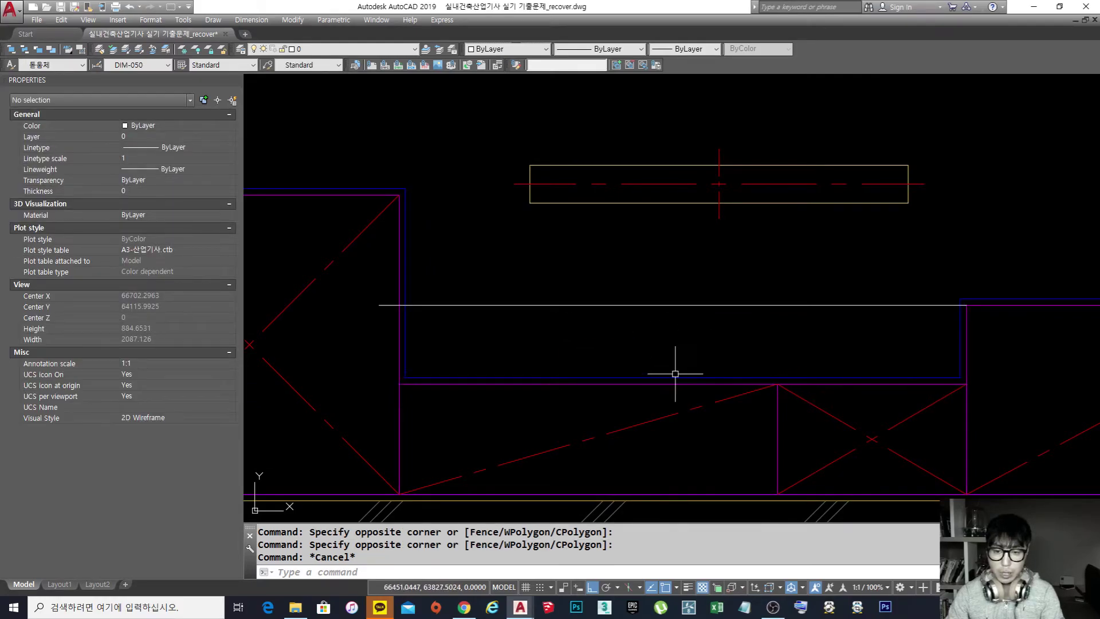
Step: Move the kitchen light block by its centre straight down onto the front edge of the sink counter
{"action": "key", "text": "Escape"}
{"action": "key", "text": "Escape"}
{"action": "type", "text": "m"}
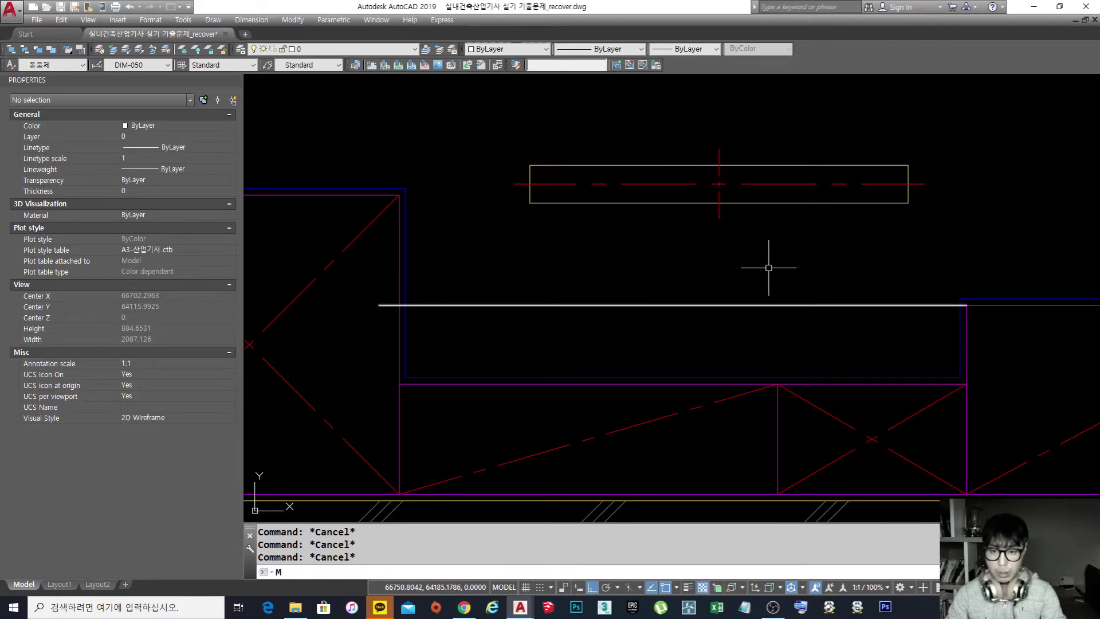
{"action": "key", "text": "space"}
{"action": "left_click", "coordinate": [785, 264]}
{"action": "left_click", "coordinate": [654, 129]}
{"action": "key", "text": "space"}
{"action": "left_click", "coordinate": [720, 184]}
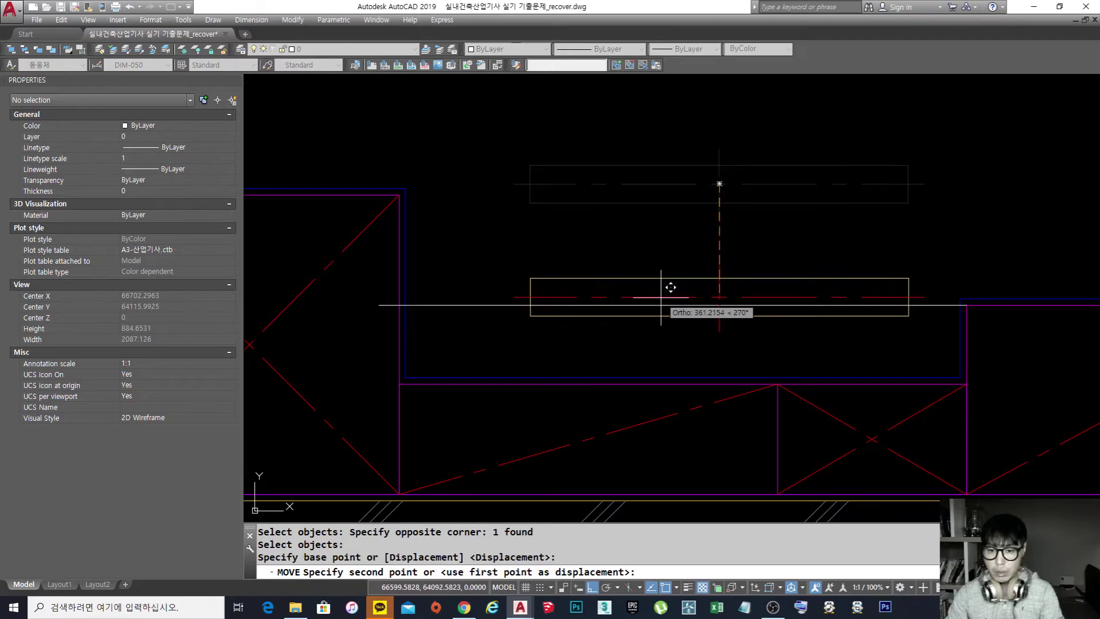
{"action": "left_click", "coordinate": [695, 376]}
Step: Move the kitchen light block from its centre perpendicularly onto the horizontal guide line
{"action": "middle_click_drag", "start_coordinate": [696, 376], "coordinate": [672, 355]}
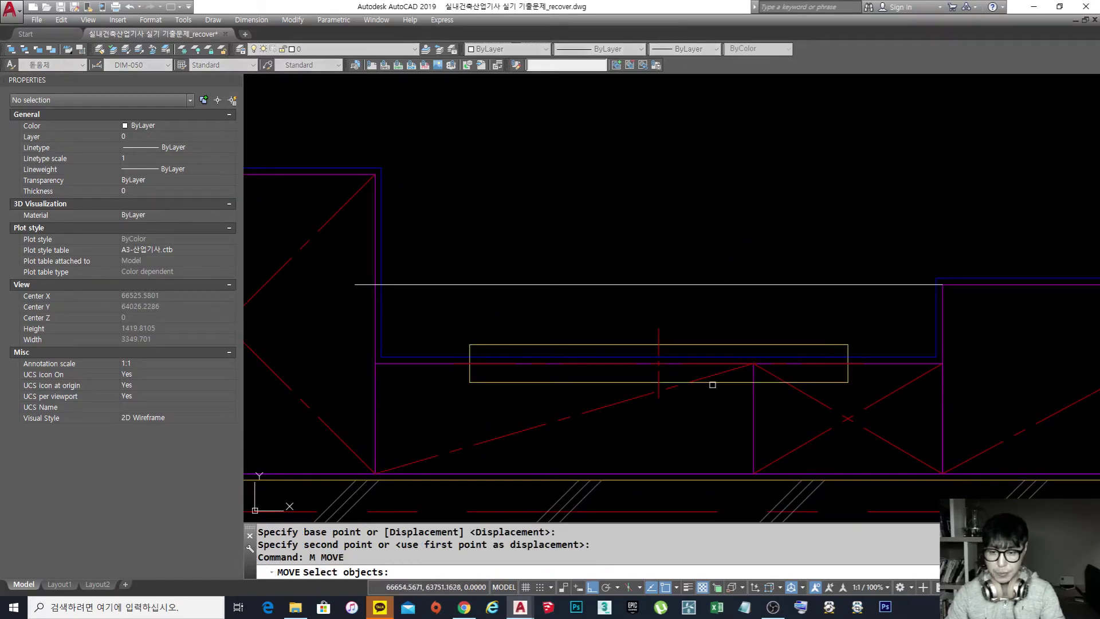
{"action": "left_click", "coordinate": [714, 382]}
{"action": "key", "text": "Return"}
{"action": "left_click", "coordinate": [659, 362]}
{"action": "right_click", "coordinate": [658, 298], "text": "shift"}
{"action": "left_click", "coordinate": [711, 489]}
{"action": "left_click", "coordinate": [729, 284]}
{"action": "key", "text": "Escape"}
{"action": "key", "text": "Escape"}
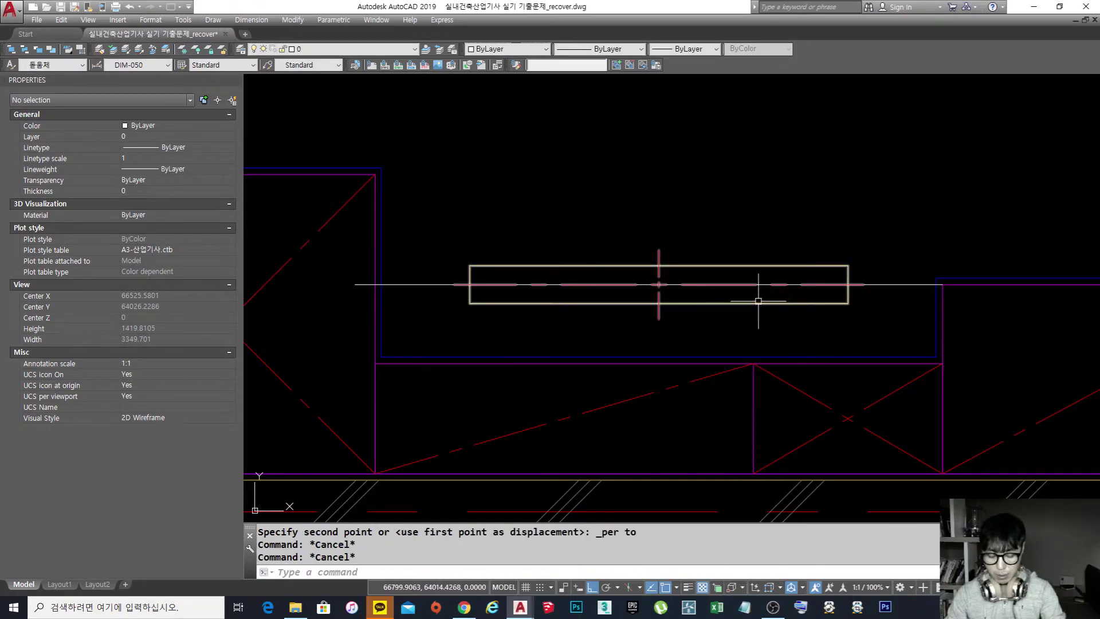
Step: Move the kitchen light block 200 straight up from the guide line
{"action": "type", "text": "m"}
{"action": "key", "text": "Return"}
{"action": "left_click", "coordinate": [749, 304]}
{"action": "key", "text": "Return"}
{"action": "left_click", "coordinate": [760, 223]}
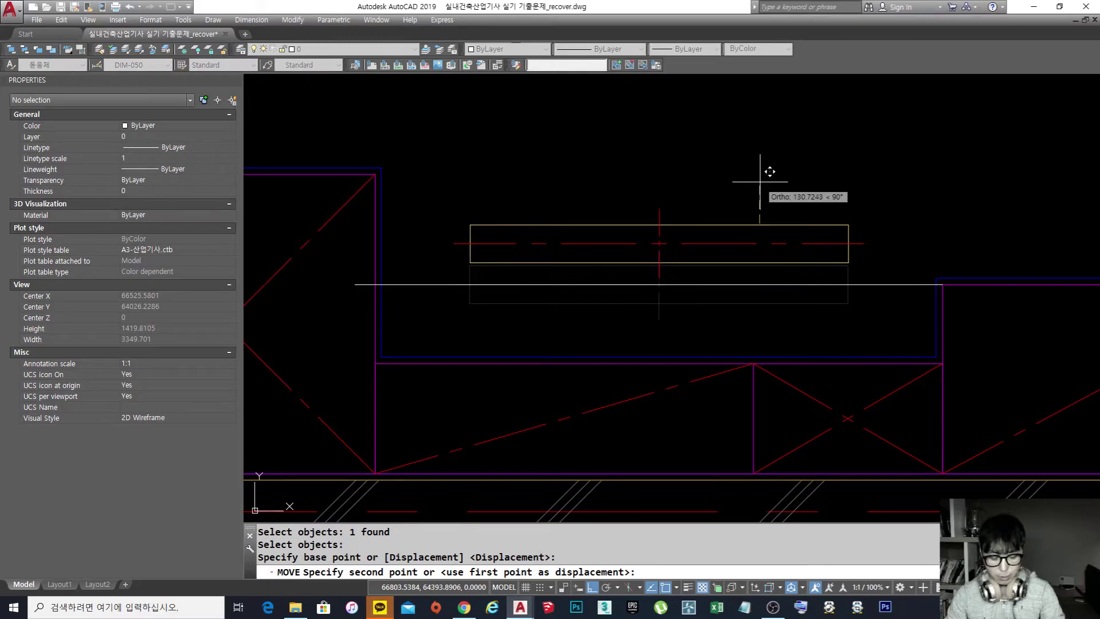
{"action": "type", "text": "200"}
{"action": "key", "text": "Return"}
{"action": "key", "text": "Escape"}
{"action": "key", "text": "Escape"}
{"action": "scroll", "coordinate": [739, 200], "scroll_direction": "down", "scroll_amount": 3}
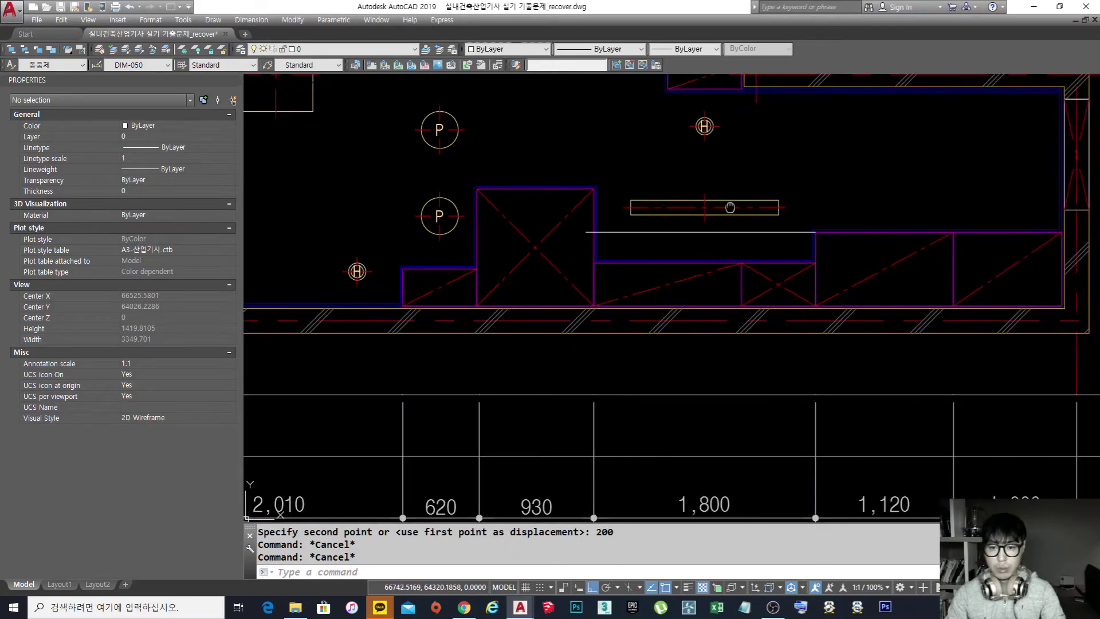
Step: Move the kitchen light block 100 back down towards the guide line
{"action": "scroll", "coordinate": [676, 233], "scroll_direction": "up", "scroll_amount": 2}
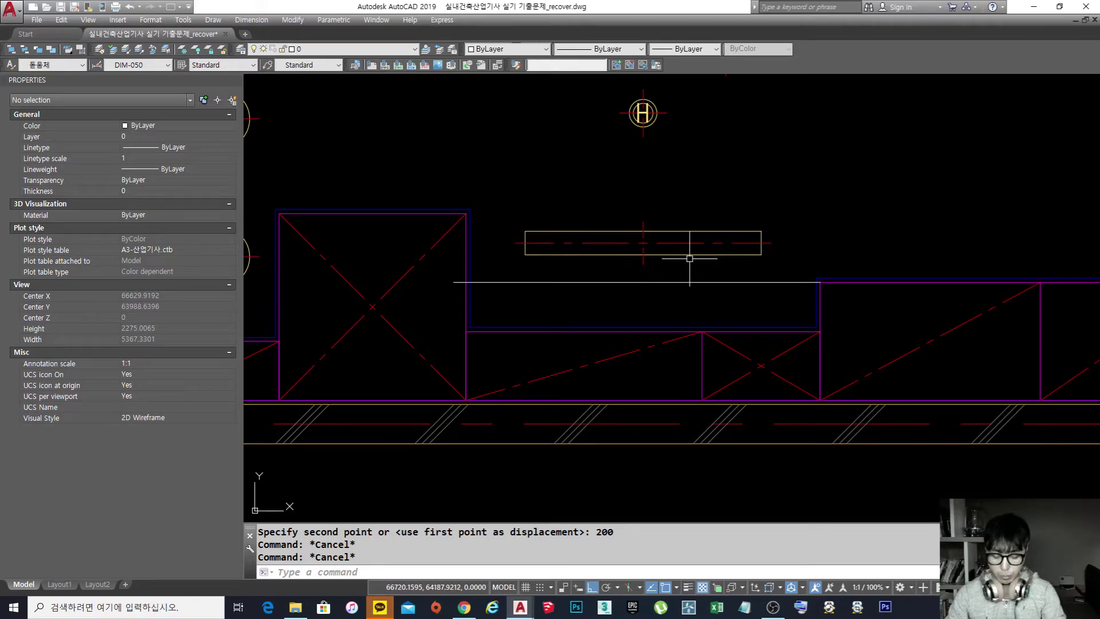
{"action": "key", "text": "Return"}
{"action": "left_click", "coordinate": [709, 261]}
{"action": "left_click", "coordinate": [647, 219]}
{"action": "key", "text": "Return"}
{"action": "left_click", "coordinate": [820, 187]}
{"action": "type", "text": "100"}
{"action": "key", "text": "Return"}
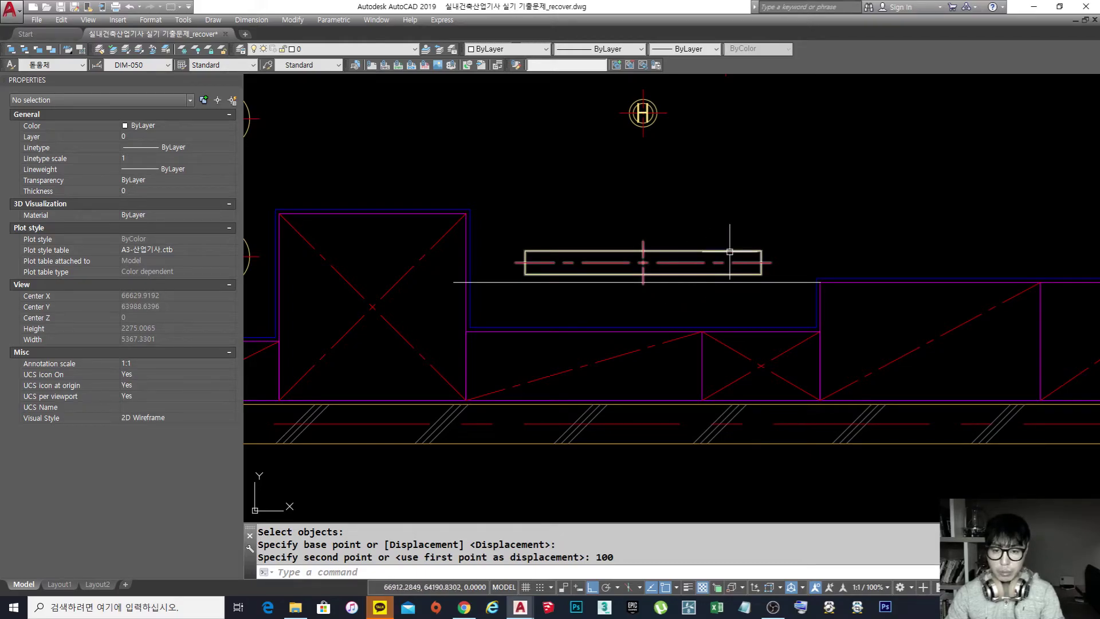
Step: Switch to the Chrome browser, examine the kitchen lighting listings and the LED 트론 주방/욕실등 product page, and return to AutoCAD
{"action": "scroll", "coordinate": [629, 295], "scroll_direction": "up", "scroll_amount": 2}
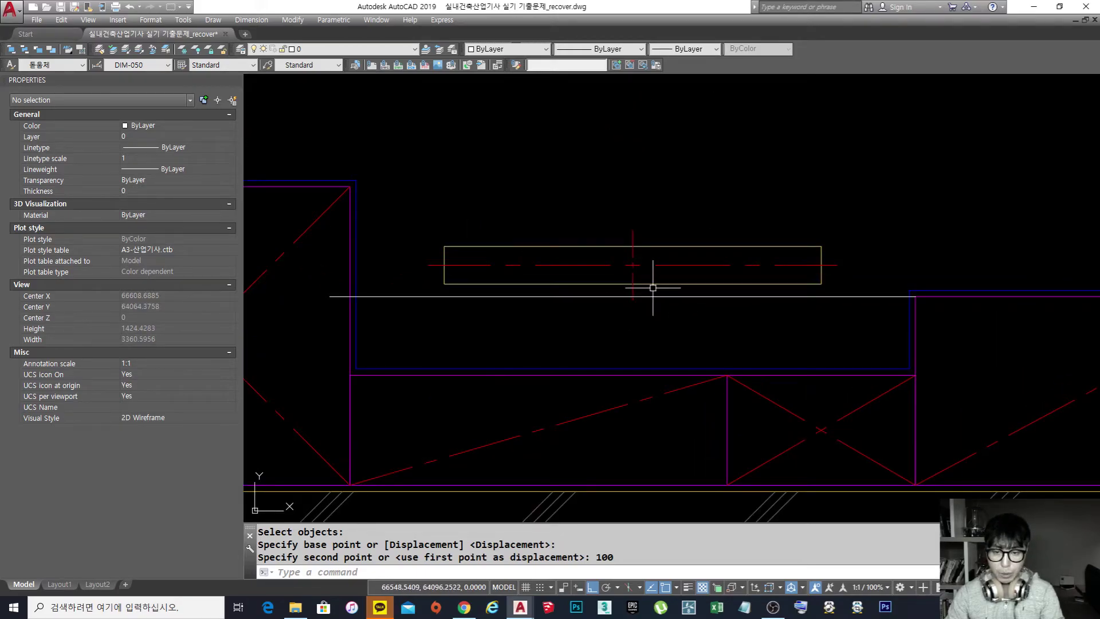
{"action": "left_click", "coordinate": [465, 612]}
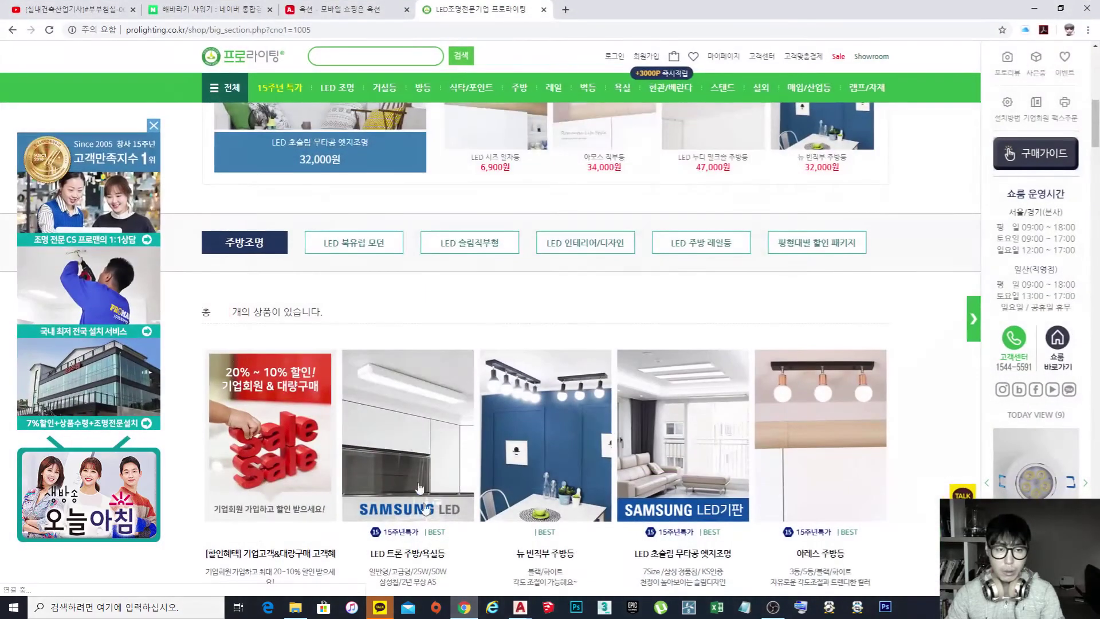
{"action": "scroll", "coordinate": [661, 361], "scroll_direction": "down", "scroll_amount": 10}
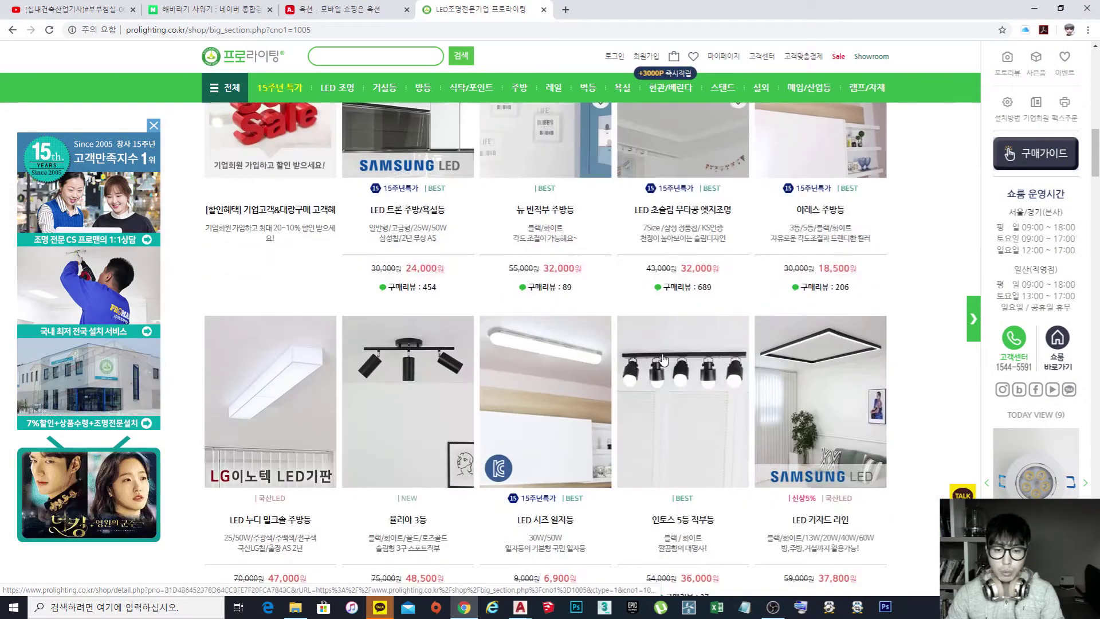
{"action": "scroll", "coordinate": [661, 361], "scroll_direction": "down", "scroll_amount": 10}
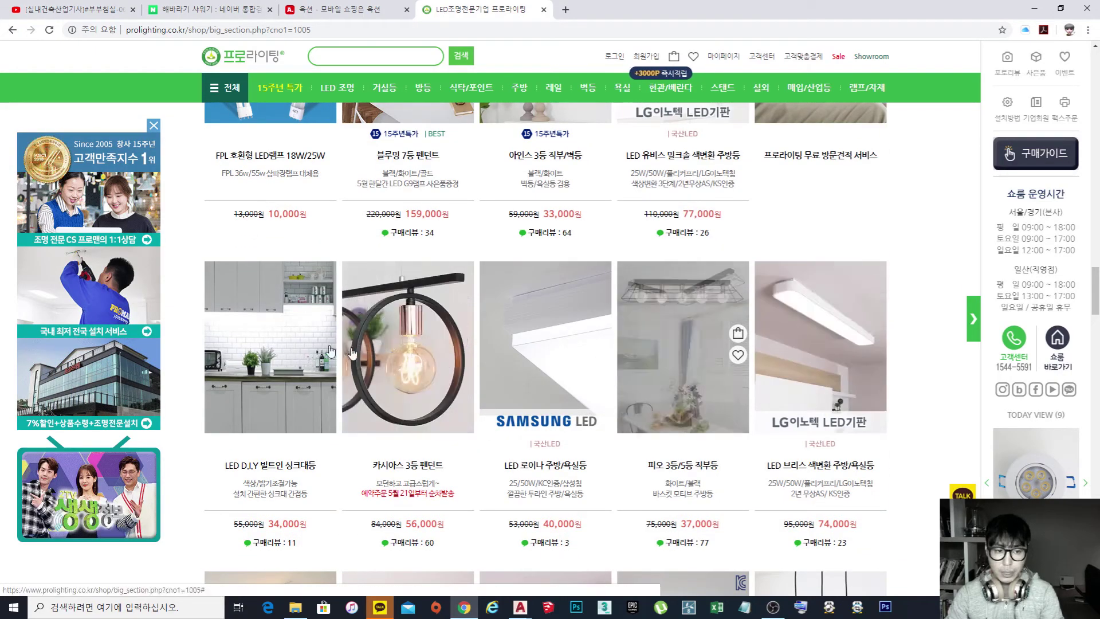
{"action": "scroll", "coordinate": [491, 328], "scroll_direction": "up", "scroll_amount": 15}
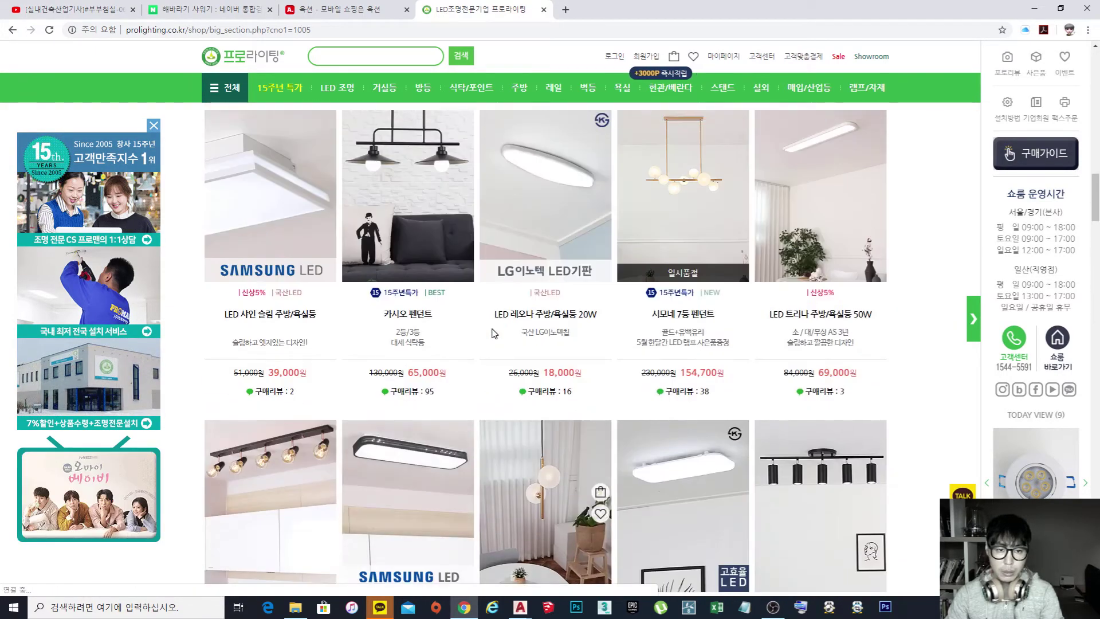
{"action": "scroll", "coordinate": [493, 335], "scroll_direction": "up", "scroll_amount": 8}
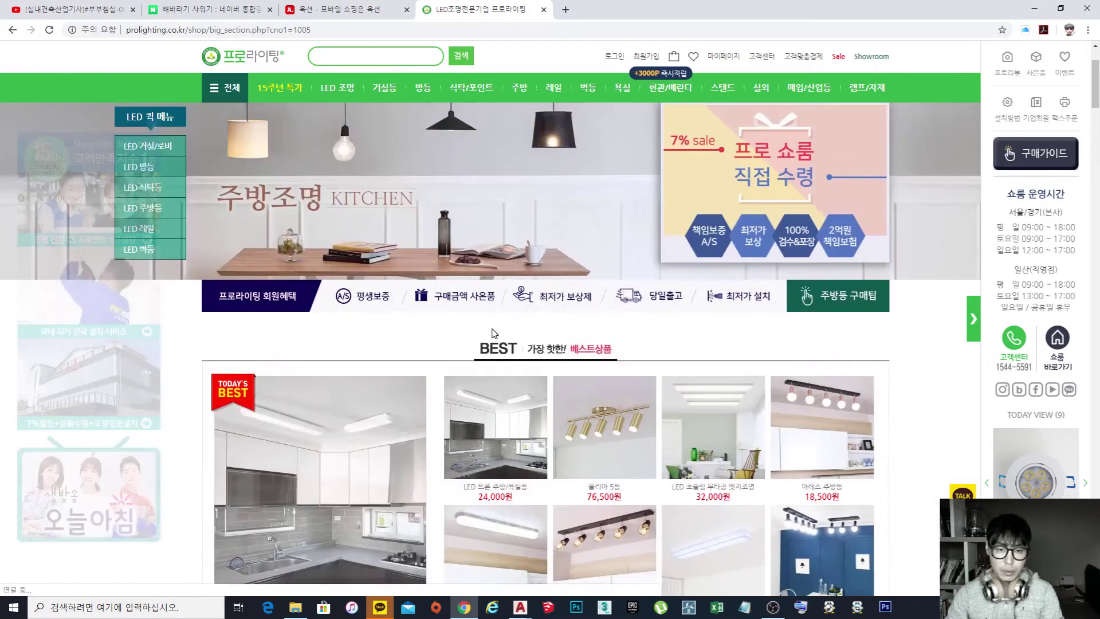
{"action": "left_click", "coordinate": [495, 423]}
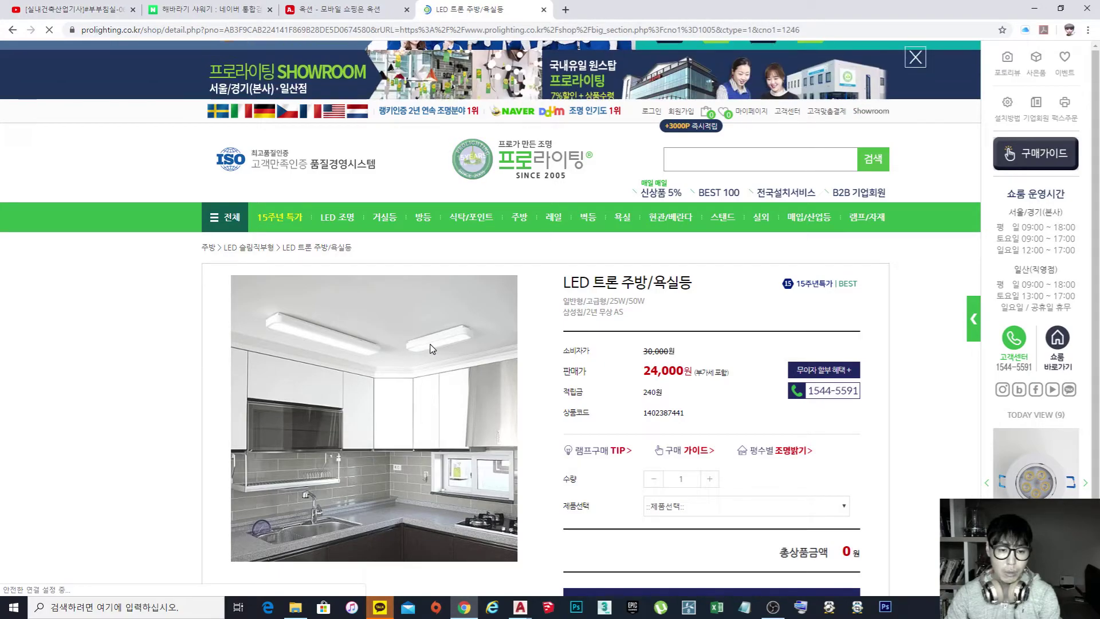
{"action": "left_click", "coordinate": [1035, 9]}
Step: Measure from the kitchen light's centre down to the counter's front edge and to the blue line just in front of it
{"action": "middle_click_drag", "start_coordinate": [721, 335], "coordinate": [725, 279]}
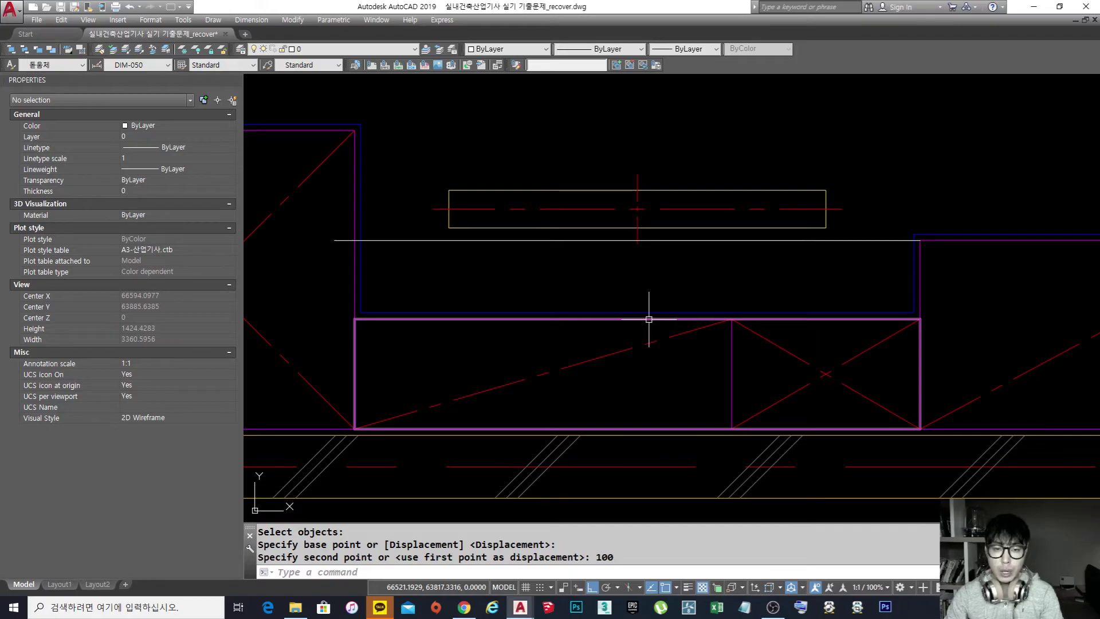
{"action": "middle_click_drag", "start_coordinate": [709, 297], "coordinate": [700, 307]}
{"action": "type", "text": "di"}
{"action": "key", "text": "Return"}
{"action": "left_click", "coordinate": [629, 224]}
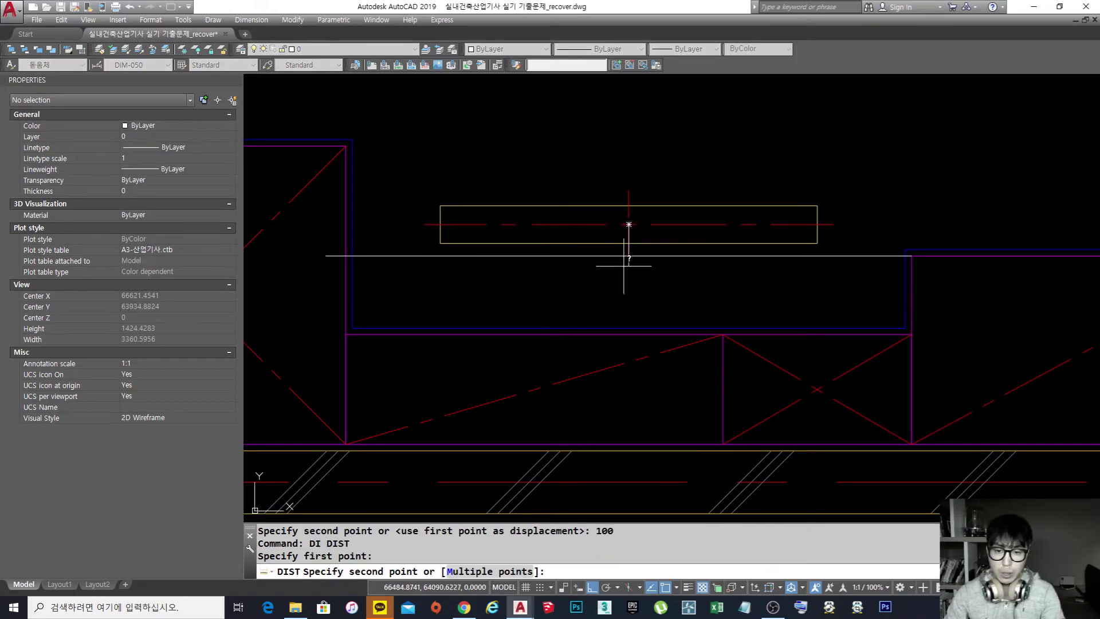
{"action": "left_click", "coordinate": [625, 332]}
{"action": "key", "text": "Return"}
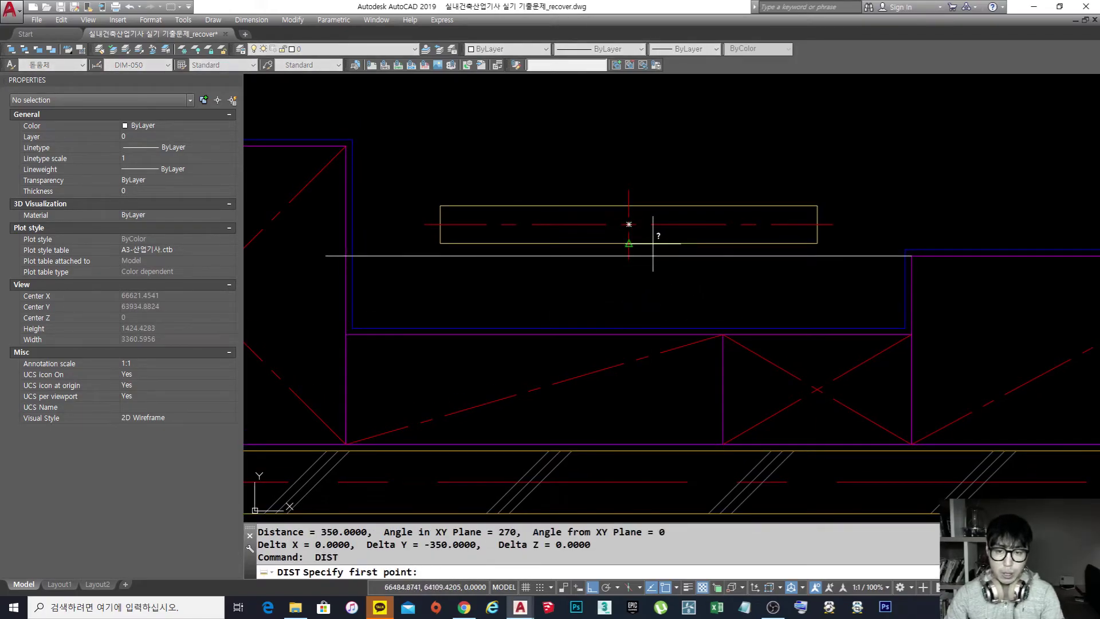
{"action": "left_click", "coordinate": [629, 224]}
{"action": "left_click", "coordinate": [620, 328]}
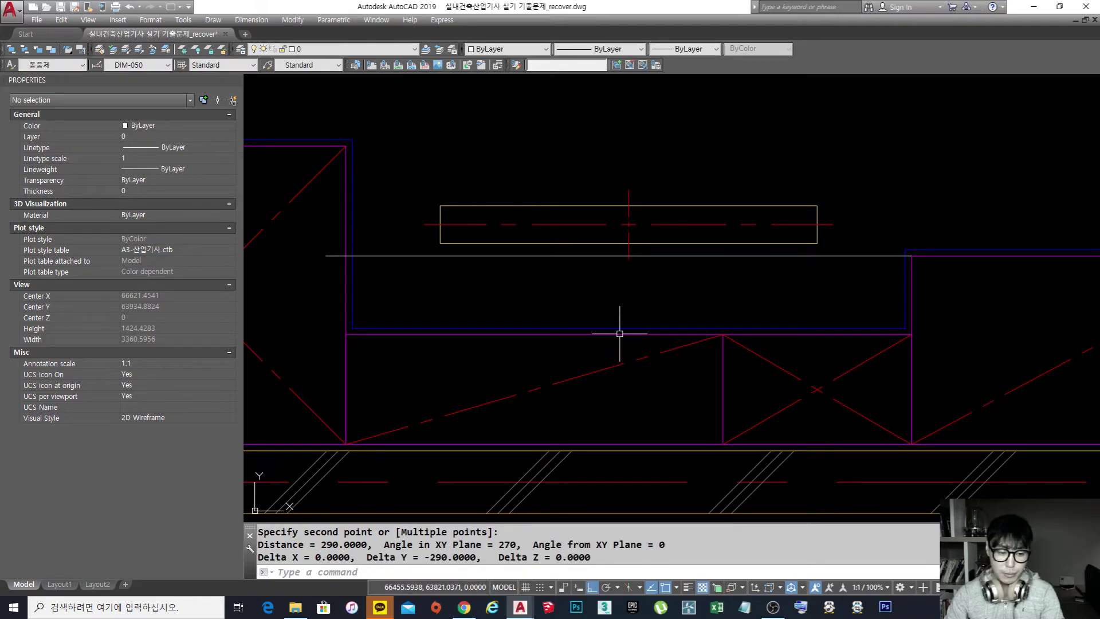
Step: Move the kitchen light block 50 further up, away from the sink counter
{"action": "middle_click_drag", "start_coordinate": [621, 327], "coordinate": [596, 382]}
{"action": "type", "text": "m"}
{"action": "key", "text": "Return"}
{"action": "left_click", "coordinate": [850, 283]}
{"action": "left_click", "coordinate": [401, 229]}
{"action": "key", "text": "Return"}
{"action": "left_click", "coordinate": [840, 257]}
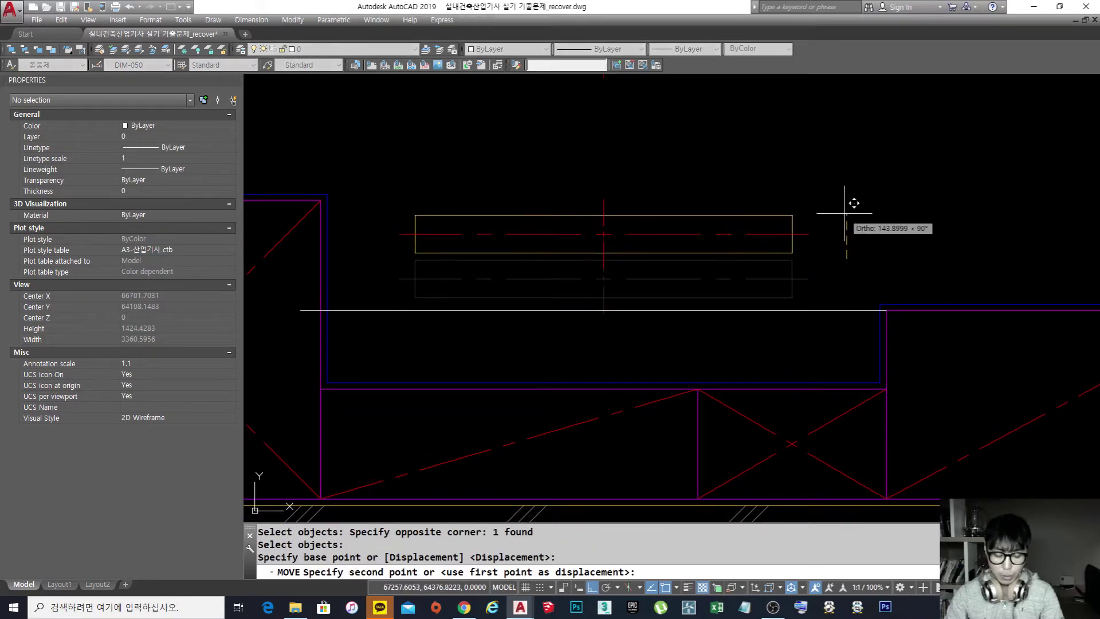
{"action": "type", "text": "50"}
{"action": "key", "text": "Return"}
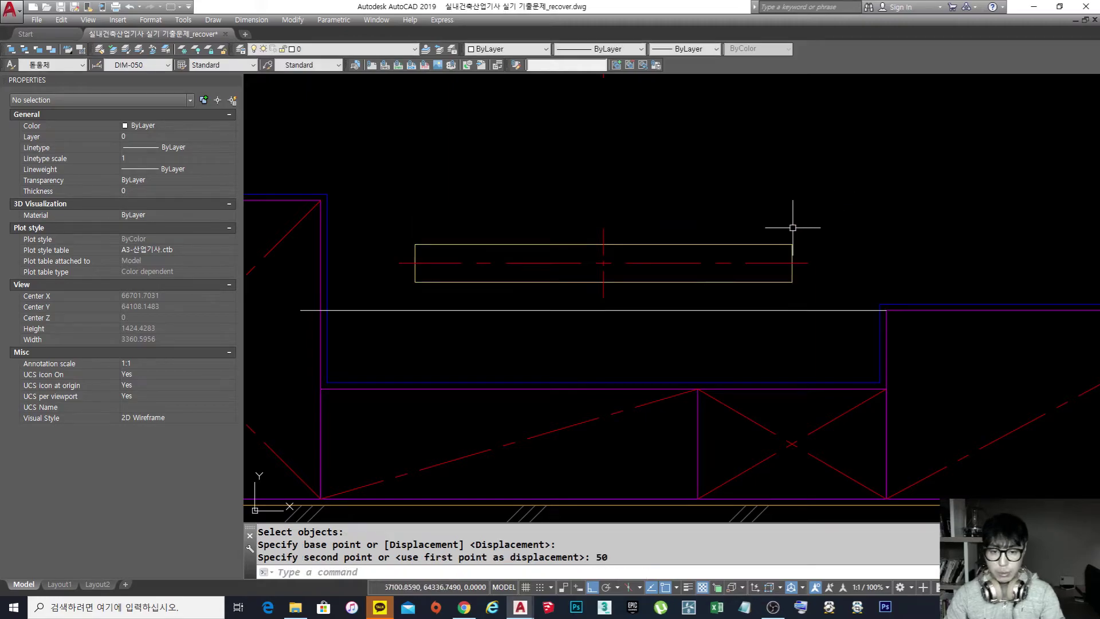
{"action": "key", "text": "Escape"}
{"action": "key", "text": "Escape"}
Step: Measure the vertical distance from the kitchen light's centre to the counter's front edge again
{"action": "scroll", "coordinate": [793, 226], "scroll_direction": "down", "scroll_amount": 3}
{"action": "scroll", "coordinate": [774, 280], "scroll_direction": "up", "scroll_amount": 3}
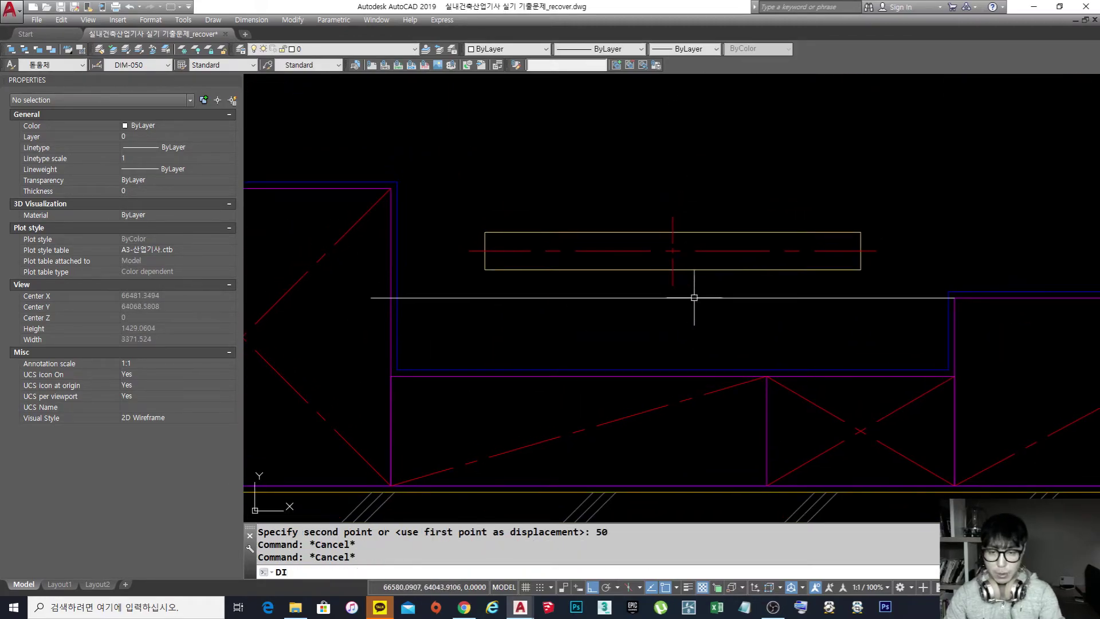
{"action": "type", "text": "DI"}
{"action": "key", "text": "Return"}
{"action": "left_click", "coordinate": [673, 250]}
{"action": "left_click", "coordinate": [673, 376]}
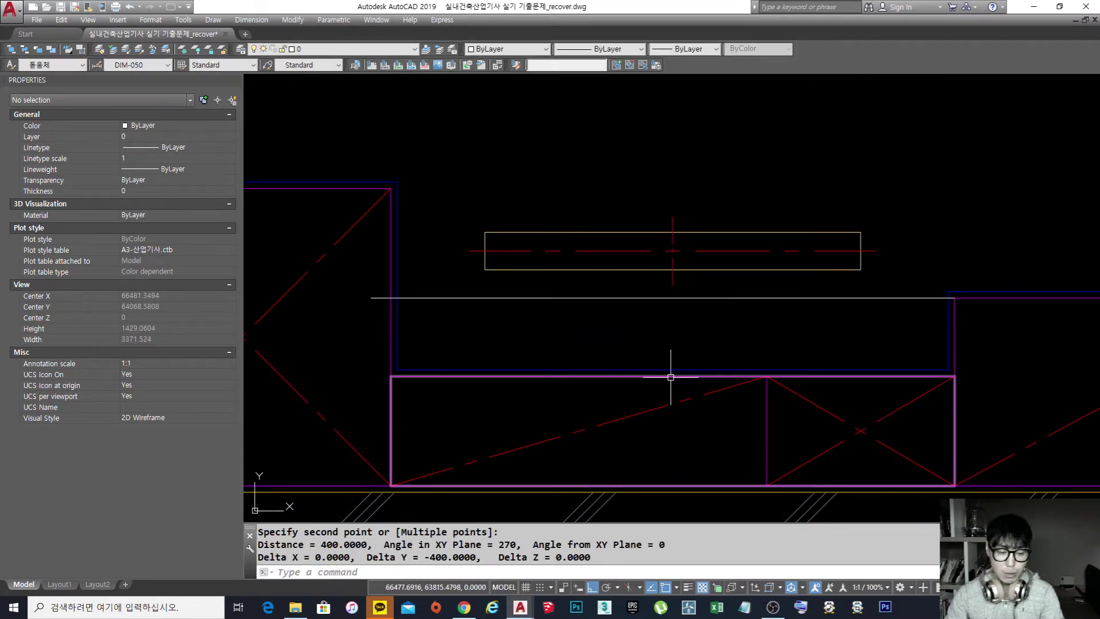
{"action": "key", "text": "Escape"}
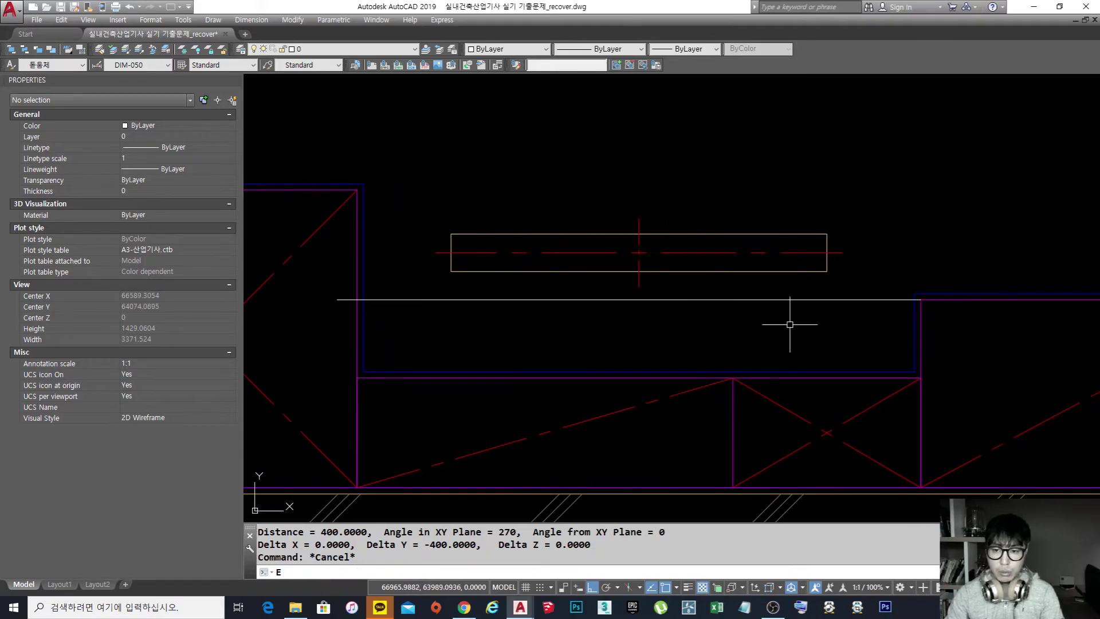
Step: Erase the horizontal guide line above the sink counter
{"action": "type", "text": "E"}
{"action": "key", "text": "Return"}
{"action": "left_click", "coordinate": [792, 323]}
{"action": "left_click", "coordinate": [747, 290]}
{"action": "scroll", "coordinate": [677, 312], "scroll_direction": "down", "scroll_amount": 3}
{"action": "scroll", "coordinate": [677, 312], "scroll_direction": "up", "scroll_amount": 2}
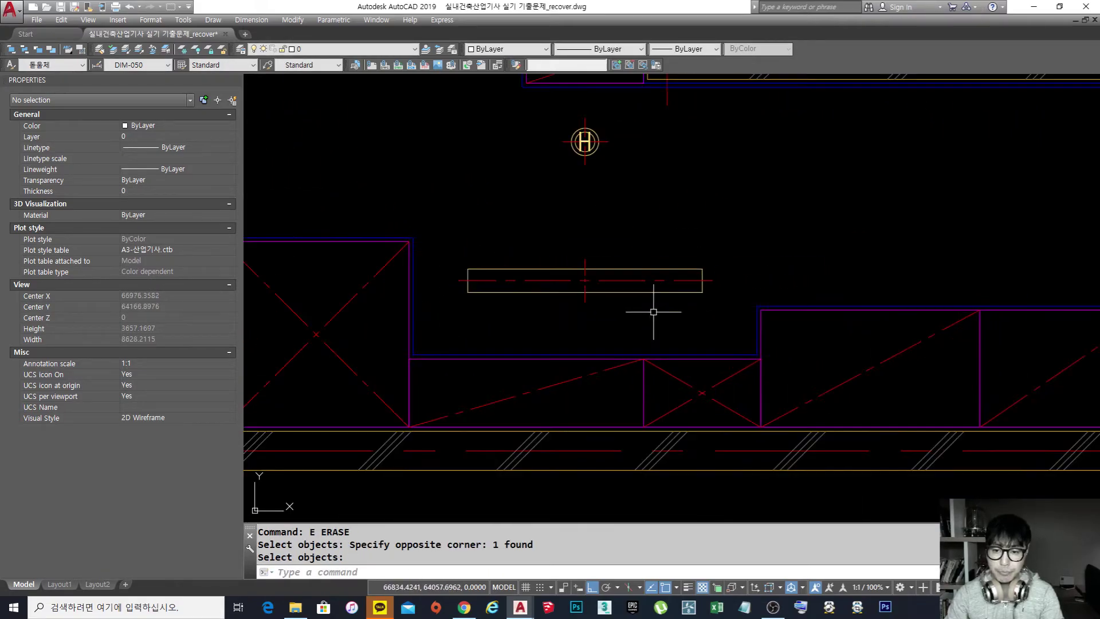
Step: Draw a circle of radius 90 in the open area above the right-hand cabinets, beside the 900-wide window
{"action": "middle_click_drag", "start_coordinate": [653, 312], "coordinate": [639, 353]}
{"action": "scroll", "coordinate": [639, 353], "scroll_direction": "down", "scroll_amount": 3}
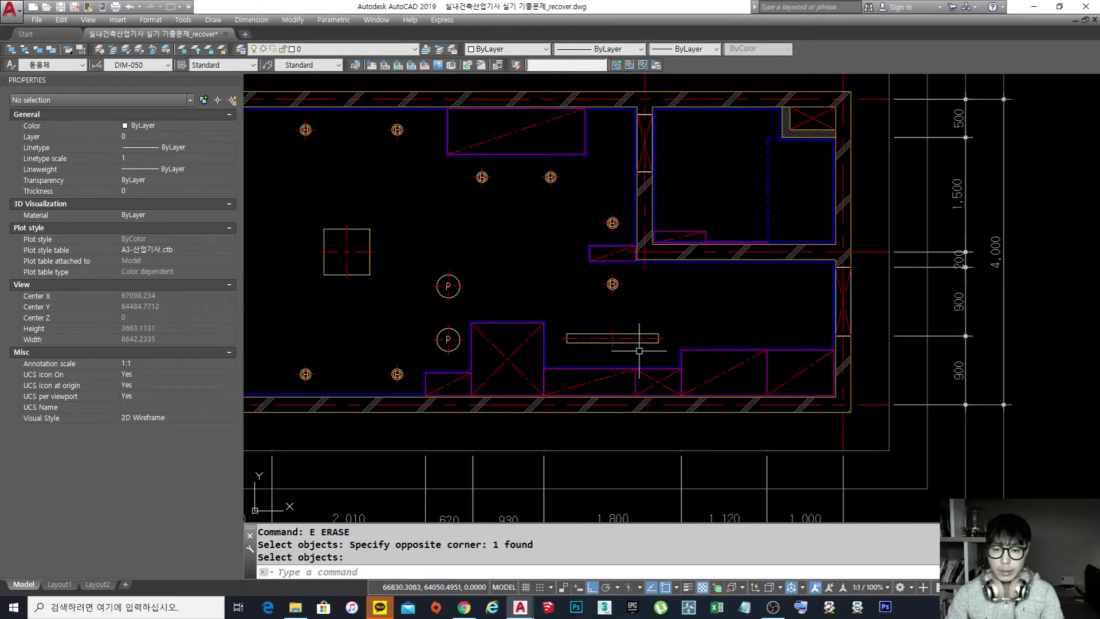
{"action": "mouse_move", "coordinate": [805, 315]}
{"action": "middle_mouse_down"}
{"action": "mouse_move", "coordinate": [772, 322]}
{"action": "mouse_move", "coordinate": [762, 339]}
{"action": "middle_mouse_up"}
{"action": "scroll", "coordinate": [772, 322], "scroll_direction": "up", "scroll_amount": 2}
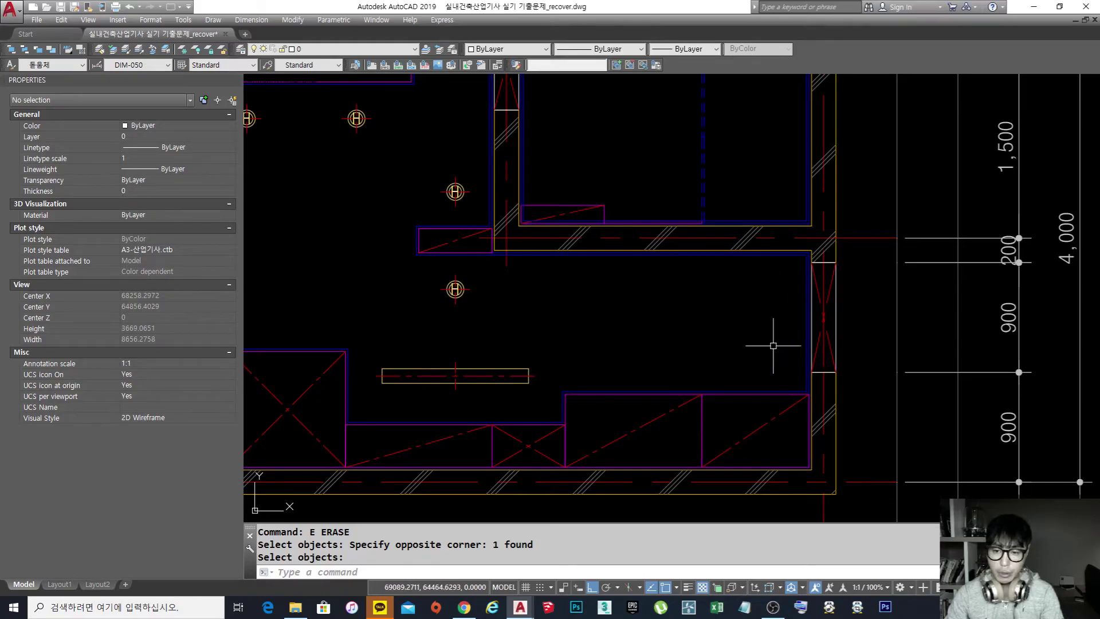
{"action": "mouse_move", "coordinate": [624, 321]}
{"action": "middle_mouse_down"}
{"action": "mouse_move", "coordinate": [584, 330]}
{"action": "mouse_move", "coordinate": [557, 314]}
{"action": "middle_mouse_up"}
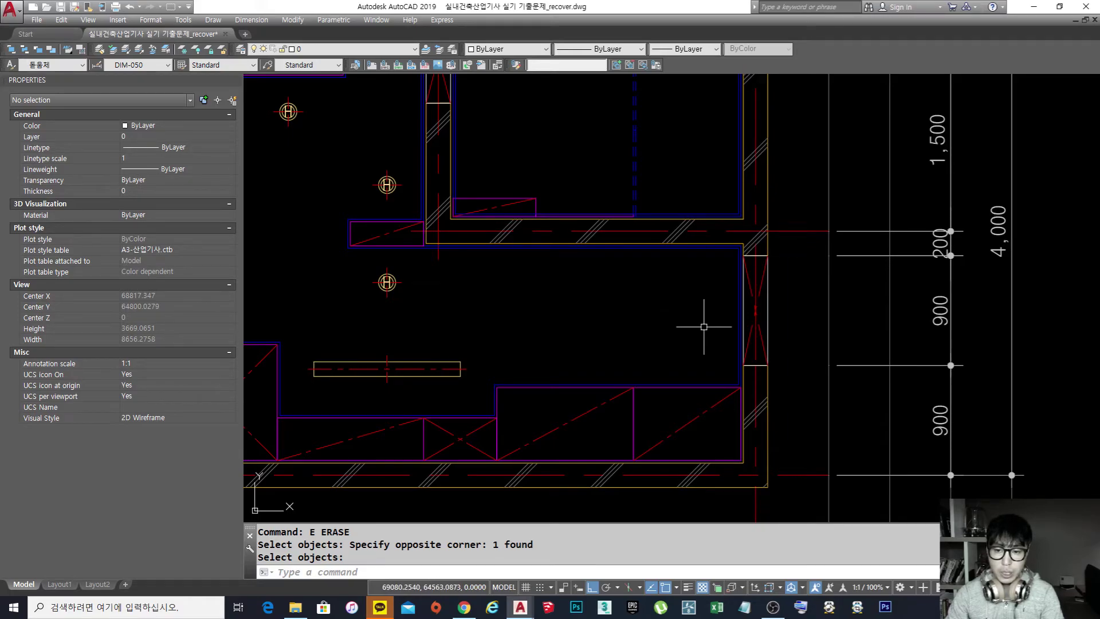
{"action": "middle_click_drag", "start_coordinate": [691, 325], "coordinate": [649, 325]}
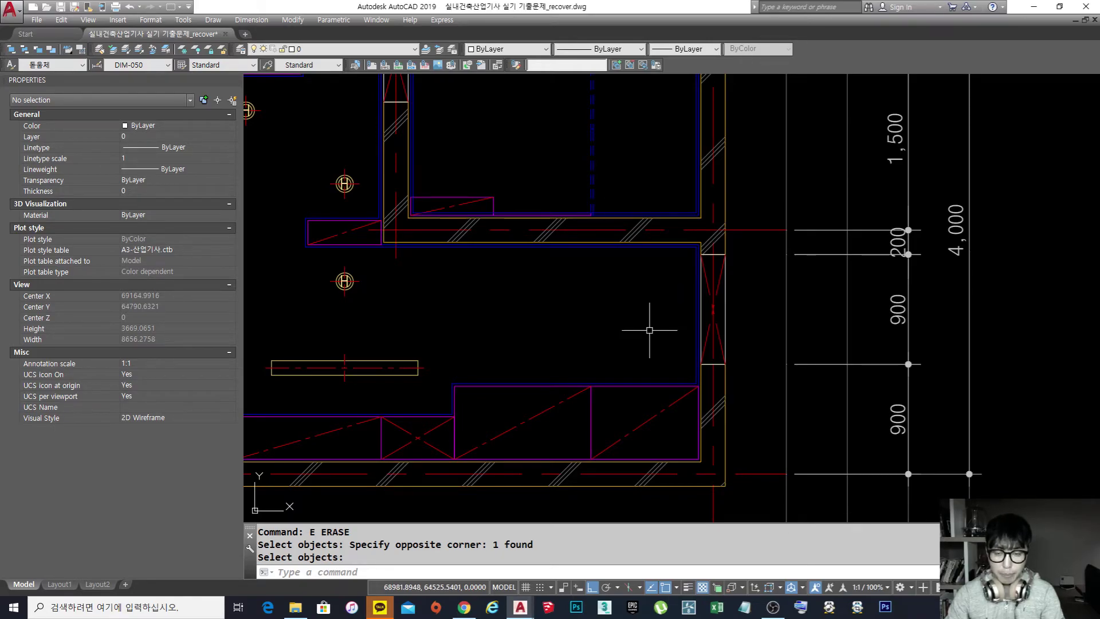
{"action": "scroll", "coordinate": [650, 330], "scroll_direction": "up", "scroll_amount": 2}
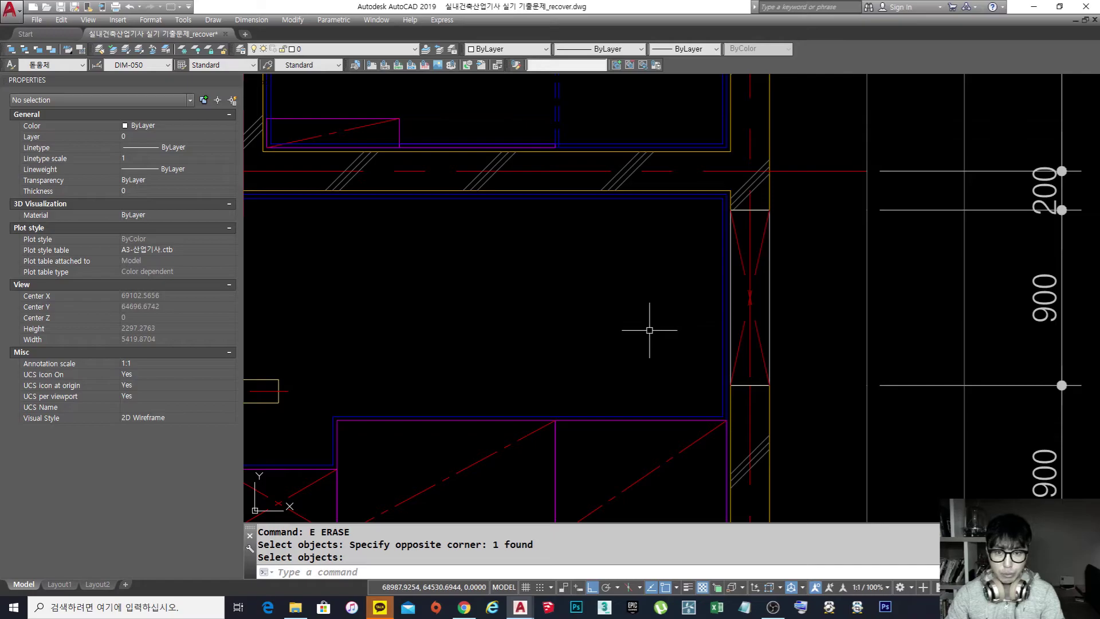
{"action": "key", "text": "Return"}
{"action": "type", "text": "c"}
{"action": "key", "text": "Return"}
{"action": "left_click", "coordinate": [631, 310]}
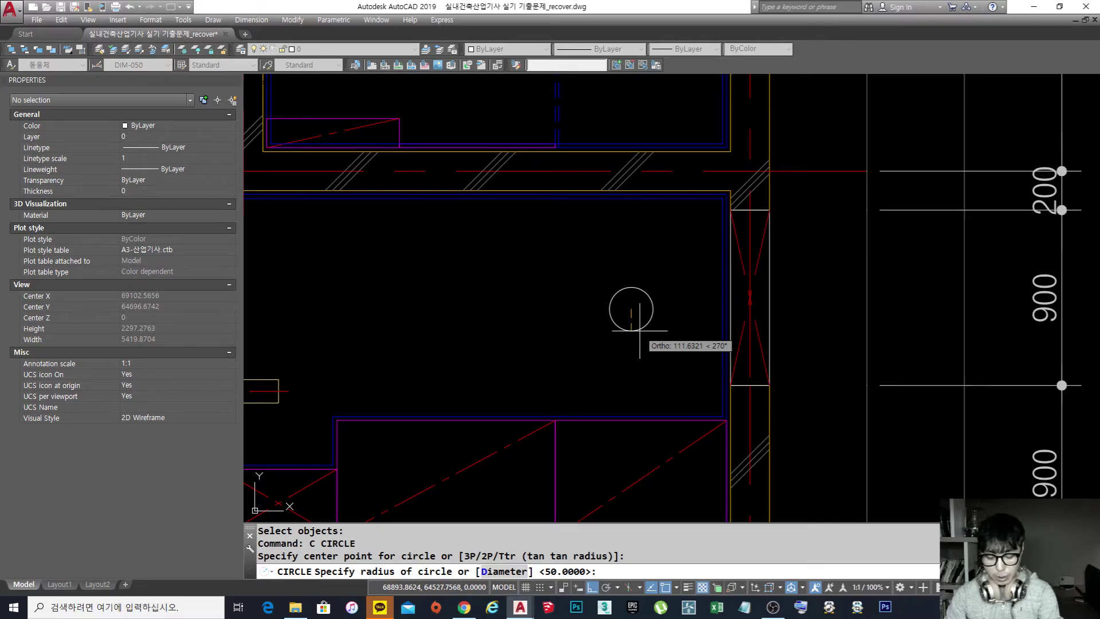
{"action": "type", "text": "90"}
{"action": "key", "text": "Return"}
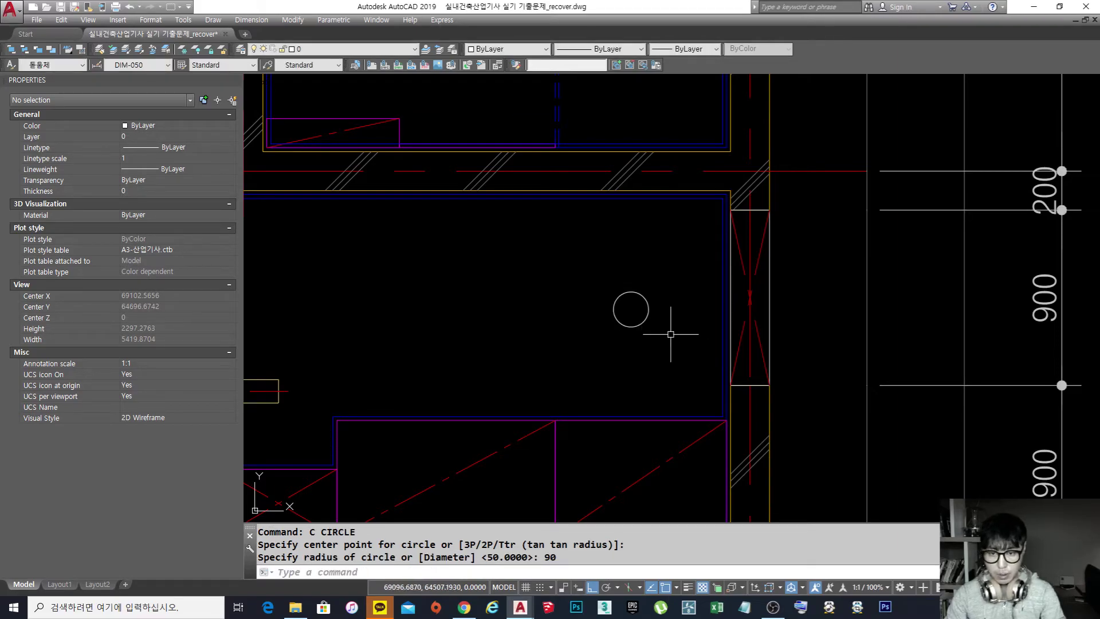
{"action": "key", "text": "Escape"}
Step: Draw a horizontal and a vertical line crossing at the new circle's centre and extending past its edge on all sides
{"action": "scroll", "coordinate": [628, 321], "scroll_direction": "down", "scroll_amount": 5}
{"action": "scroll", "coordinate": [629, 321], "scroll_direction": "up", "scroll_amount": 5}
{"action": "middle_click_drag", "start_coordinate": [622, 324], "coordinate": [620, 301]}
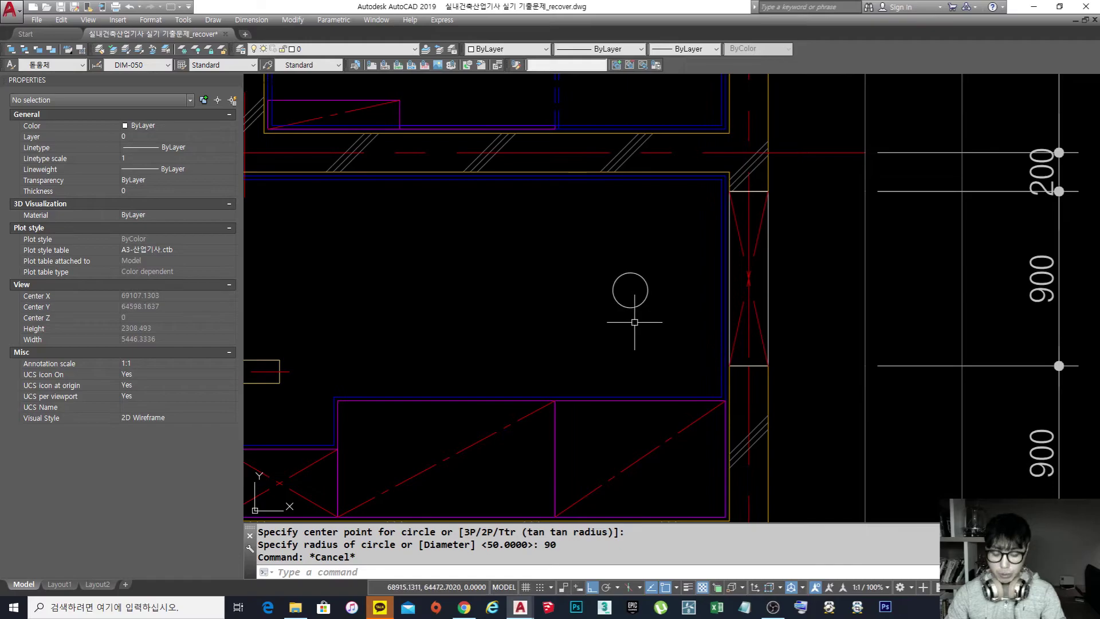
{"action": "type", "text": "L"}
{"action": "key", "text": "Return"}
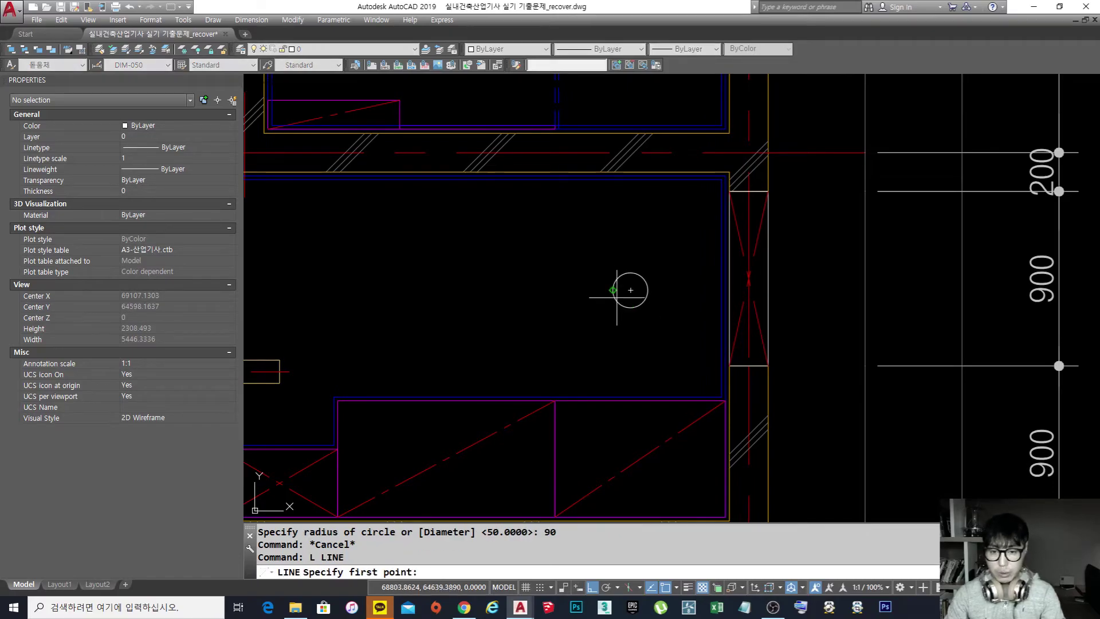
{"action": "left_click", "coordinate": [571, 290]}
{"action": "left_click", "coordinate": [704, 295]}
{"action": "key", "text": "Return"}
{"action": "key", "text": "Return"}
{"action": "left_click", "coordinate": [631, 238]}
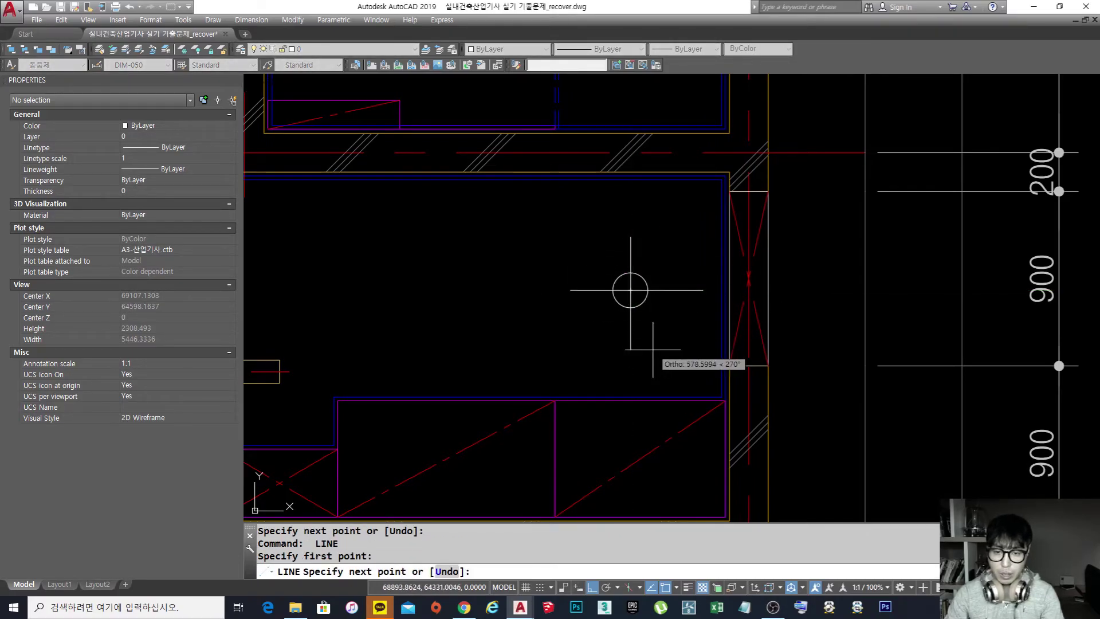
{"action": "left_click", "coordinate": [630, 350]}
{"action": "key", "text": "Return"}
Step: Copy the H light symbol above the kitchen light horizontally into the open area near the new circle
{"action": "scroll", "coordinate": [649, 317], "scroll_direction": "down", "scroll_amount": 4}
{"action": "middle_click_drag", "start_coordinate": [649, 317], "coordinate": [673, 325]}
{"action": "scroll", "coordinate": [479, 294], "scroll_direction": "up", "scroll_amount": 2}
{"action": "middle_click_drag", "start_coordinate": [489, 304], "coordinate": [506, 317]}
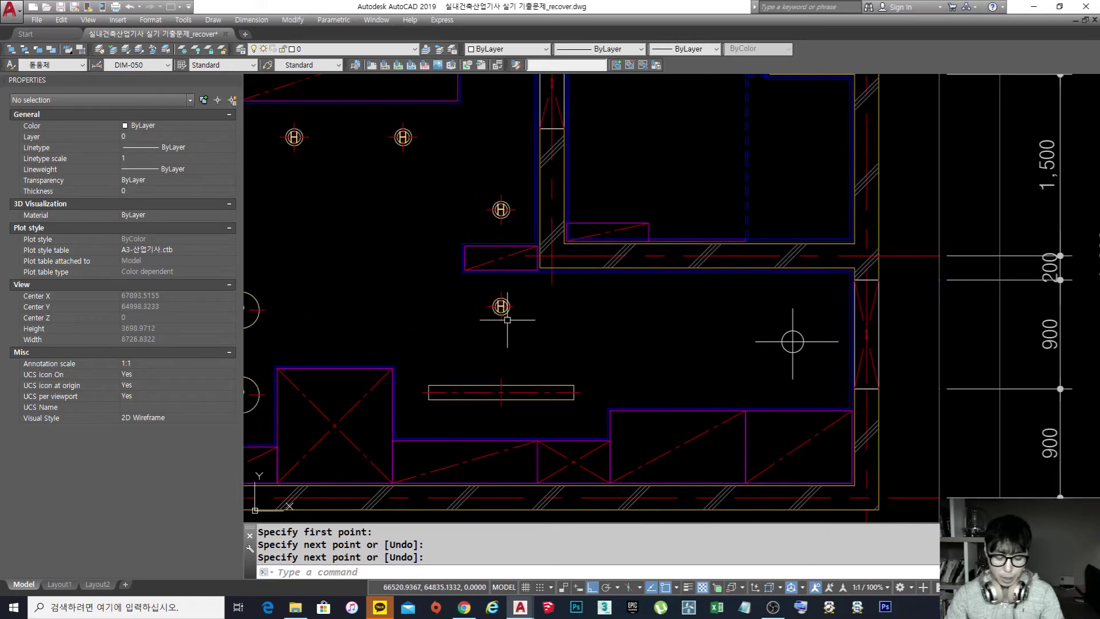
{"action": "key", "text": "Return"}
{"action": "left_click_drag", "start_coordinate": [517, 322], "coordinate": [484, 291]}
{"action": "left_click", "coordinate": [501, 307]}
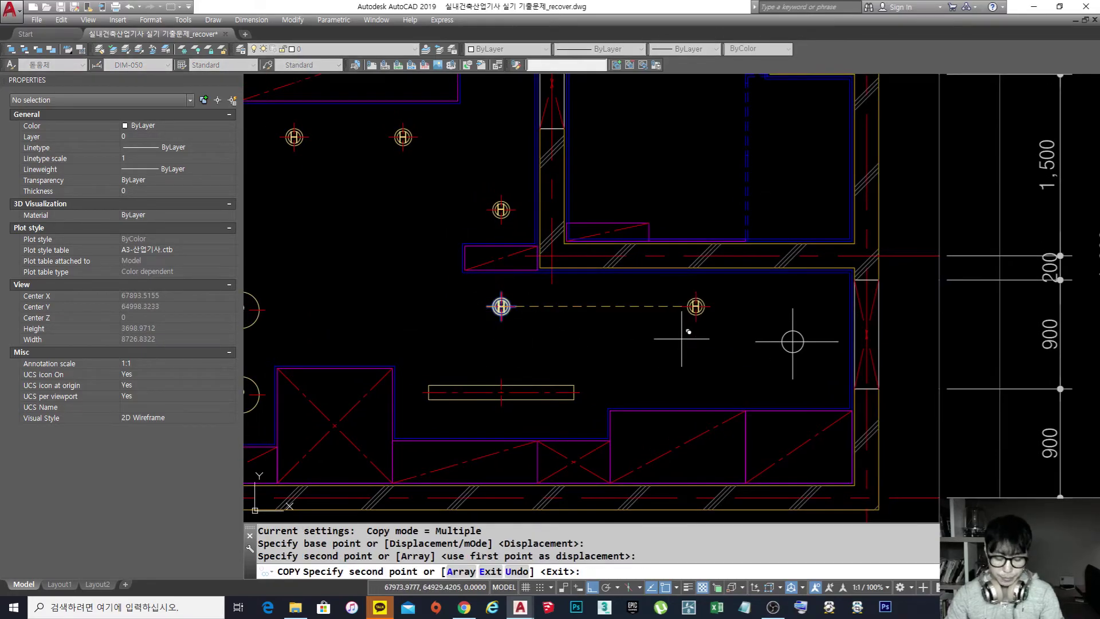
{"action": "left_click", "coordinate": [697, 307]}
{"action": "key", "text": "Return"}
Step: Explode the copied H light symbol into separate objects
{"action": "type", "text": "x"}
{"action": "key", "text": "Return"}
{"action": "left_click_drag", "start_coordinate": [680, 291], "coordinate": [714, 324]}
{"action": "scroll", "coordinate": [708, 317], "scroll_direction": "up", "scroll_amount": 5}
{"action": "key", "text": "Return"}
Step: Move the letter H from the exploded copy to the new circle's centre and change its text to S
{"action": "left_click", "coordinate": [678, 302]}
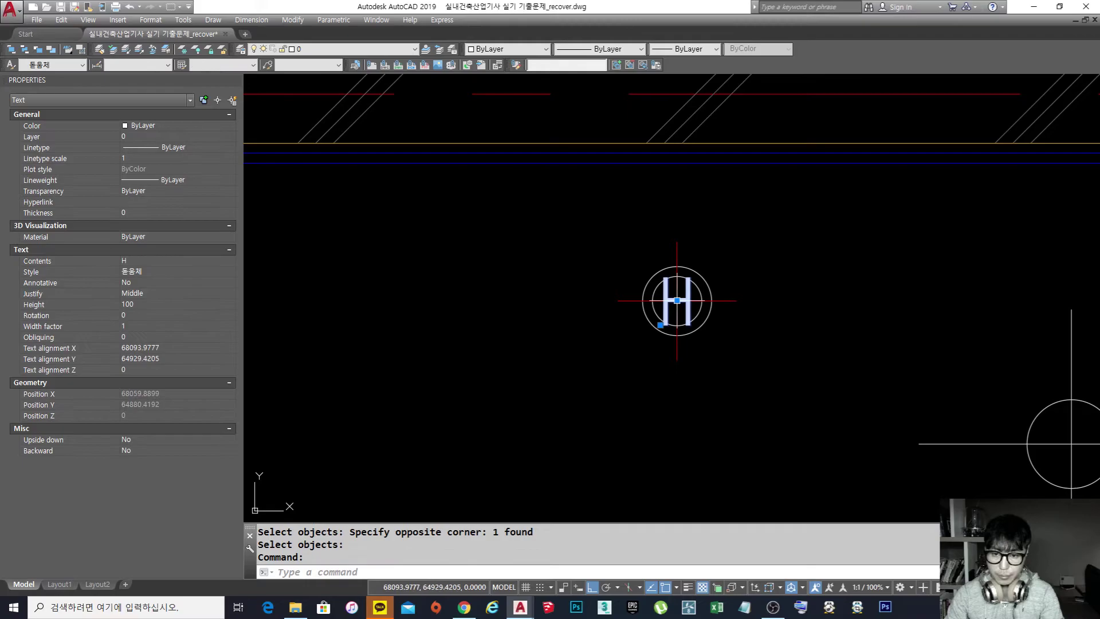
{"action": "left_click", "coordinate": [677, 300]}
{"action": "middle_click_drag", "start_coordinate": [677, 300], "coordinate": [301, 243]}
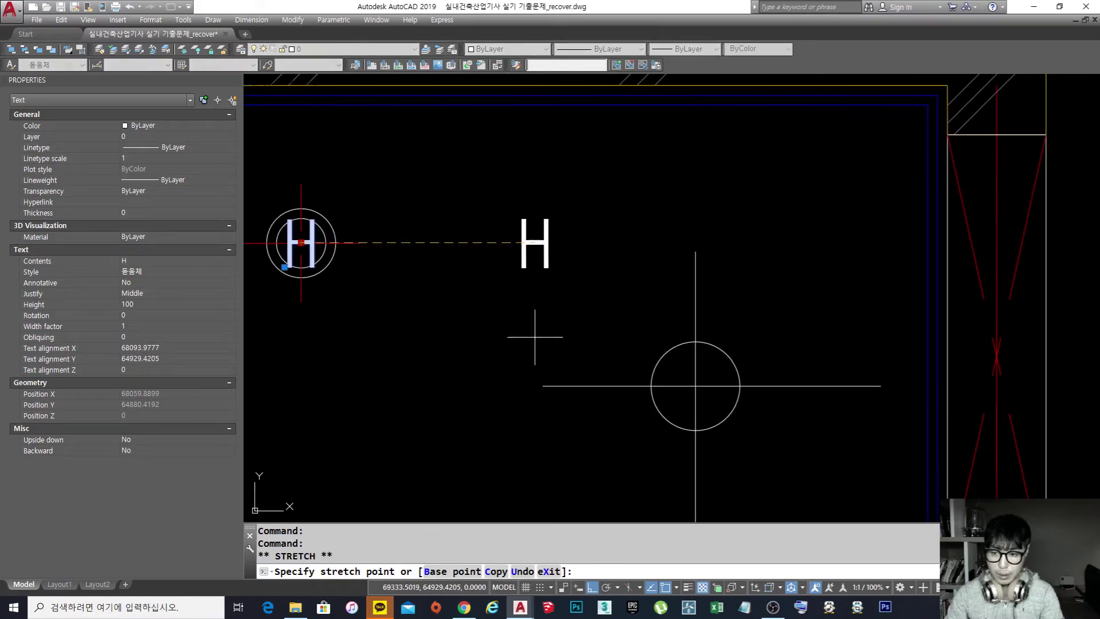
{"action": "left_click", "coordinate": [696, 386]}
{"action": "key", "text": "Escape"}
{"action": "double_click", "coordinate": [711, 392]}
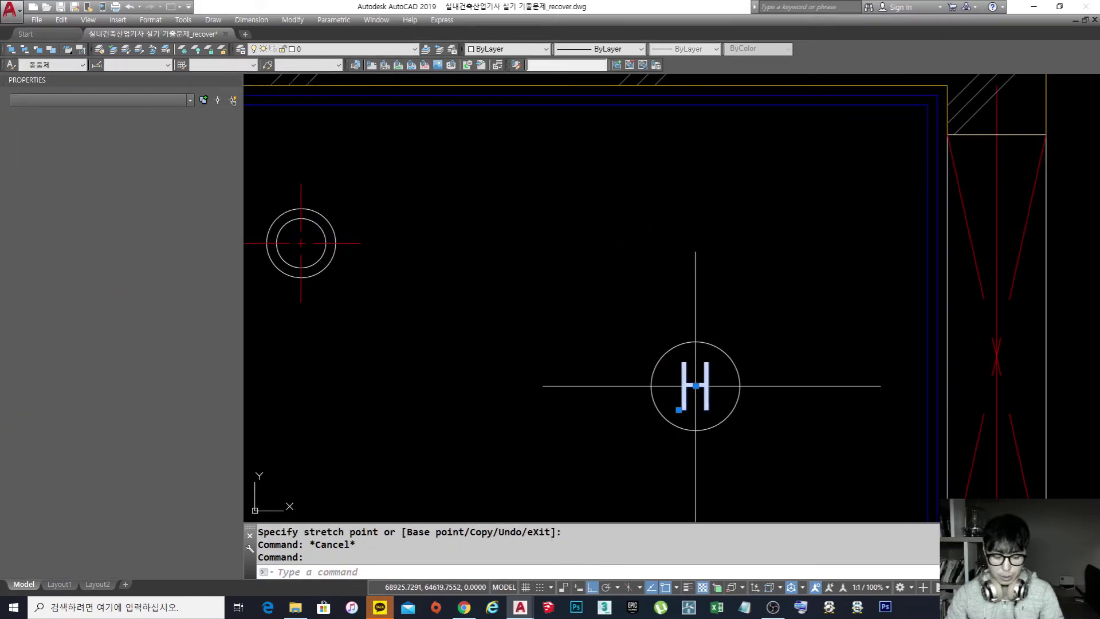
{"action": "type", "text": "S"}
{"action": "key", "text": "Return"}
{"action": "key", "text": "Escape"}
Step: Try erasing the leftover double circle and its centre lines, and undo the erasure
{"action": "scroll", "coordinate": [784, 397], "scroll_direction": "down", "scroll_amount": 4}
{"action": "type", "text": "e"}
{"action": "key", "text": "Return"}
{"action": "left_click", "coordinate": [639, 381]}
{"action": "left_click", "coordinate": [584, 322]}
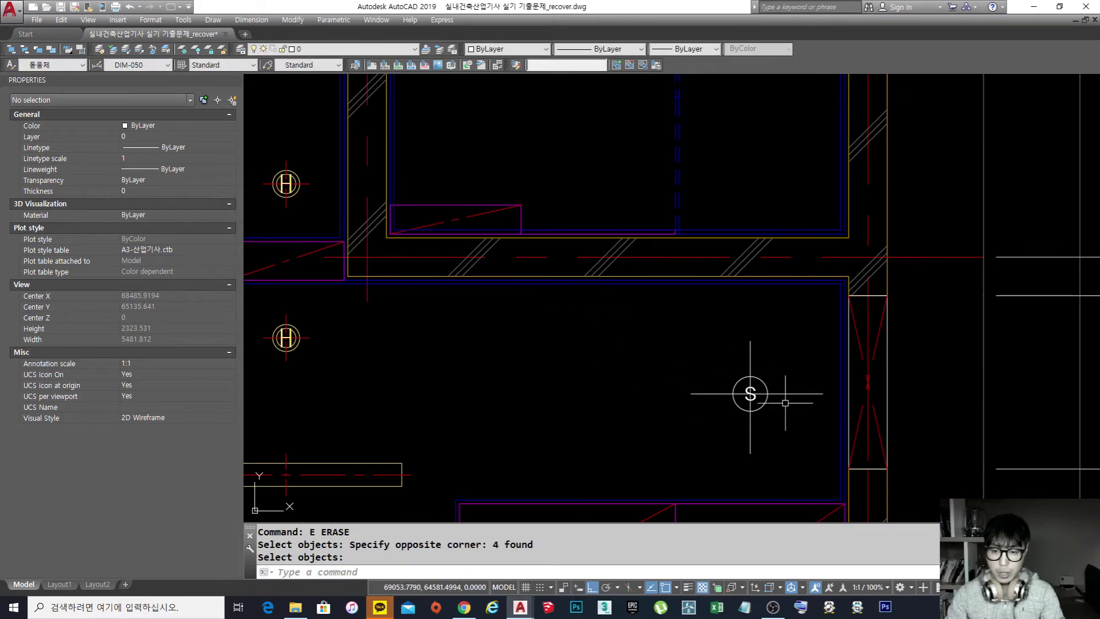
{"action": "middle_click_drag", "start_coordinate": [776, 401], "coordinate": [742, 390]}
{"action": "key", "text": "ctrl+z"}
Step: Match the properties of the leftover symbol's red centre line onto both cross lines of the S circle
{"action": "type", "text": "ma"}
{"action": "key", "text": "Return"}
{"action": "left_click", "coordinate": [616, 337]}
{"action": "scroll", "coordinate": [747, 394], "scroll_direction": "up", "scroll_amount": 2}
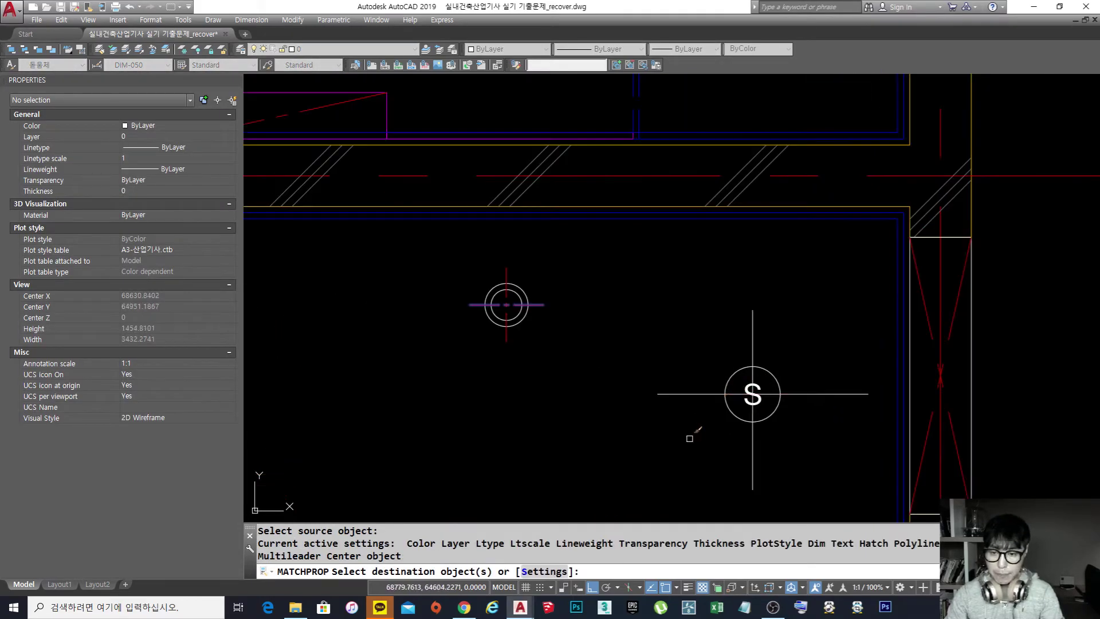
{"action": "left_click", "coordinate": [678, 429]}
{"action": "left_click", "coordinate": [620, 339]}
{"action": "left_click", "coordinate": [780, 354]}
{"action": "left_click", "coordinate": [718, 298]}
{"action": "key", "text": "Return"}
Step: Trim both cross lines of the S symbol to the circle's edge
{"action": "type", "text": "tr"}
{"action": "key", "text": "Return"}
{"action": "left_click", "coordinate": [777, 382]}
{"action": "key", "text": "Return"}
{"action": "left_click", "coordinate": [840, 426]}
{"action": "left_click", "coordinate": [816, 378]}
{"action": "left_click", "coordinate": [785, 340]}
{"action": "left_click", "coordinate": [737, 323]}
{"action": "left_click", "coordinate": [700, 360]}
{"action": "left_click", "coordinate": [679, 417]}
{"action": "left_click", "coordinate": [700, 397]}
{"action": "left_click", "coordinate": [786, 469]}
{"action": "left_click", "coordinate": [733, 444]}
{"action": "key", "text": "Return"}
{"action": "scroll", "coordinate": [818, 387], "scroll_direction": "up", "scroll_amount": 2}
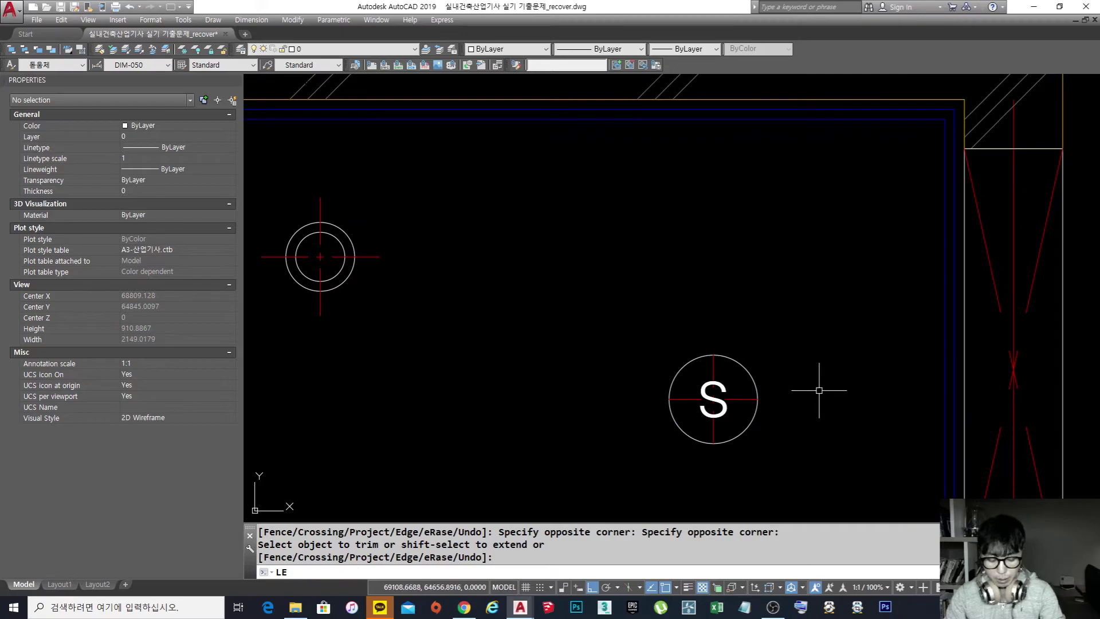
{"action": "type", "text": "LEN"}
{"action": "key", "text": "Return"}
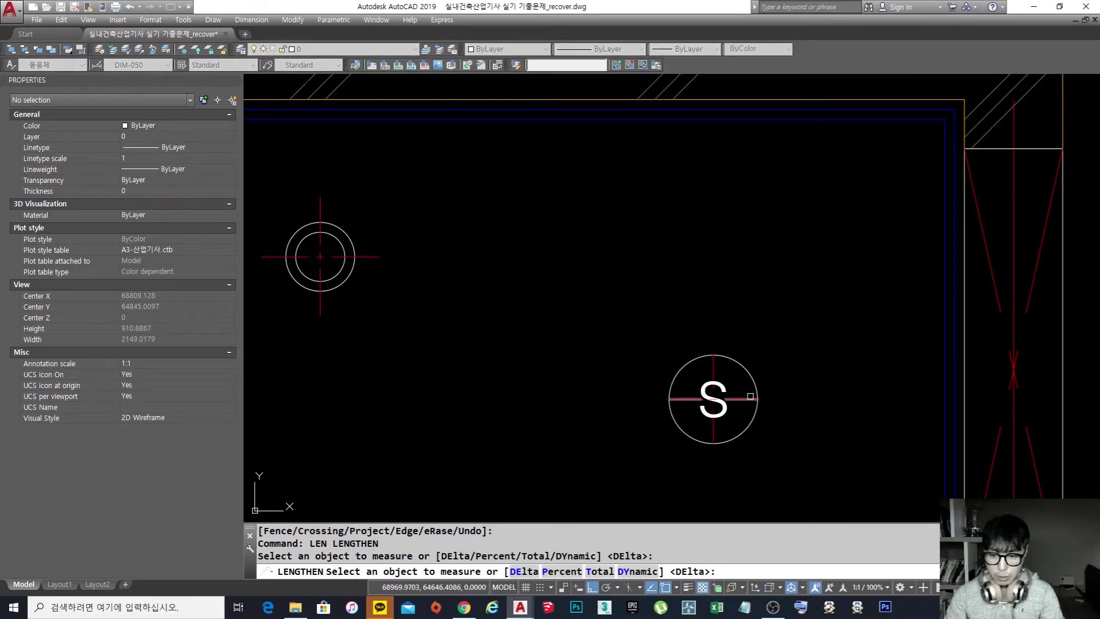
{"action": "type", "text": "DE"}
{"action": "key", "text": "Return"}
{"action": "left_click", "coordinate": [748, 400]}
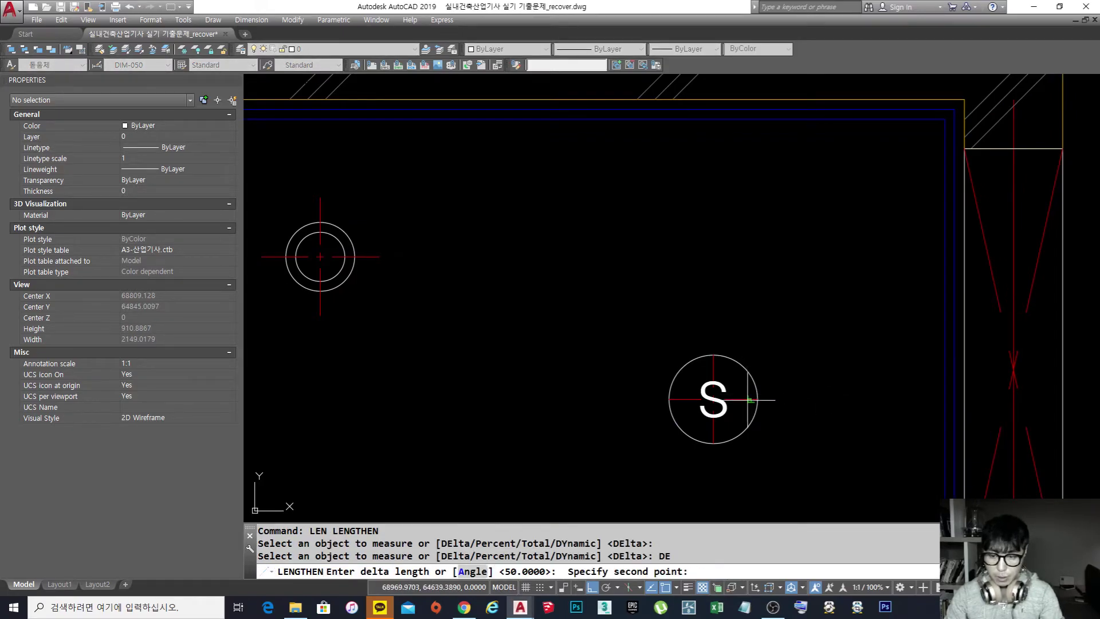
{"action": "key", "text": "Escape"}
{"action": "key", "text": "Escape"}
{"action": "key", "text": "Escape"}
Step: Lengthen both ends of the S symbol's cross lines by a delta of 50 beyond the circle
{"action": "type", "text": "LEN"}
{"action": "key", "text": "Return"}
{"action": "type", "text": "DE"}
{"action": "key", "text": "Return"}
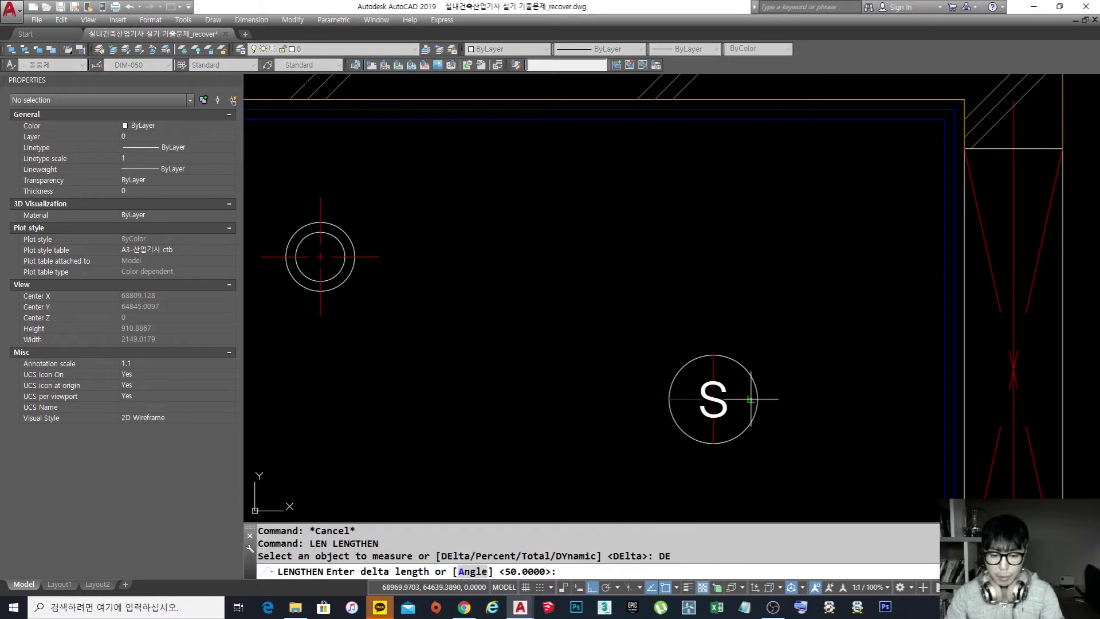
{"action": "key", "text": "Return"}
{"action": "left_click", "coordinate": [755, 399]}
{"action": "left_click", "coordinate": [714, 367]}
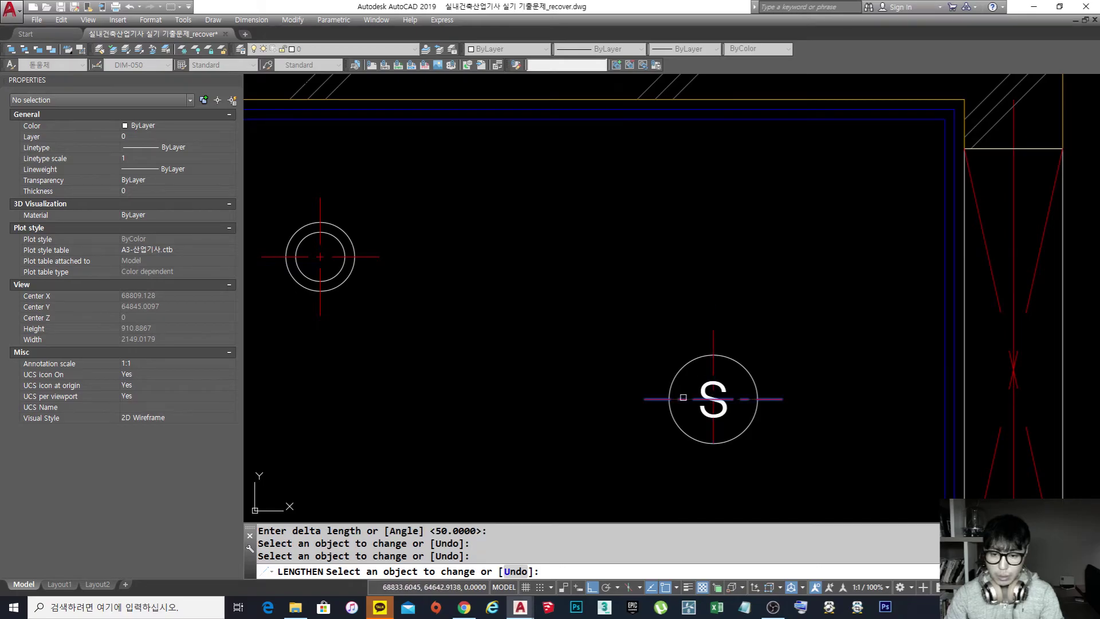
{"action": "left_click", "coordinate": [683, 397]}
{"action": "scroll", "coordinate": [747, 348], "scroll_direction": "down", "scroll_amount": 4}
{"action": "key", "text": "Return"}
Step: Erase the leftover double circle and its centre lines from the exploded copy
{"action": "type", "text": "E"}
{"action": "key", "text": "Return"}
{"action": "left_click", "coordinate": [643, 338]}
{"action": "left_click", "coordinate": [518, 285]}
{"action": "key", "text": "Return"}
Step: Cut the complete S symbol and paste it back as a block near its original location
{"action": "mouse_move", "coordinate": [745, 367]}
{"action": "middle_mouse_down"}
{"action": "mouse_move", "coordinate": [672, 347]}
{"action": "mouse_move", "coordinate": [694, 342]}
{"action": "middle_mouse_up"}
{"action": "left_click", "coordinate": [723, 390]}
{"action": "left_click", "coordinate": [640, 322]}
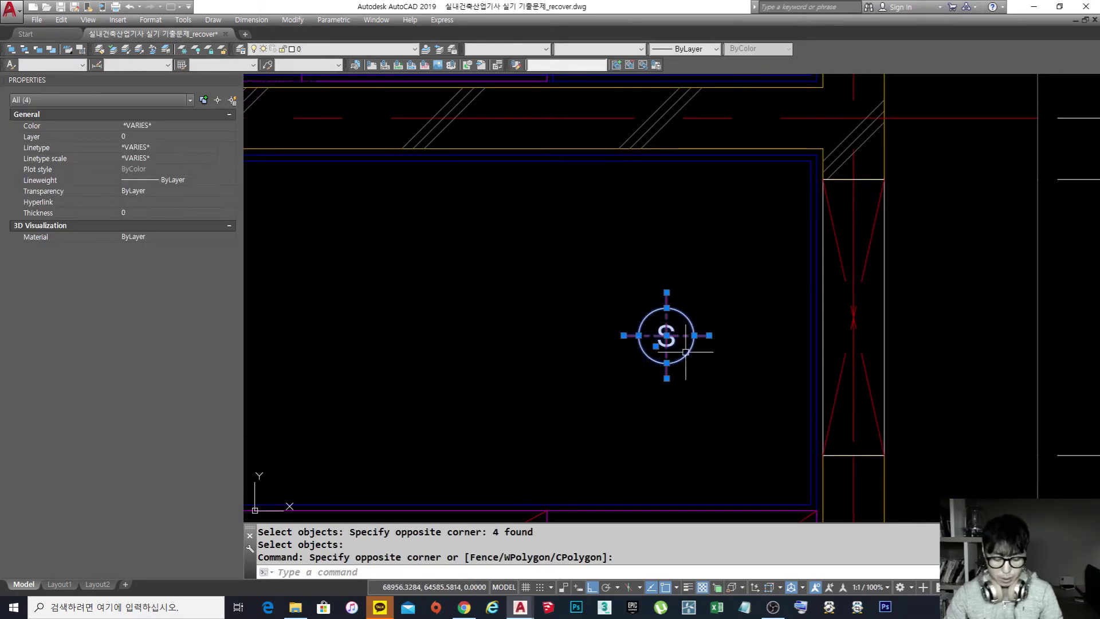
{"action": "key", "text": "ctrl+x"}
{"action": "key", "text": "ctrl+shift+v"}
{"action": "left_click", "coordinate": [689, 374]}
{"action": "key", "text": "Escape"}
Step: Move the S symbol block from the ceiling plan onto the entrance (현관) of the floor plan with Ortho off
{"action": "scroll", "coordinate": [723, 350], "scroll_direction": "down", "scroll_amount": 4}
{"action": "middle_click_drag", "start_coordinate": [737, 351], "coordinate": [756, 364]}
{"action": "scroll", "coordinate": [756, 364], "scroll_direction": "up", "scroll_amount": 2}
{"action": "type", "text": "m"}
{"action": "key", "text": "Return"}
{"action": "left_click", "coordinate": [745, 373]}
{"action": "left_click", "coordinate": [670, 309]}
{"action": "key", "text": "Return"}
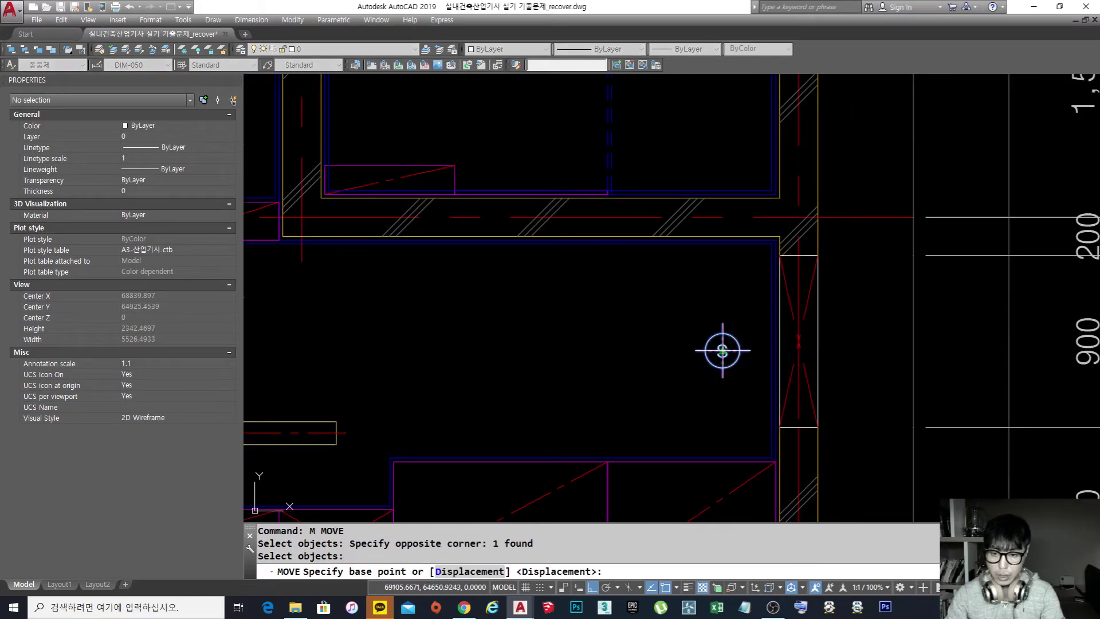
{"action": "left_click", "coordinate": [720, 349]}
{"action": "scroll", "coordinate": [719, 349], "scroll_direction": "down", "scroll_amount": 4}
{"action": "scroll", "coordinate": [712, 300], "scroll_direction": "down", "scroll_amount": 3}
{"action": "scroll", "coordinate": [607, 315], "scroll_direction": "up", "scroll_amount": 10}
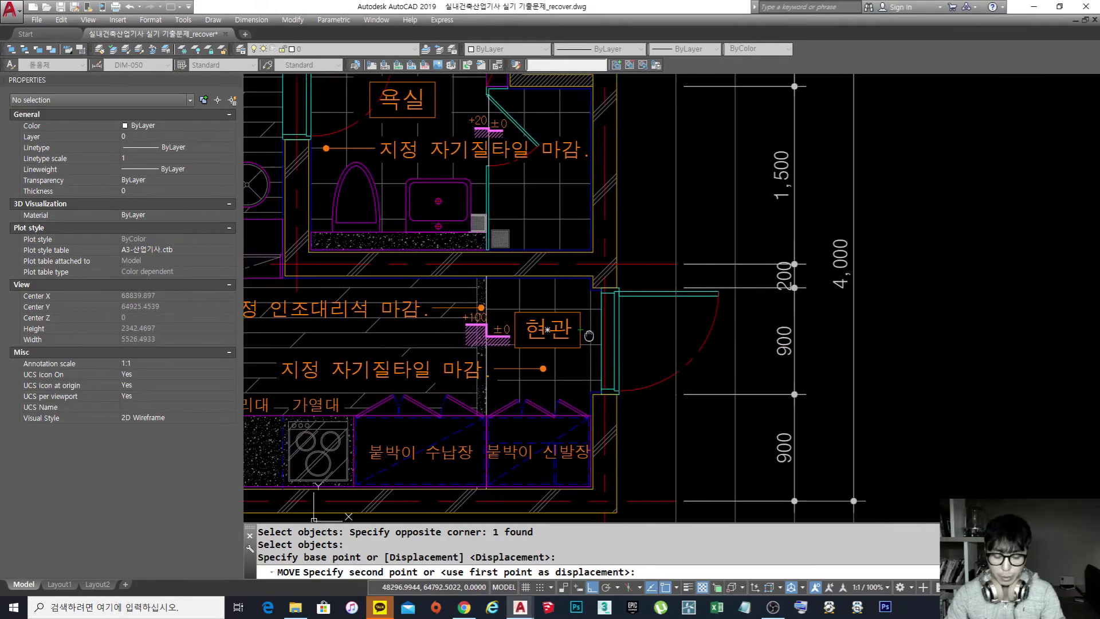
{"action": "scroll", "coordinate": [616, 356], "scroll_direction": "down", "scroll_amount": 1}
{"action": "key", "text": "F8"}
{"action": "scroll", "coordinate": [569, 364], "scroll_direction": "up", "scroll_amount": 2}
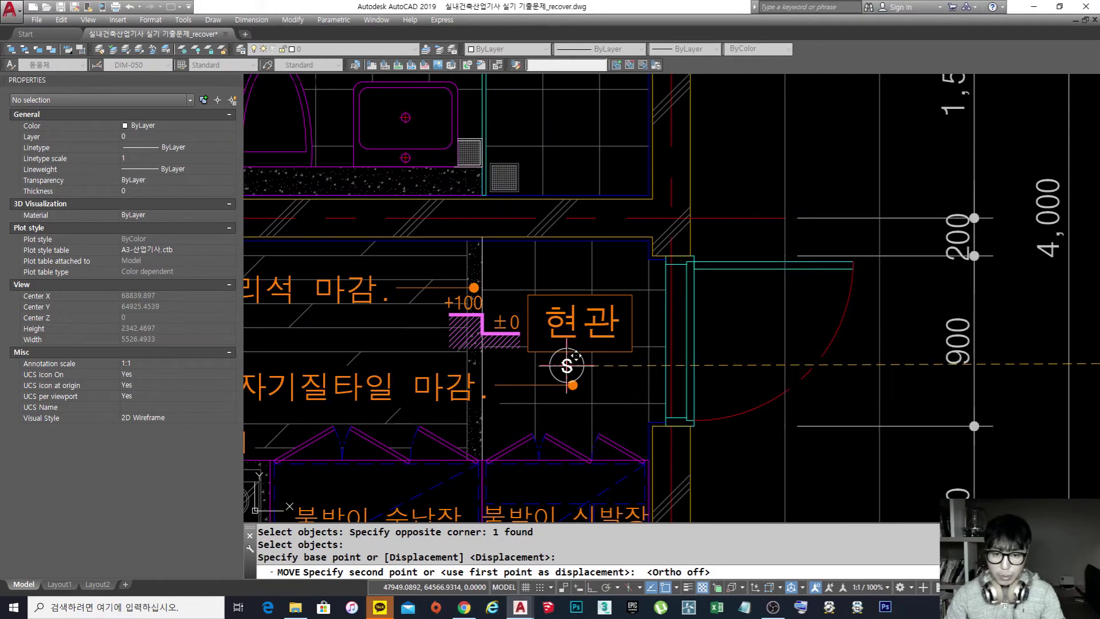
{"action": "left_click", "coordinate": [580, 351]}
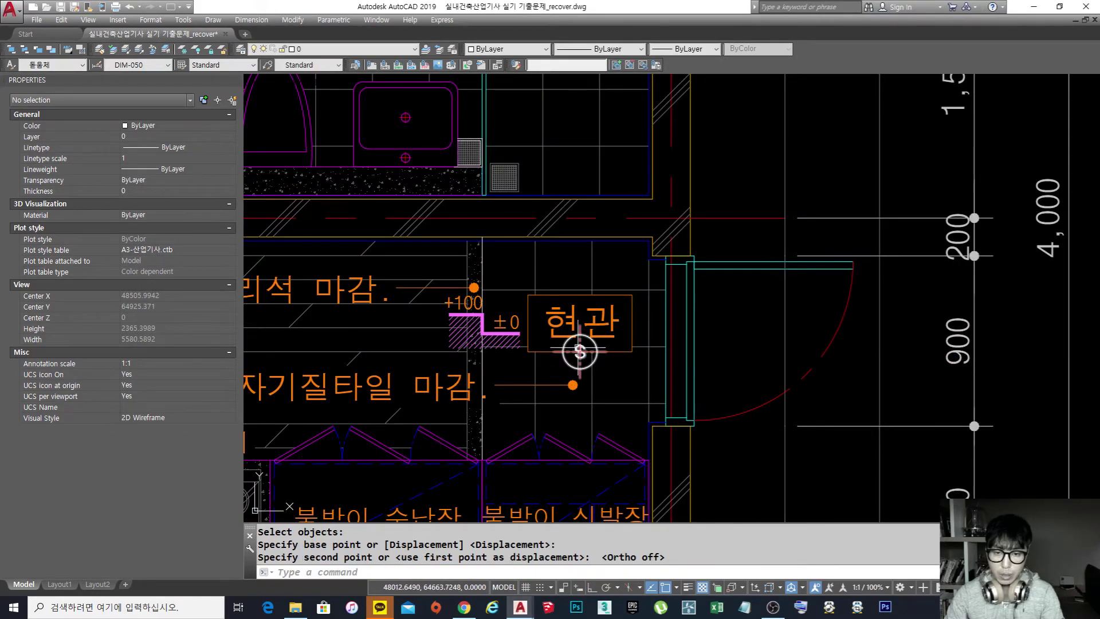
Step: Measure the distance from the S symbol's centre to the inner wall corner beside the entrance door
{"action": "middle_click_drag", "start_coordinate": [504, 449], "coordinate": [508, 412]}
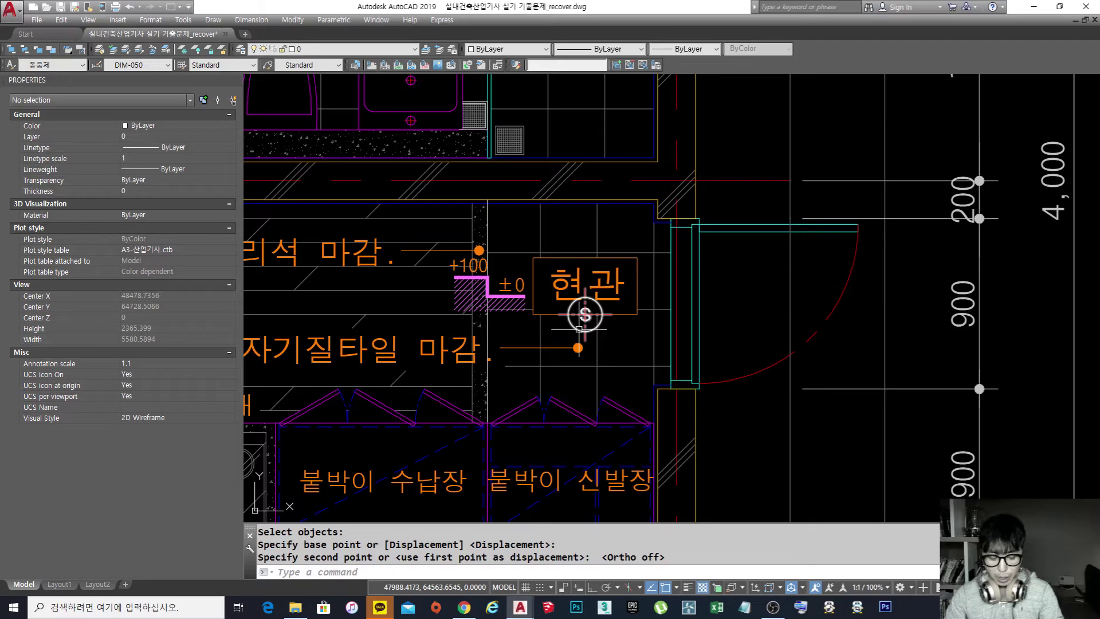
{"action": "key", "text": "Return"}
{"action": "left_click", "coordinate": [584, 316]}
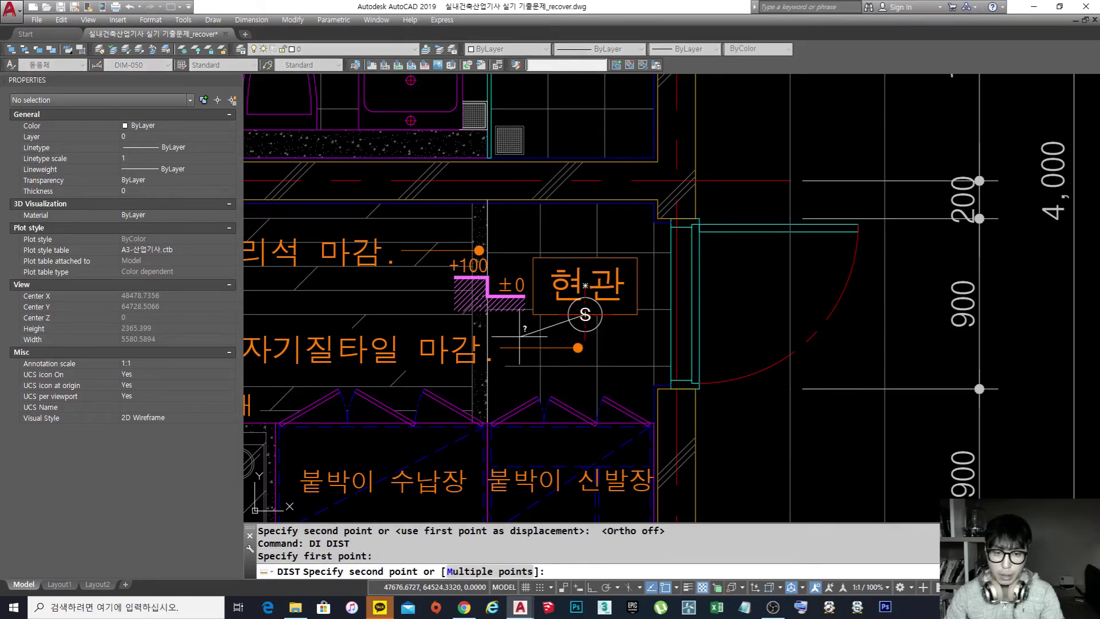
{"action": "left_click", "coordinate": [657, 218]}
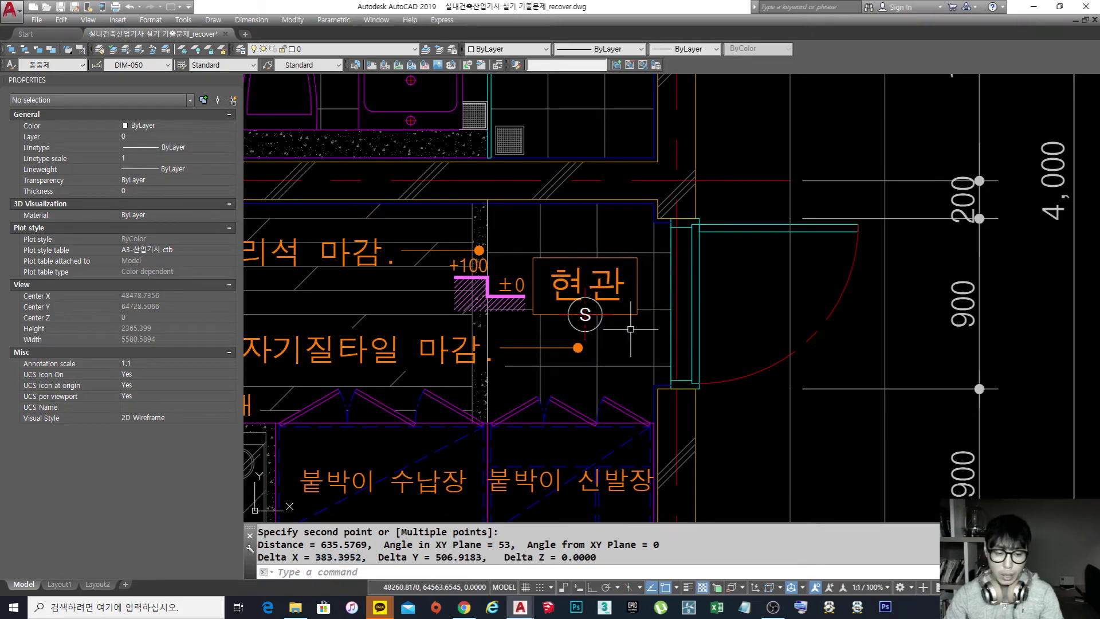
Step: Move the S symbol block back to the ceiling plan, centring it on the inner edge of the 900-wide opening
{"action": "middle_click_drag", "start_coordinate": [584, 314], "coordinate": [574, 323]}
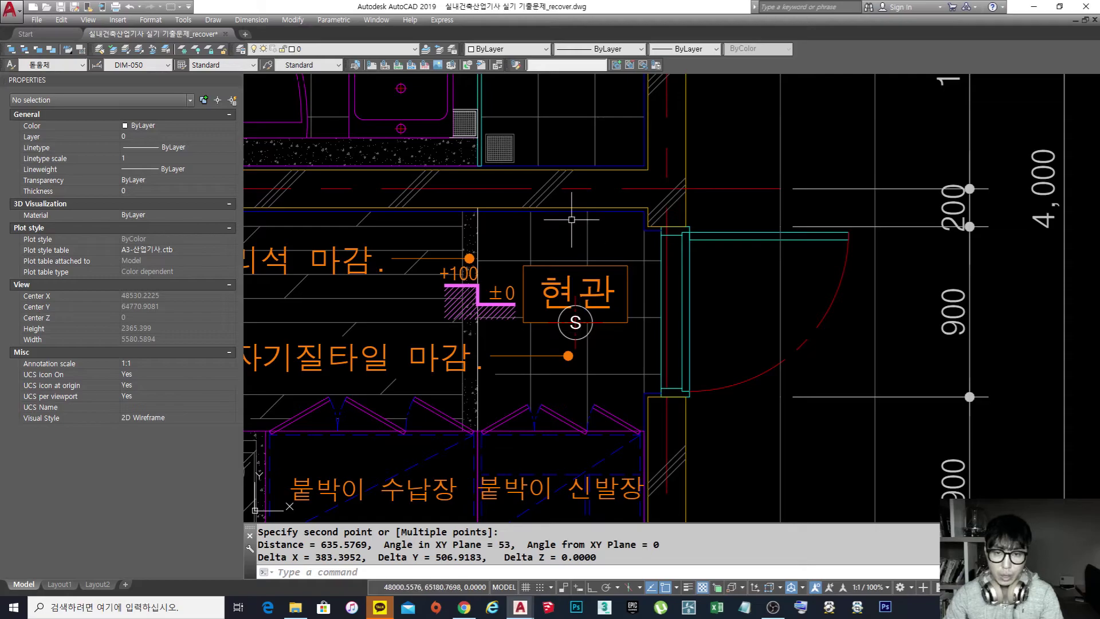
{"action": "type", "text": "m"}
{"action": "key", "text": "Return"}
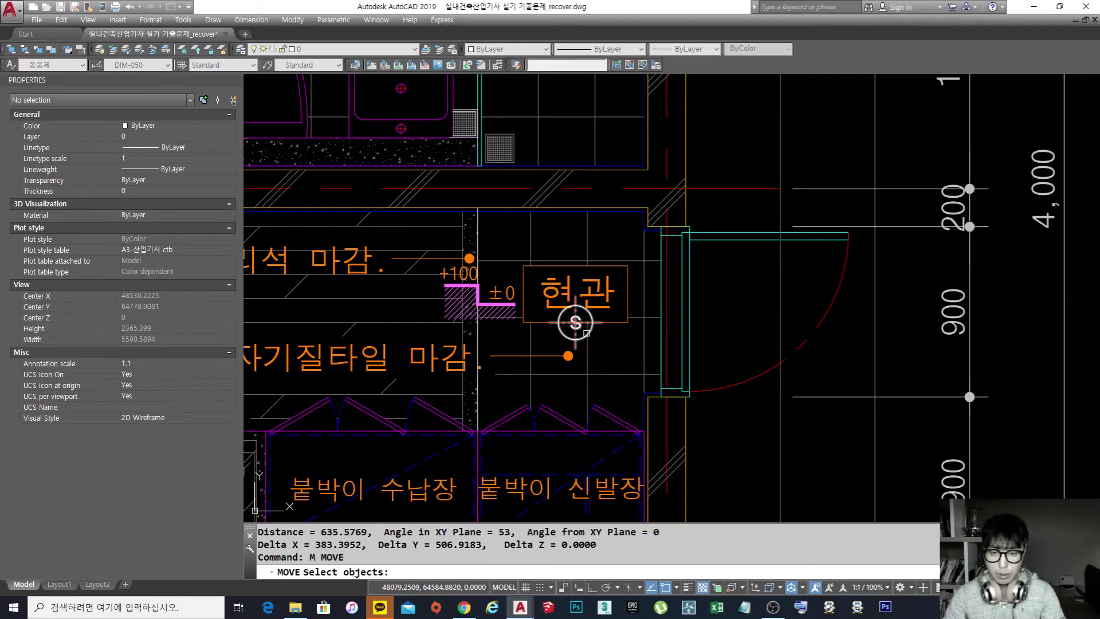
{"action": "left_click", "coordinate": [581, 333]}
{"action": "left_click", "coordinate": [578, 325]}
{"action": "key", "text": "space"}
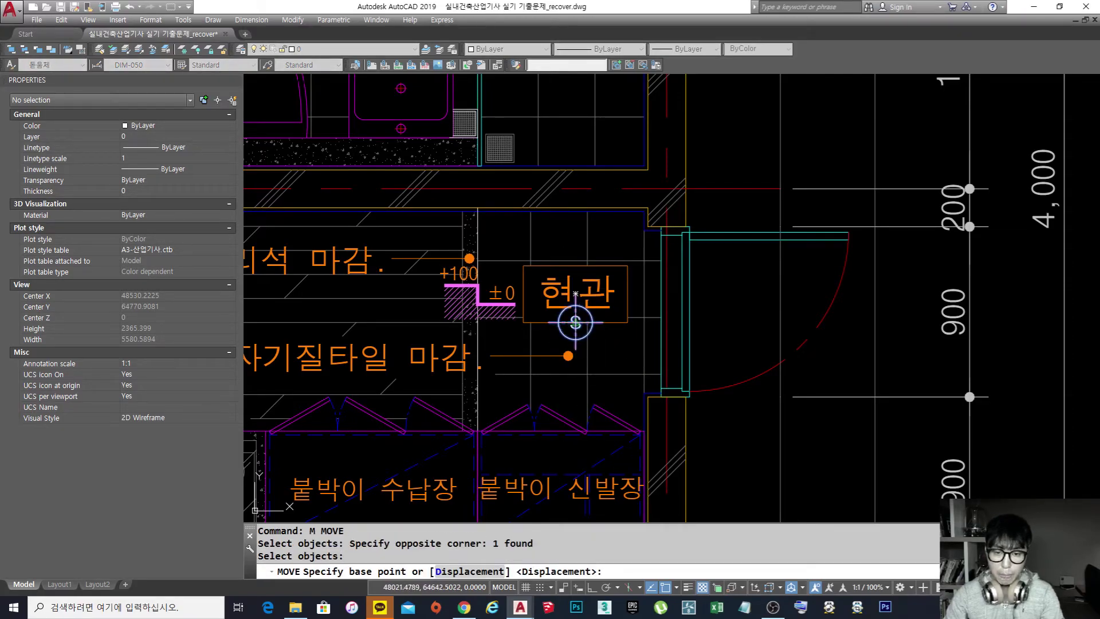
{"action": "left_click", "coordinate": [576, 323]}
{"action": "scroll", "coordinate": [575, 323], "scroll_direction": "down", "scroll_amount": 6}
{"action": "scroll", "coordinate": [747, 317], "scroll_direction": "up", "scroll_amount": 6}
{"action": "scroll", "coordinate": [582, 313], "scroll_direction": "up", "scroll_amount": 2}
{"action": "left_click", "coordinate": [651, 327]}
{"action": "key", "text": "space"}
{"action": "middle_click_drag", "start_coordinate": [679, 360], "coordinate": [764, 356]}
{"action": "key", "text": "Escape"}
{"action": "key", "text": "Escape"}
{"action": "scroll", "coordinate": [734, 362], "scroll_direction": "down", "scroll_amount": 1}
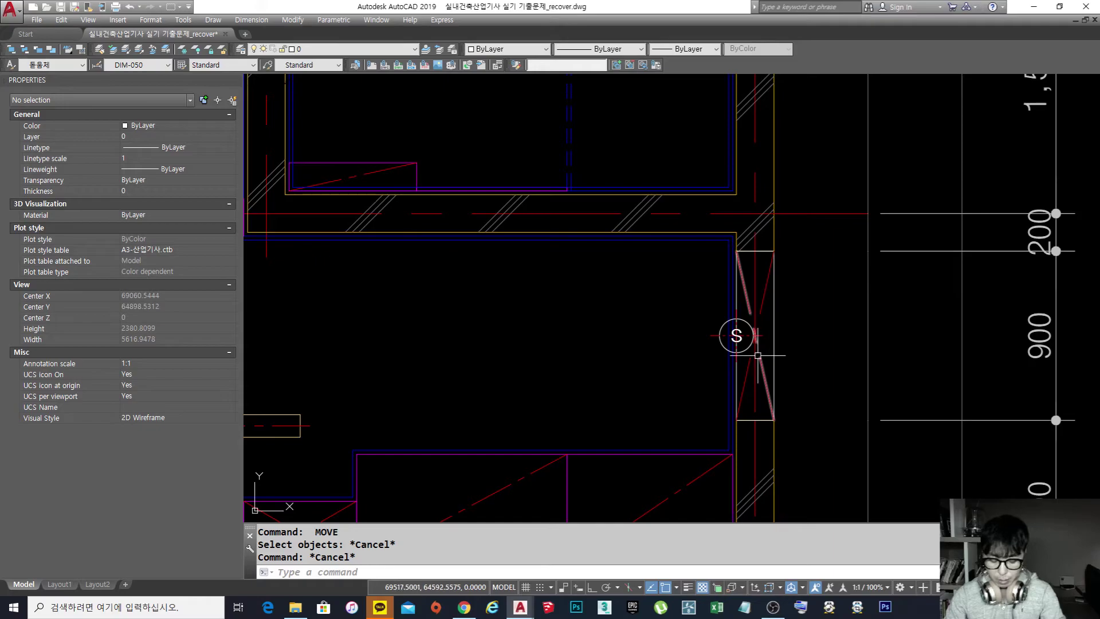
{"action": "type", "text": "MOVE Select objects:"}
{"action": "key", "text": "space"}
{"action": "key", "text": "Escape"}
{"action": "type", "text": "L"}
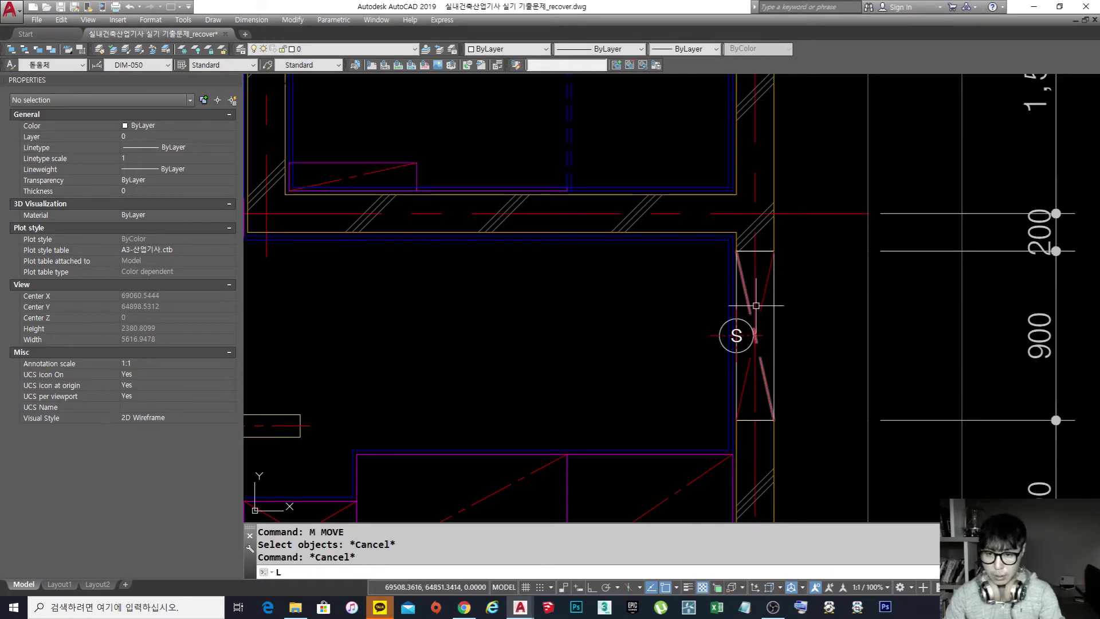
{"action": "key", "text": "Escape"}
{"action": "key", "text": "Escape"}
Step: Draw a vertical guide line along the inner wall face from the room's upper corner down to the cabinet edge level
{"action": "type", "text": "L"}
{"action": "key", "text": "space"}
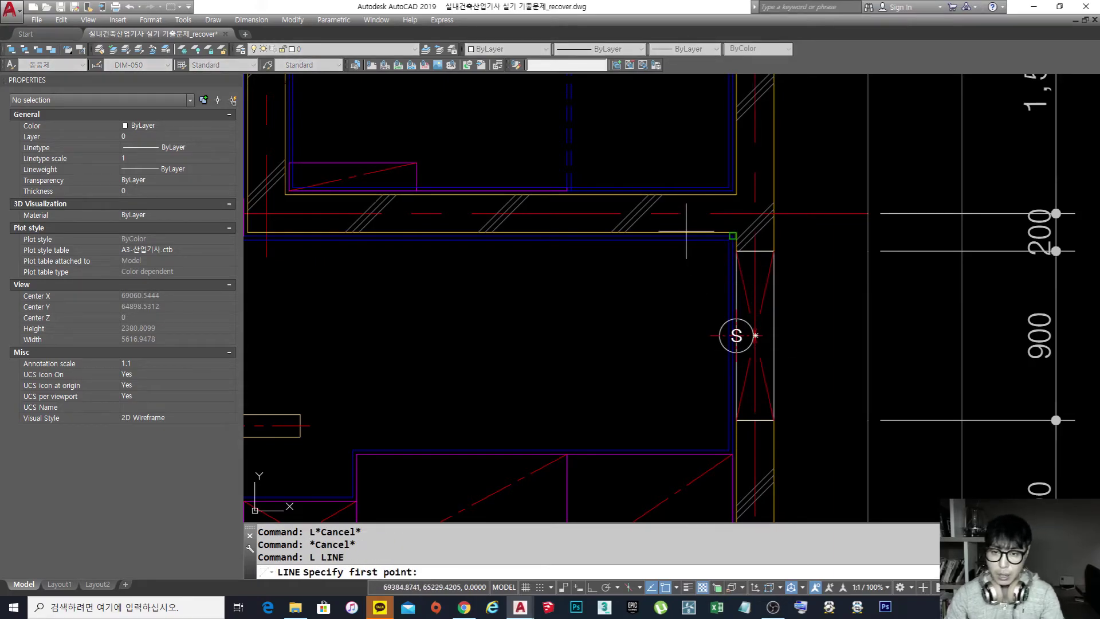
{"action": "left_click", "coordinate": [737, 231]}
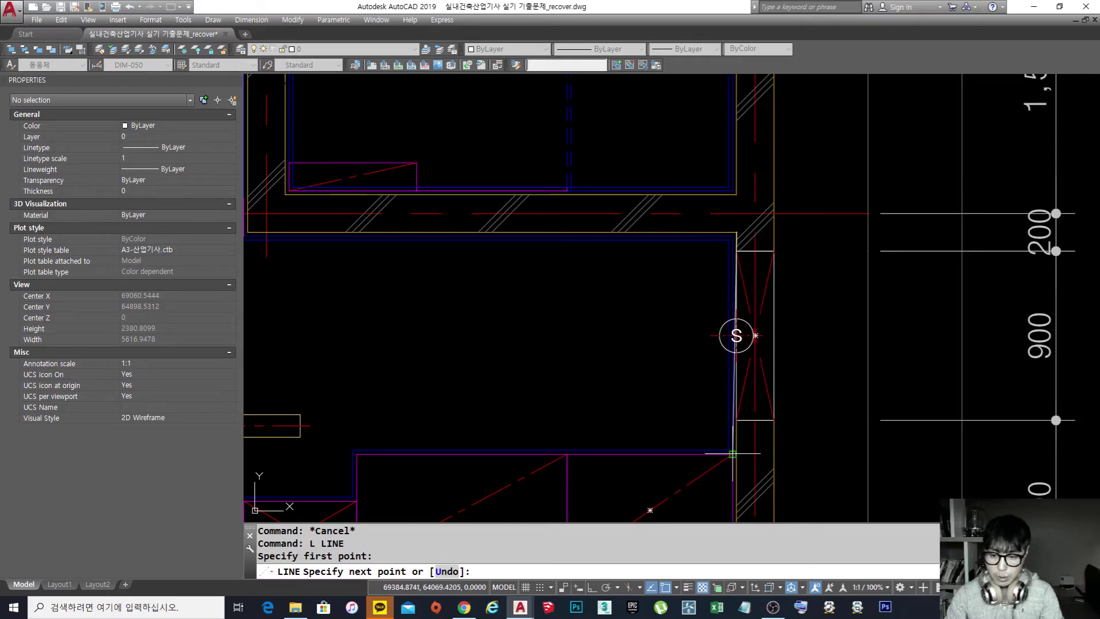
{"action": "left_click", "coordinate": [736, 454]}
{"action": "key", "text": "space"}
Step: Move the vertical guide line 500 into the room, away from the opening, with Ortho on
{"action": "type", "text": "M"}
{"action": "key", "text": "space"}
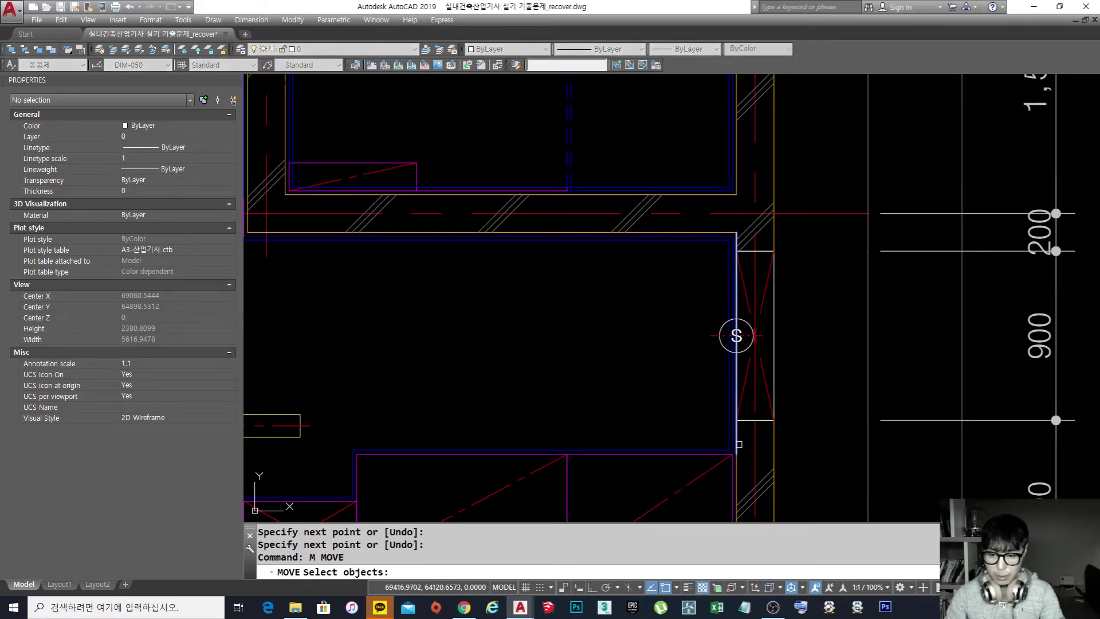
{"action": "left_click", "coordinate": [737, 373]}
{"action": "key", "text": "space"}
{"action": "left_click", "coordinate": [651, 392]}
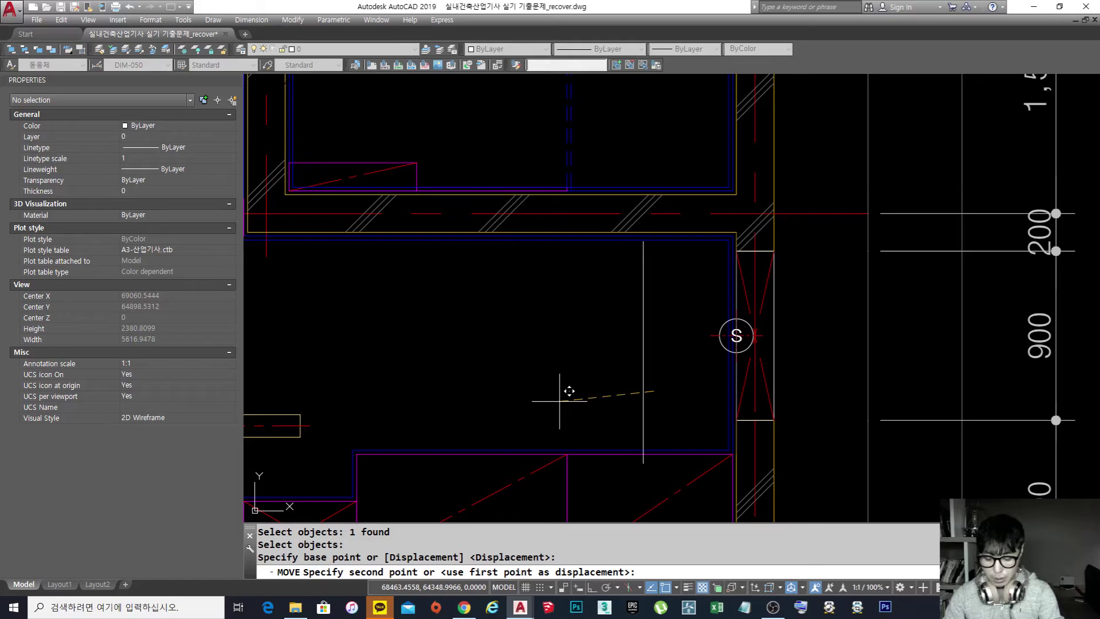
{"action": "key", "text": "F8"}
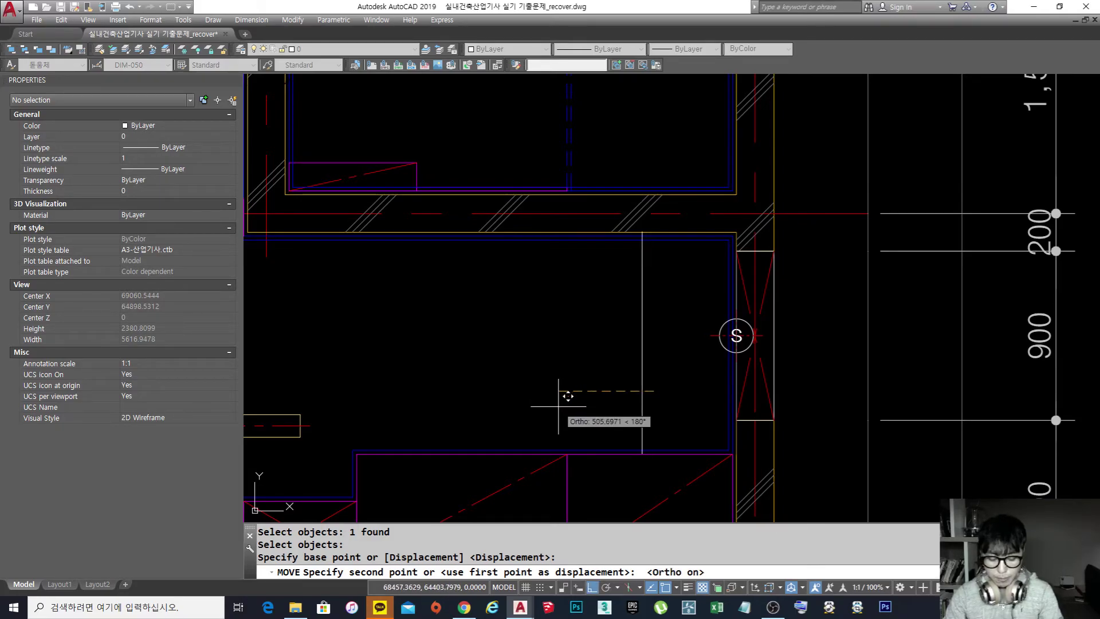
{"action": "key", "text": "Escape"}
{"action": "key", "text": "Escape"}
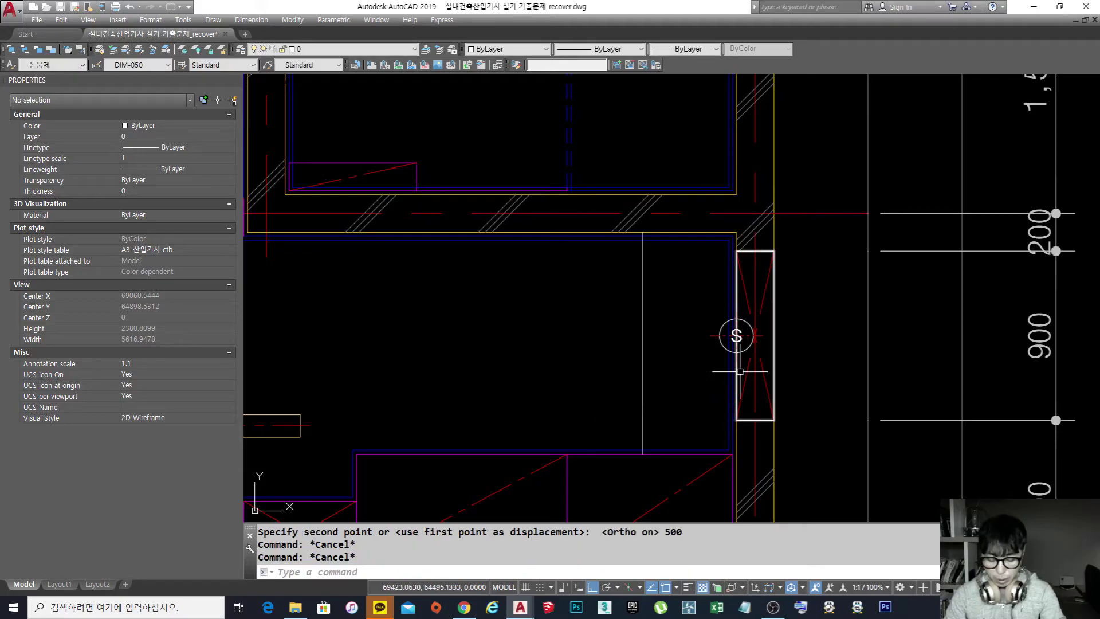
Step: Move the S sensor light symbol horizontally from the opening onto the vertical guide line inside the entrance
{"action": "type", "text": "m"}
{"action": "key", "text": "Return"}
{"action": "left_click", "coordinate": [737, 335]}
{"action": "key", "text": "Return"}
{"action": "left_click", "coordinate": [737, 336]}
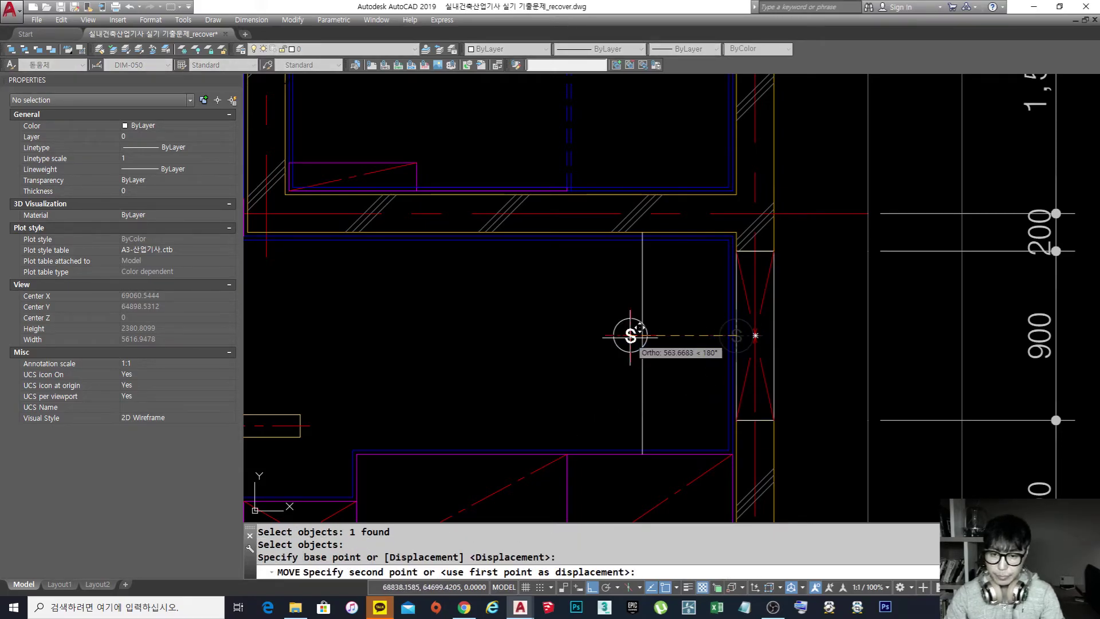
{"action": "left_click", "coordinate": [642, 335]}
Step: Erase the vertical guide line used to position the S sensor light symbol
{"action": "type", "text": "e"}
{"action": "key", "text": "Return"}
{"action": "left_click", "coordinate": [671, 416]}
{"action": "left_click", "coordinate": [631, 395]}
{"action": "key", "text": "Return"}
{"action": "scroll", "coordinate": [659, 344], "scroll_direction": "up", "scroll_amount": 2}
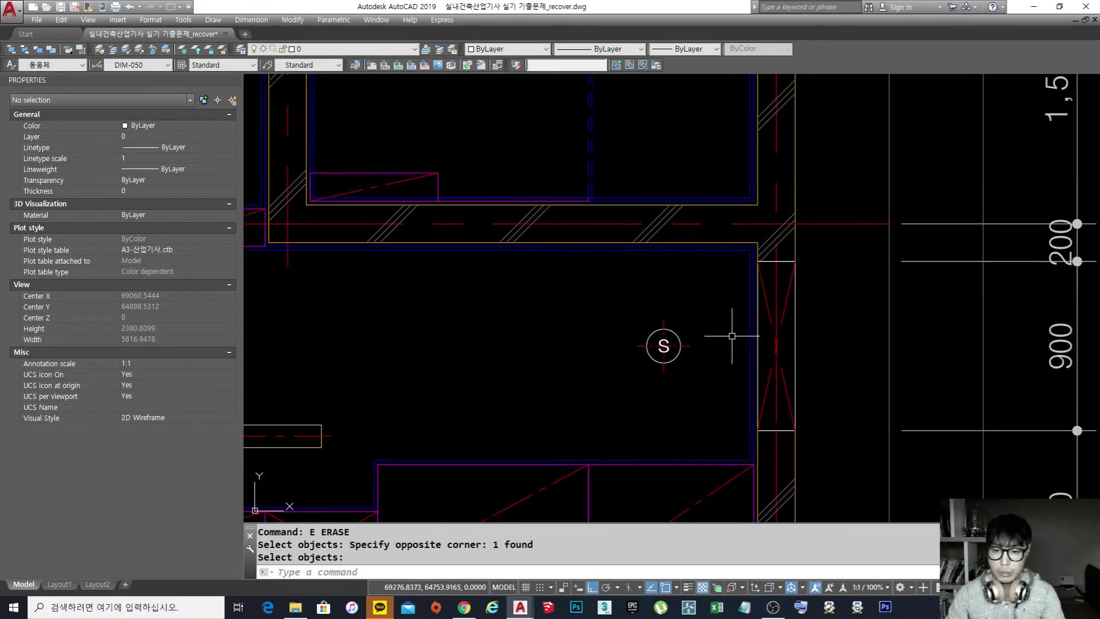
Step: Match the S sensor light symbol's properties to those of the H downlight above the linear light
{"action": "scroll", "coordinate": [804, 338], "scroll_direction": "down", "scroll_amount": 5}
{"action": "type", "text": "ma"}
{"action": "key", "text": "Return"}
{"action": "left_click", "coordinate": [438, 317]}
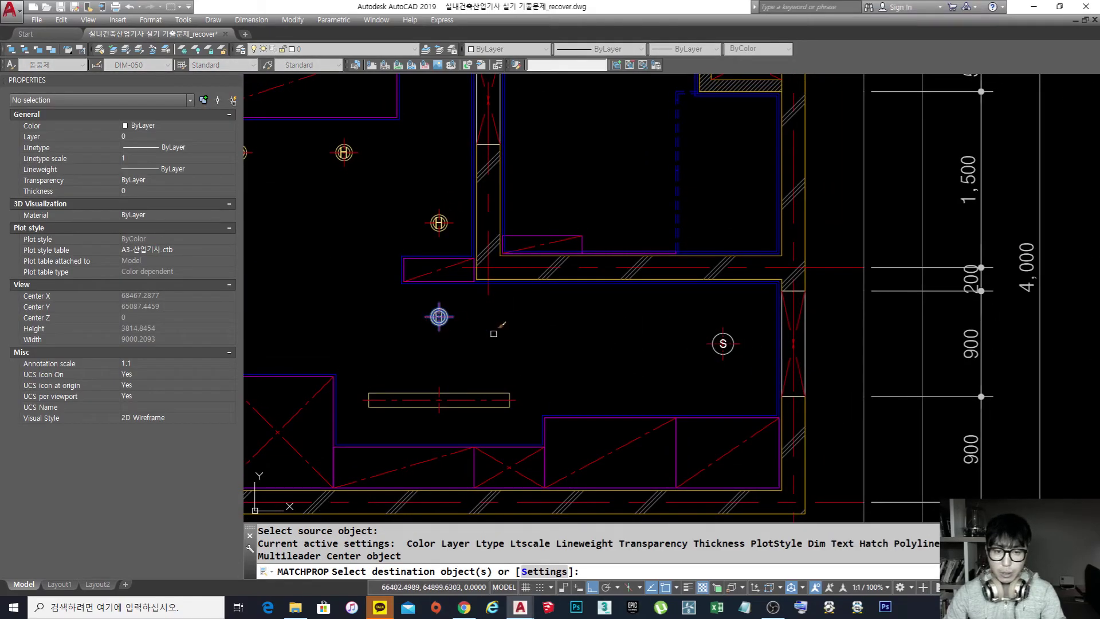
{"action": "left_click", "coordinate": [724, 370]}
{"action": "left_click", "coordinate": [676, 336]}
{"action": "key", "text": "Escape"}
{"action": "middle_click_drag", "start_coordinate": [647, 345], "coordinate": [690, 334]}
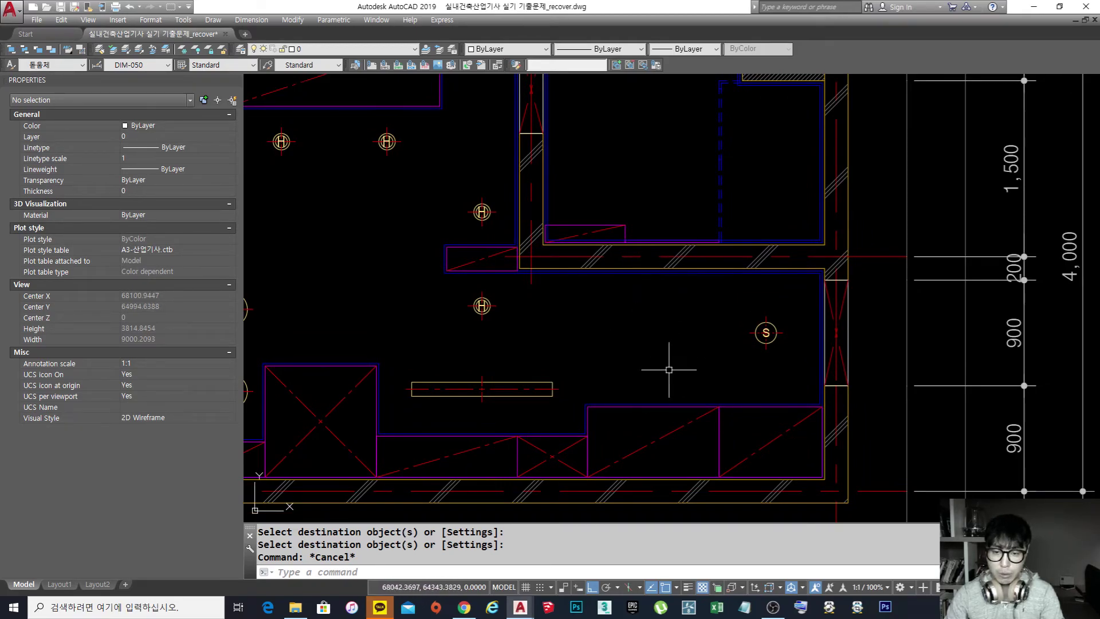
Step: Copy the H downlight above the linear light to the upper-edge midpoint of the 1,120-wide cabinet by the entrance
{"action": "middle_click_drag", "start_coordinate": [674, 356], "coordinate": [678, 351]}
{"action": "type", "text": "co"}
{"action": "key", "text": "Return"}
{"action": "left_click", "coordinate": [504, 286]}
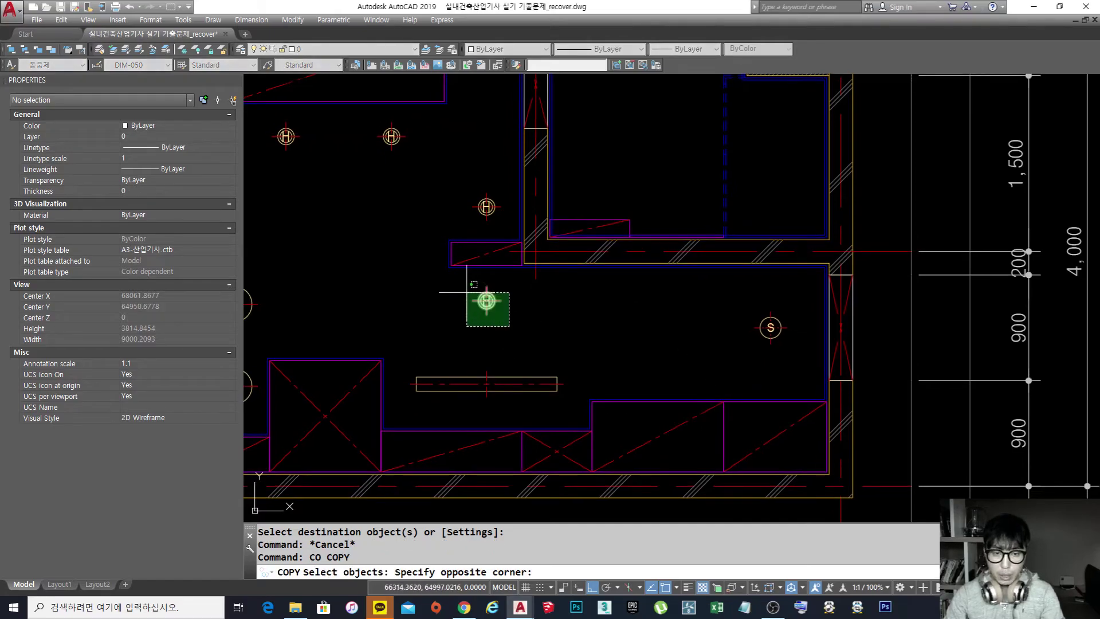
{"action": "left_click", "coordinate": [467, 318]}
{"action": "key", "text": "Return"}
{"action": "left_click", "coordinate": [486, 301]}
{"action": "scroll", "coordinate": [659, 404], "scroll_direction": "up", "scroll_amount": 2}
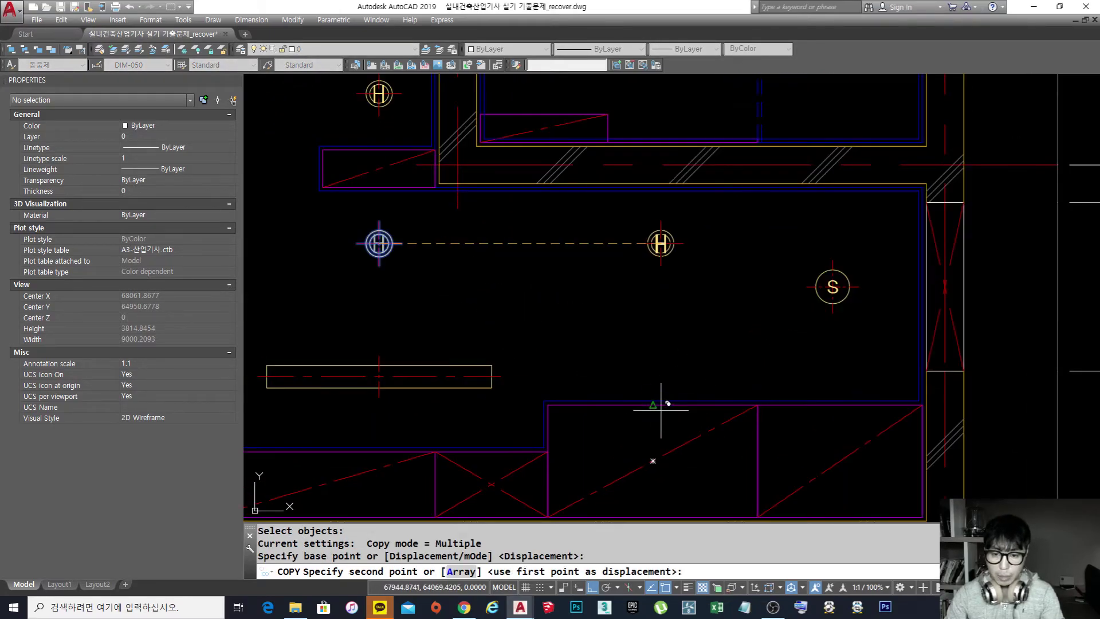
{"action": "left_click", "coordinate": [653, 404]}
{"action": "key", "text": "Return"}
Step: Move the copied H downlight 300 straight up, away from the cabinet's edge
{"action": "type", "text": "m"}
{"action": "key", "text": "Return"}
{"action": "left_click", "coordinate": [653, 405]}
{"action": "key", "text": "Return"}
{"action": "left_click", "coordinate": [707, 361]}
{"action": "type", "text": "300"}
{"action": "key", "text": "Return"}
{"action": "key", "text": "Escape"}
{"action": "key", "text": "Escape"}
{"action": "scroll", "coordinate": [729, 324], "scroll_direction": "down", "scroll_amount": 2}
{"action": "middle_click_drag", "start_coordinate": [730, 324], "coordinate": [739, 358]}
{"action": "scroll", "coordinate": [680, 373], "scroll_direction": "up", "scroll_amount": 2}
{"action": "scroll", "coordinate": [714, 333], "scroll_direction": "down", "scroll_amount": 5}
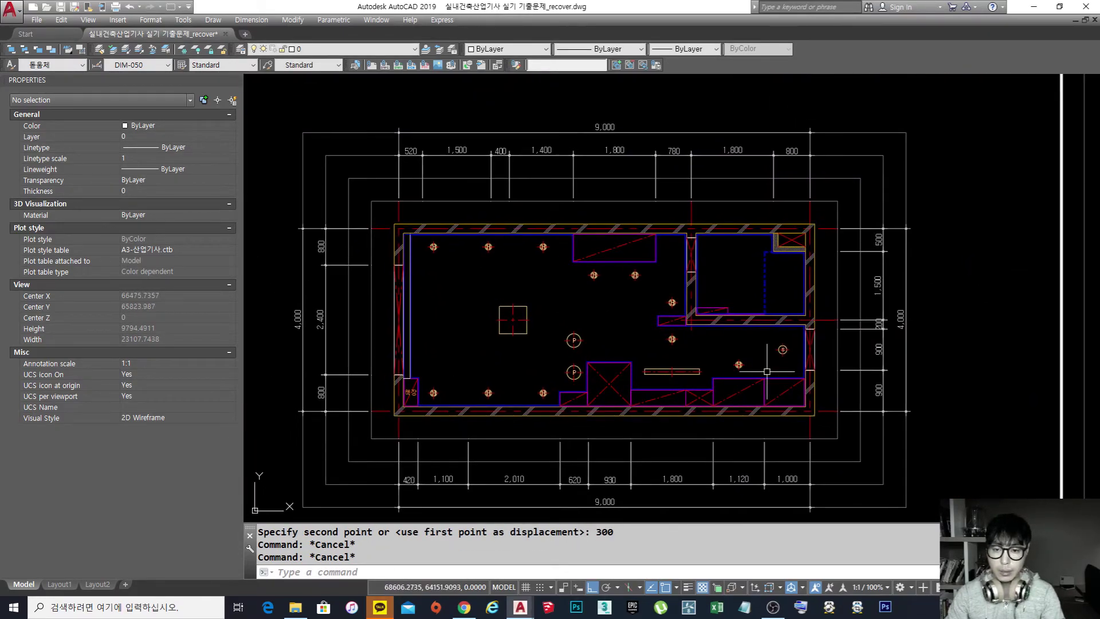
Step: Copy an H downlight symbol from the main room into the open area of the plan's upper-right room
{"action": "scroll", "coordinate": [663, 312], "scroll_direction": "up", "scroll_amount": 2}
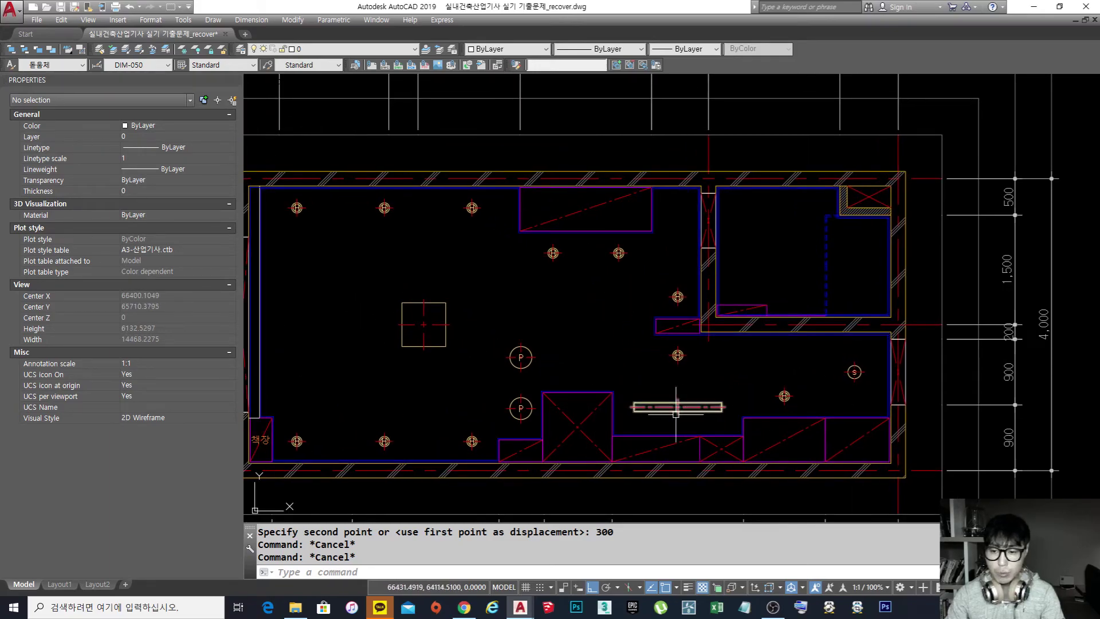
{"action": "middle_click_drag", "start_coordinate": [798, 389], "coordinate": [800, 393]}
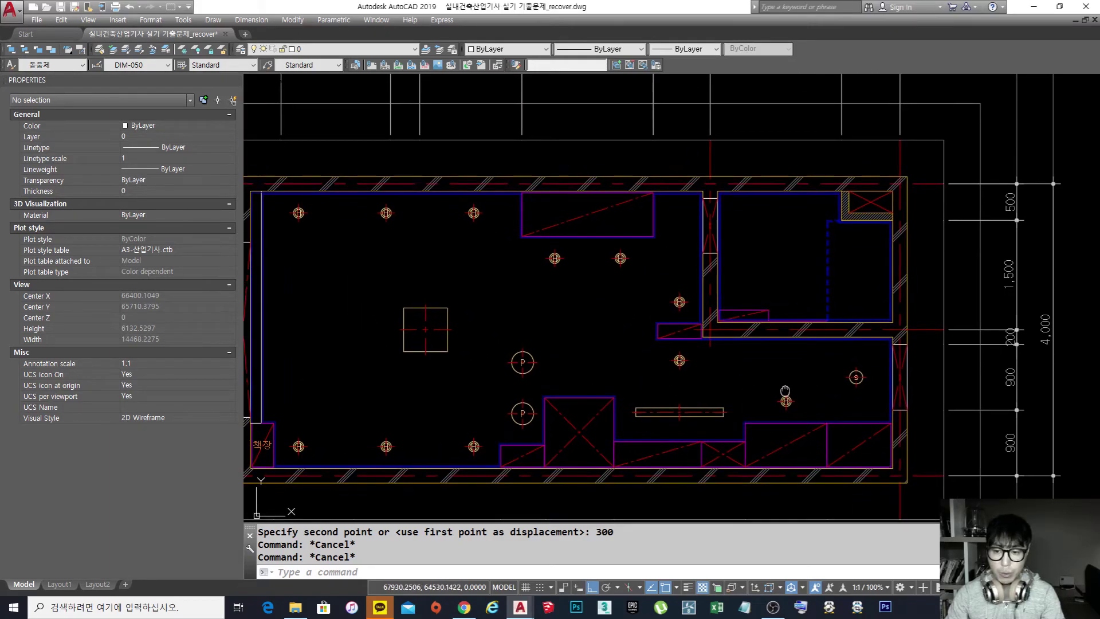
{"action": "mouse_move", "coordinate": [809, 300]}
{"action": "middle_mouse_down"}
{"action": "mouse_move", "coordinate": [654, 382]}
{"action": "mouse_move", "coordinate": [671, 346]}
{"action": "middle_mouse_up"}
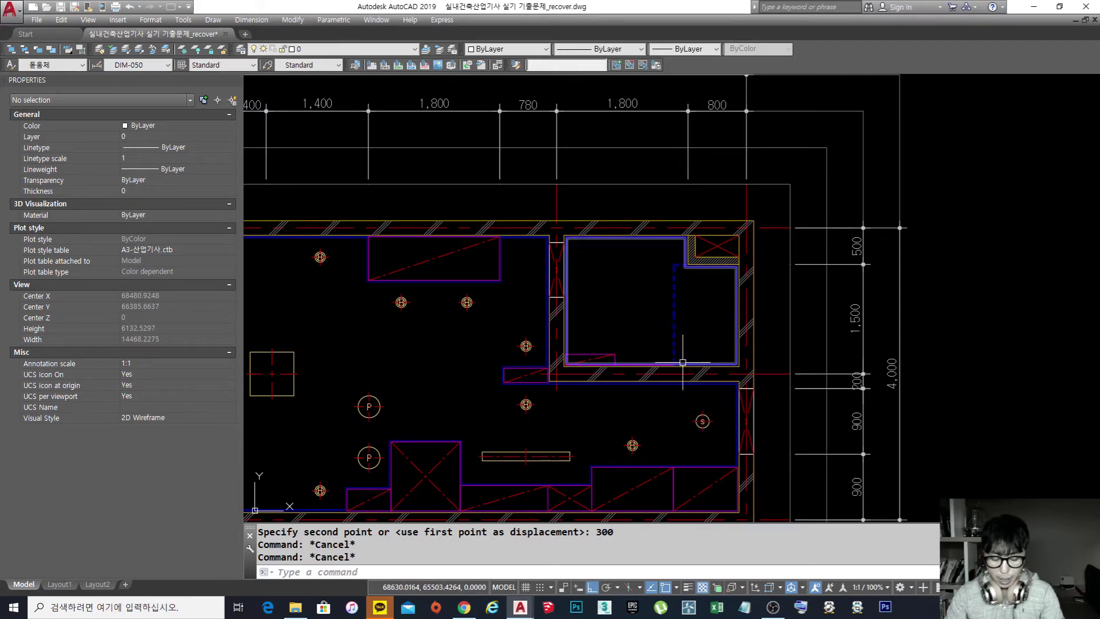
{"action": "scroll", "coordinate": [579, 277], "scroll_direction": "up", "scroll_amount": 2}
{"action": "middle_click_drag", "start_coordinate": [643, 280], "coordinate": [550, 289]}
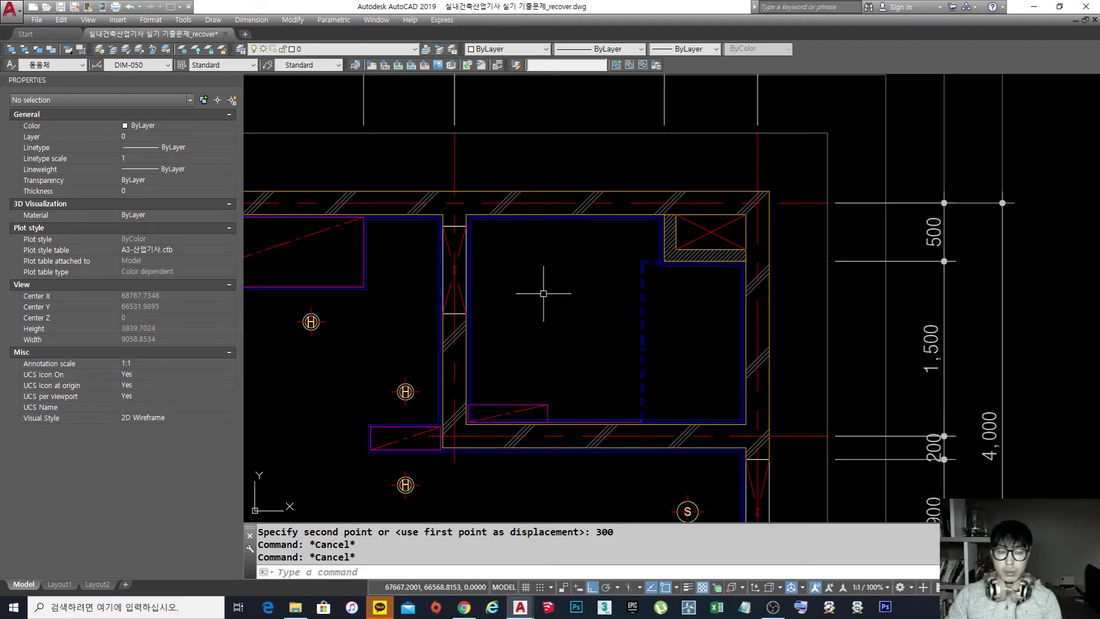
{"action": "middle_click_drag", "start_coordinate": [553, 299], "coordinate": [565, 300]}
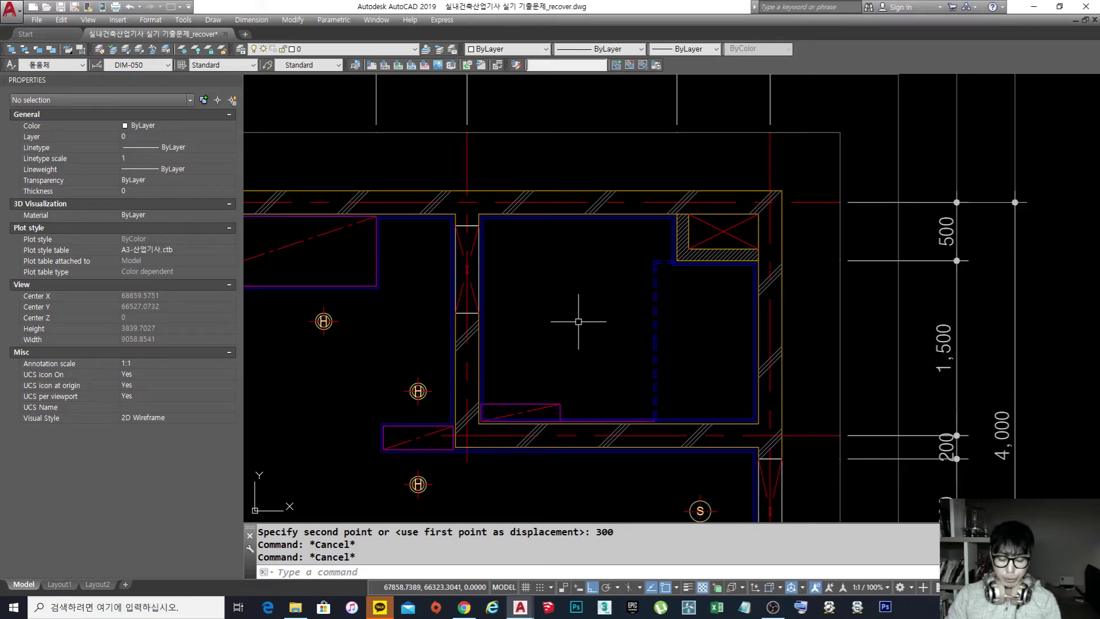
{"action": "type", "text": "co"}
{"action": "key", "text": "space"}
{"action": "left_click", "coordinate": [263, 280]}
{"action": "left_click", "coordinate": [354, 338]}
{"action": "key", "text": "space"}
{"action": "left_click", "coordinate": [324, 321]}
{"action": "left_click", "coordinate": [556, 321]}
{"action": "scroll", "coordinate": [564, 320], "scroll_direction": "up", "scroll_amount": 4}
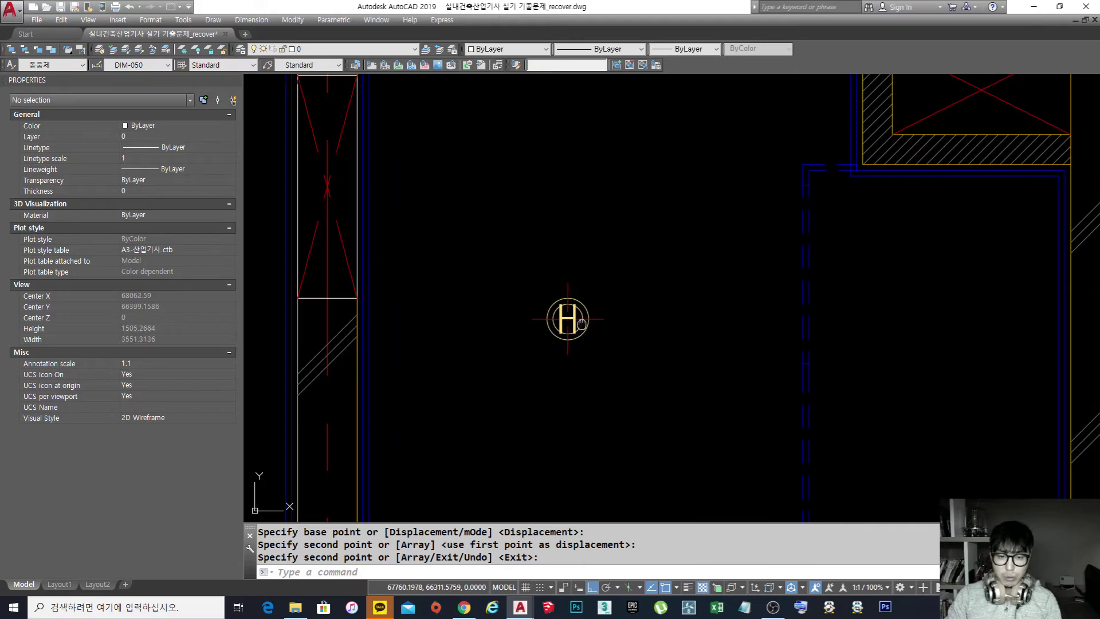
Step: Explode the H symbol copied into the upper-right room and erase its H letter
{"action": "type", "text": "x"}
{"action": "left_click", "coordinate": [638, 371]}
{"action": "left_click", "coordinate": [527, 266]}
{"action": "scroll", "coordinate": [609, 315], "scroll_direction": "up", "scroll_amount": 4}
{"action": "type", "text": "e"}
{"action": "left_click", "coordinate": [568, 344]}
{"action": "key", "text": "space"}
{"action": "scroll", "coordinate": [606, 312], "scroll_direction": "up", "scroll_amount": 2}
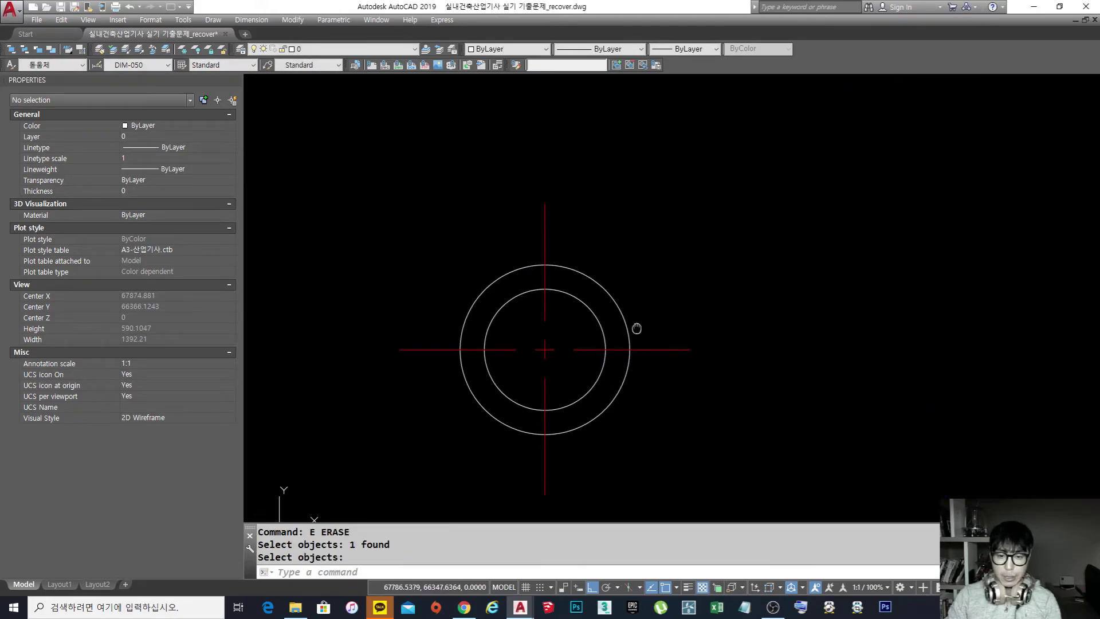
{"action": "key", "text": "space"}
{"action": "left_click", "coordinate": [630, 329]}
{"action": "scroll", "coordinate": [633, 324], "scroll_direction": "down", "scroll_amount": 8}
{"action": "scroll", "coordinate": [635, 329], "scroll_direction": "up", "scroll_amount": 3}
{"action": "scroll", "coordinate": [608, 310], "scroll_direction": "down", "scroll_amount": 1}
{"action": "key", "text": "Escape"}
{"action": "key", "text": "Escape"}
Step: Set the diameter of the exploded symbol's outer circle to 180
{"action": "left_click", "coordinate": [591, 294]}
{"action": "scroll", "coordinate": [639, 305], "scroll_direction": "down", "scroll_amount": 5}
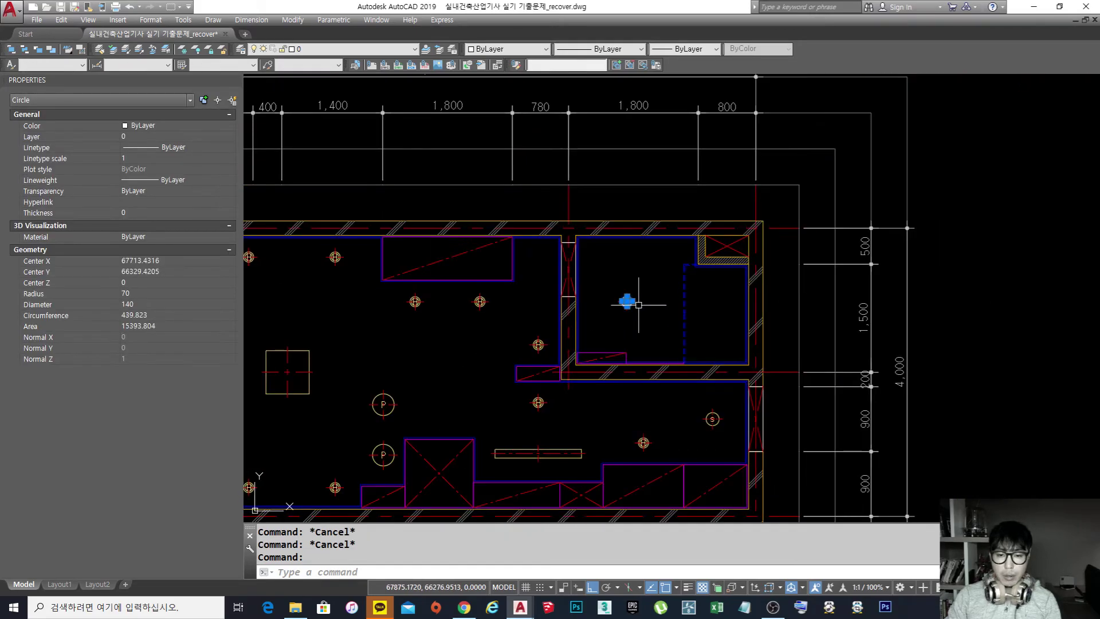
{"action": "scroll", "coordinate": [639, 304], "scroll_direction": "up", "scroll_amount": 3}
{"action": "left_click", "coordinate": [146, 305]}
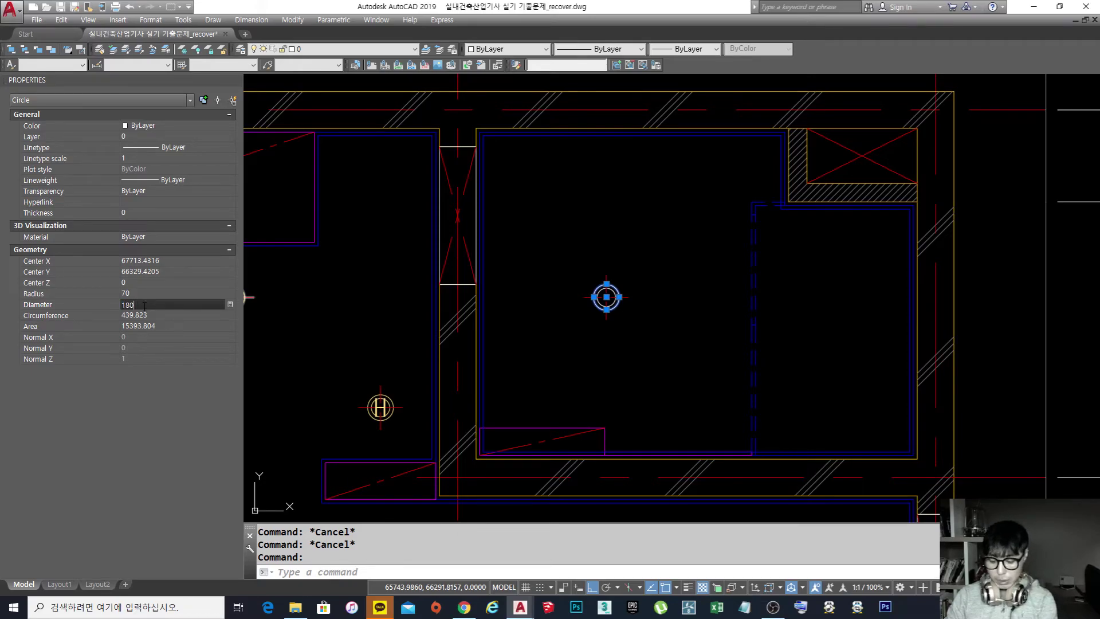
{"action": "type", "text": "180"}
{"action": "key", "text": "Return"}
{"action": "key", "text": "Escape"}
Step: Erase the symbol's small inner circle and offset the remaining circle 20 outward
{"action": "scroll", "coordinate": [631, 292], "scroll_direction": "up", "scroll_amount": 3}
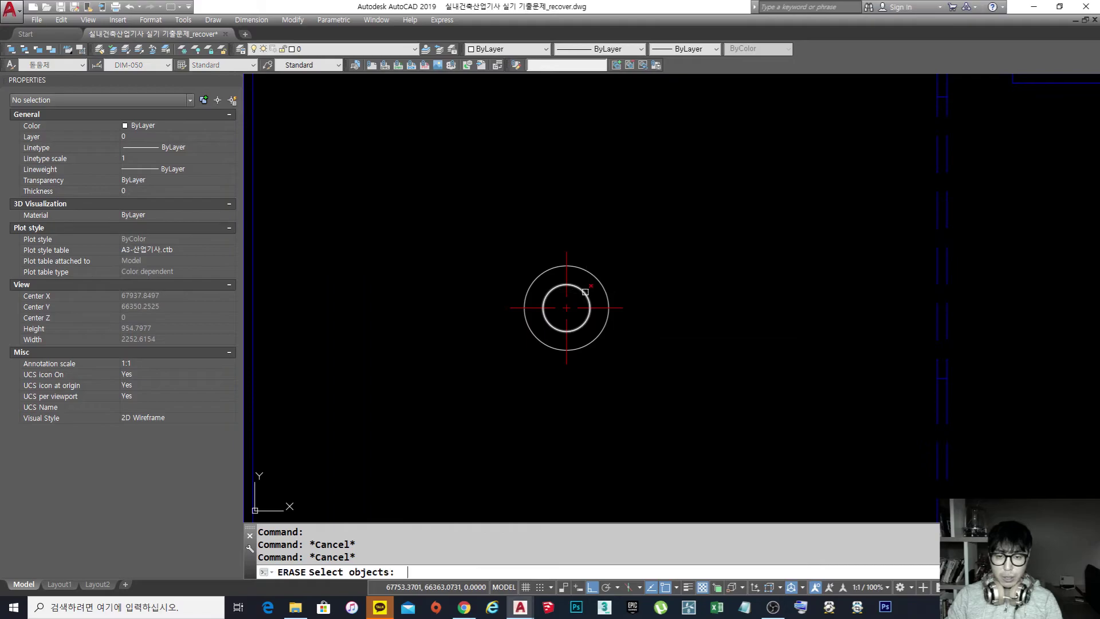
{"action": "type", "text": "e"}
{"action": "key", "text": "Return"}
{"action": "left_click", "coordinate": [594, 308]}
{"action": "type", "text": "o"}
{"action": "key", "text": "Return"}
{"action": "type", "text": "20"}
{"action": "key", "text": "Return"}
{"action": "left_click", "coordinate": [596, 278]}
{"action": "left_click", "coordinate": [616, 290]}
{"action": "middle_click_drag", "start_coordinate": [617, 290], "coordinate": [637, 286]}
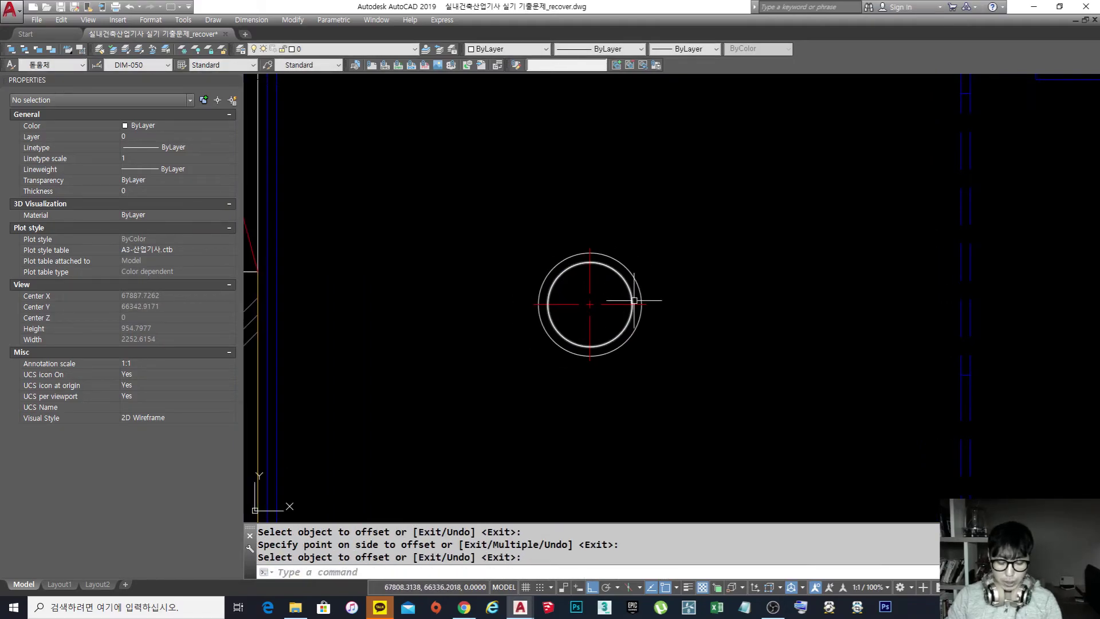
Step: Trim the centre-line ends that protrude beyond the symbol's outer circle
{"action": "type", "text": "tr"}
{"action": "scroll", "coordinate": [592, 254], "scroll_direction": "up", "scroll_amount": 3}
{"action": "key", "text": "space"}
{"action": "key", "text": "space"}
{"action": "left_click", "coordinate": [592, 239]}
{"action": "left_click", "coordinate": [568, 244]}
{"action": "scroll", "coordinate": [664, 251], "scroll_direction": "down", "scroll_amount": 2}
{"action": "scroll", "coordinate": [707, 324], "scroll_direction": "up", "scroll_amount": 2}
{"action": "left_click", "coordinate": [748, 359]}
{"action": "left_click", "coordinate": [738, 344]}
{"action": "scroll", "coordinate": [713, 424], "scroll_direction": "down", "scroll_amount": 4}
{"action": "scroll", "coordinate": [636, 459], "scroll_direction": "up", "scroll_amount": 4}
{"action": "left_click", "coordinate": [427, 228]}
{"action": "left_click", "coordinate": [390, 172]}
{"action": "scroll", "coordinate": [436, 189], "scroll_direction": "down", "scroll_amount": 4}
{"action": "middle_click_drag", "start_coordinate": [526, 233], "coordinate": [590, 301]}
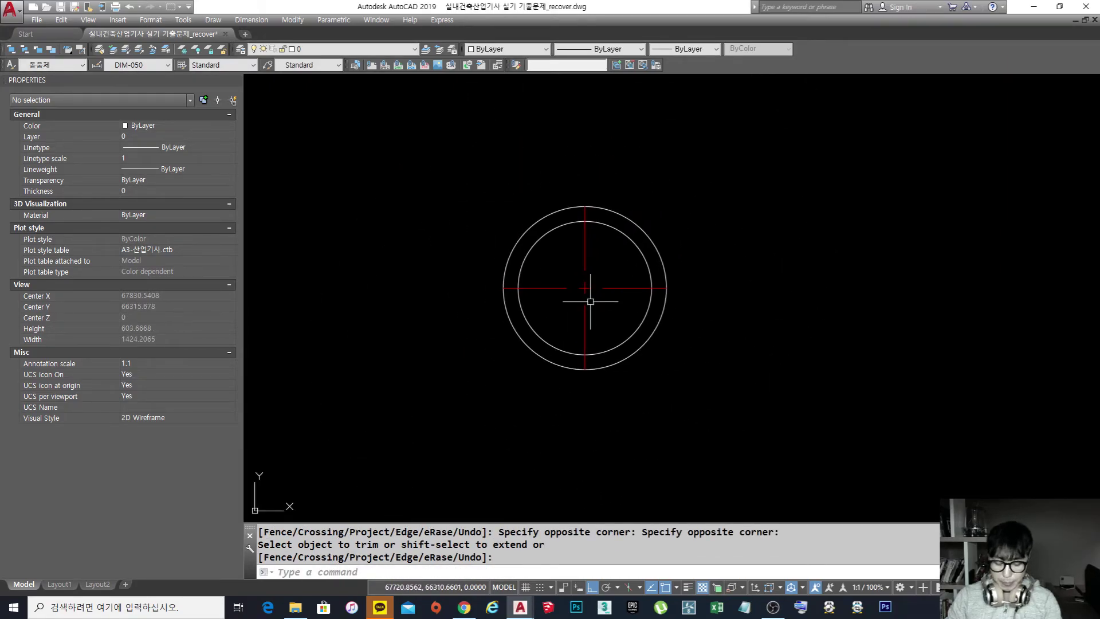
Step: Extend the ends of the symbol's two centre lines by a delta length of 50 with Lengthen
{"action": "key", "text": "Escape"}
{"action": "key", "text": "Escape"}
{"action": "type", "text": "LEN"}
{"action": "key", "text": "Return"}
{"action": "type", "text": "DE"}
{"action": "key", "text": "Return"}
{"action": "key", "text": "Return"}
{"action": "left_click", "coordinate": [585, 232]}
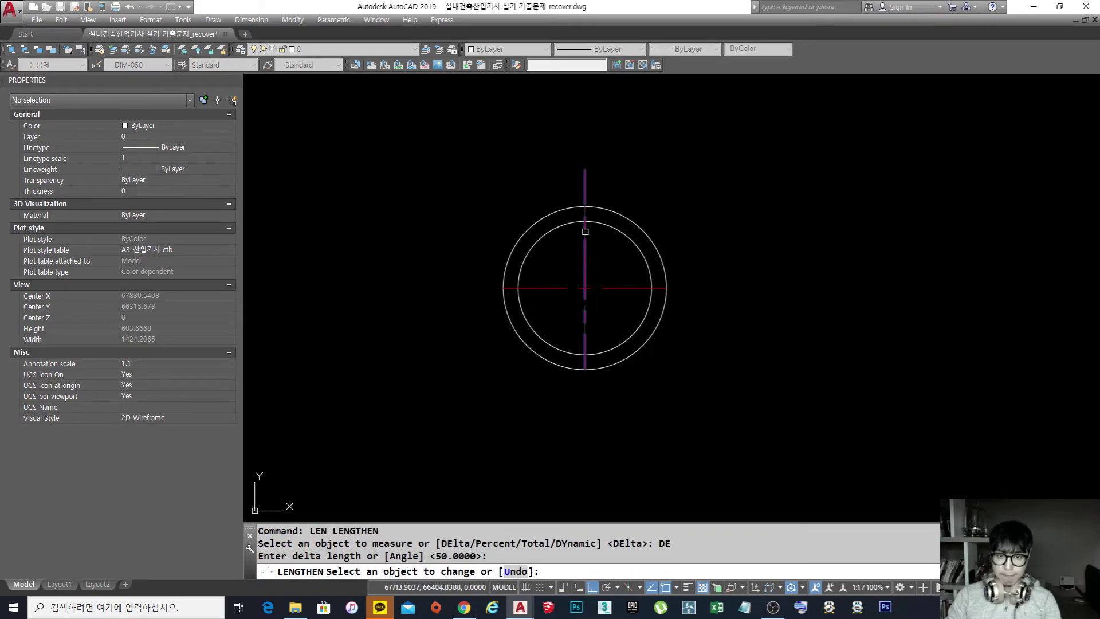
{"action": "left_click", "coordinate": [551, 287]}
{"action": "left_click", "coordinate": [584, 339]}
{"action": "left_click", "coordinate": [650, 288]}
{"action": "left_click", "coordinate": [650, 289]}
{"action": "left_click", "coordinate": [644, 287]}
{"action": "key", "text": "Return"}
{"action": "scroll", "coordinate": [605, 337], "scroll_direction": "down", "scroll_amount": 6}
{"action": "middle_click_drag", "start_coordinate": [623, 336], "coordinate": [631, 315]}
{"action": "scroll", "coordinate": [625, 299], "scroll_direction": "up", "scroll_amount": 2}
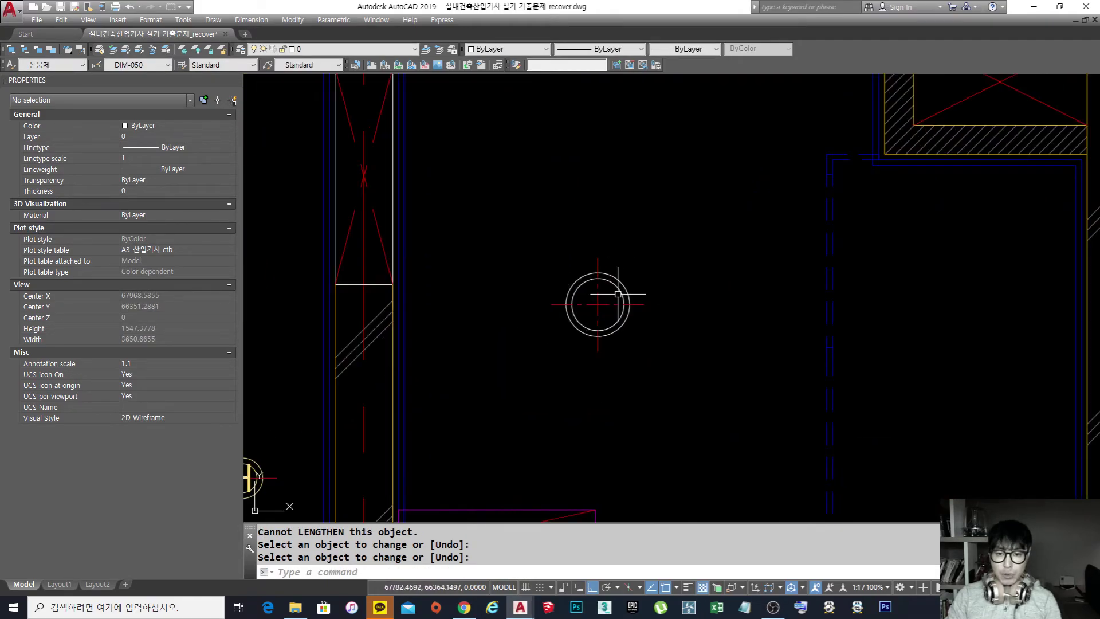
{"action": "left_click", "coordinate": [616, 290]}
{"action": "scroll", "coordinate": [630, 304], "scroll_direction": "down", "scroll_amount": 2}
{"action": "scroll", "coordinate": [631, 304], "scroll_direction": "up", "scroll_amount": 2}
{"action": "key", "text": "Escape"}
{"action": "left_click", "coordinate": [627, 360]}
{"action": "left_click", "coordinate": [532, 266]}
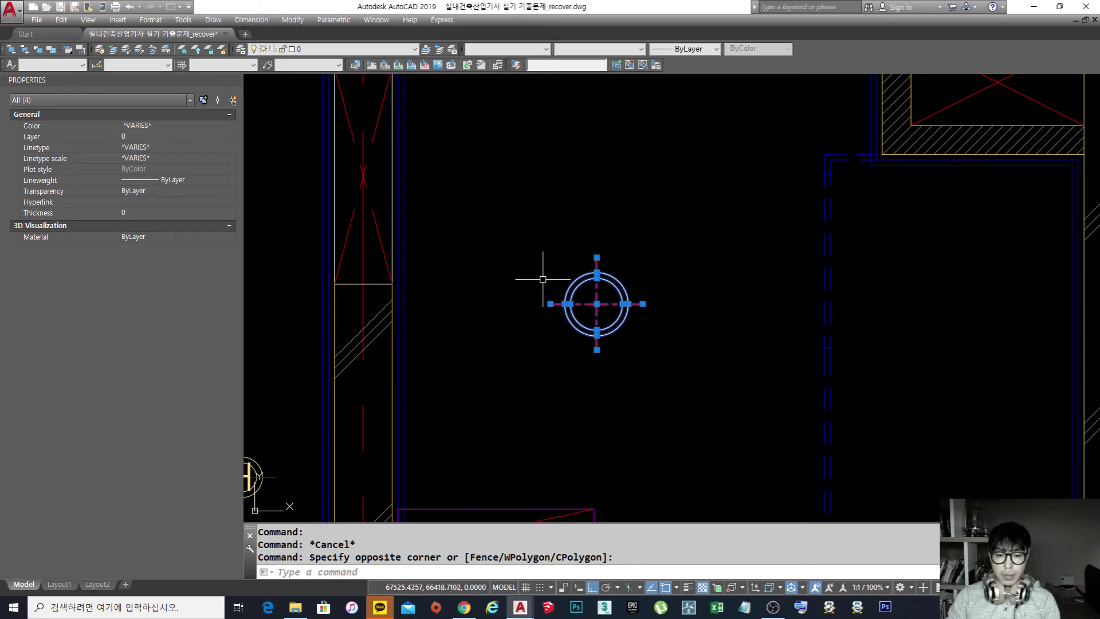
{"action": "key", "text": "Escape"}
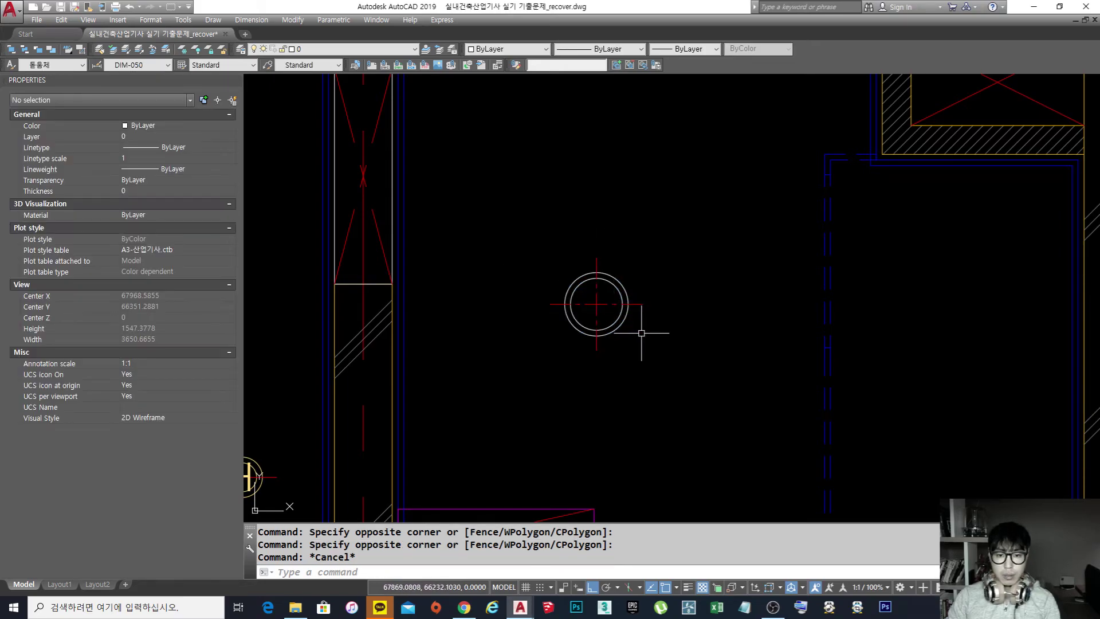
{"action": "left_click", "coordinate": [642, 356]}
{"action": "key", "text": "Escape"}
Step: Hatch the symbol's inner circle with the SOLID pattern, using the circle as the boundary object
{"action": "left_click", "coordinate": [596, 279]}
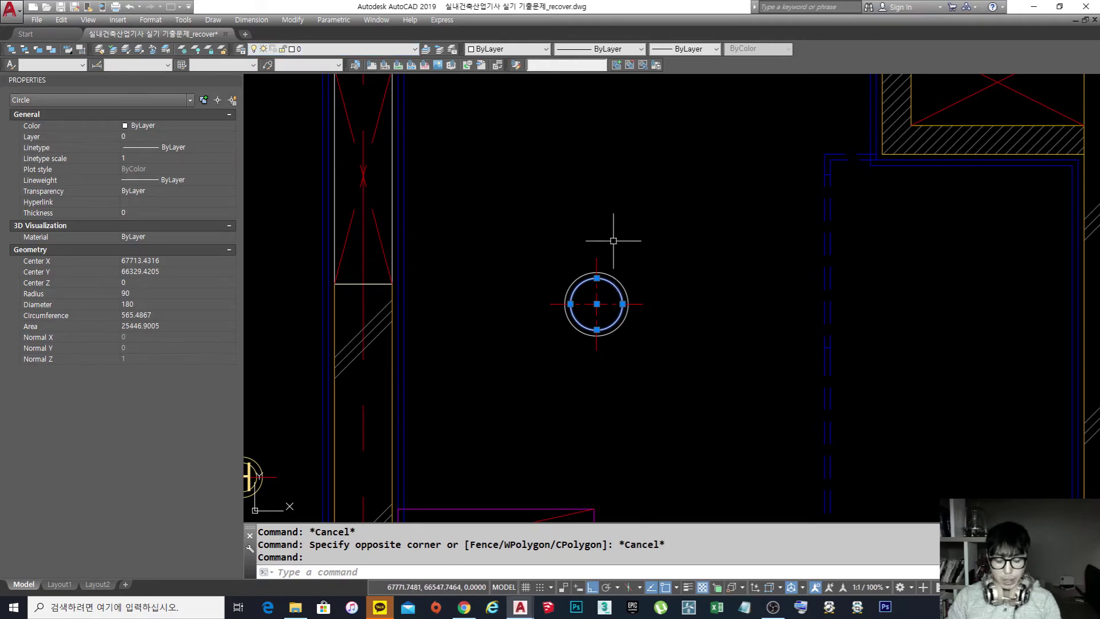
{"action": "type", "text": "h"}
{"action": "key", "text": "Return"}
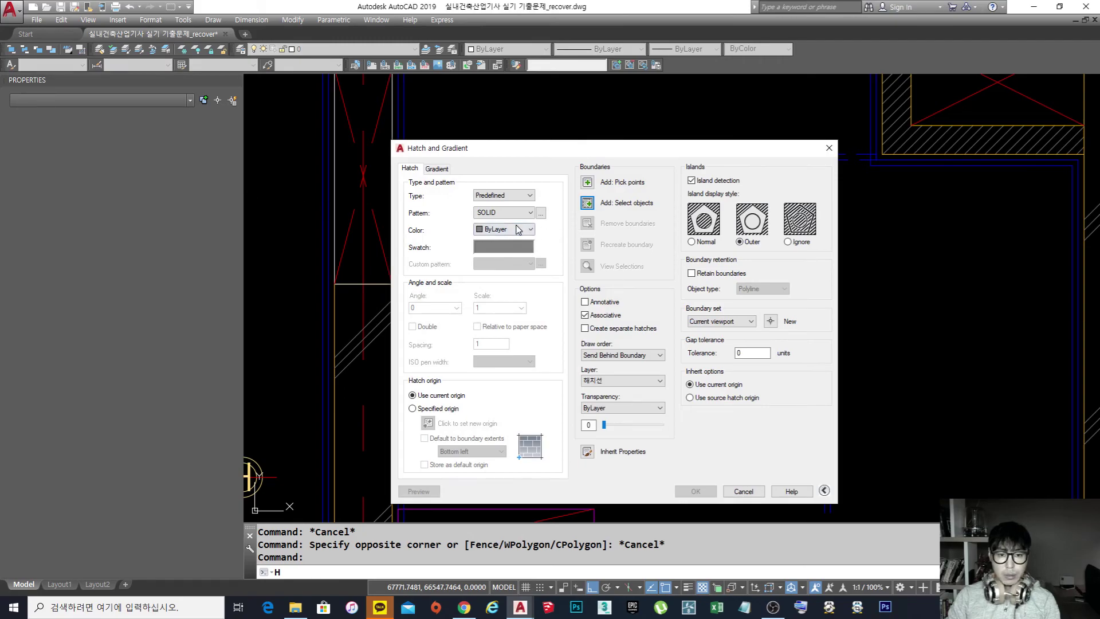
{"action": "left_click", "coordinate": [588, 203]}
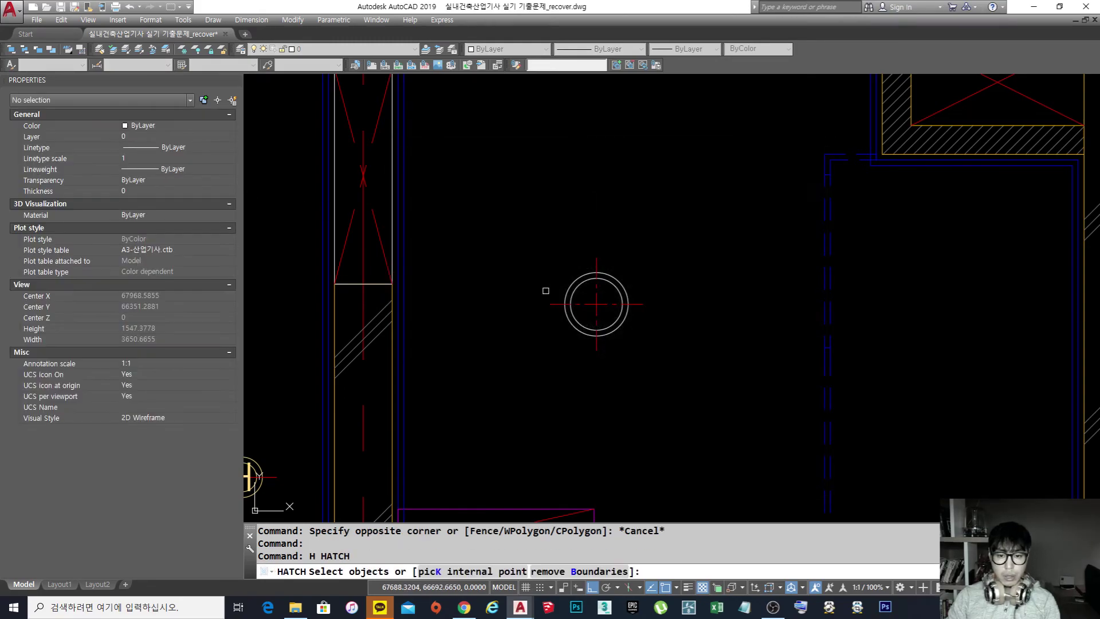
{"action": "left_click", "coordinate": [577, 295]}
{"action": "key", "text": "Return"}
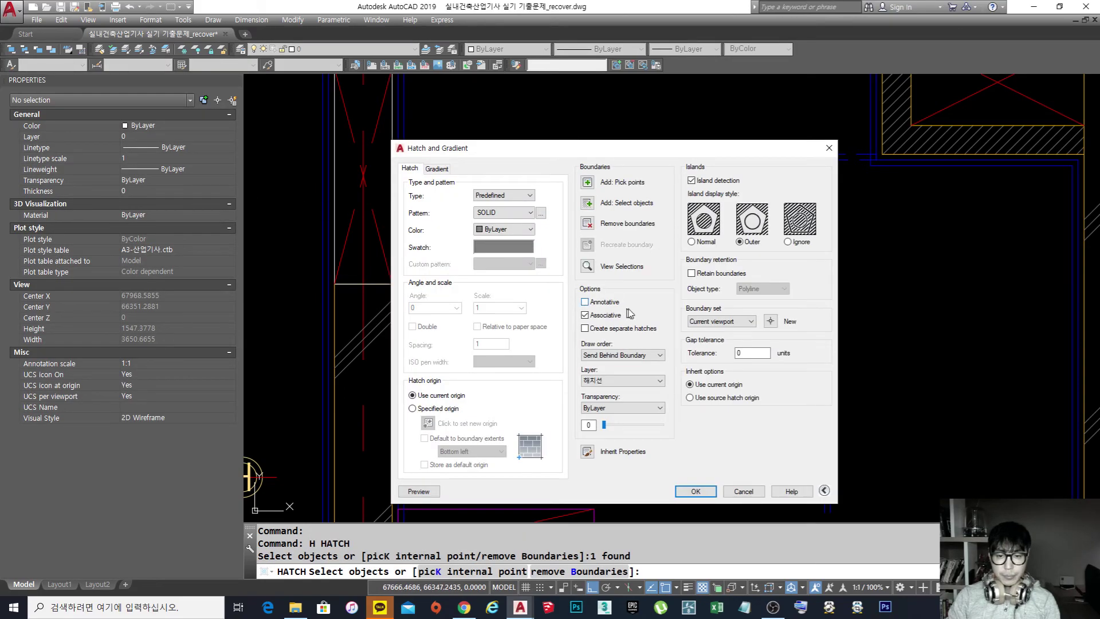
{"action": "left_click", "coordinate": [696, 491]}
{"action": "key", "text": "Escape"}
{"action": "scroll", "coordinate": [613, 307], "scroll_direction": "down", "scroll_amount": 3}
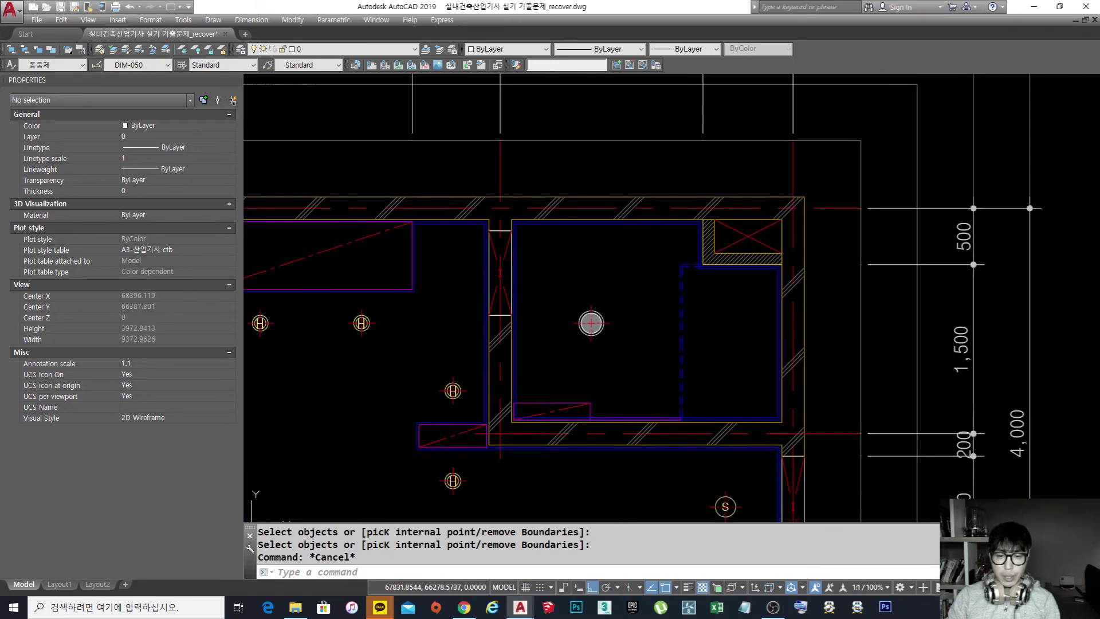
Step: Cut the finished double-circle light symbol with its hatch and paste it as a block in the same room
{"action": "scroll", "coordinate": [593, 323], "scroll_direction": "up", "scroll_amount": 2}
{"action": "left_click", "coordinate": [625, 364]}
{"action": "left_click", "coordinate": [522, 259]}
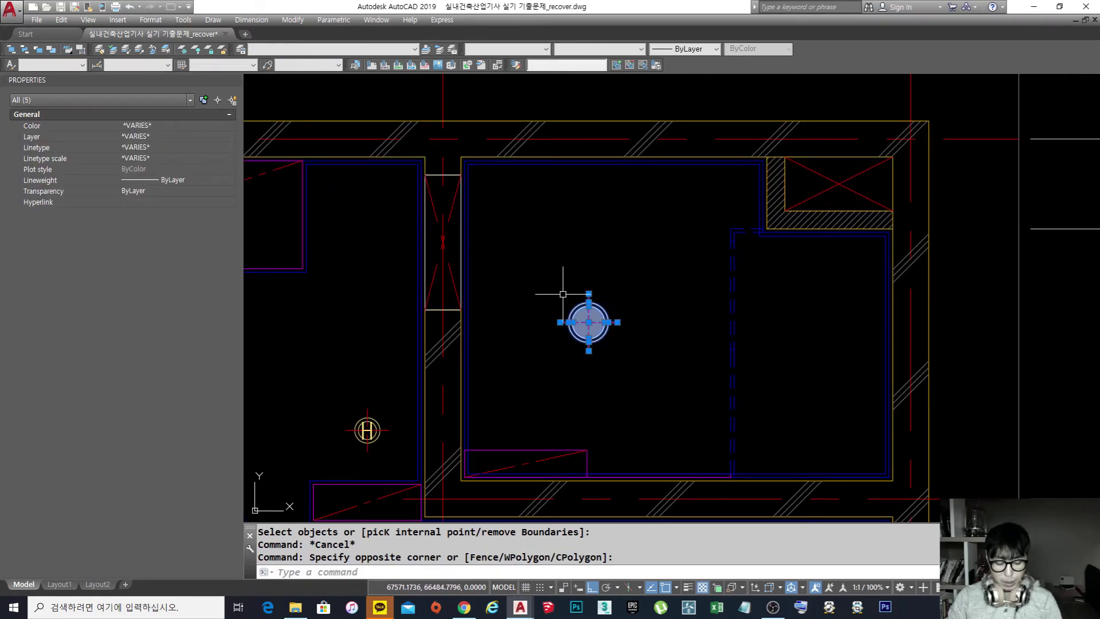
{"action": "key", "text": "ctrl+x"}
{"action": "key", "text": "ctrl+shift+v"}
{"action": "left_click", "coordinate": [544, 278]}
{"action": "key", "text": "Escape"}
{"action": "key", "text": "Escape"}
Step: Move the pasted light symbol block by its centre straight down towards the middle of the room
{"action": "middle_click_drag", "start_coordinate": [619, 289], "coordinate": [603, 280]}
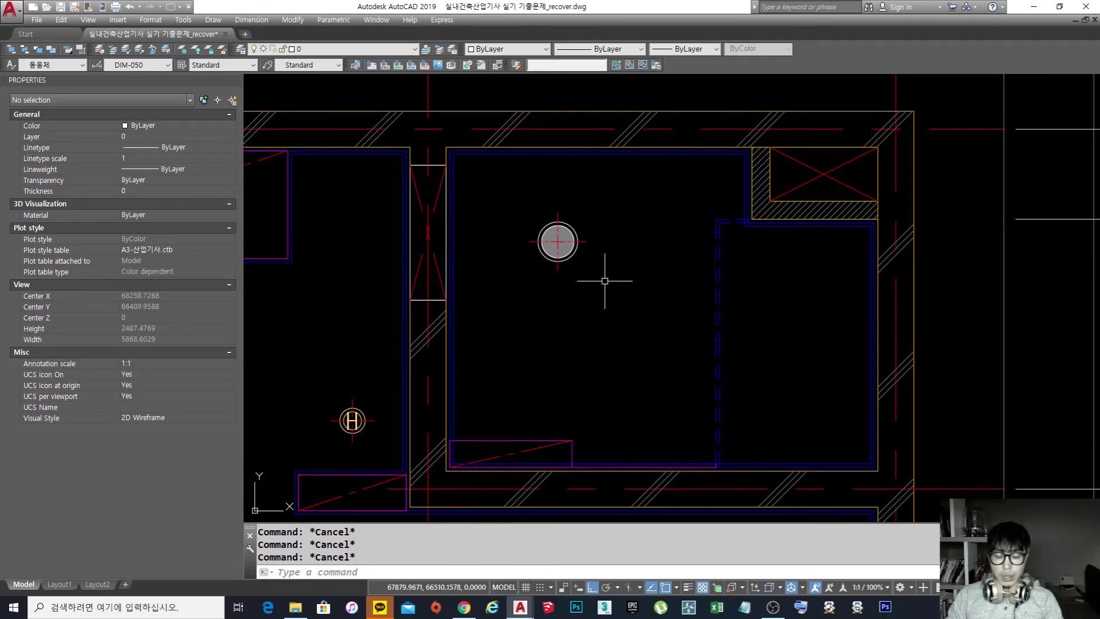
{"action": "type", "text": "M"}
{"action": "key", "text": "Return"}
{"action": "left_click", "coordinate": [605, 282]}
{"action": "left_click", "coordinate": [489, 189]}
{"action": "key", "text": "Return"}
{"action": "left_click", "coordinate": [558, 241]}
{"action": "left_click", "coordinate": [569, 342]}
{"action": "key", "text": "Return"}
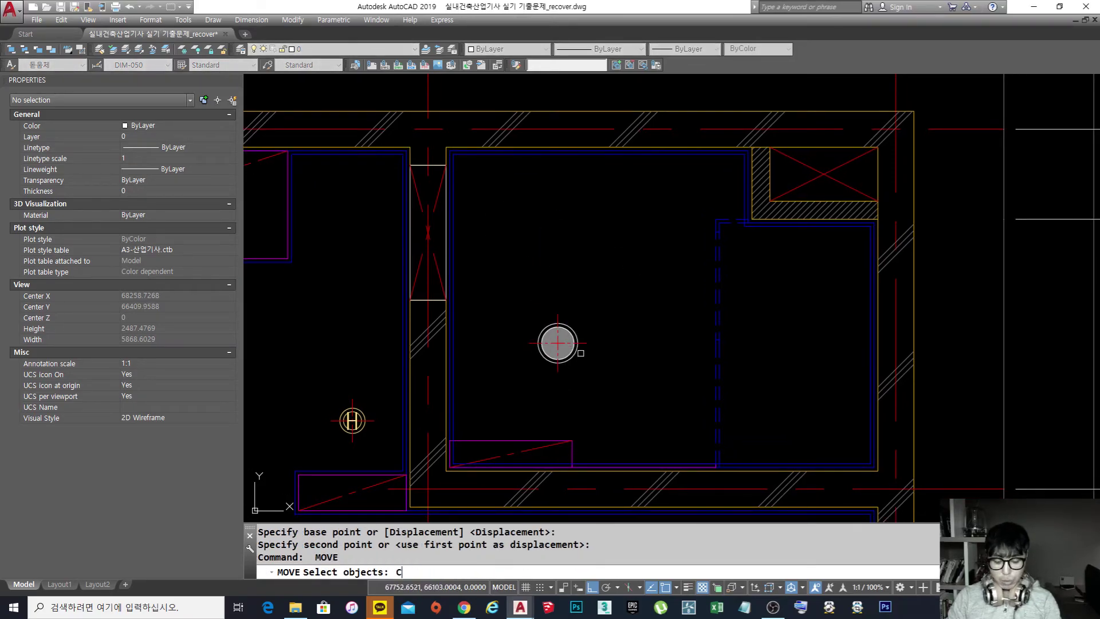
Step: Copy the light symbol by its centre horizontally into the narrow section beyond the dashed partition line
{"action": "type", "text": "C"}
{"action": "key", "text": "Escape"}
{"action": "type", "text": "O"}
{"action": "key", "text": "Return"}
{"action": "left_click", "coordinate": [581, 353]}
{"action": "left_click", "coordinate": [513, 312]}
{"action": "key", "text": "Return"}
{"action": "left_click", "coordinate": [557, 342]}
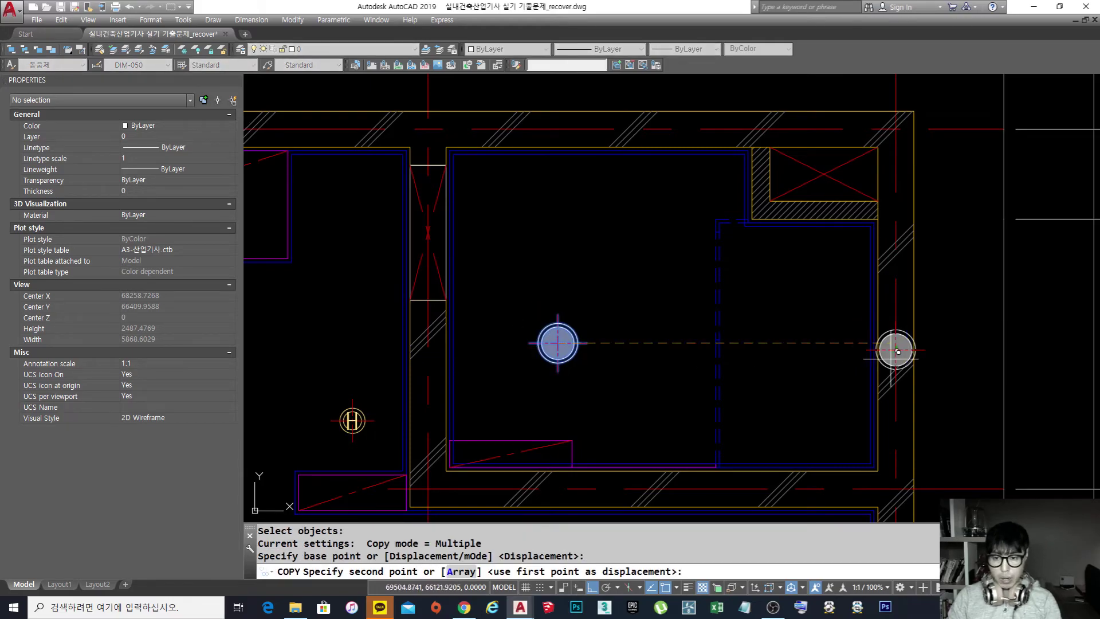
{"action": "left_click", "coordinate": [792, 343]}
{"action": "key", "text": "Return"}
Step: Move the original light symbol by its centre onto the floor plan's bathroom, between the toilet and the washbasin
{"action": "middle_click_drag", "start_coordinate": [612, 398], "coordinate": [631, 371]}
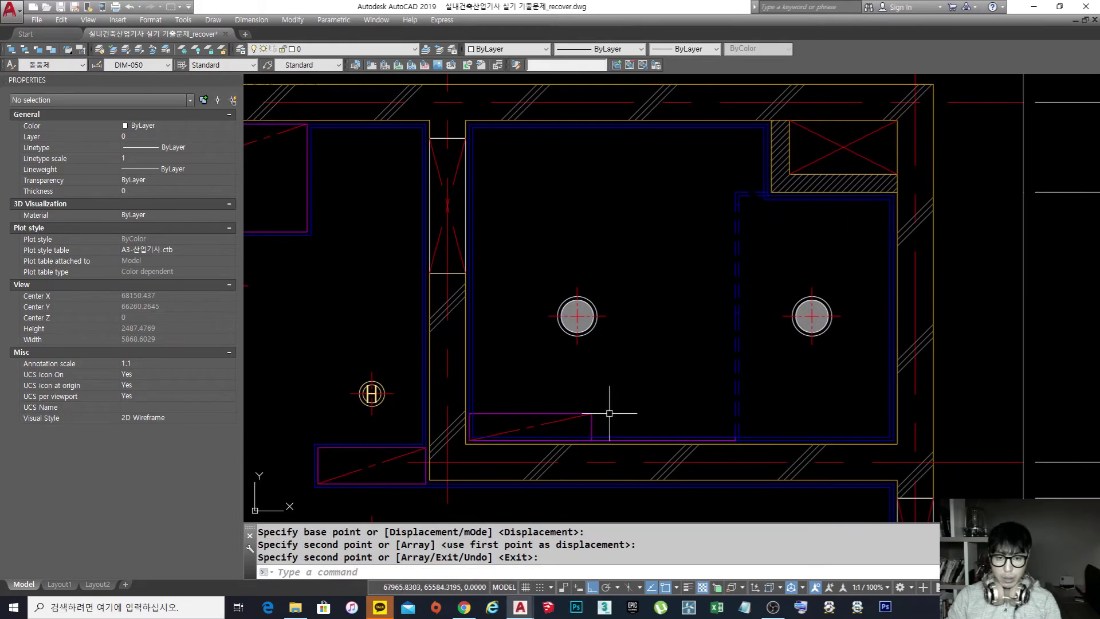
{"action": "type", "text": "M"}
{"action": "key", "text": "Return"}
{"action": "left_click", "coordinate": [624, 356]}
{"action": "left_click", "coordinate": [524, 280]}
{"action": "key", "text": "Return"}
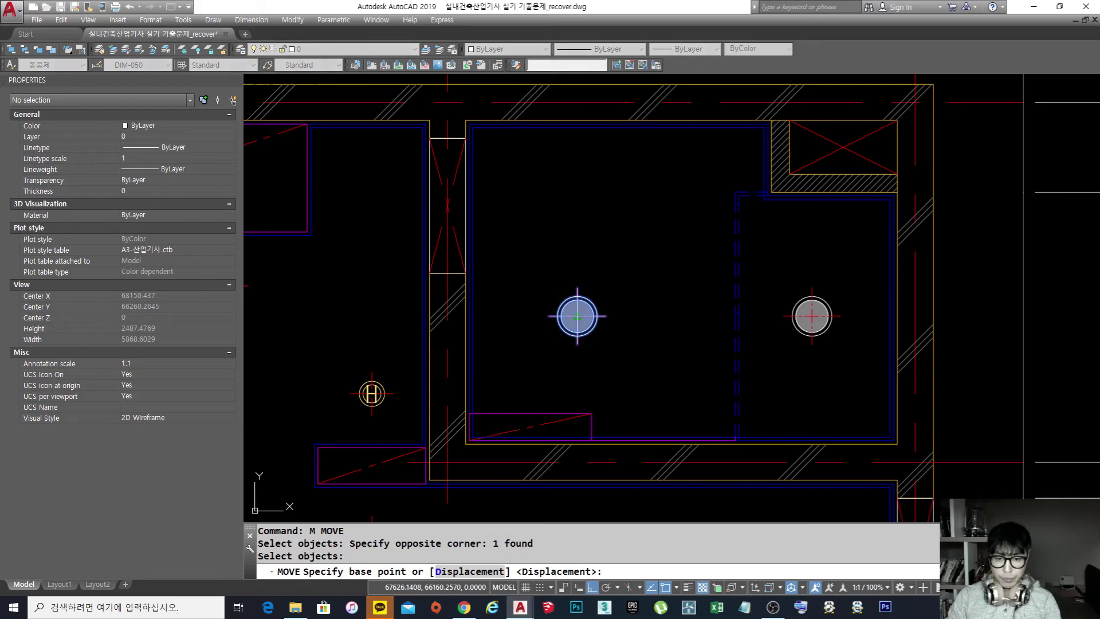
{"action": "left_click", "coordinate": [577, 316]}
{"action": "scroll", "coordinate": [778, 281], "scroll_direction": "down", "scroll_amount": 6}
{"action": "middle_click_drag", "start_coordinate": [444, 270], "coordinate": [622, 283]}
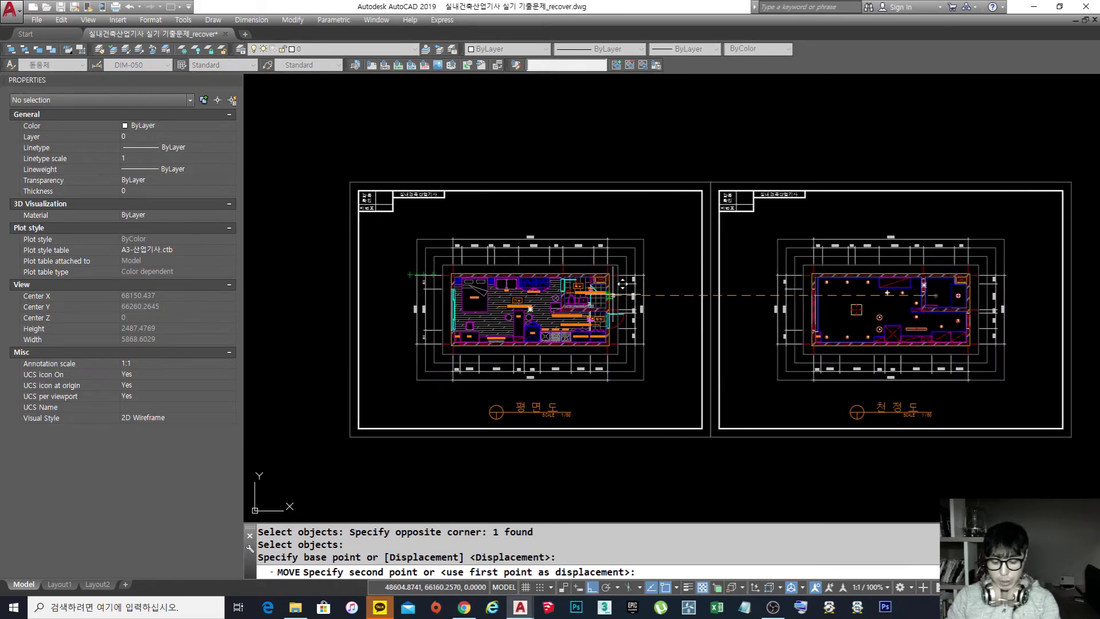
{"action": "key", "text": "F8"}
{"action": "scroll", "coordinate": [551, 280], "scroll_direction": "up", "scroll_amount": 10}
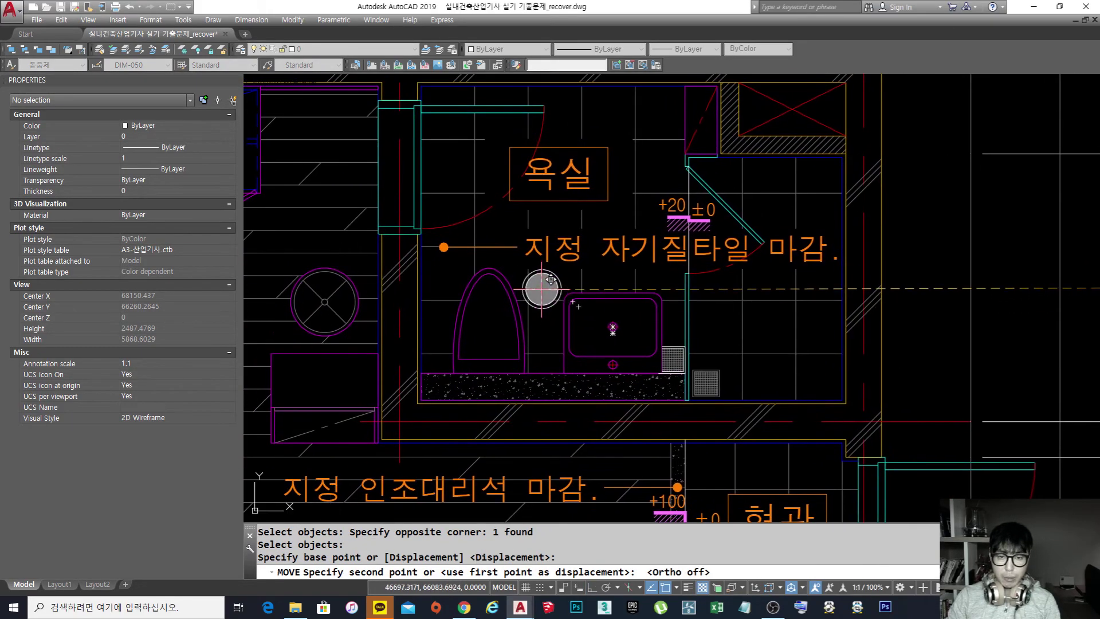
{"action": "left_click", "coordinate": [546, 279]}
{"action": "key", "text": "Return"}
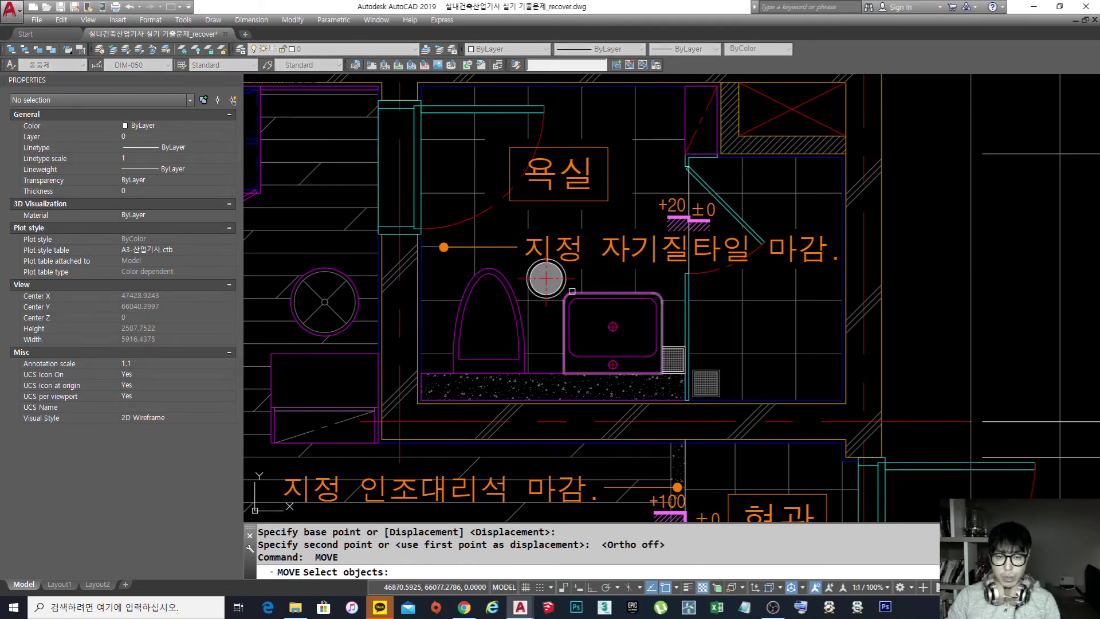
{"action": "middle_click_drag", "start_coordinate": [572, 291], "coordinate": [572, 333]}
{"action": "key", "text": "Escape"}
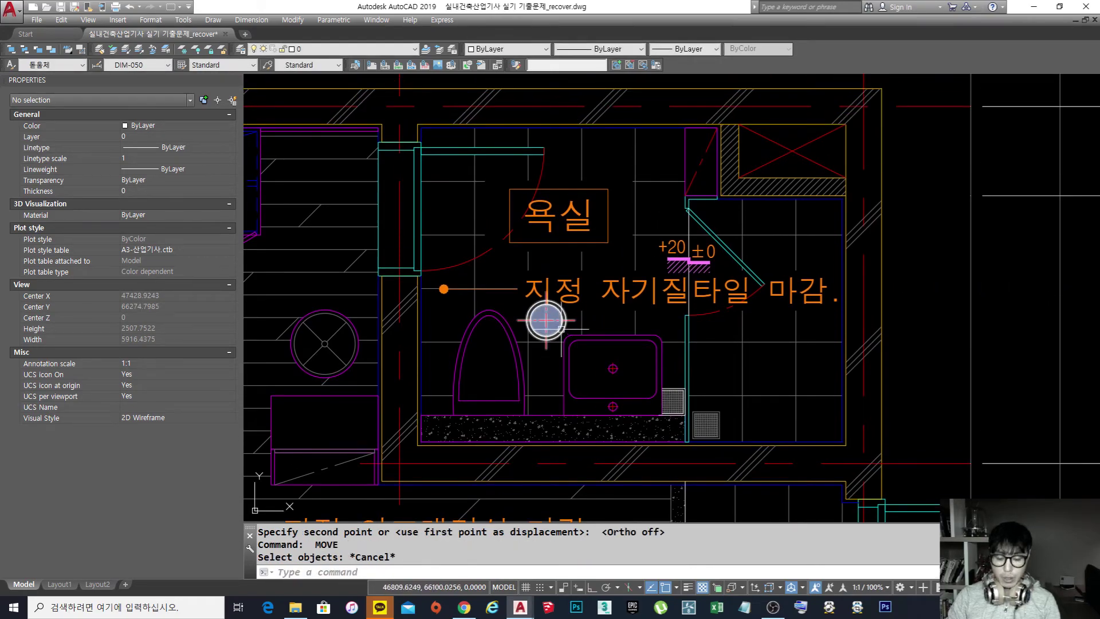
{"action": "type", "text": "m"}
{"action": "key", "text": "Return"}
{"action": "left_click", "coordinate": [546, 320]}
{"action": "key", "text": "Return"}
{"action": "left_click", "coordinate": [546, 319]}
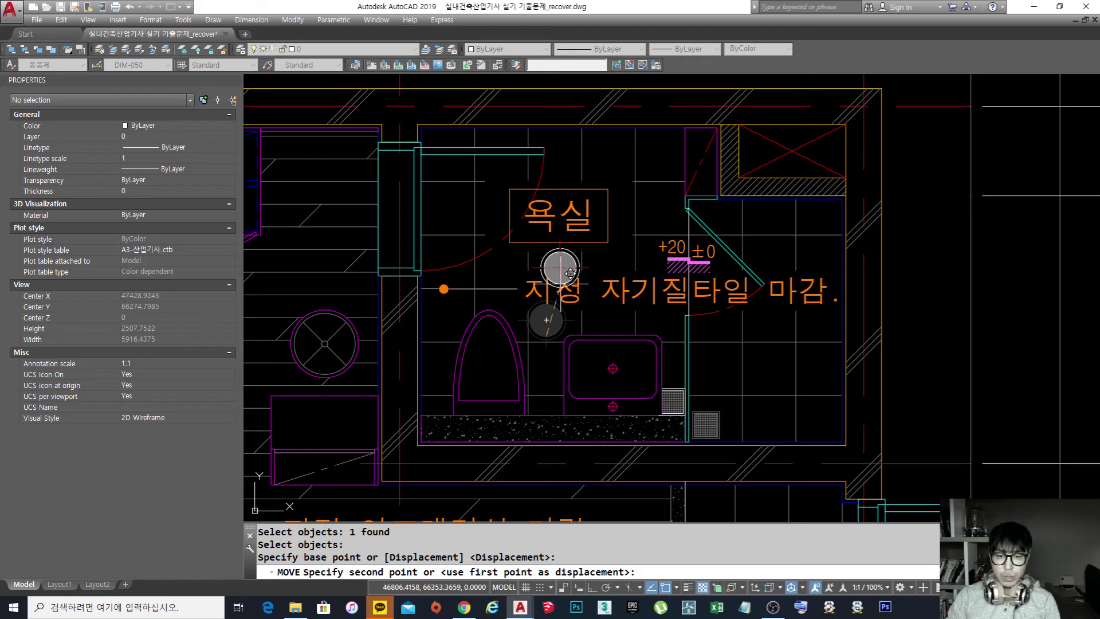
{"action": "key", "text": "Escape"}
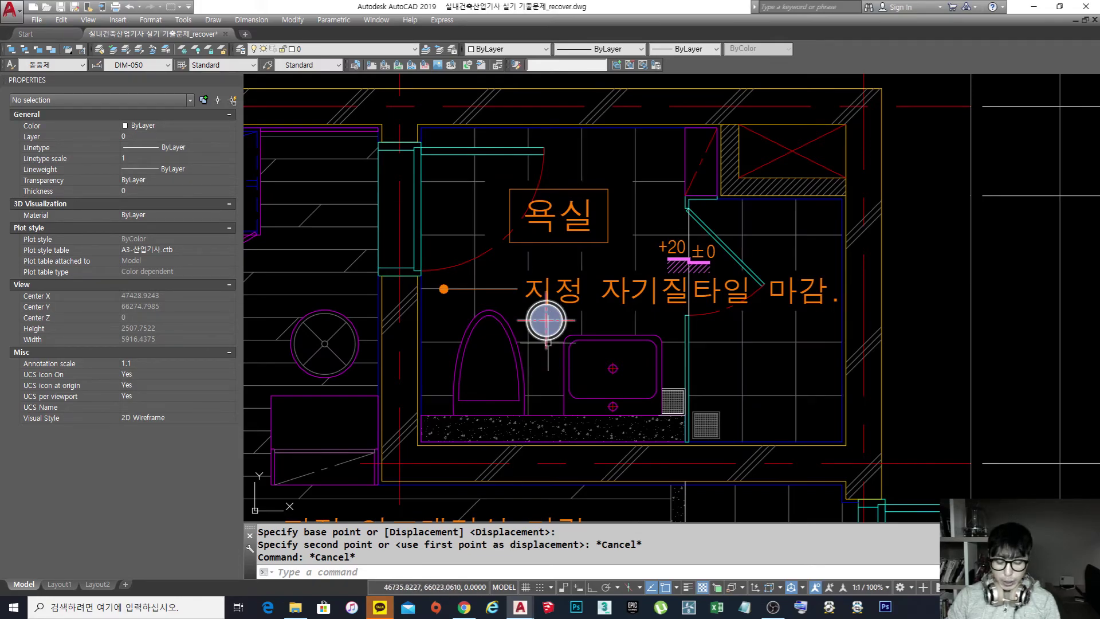
Step: Measure the vertical distance from the bathroom's lower wall to the centre of the light symbol
{"action": "key", "text": "Return"}
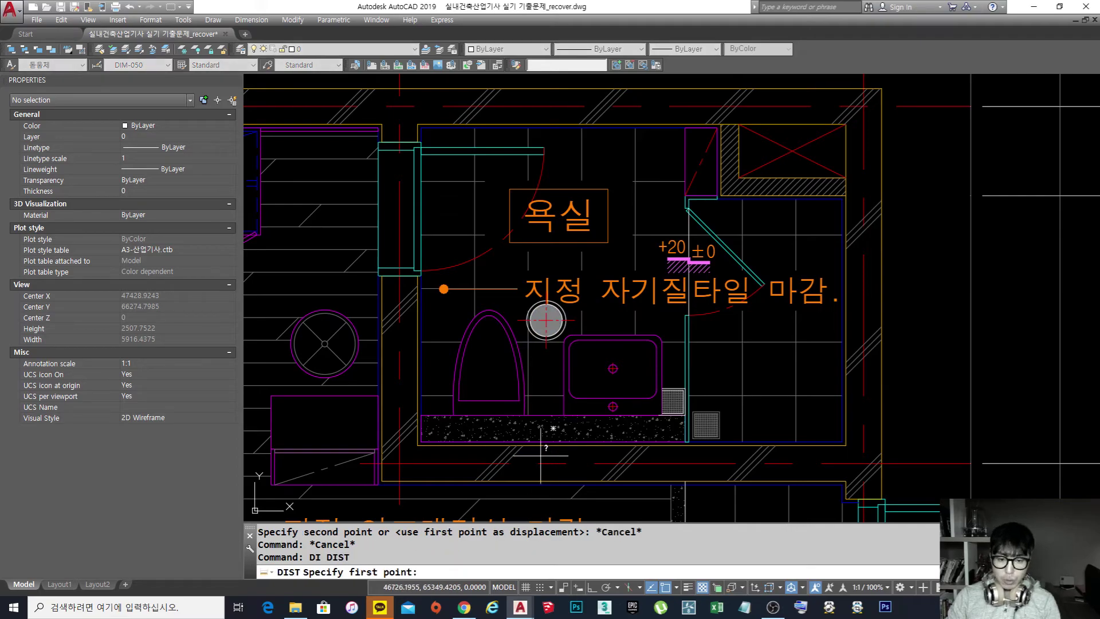
{"action": "left_click", "coordinate": [546, 443]}
{"action": "left_click", "coordinate": [546, 320]}
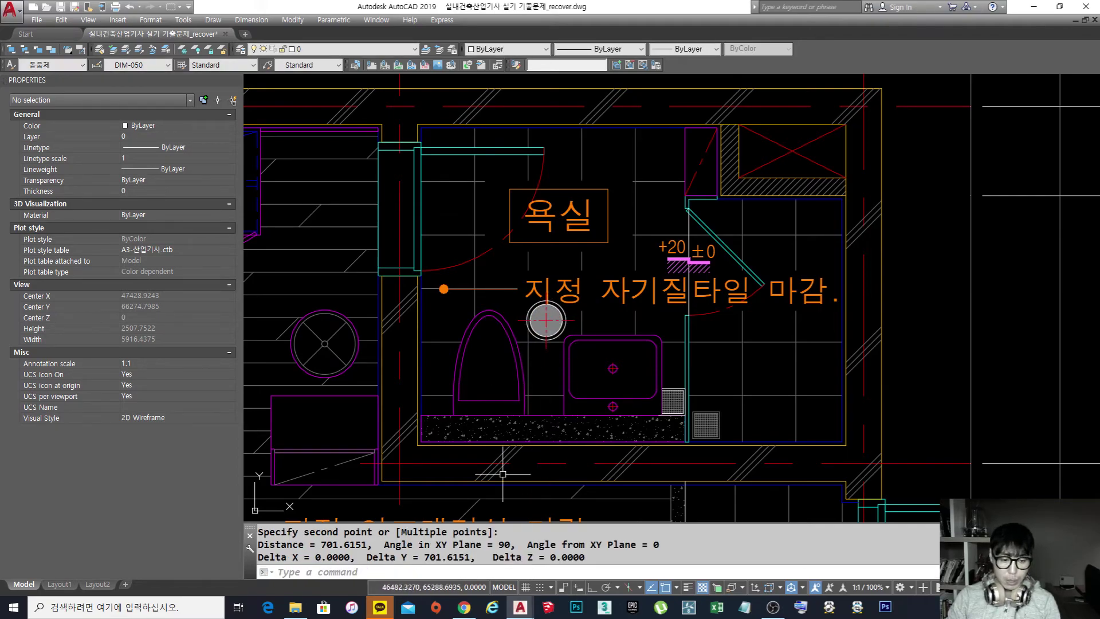
{"action": "left_click_drag", "start_coordinate": [403, 558], "coordinate": [465, 559]}
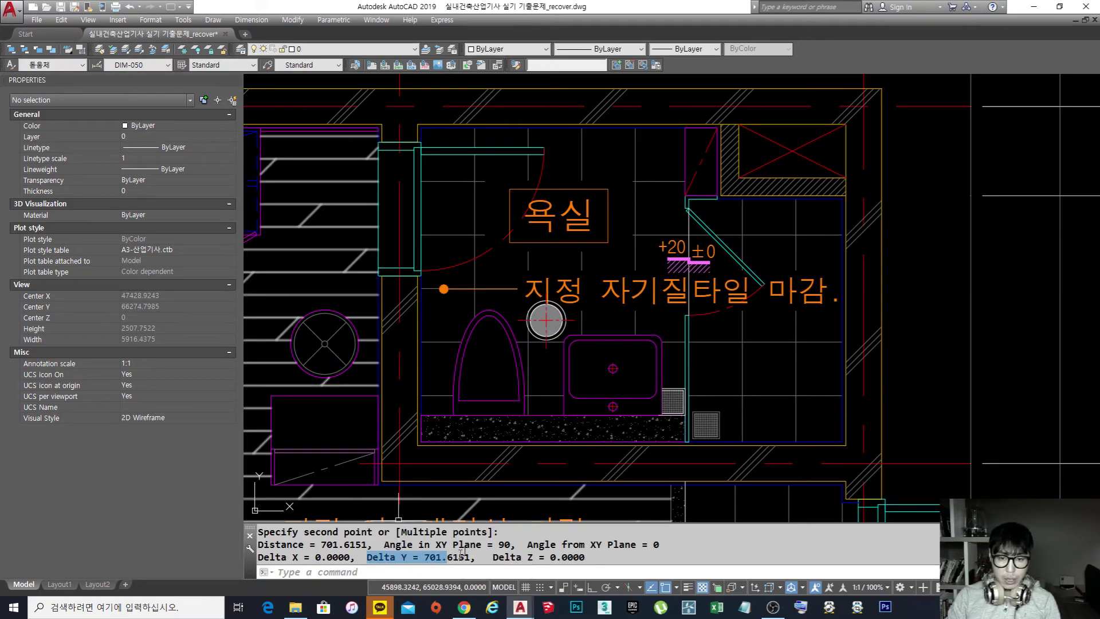
{"action": "key", "text": "Escape"}
{"action": "key", "text": "Escape"}
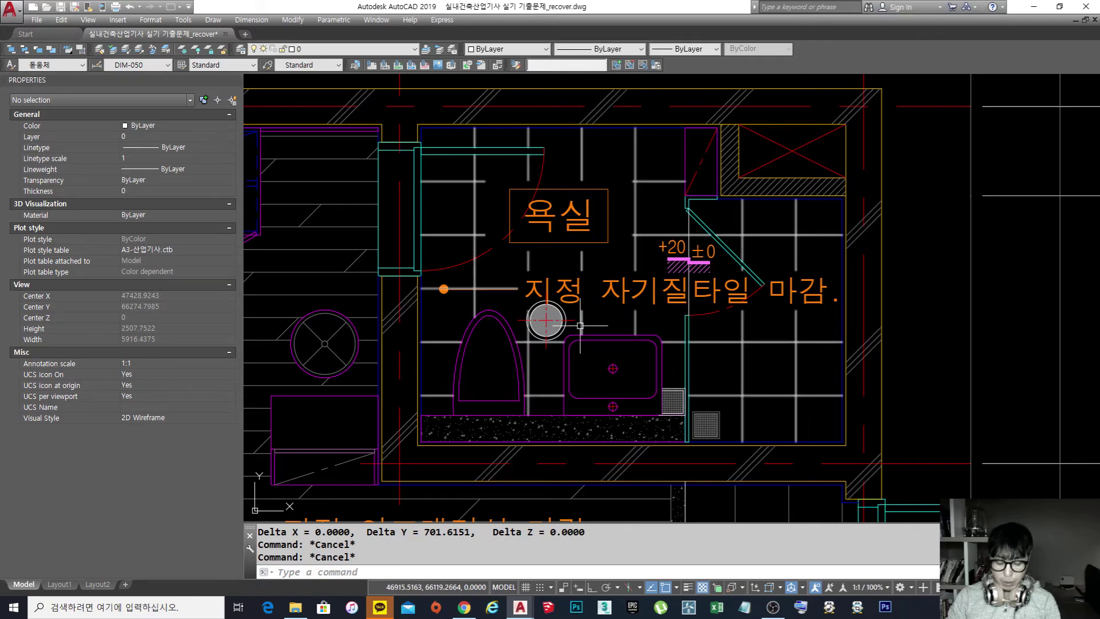
Step: Move the light symbol by its centre from the floor plan back into the bathroom of the ceiling plan
{"action": "type", "text": "m"}
{"action": "key", "text": "Return"}
{"action": "left_click", "coordinate": [547, 320]}
{"action": "key", "text": "Return"}
{"action": "left_click", "coordinate": [547, 320]}
{"action": "scroll", "coordinate": [547, 321], "scroll_direction": "down", "scroll_amount": 5}
{"action": "scroll", "coordinate": [504, 312], "scroll_direction": "up", "scroll_amount": 5}
{"action": "middle_click_drag", "start_coordinate": [997, 322], "coordinate": [506, 327]}
{"action": "scroll", "coordinate": [458, 325], "scroll_direction": "up", "scroll_amount": 6}
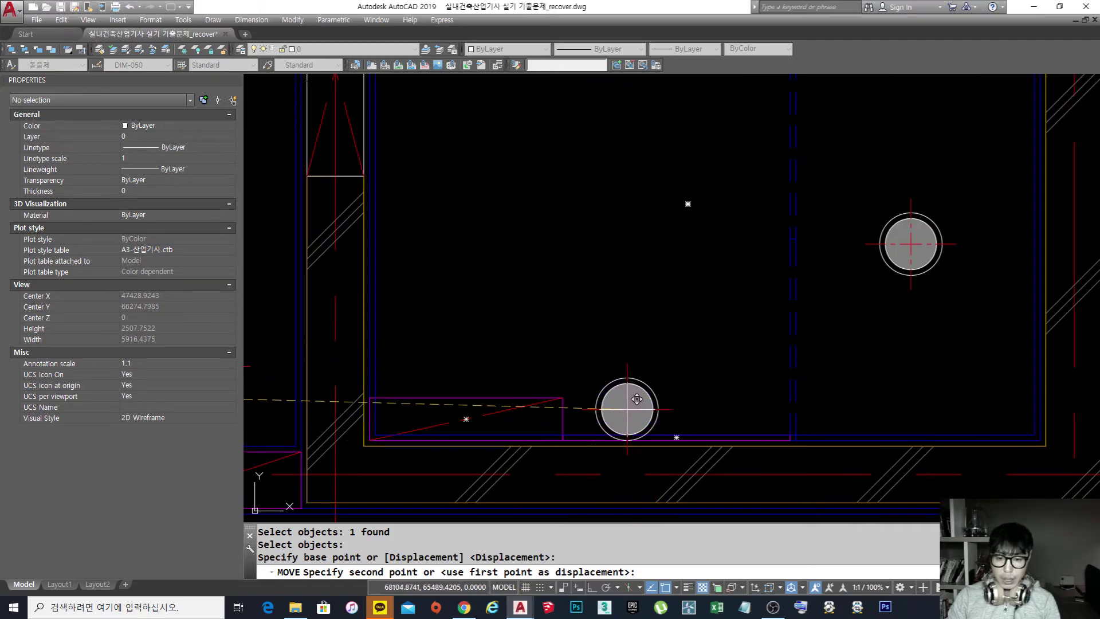
{"action": "left_click", "coordinate": [617, 315]}
{"action": "key", "text": "space"}
{"action": "key", "text": "Escape"}
{"action": "key", "text": "Escape"}
Step: Draw a reference line along the ceiling plan bathroom's lower wall, from its corner to the dashed partition line
{"action": "middle_click_drag", "start_coordinate": [664, 373], "coordinate": [691, 360]}
{"action": "type", "text": "l"}
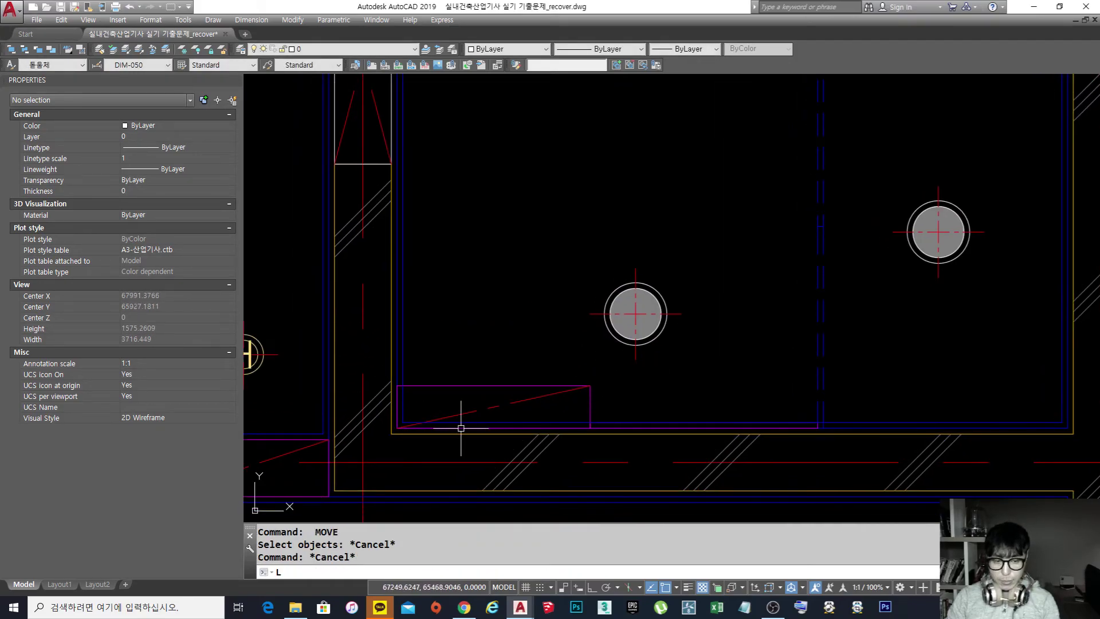
{"action": "key", "text": "space"}
{"action": "left_click", "coordinate": [391, 434]}
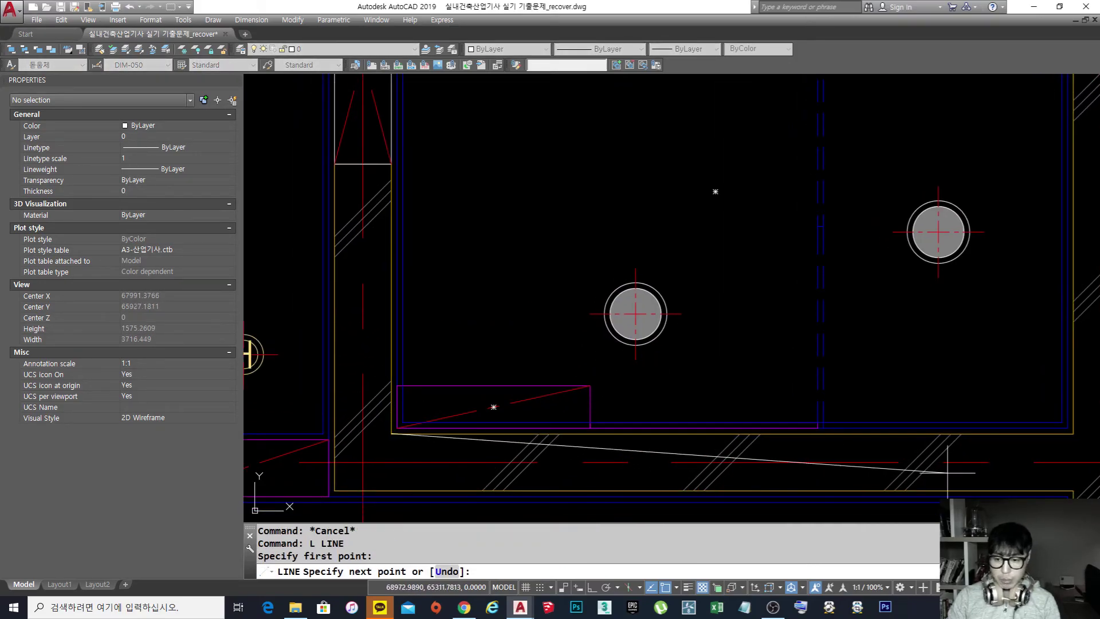
{"action": "left_click", "coordinate": [812, 434]}
{"action": "key", "text": "space"}
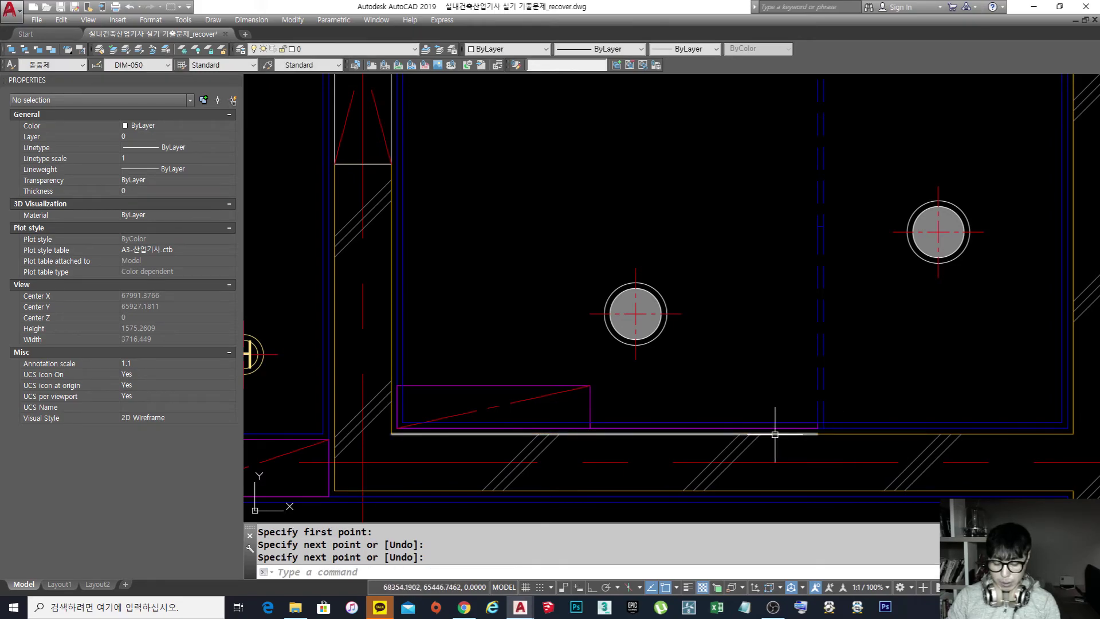
Step: Move the reference line straight up by 700
{"action": "type", "text": "m"}
{"action": "key", "text": "space"}
{"action": "left_click", "coordinate": [775, 433]}
{"action": "key", "text": "space"}
{"action": "left_click", "coordinate": [775, 401]}
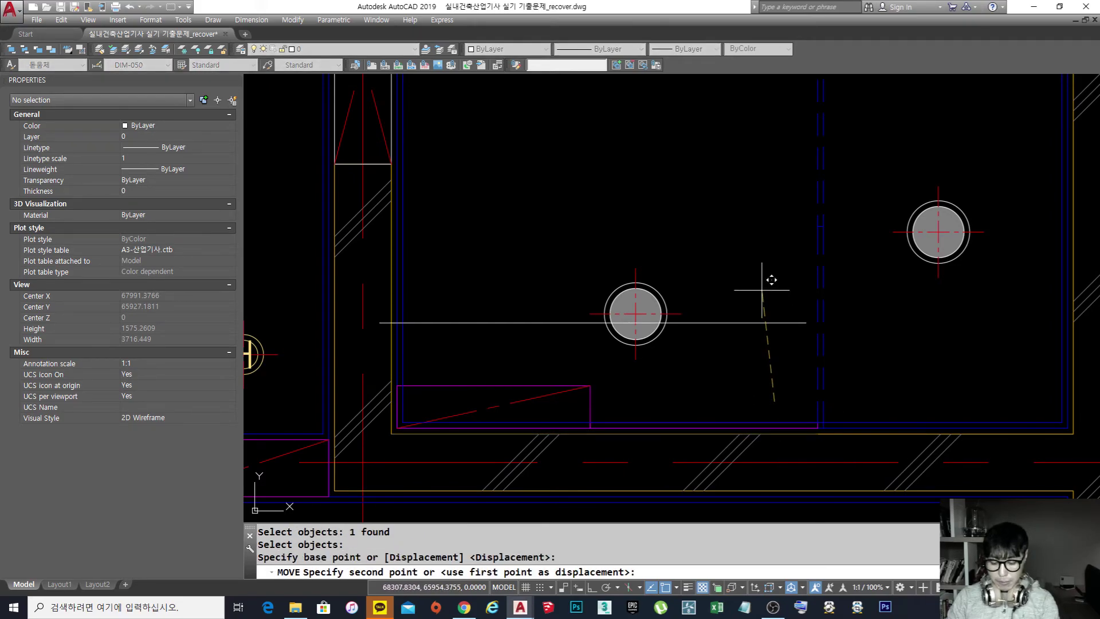
{"action": "key", "text": "F8"}
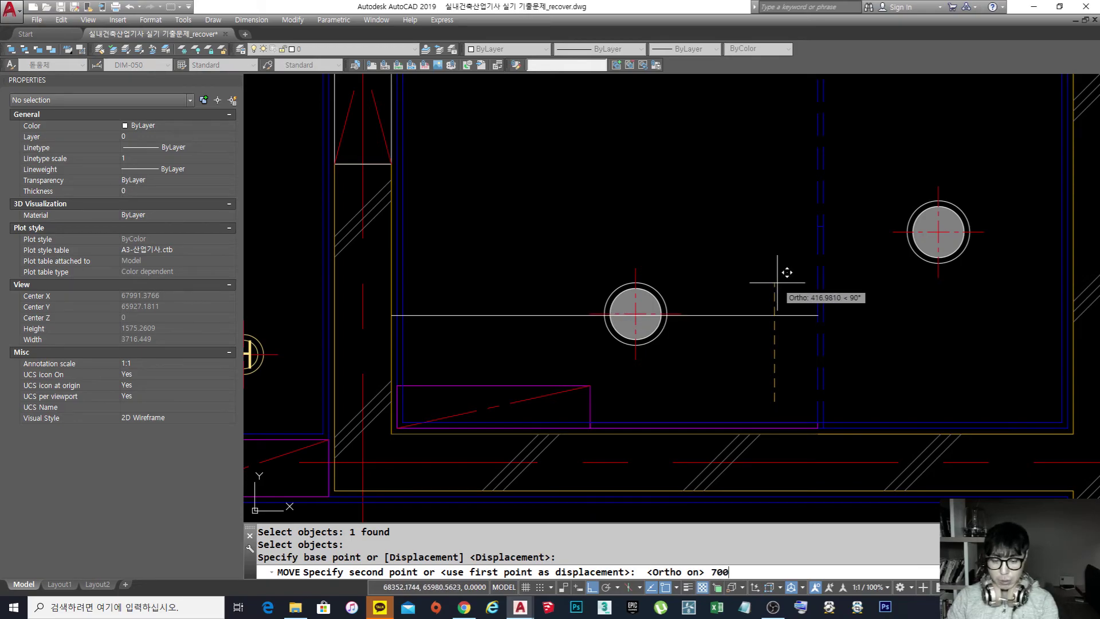
{"action": "key", "text": "space"}
{"action": "key", "text": "Escape"}
{"action": "key", "text": "Escape"}
Step: Move the main bathroom light symbol by its centre onto the midpoint of the reference line
{"action": "middle_click_drag", "start_coordinate": [768, 290], "coordinate": [772, 336]}
{"action": "type", "text": "m"}
{"action": "key", "text": "space"}
{"action": "left_click", "coordinate": [672, 403]}
{"action": "left_click", "coordinate": [611, 334]}
{"action": "key", "text": "space"}
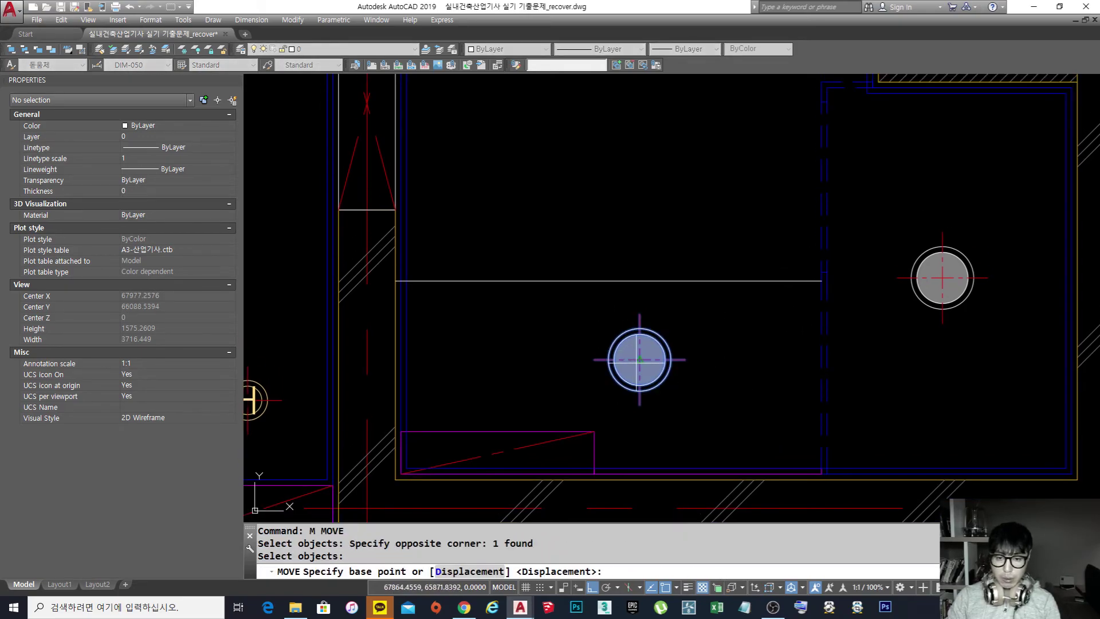
{"action": "left_click", "coordinate": [640, 360]}
{"action": "left_click", "coordinate": [606, 281]}
Step: Erase the horizontal reference line that runs through the bathroom light symbol
{"action": "scroll", "coordinate": [693, 272], "scroll_direction": "up", "scroll_amount": 2}
{"action": "type", "text": "e"}
{"action": "key", "text": "space"}
{"action": "left_click", "coordinate": [763, 344]}
{"action": "left_click", "coordinate": [709, 227]}
{"action": "key", "text": "space"}
{"action": "scroll", "coordinate": [708, 234], "scroll_direction": "down", "scroll_amount": 2}
{"action": "mouse_move", "coordinate": [709, 235]}
{"action": "middle_mouse_down"}
{"action": "mouse_move", "coordinate": [699, 277]}
{"action": "mouse_move", "coordinate": [623, 339]}
{"action": "mouse_move", "coordinate": [553, 313]}
{"action": "middle_mouse_up"}
{"action": "middle_click_drag", "start_coordinate": [791, 325], "coordinate": [714, 323]}
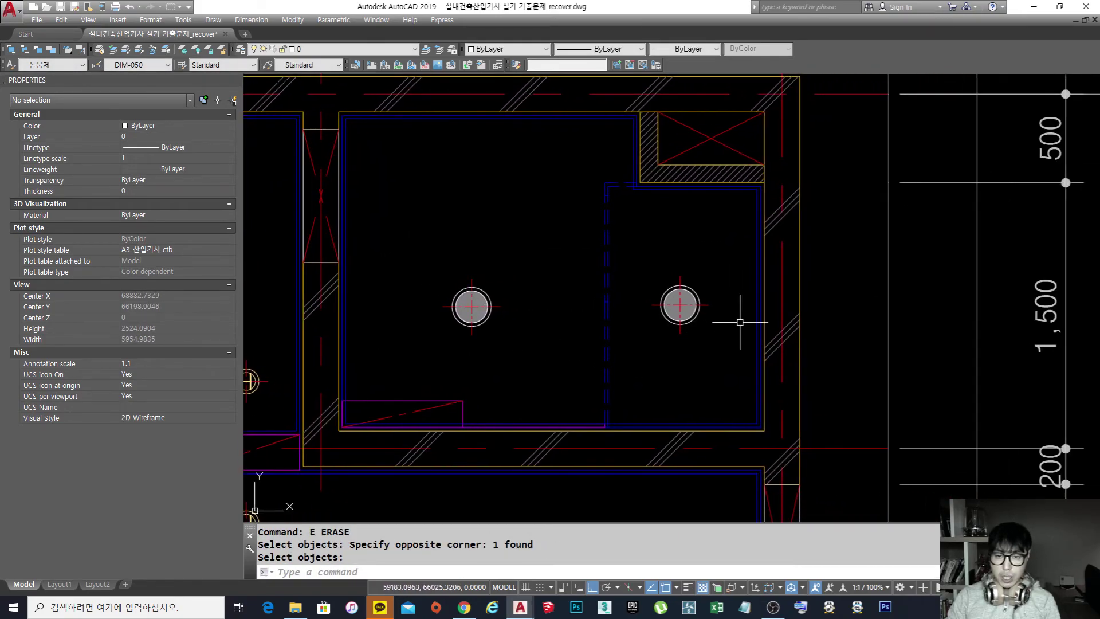
Step: Draw a three-sided polygon by its edge, about 124 mm per side, near the shower area's lower wall on the floor plan
{"action": "scroll", "coordinate": [797, 319], "scroll_direction": "down", "scroll_amount": 6}
{"action": "scroll", "coordinate": [423, 320], "scroll_direction": "up", "scroll_amount": 6}
{"action": "middle_click_drag", "start_coordinate": [566, 347], "coordinate": [535, 350]}
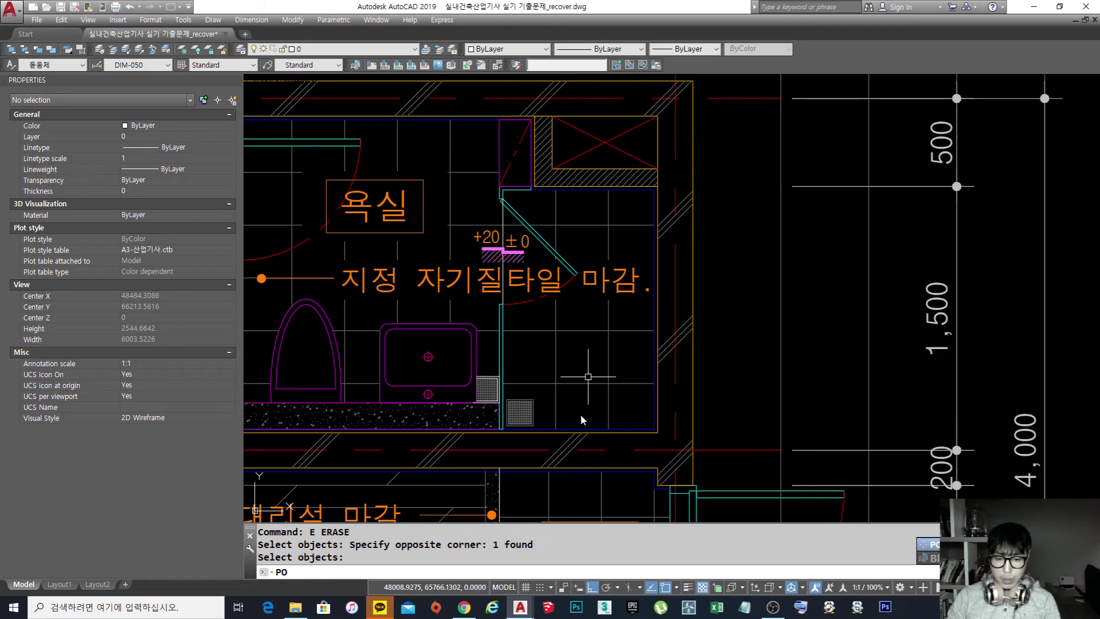
{"action": "scroll", "coordinate": [580, 414], "scroll_direction": "up", "scroll_amount": 2}
{"action": "type", "text": "l"}
{"action": "key", "text": "Return"}
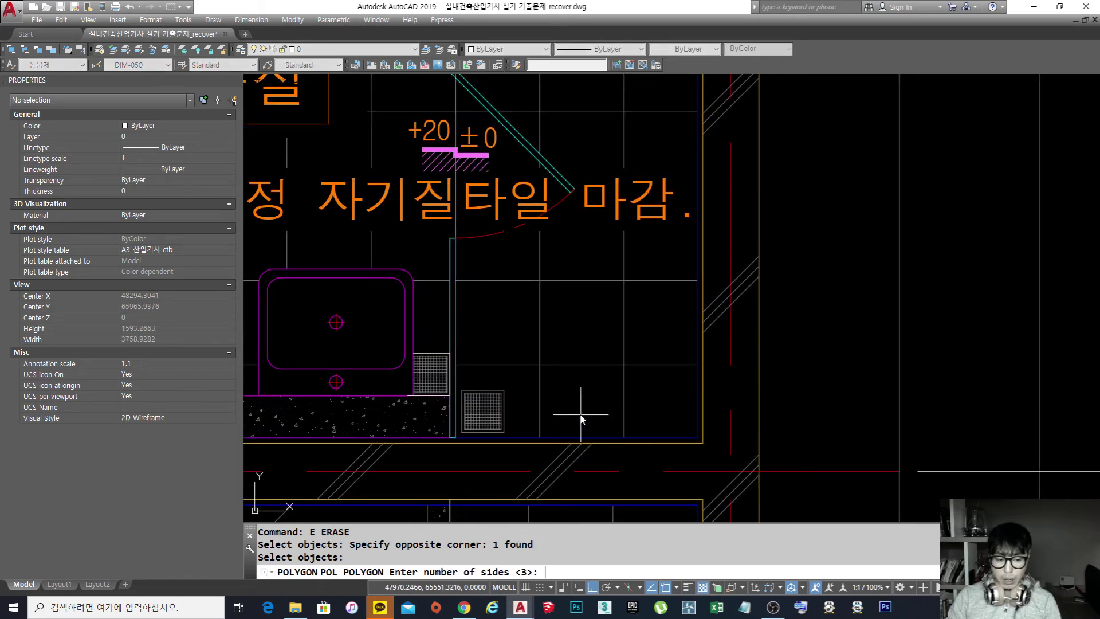
{"action": "type", "text": "E"}
{"action": "key", "text": "Return"}
{"action": "left_click", "coordinate": [573, 400]}
{"action": "left_click", "coordinate": [609, 402]}
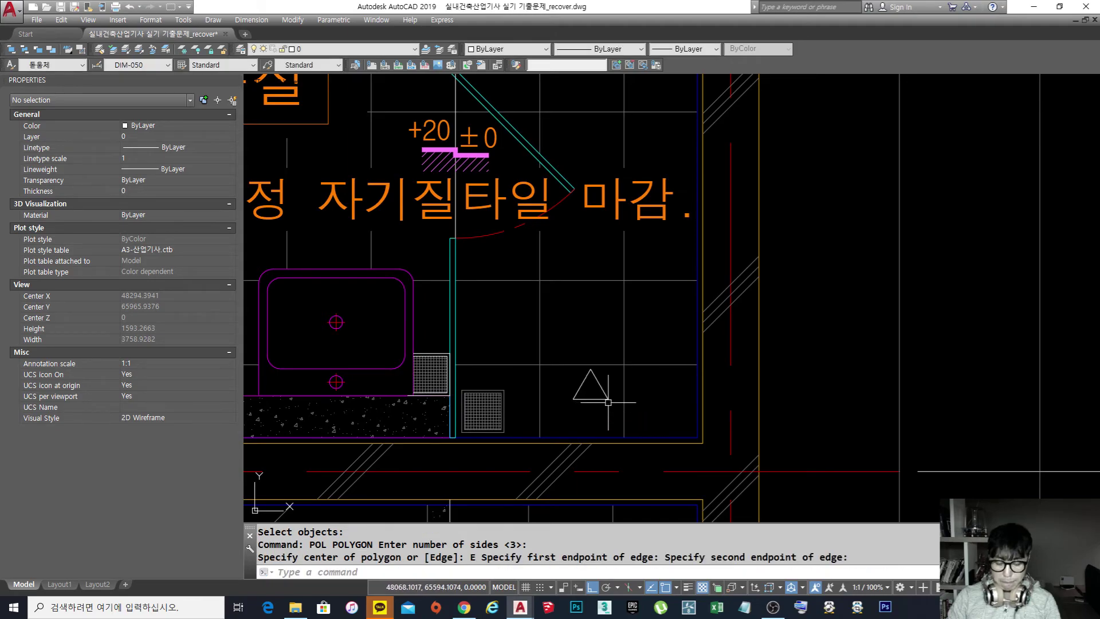
Step: Mirror the triangle about its horizontal base so it points downward, erasing the source object
{"action": "type", "text": "MI"}
{"action": "key", "text": "space"}
{"action": "left_click", "coordinate": [600, 411]}
{"action": "left_click", "coordinate": [585, 394]}
{"action": "key", "text": "space"}
{"action": "left_click", "coordinate": [574, 400]}
{"action": "left_click", "coordinate": [683, 402]}
{"action": "type", "text": "Y"}
{"action": "key", "text": "space"}
Step: Move the downward-pointing triangle close to the shower area's lower wall, beside the floor drain
{"action": "type", "text": "M"}
{"action": "key", "text": "space"}
{"action": "left_click", "coordinate": [603, 422]}
{"action": "left_click", "coordinate": [583, 414]}
{"action": "key", "text": "space"}
{"action": "left_click", "coordinate": [689, 393]}
{"action": "left_click", "coordinate": [683, 400]}
{"action": "key", "text": "space"}
{"action": "left_click", "coordinate": [596, 416]}
{"action": "left_click", "coordinate": [592, 413]}
{"action": "key", "text": "space"}
{"action": "left_click", "coordinate": [598, 388]}
{"action": "left_click", "coordinate": [593, 390]}
{"action": "key", "text": "Escape"}
{"action": "scroll", "coordinate": [592, 390], "scroll_direction": "down", "scroll_amount": 2}
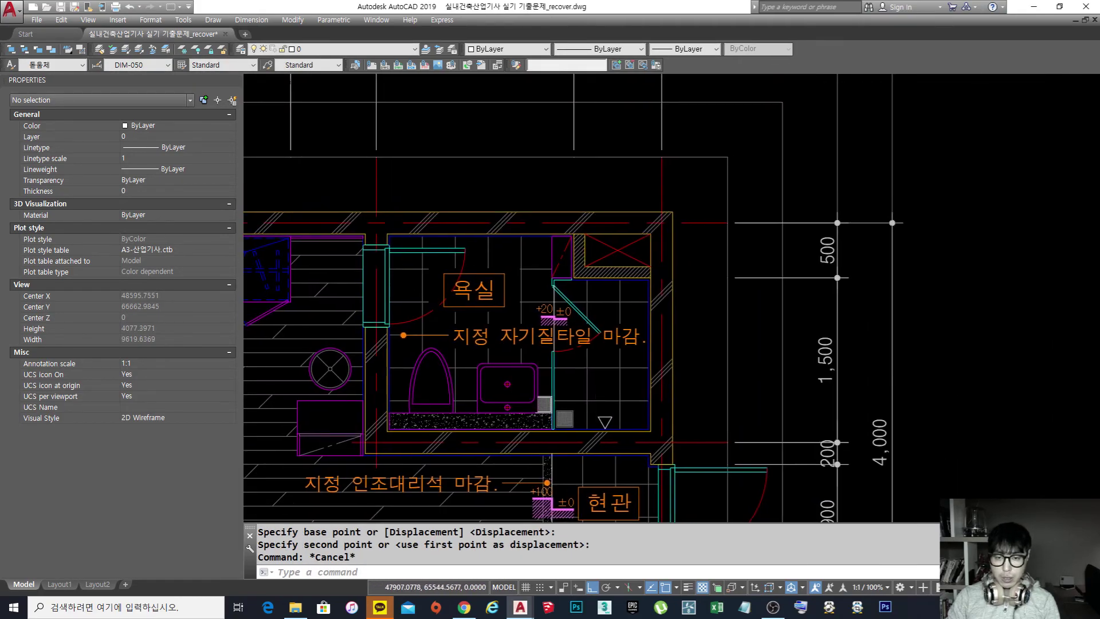
{"action": "scroll", "coordinate": [608, 437], "scroll_direction": "up", "scroll_amount": 2}
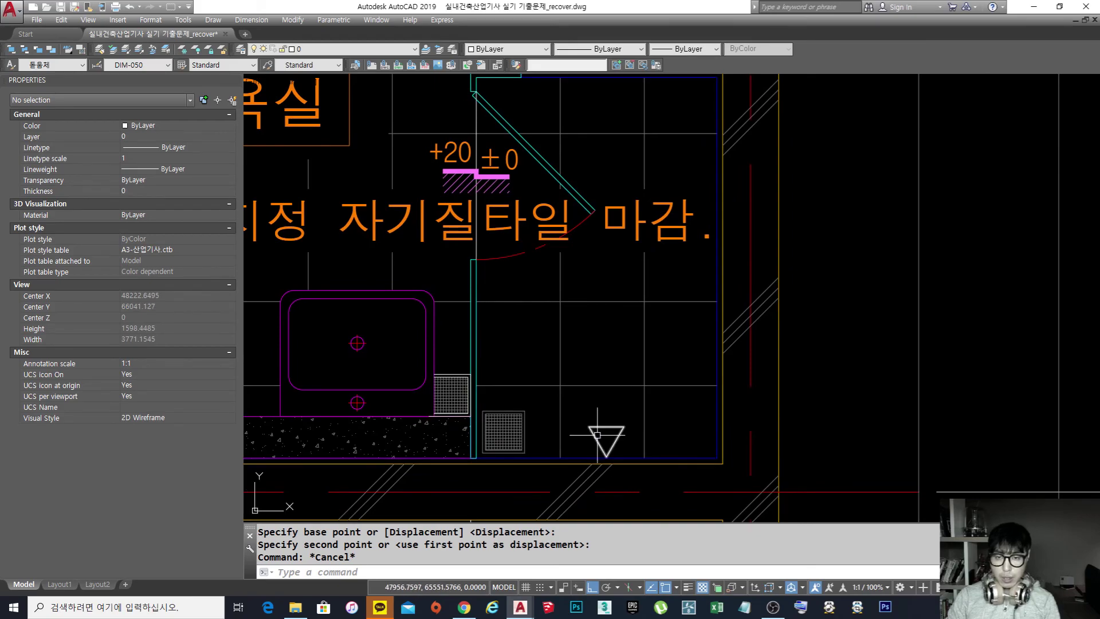
{"action": "scroll", "coordinate": [536, 453], "scroll_direction": "down", "scroll_amount": 2}
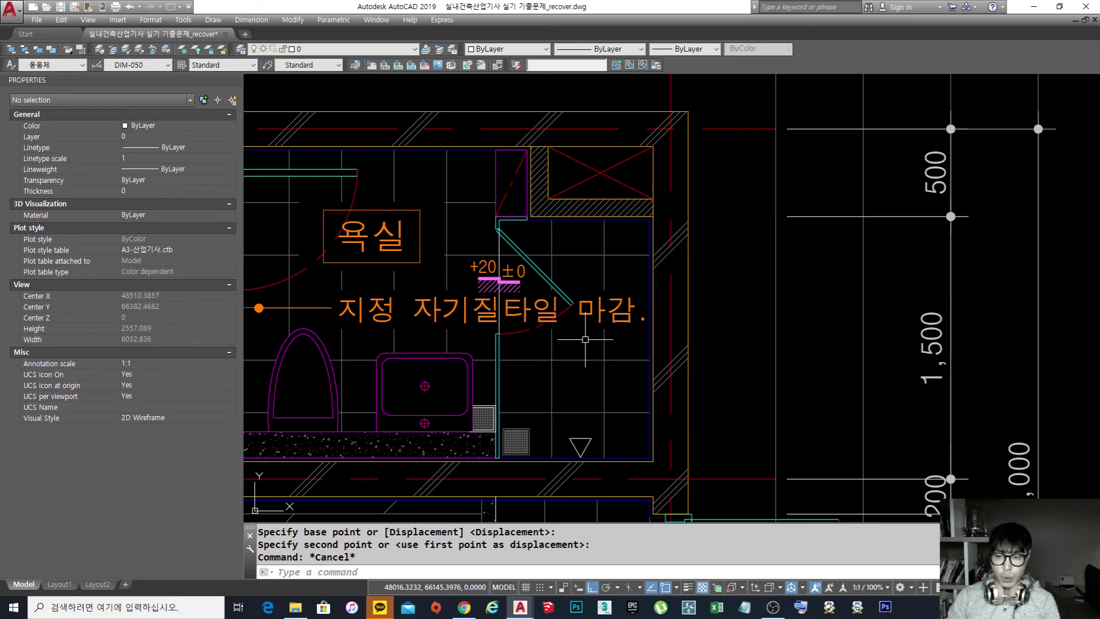
{"action": "left_click", "coordinate": [585, 452]}
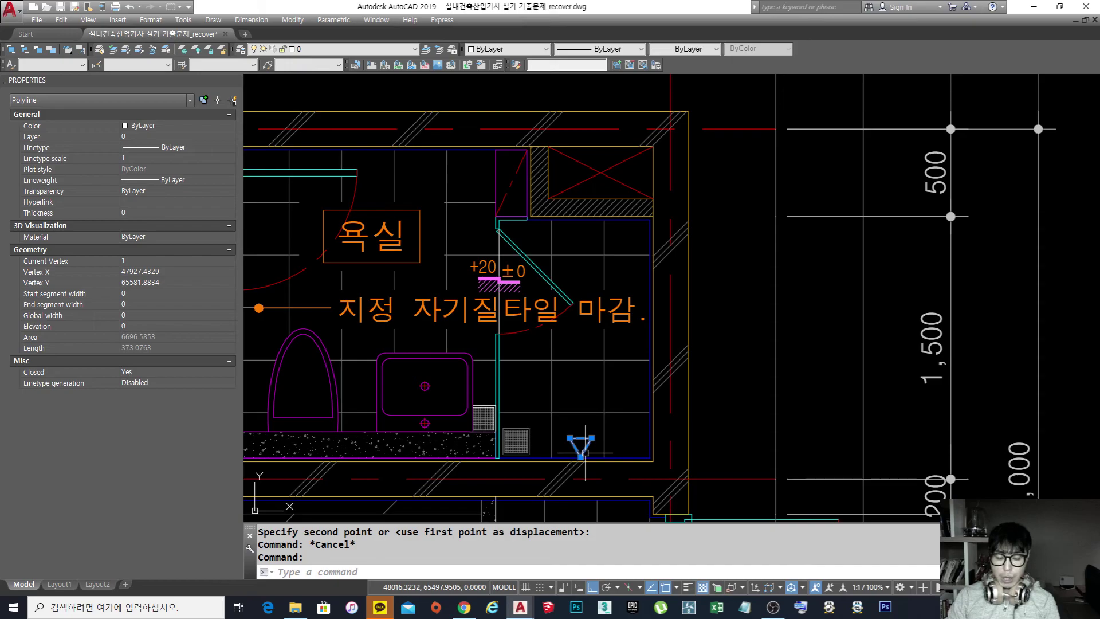
{"action": "key", "text": "Escape"}
{"action": "middle_click_drag", "start_coordinate": [585, 453], "coordinate": [596, 413]}
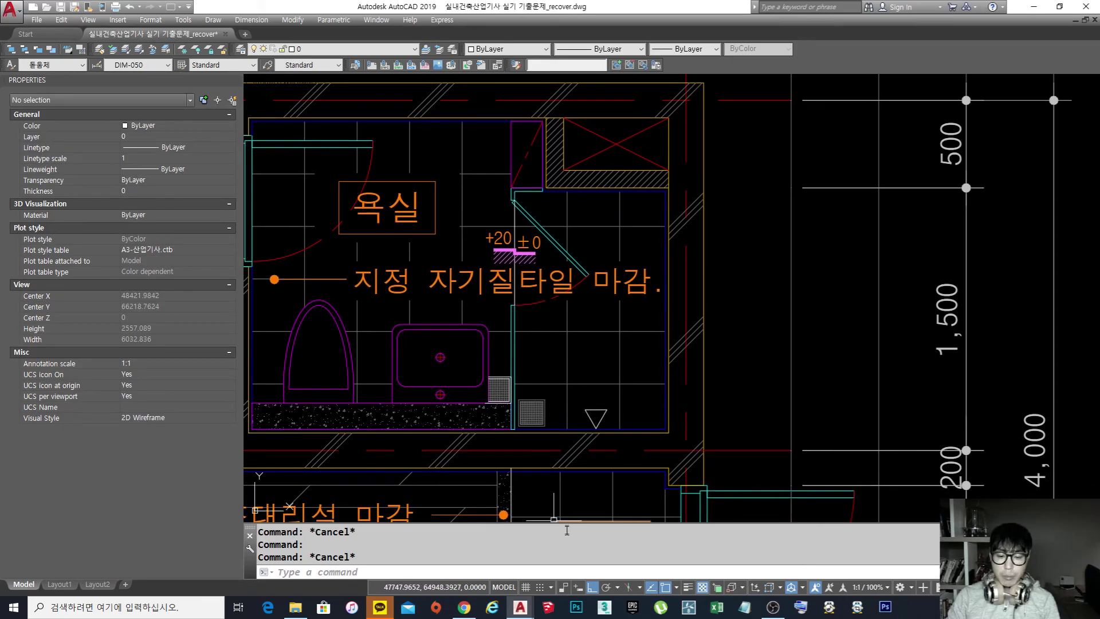
Step: Switch to Chrome, look through the 해바라기 샤워기 search results and open the 179,000원 rain shower product, then return to AutoCAD
{"action": "left_click", "coordinate": [464, 607]}
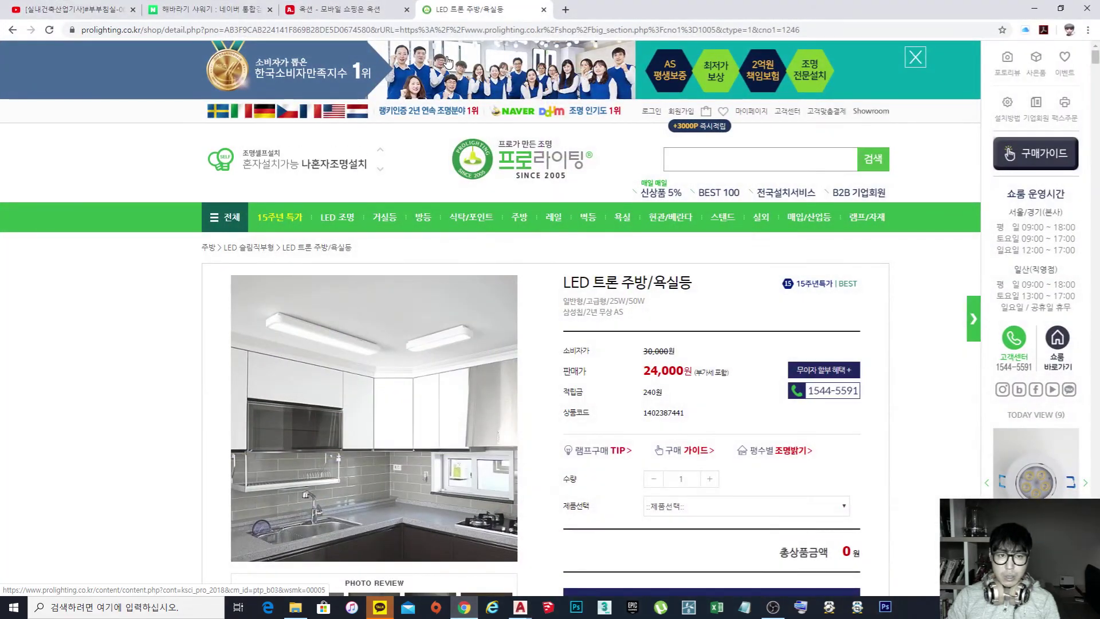
{"action": "left_click", "coordinate": [213, 10]}
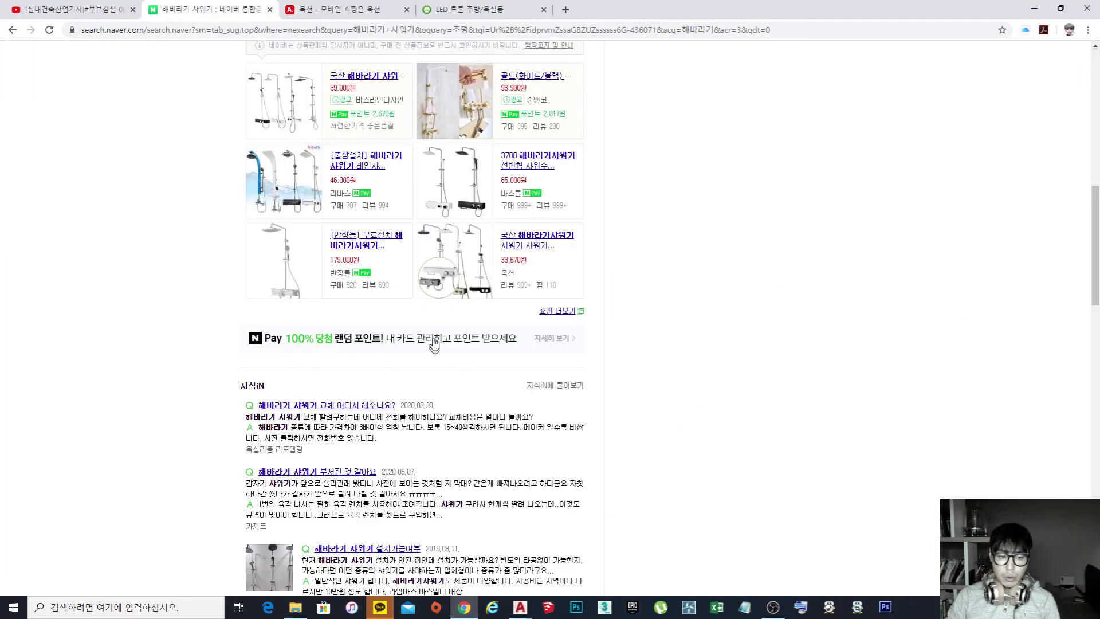
{"action": "scroll", "coordinate": [295, 218], "scroll_direction": "up", "scroll_amount": 2}
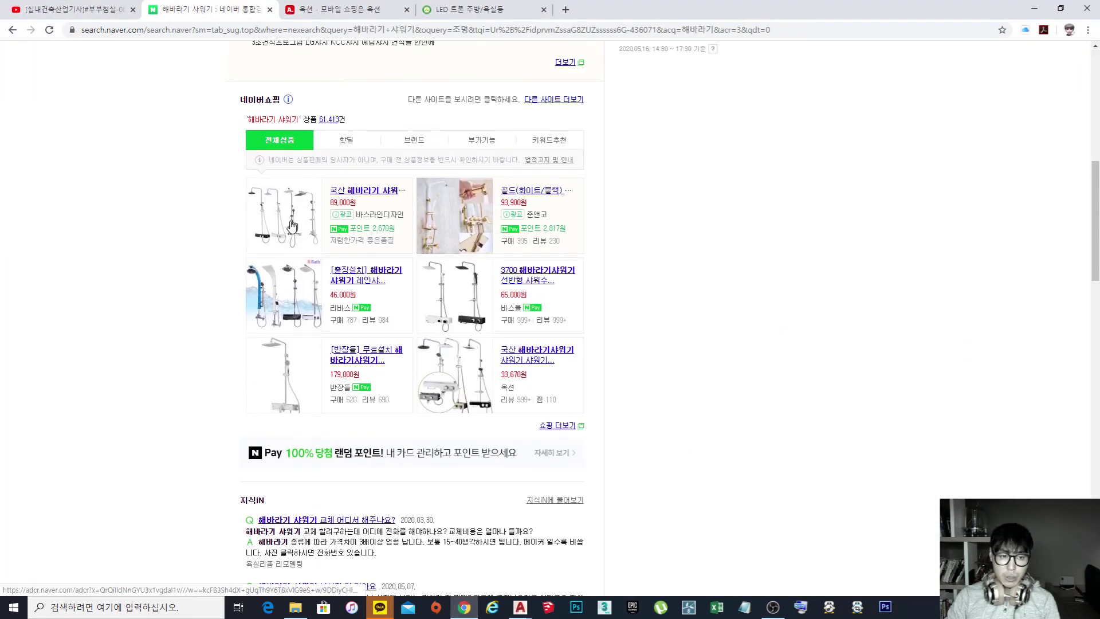
{"action": "left_click", "coordinate": [286, 362]}
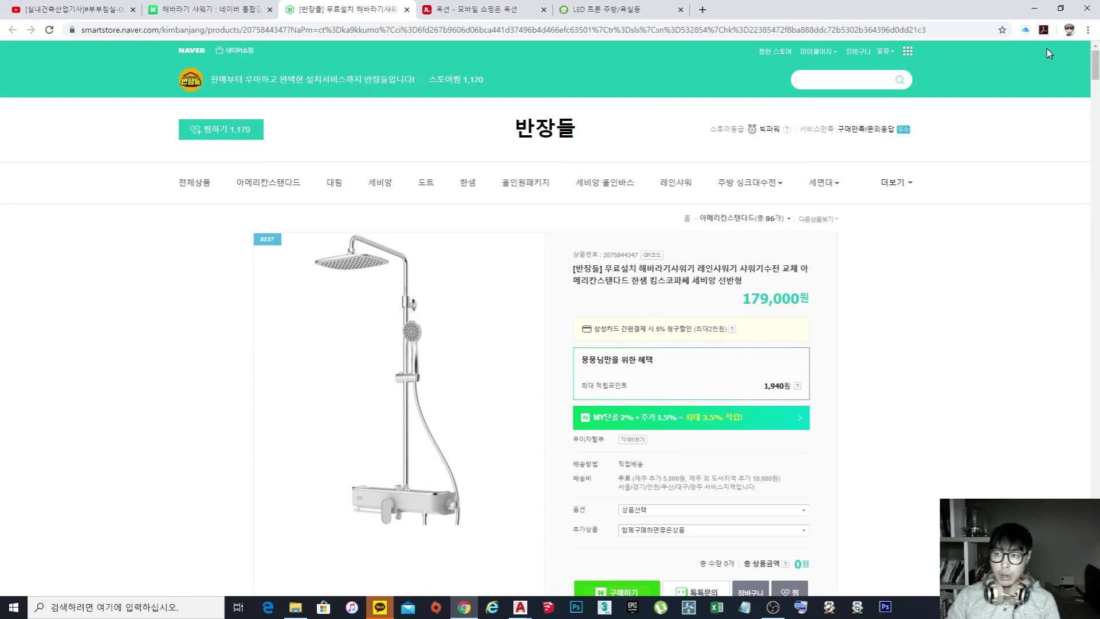
{"action": "left_click", "coordinate": [1035, 8]}
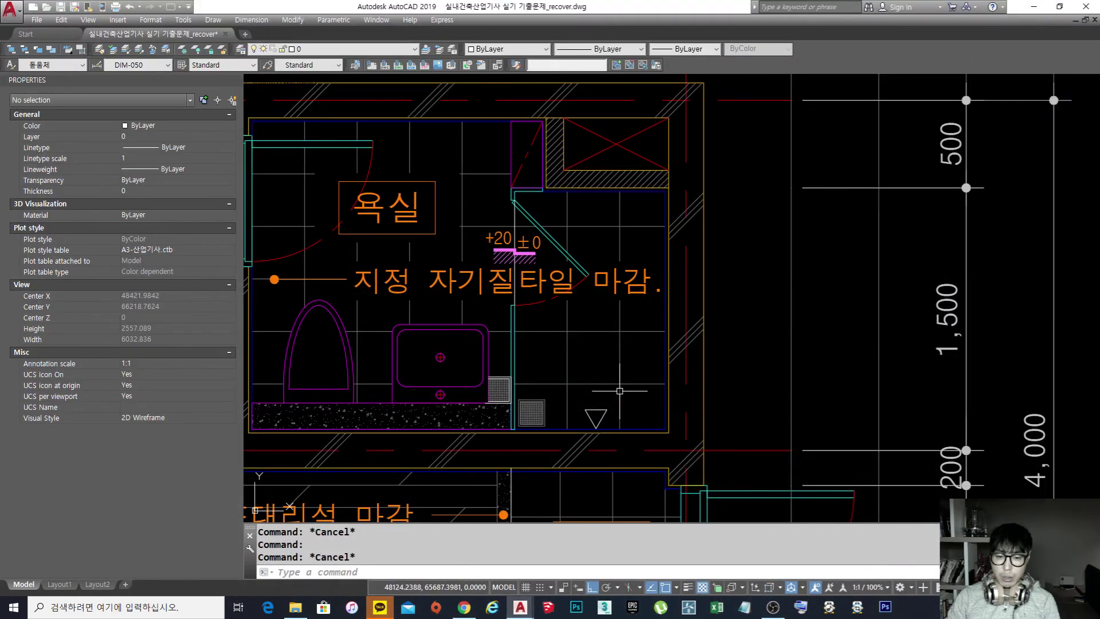
Step: Draw a line along the shower area's lower wall on the ceiling plan, from the dashed partition to the room corner
{"action": "scroll", "coordinate": [622, 393], "scroll_direction": "down", "scroll_amount": 5}
{"action": "scroll", "coordinate": [621, 354], "scroll_direction": "up", "scroll_amount": 10}
{"action": "middle_click_drag", "start_coordinate": [728, 390], "coordinate": [691, 375]}
{"action": "type", "text": "l"}
{"action": "key", "text": "space"}
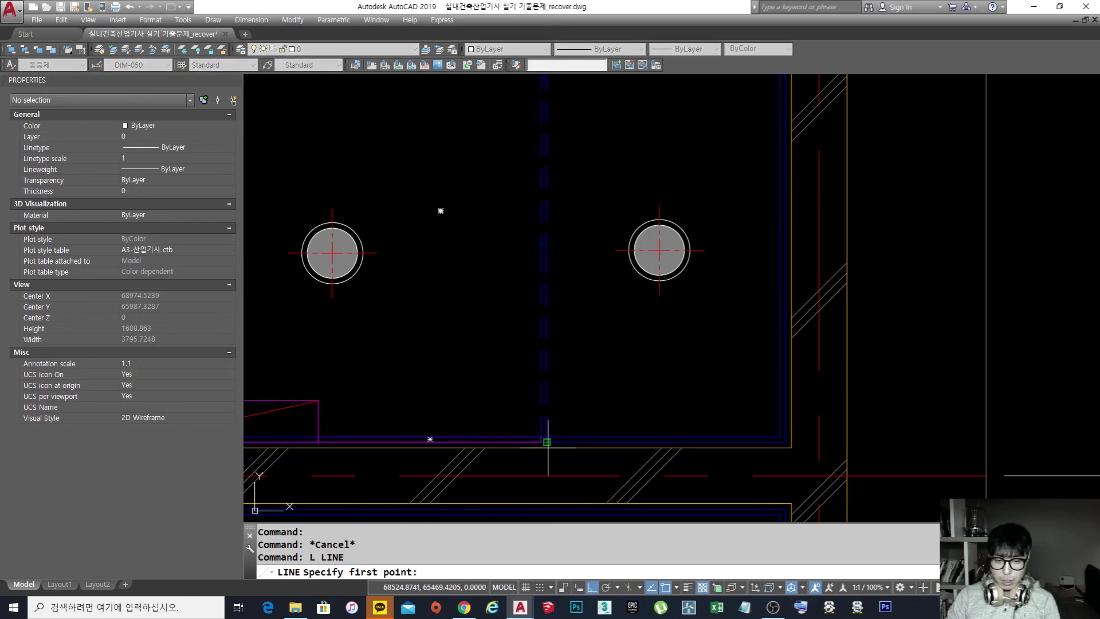
{"action": "scroll", "coordinate": [548, 448], "scroll_direction": "up", "scroll_amount": 5}
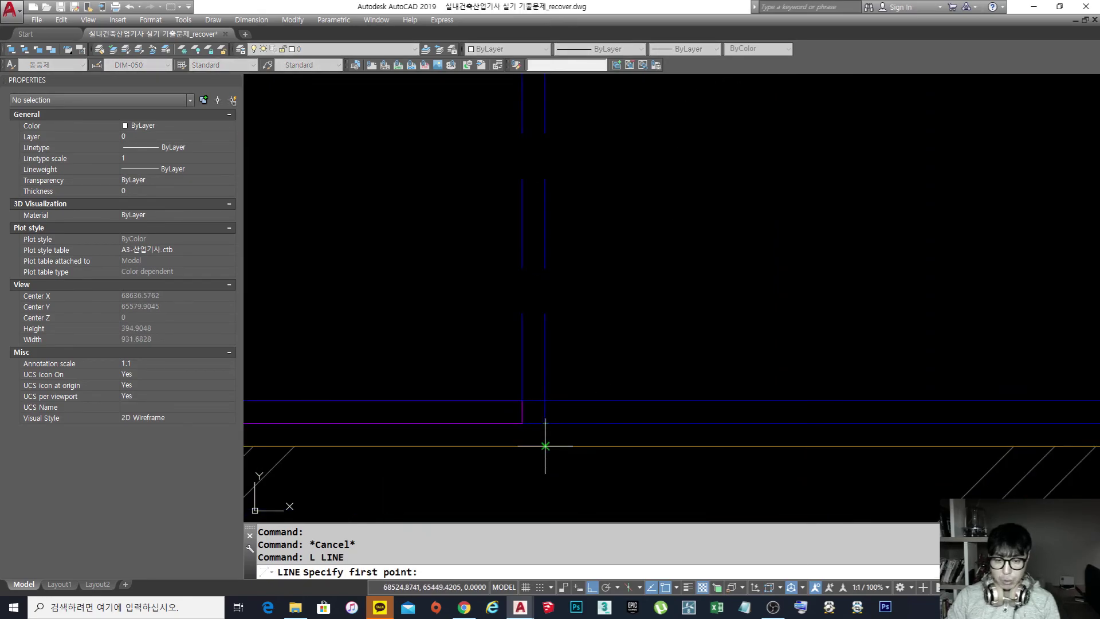
{"action": "left_click", "coordinate": [545, 445]}
{"action": "scroll", "coordinate": [545, 446], "scroll_direction": "down", "scroll_amount": 3}
{"action": "scroll", "coordinate": [659, 436], "scroll_direction": "up", "scroll_amount": 4}
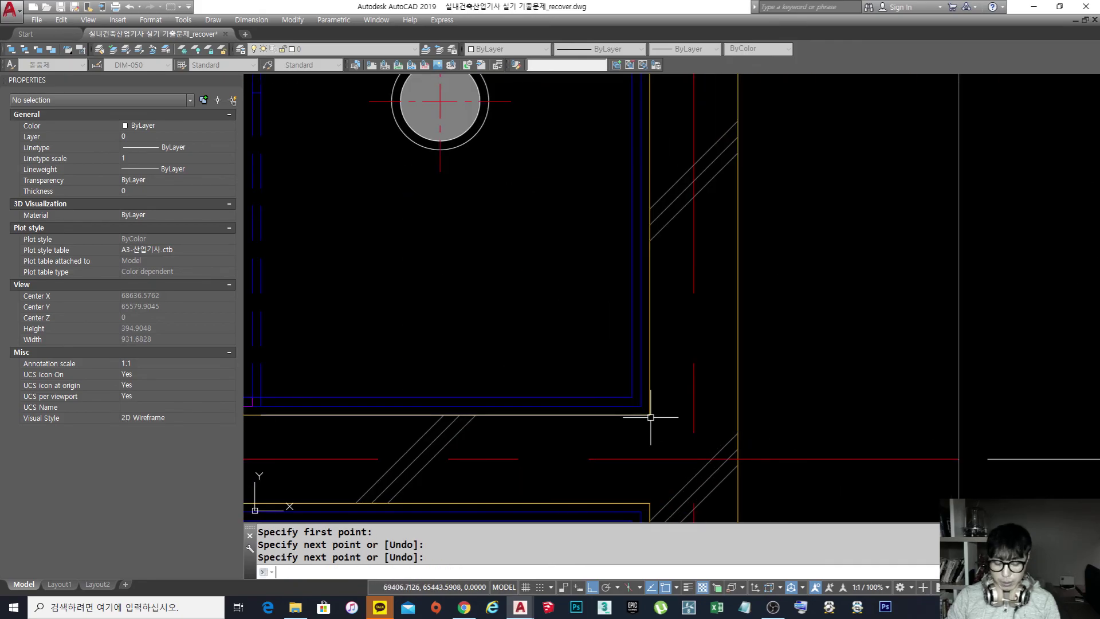
{"action": "key", "text": "space"}
Step: Move the new line straight up 400 from the shower area's lower wall
{"action": "middle_click_drag", "start_coordinate": [651, 417], "coordinate": [728, 448]}
{"action": "type", "text": "m"}
{"action": "key", "text": "space"}
{"action": "left_click", "coordinate": [687, 447]}
{"action": "key", "text": "space"}
{"action": "left_click", "coordinate": [630, 382]}
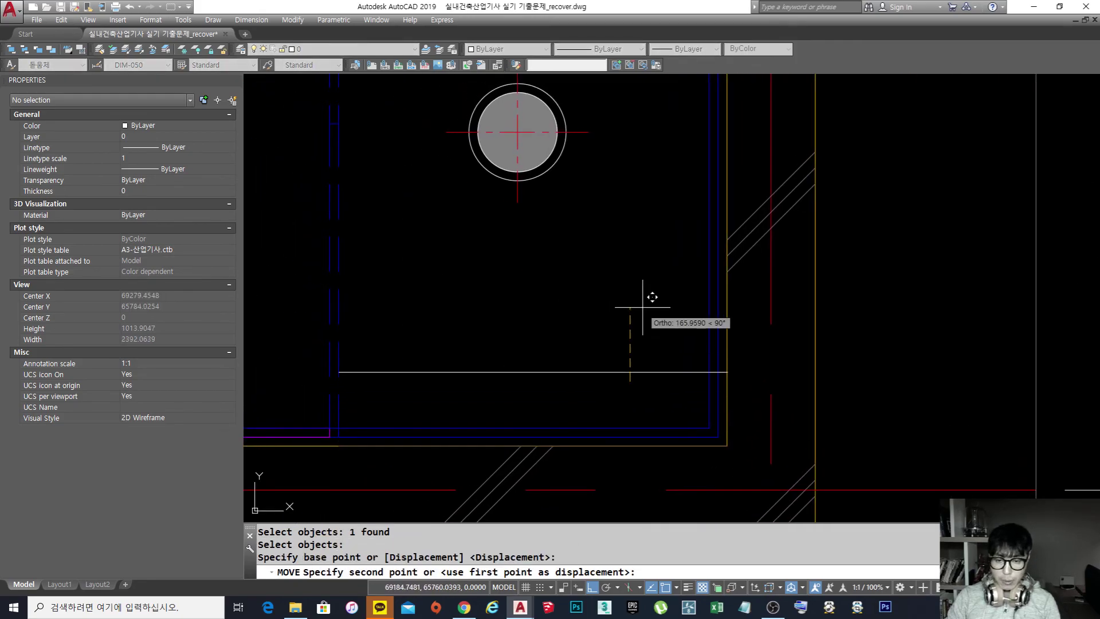
{"action": "type", "text": "400"}
{"action": "key", "text": "Return"}
Step: Move the shower area's ceiling light by its centre straight down onto the guide line
{"action": "scroll", "coordinate": [726, 287], "scroll_direction": "down", "scroll_amount": 3}
{"action": "scroll", "coordinate": [644, 363], "scroll_direction": "up", "scroll_amount": 2}
{"action": "scroll", "coordinate": [629, 323], "scroll_direction": "down", "scroll_amount": 2}
{"action": "middle_click_drag", "start_coordinate": [629, 323], "coordinate": [625, 373]}
{"action": "key", "text": "Escape"}
{"action": "type", "text": "m"}
{"action": "key", "text": "space"}
{"action": "left_click", "coordinate": [674, 347]}
{"action": "left_click", "coordinate": [613, 314]}
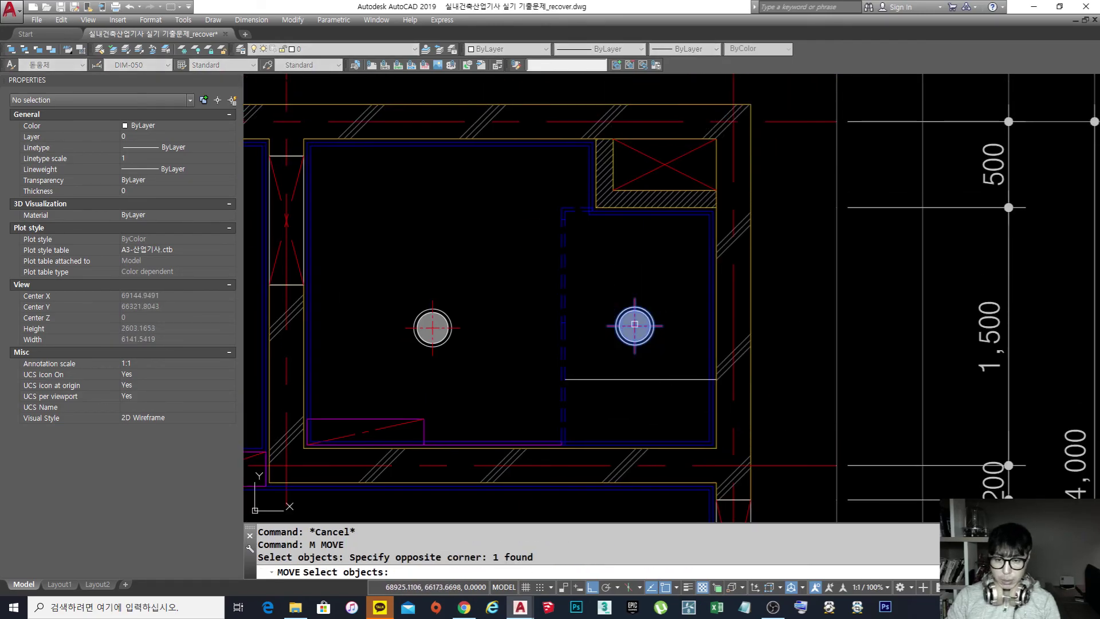
{"action": "key", "text": "space"}
{"action": "left_click", "coordinate": [635, 326]}
{"action": "left_click", "coordinate": [641, 379]}
Step: Move the shower light straight up from the guide line by about 200
{"action": "scroll", "coordinate": [679, 383], "scroll_direction": "up", "scroll_amount": 2}
{"action": "type", "text": "m"}
{"action": "key", "text": "space"}
{"action": "left_click", "coordinate": [596, 375]}
{"action": "key", "text": "space"}
{"action": "left_click", "coordinate": [673, 332]}
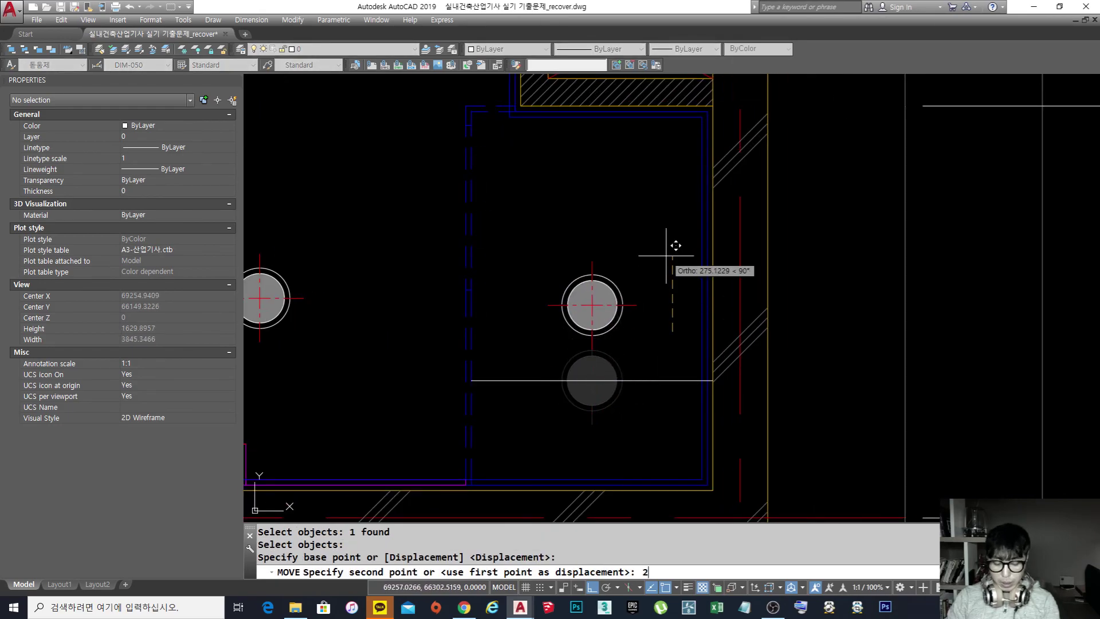
{"action": "key", "text": "space"}
Step: Move the shower light a further 100 straight up
{"action": "key", "text": "space"}
{"action": "left_click", "coordinate": [625, 357]}
{"action": "left_click", "coordinate": [579, 297]}
{"action": "key", "text": "space"}
{"action": "left_click", "coordinate": [665, 320]}
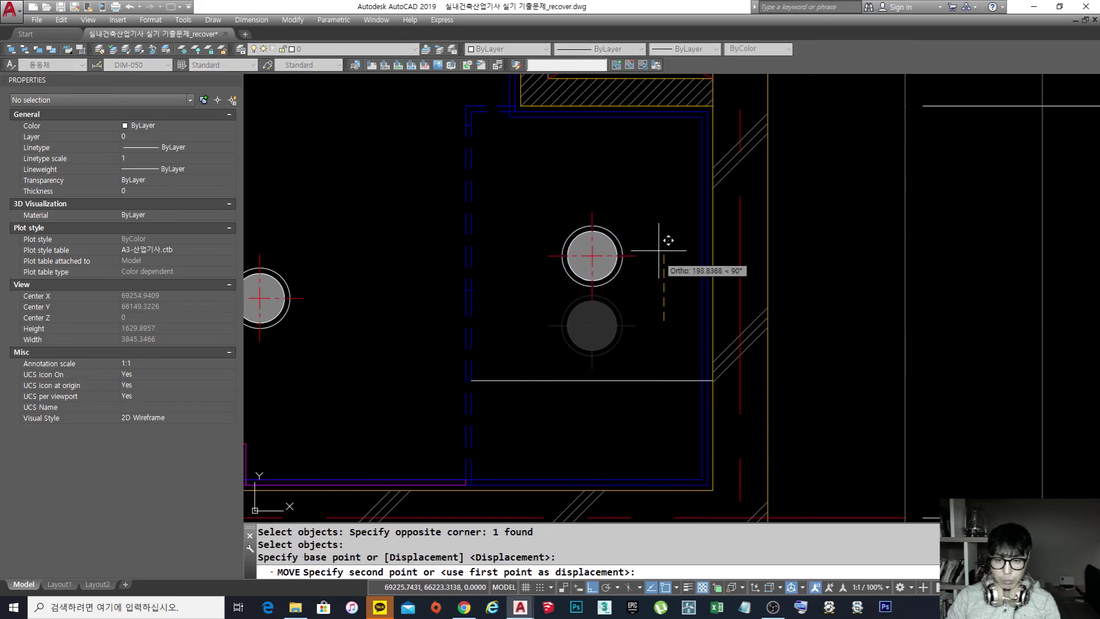
{"action": "type", "text": "100"}
{"action": "key", "text": "space"}
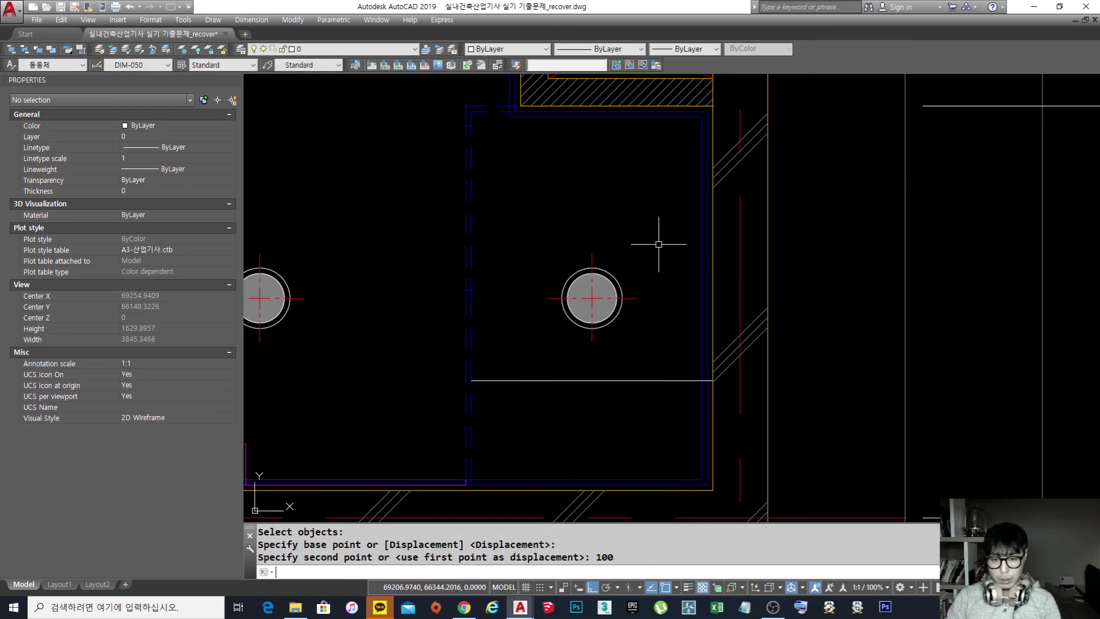
{"action": "key", "text": "Escape"}
{"action": "key", "text": "Escape"}
Step: Erase the horizontal guide line below the shower light
{"action": "scroll", "coordinate": [630, 321], "scroll_direction": "down", "scroll_amount": 4}
{"action": "scroll", "coordinate": [625, 328], "scroll_direction": "up", "scroll_amount": 2}
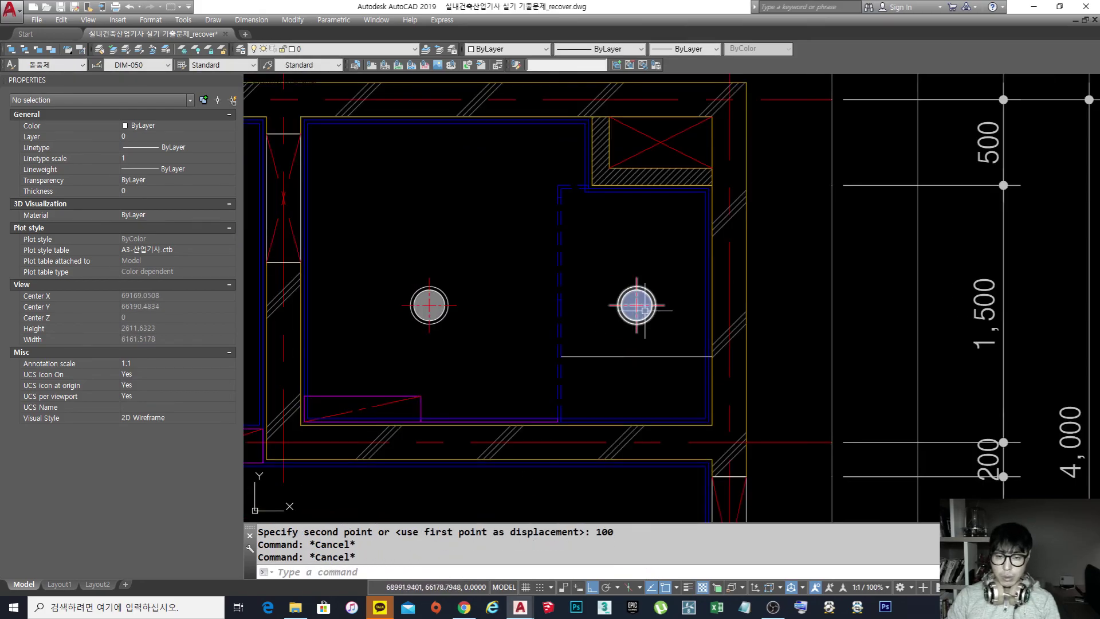
{"action": "type", "text": "e"}
{"action": "key", "text": "space"}
{"action": "left_click", "coordinate": [672, 396]}
{"action": "left_click", "coordinate": [654, 347]}
{"action": "key", "text": "space"}
{"action": "middle_click_drag", "start_coordinate": [709, 358], "coordinate": [703, 377]}
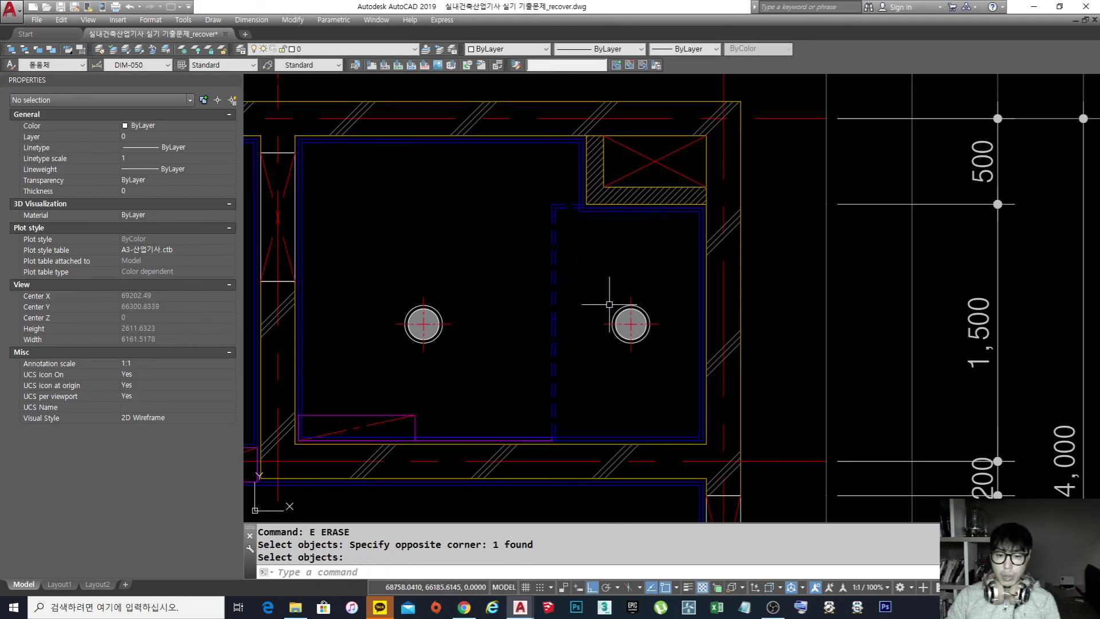
{"action": "type", "text": "l"}
{"action": "key", "text": "space"}
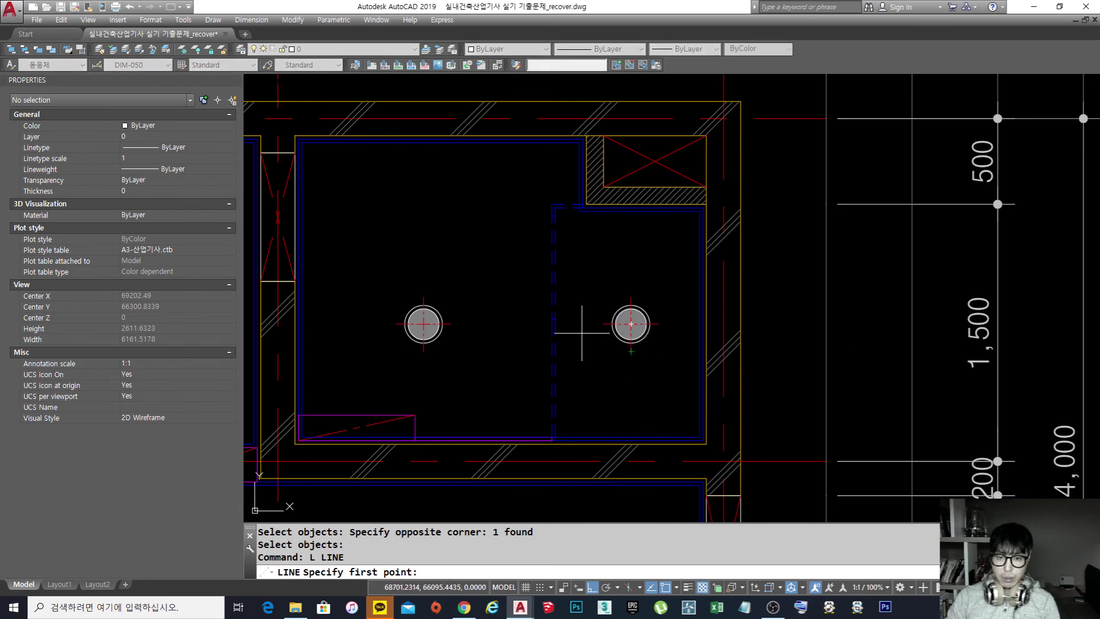
{"action": "key", "text": "Escape"}
{"action": "key", "text": "Escape"}
{"action": "middle_click_drag", "start_coordinate": [646, 269], "coordinate": [642, 248]}
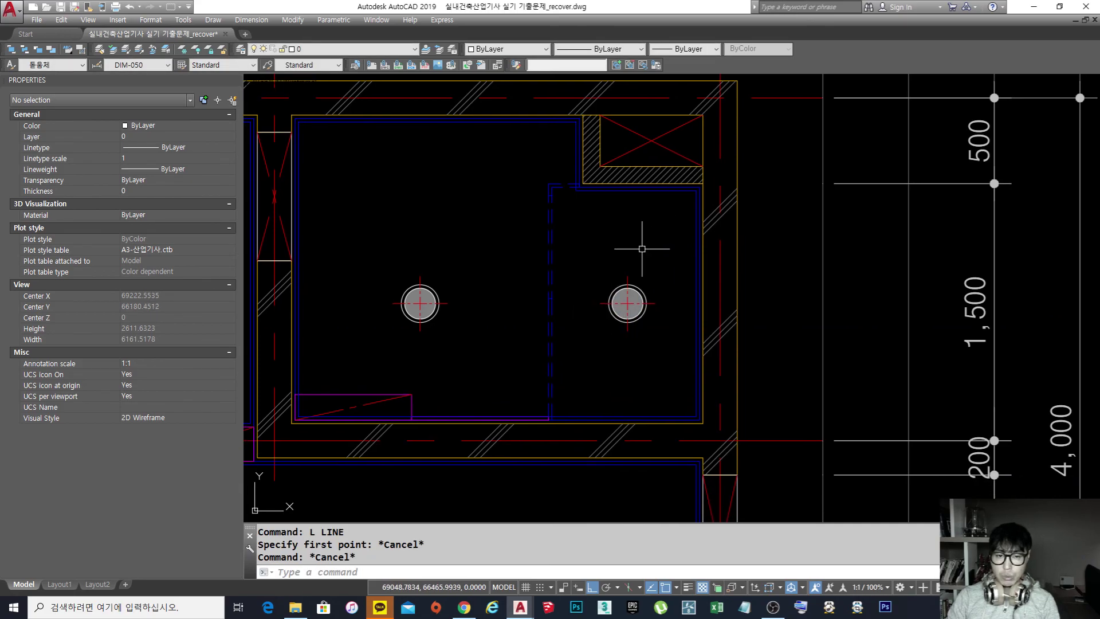
{"action": "scroll", "coordinate": [642, 249], "scroll_direction": "down", "scroll_amount": 2}
{"action": "scroll", "coordinate": [641, 249], "scroll_direction": "up", "scroll_amount": 2}
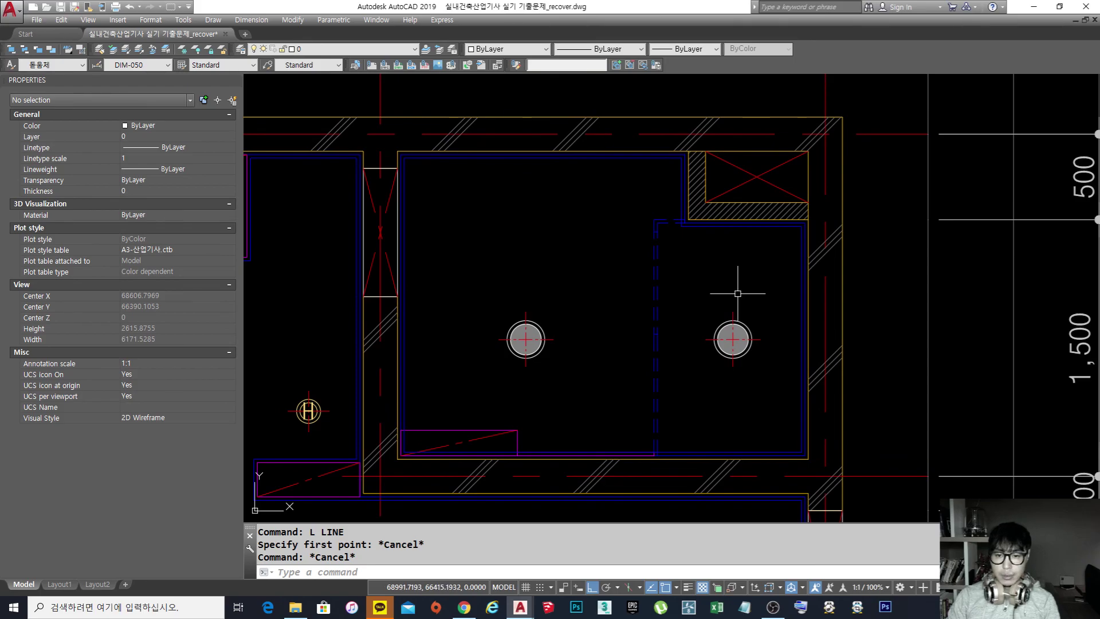
Step: Match the properties of the round light symbol beside the bathroom wall onto the bathroom and shower lights
{"action": "scroll", "coordinate": [738, 293], "scroll_direction": "down", "scroll_amount": 4}
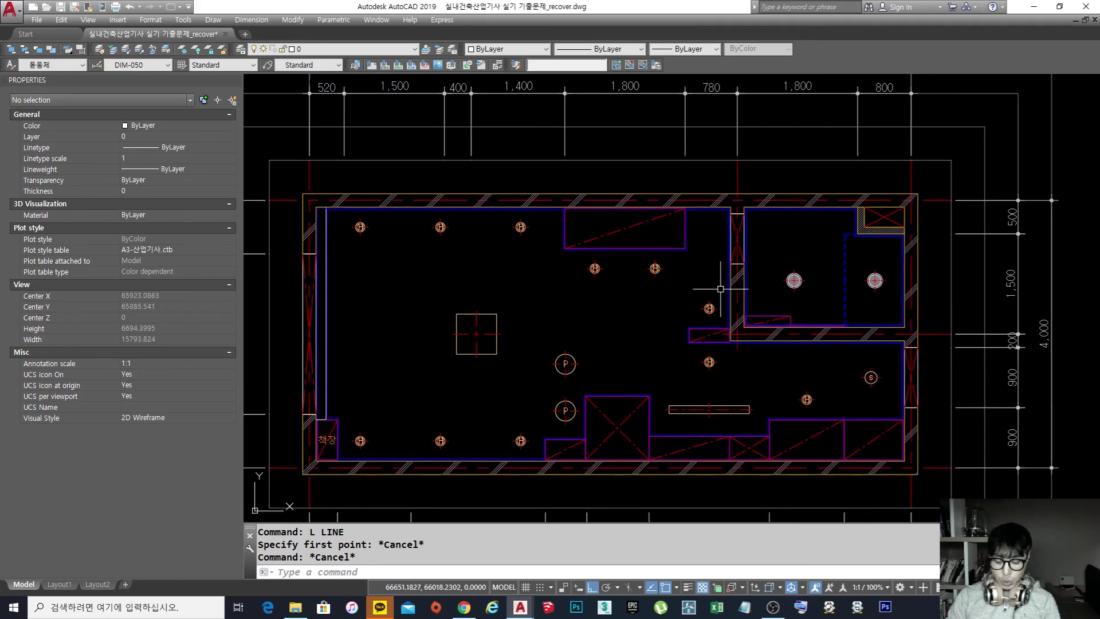
{"action": "type", "text": "A"}
{"action": "key", "text": "Return"}
{"action": "left_click", "coordinate": [709, 309]}
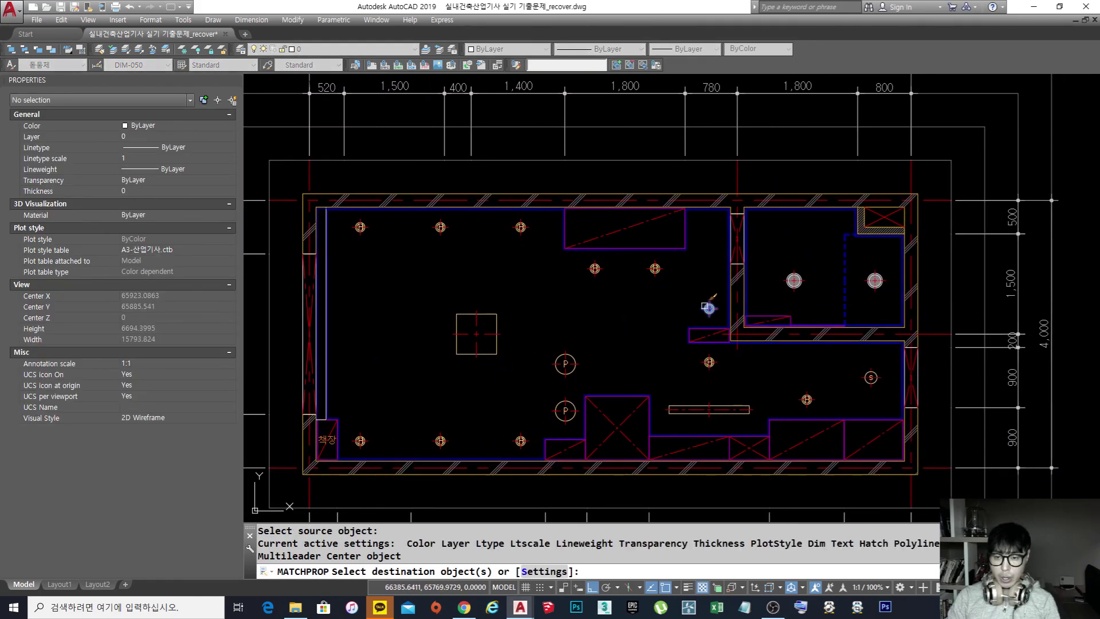
{"action": "left_click", "coordinate": [796, 283]}
{"action": "left_click", "coordinate": [878, 283]}
{"action": "key", "text": "Return"}
{"action": "mouse_move", "coordinate": [549, 279]}
{"action": "middle_mouse_down"}
{"action": "mouse_move", "coordinate": [555, 270]}
{"action": "mouse_move", "coordinate": [532, 268]}
{"action": "middle_mouse_up"}
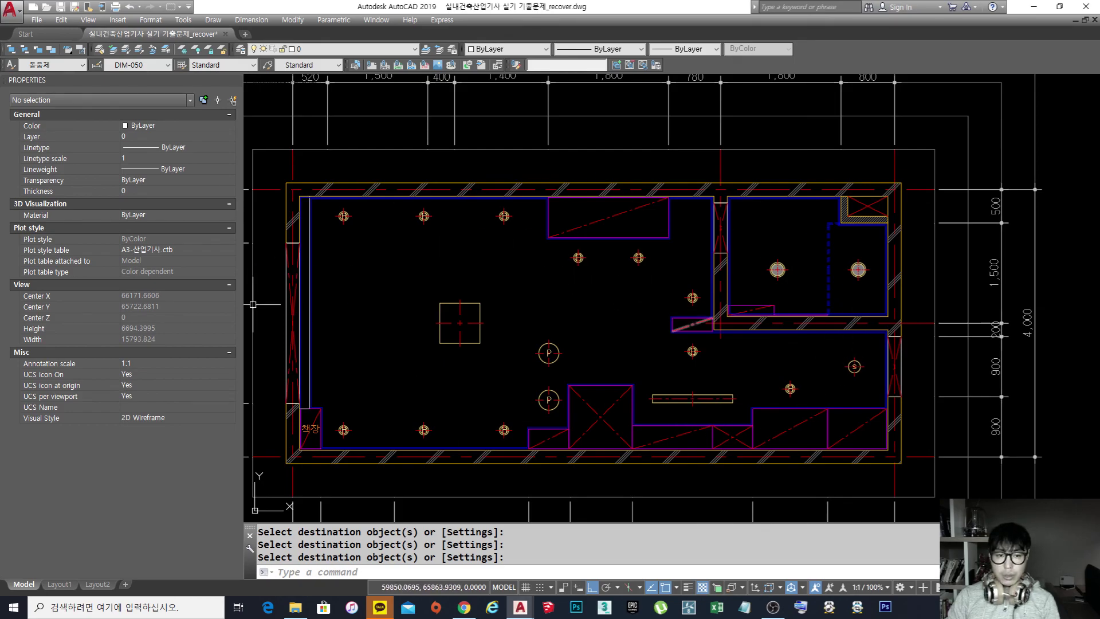
{"action": "scroll", "coordinate": [533, 321], "scroll_direction": "down", "scroll_amount": 2}
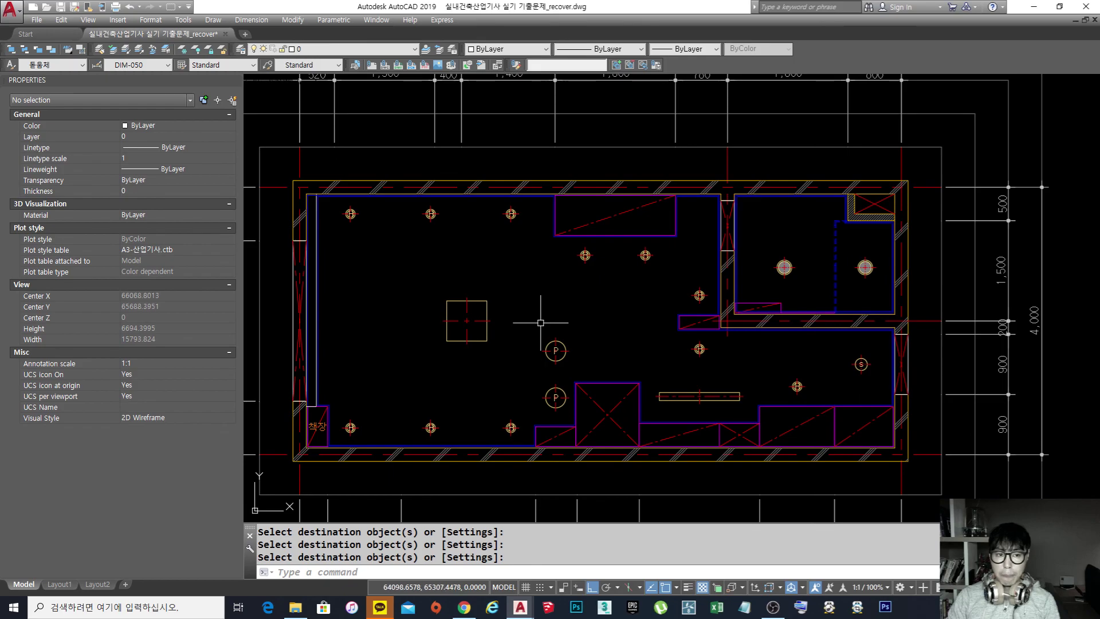
{"action": "scroll", "coordinate": [612, 322], "scroll_direction": "up", "scroll_amount": 2}
{"action": "middle_click_drag", "start_coordinate": [612, 319], "coordinate": [629, 321]}
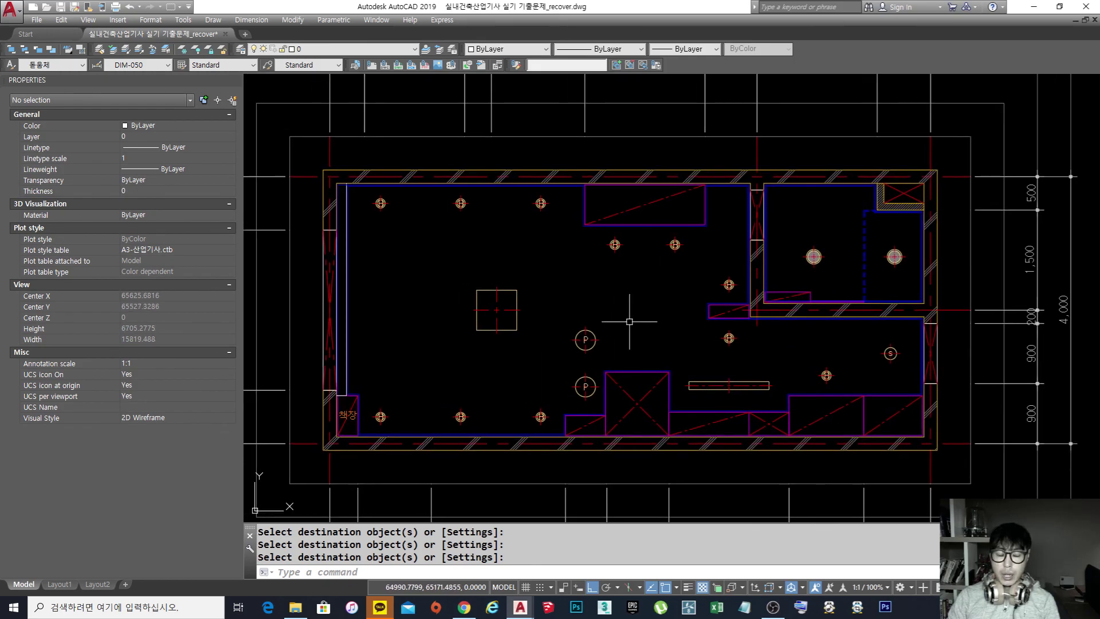